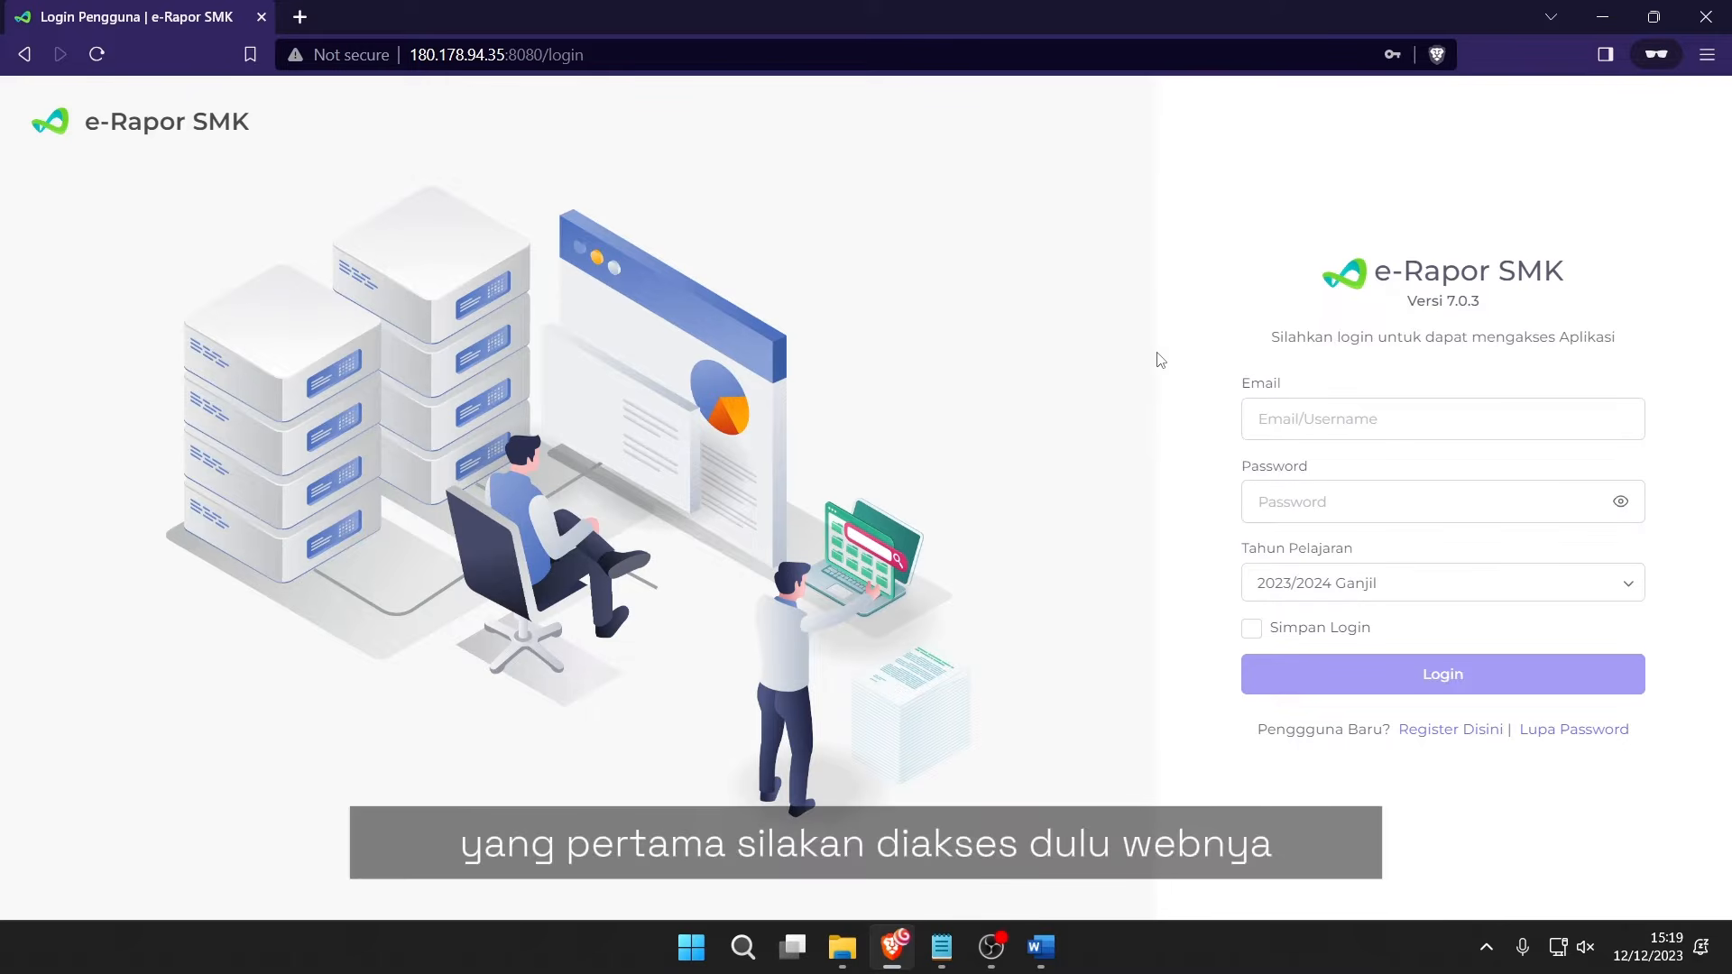
Go to erapor.smkn4solo.sch.id by accepting the address suggestion for 'era'.
left_click(641, 59)
type("era")
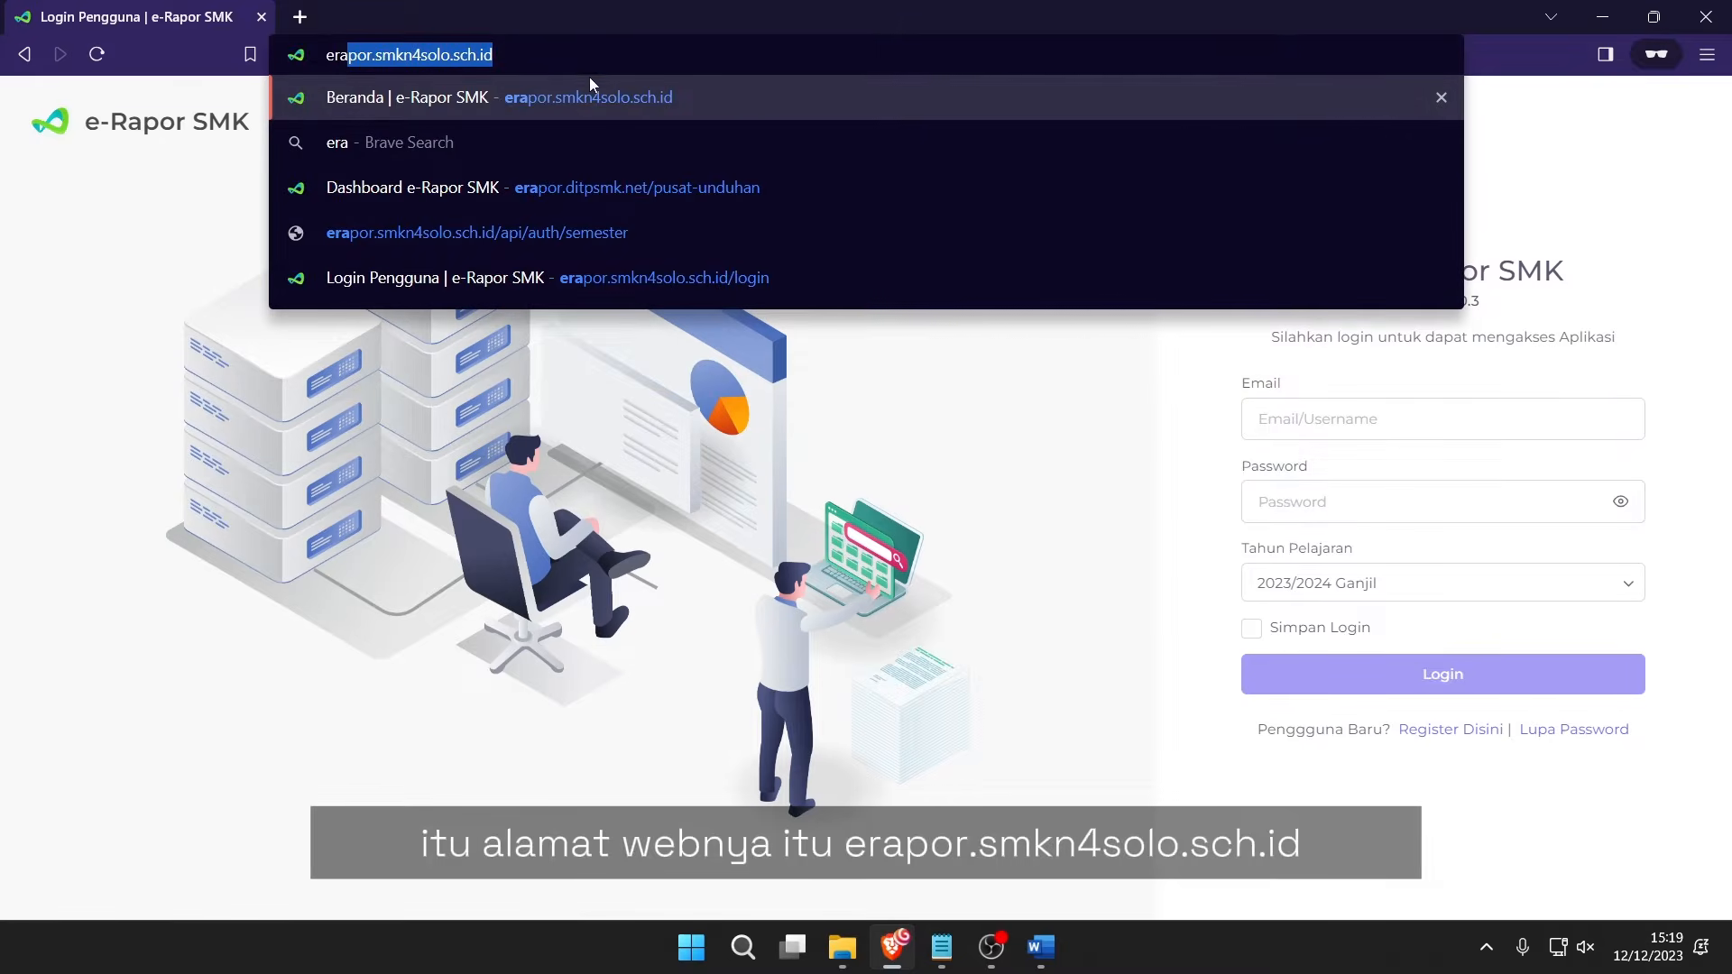
key("End")
left_click(507, 105)
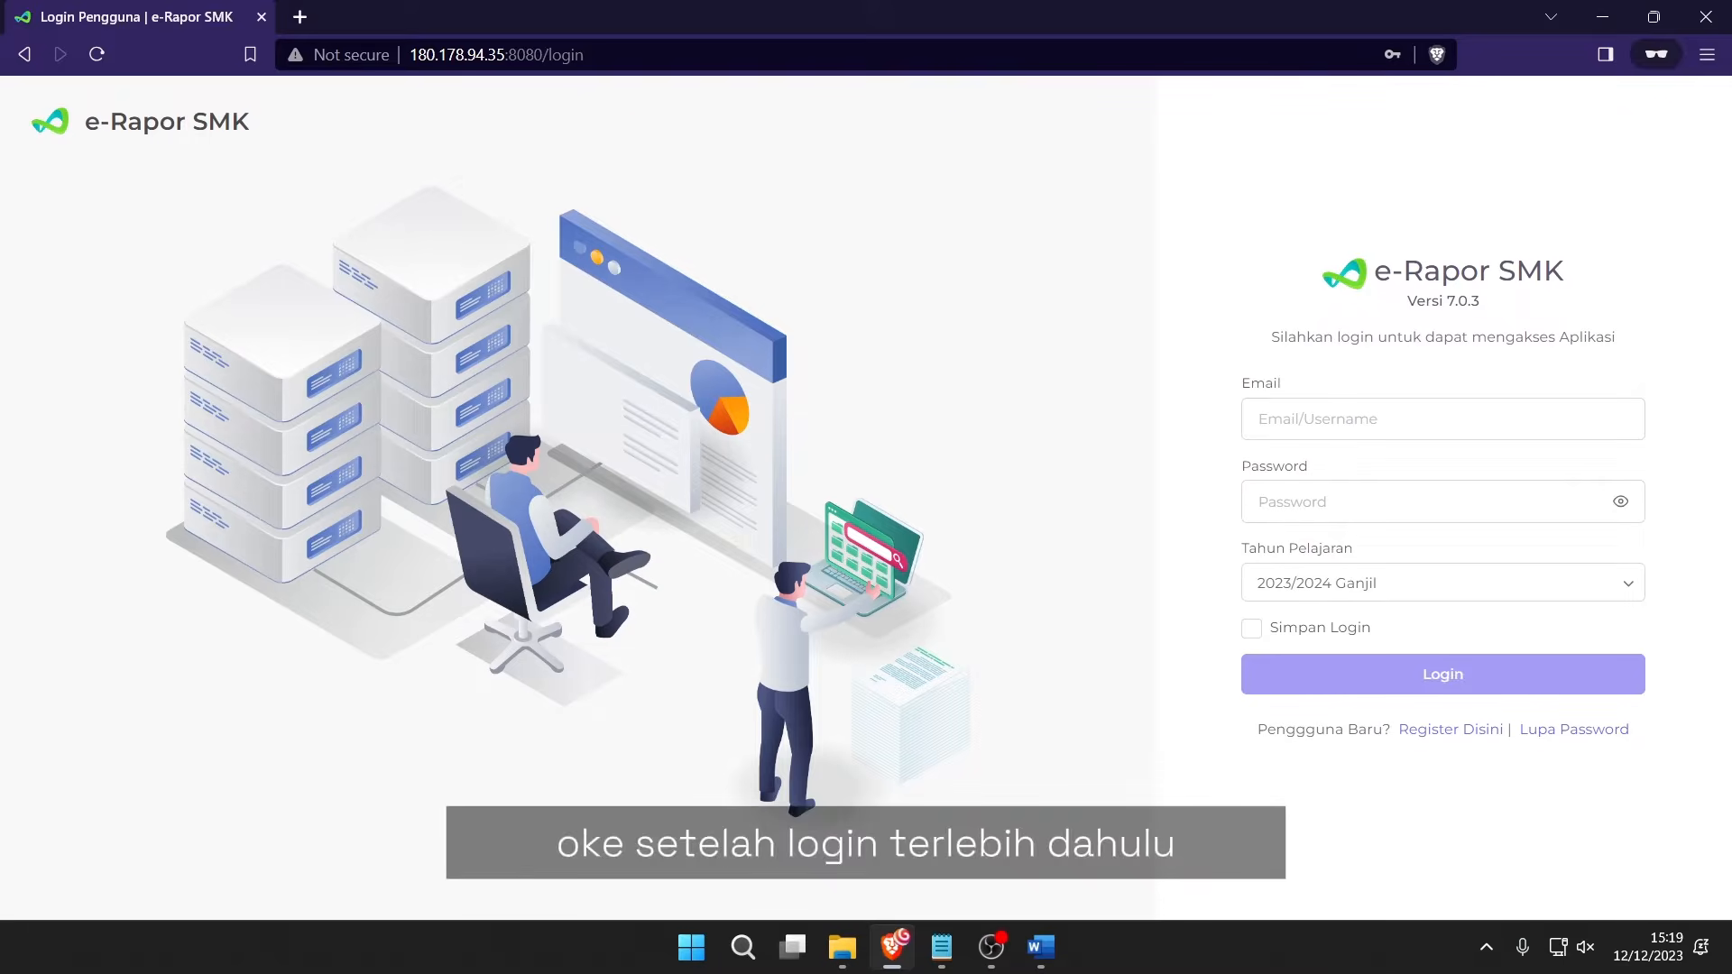
Sign in with the account e-mail and password pasted from Notepad.
key("alt+Tab")
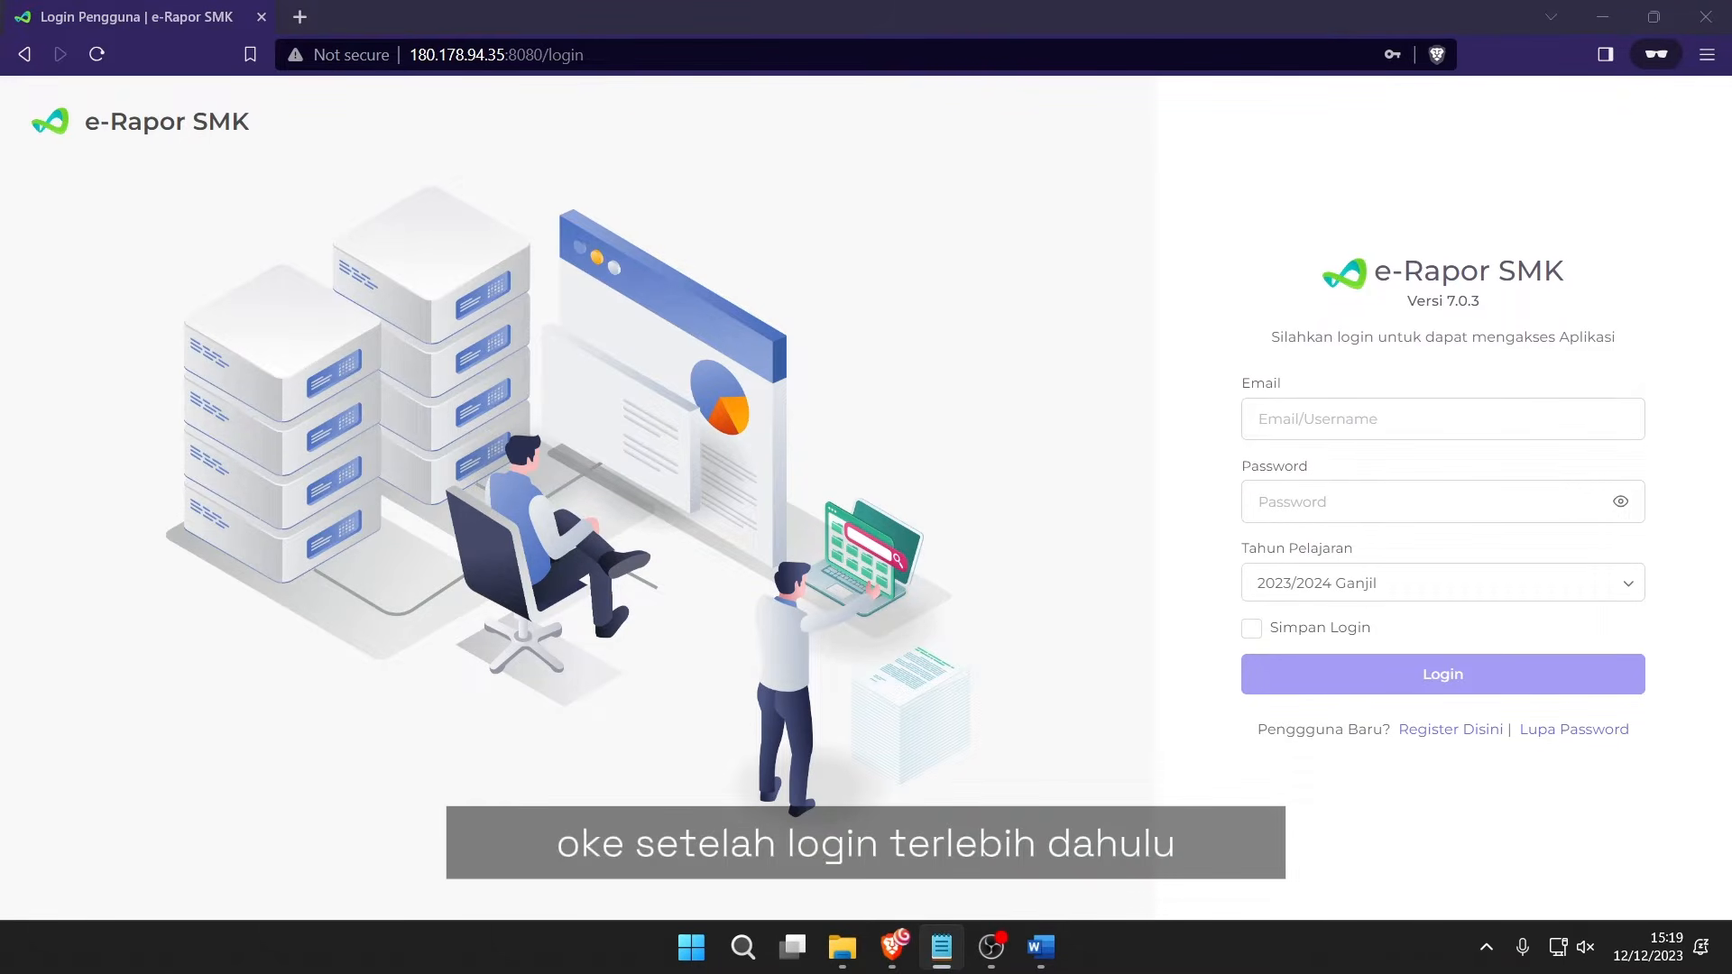
left_click(1477, 420)
key("ctrl+v")
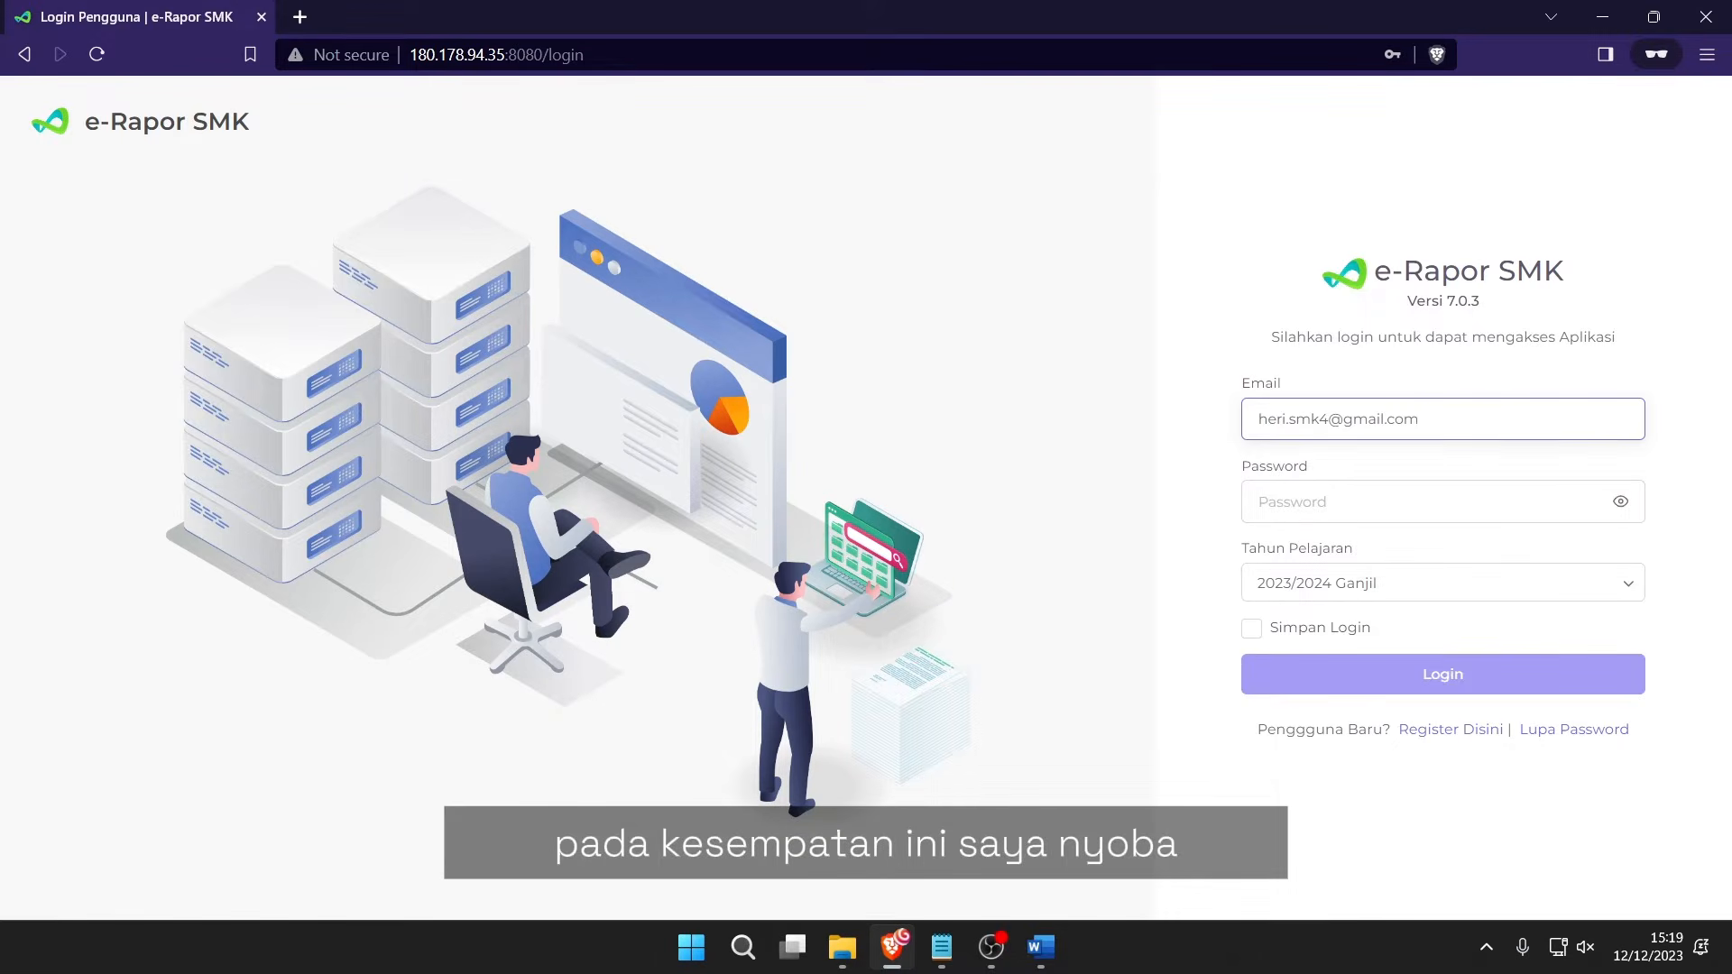
key("alt+Tab")
left_click(1358, 499)
key("ctrl+v")
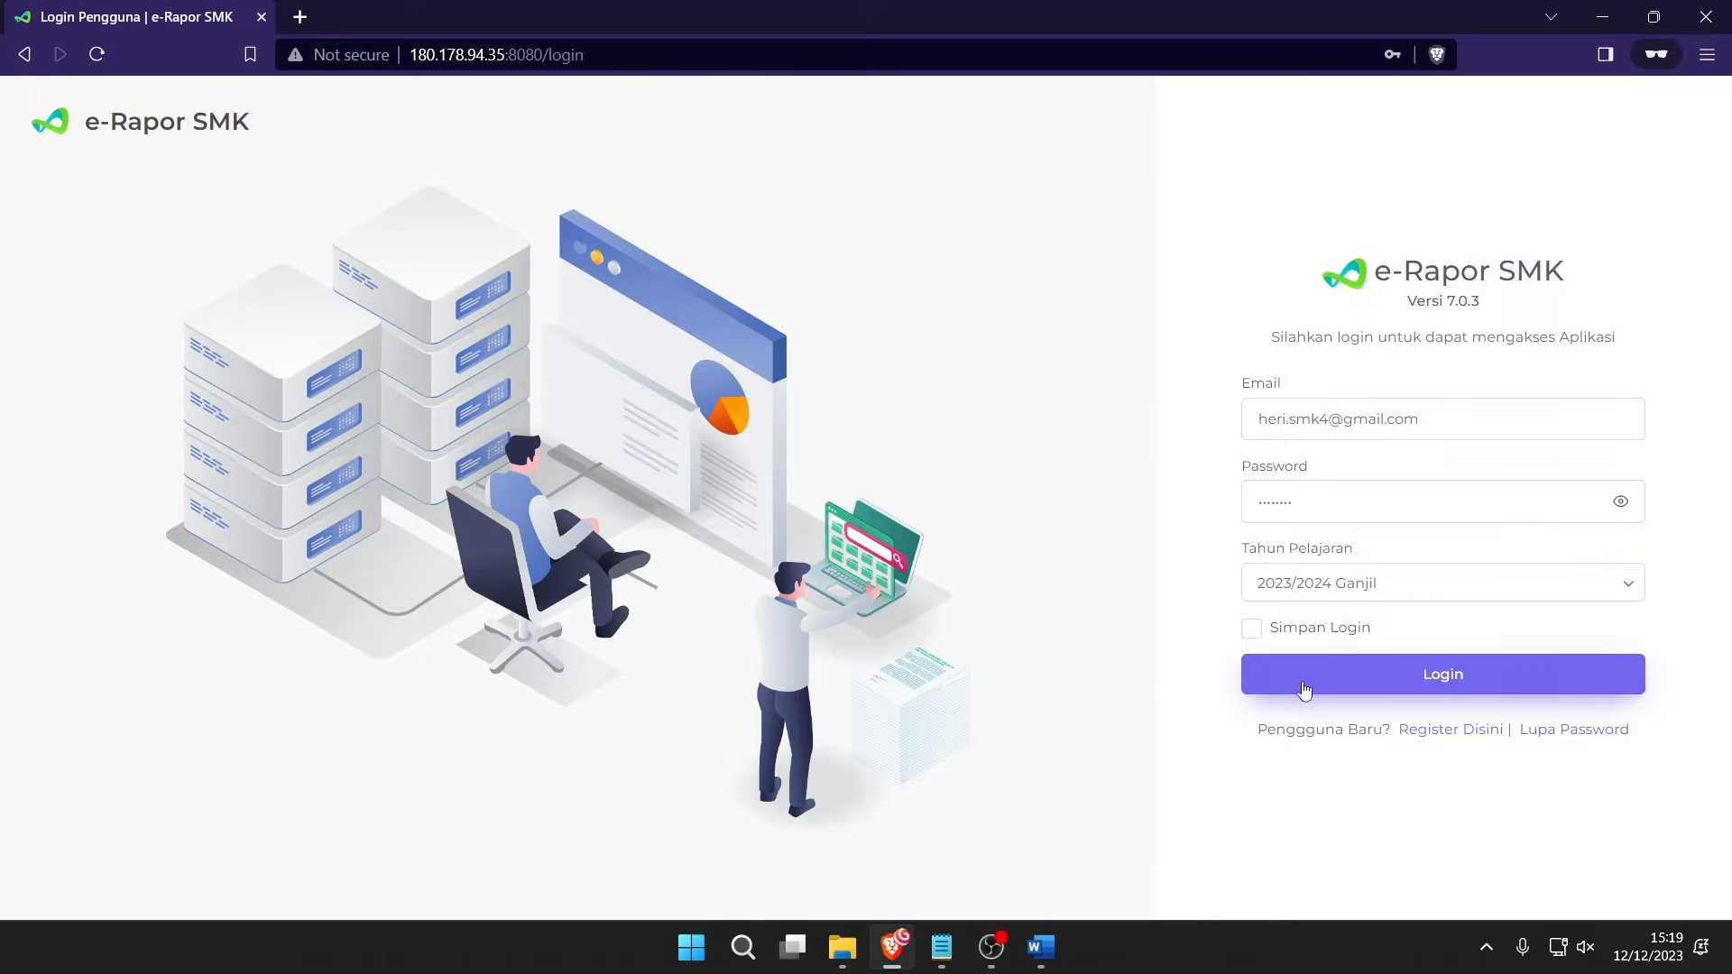
left_click(1303, 682)
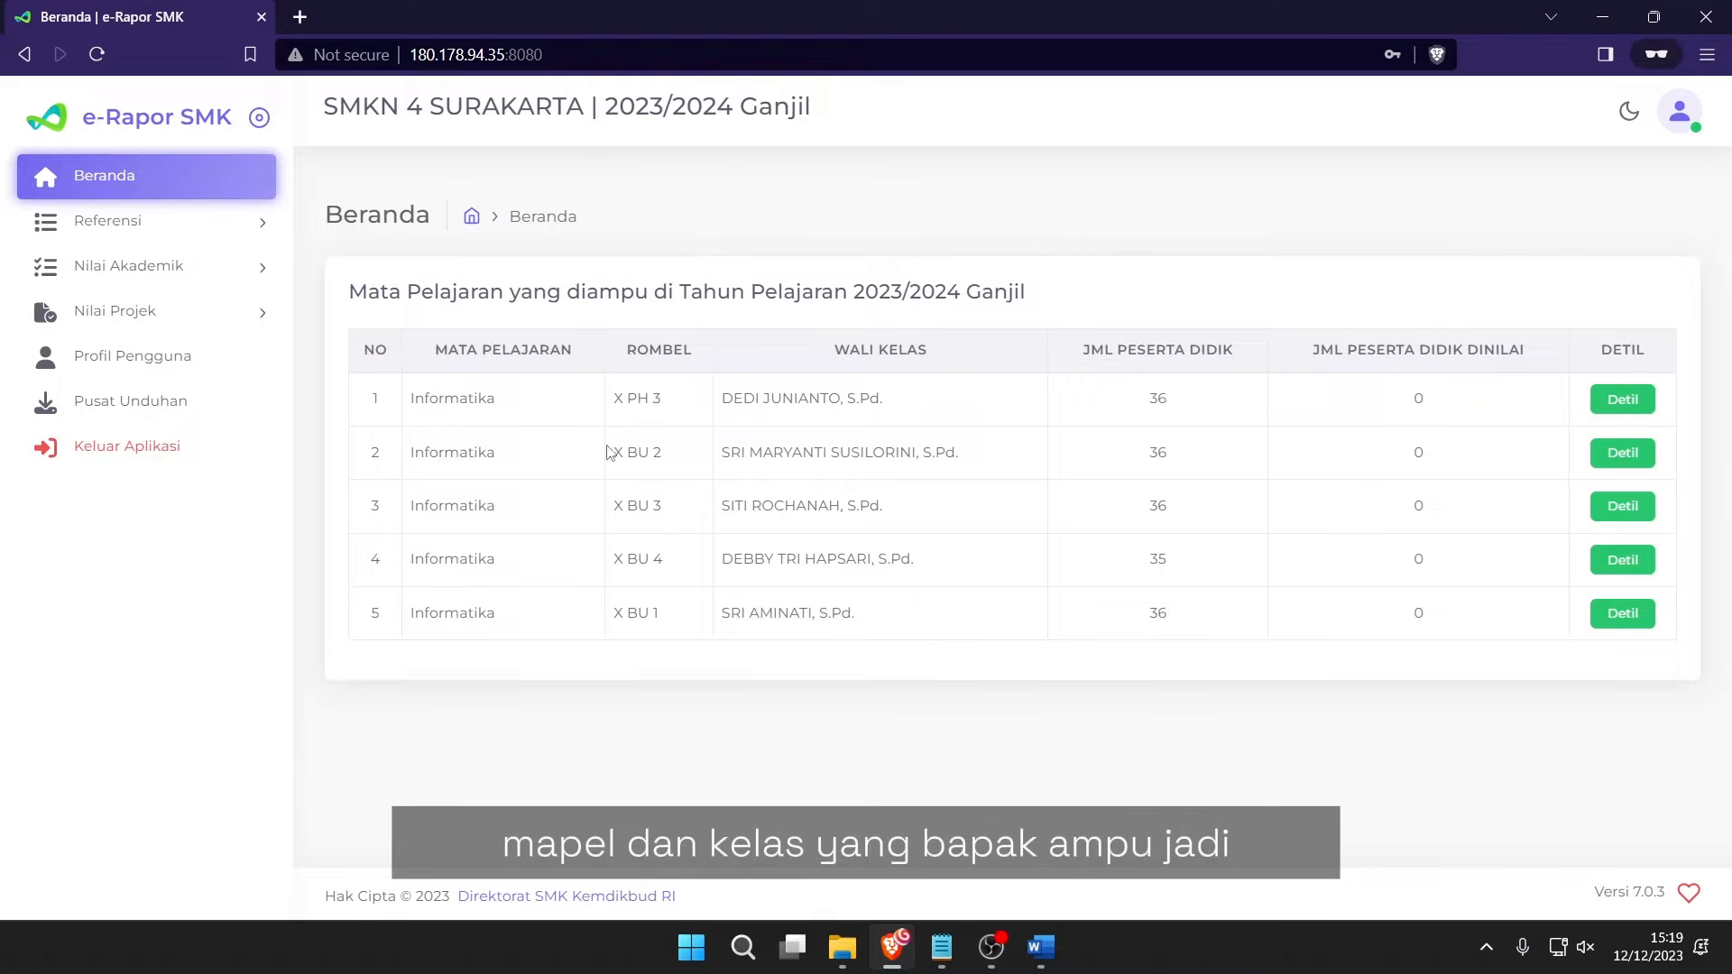
Review the Beranda list of taught Informatika classes, picking out X BU 1.
left_click_drag(476, 291, 856, 621)
left_click(816, 656)
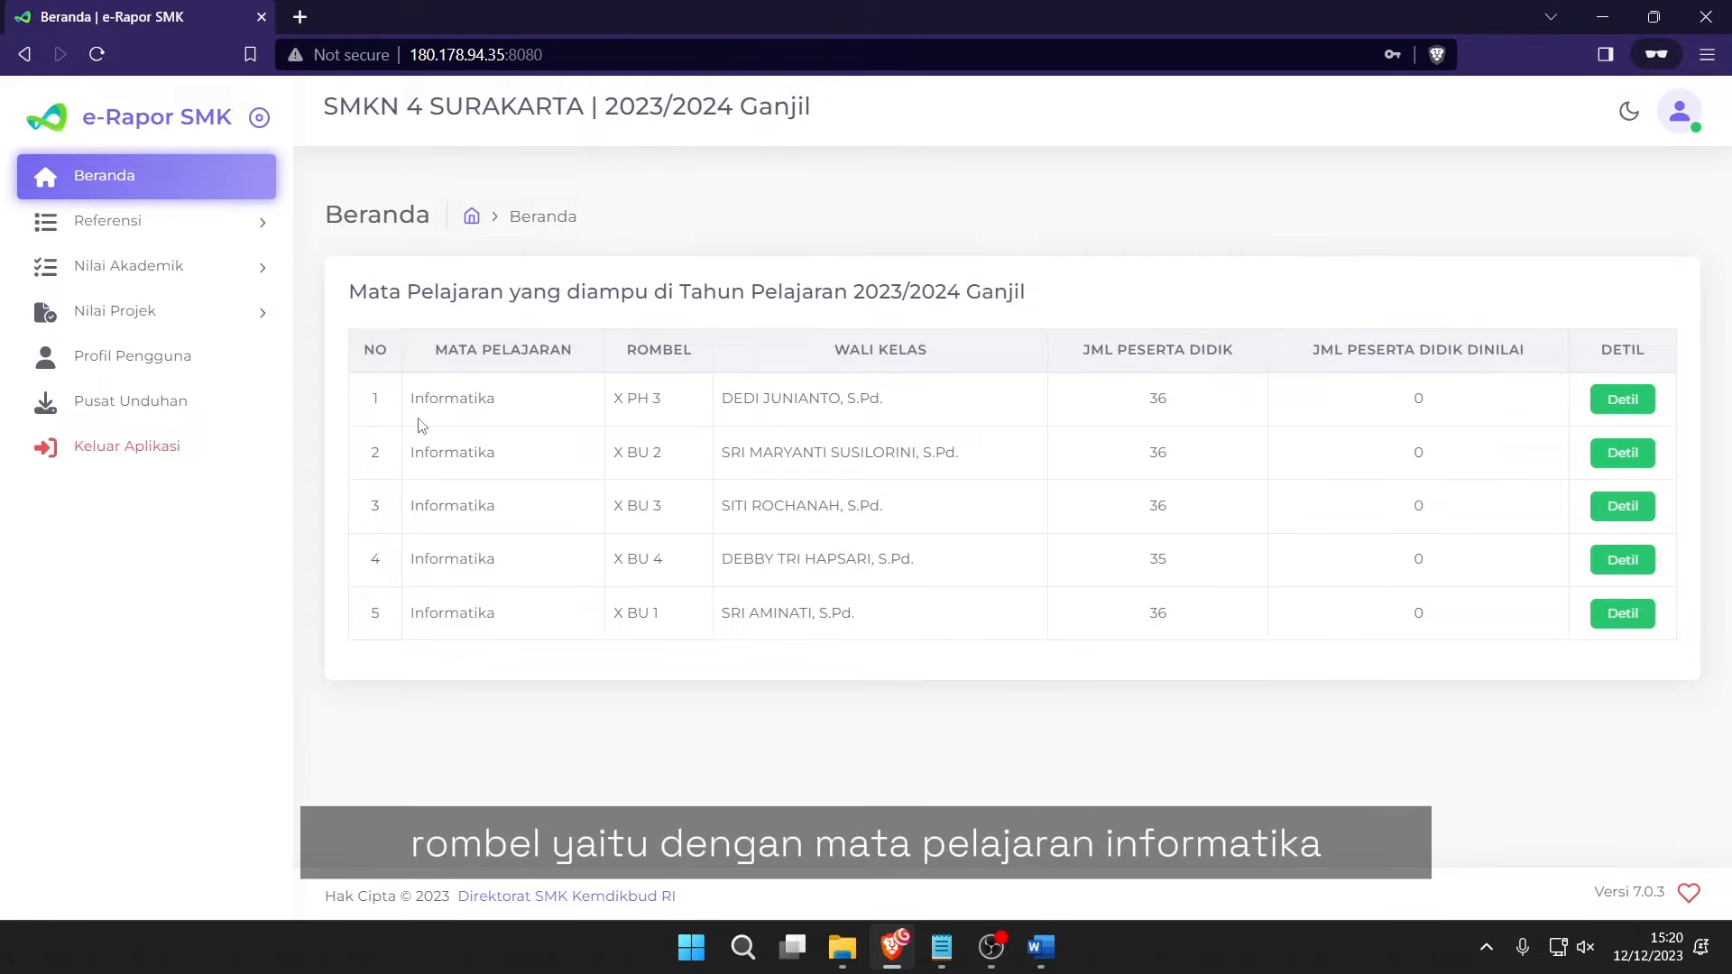
left_click_drag(420, 405, 539, 528)
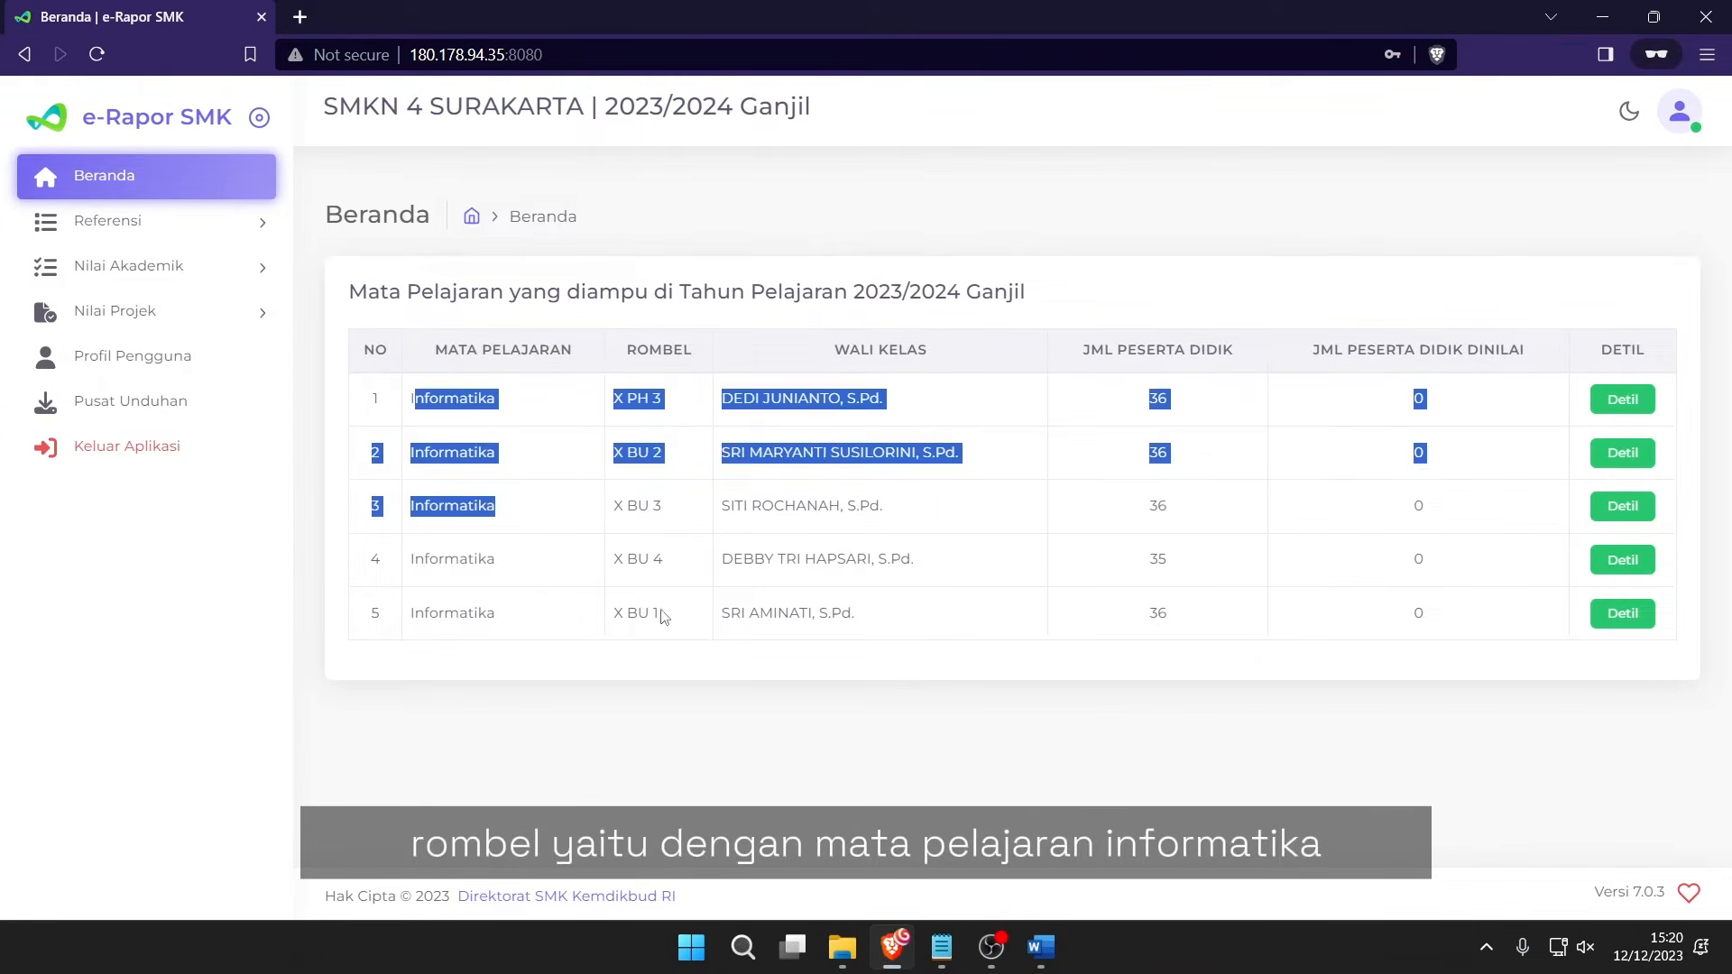
left_click(668, 619)
left_click_drag(682, 626, 625, 629)
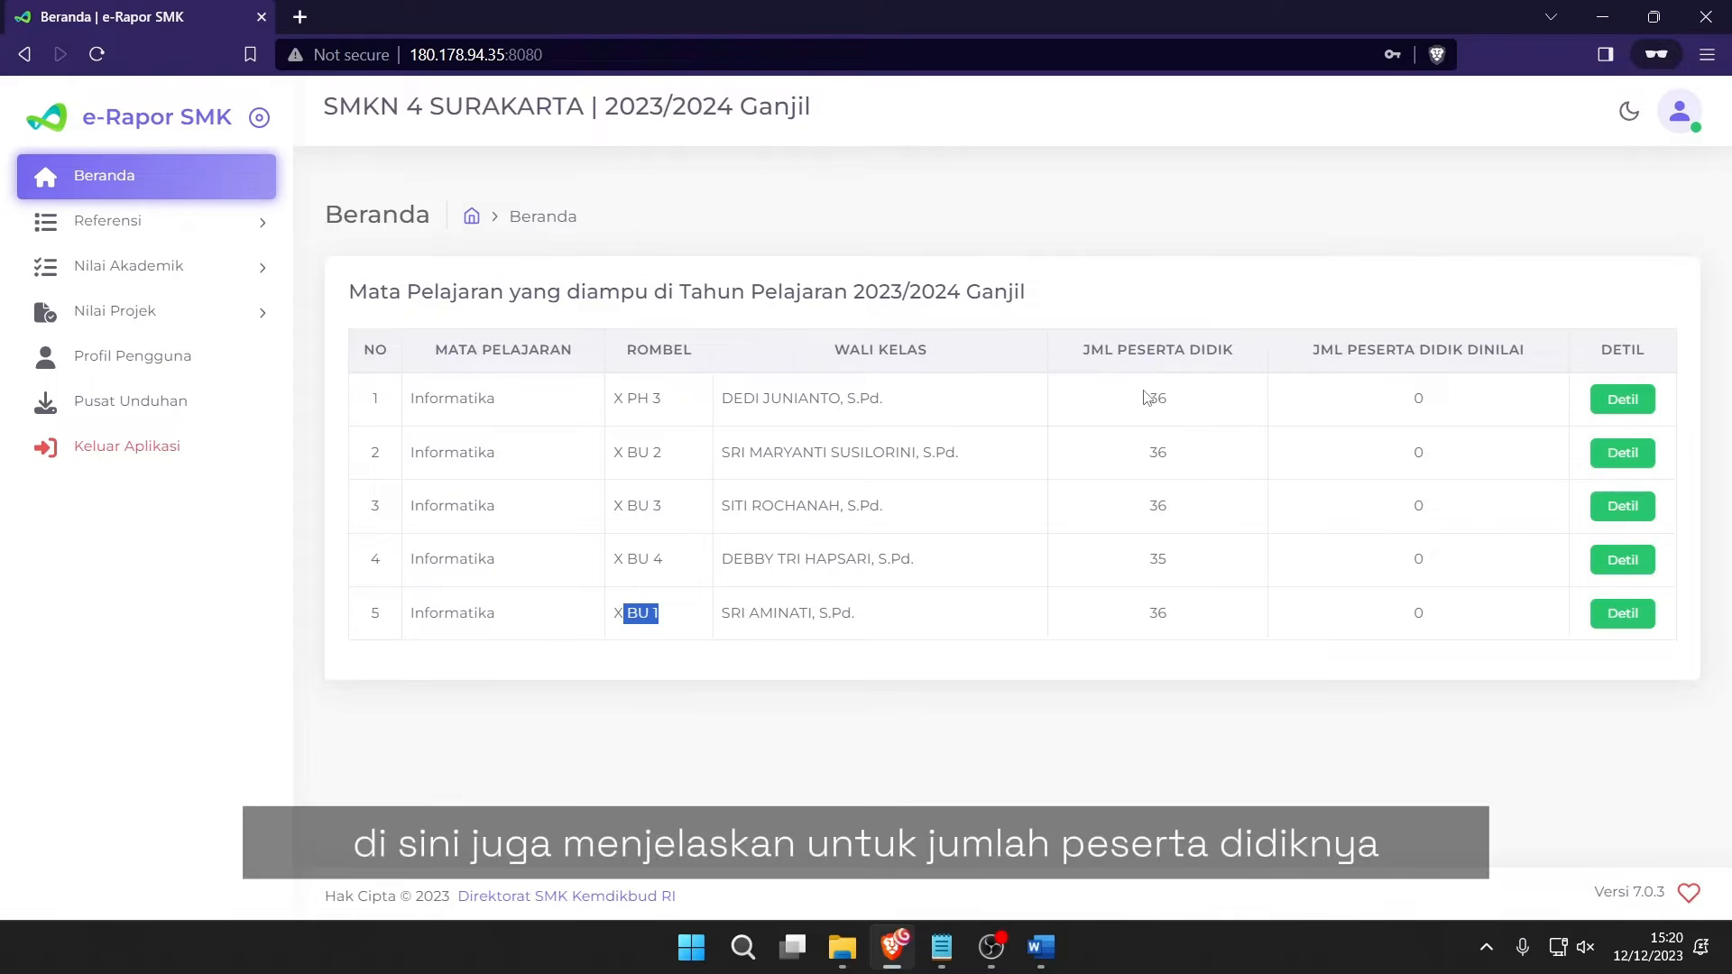
Note X BU 1 has 36 students with none graded, then expand Referensi.
left_click_drag(1128, 397, 1225, 400)
left_click_drag(1395, 401, 1462, 402)
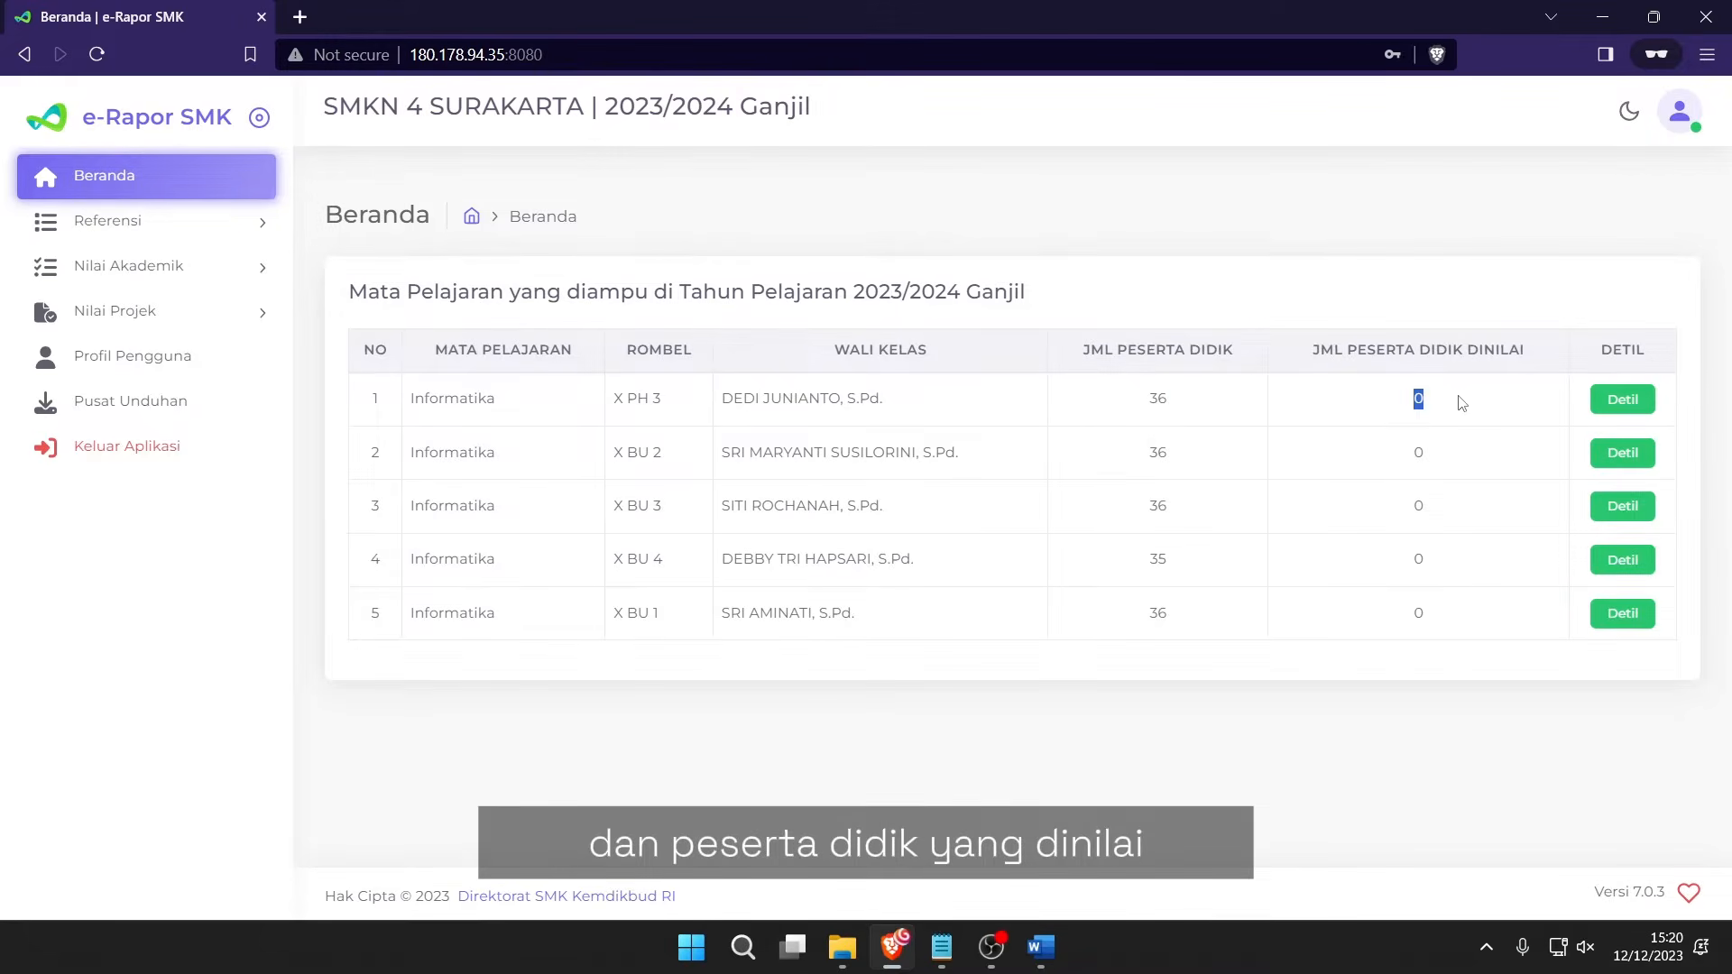
left_click(1462, 403)
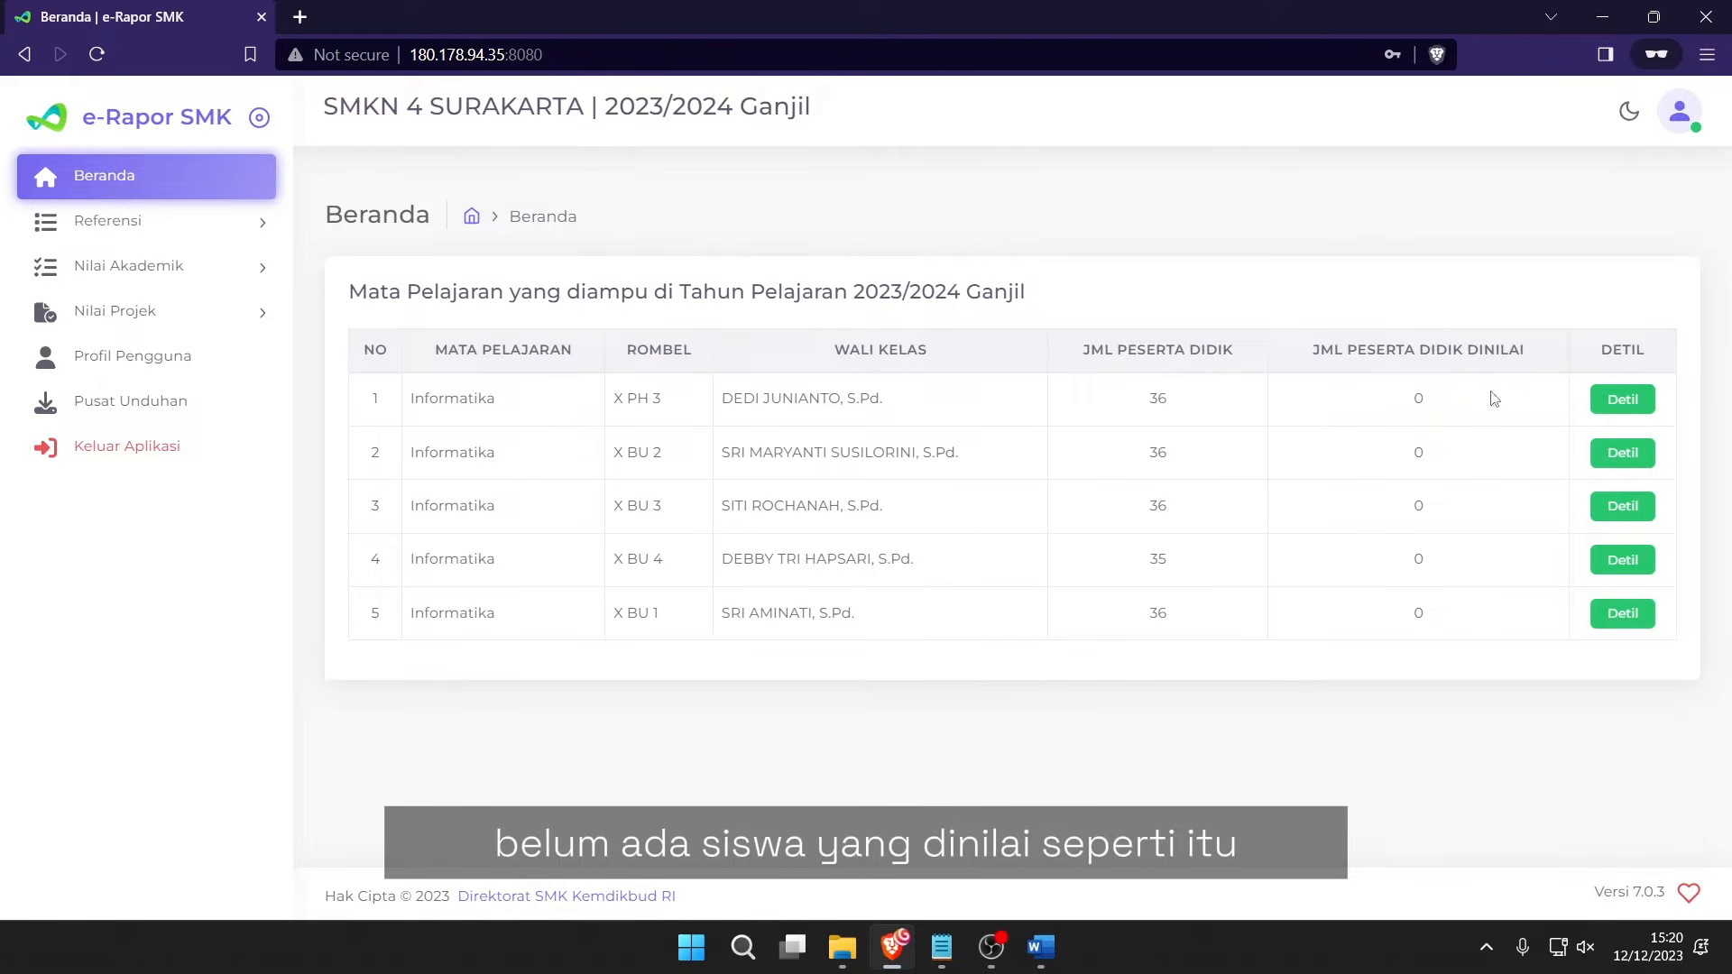
key("alt+Tab")
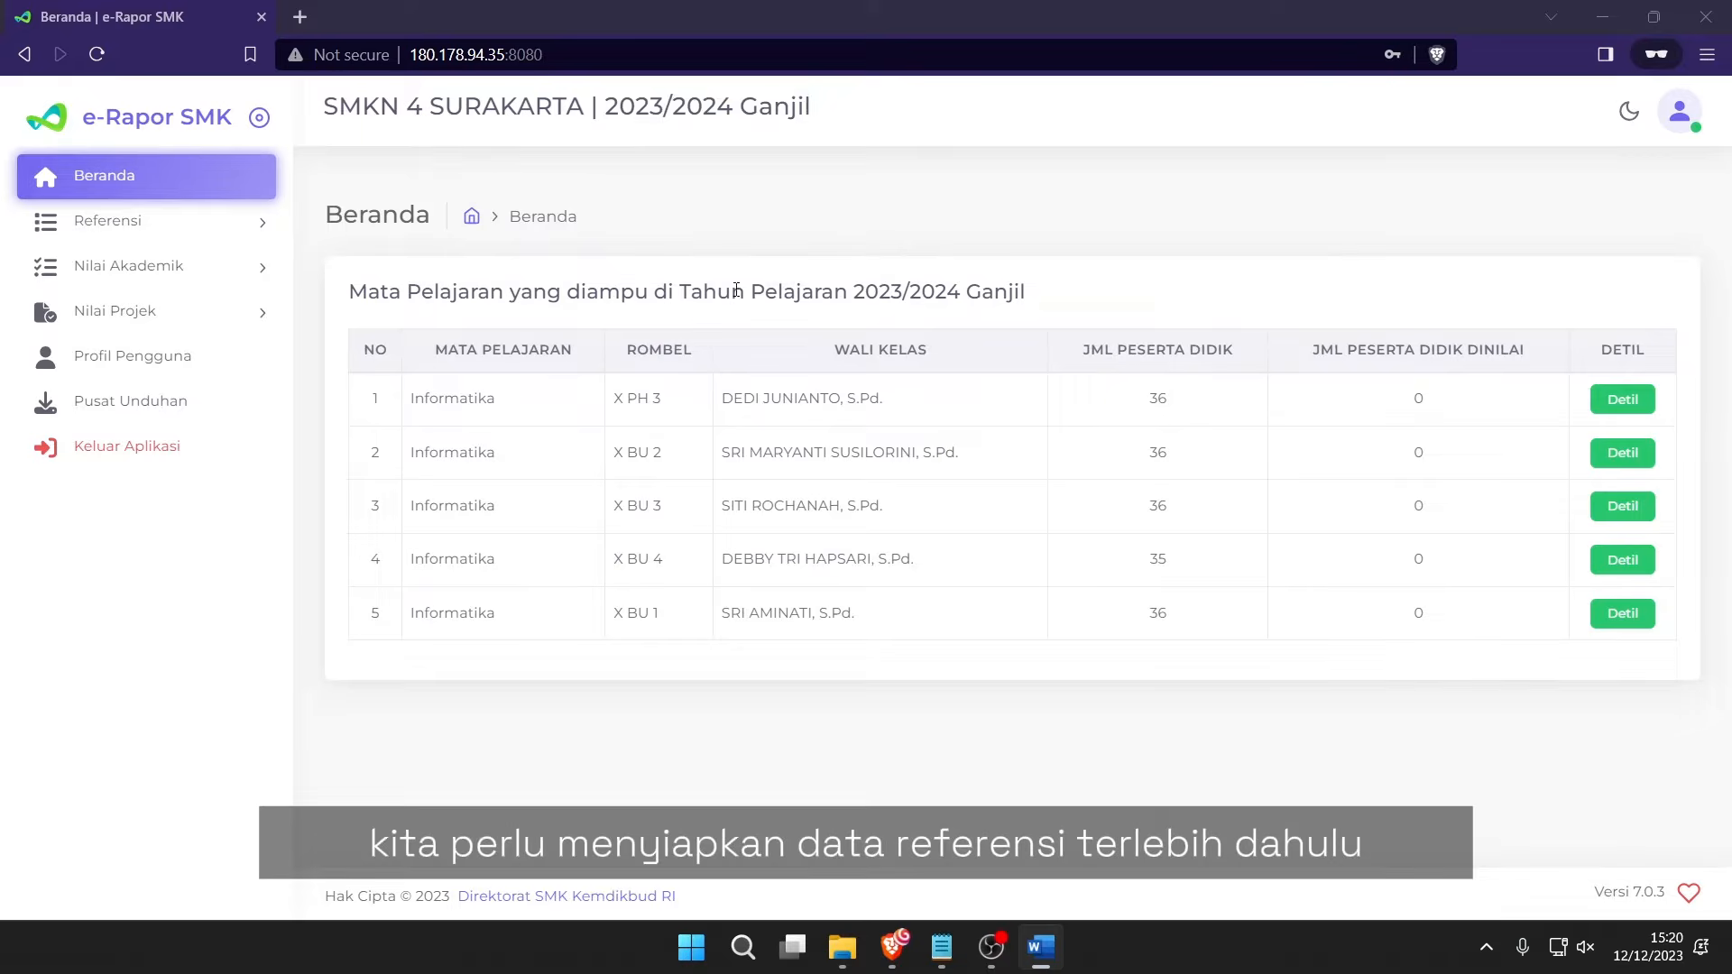
left_click(202, 223)
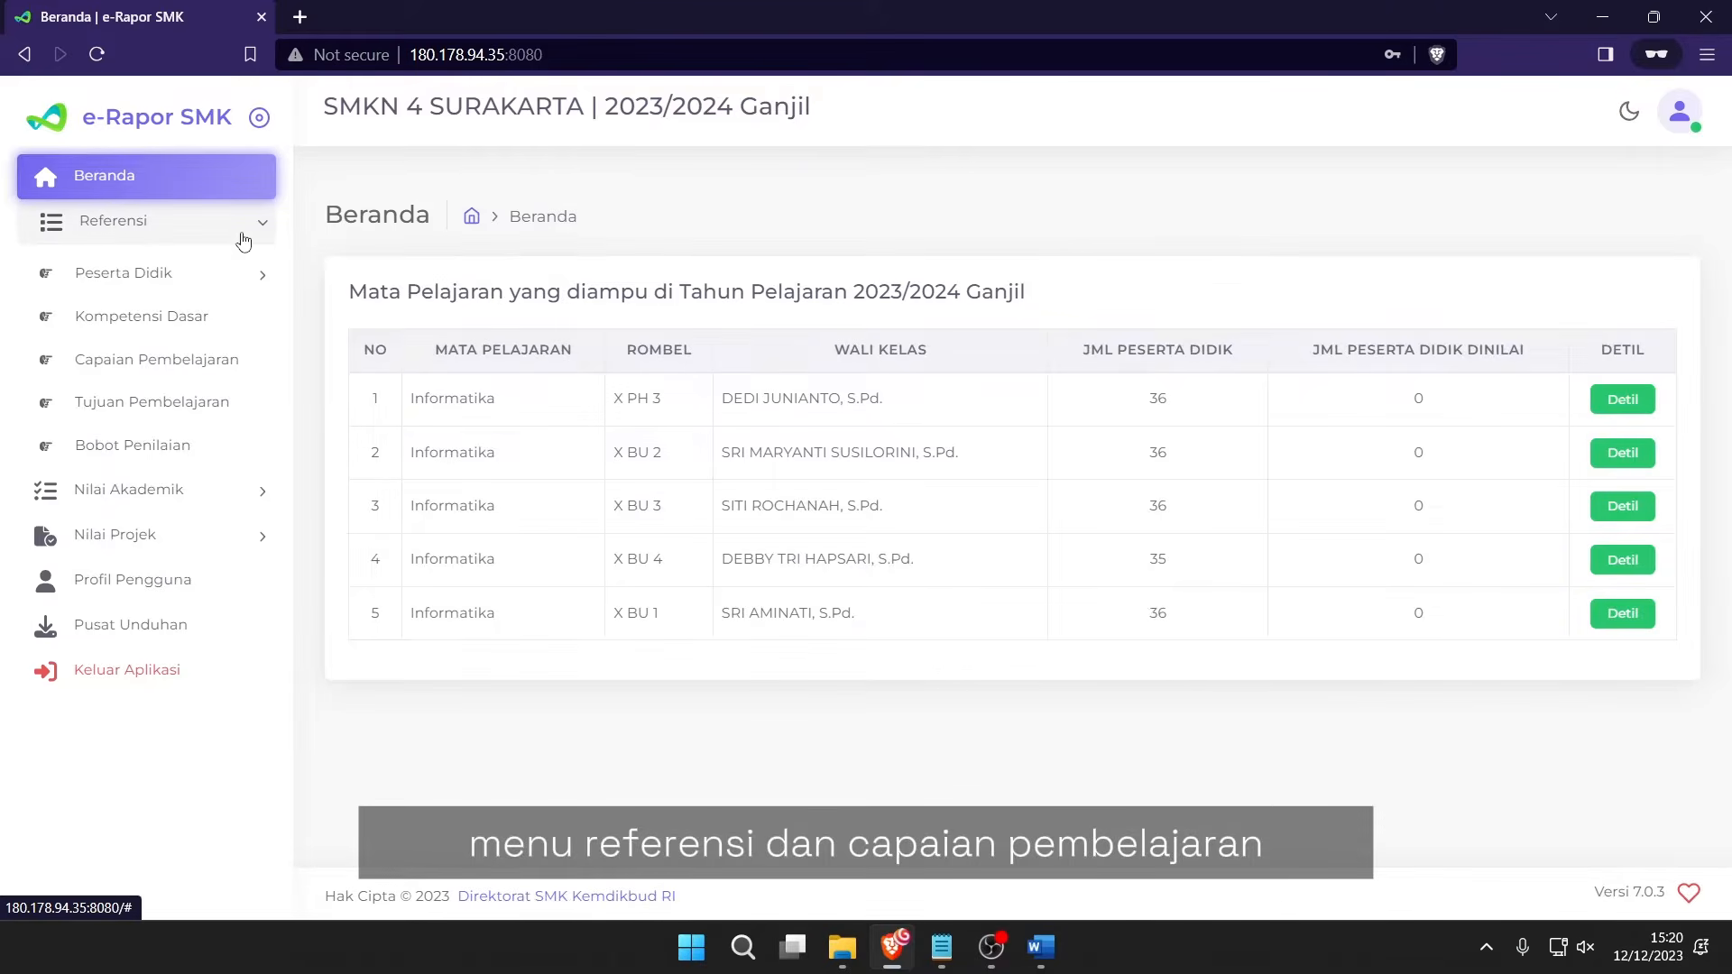
Open Capaian Pembelajaran and scroll through the Informatika phase E elements table.
left_click(224, 377)
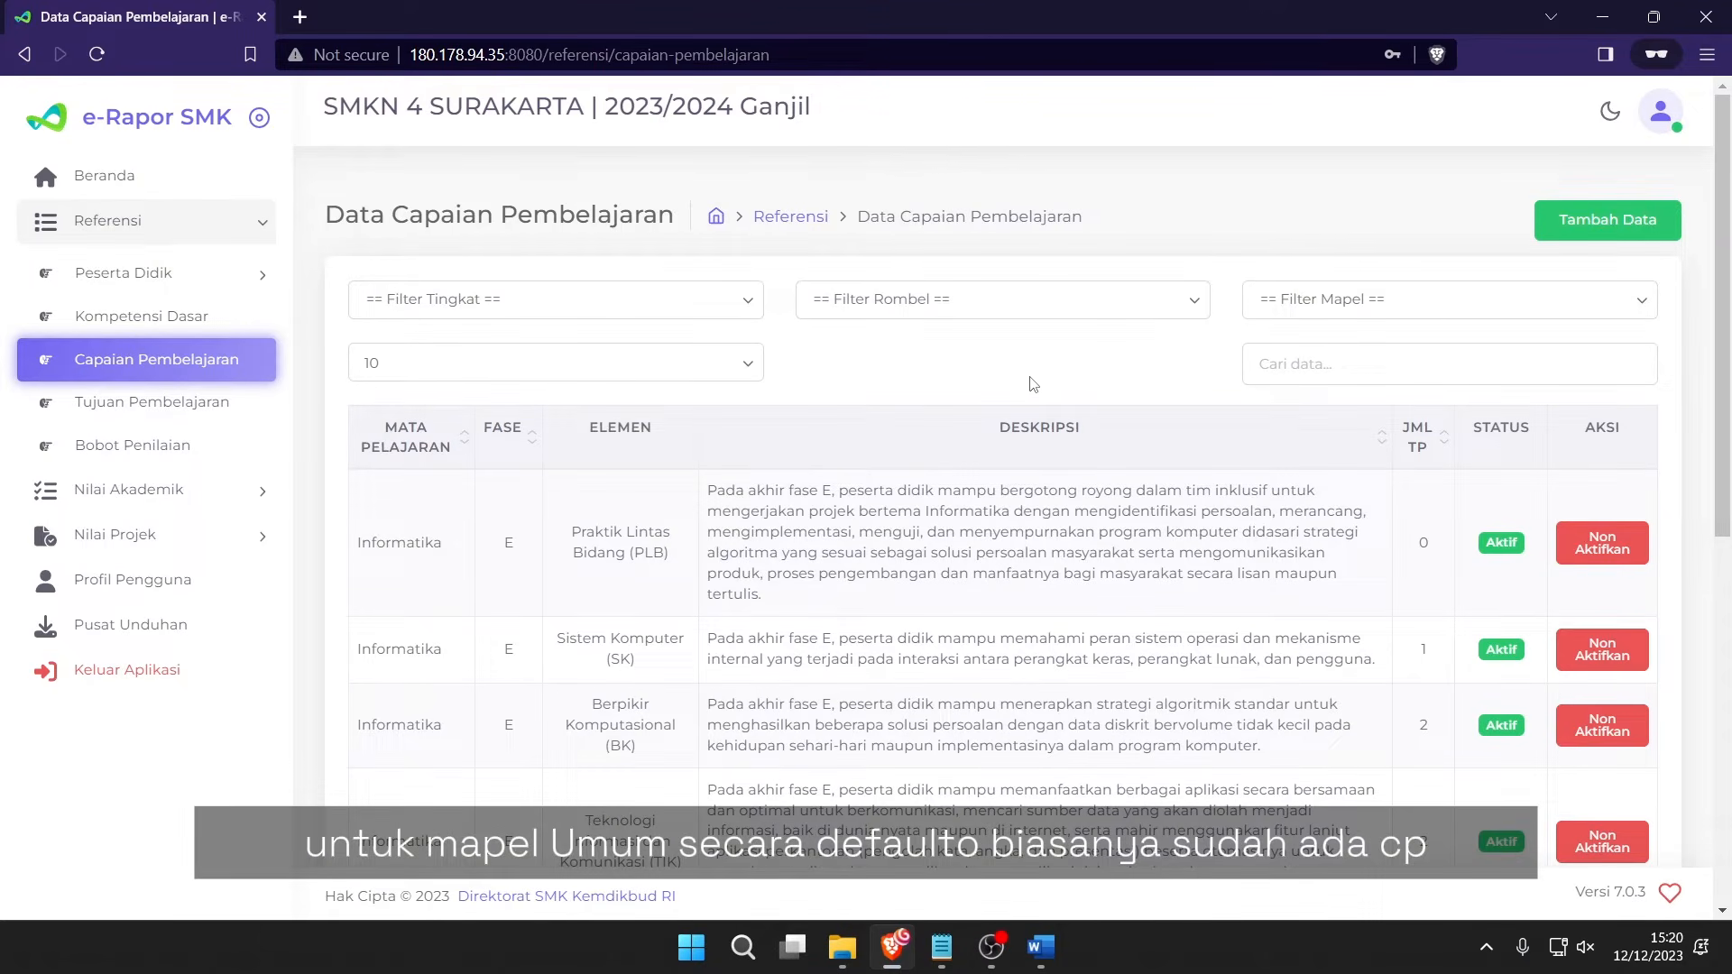
scroll(1028, 387, "down", 2)
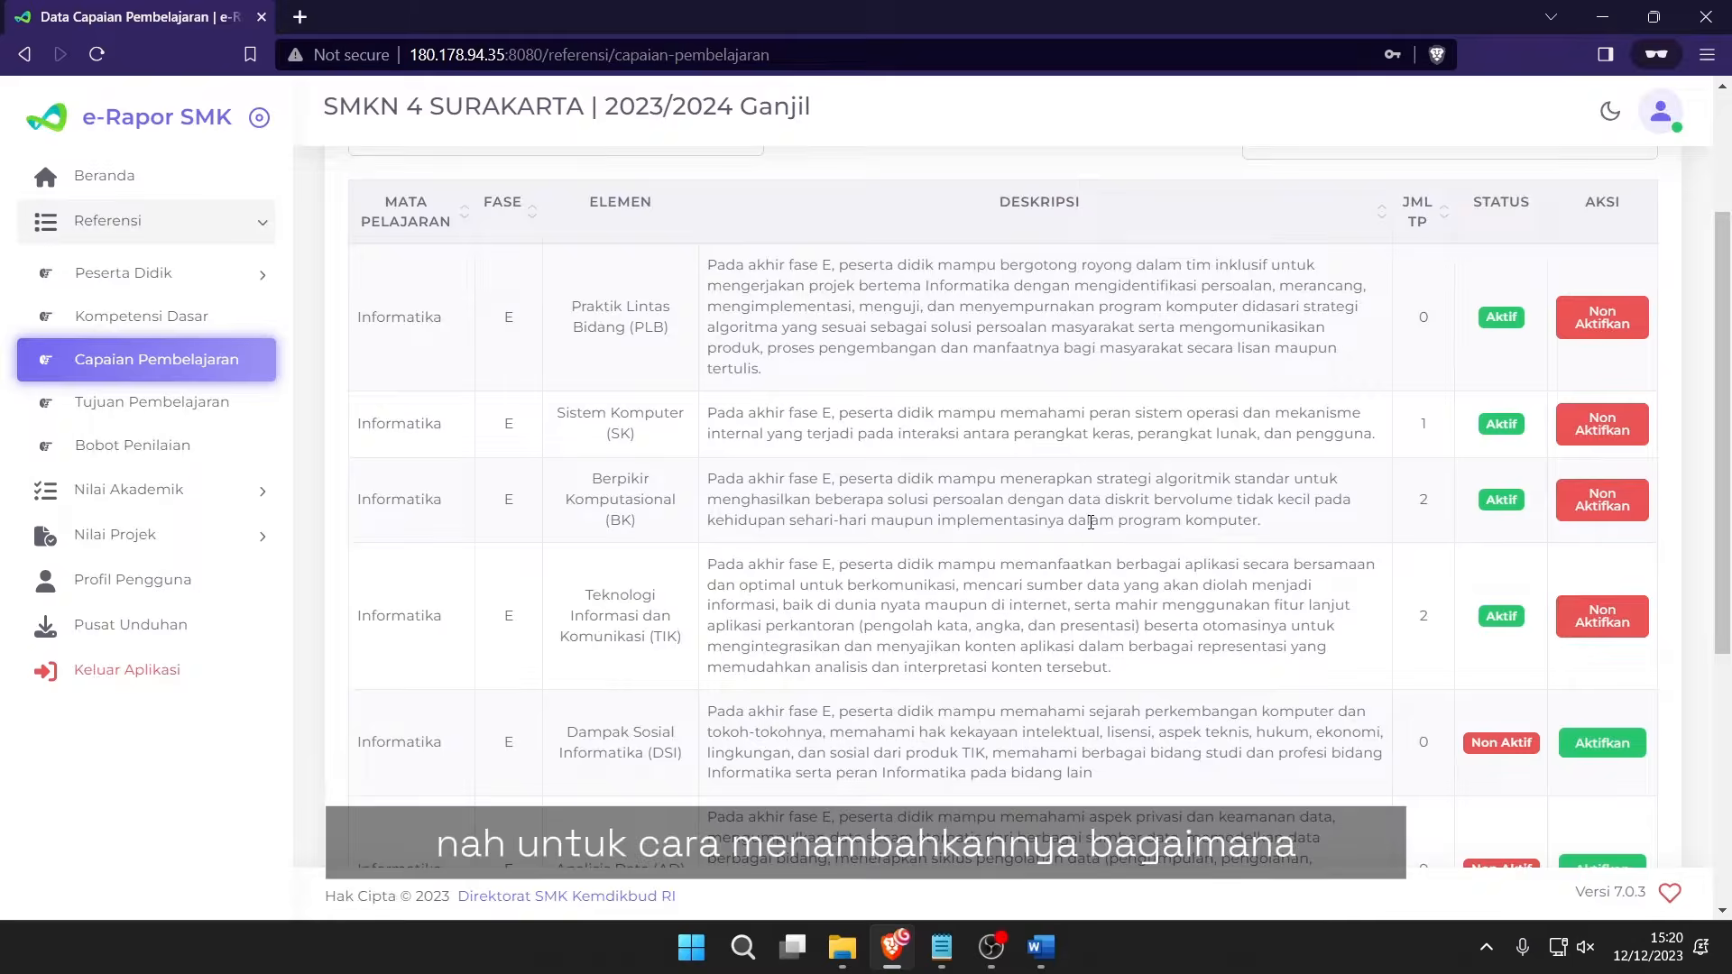
scroll(1062, 523, "up", 3)
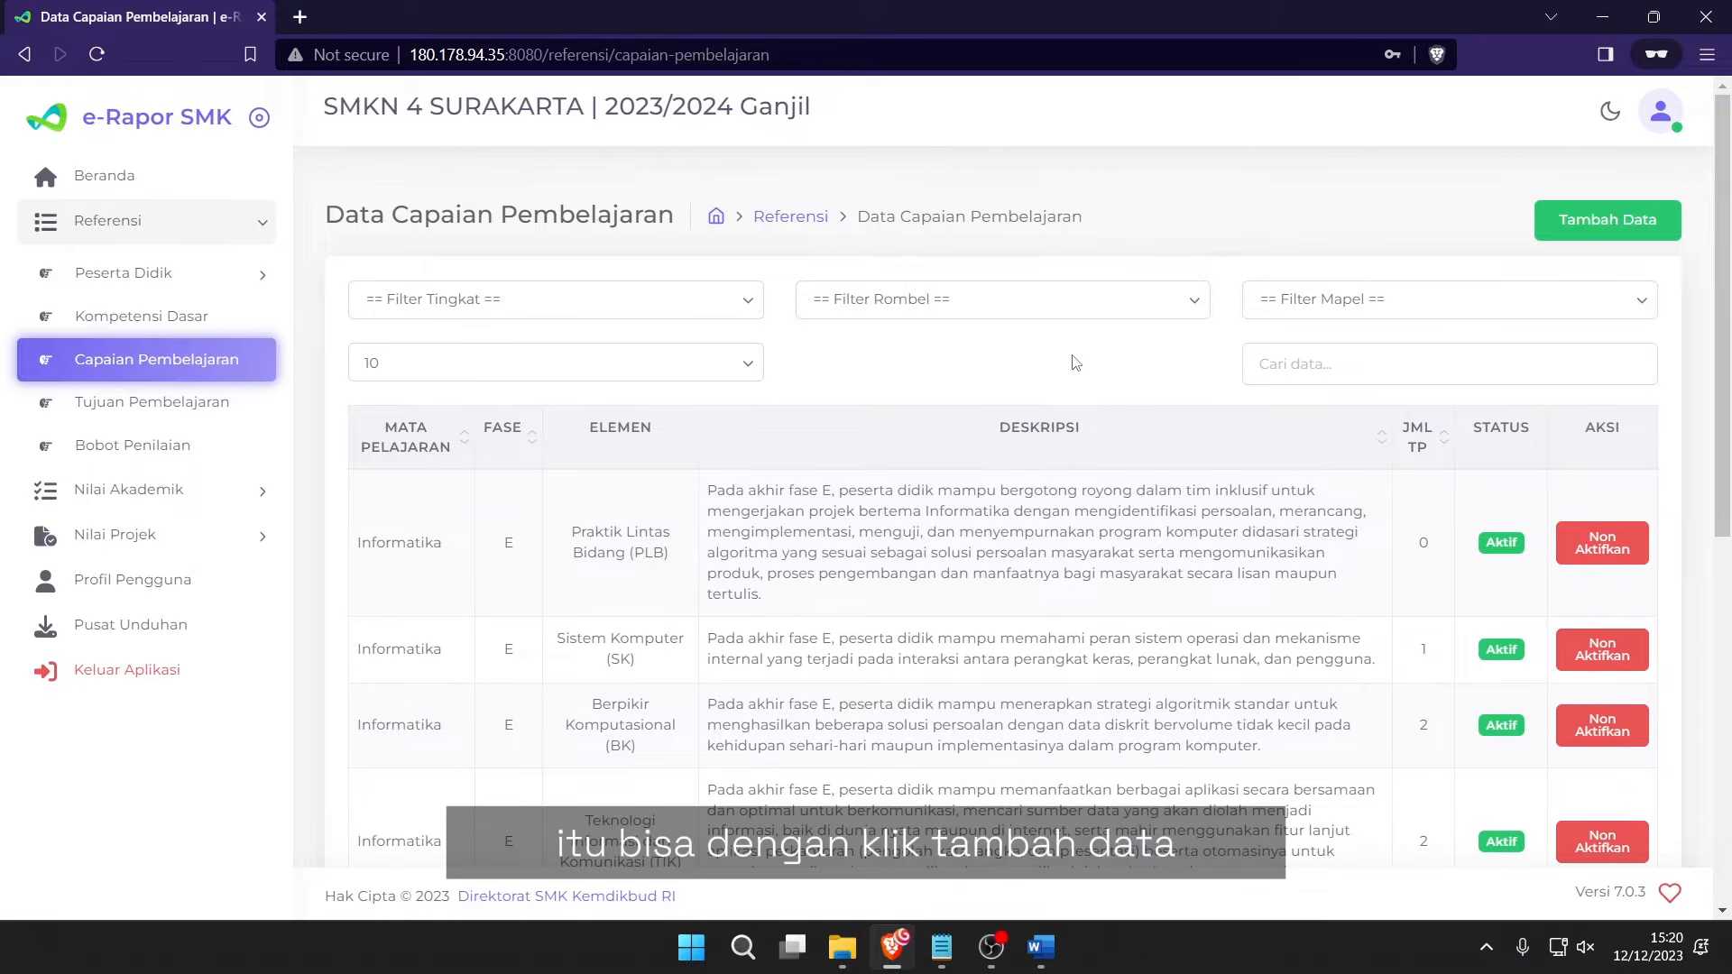
left_click(1635, 218)
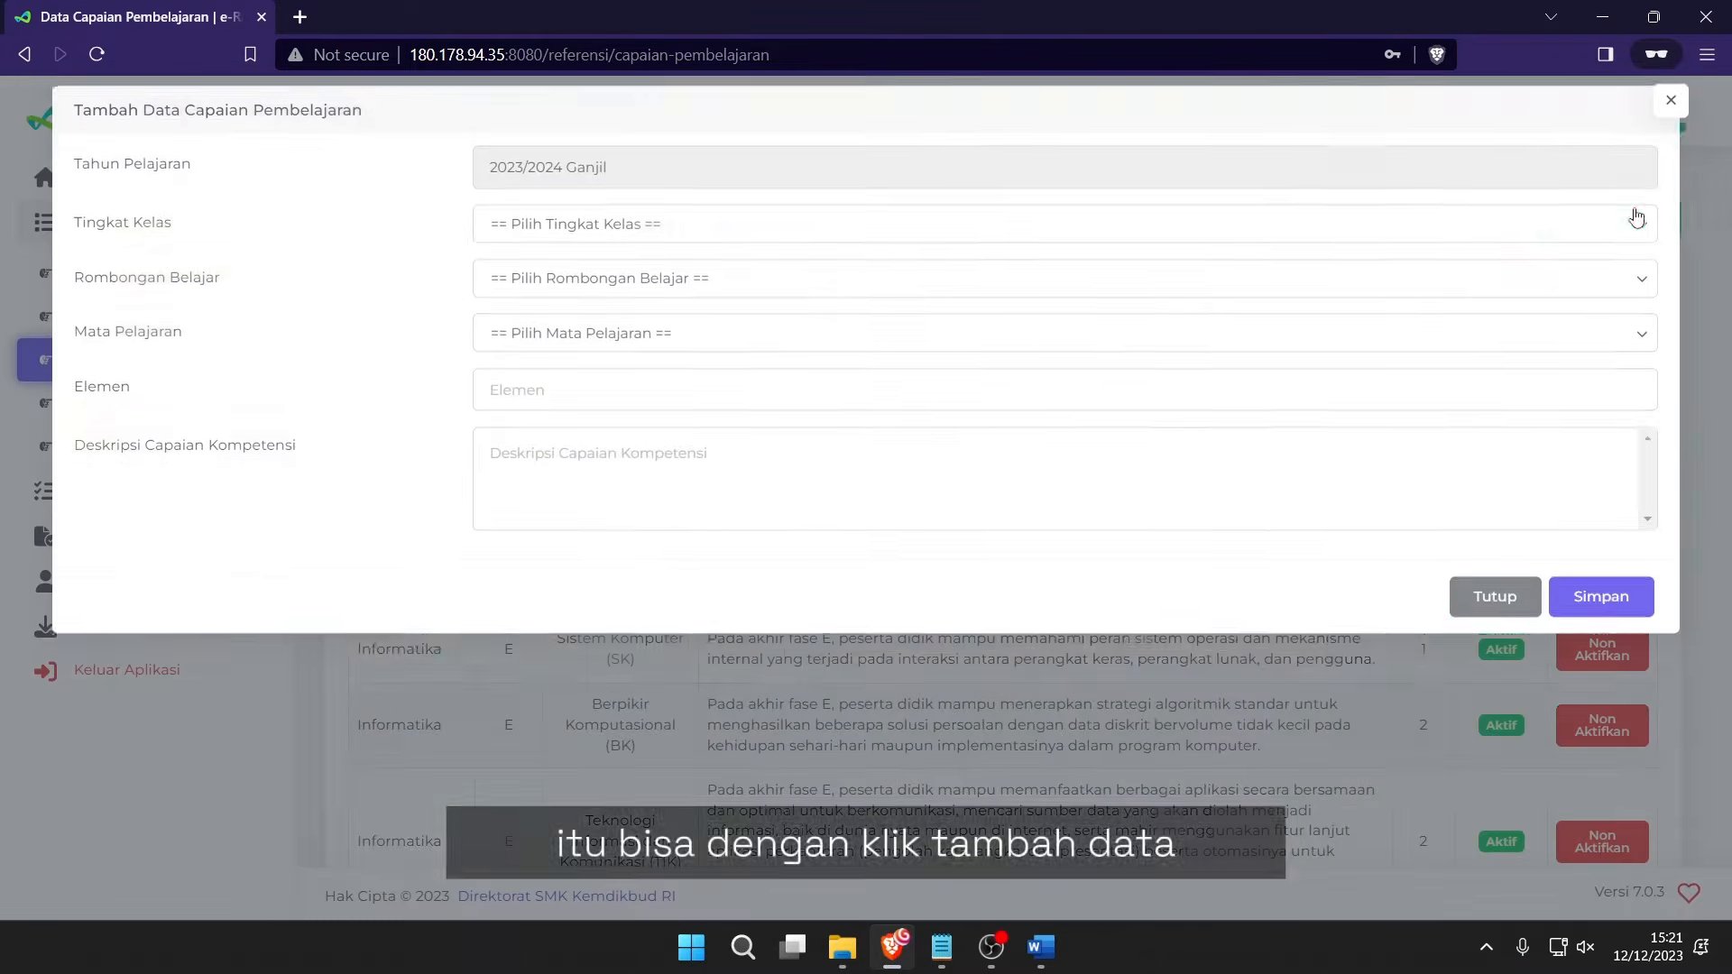
left_click(559, 251)
left_click(552, 286)
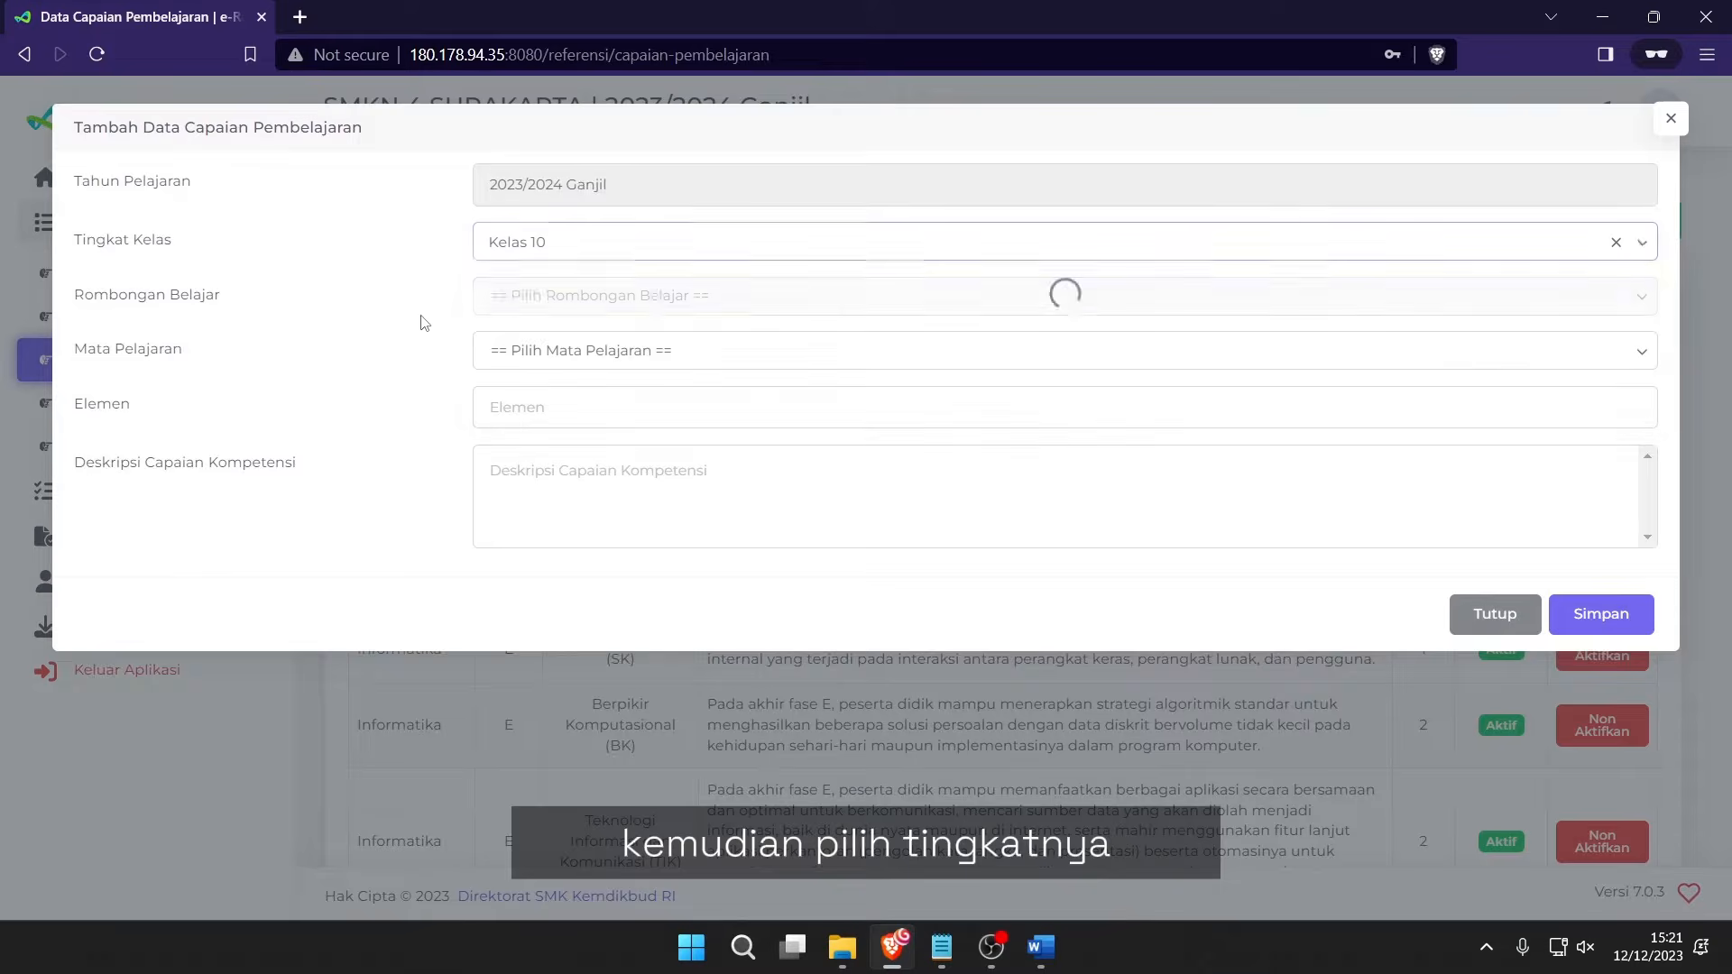
left_click(518, 296)
left_click(523, 350)
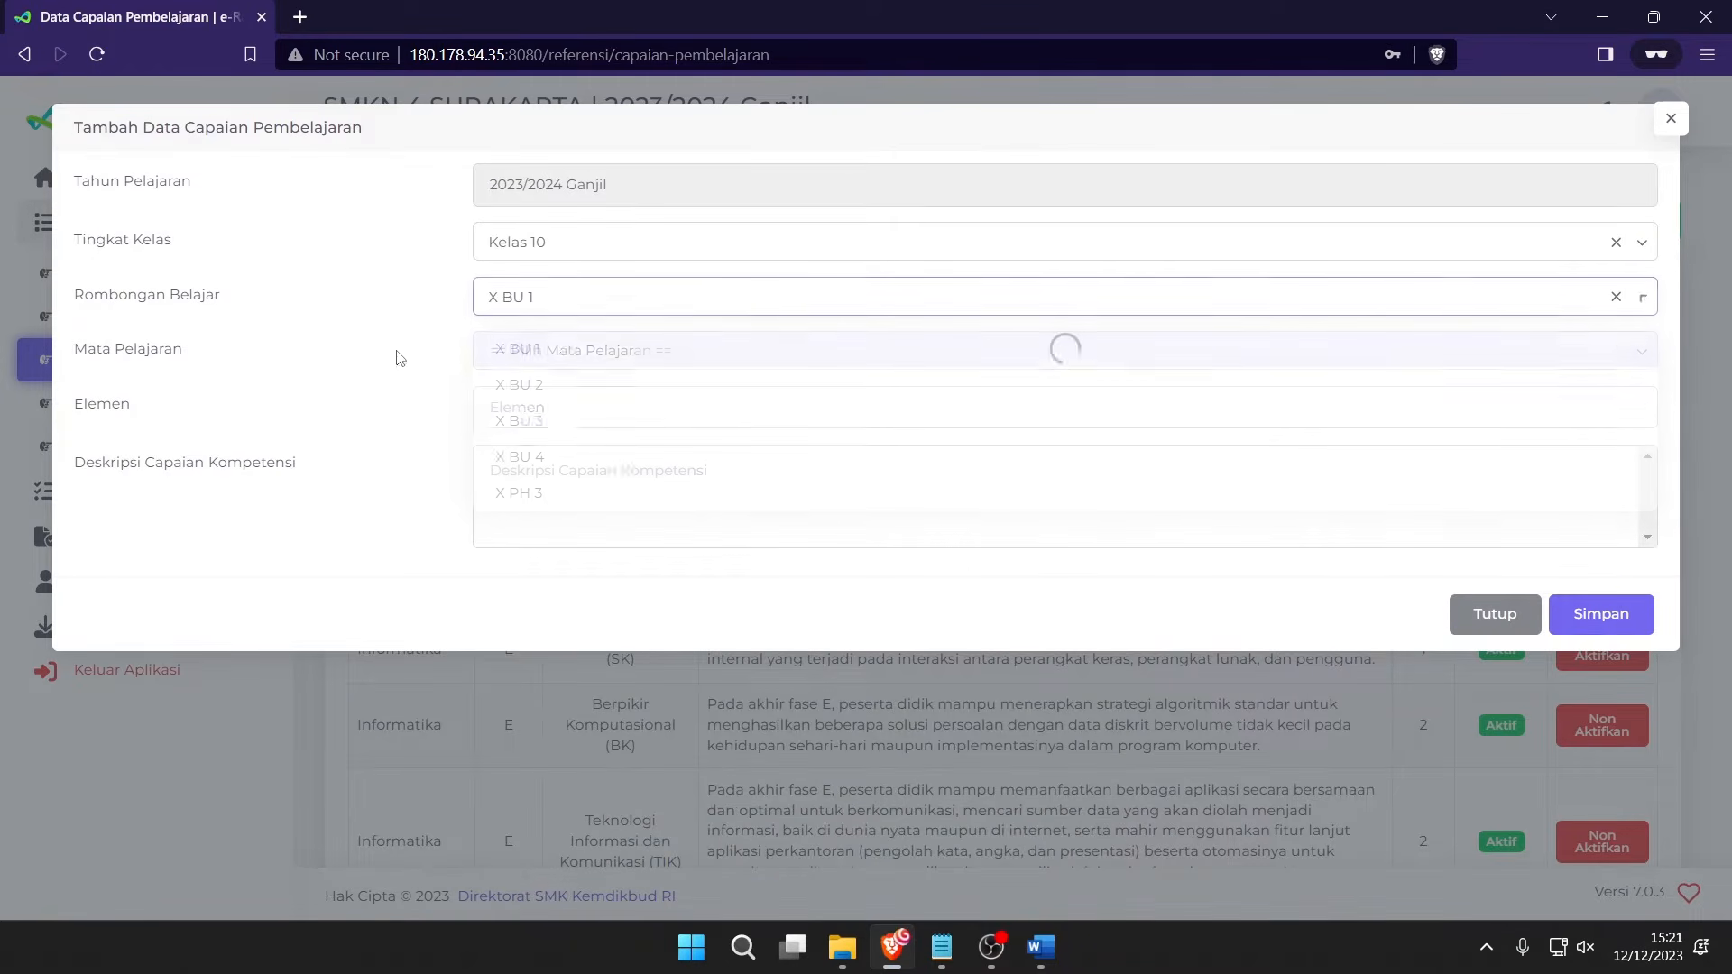
left_click(561, 352)
left_click(552, 405)
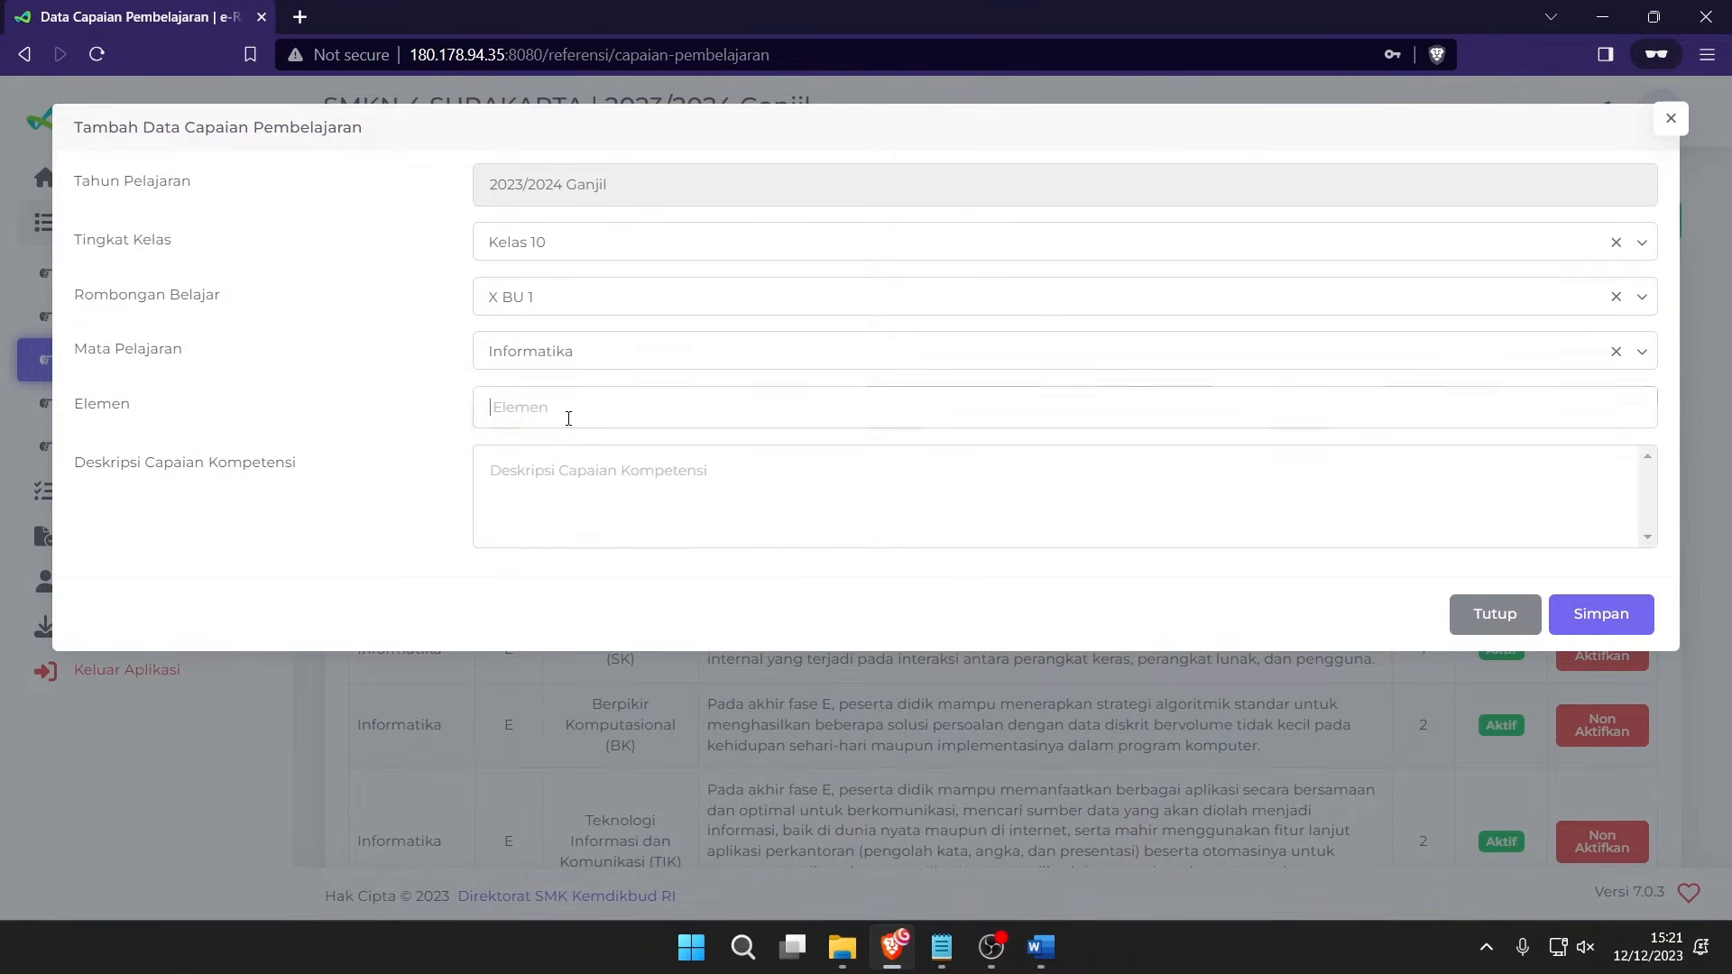
left_click(568, 414)
left_click(618, 488)
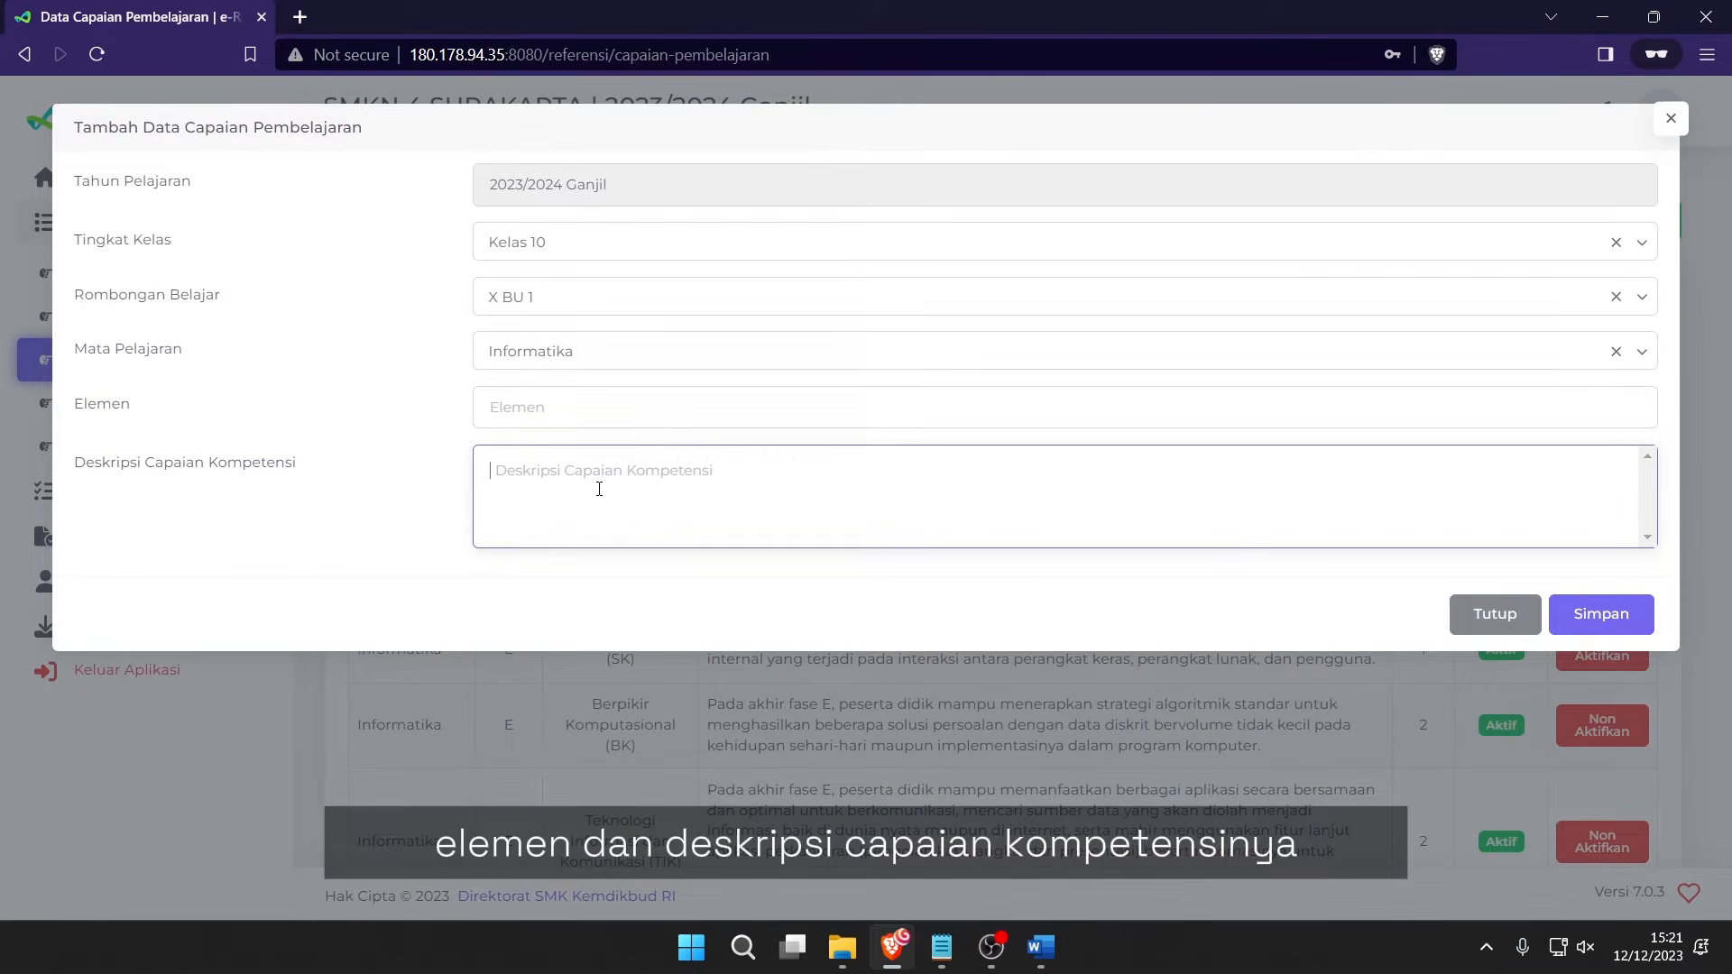
left_click(690, 417)
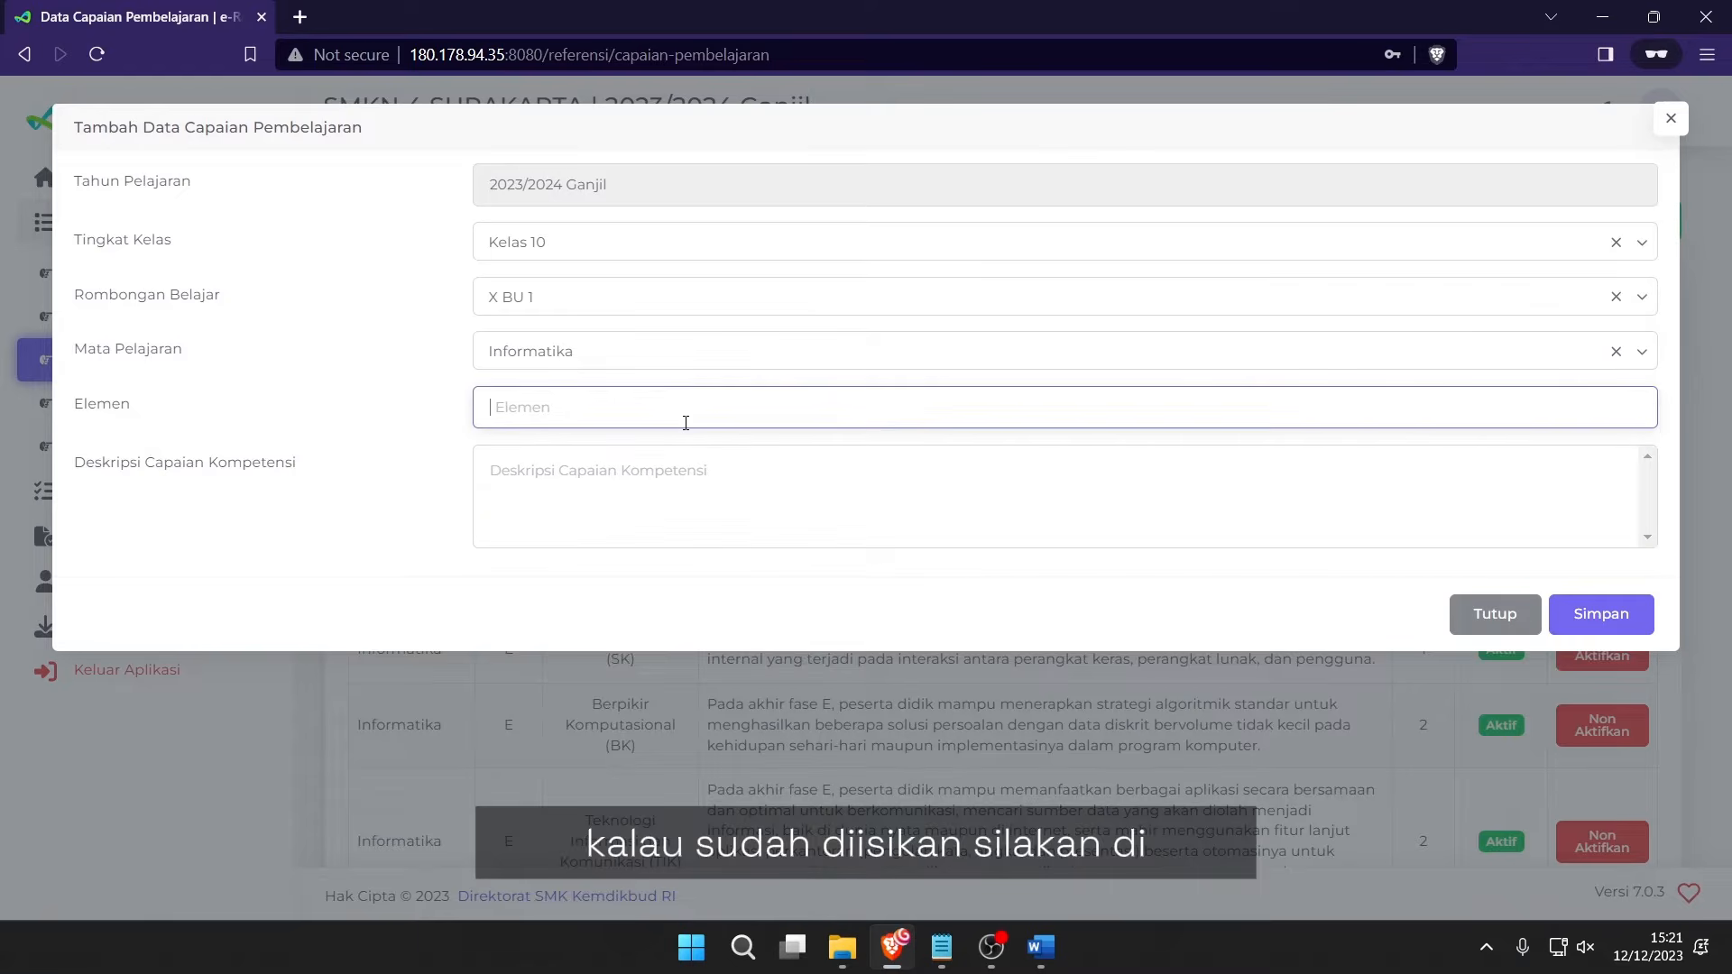
type("123")
key("Tab")
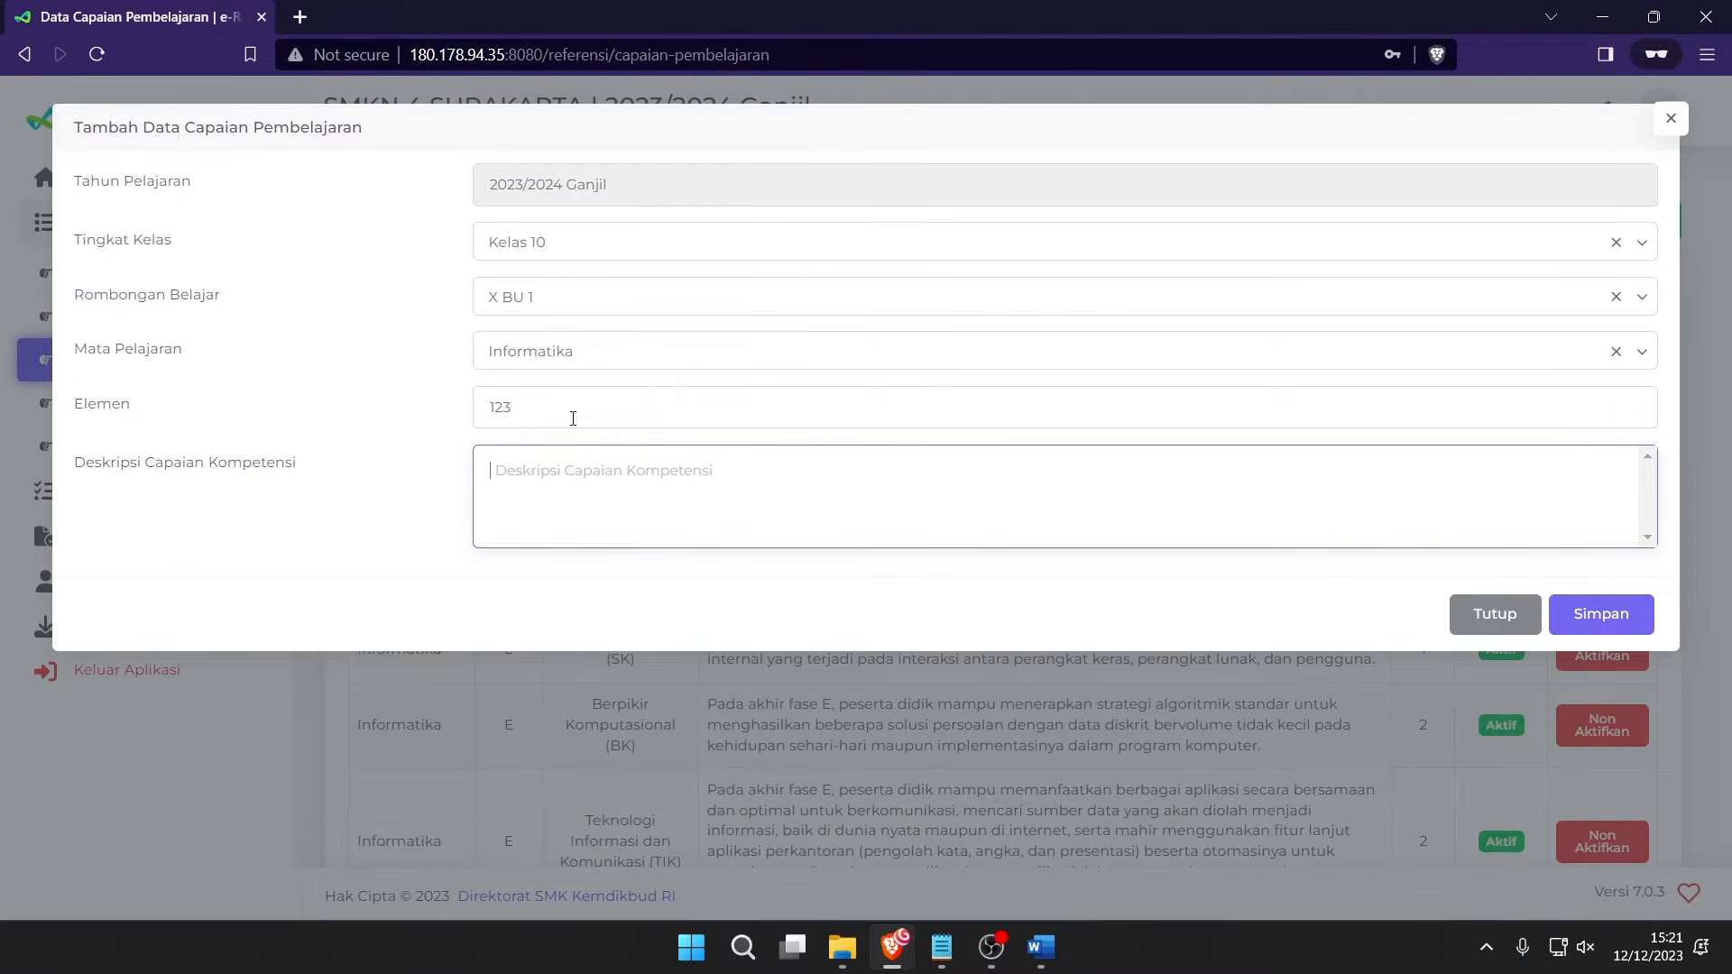
type("123")
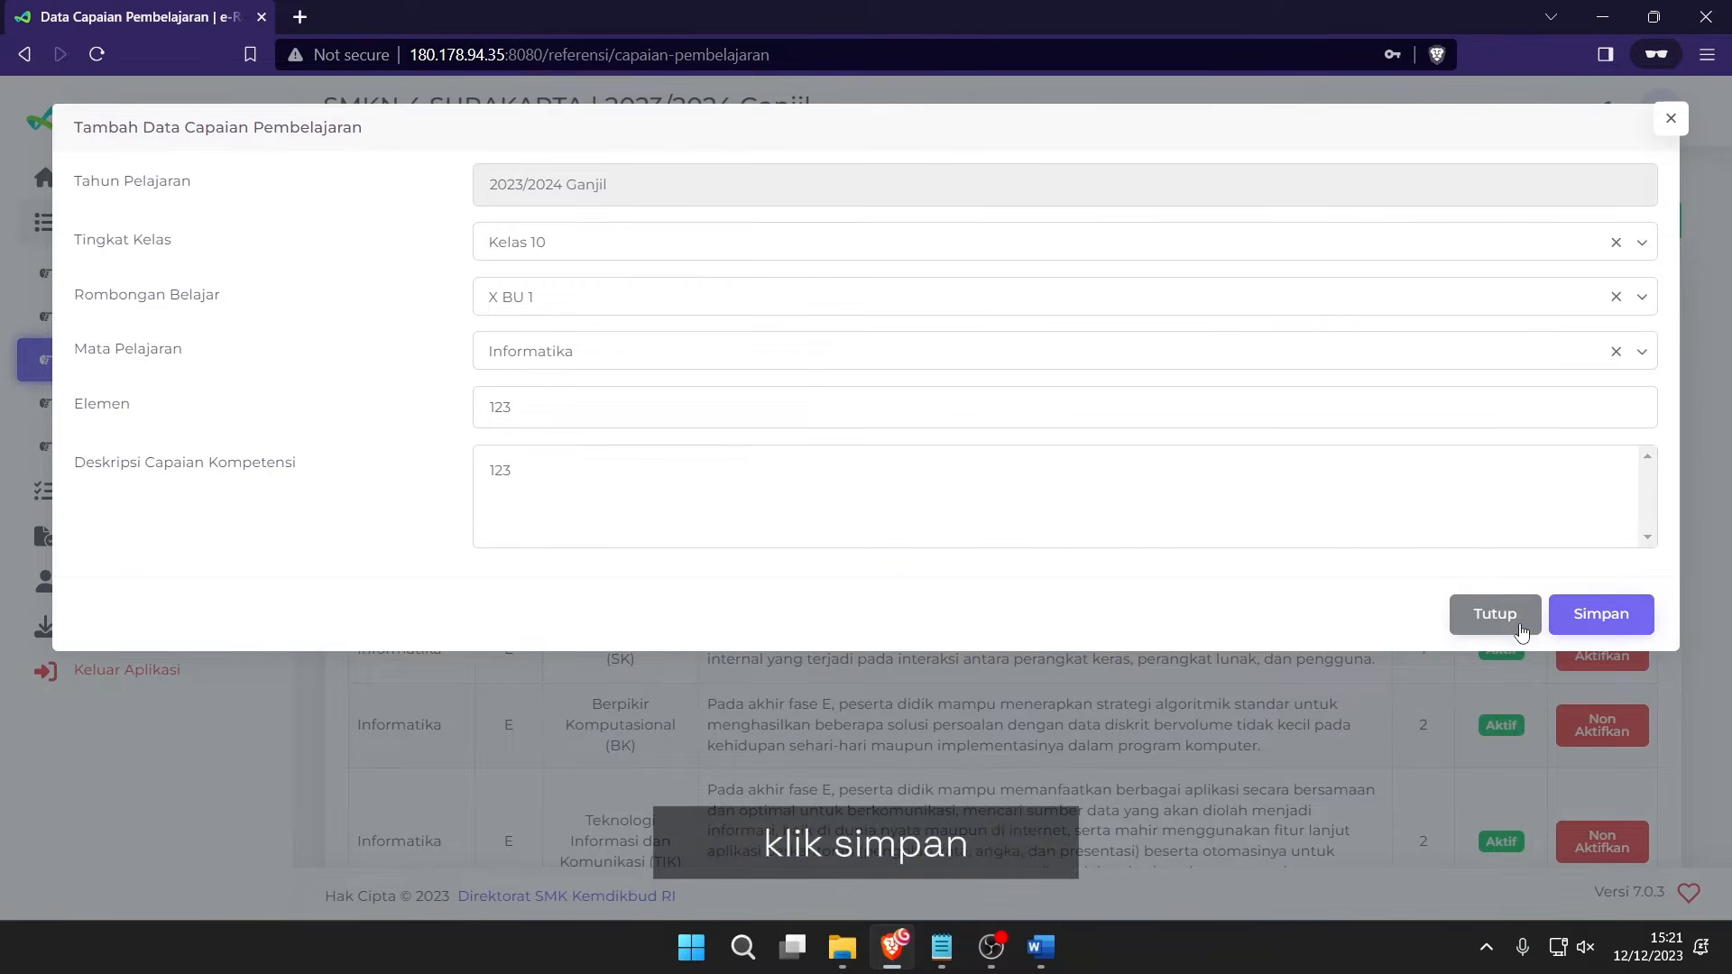
left_click(1494, 614)
scroll(837, 688, "down", 6)
scroll(837, 687, "down", 2)
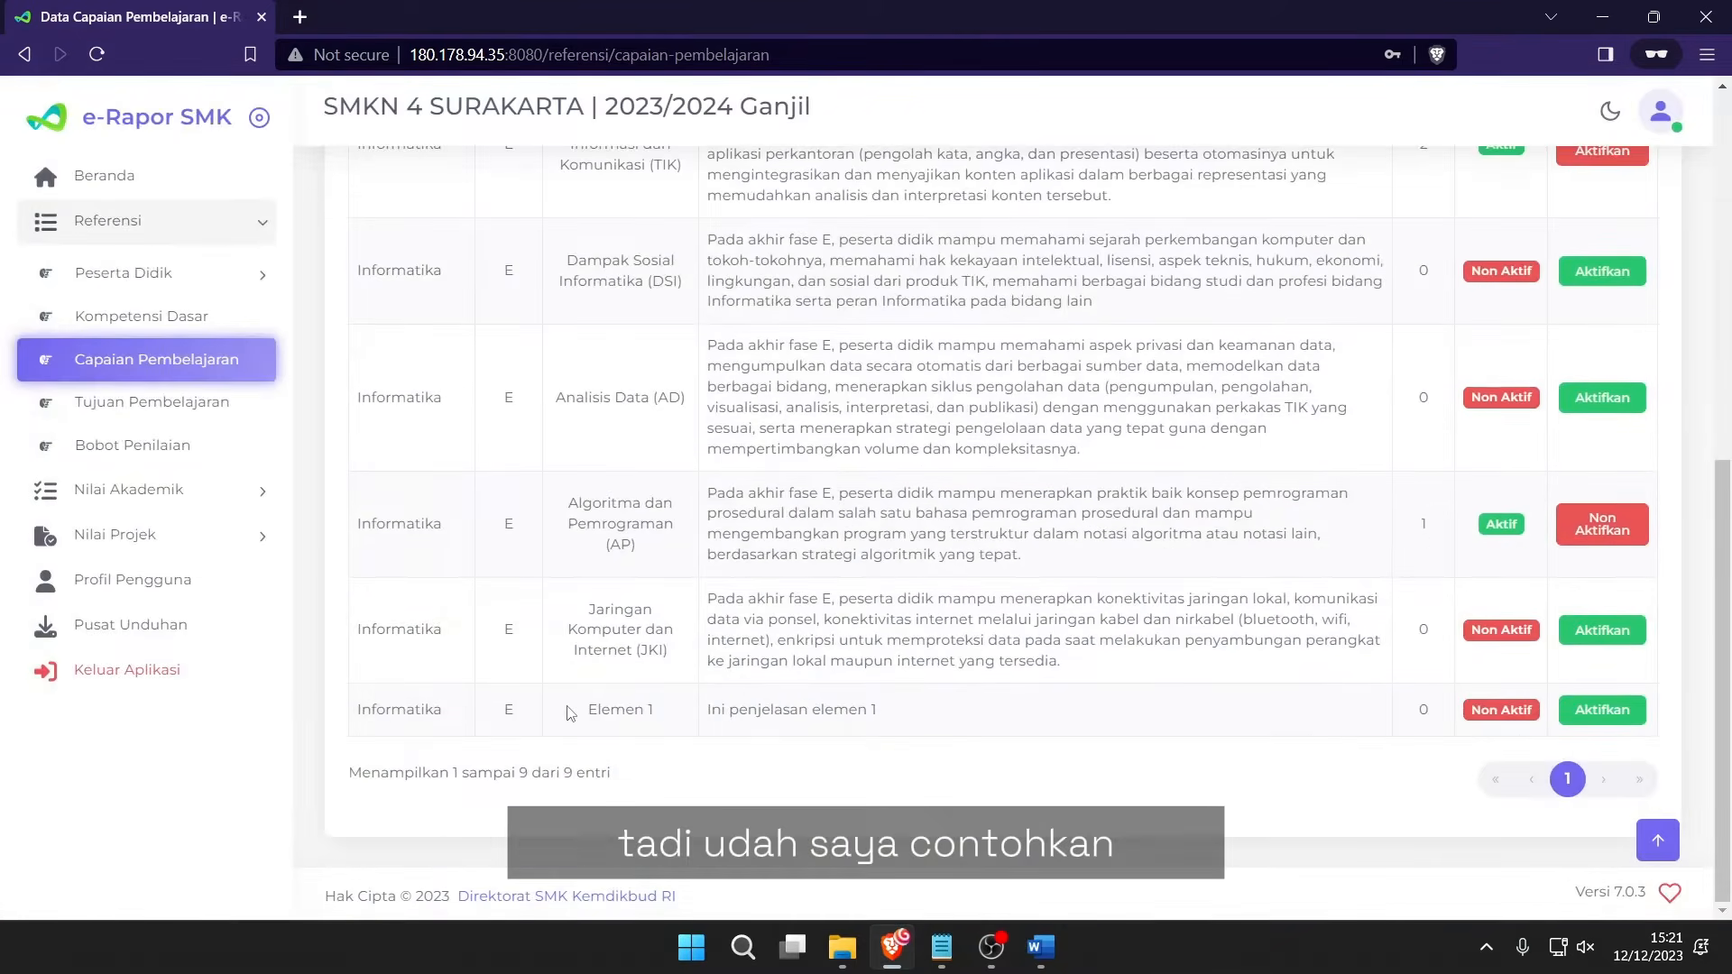
Inspect the Elemen 1 entry and its description 'Ini penjelasan elemen 1'.
left_click_drag(579, 710, 661, 722)
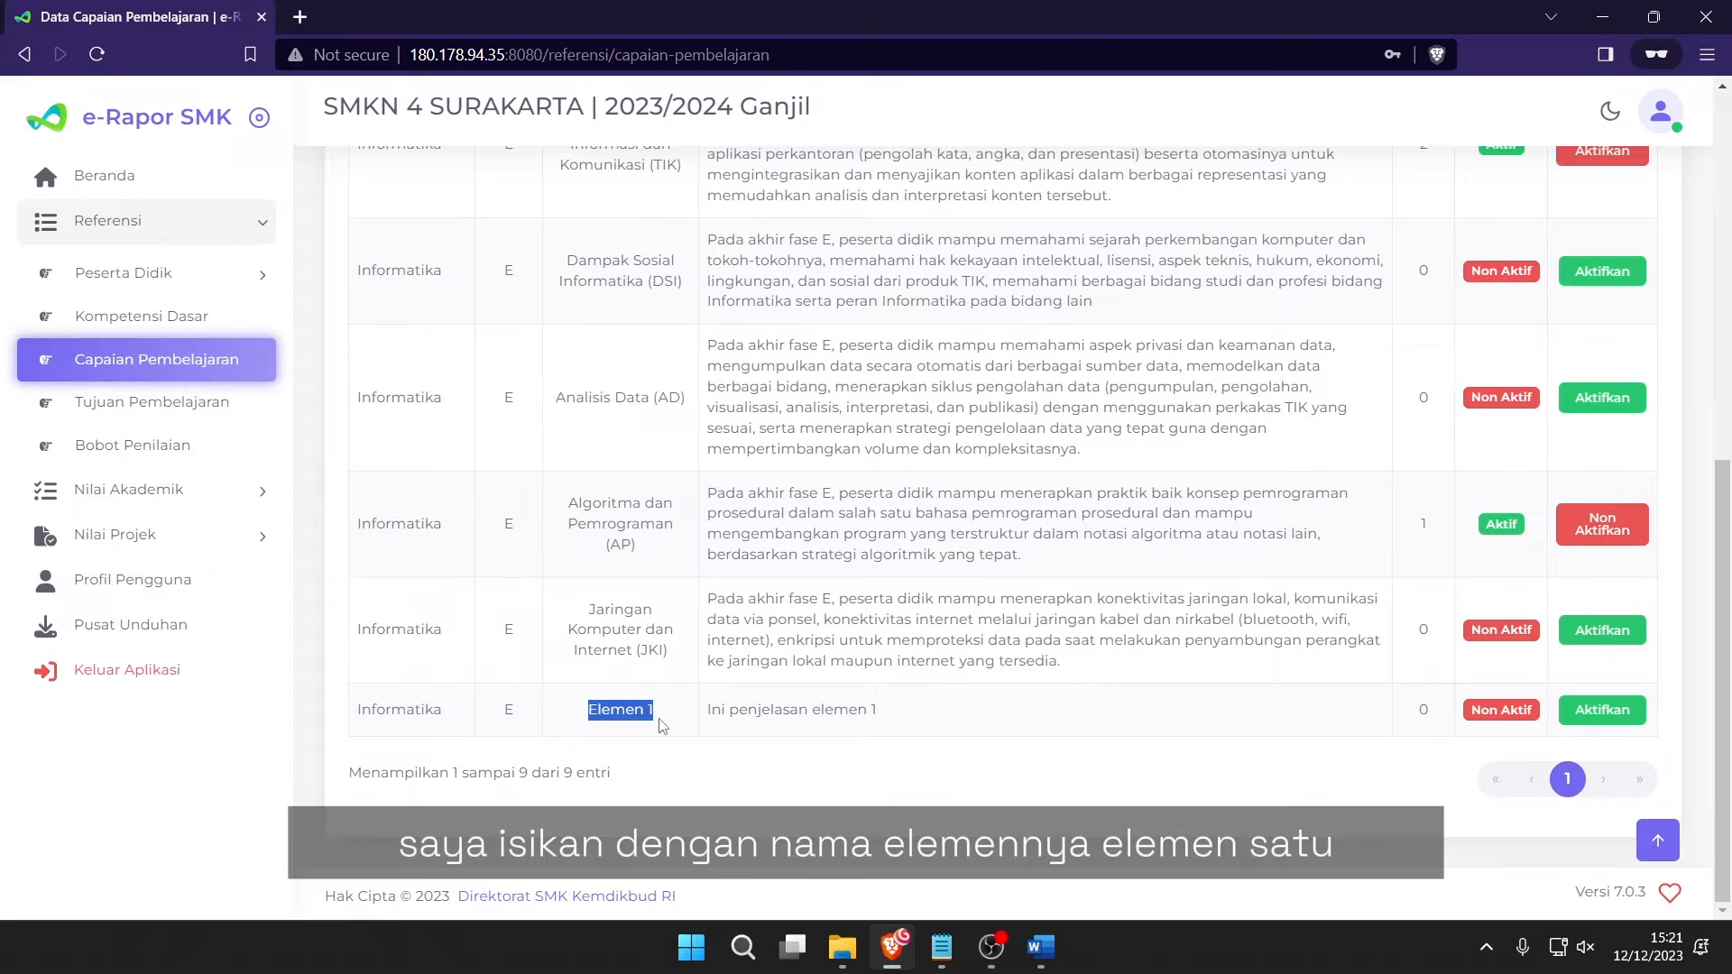
left_click(662, 725)
mouse_move(706, 710)
left_mouse_down()
mouse_move(911, 729)
mouse_move(704, 718)
left_mouse_up()
left_click(911, 729)
left_click(707, 719)
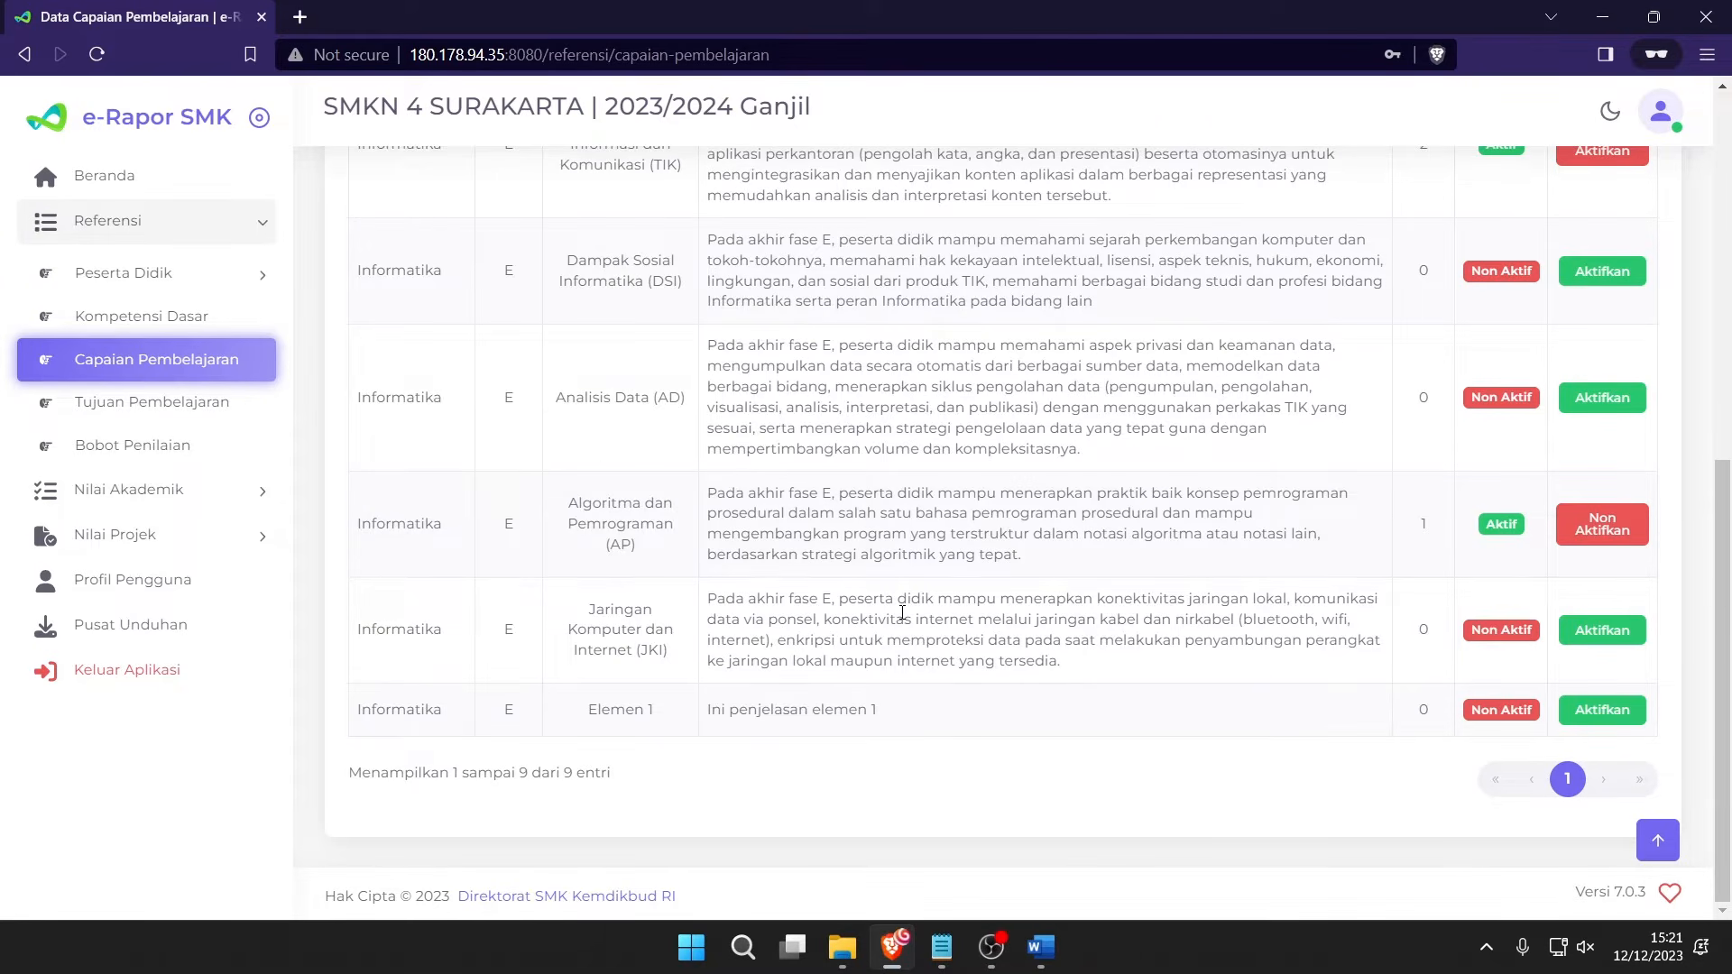
Check element statuses, scrolling down to the inactive DSI, AD and JKI rows.
scroll(902, 613, "up", 3)
scroll(1037, 542, "up", 5)
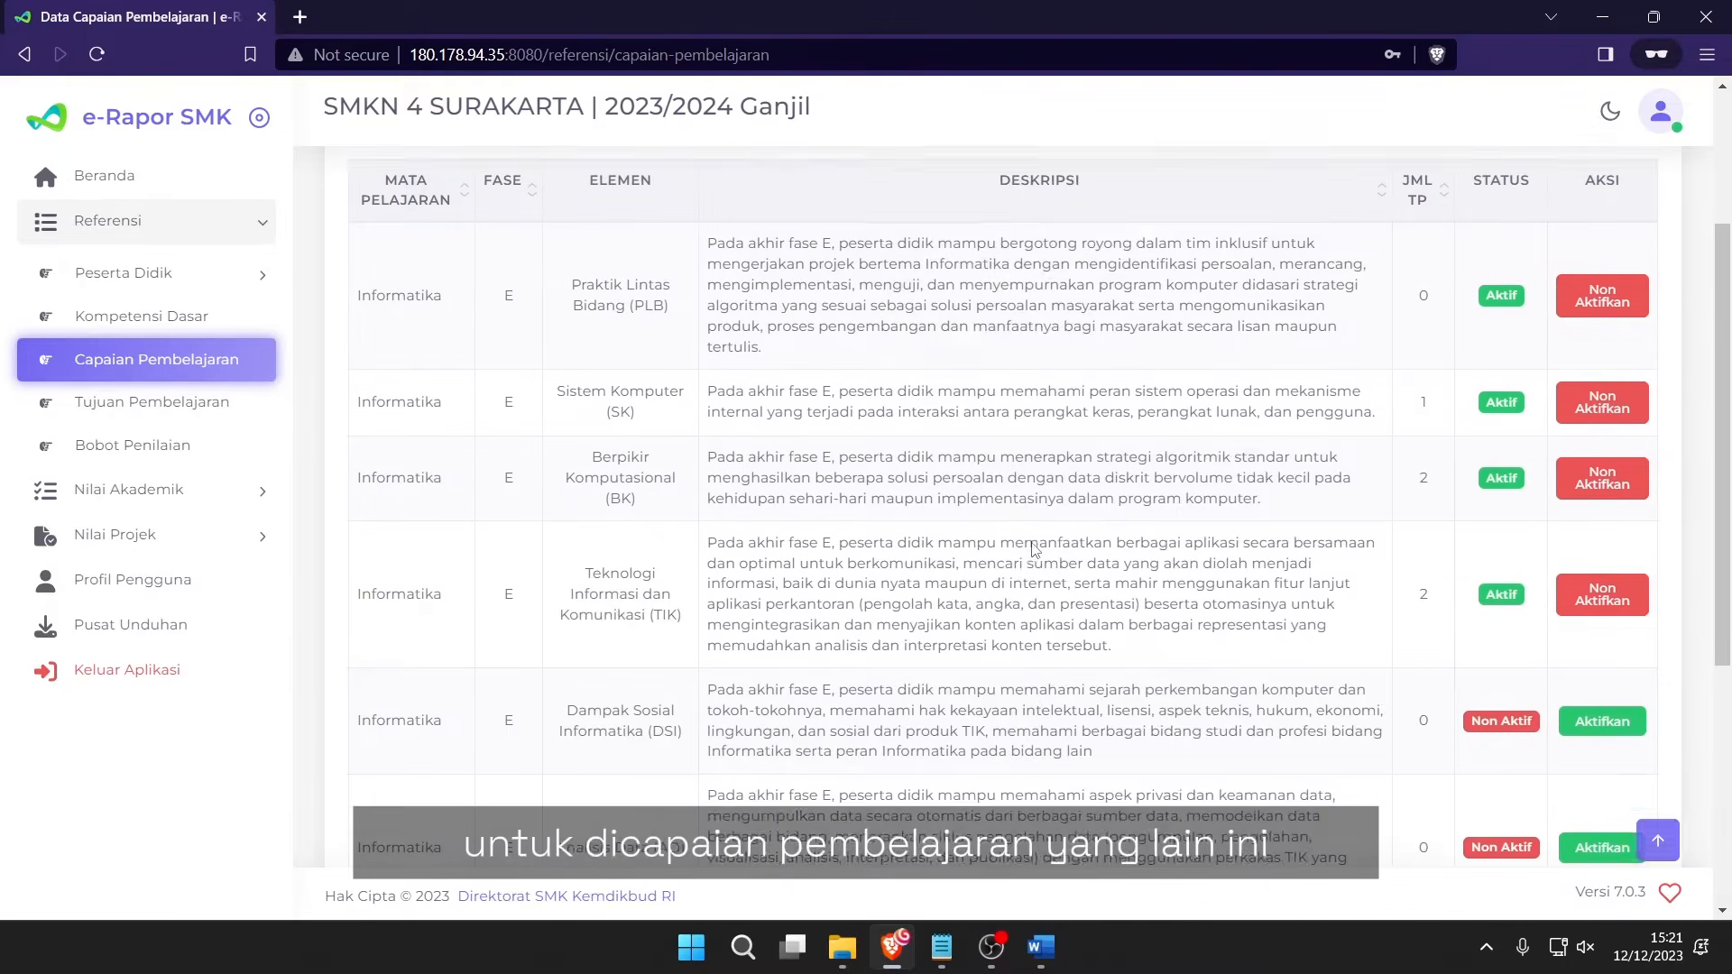
left_click_drag(869, 462, 1364, 644)
left_click(1363, 659)
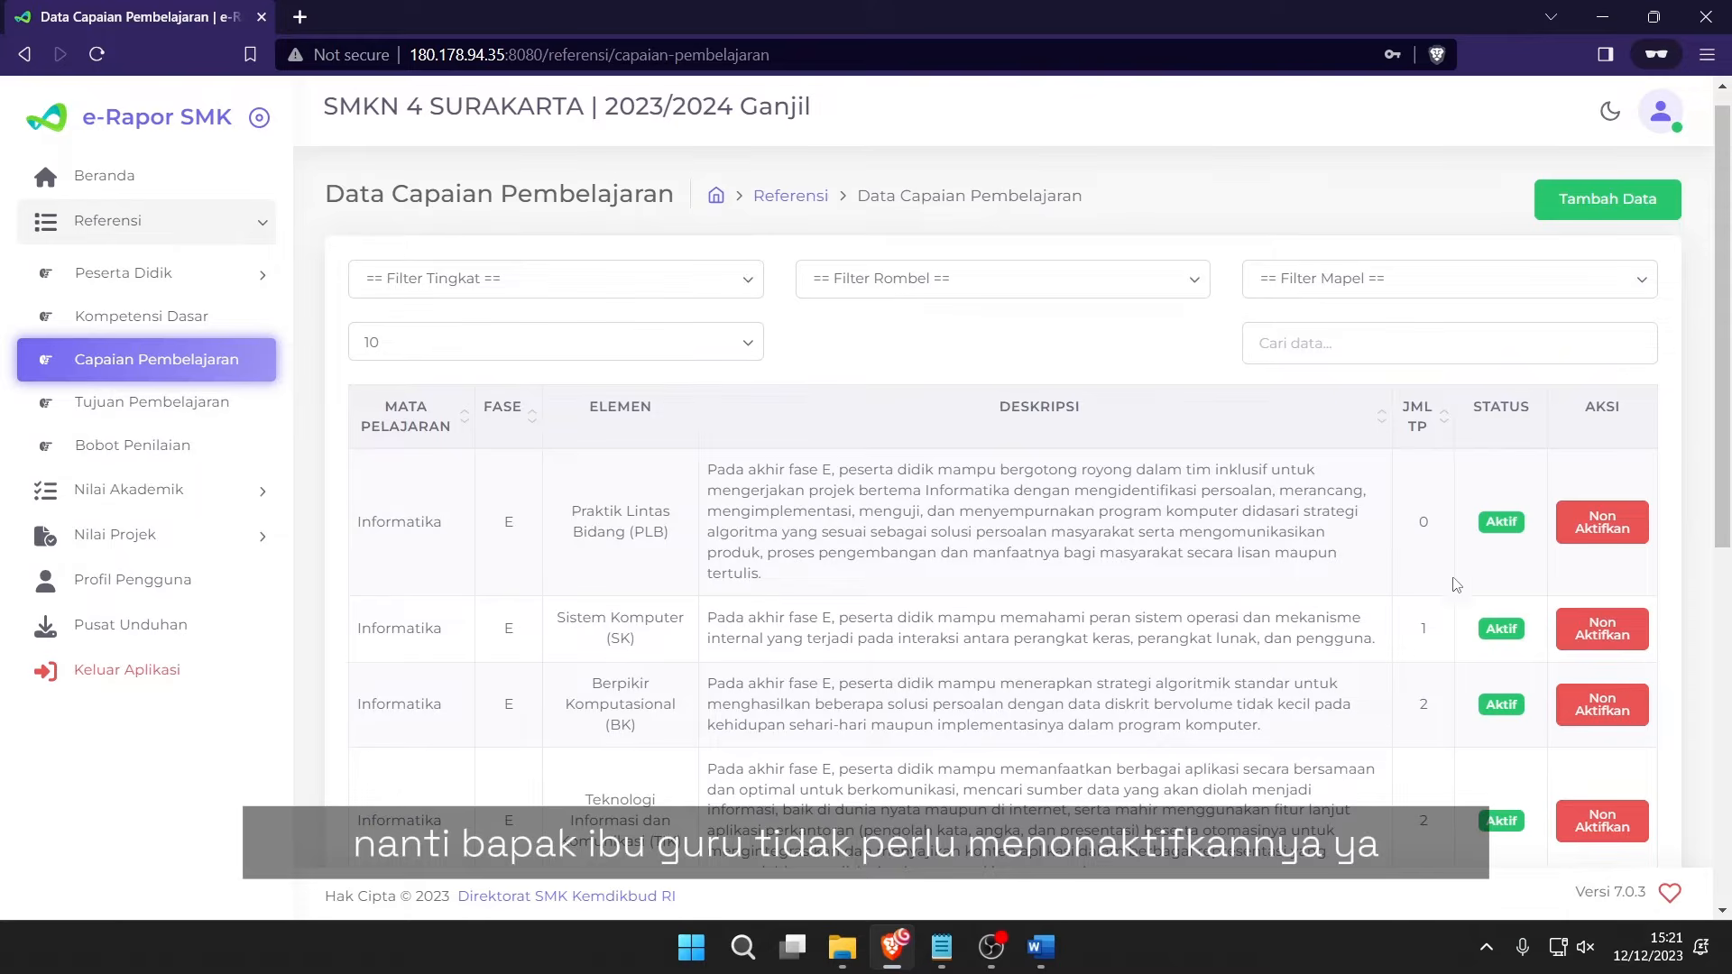
scroll(1457, 577, "down", 5)
scroll(1459, 568, "up", 4)
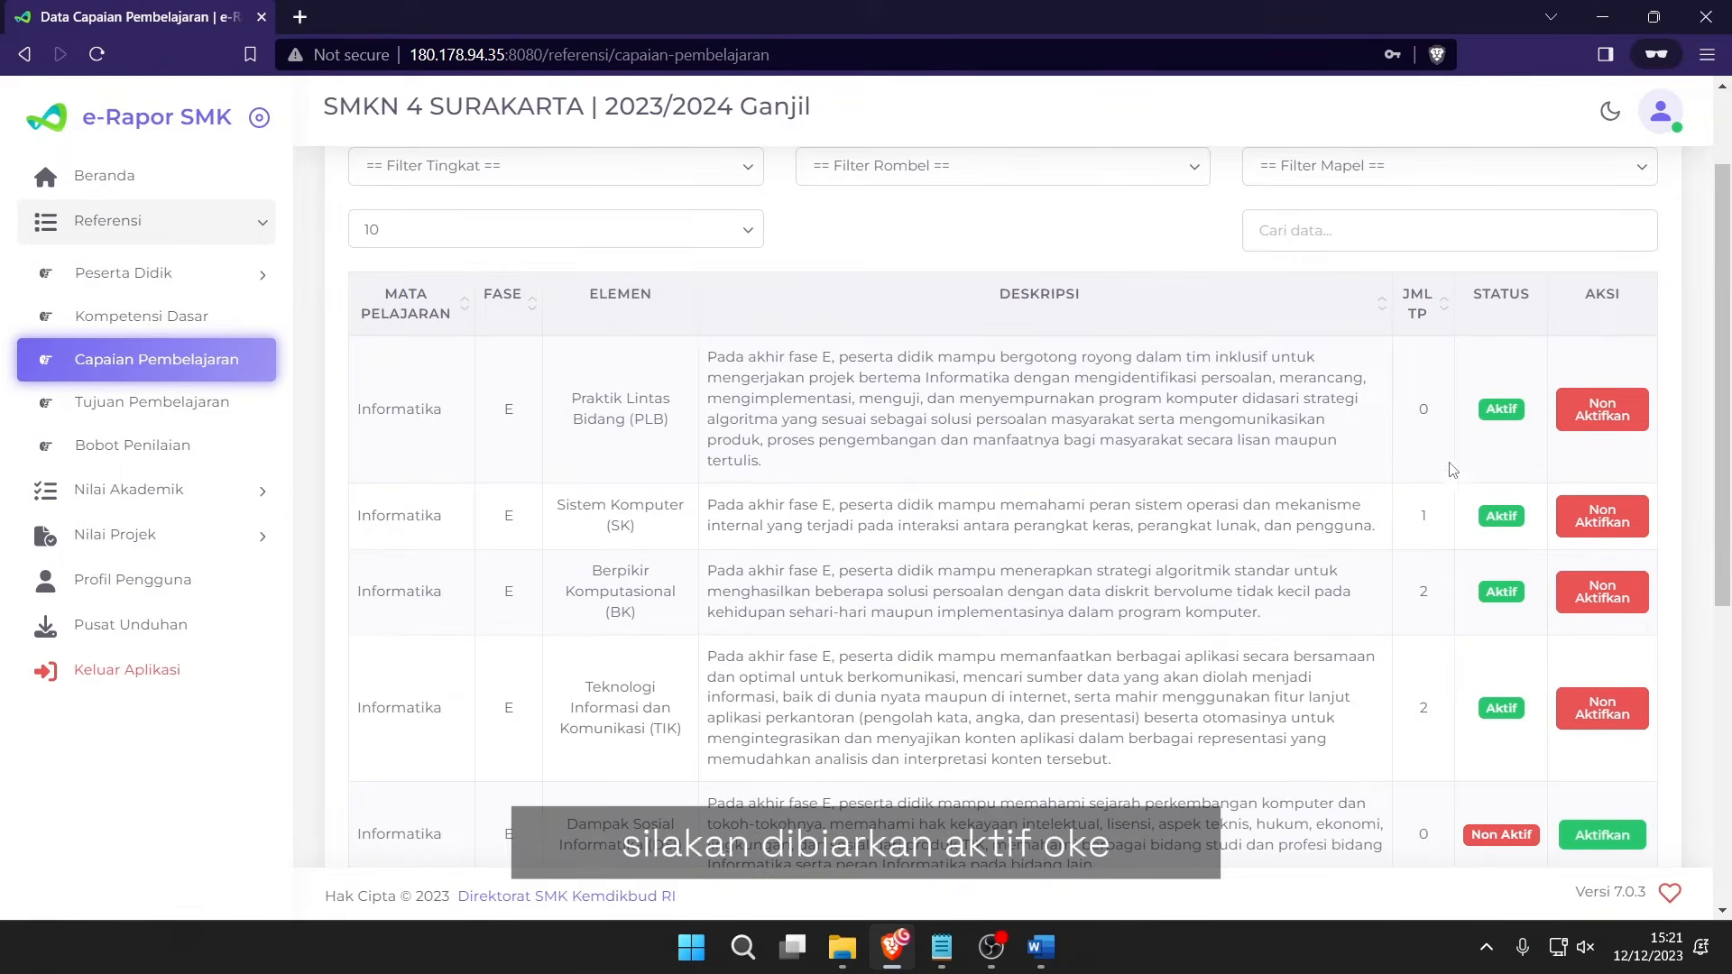
scroll(1479, 447, "up", 1)
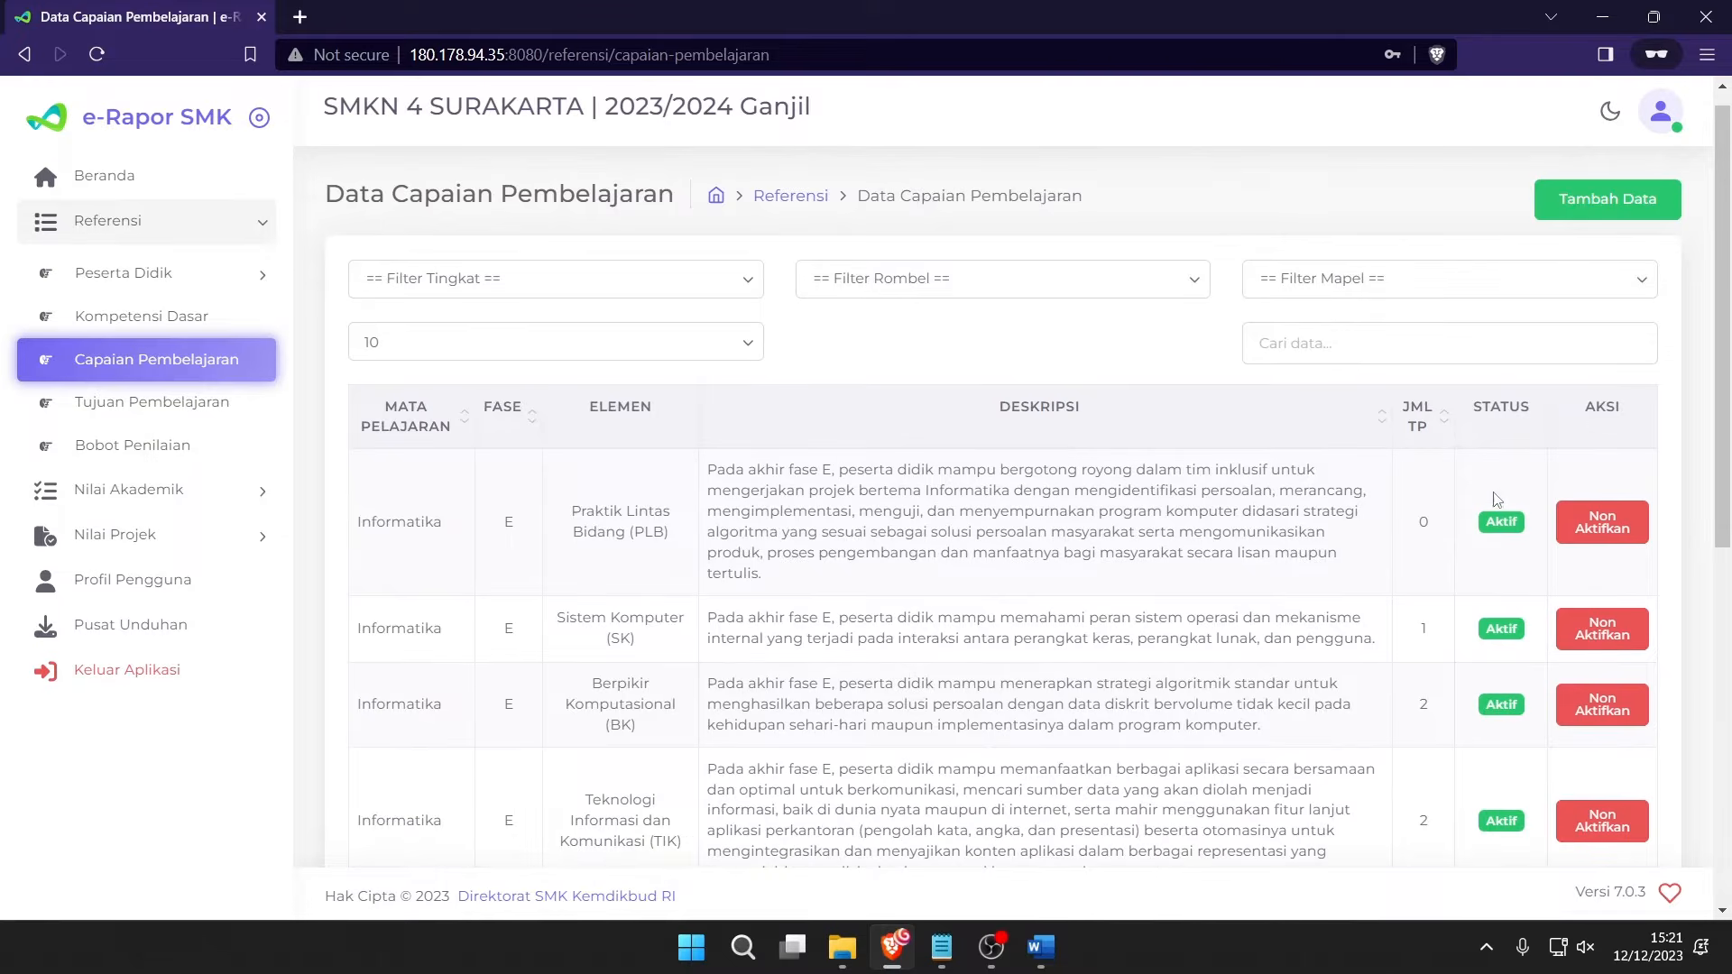
scroll(1530, 624, "down", 3)
scroll(1530, 625, "down", 2)
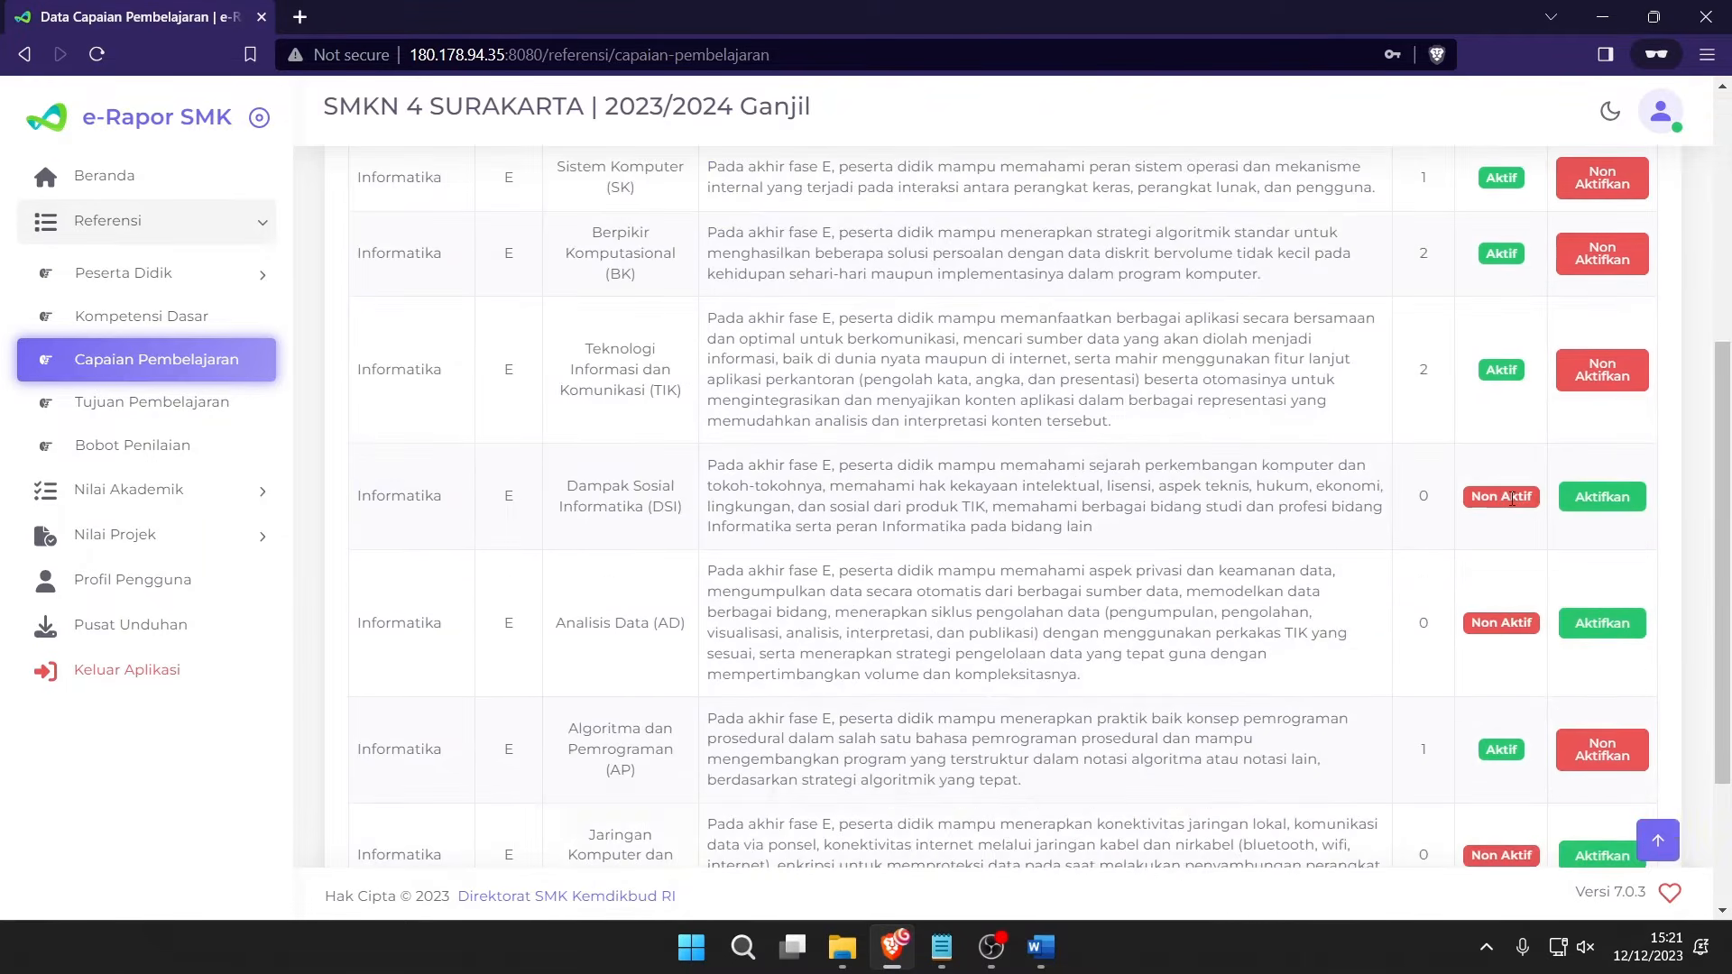
Activate the Dampak Sosial Informatika (DSI) element and confirm with Yakin!
left_click_drag(1511, 495, 1481, 496)
left_click(1596, 510)
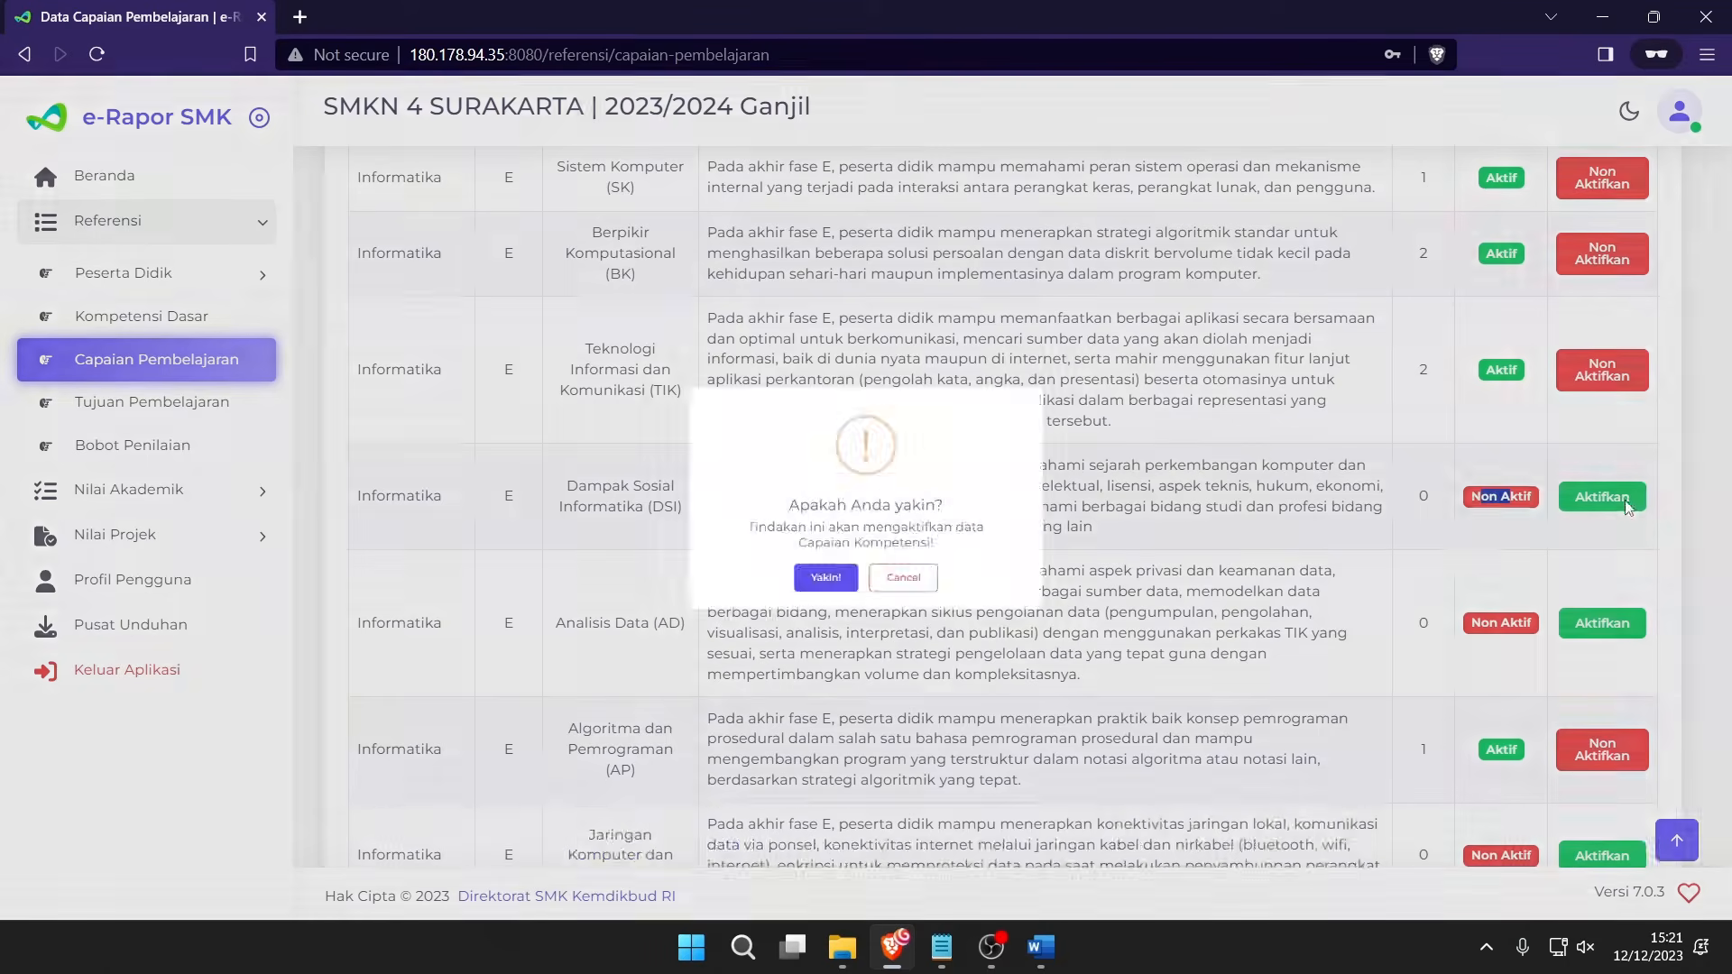
left_click(801, 607)
left_click(889, 612)
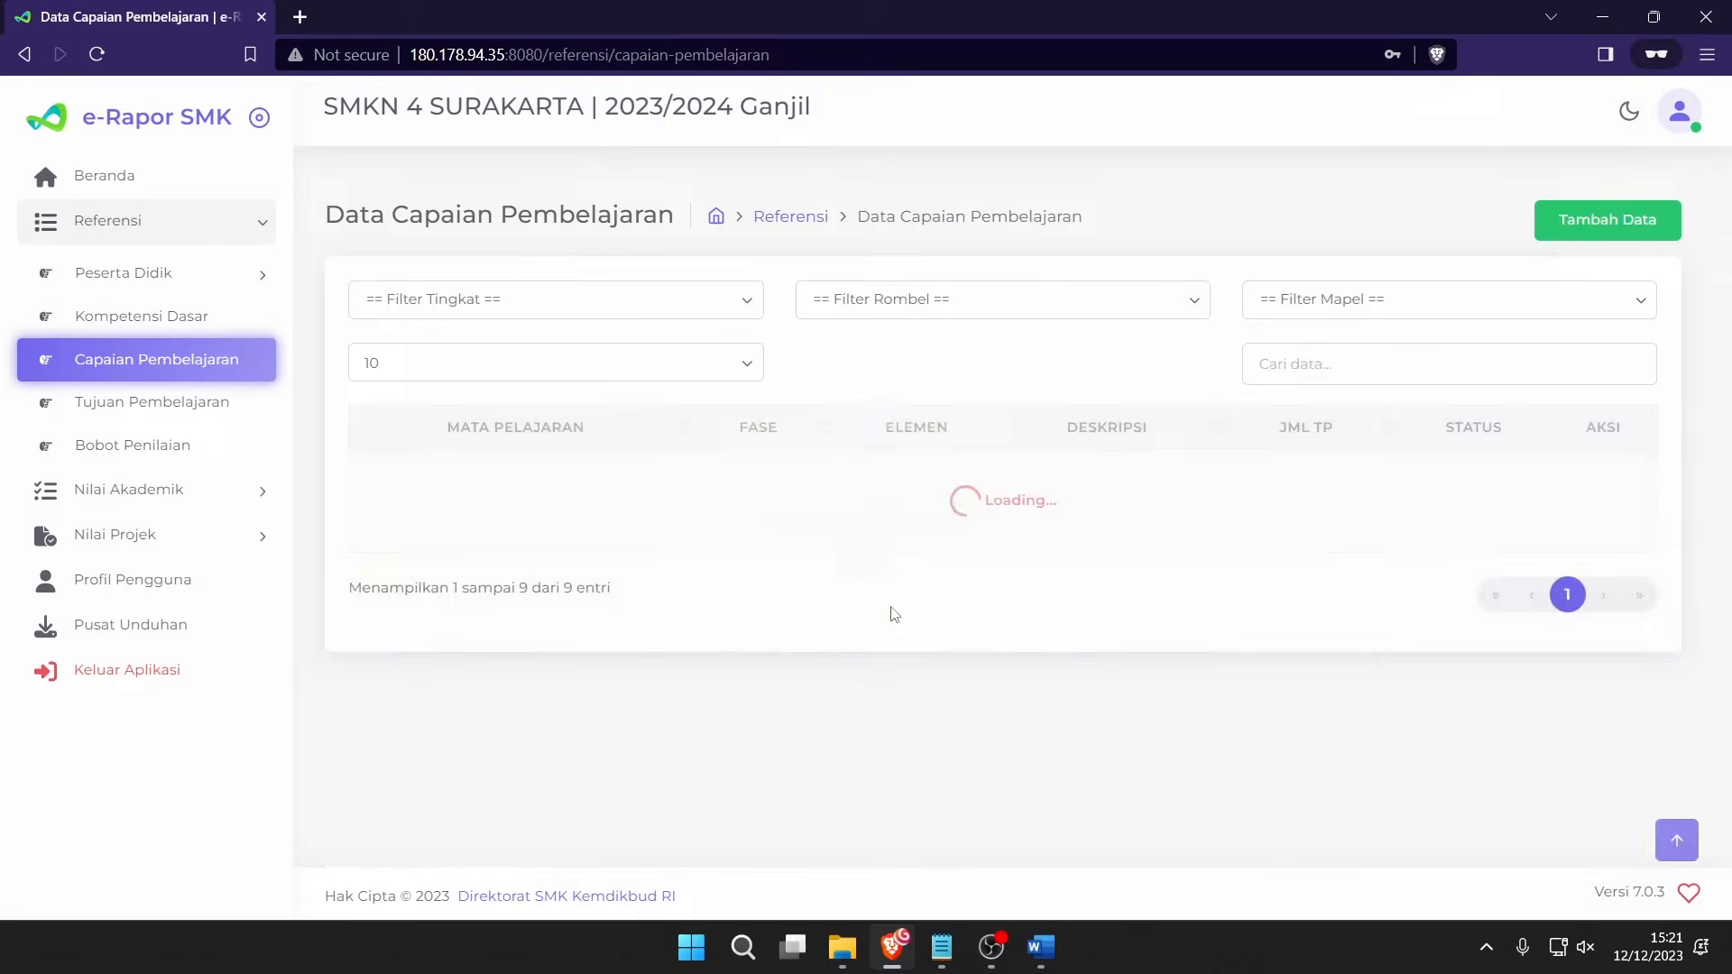
Activate the next inactive Informatika learning-outcome element and confirm.
scroll(1642, 618, "down", 7)
left_click(1621, 434)
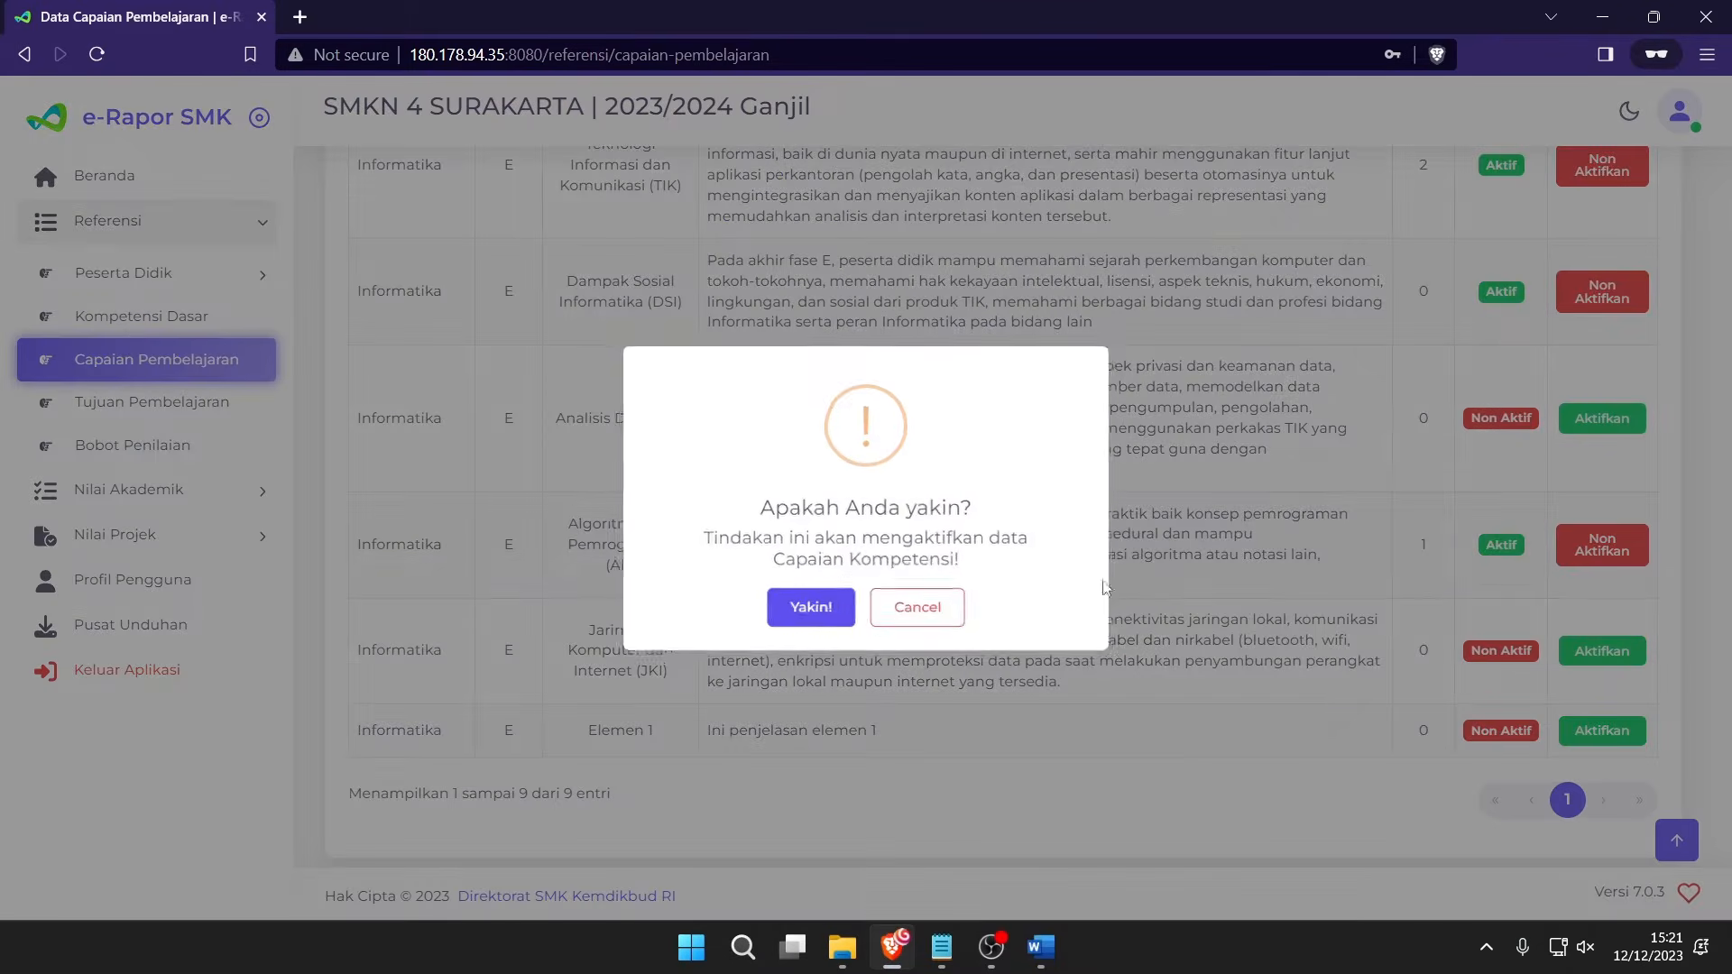
left_click(814, 602)
left_click(864, 600)
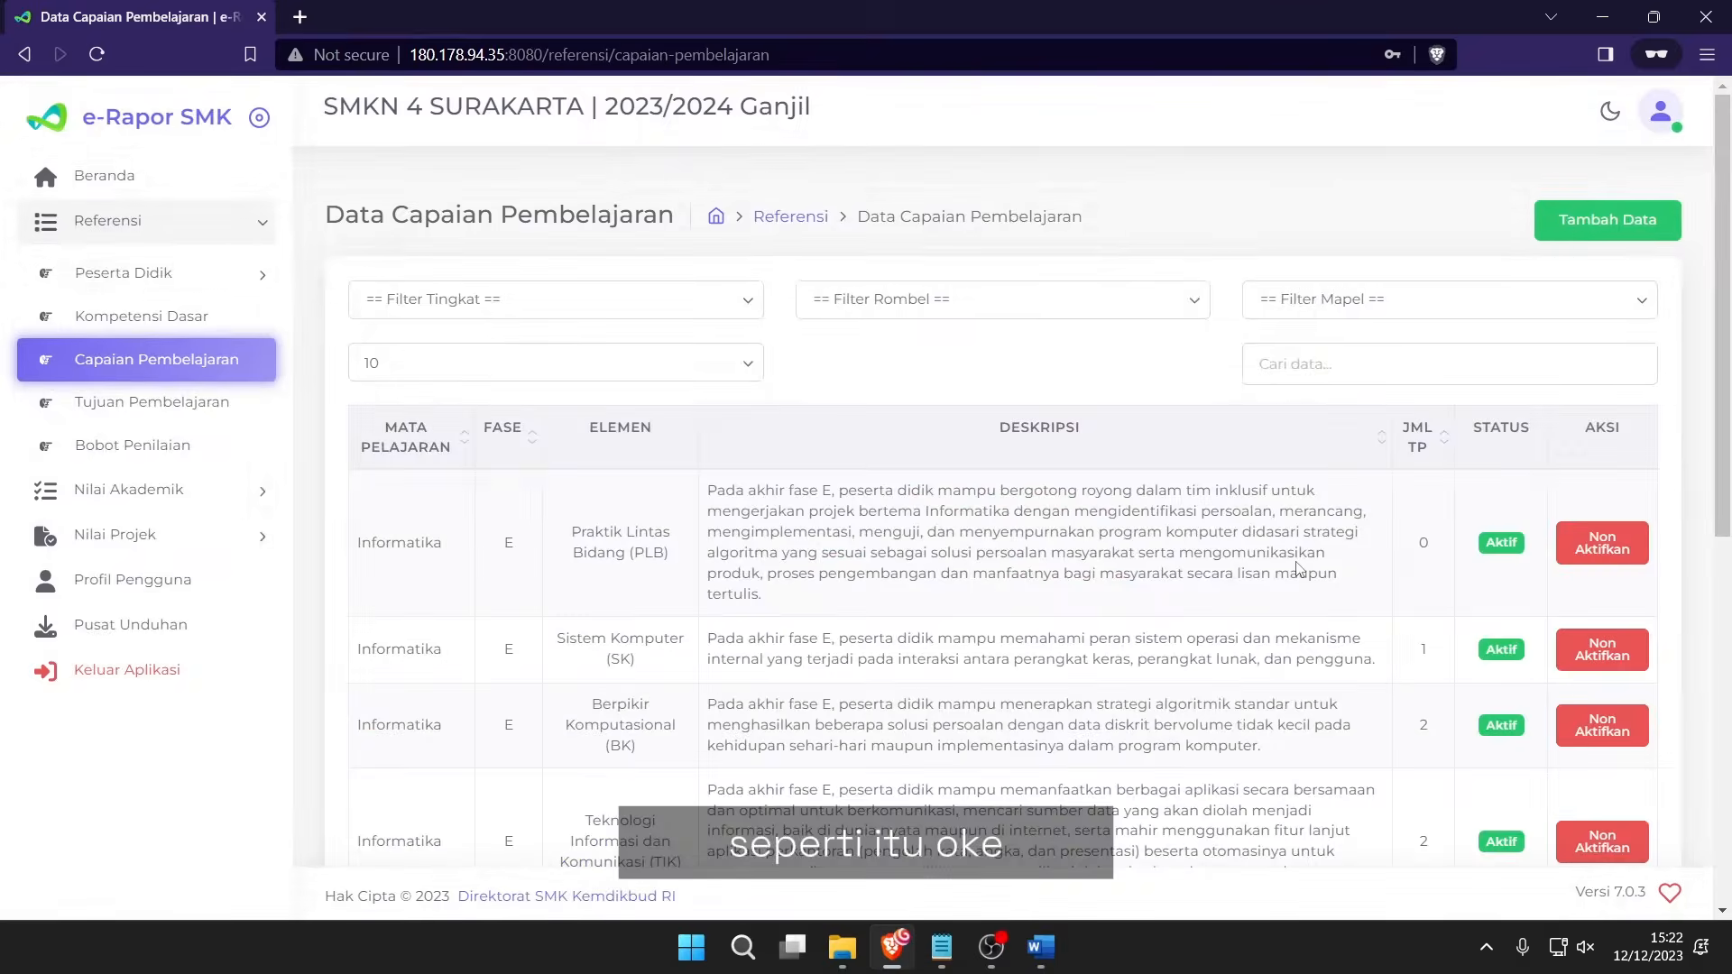
key("alt+Tab")
left_click_drag(906, 490, 1236, 666)
left_click(1235, 666)
scroll(622, 609, "down", 1)
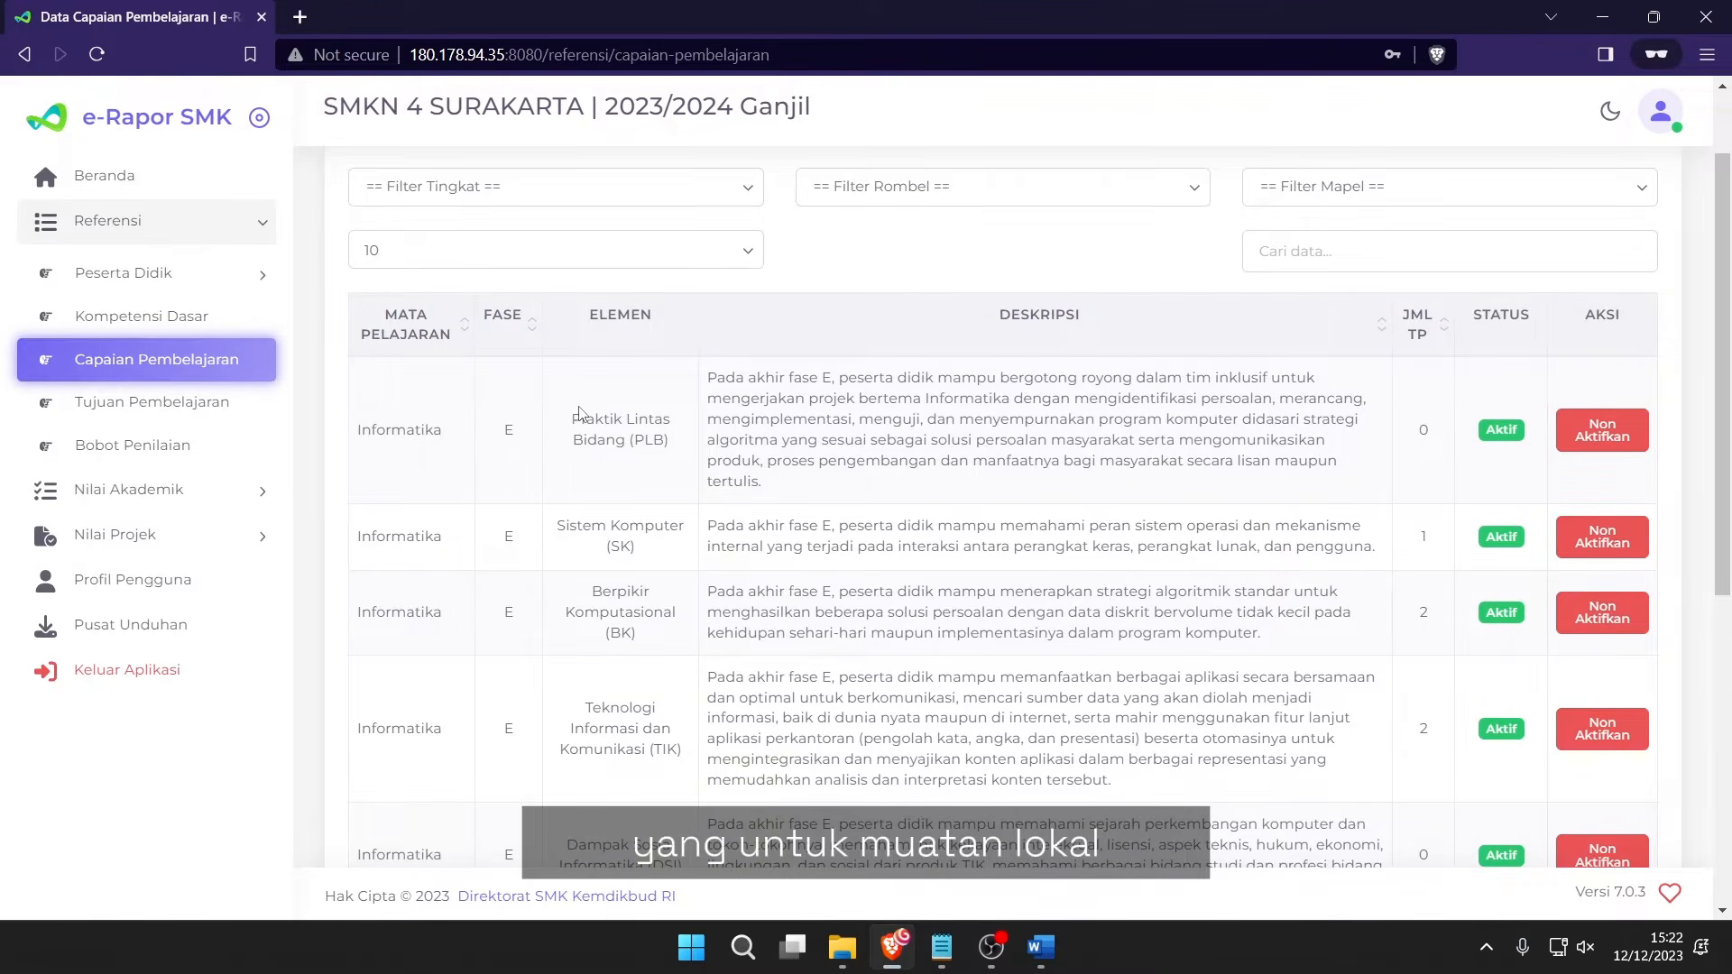
left_click_drag(579, 413, 690, 623)
left_click(667, 629)
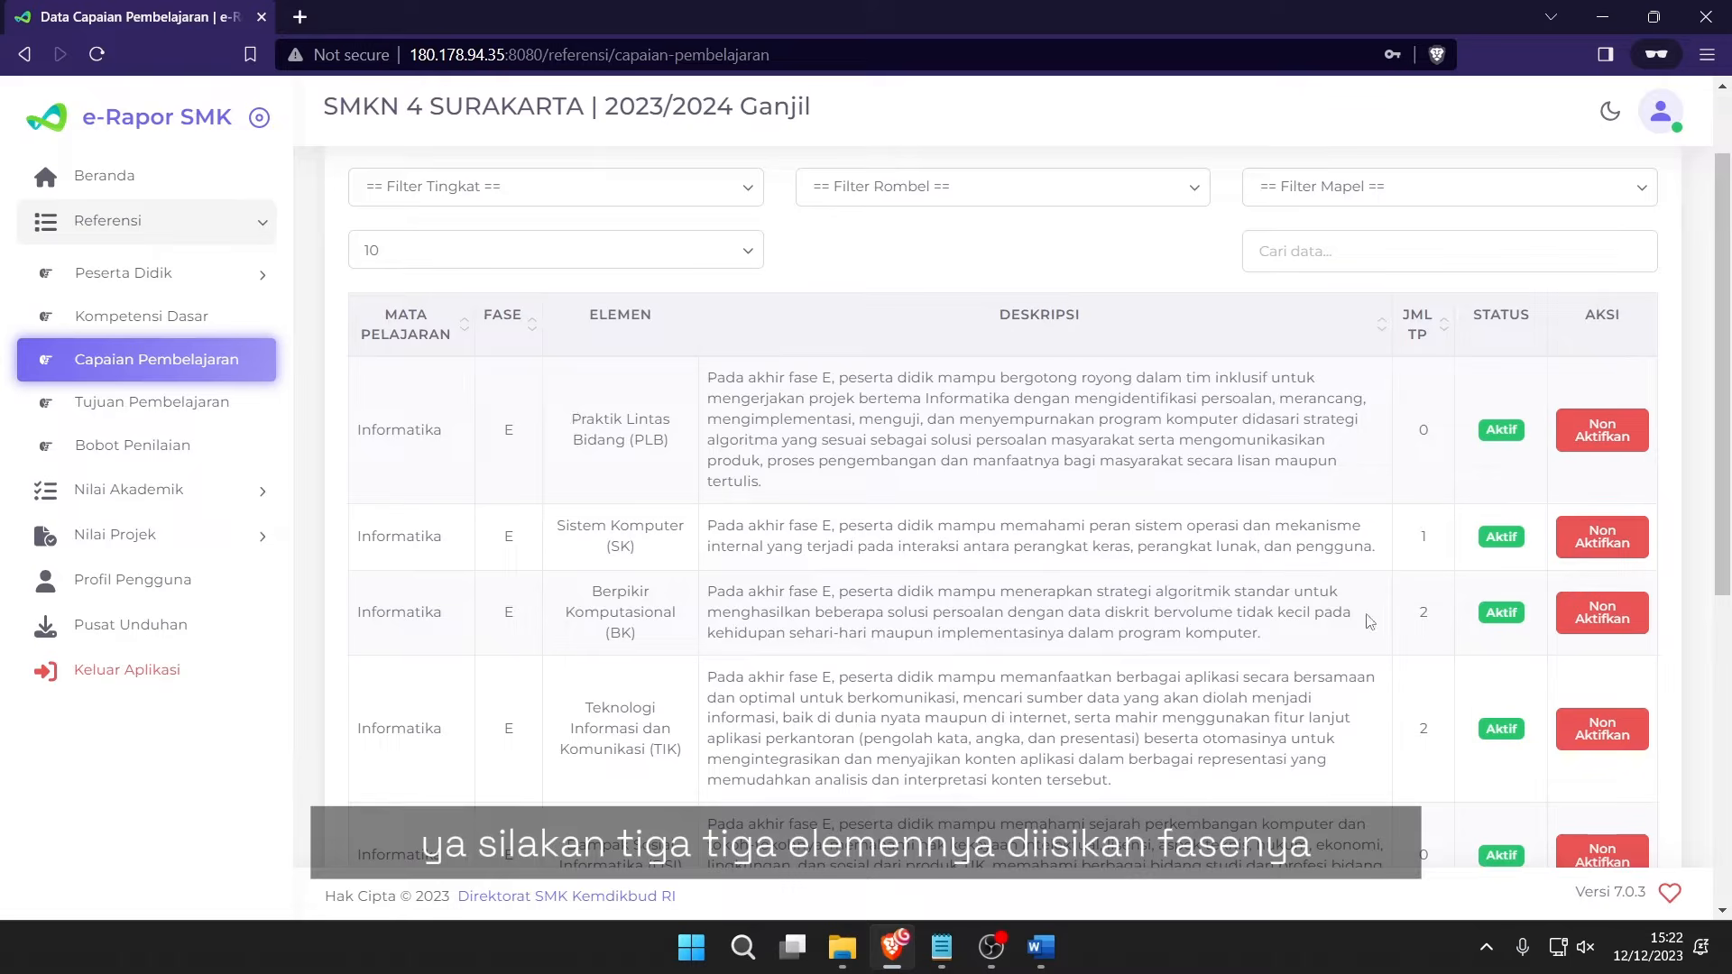
left_click_drag(1371, 620, 708, 525)
left_click(487, 478)
left_click_drag(469, 434, 539, 439)
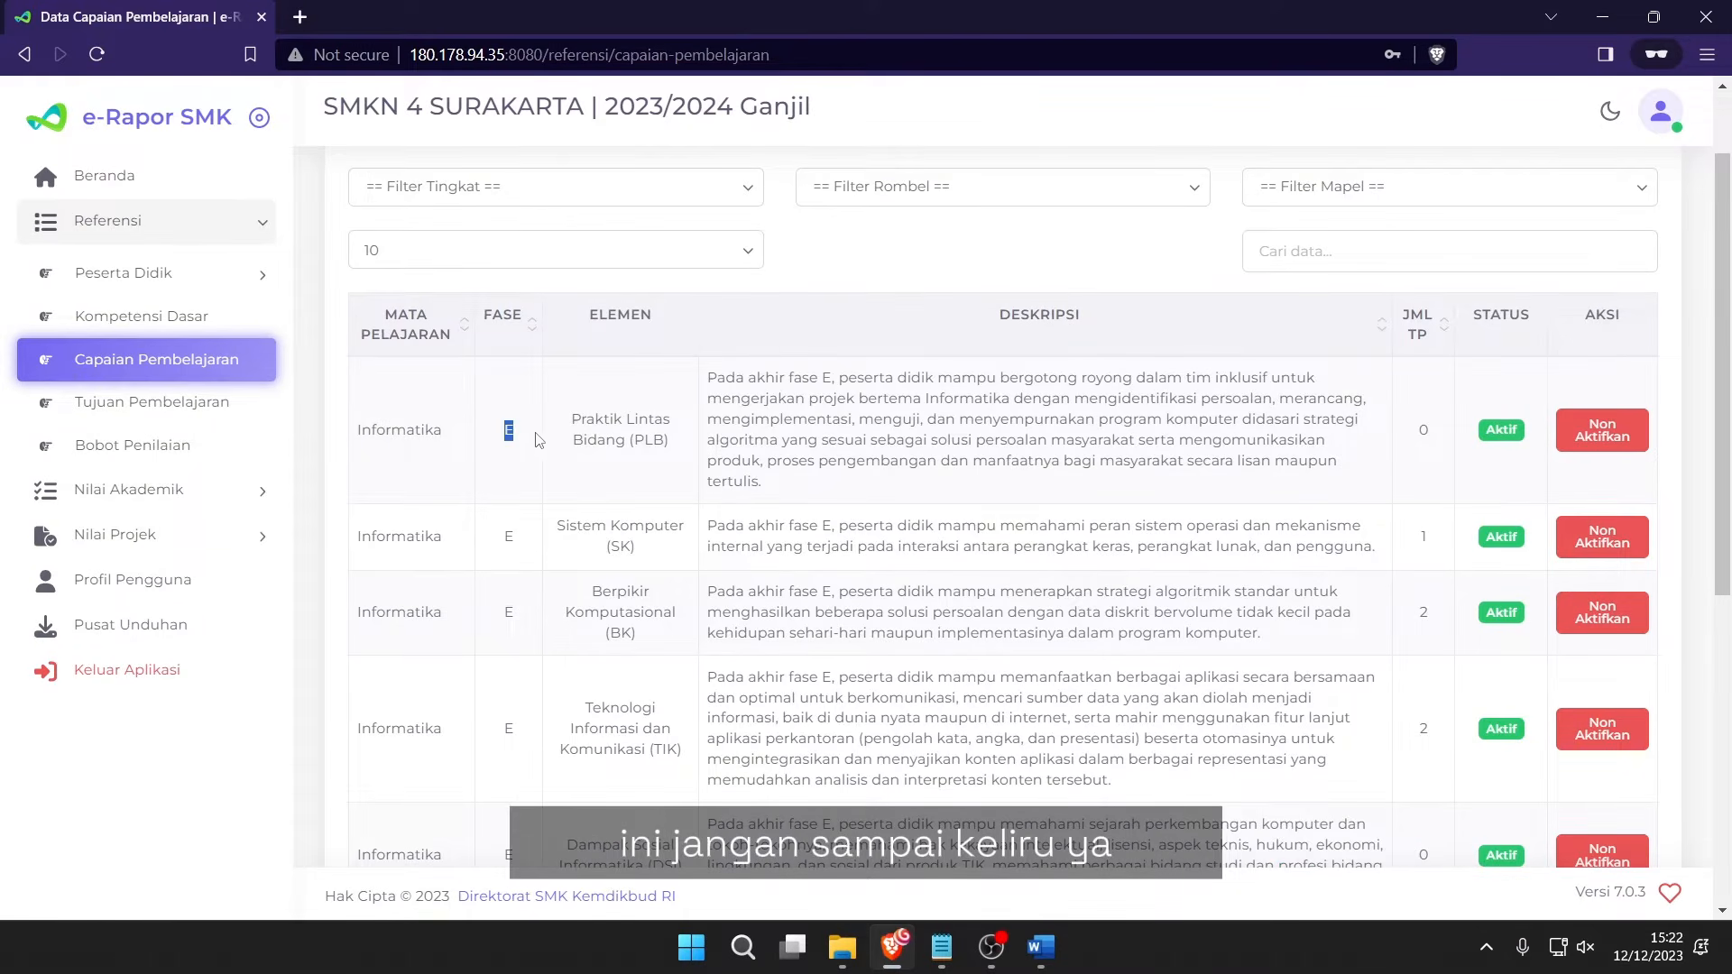
left_click(804, 428)
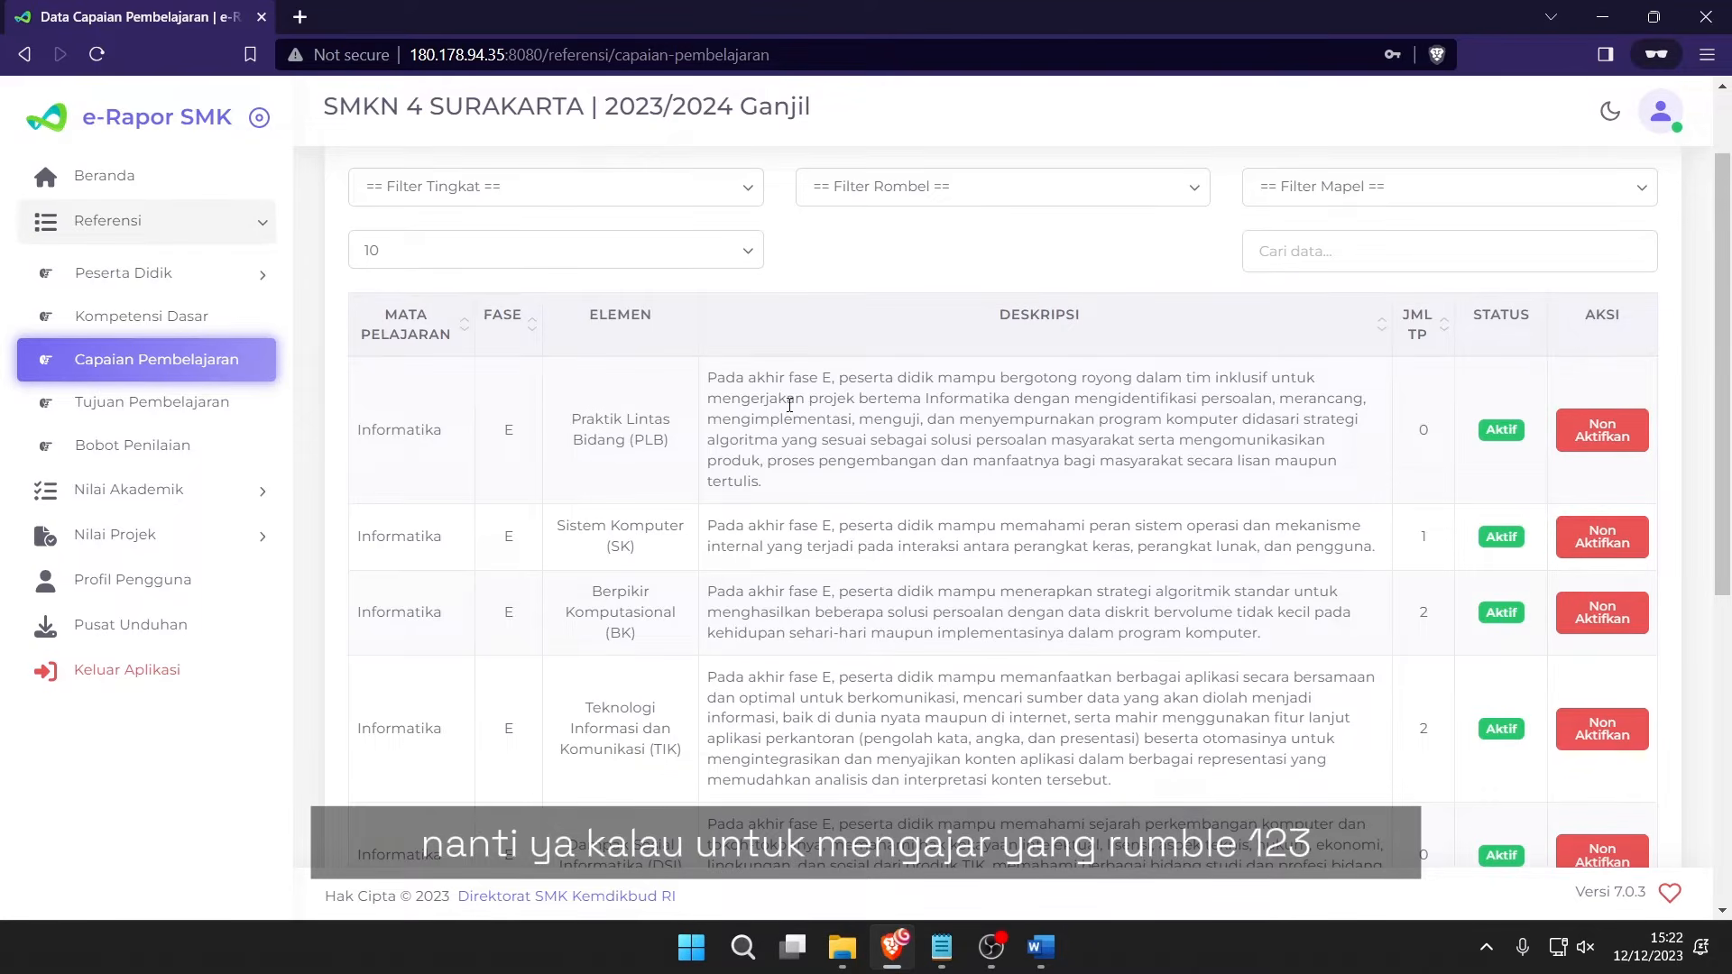
left_click_drag(465, 436, 597, 436)
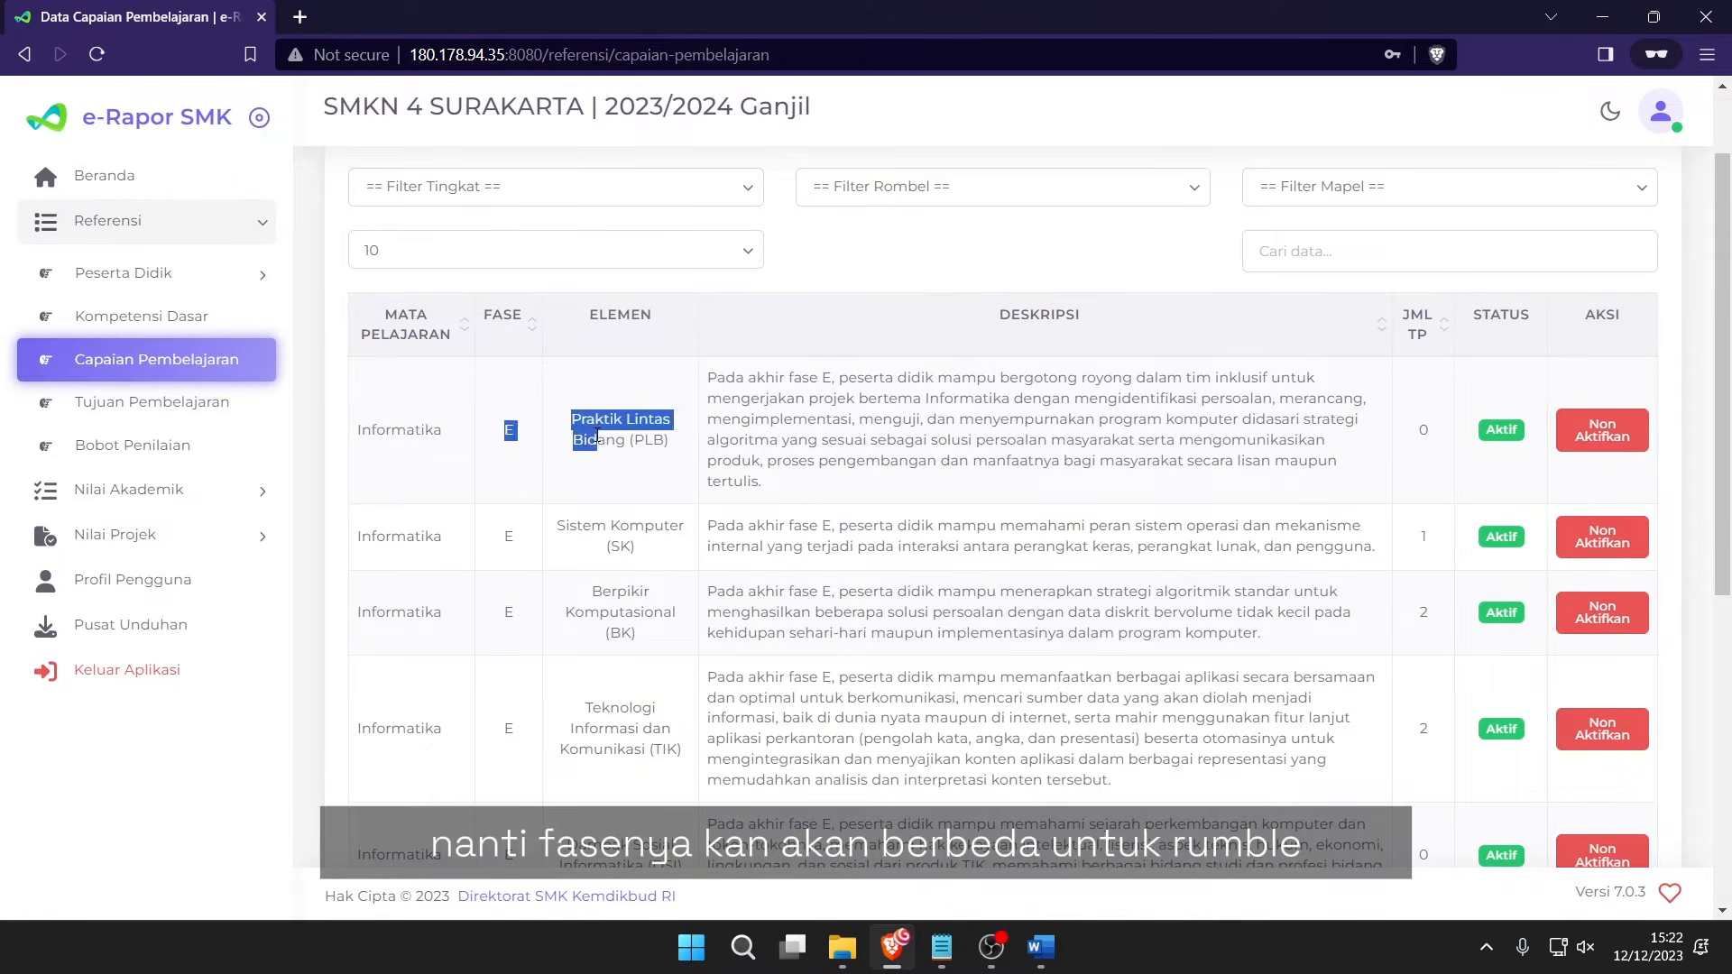
left_click(659, 434)
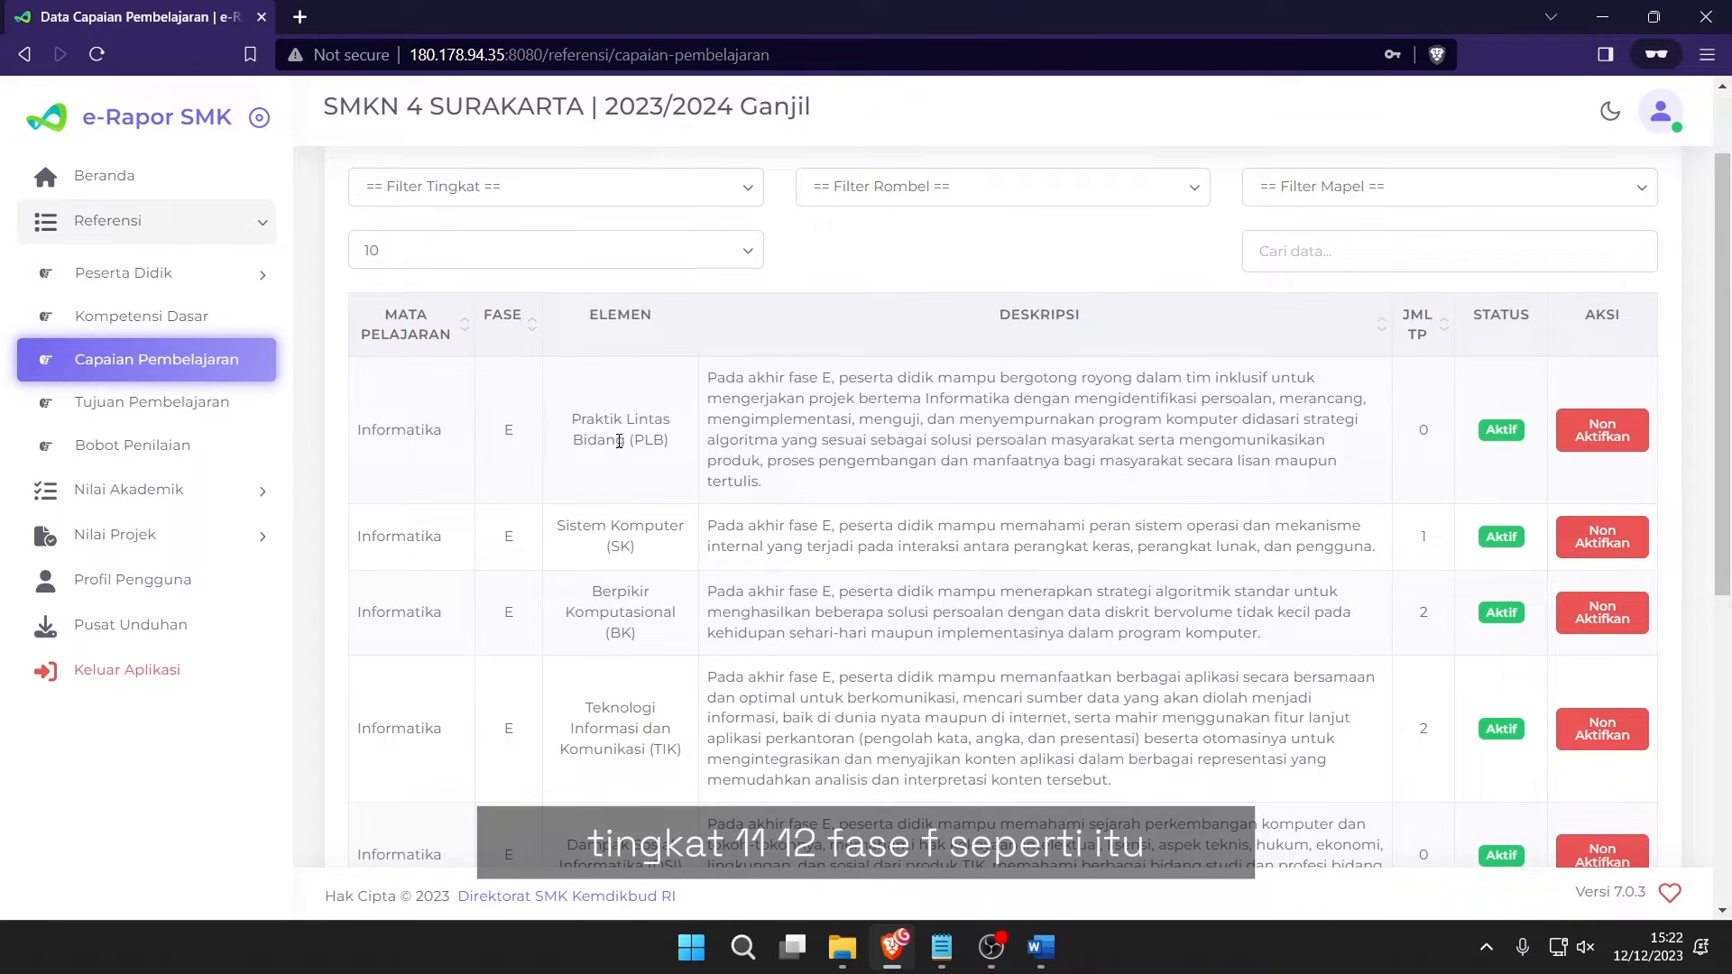
key("alt+Tab")
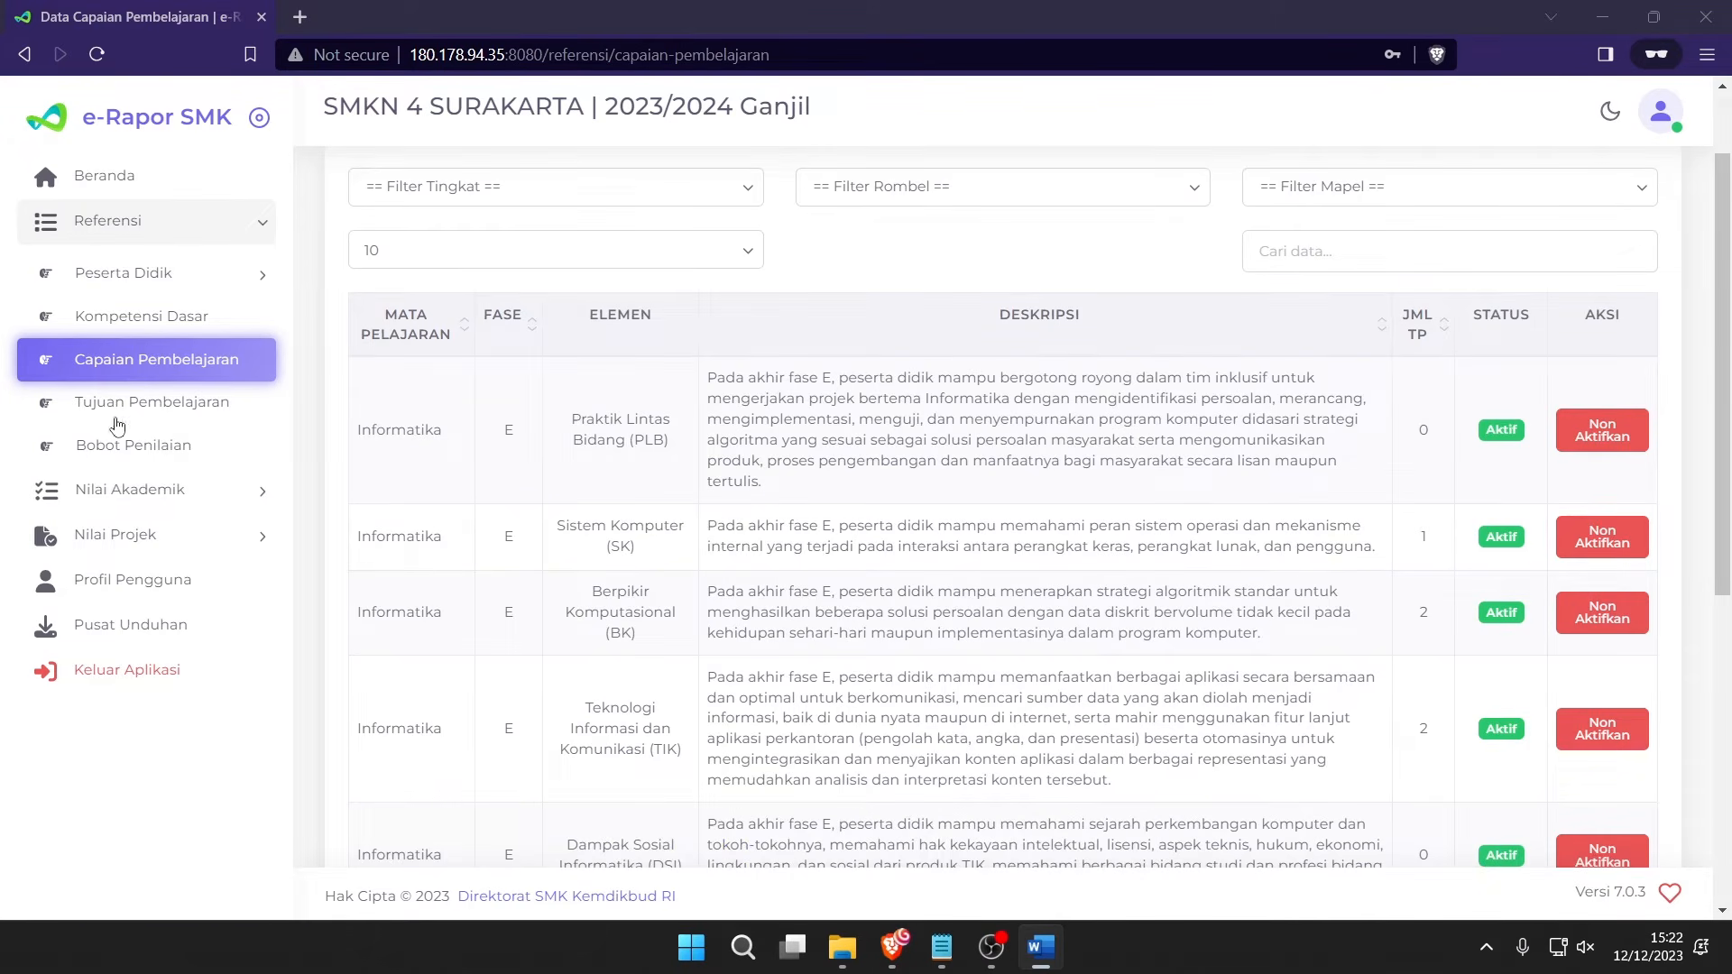
Open Tujuan Pembelajaran showing 6 Informatika objectives, then the account menu.
left_click(144, 403)
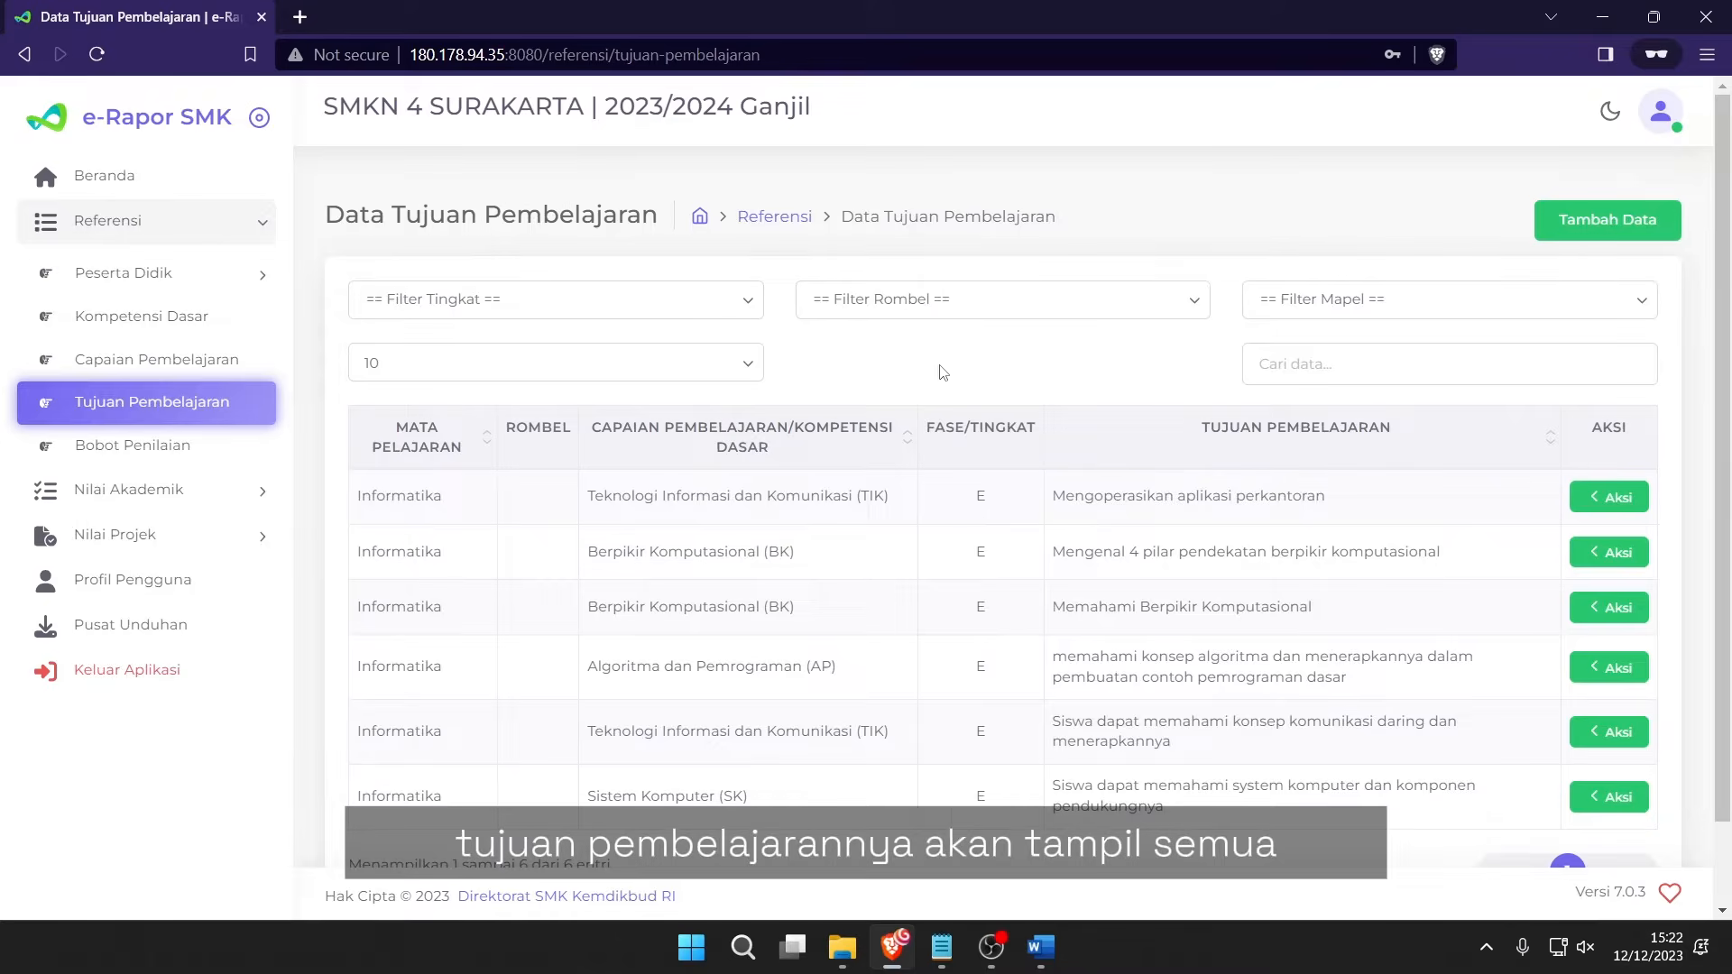
left_click(993, 947)
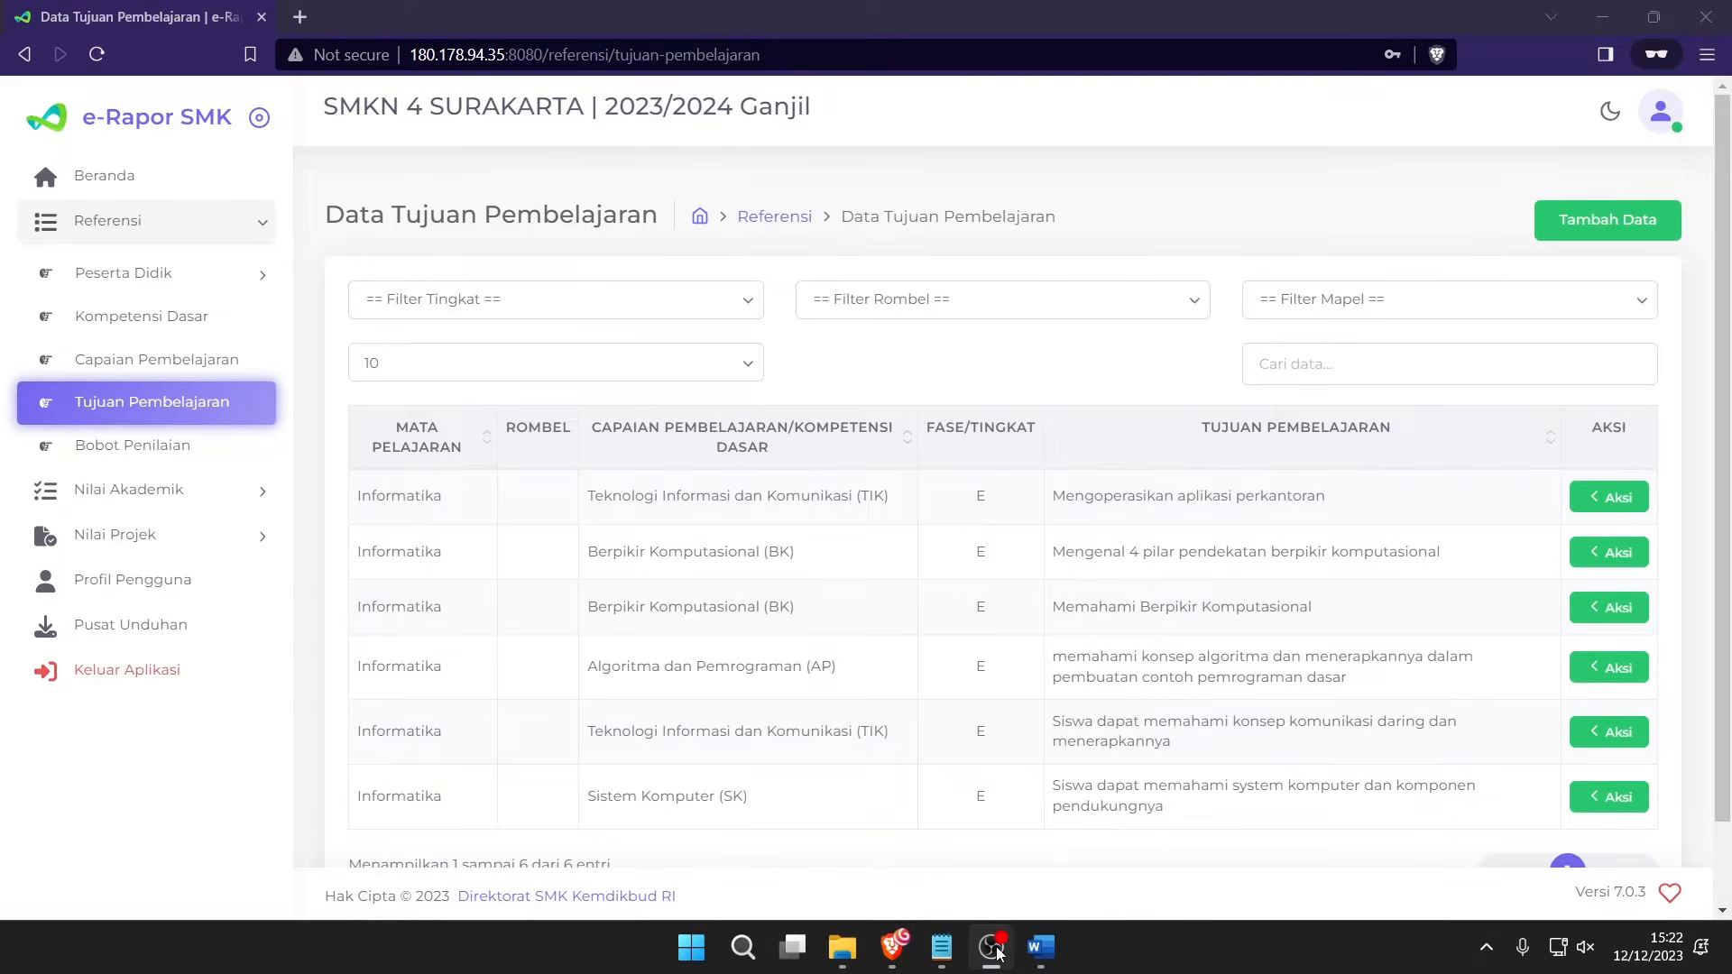
left_click(996, 948)
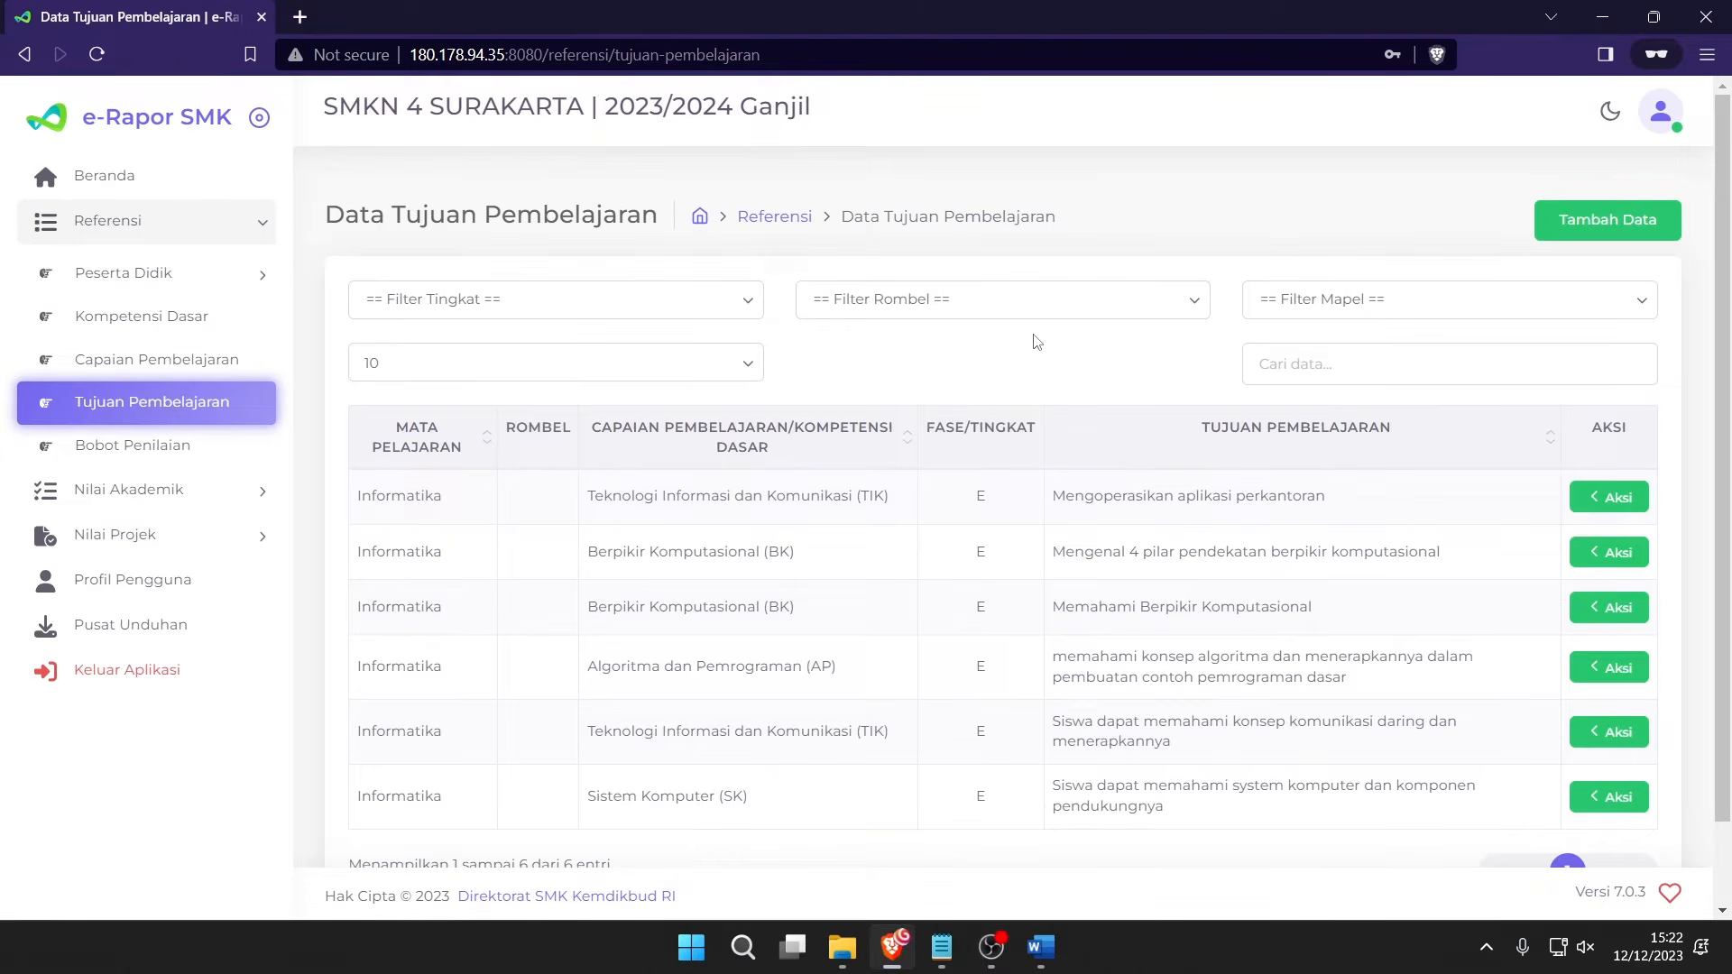
left_click(1647, 134)
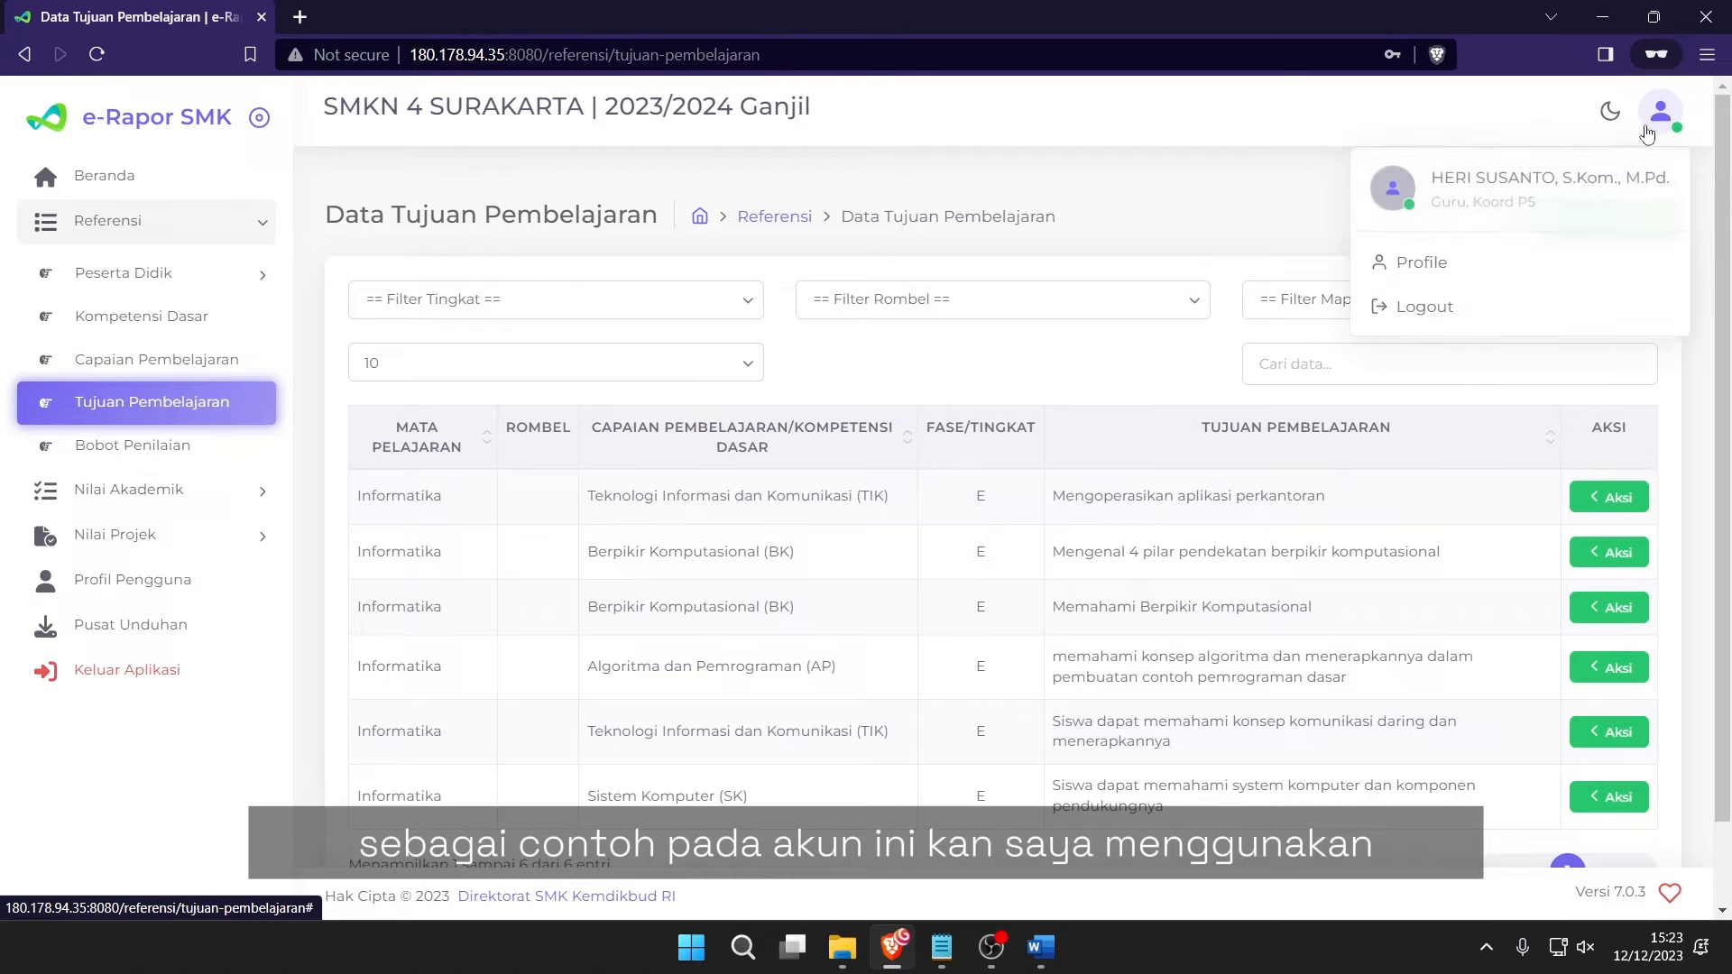
Close the account menu, back on the Data Tujuan Pembelajaran page.
left_click(1215, 196)
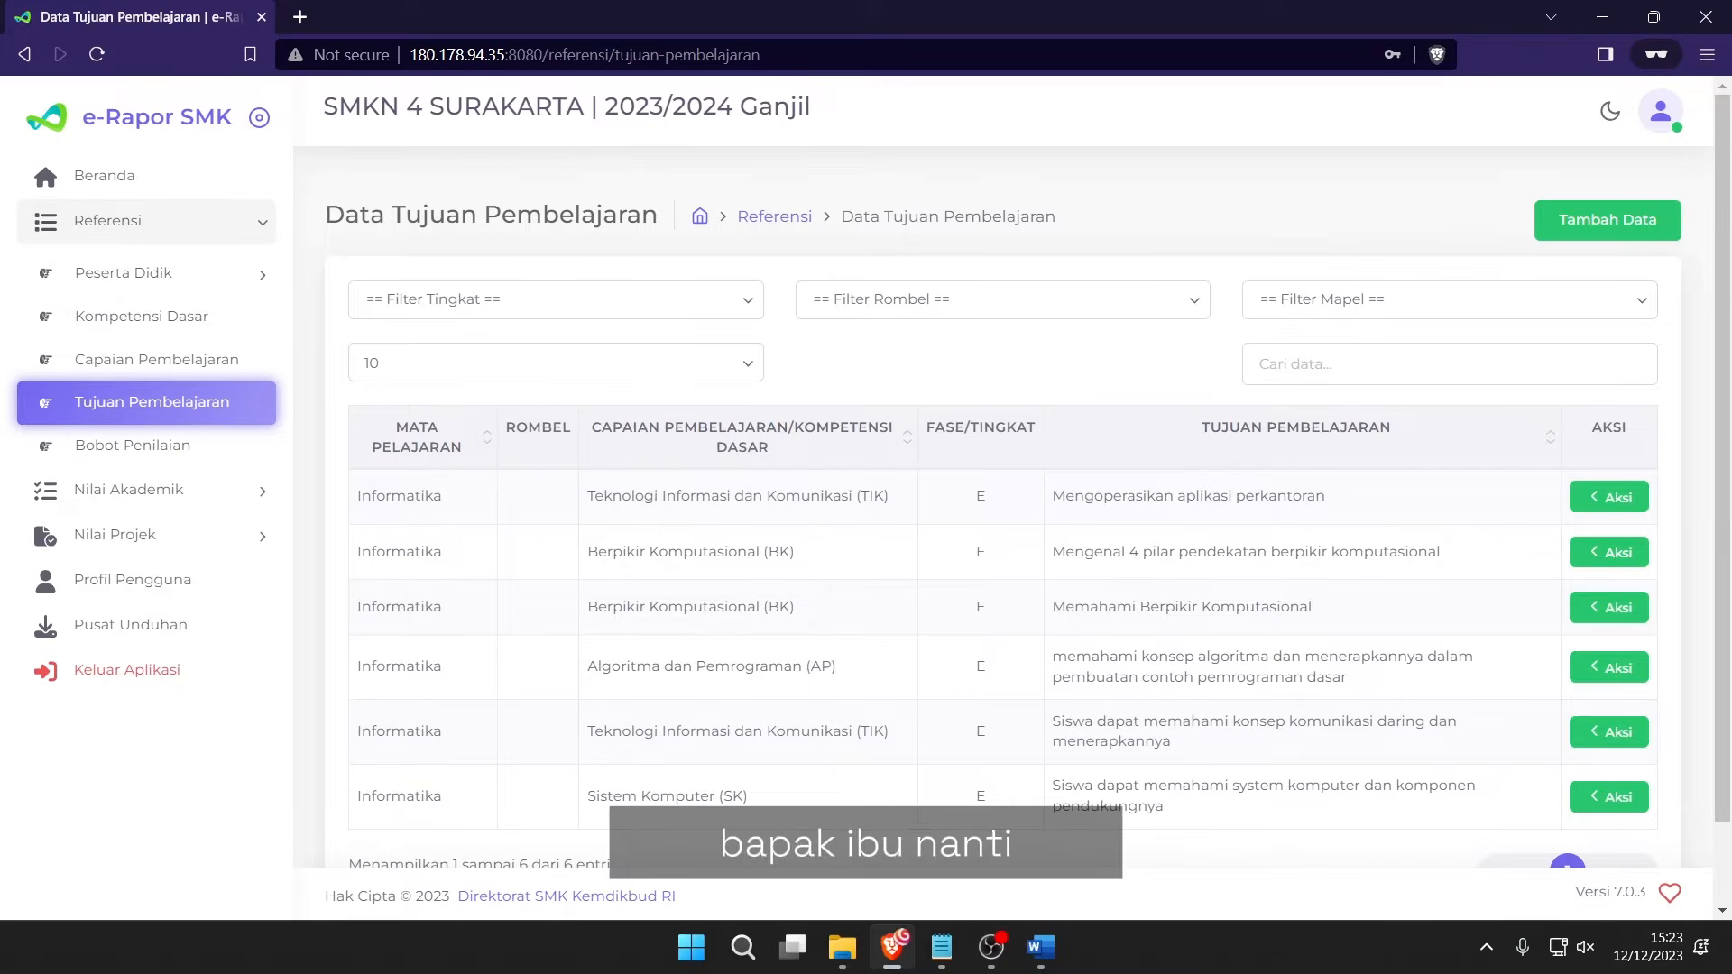
key("alt+Tab")
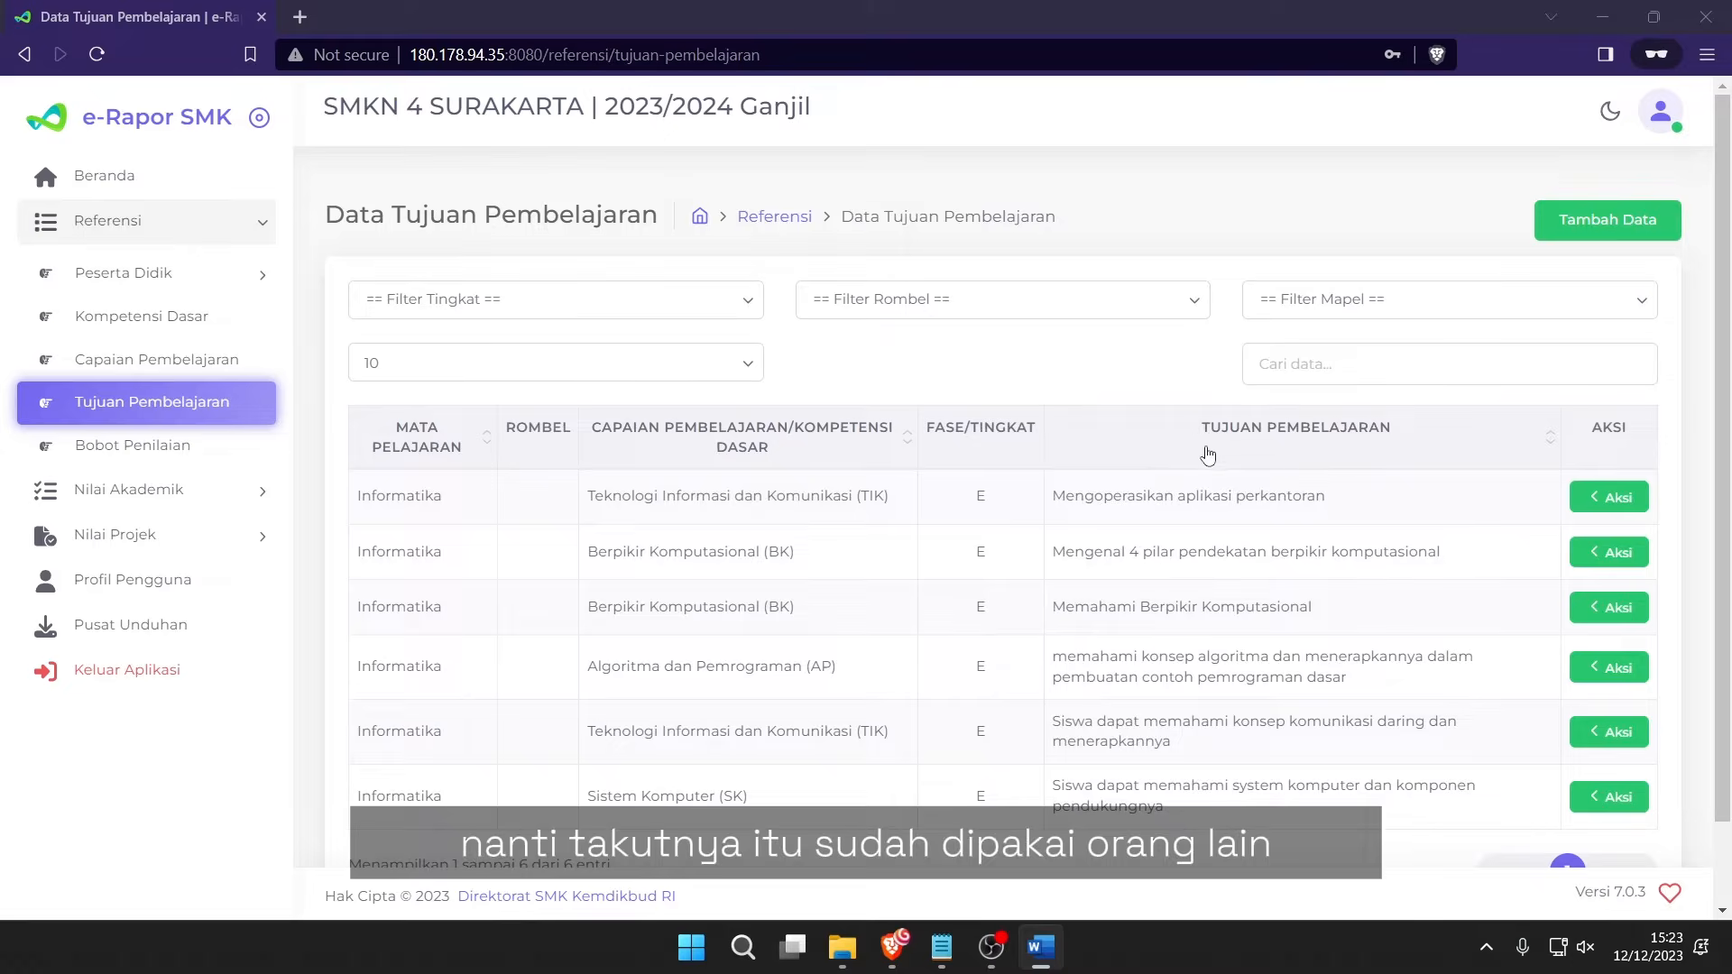
left_click(1073, 374)
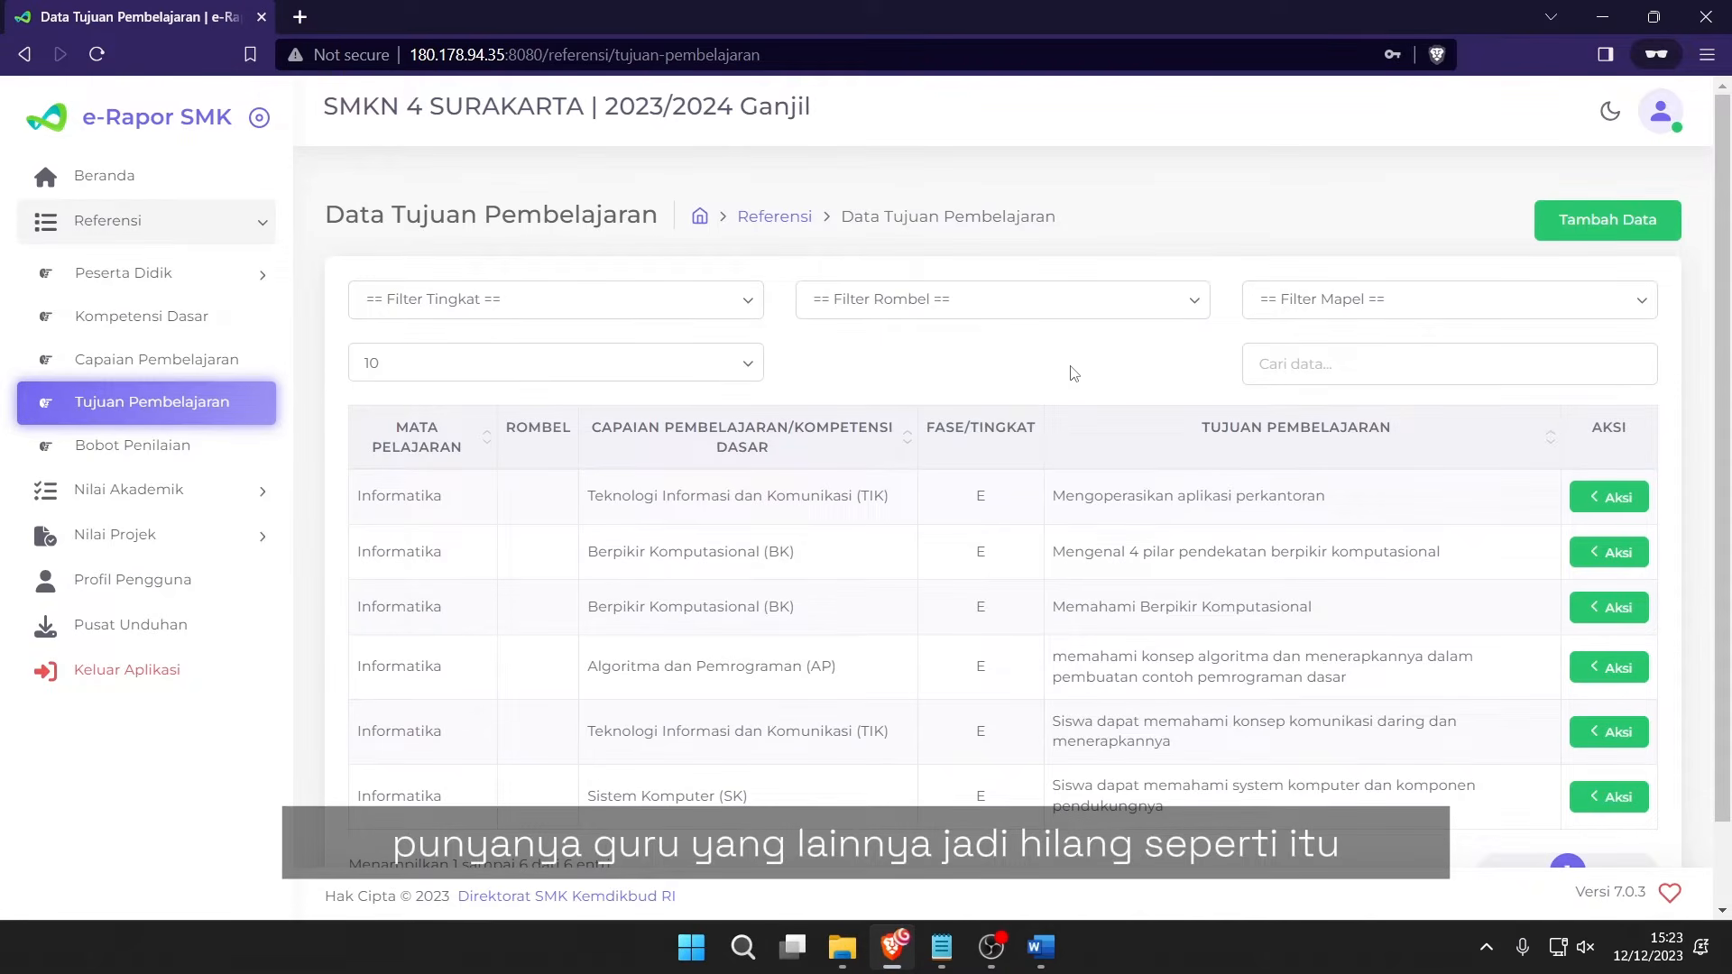
key("alt+Tab")
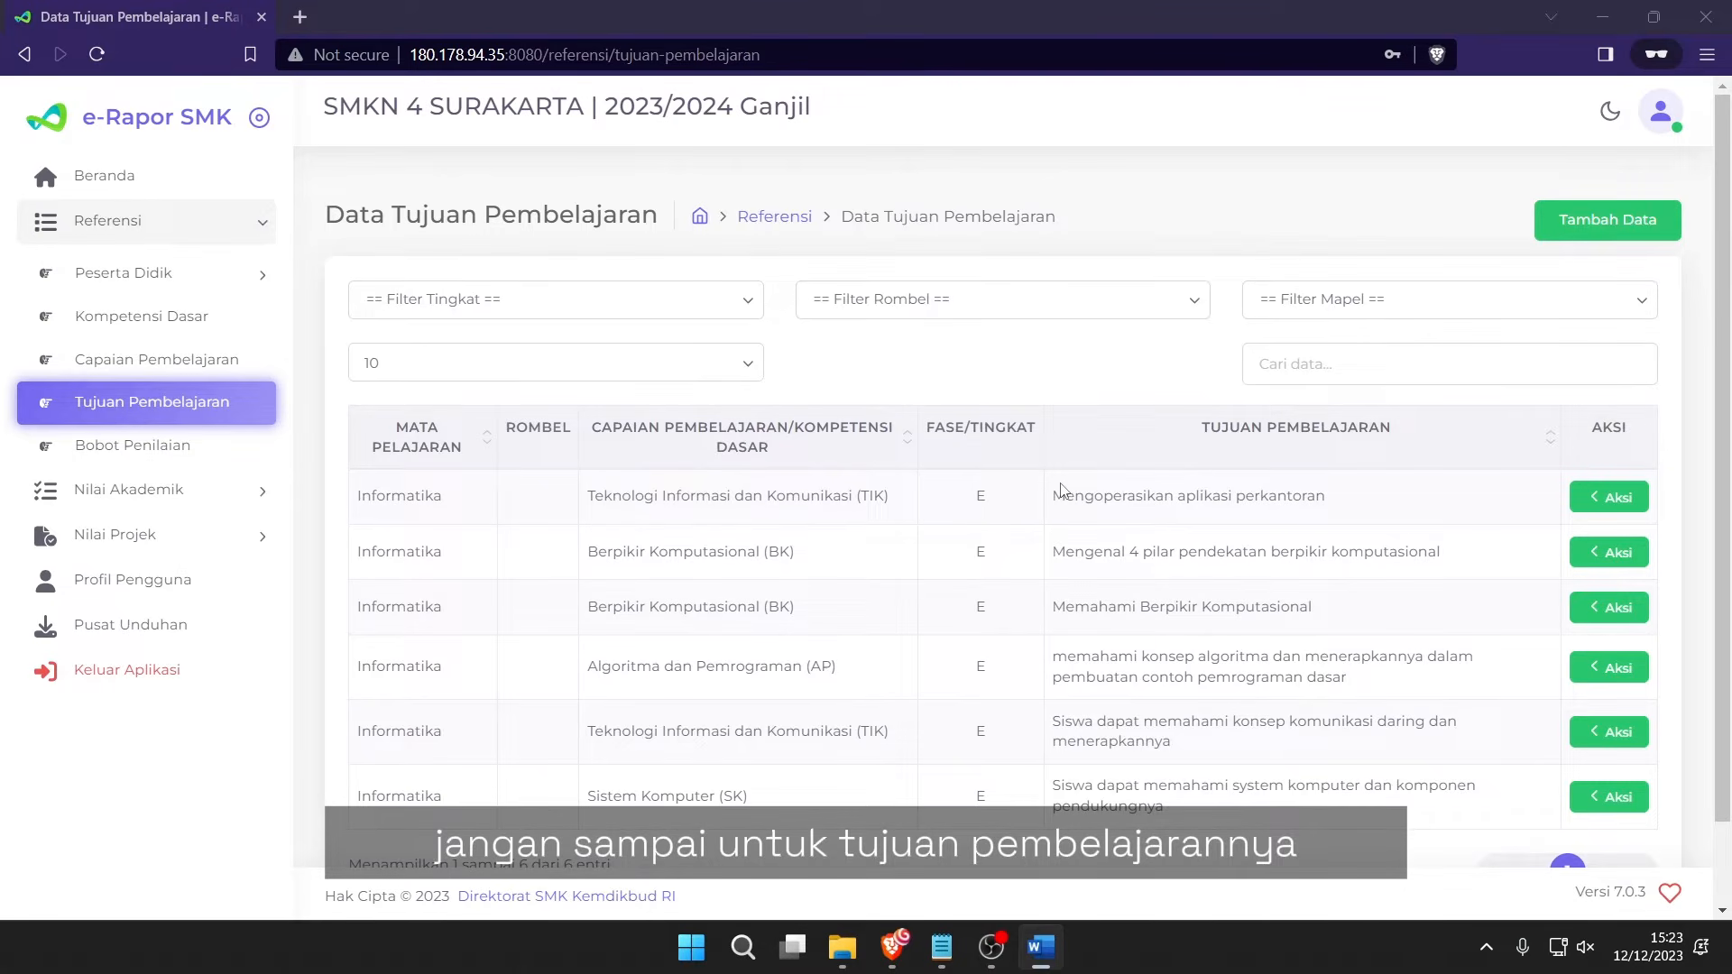
left_click(1073, 370)
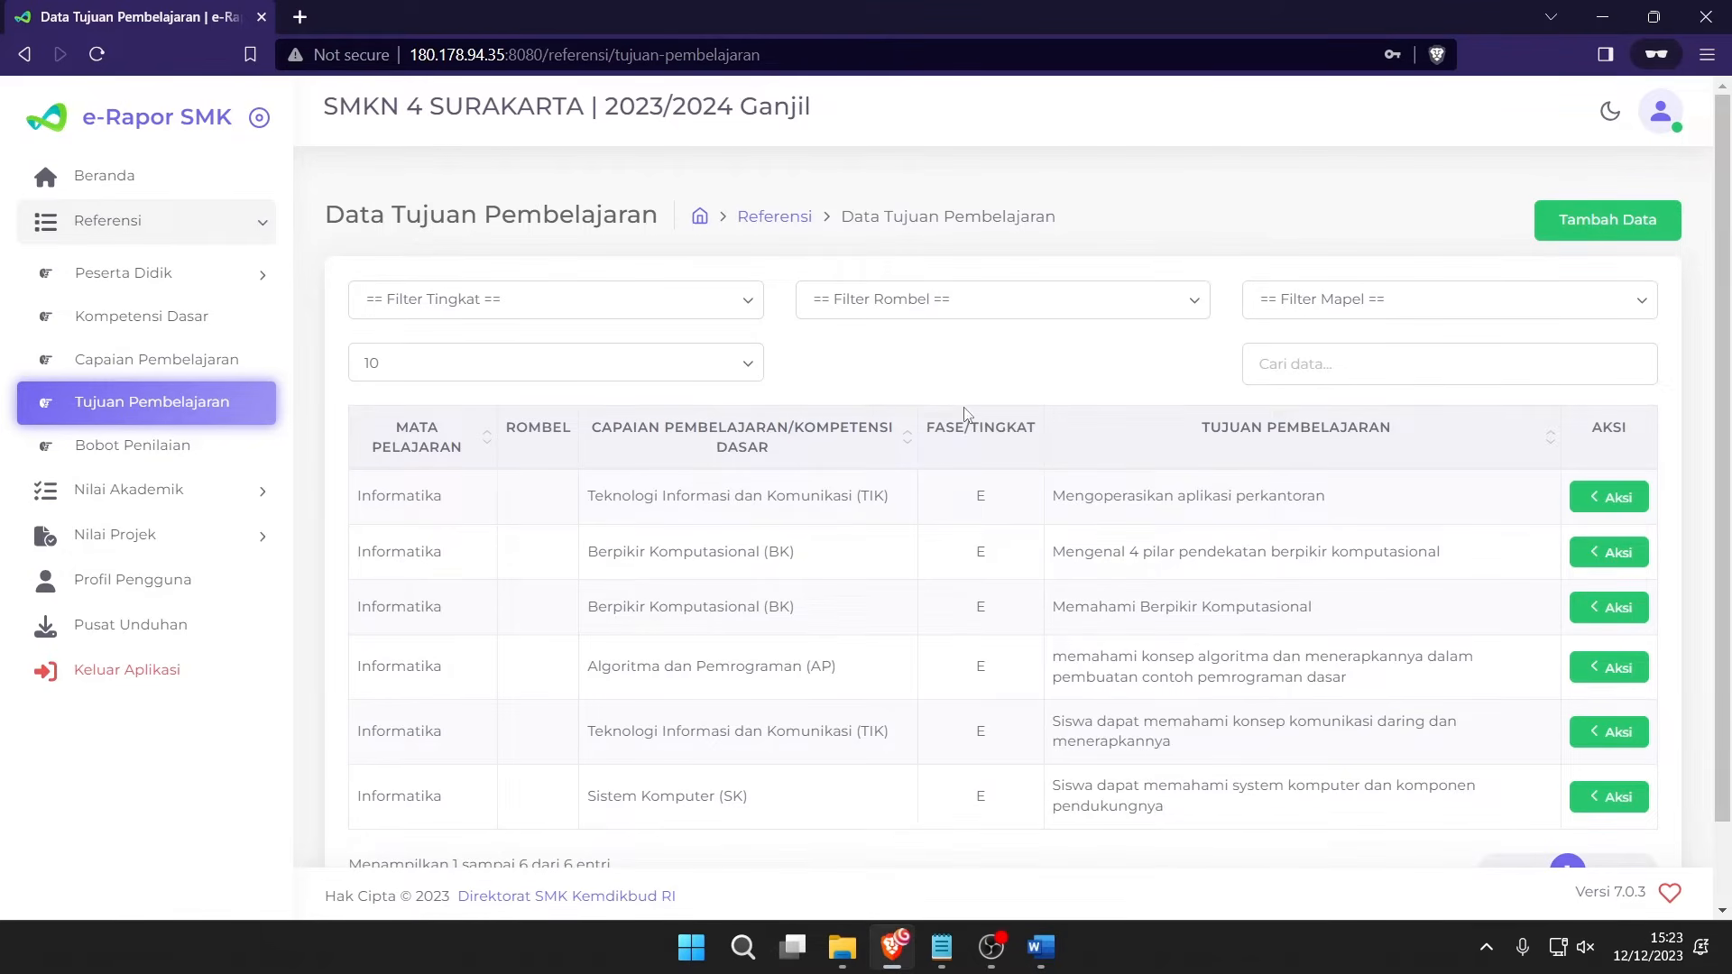
Review the six Informatika phase E objectives across TIK, BK, AP and SK elements.
left_click_drag(560, 523, 1276, 610)
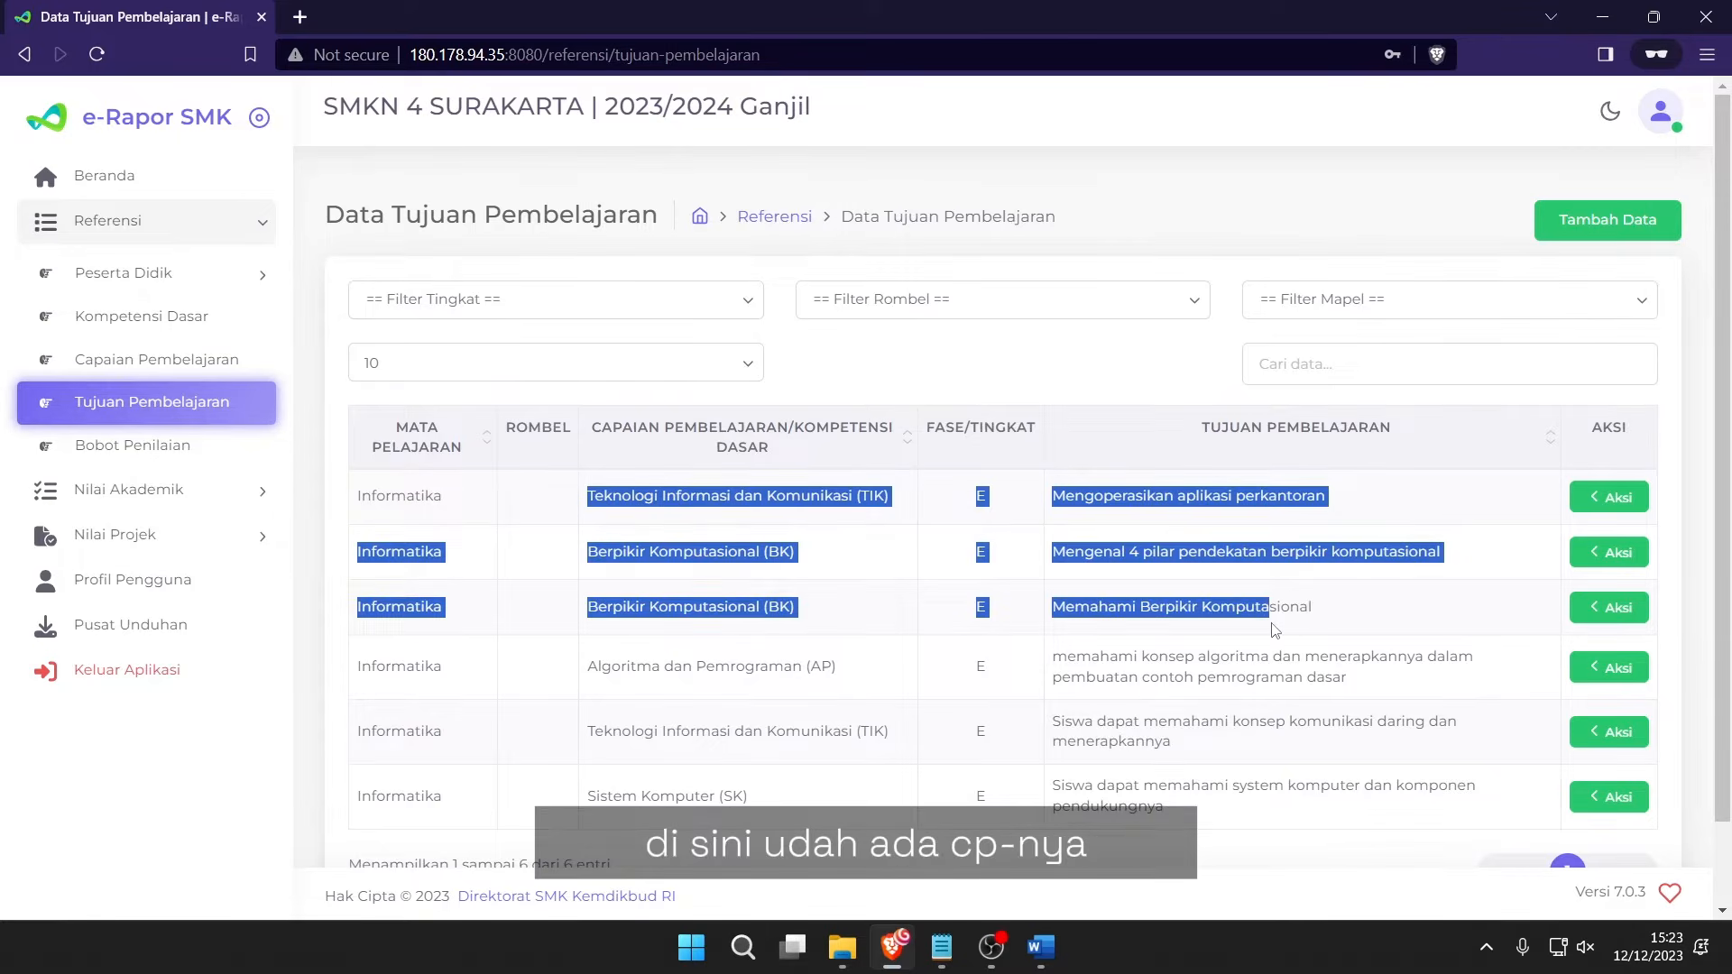
left_click(1276, 610)
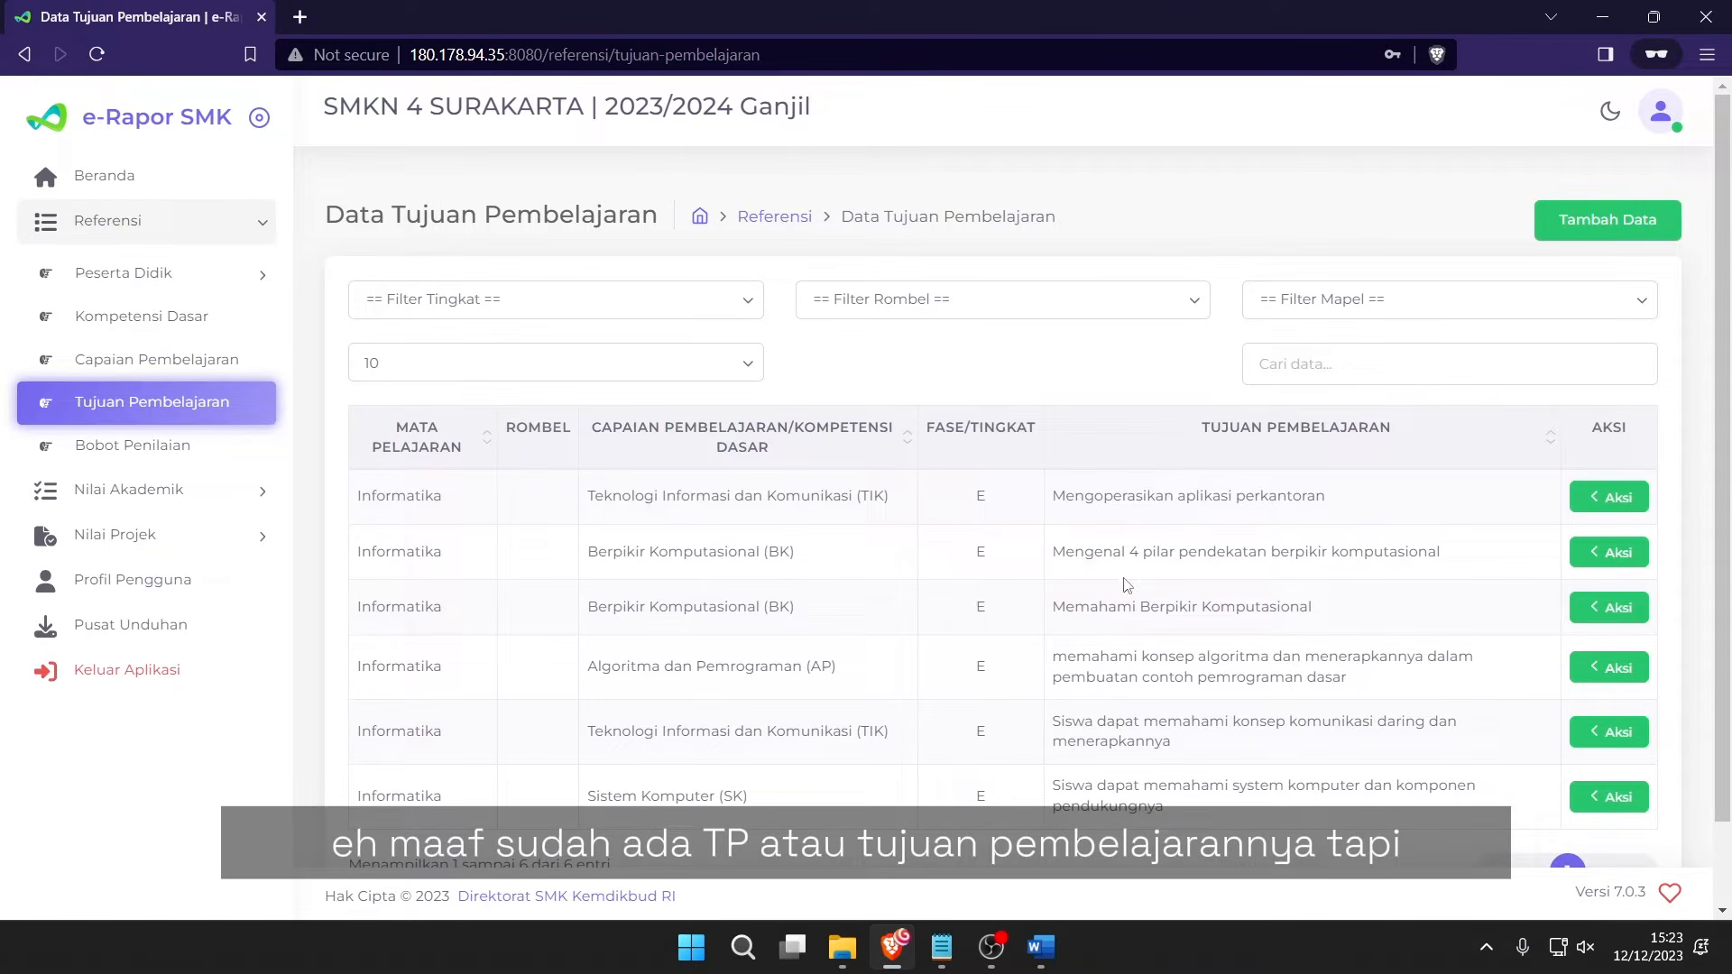
left_click_drag(1076, 512, 1336, 722)
left_click(1335, 721)
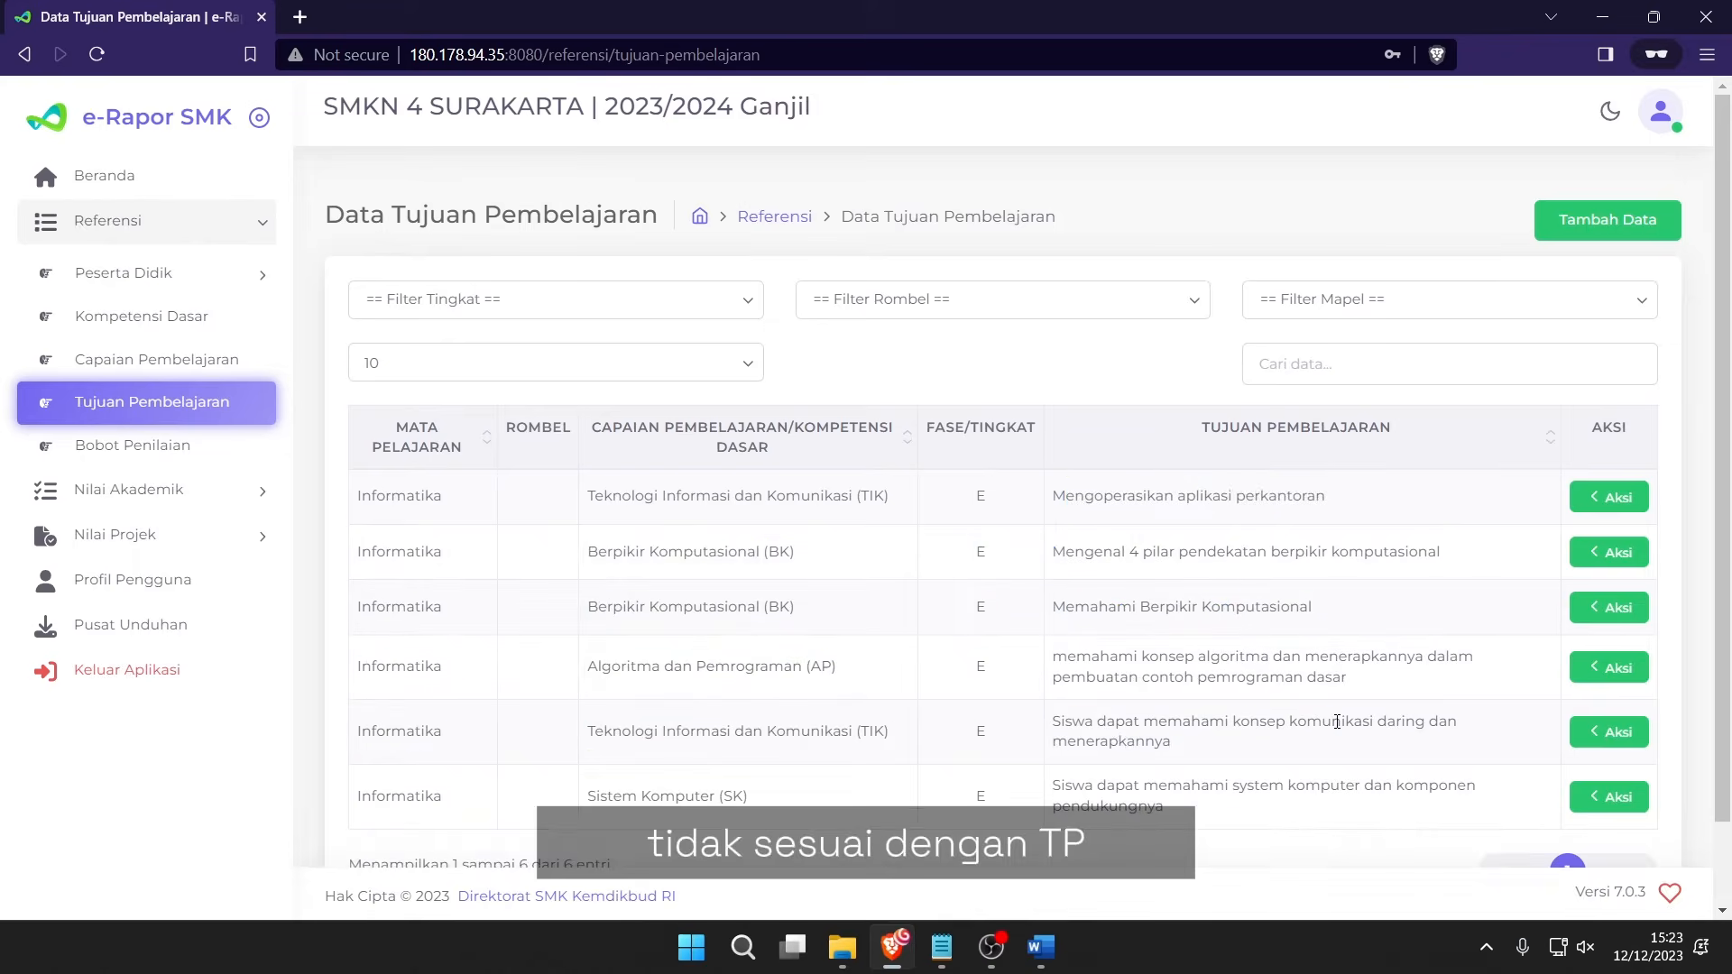
scroll(1336, 721, "down", 1)
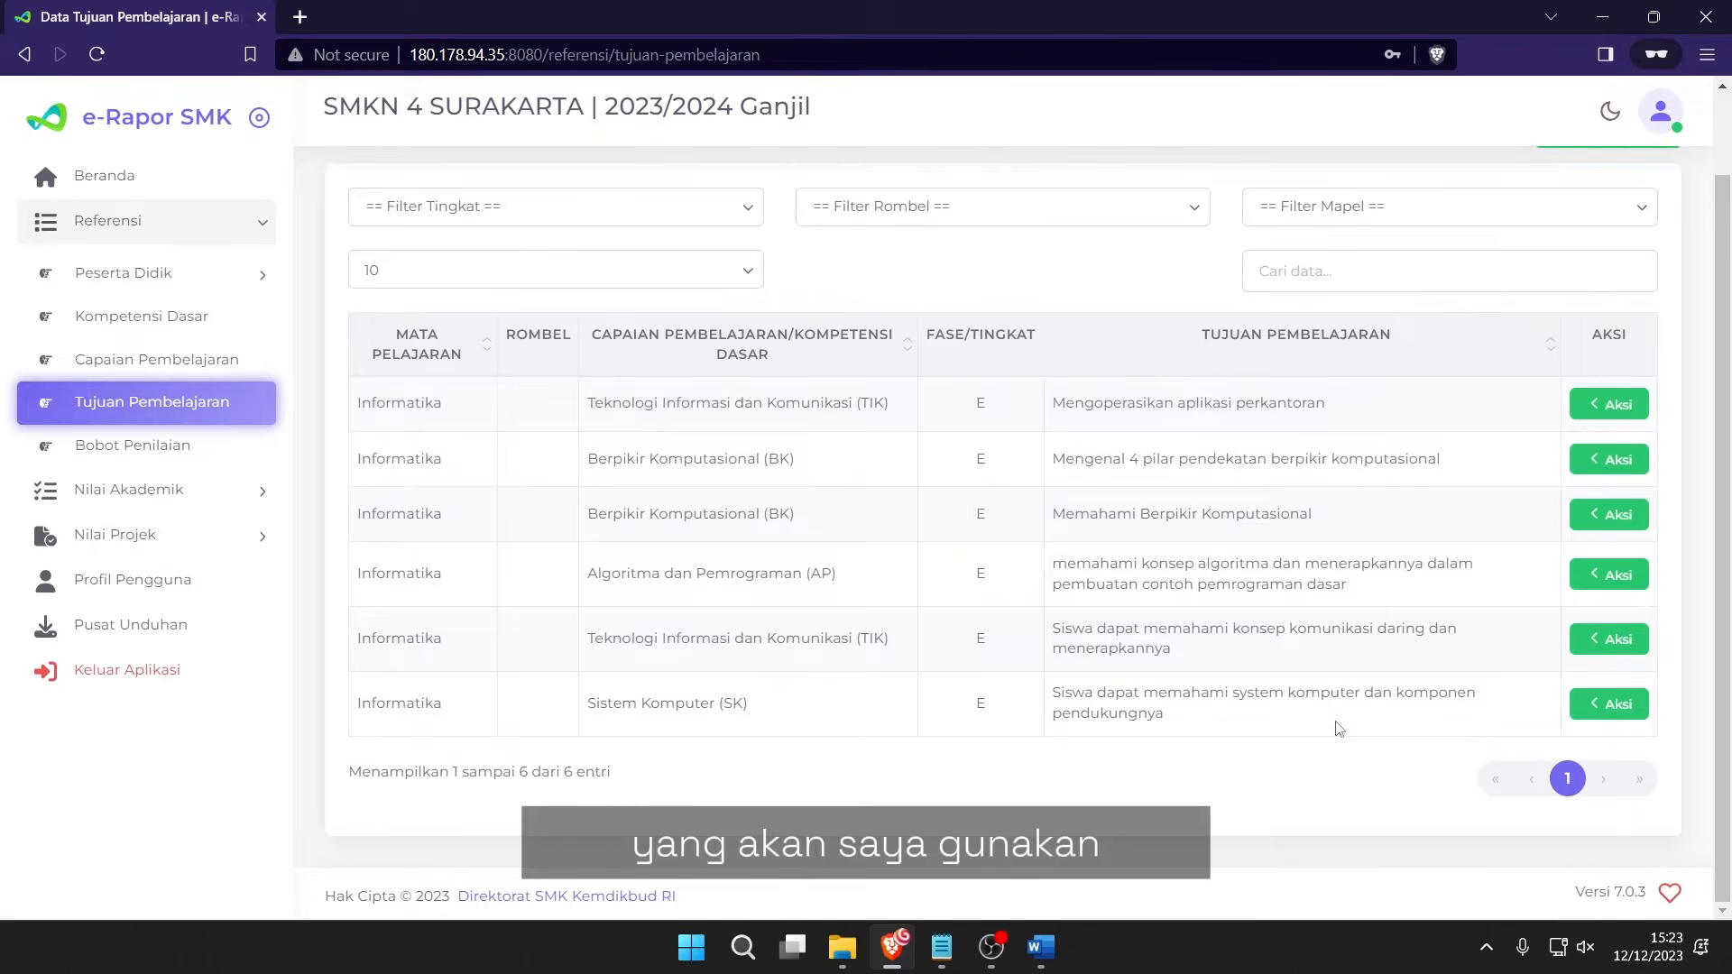
scroll(1338, 729, "up", 1)
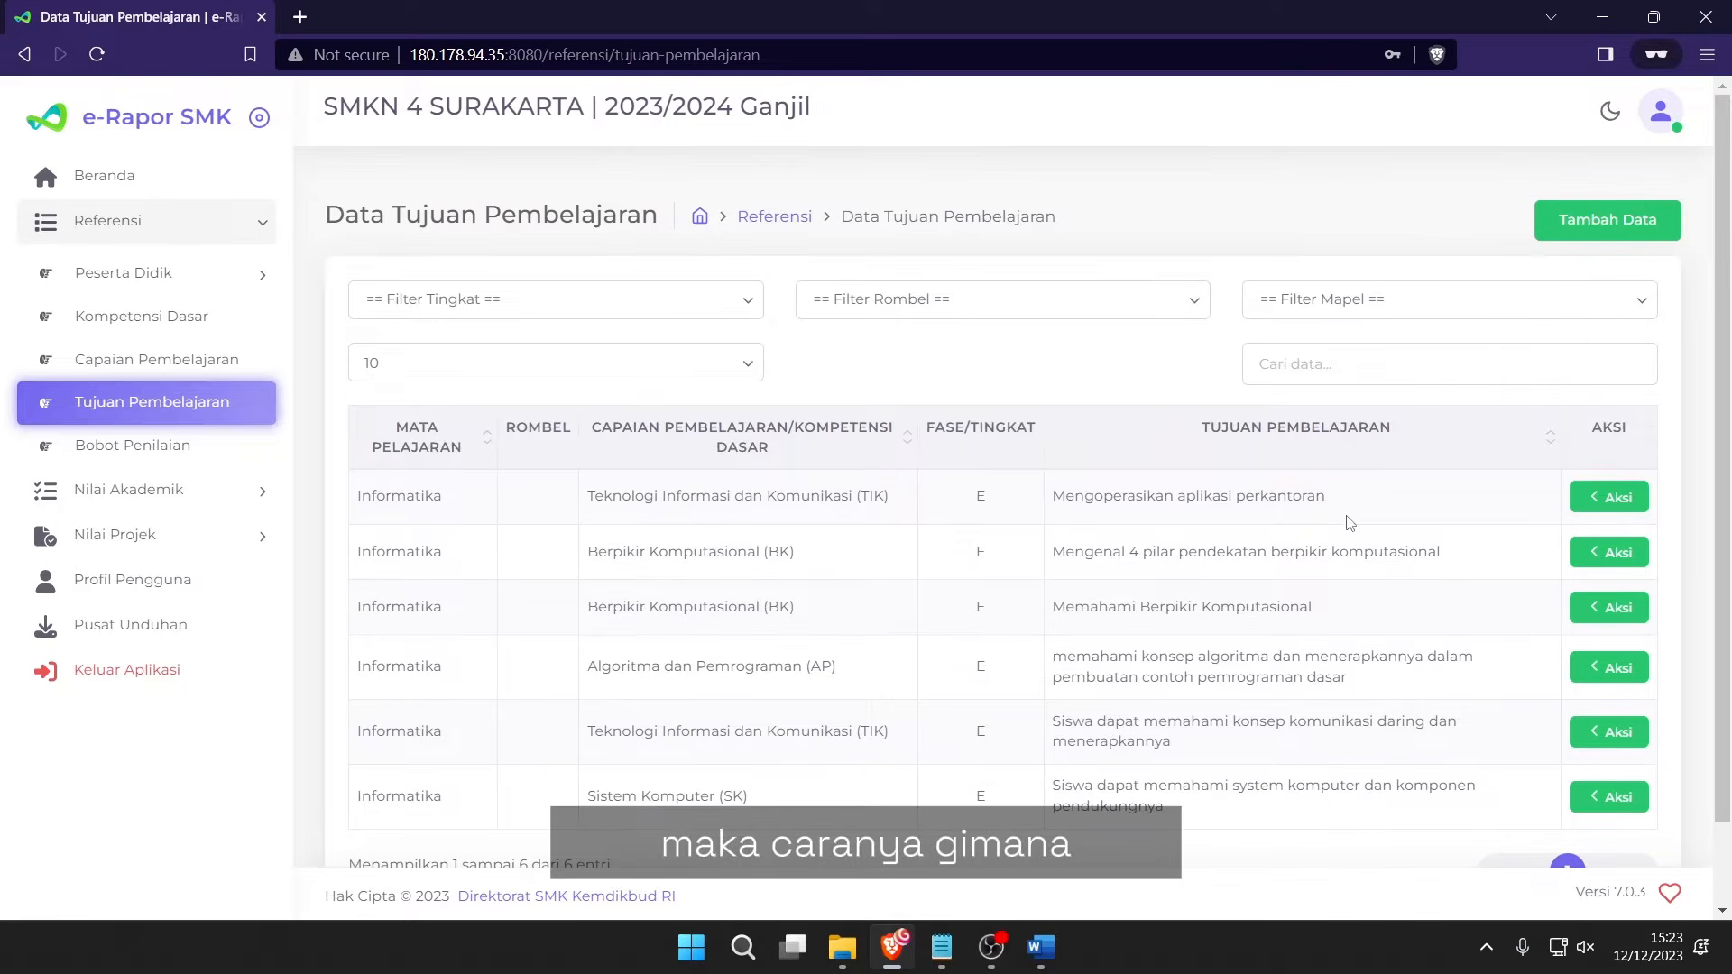
Start a new learning objective for Kelas 10, X BU 1, Informatika.
left_click(1593, 236)
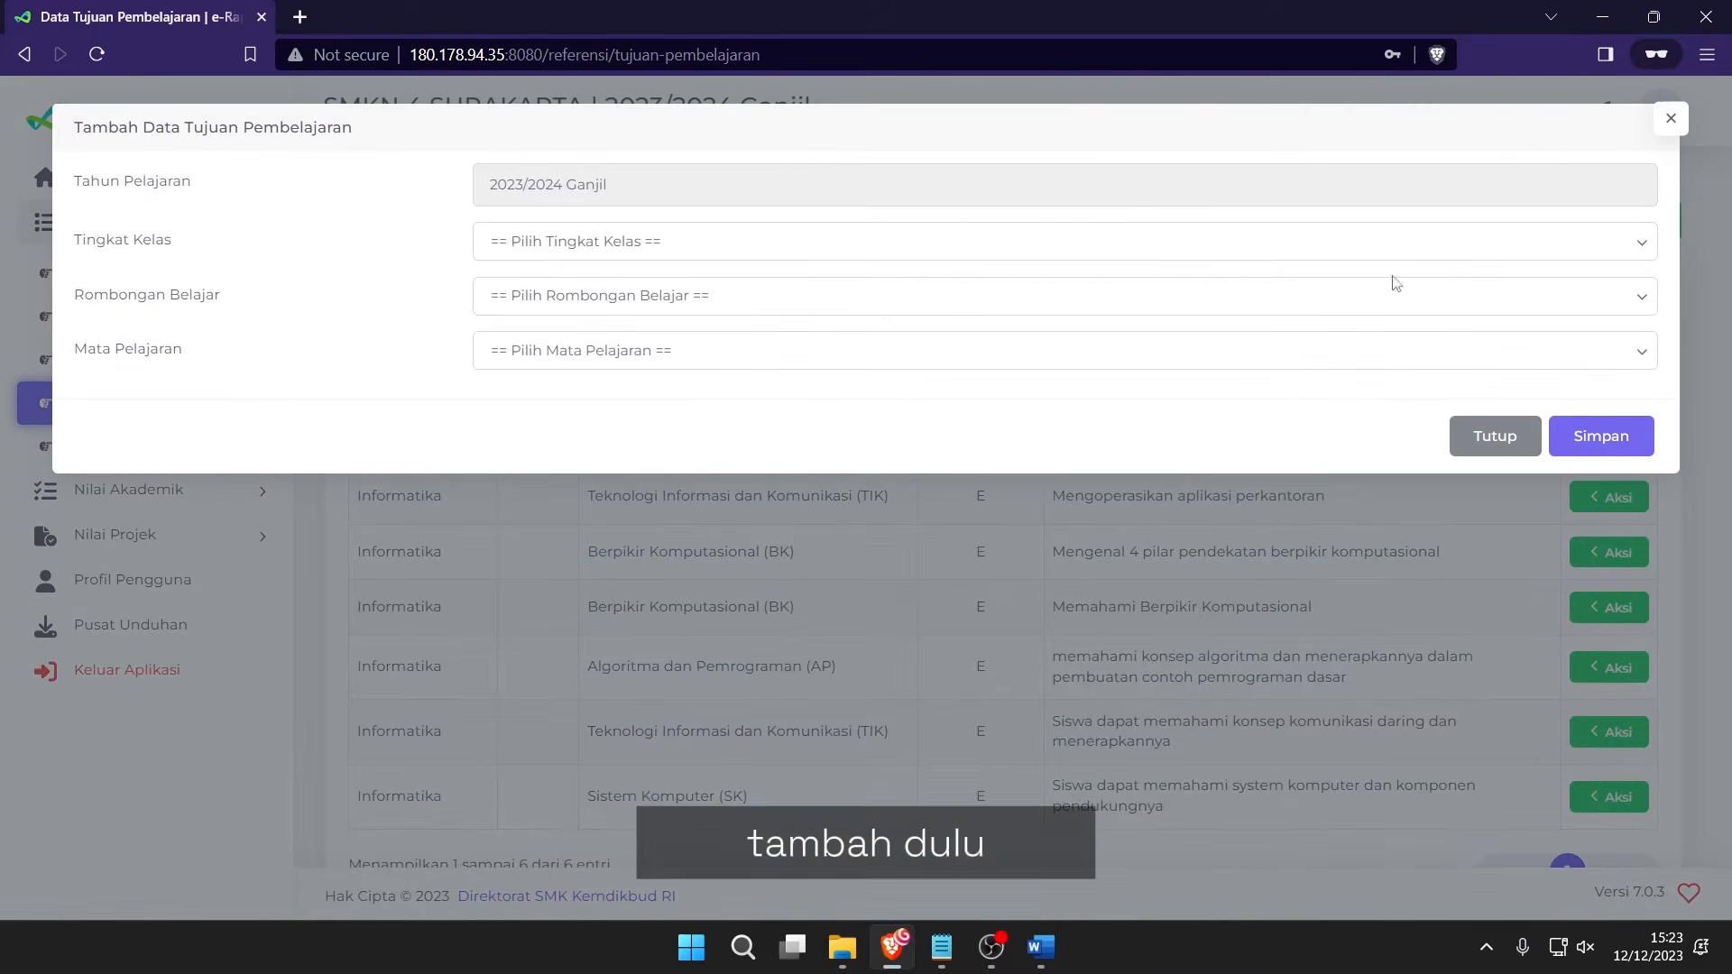
left_click(537, 239)
left_click(552, 304)
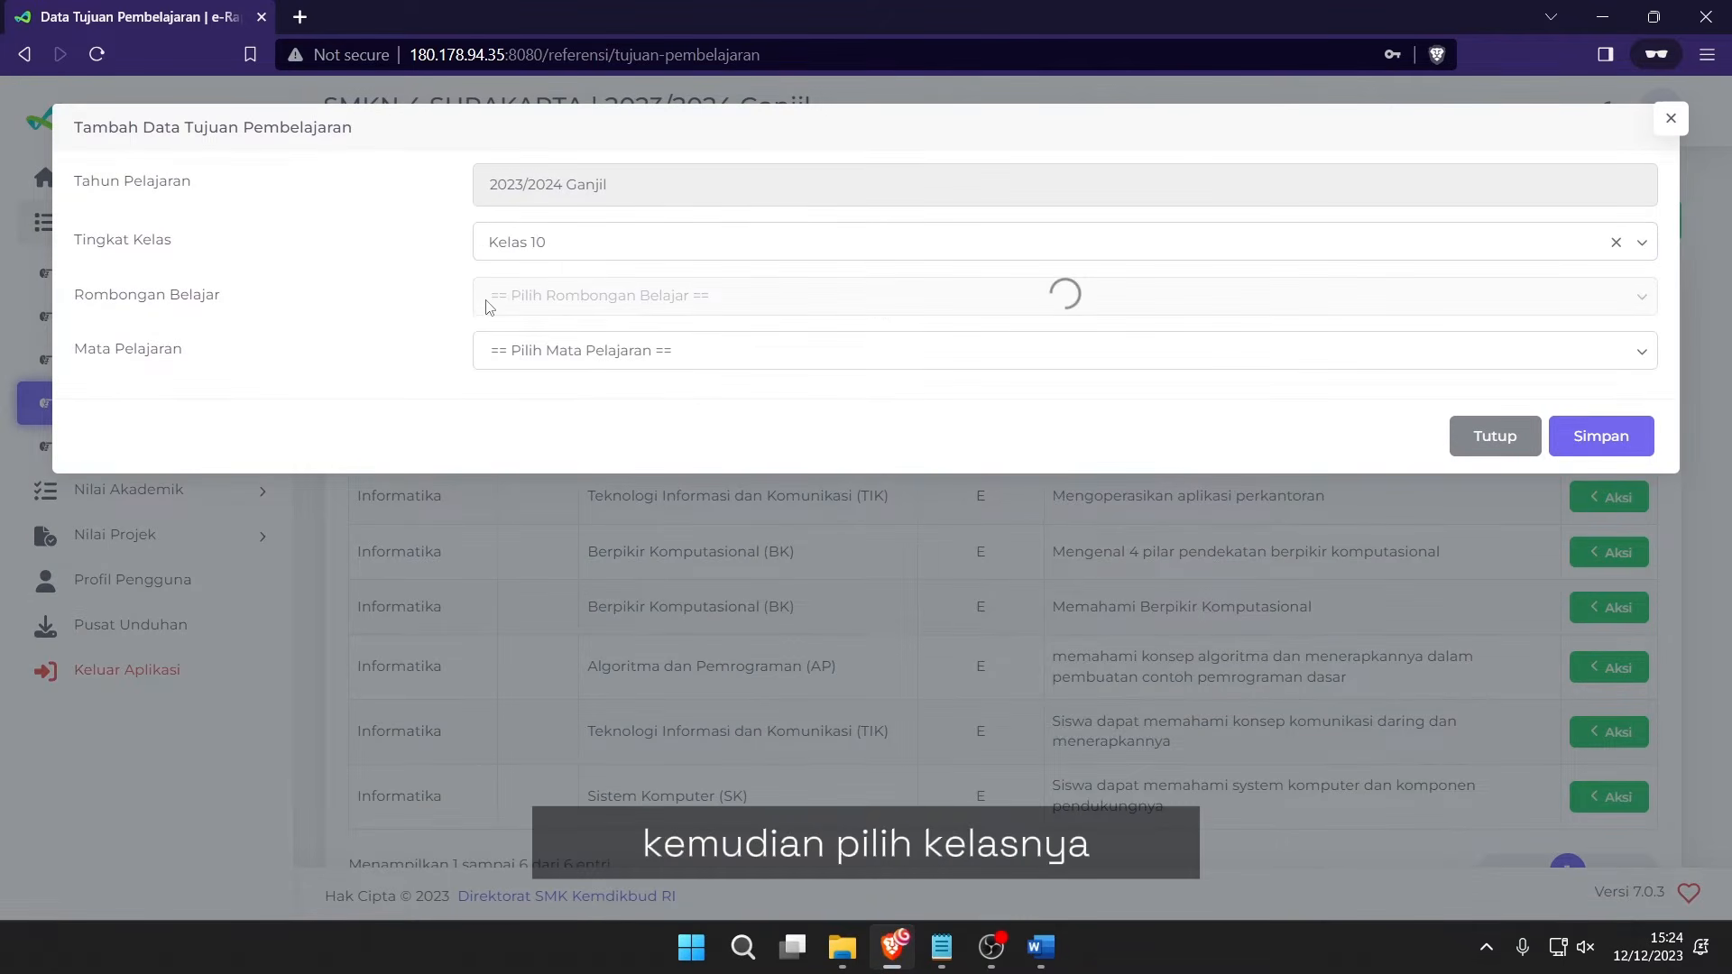
left_click(494, 294)
left_click(533, 352)
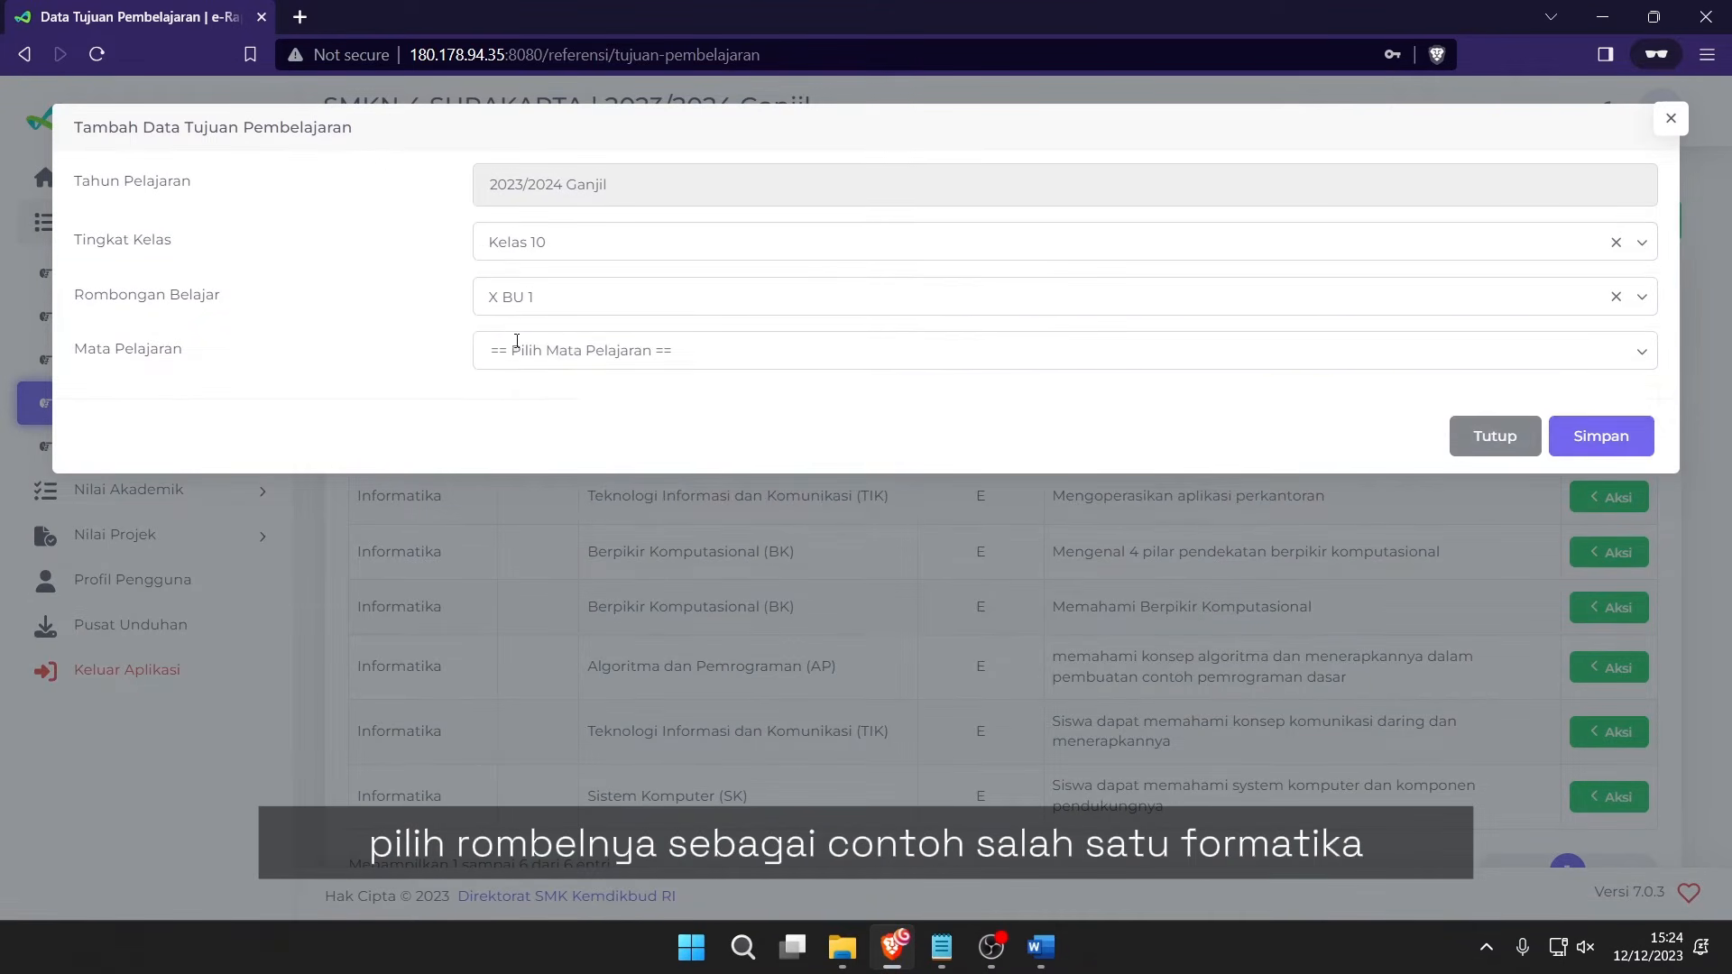
left_click(534, 351)
left_click(558, 399)
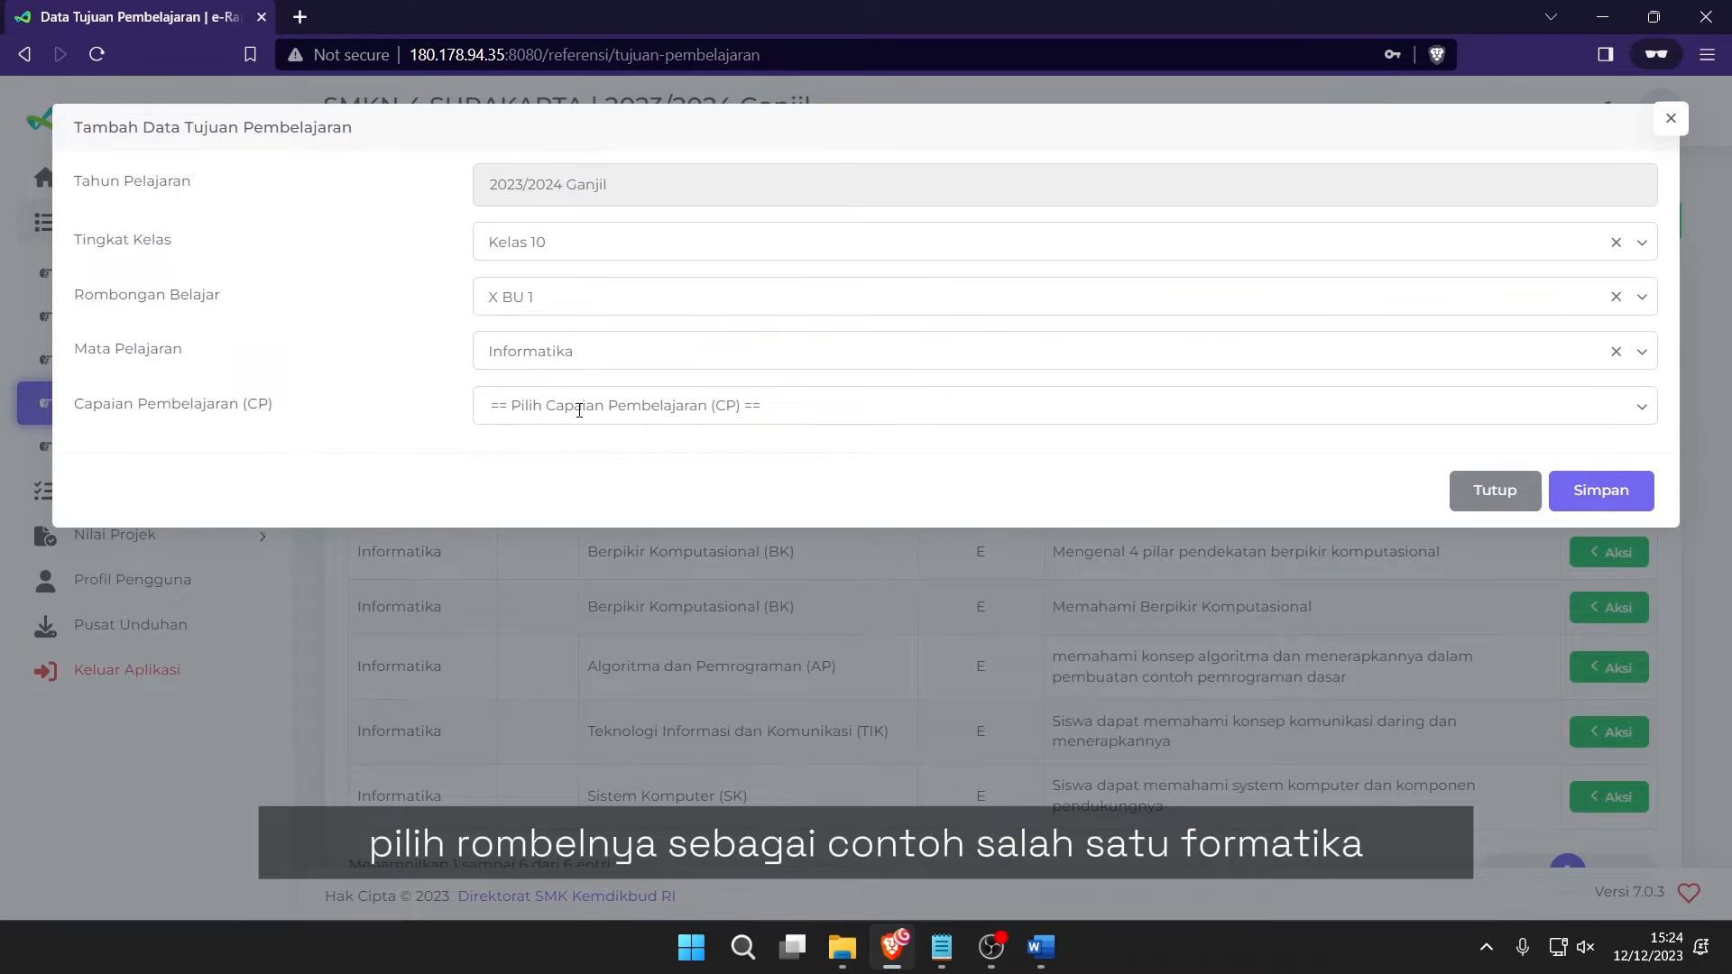
Select the first fase E learning achievement and request the TP template.
left_click(579, 408)
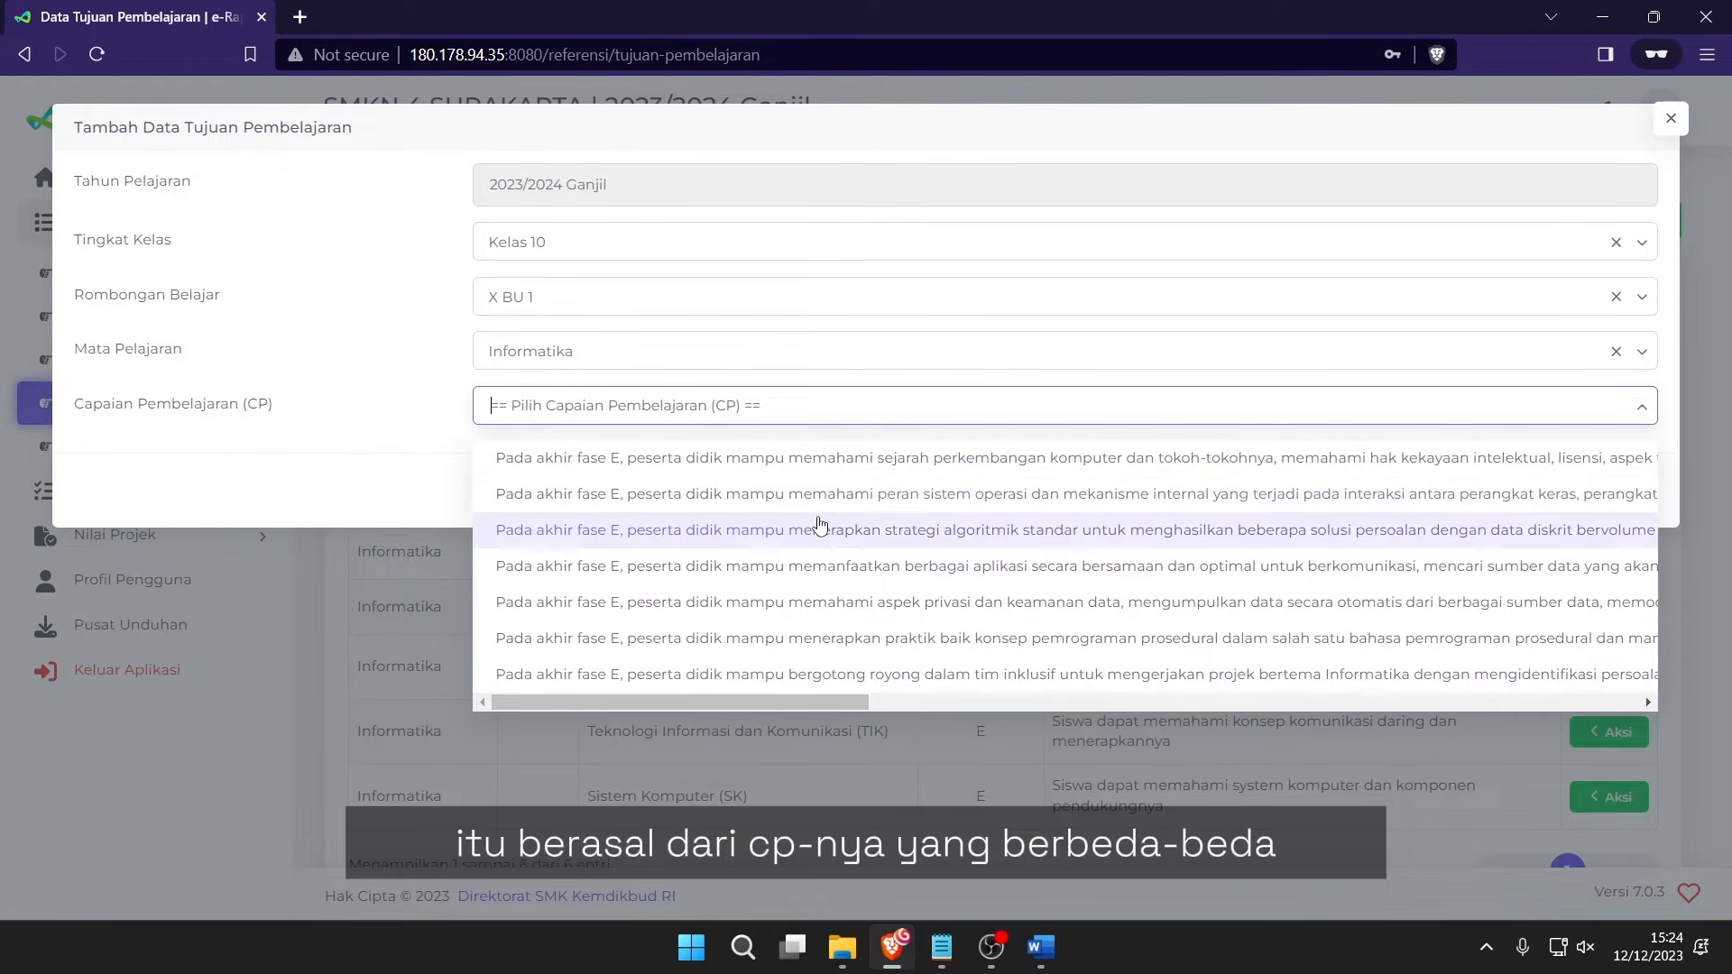
left_click(772, 459)
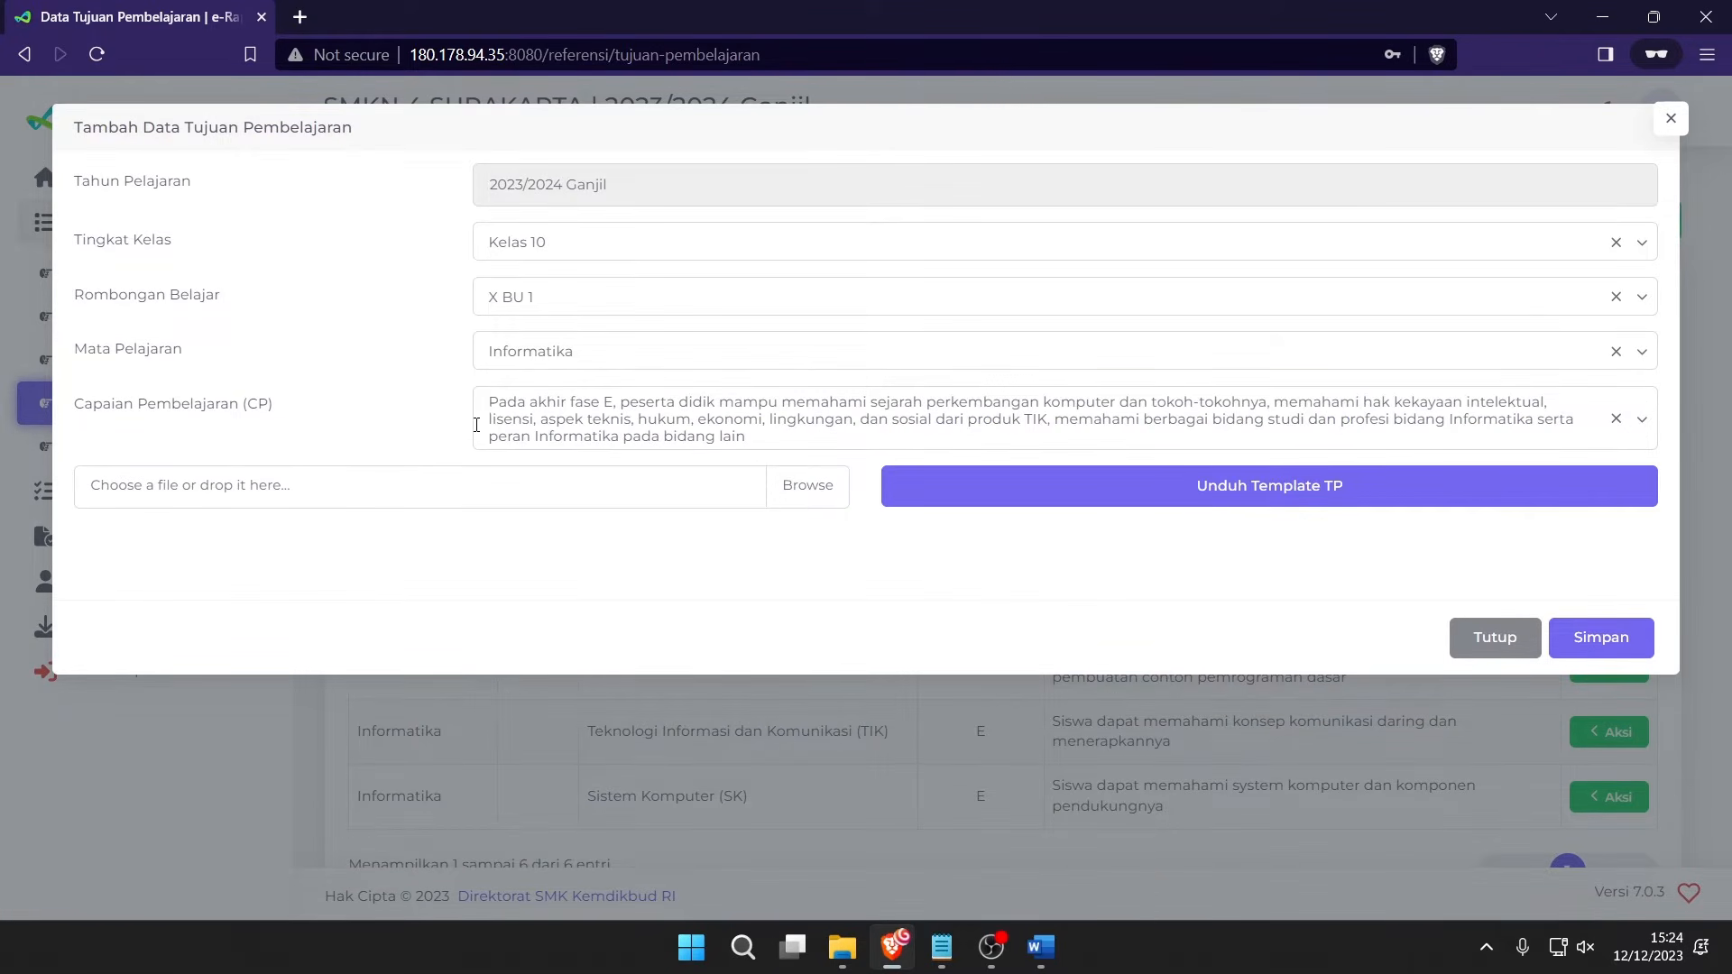
left_click(1260, 504)
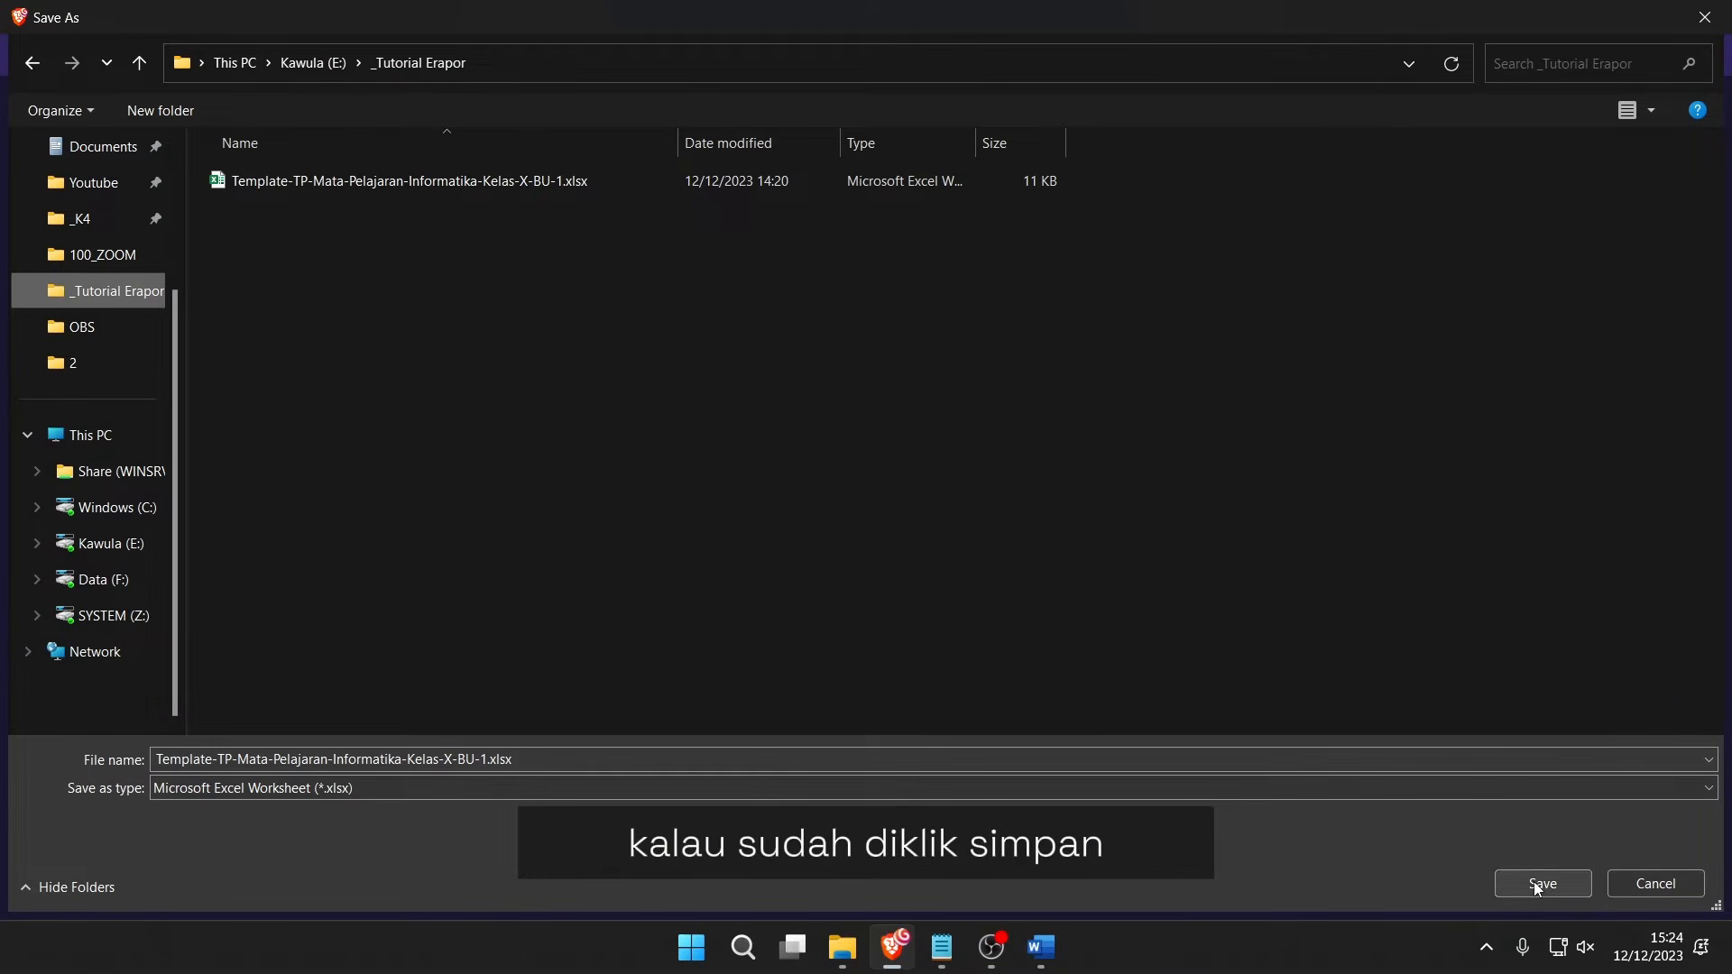
Save Template-TP-Mata-Pelajaran-Informatika-Kelas-X-BU-1.xlsx to _Tutorial Erapor, replacing the old copy.
left_click(1647, 886)
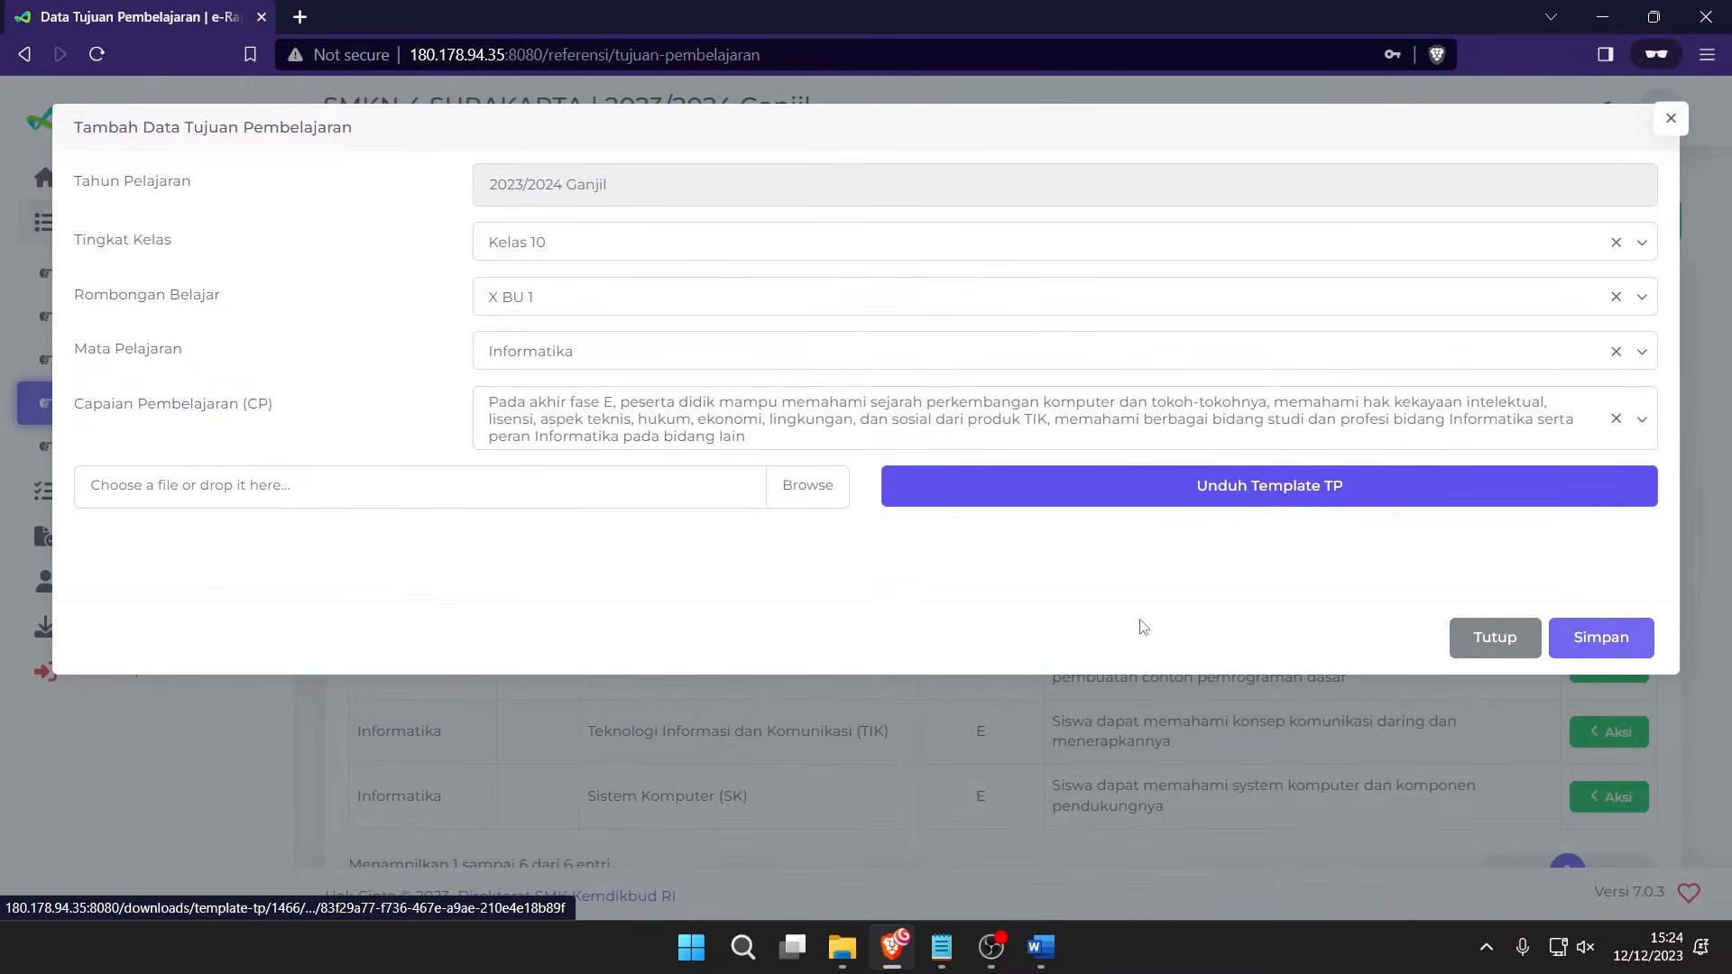
left_click(1221, 491)
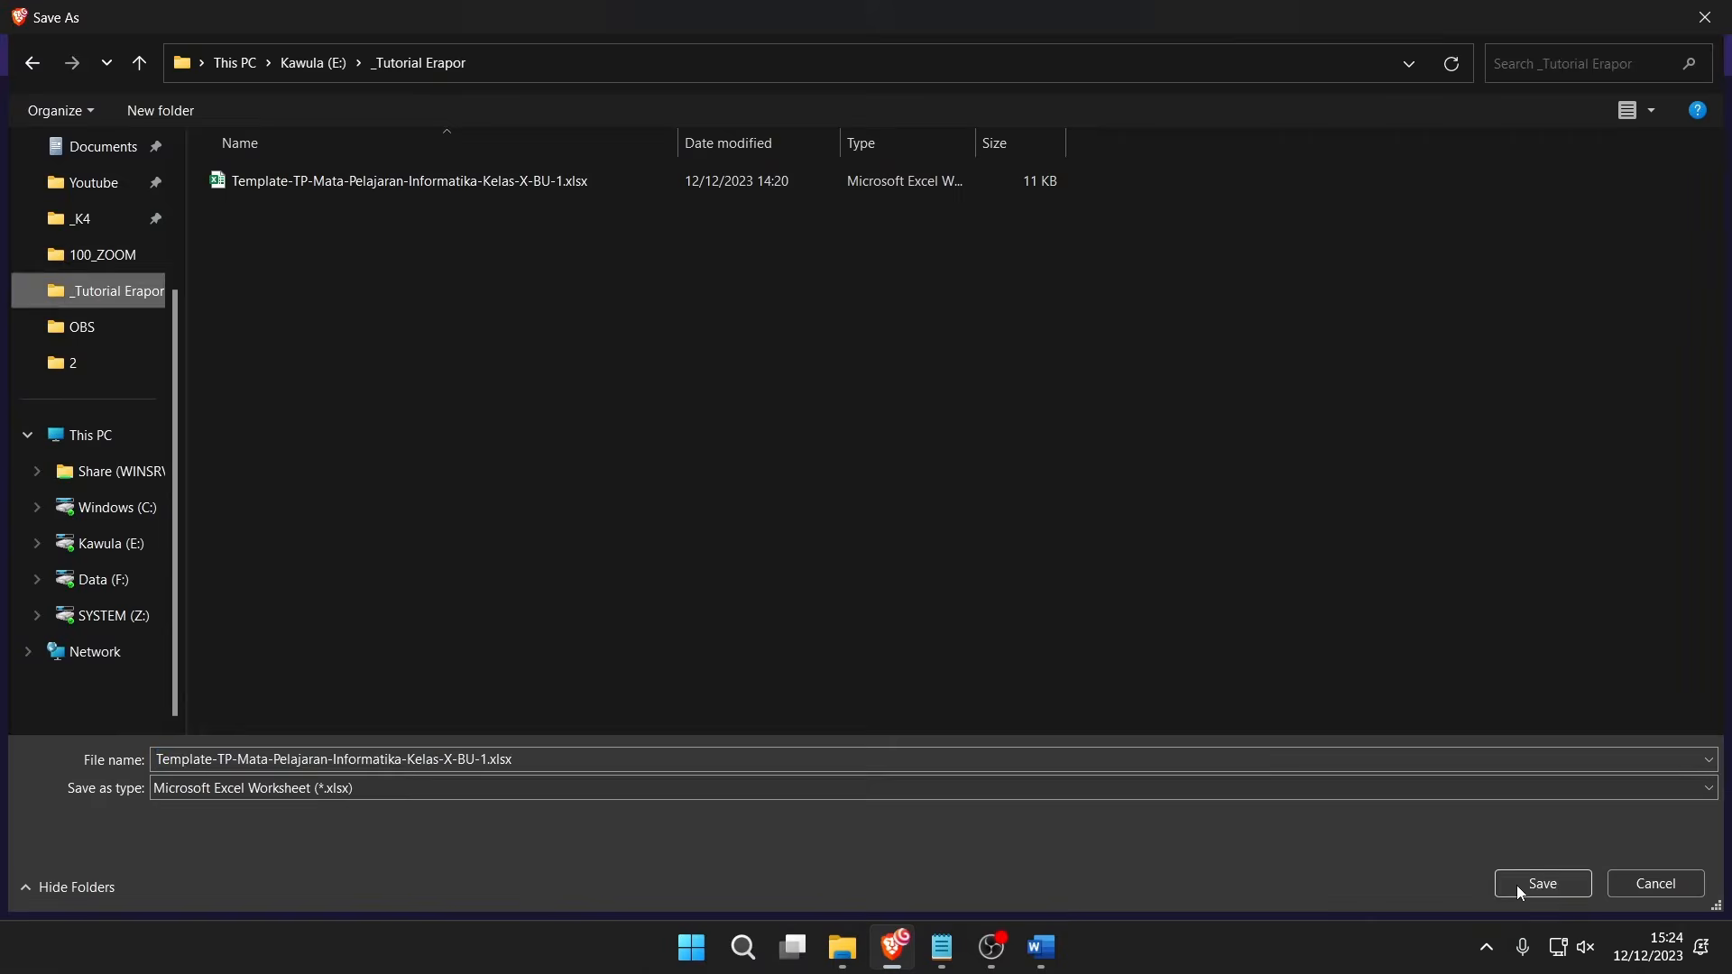
left_click(1533, 884)
left_click(988, 479)
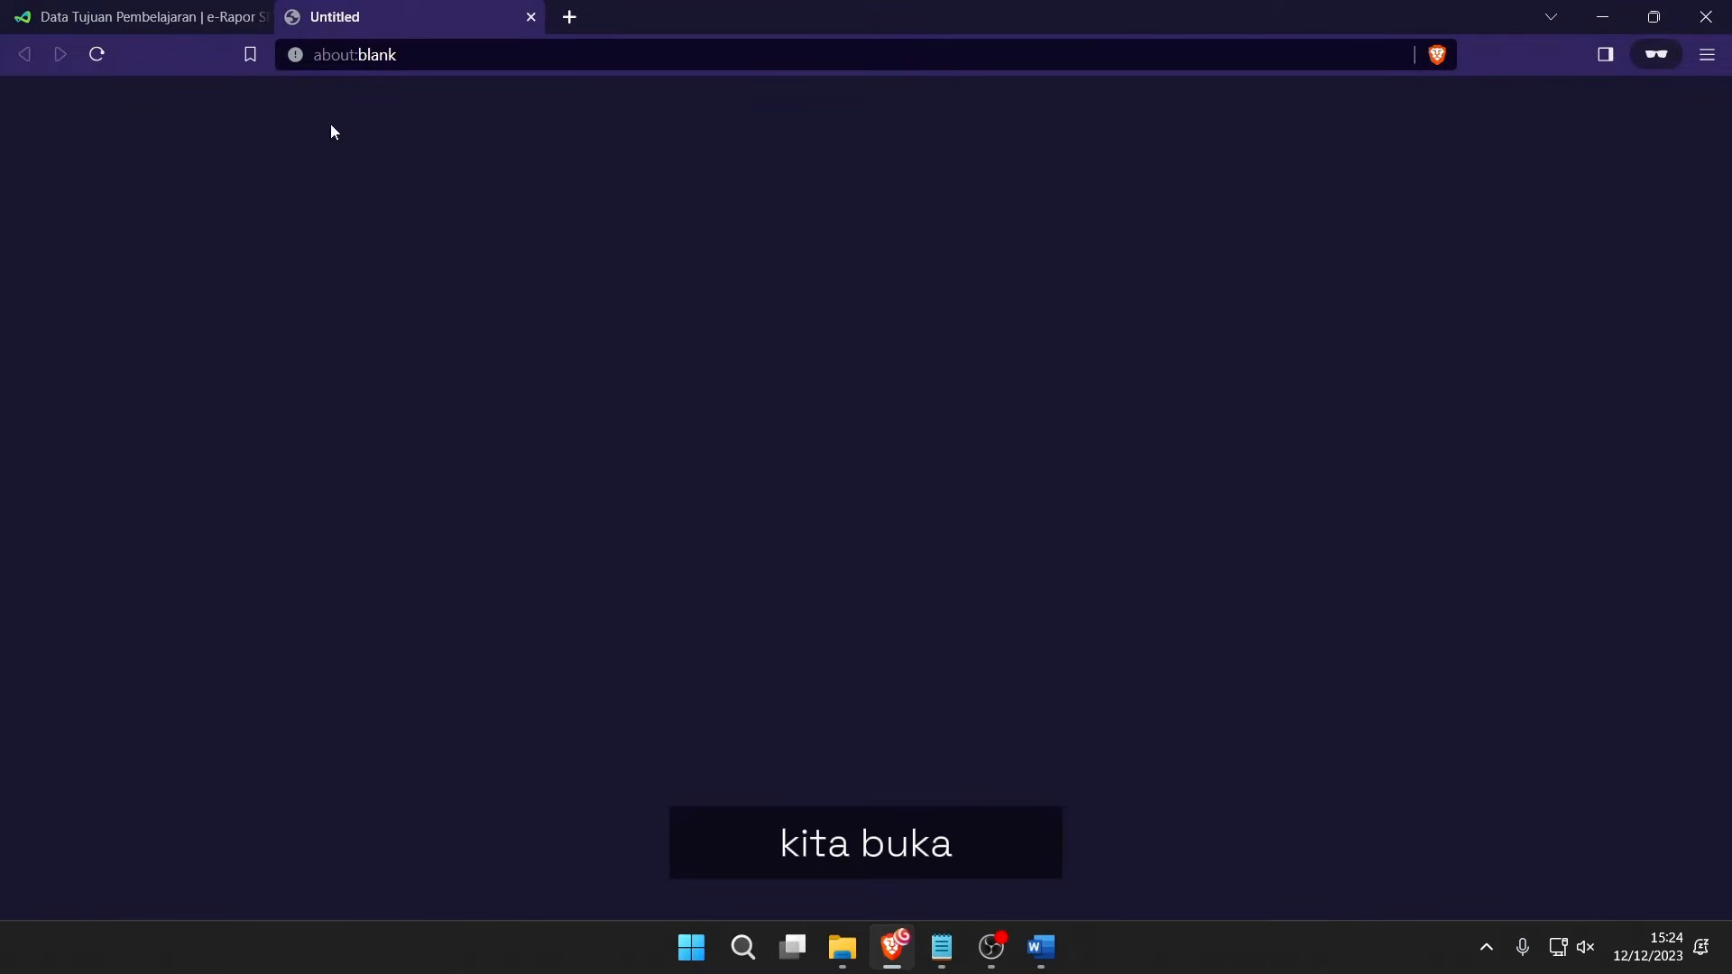
left_click(162, 9)
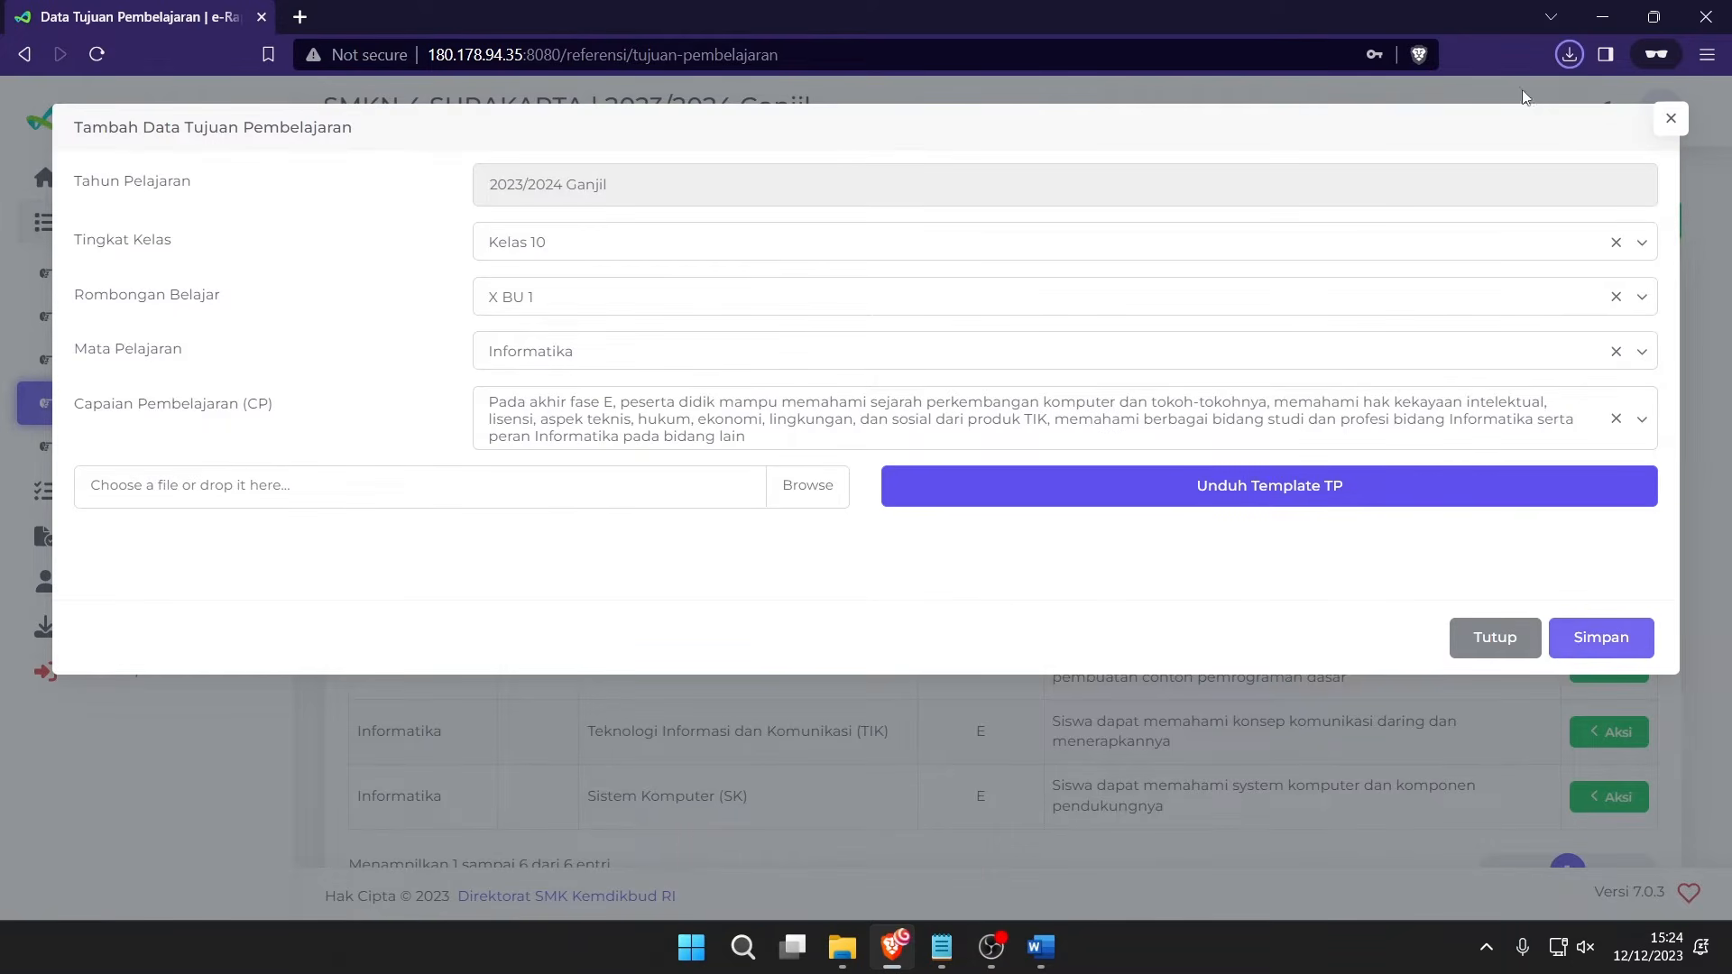
left_click(1569, 59)
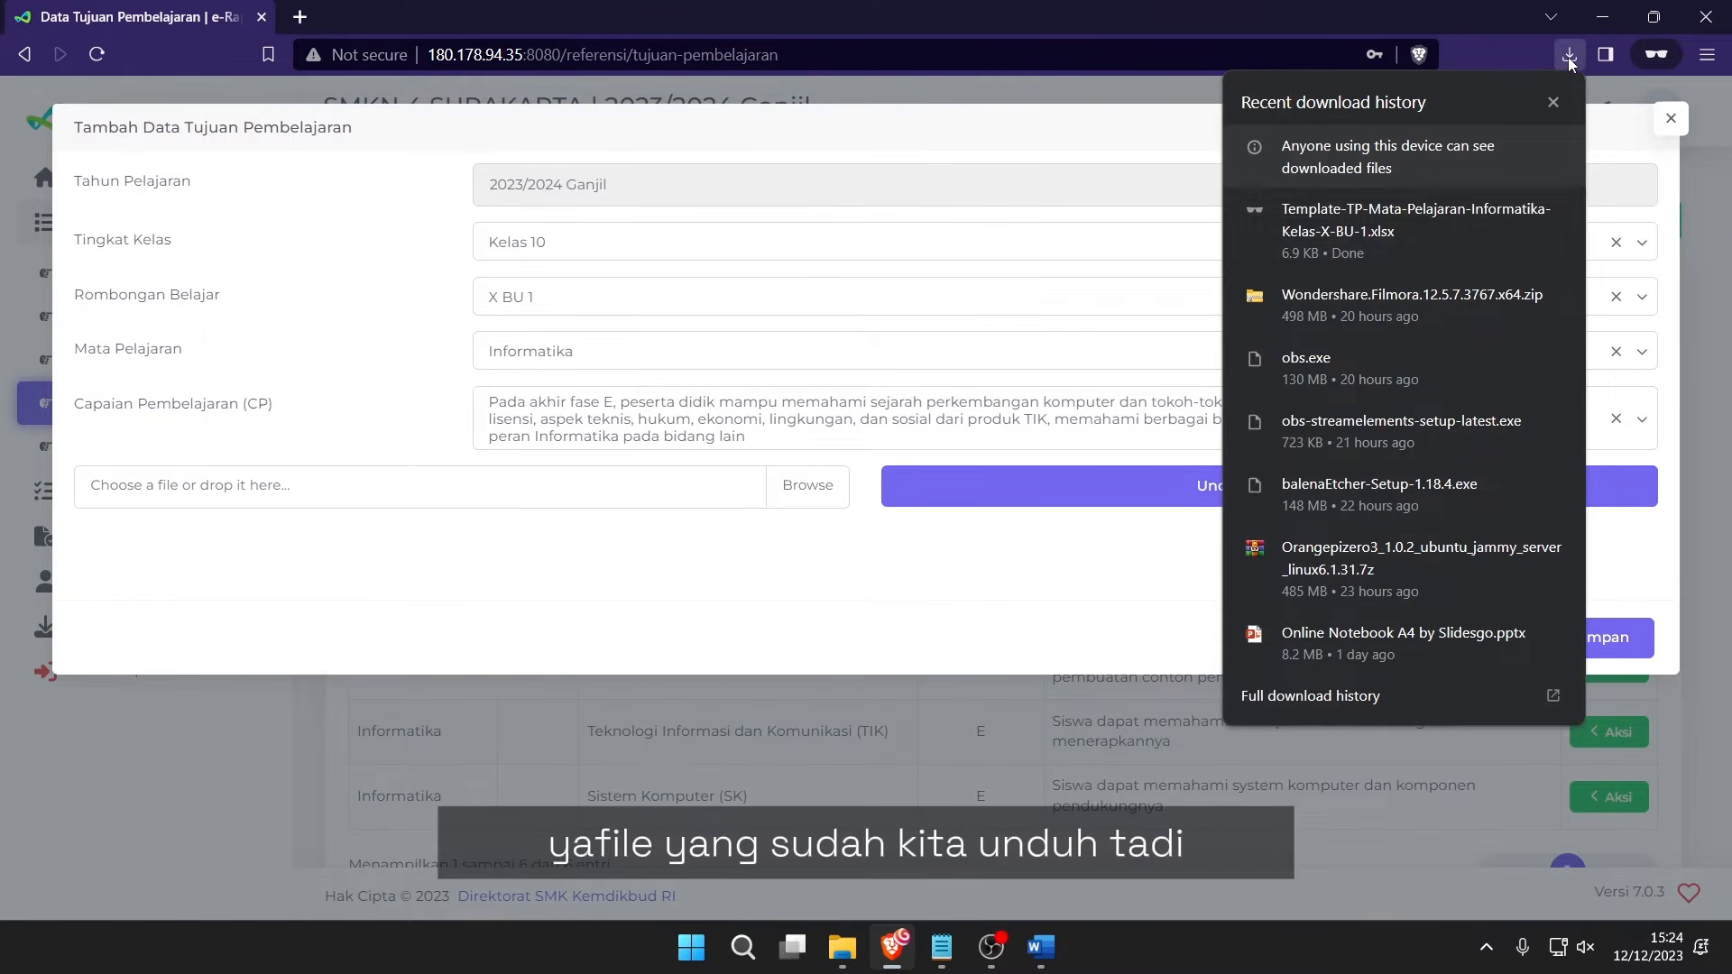
Open the downloaded TP template in Excel, maximize it, and enable editing.
left_click(1367, 218)
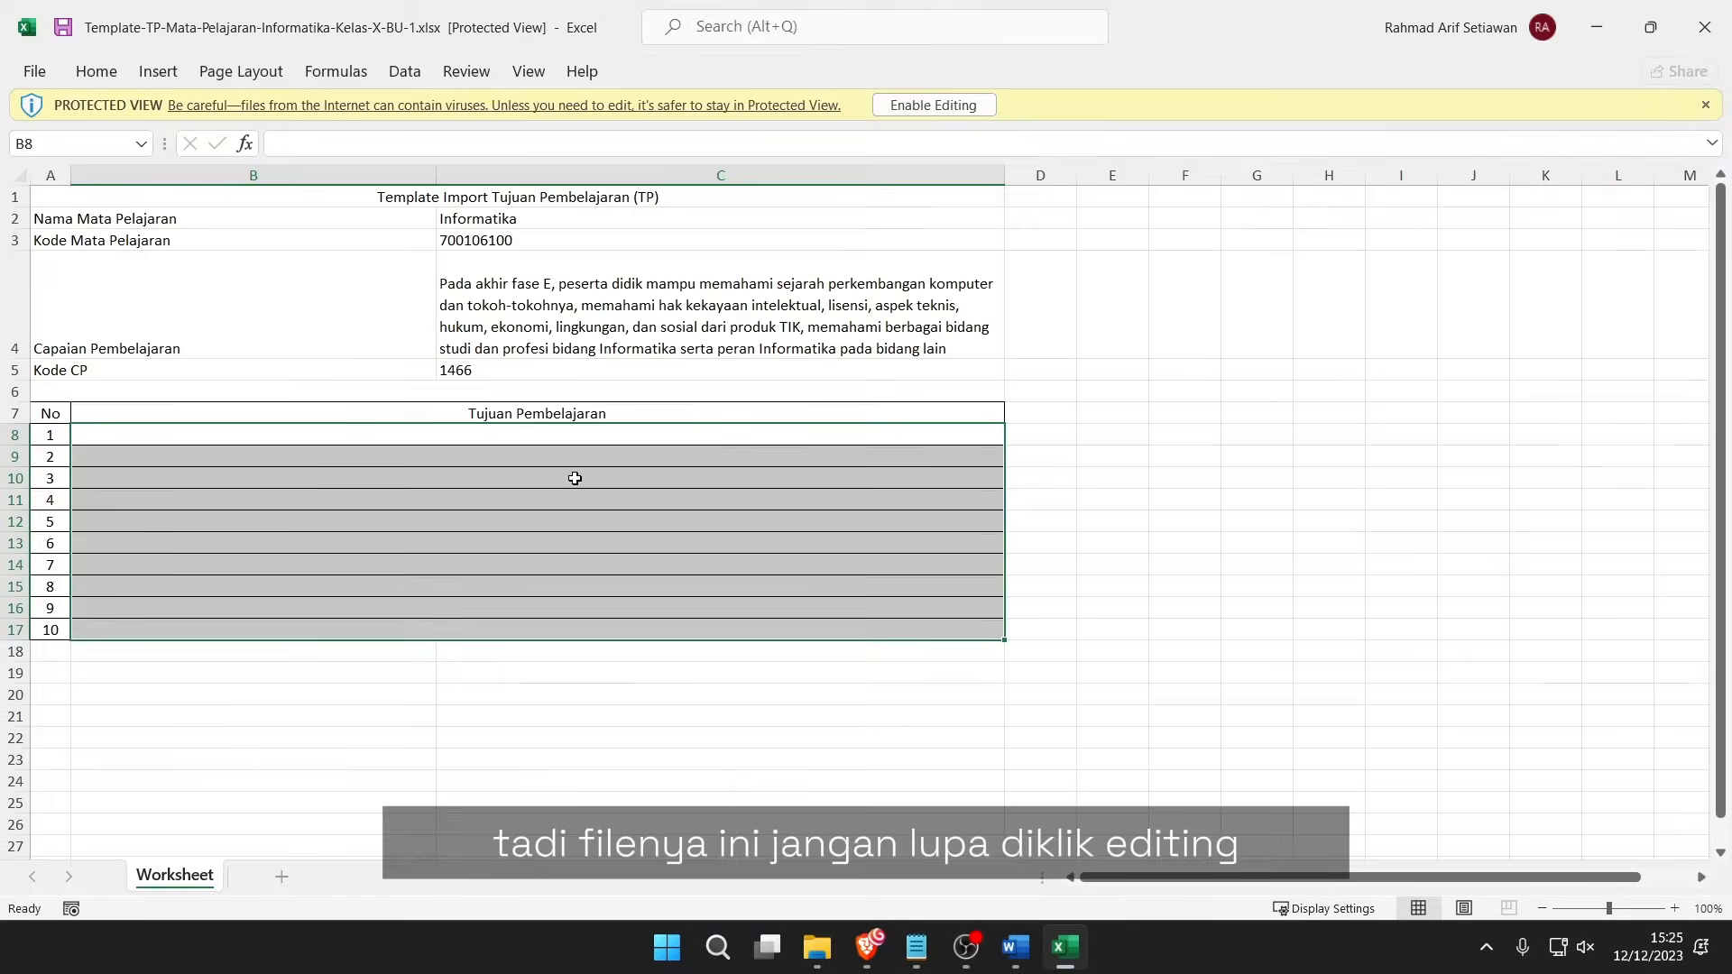
left_click(1005, 374)
left_click(949, 106)
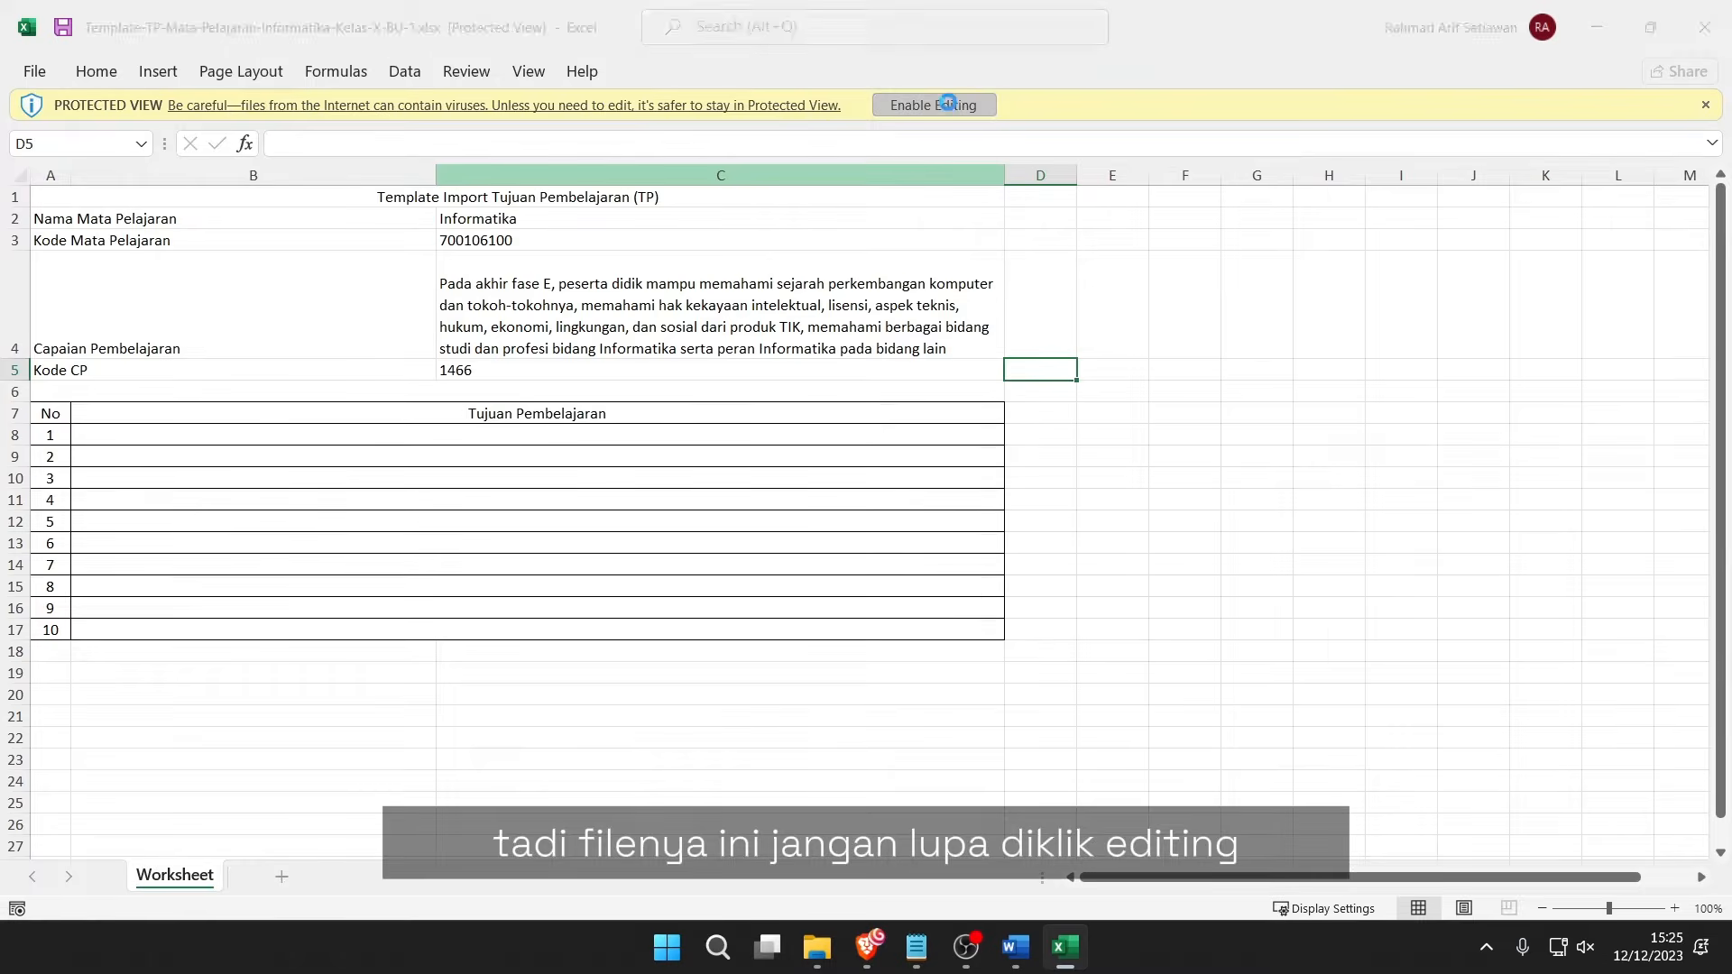
left_click(1245, 538)
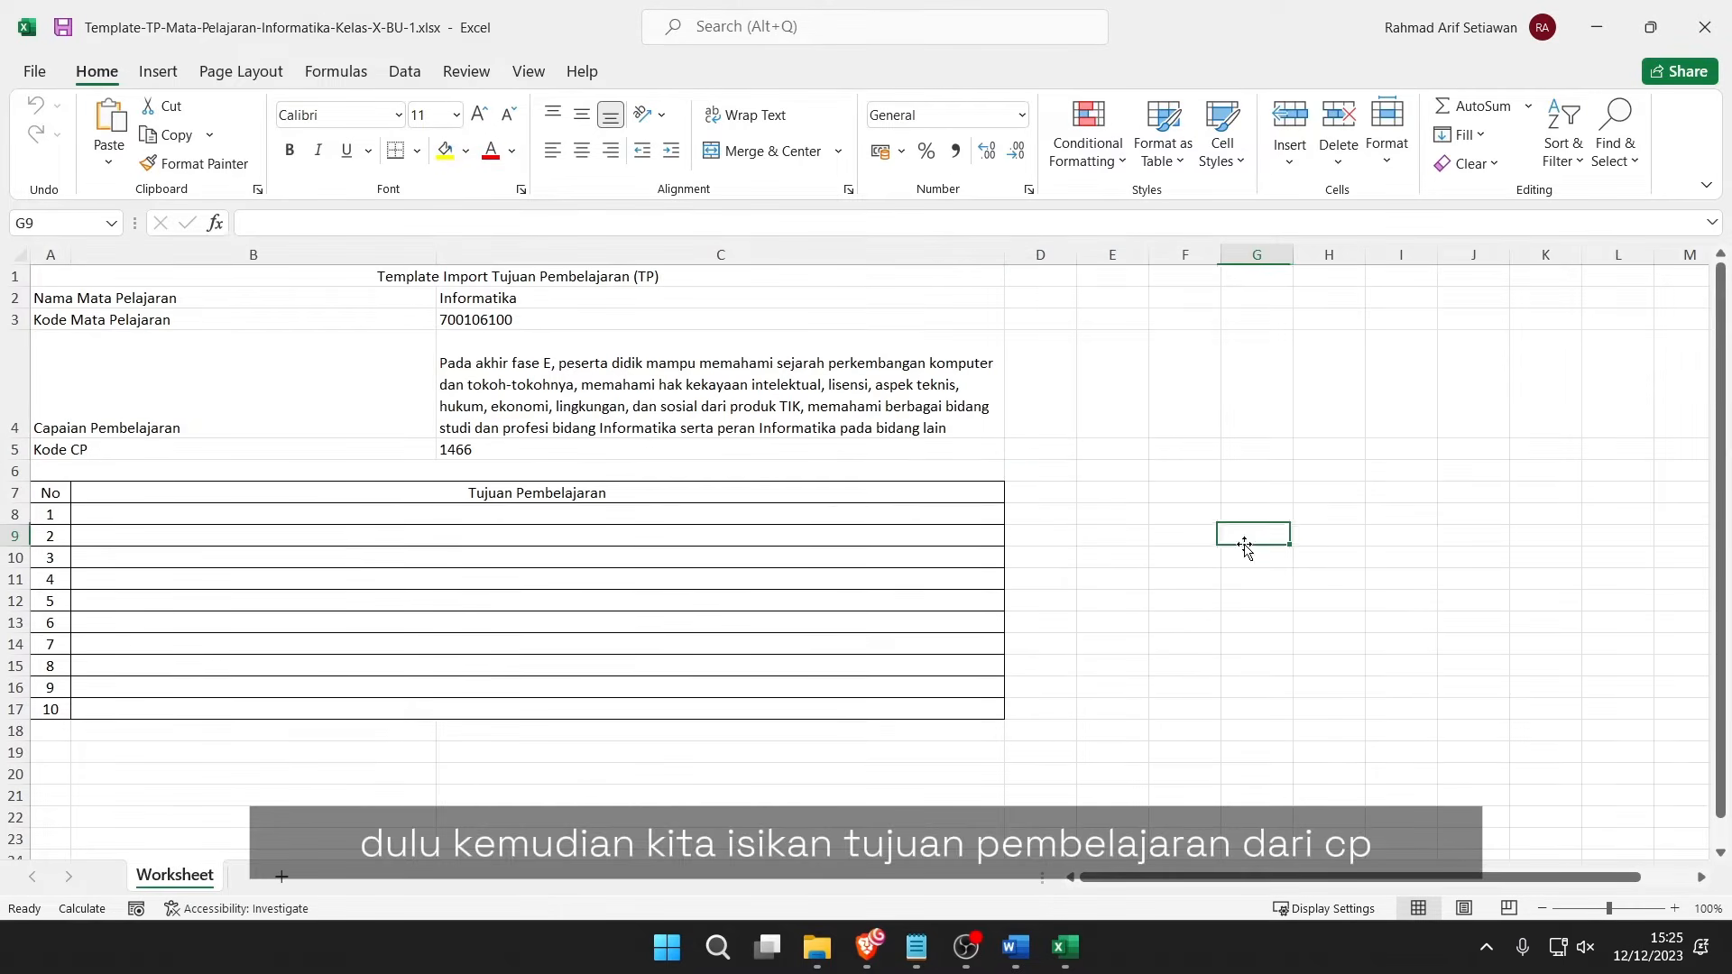
Check the CP text in C4 and start editing the first objective cell B8.
left_click(579, 538)
left_click(501, 406)
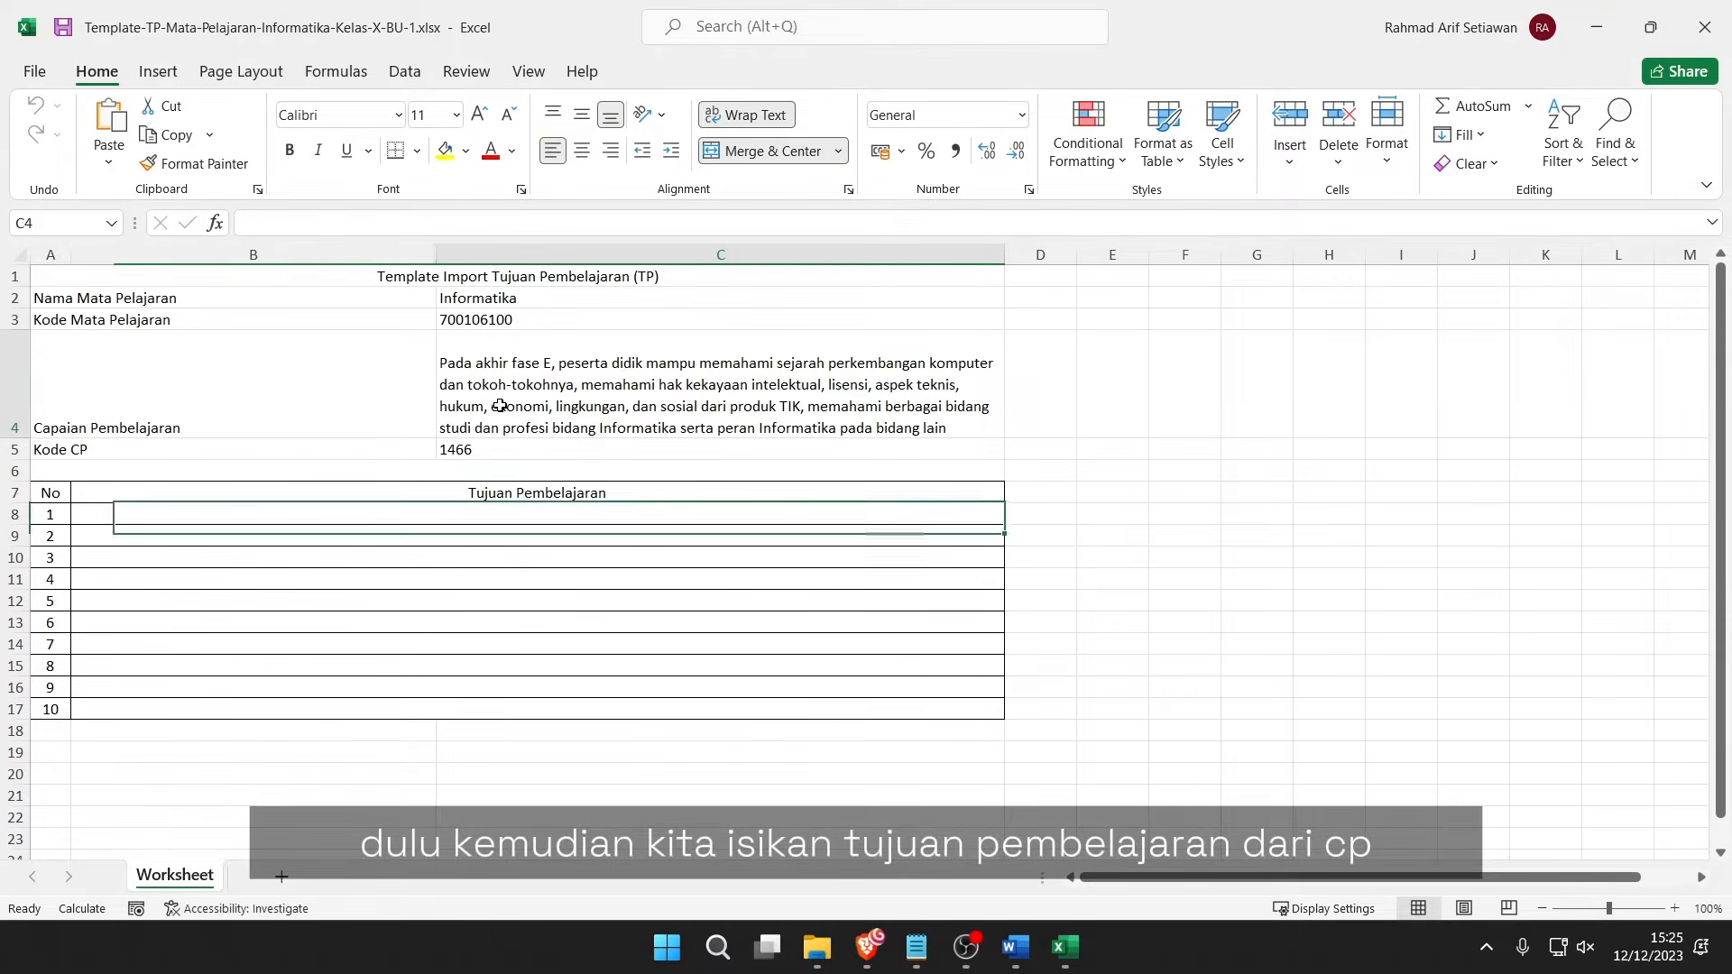
left_click(576, 516)
left_click(574, 538)
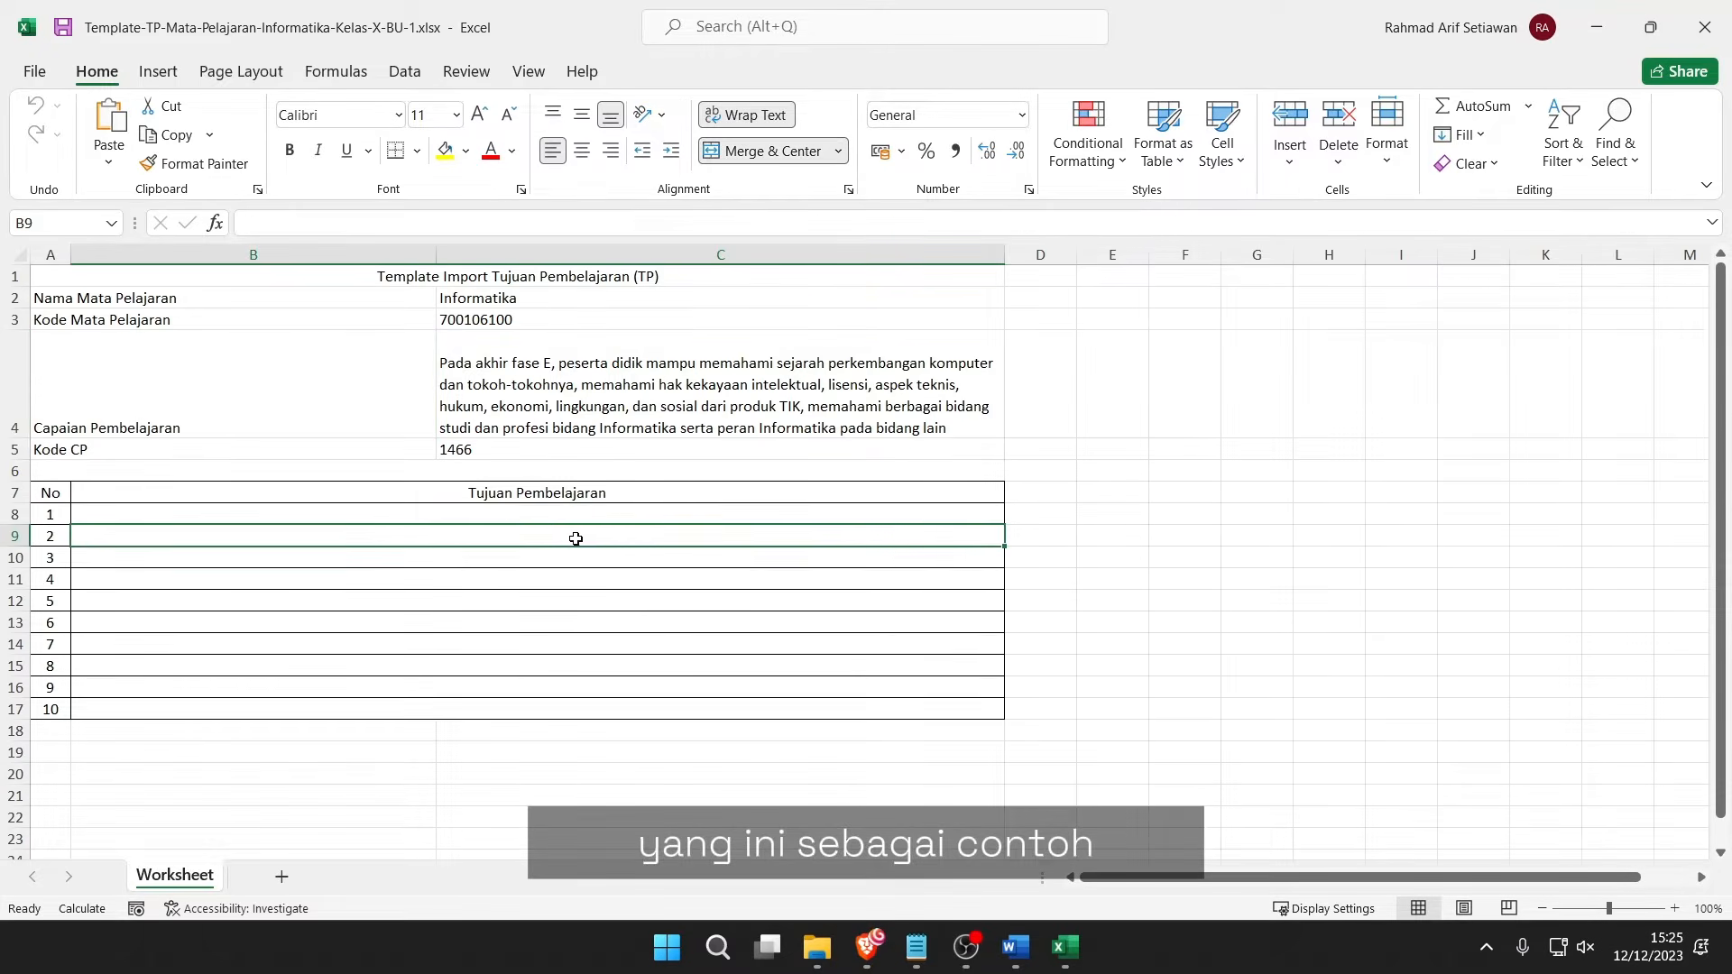
left_click(916, 947)
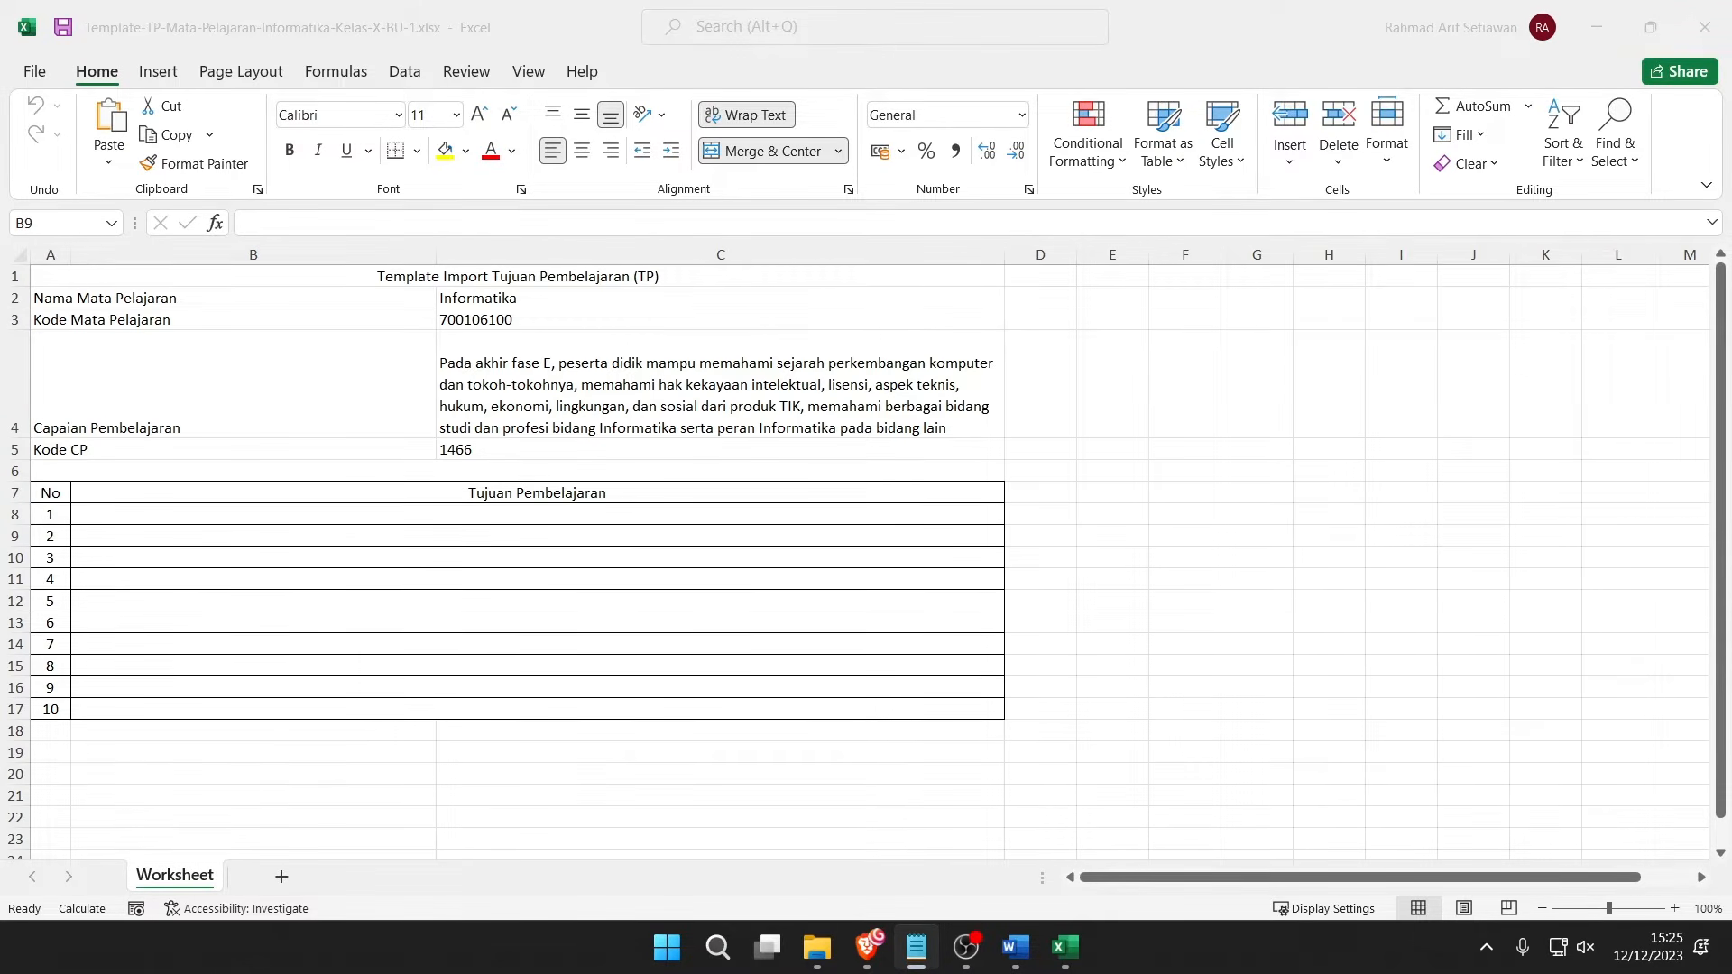
double_click(524, 519)
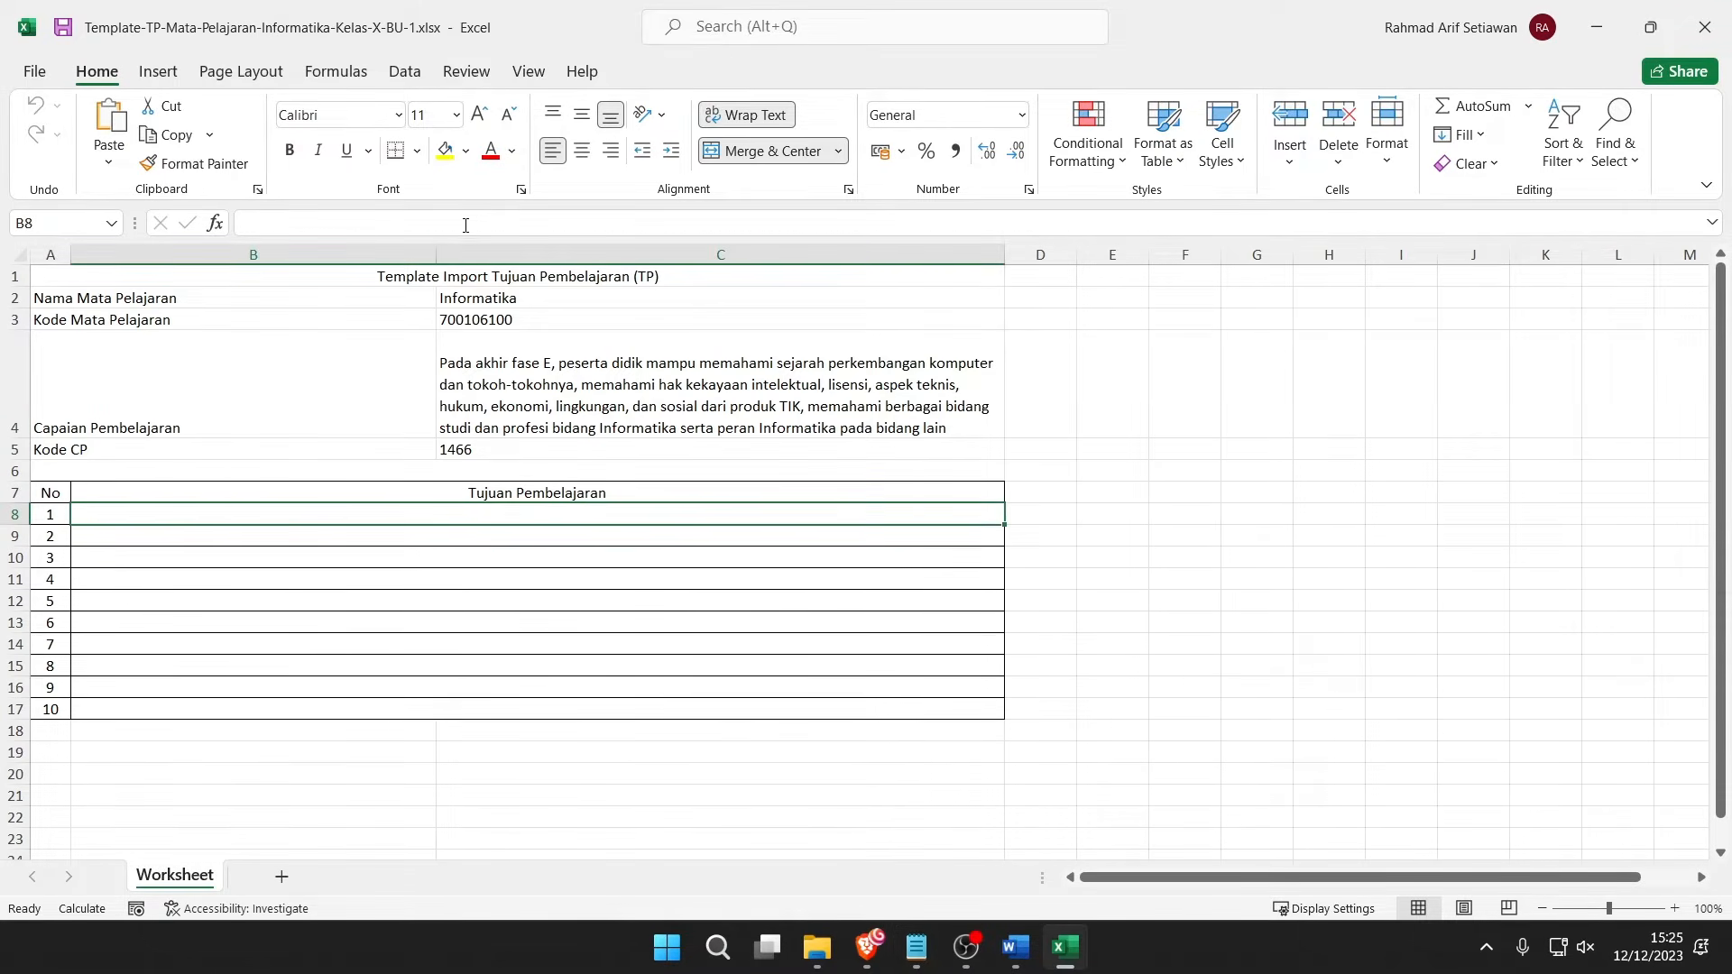
Paste the first two learning objectives from Notepad into cells B8 and B9.
type("menjelaskan peran sistem operasi dan menganalisis mekanisme internal interaksi antara perangkat keras, perangkat lunak, dan pengguna pada akhir fase E")
left_click(1329, 388)
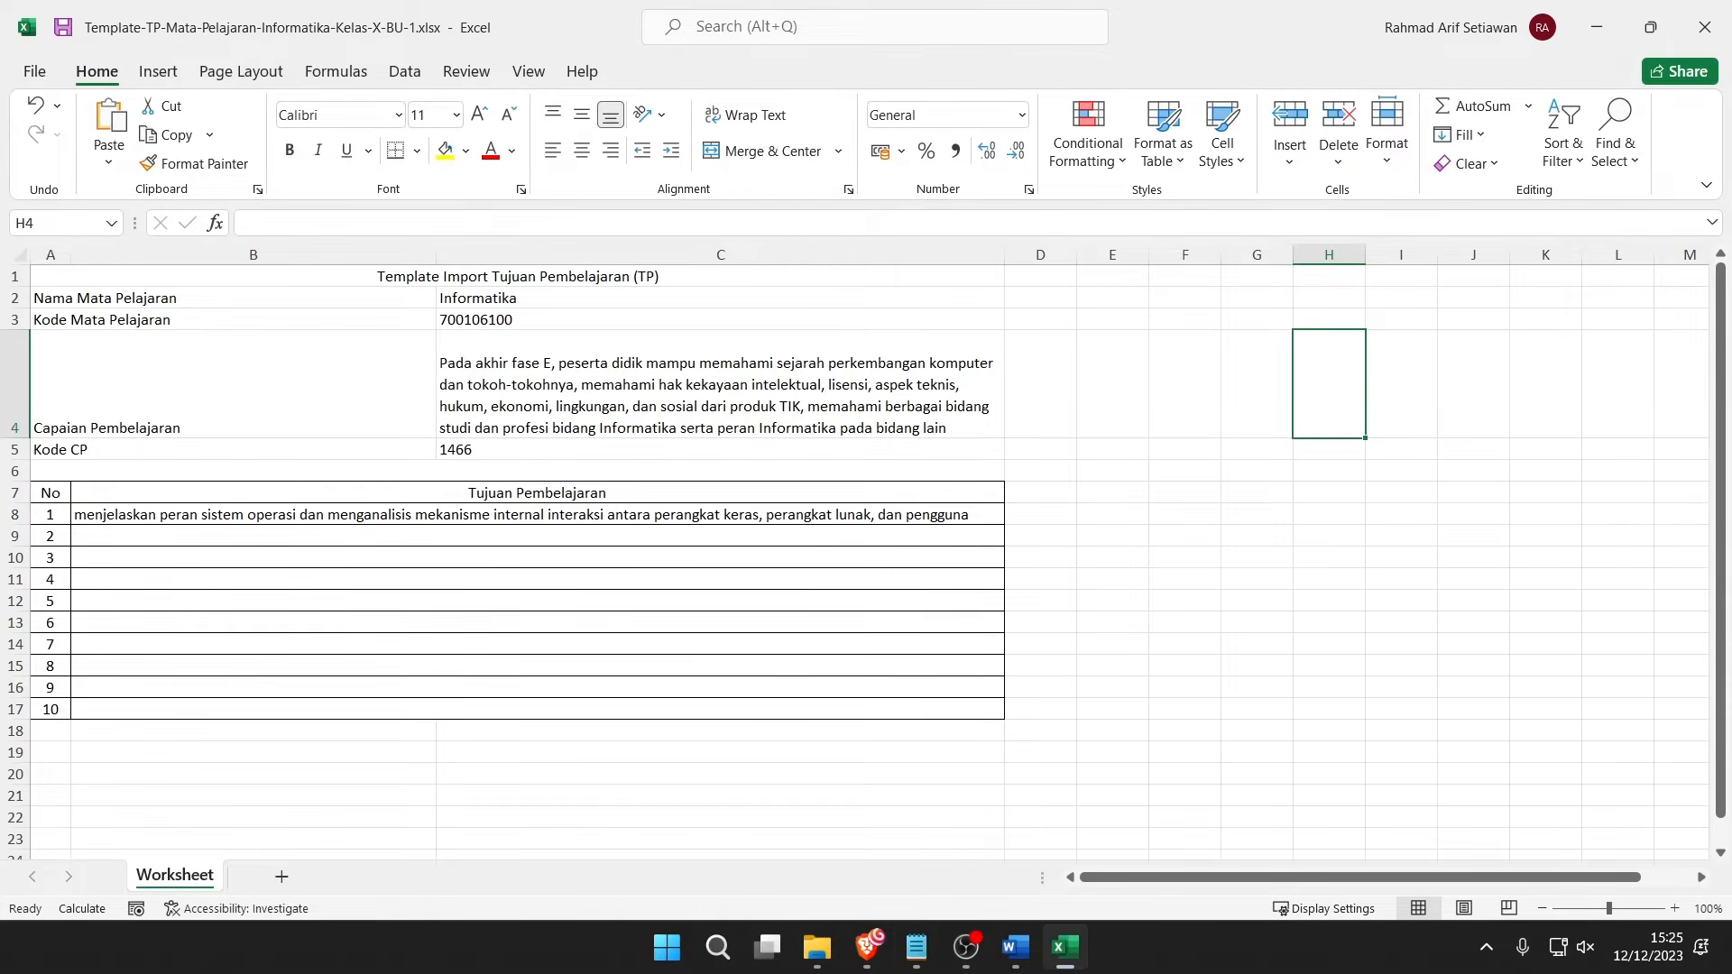
key("alt+Tab")
key("alt+Tab")
left_click(514, 536)
type("mengimplementasikan konsep sistem operasi dengan konfigurasi dan menangani interaksi perangkat keras serta perangkat lunak pada akhir")
left_click(1222, 412)
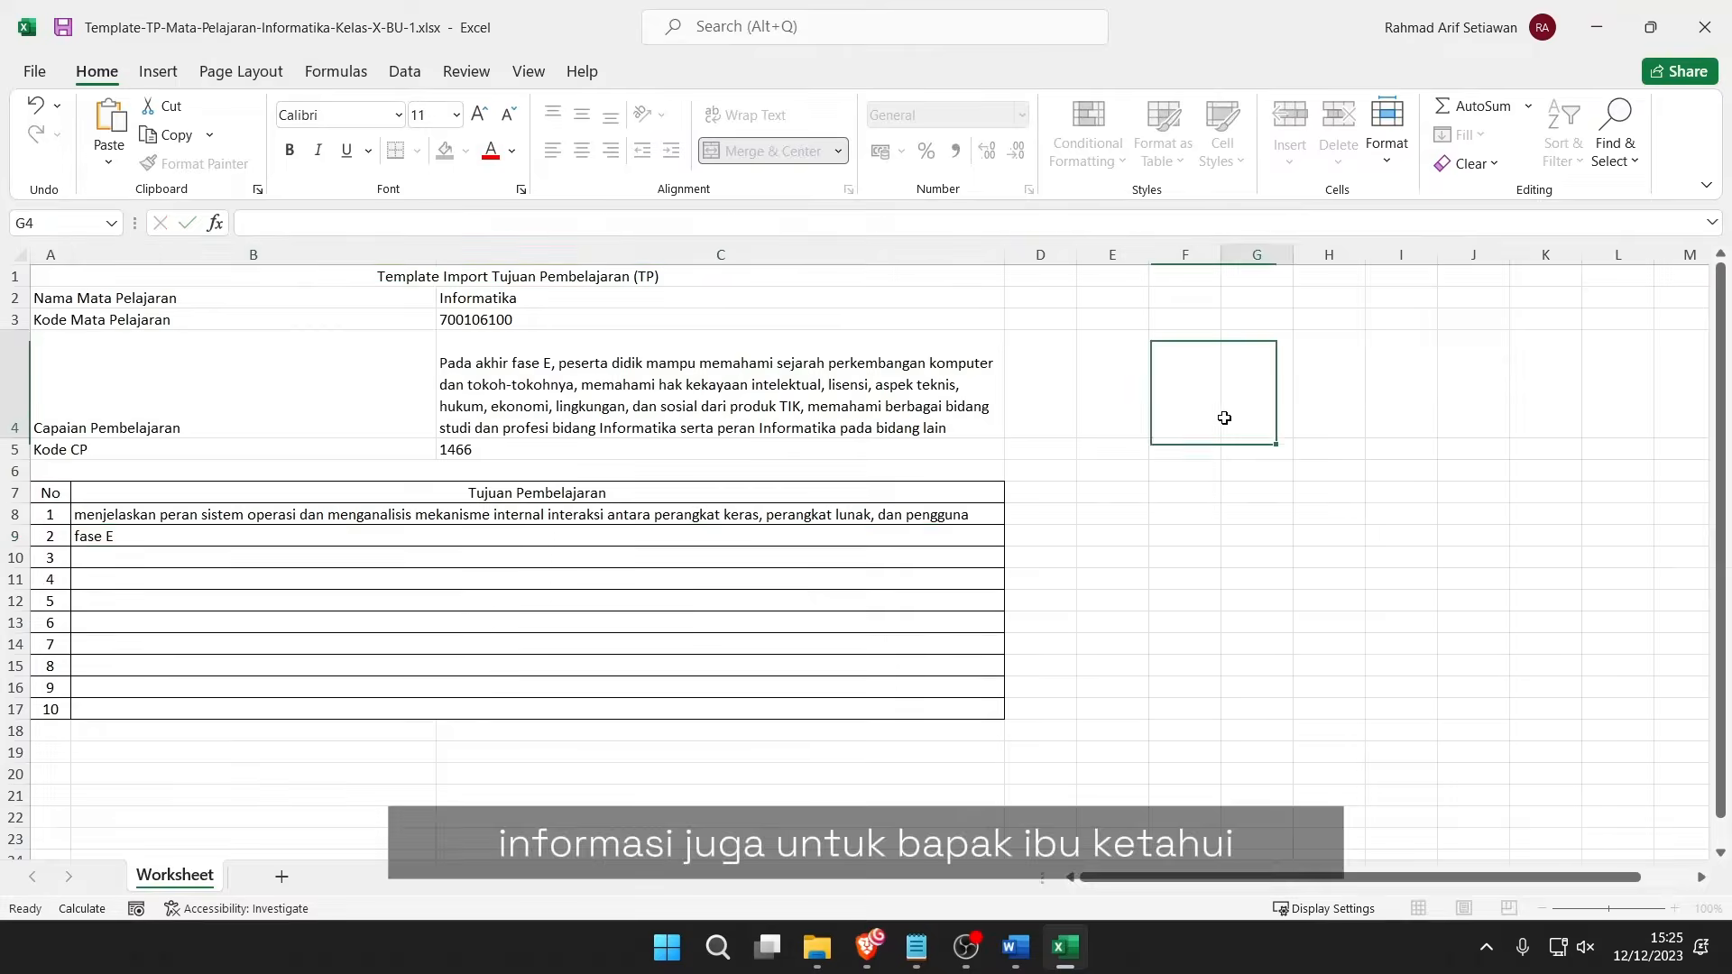
scroll(1213, 591, "down", 2)
key("alt+Tab")
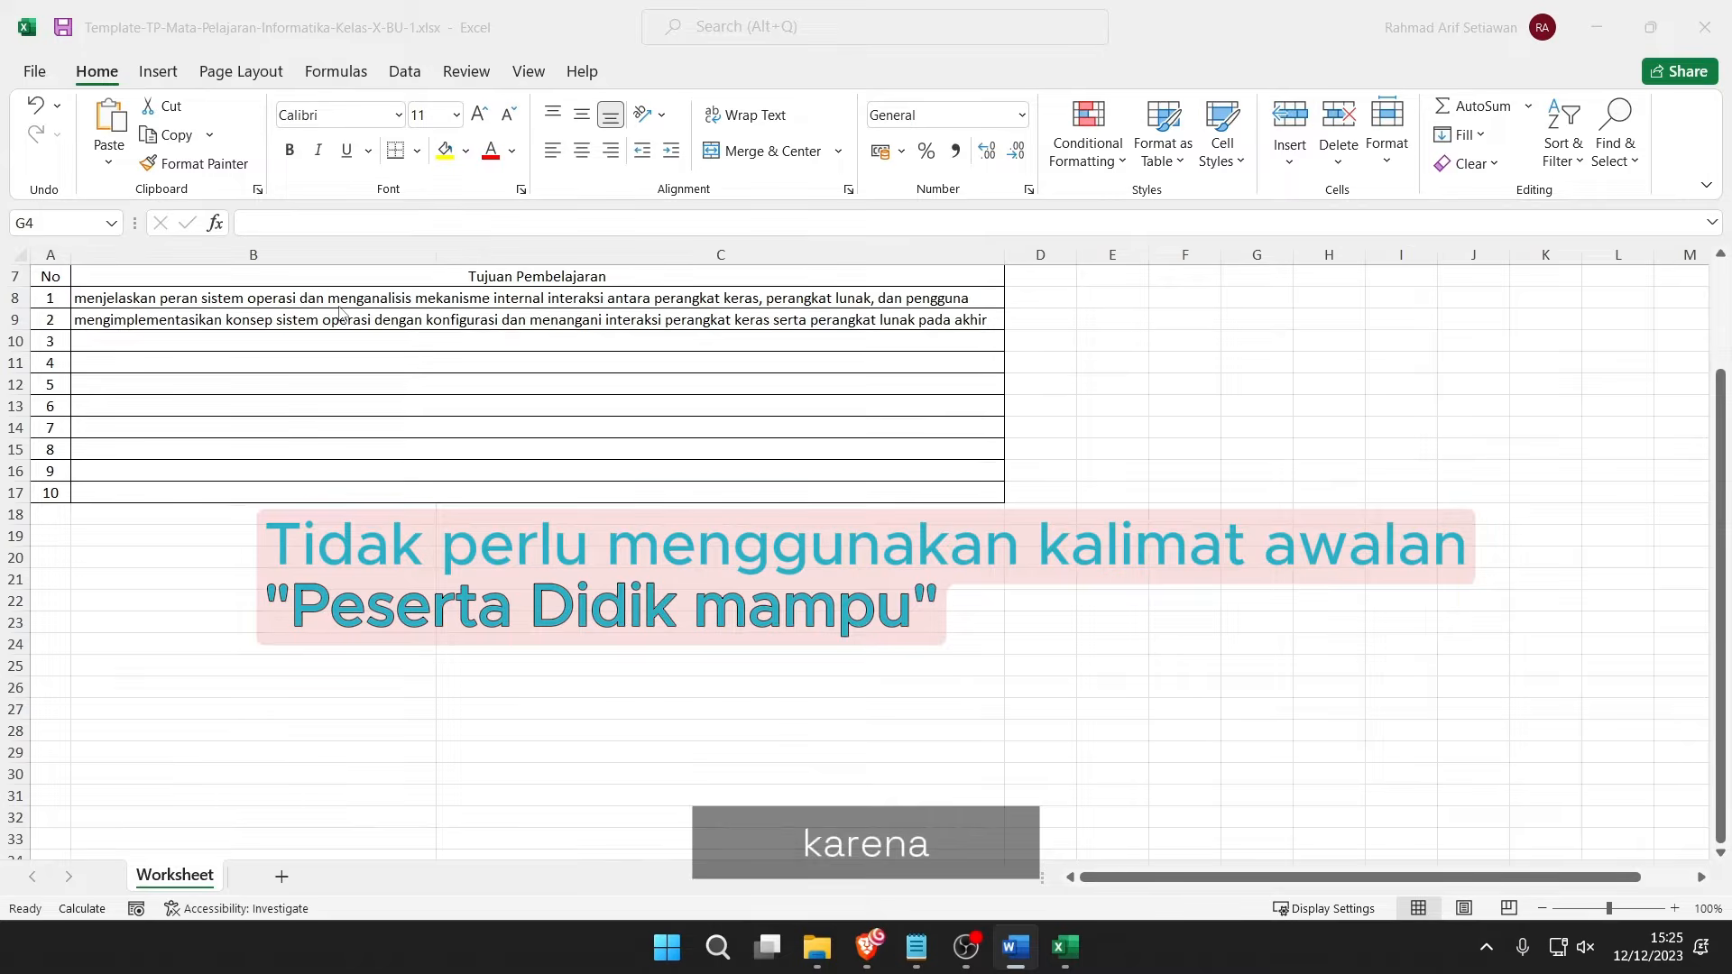
key("alt+Tab")
Revise objective 1 in B8, save the workbook, and return to e-Rapor.
left_click(80, 302)
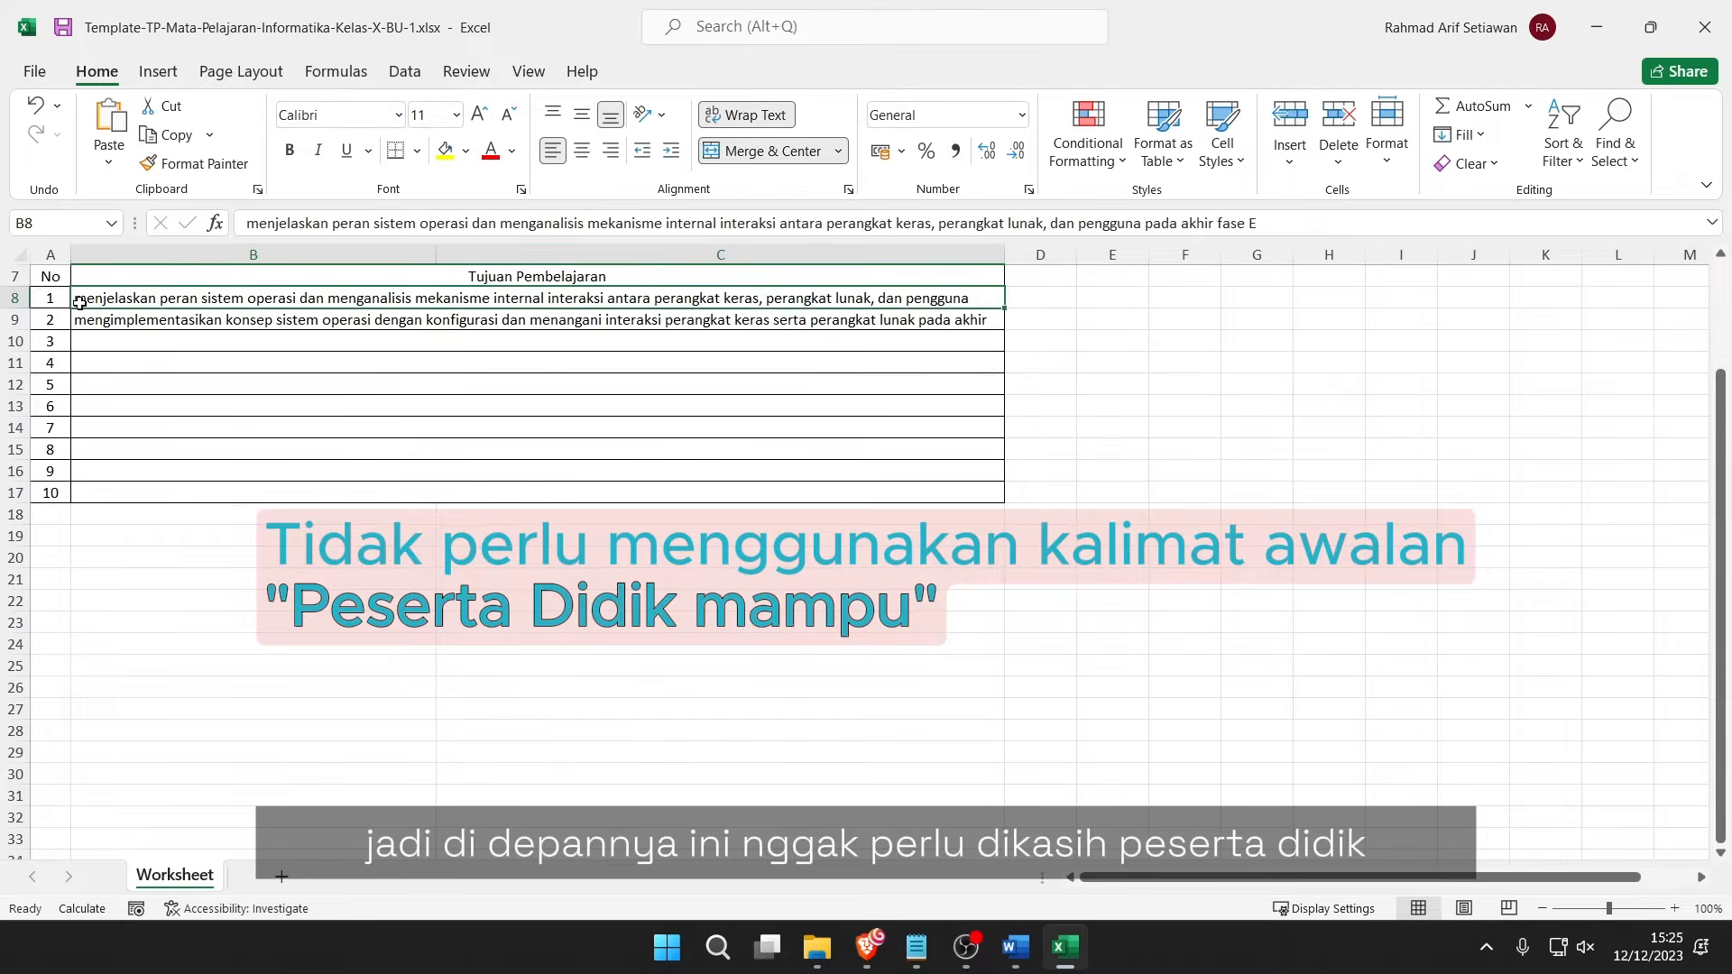
left_click(250, 228)
type("peserta didik")
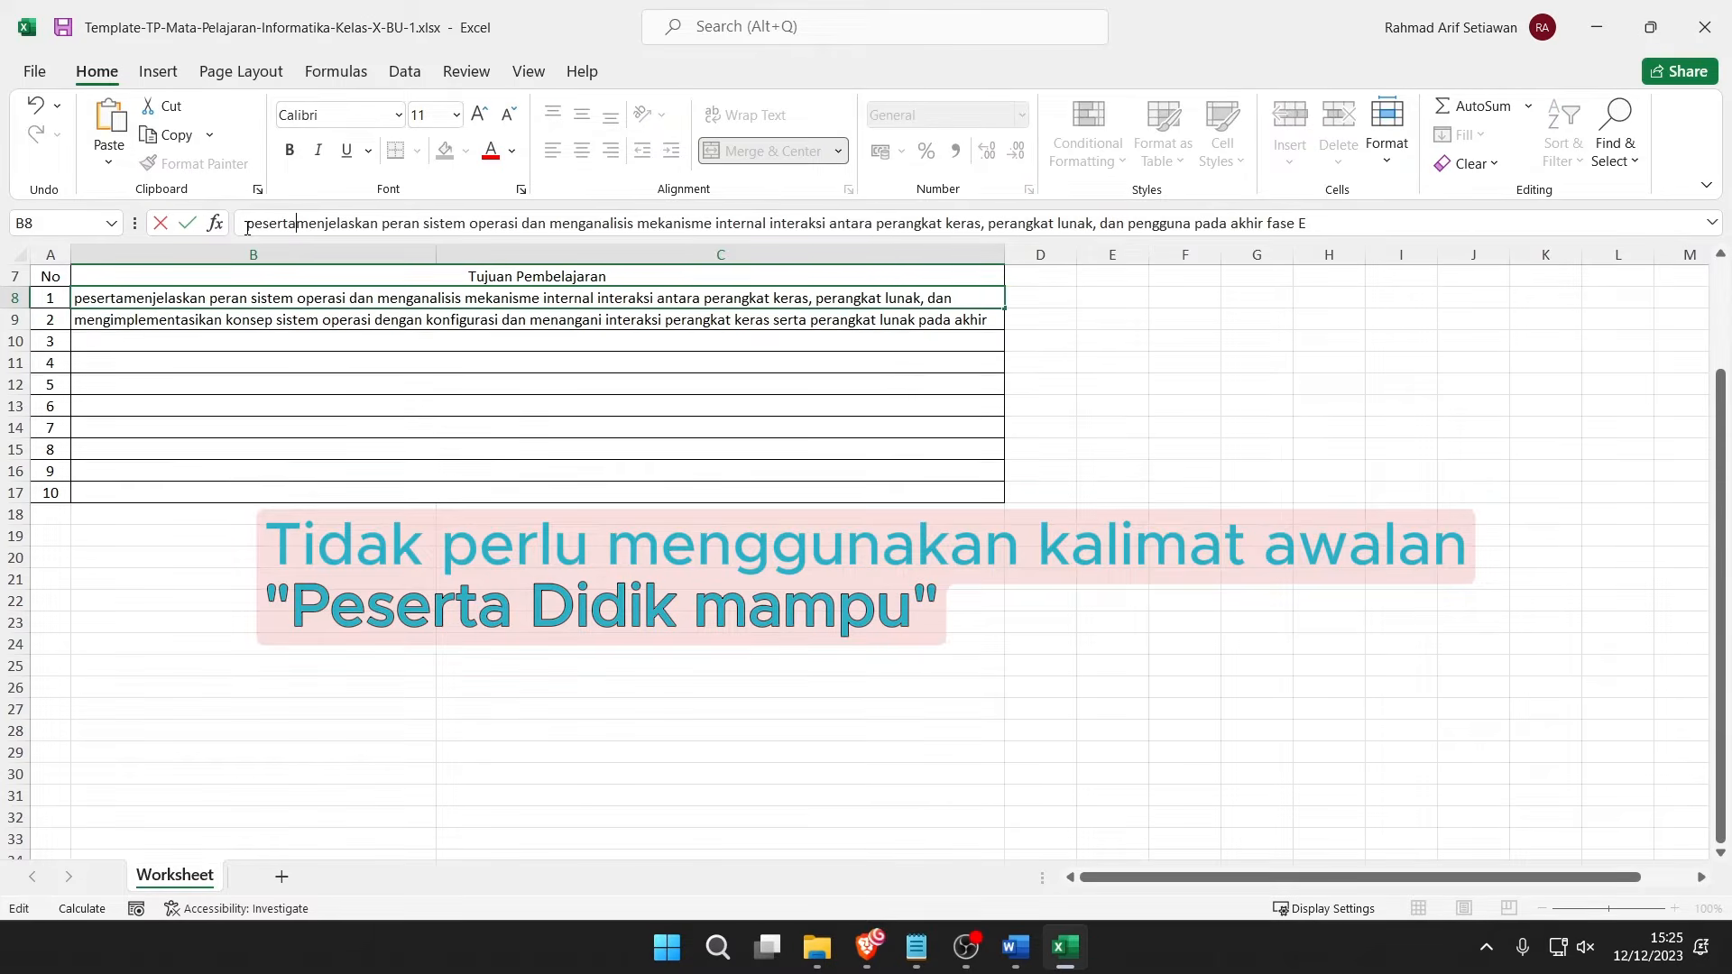
key("BackSpace")
key("BackSpace")
key("BackSpace")
key("BackSpace")
key("BackSpace")
key("BackSpace")
key("BackSpace")
key("BackSpace")
key("BackSpace")
key("BackSpace")
key("BackSpace")
key("BackSpace")
key("BackSpace")
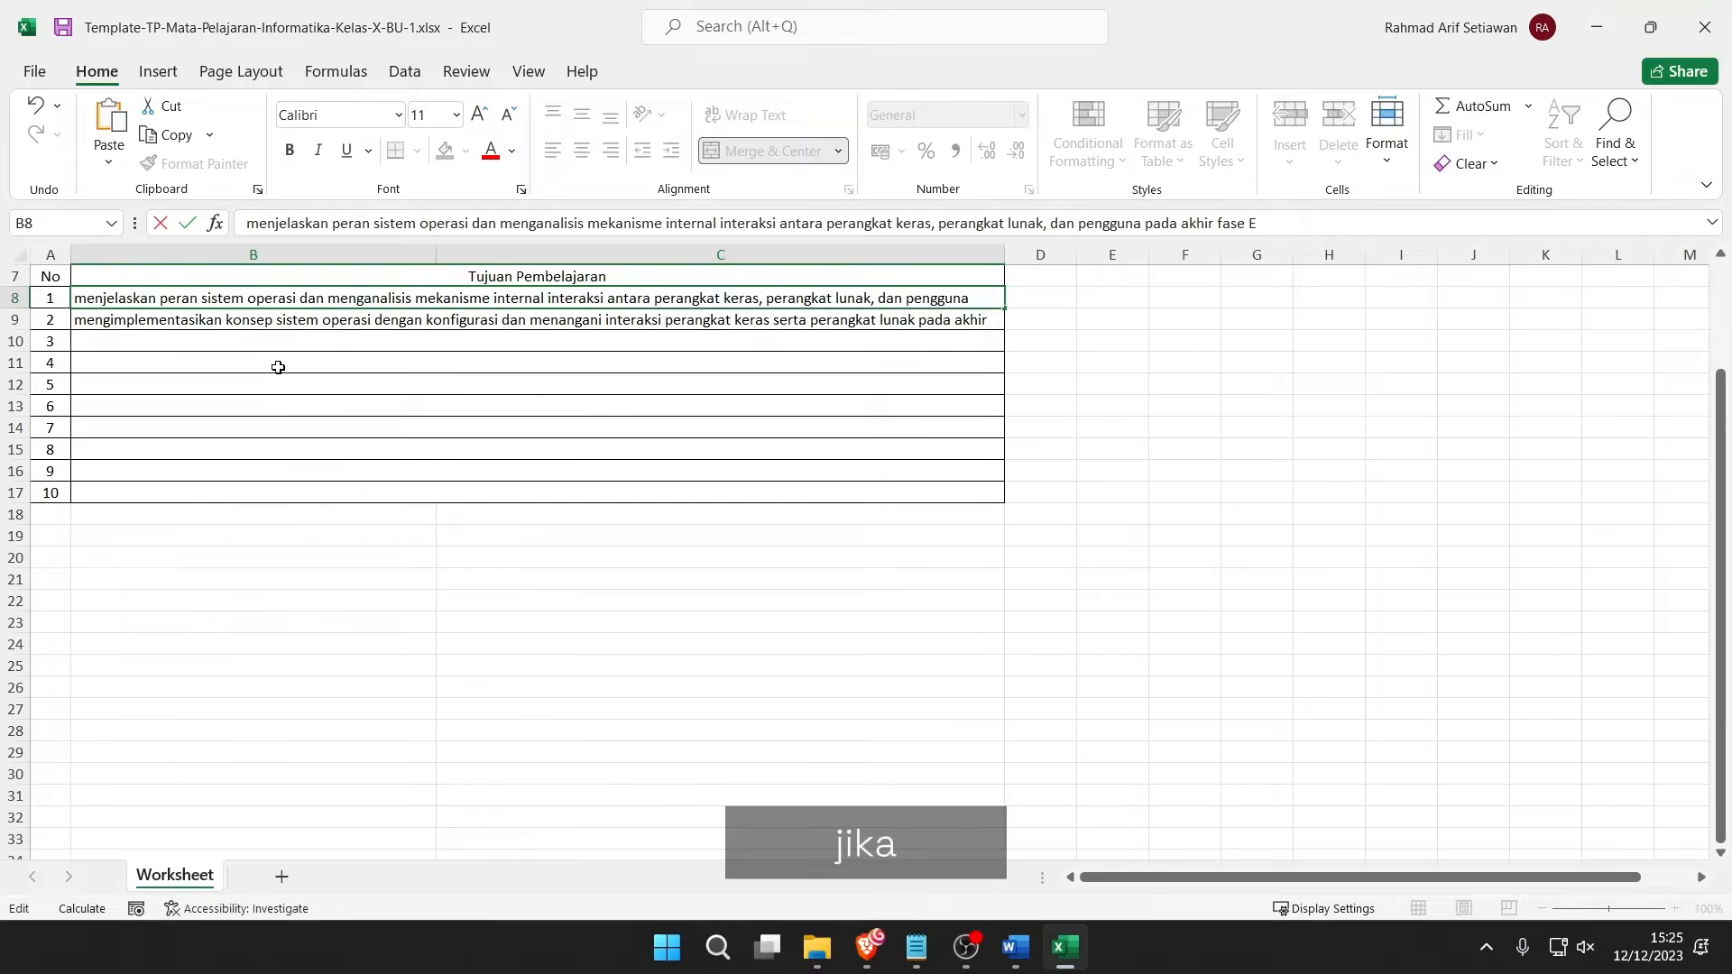
scroll(279, 367, "up", 2)
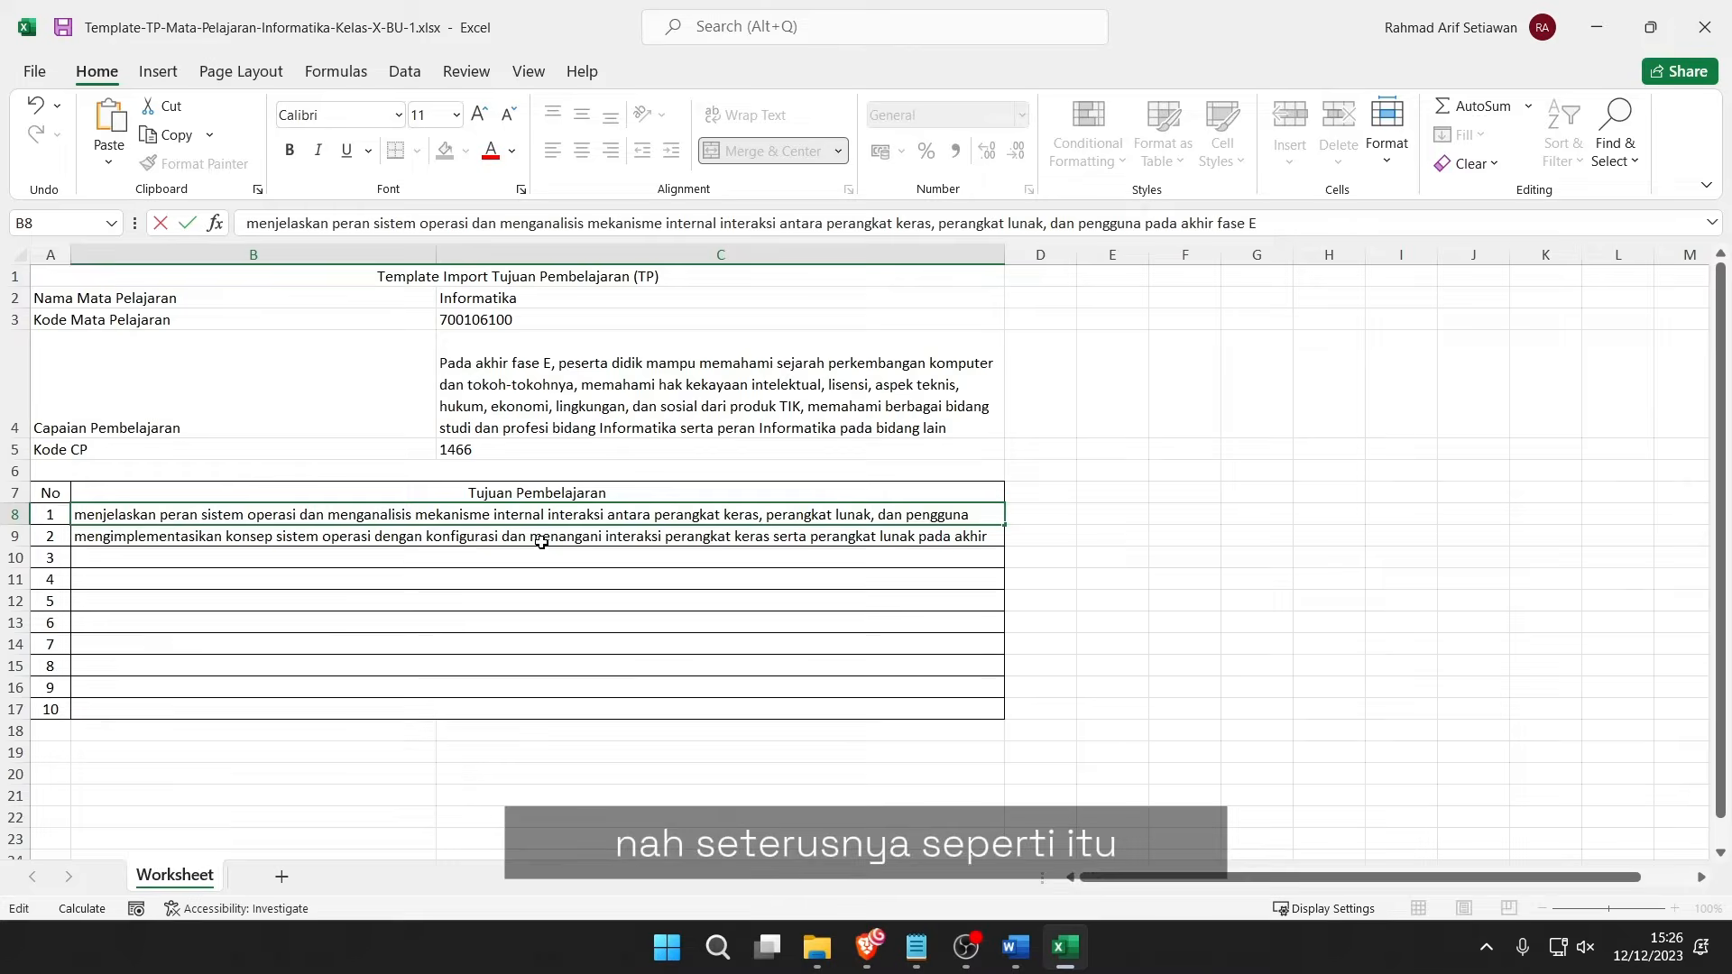
left_click(1049, 433)
left_click(62, 28)
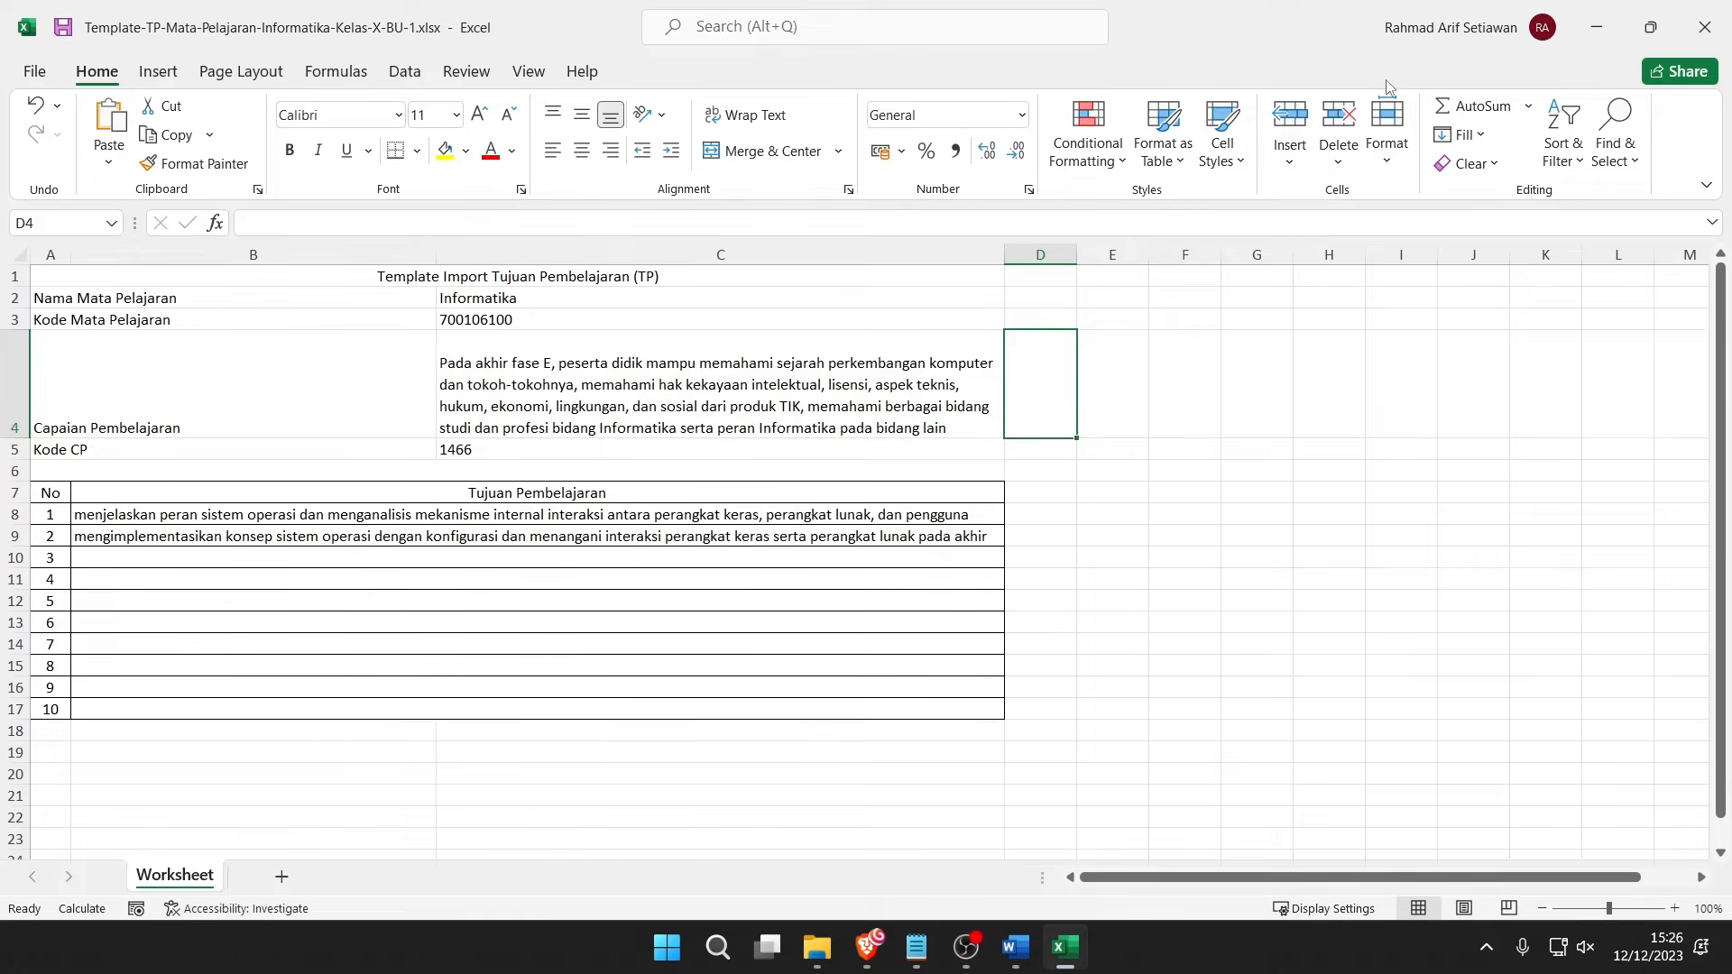
left_click(1596, 27)
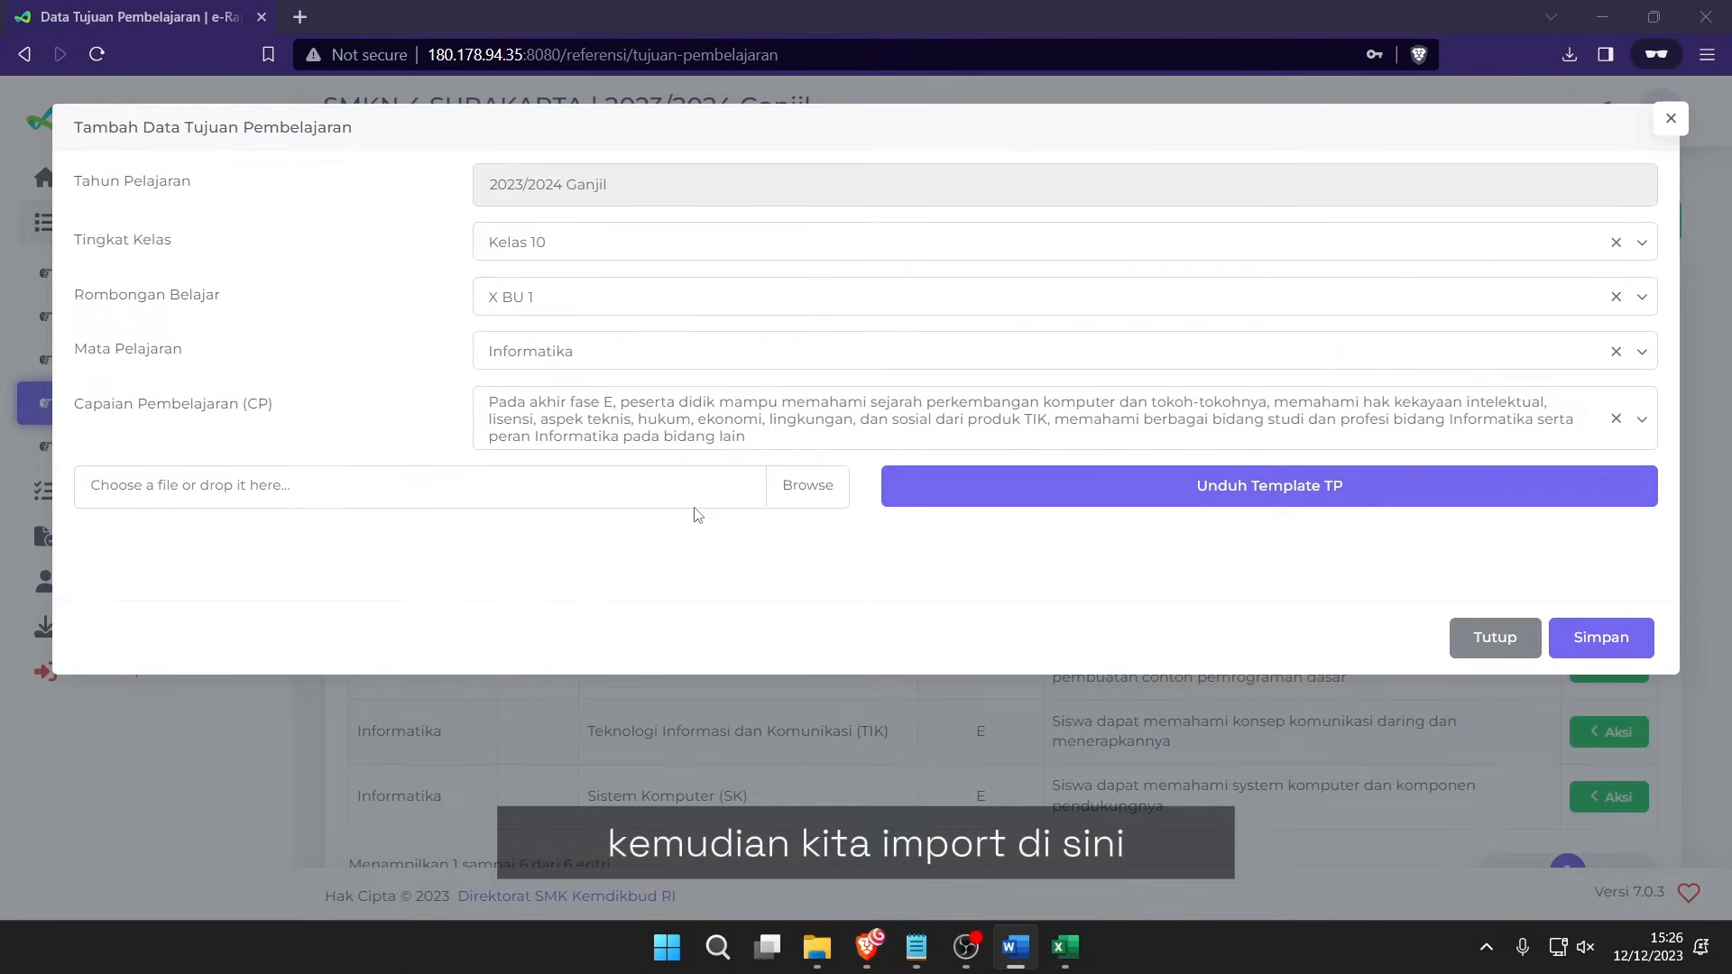
Reopen Tambah Data and select Kelas 10, X BU 1, Informatika and the first CP.
left_click(756, 495)
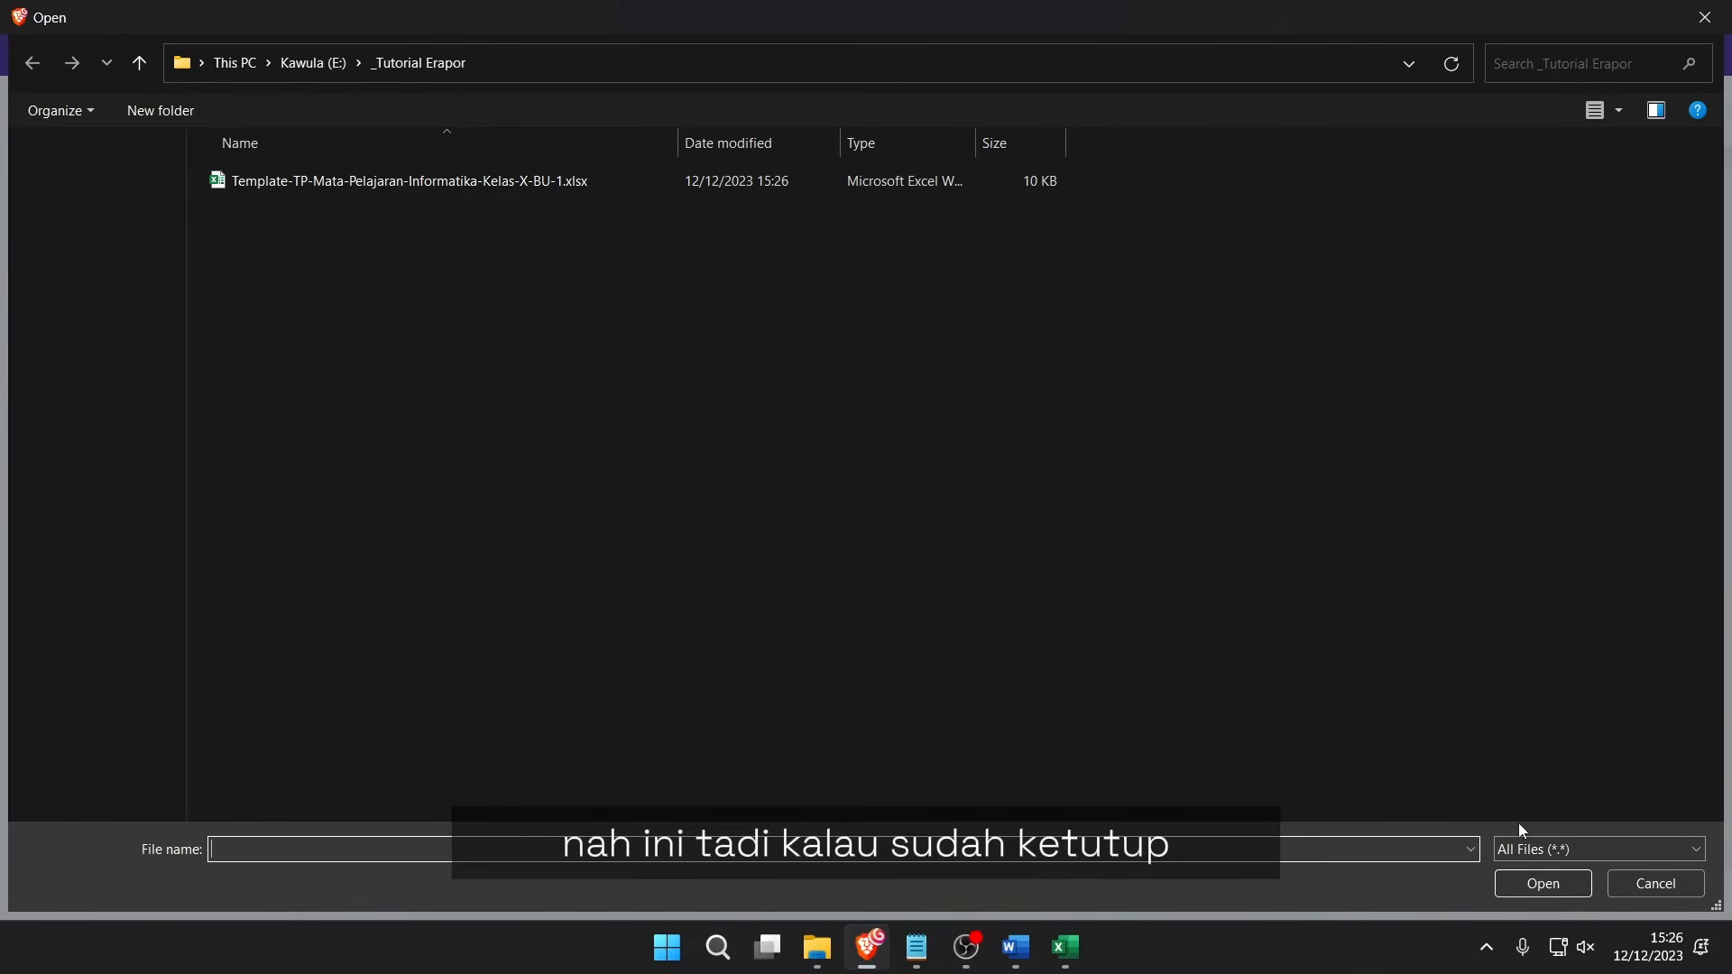
left_click(1650, 885)
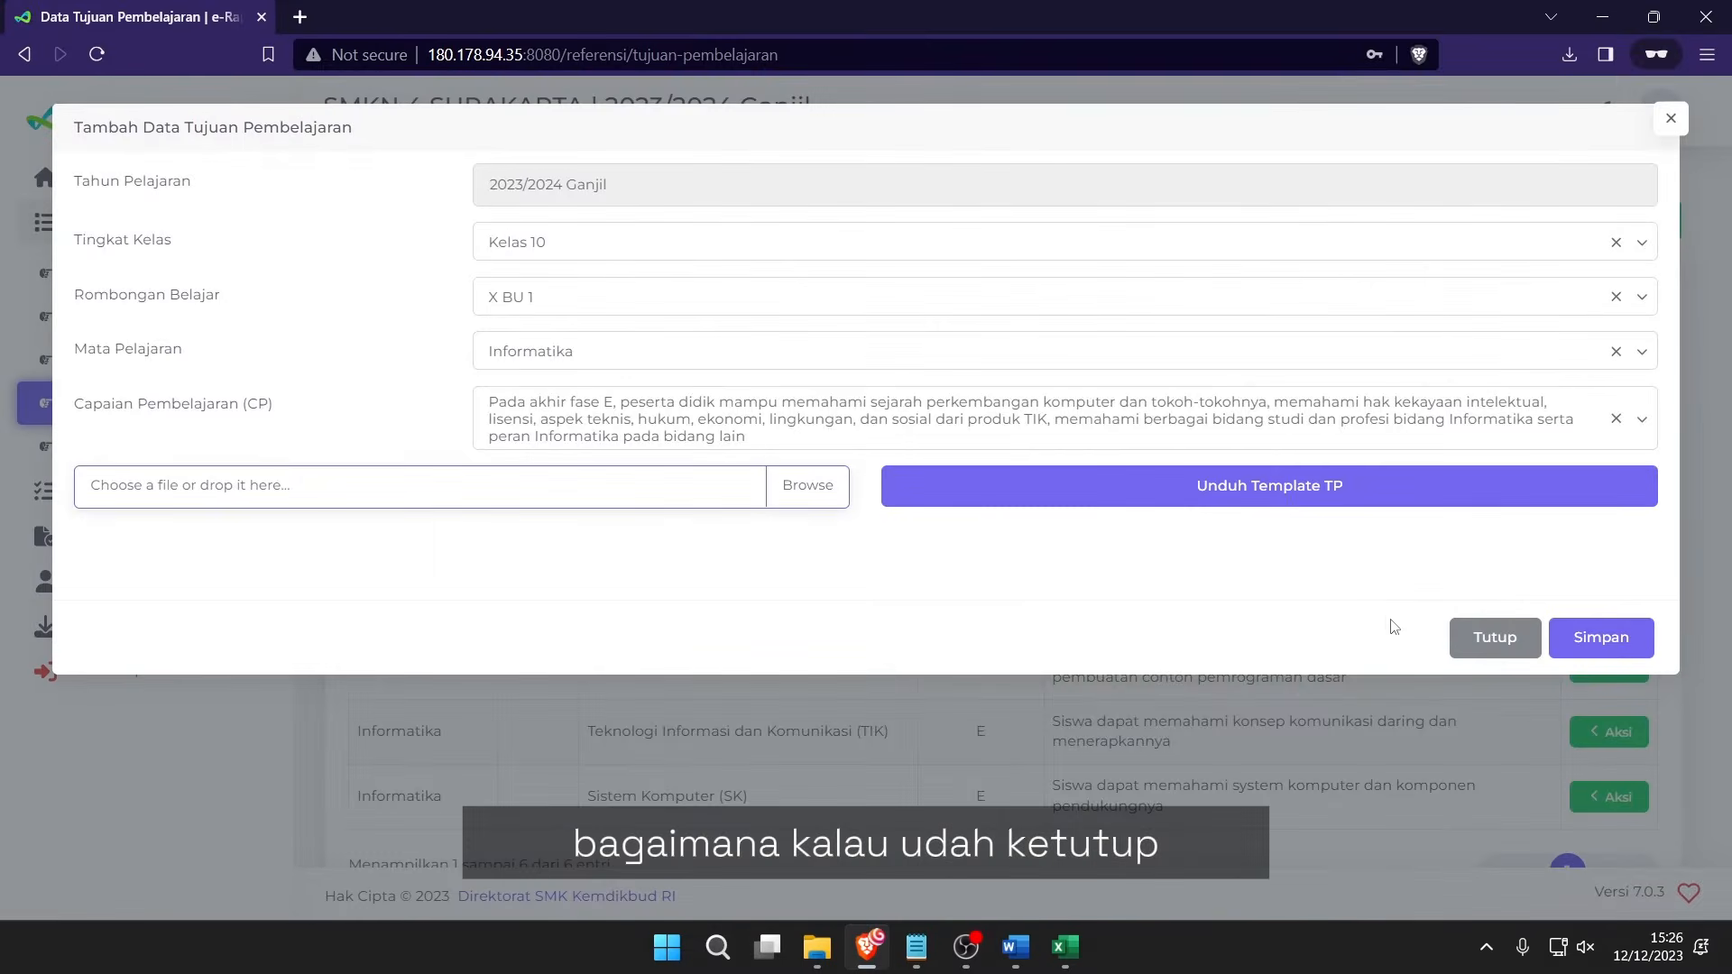
left_click(1494, 638)
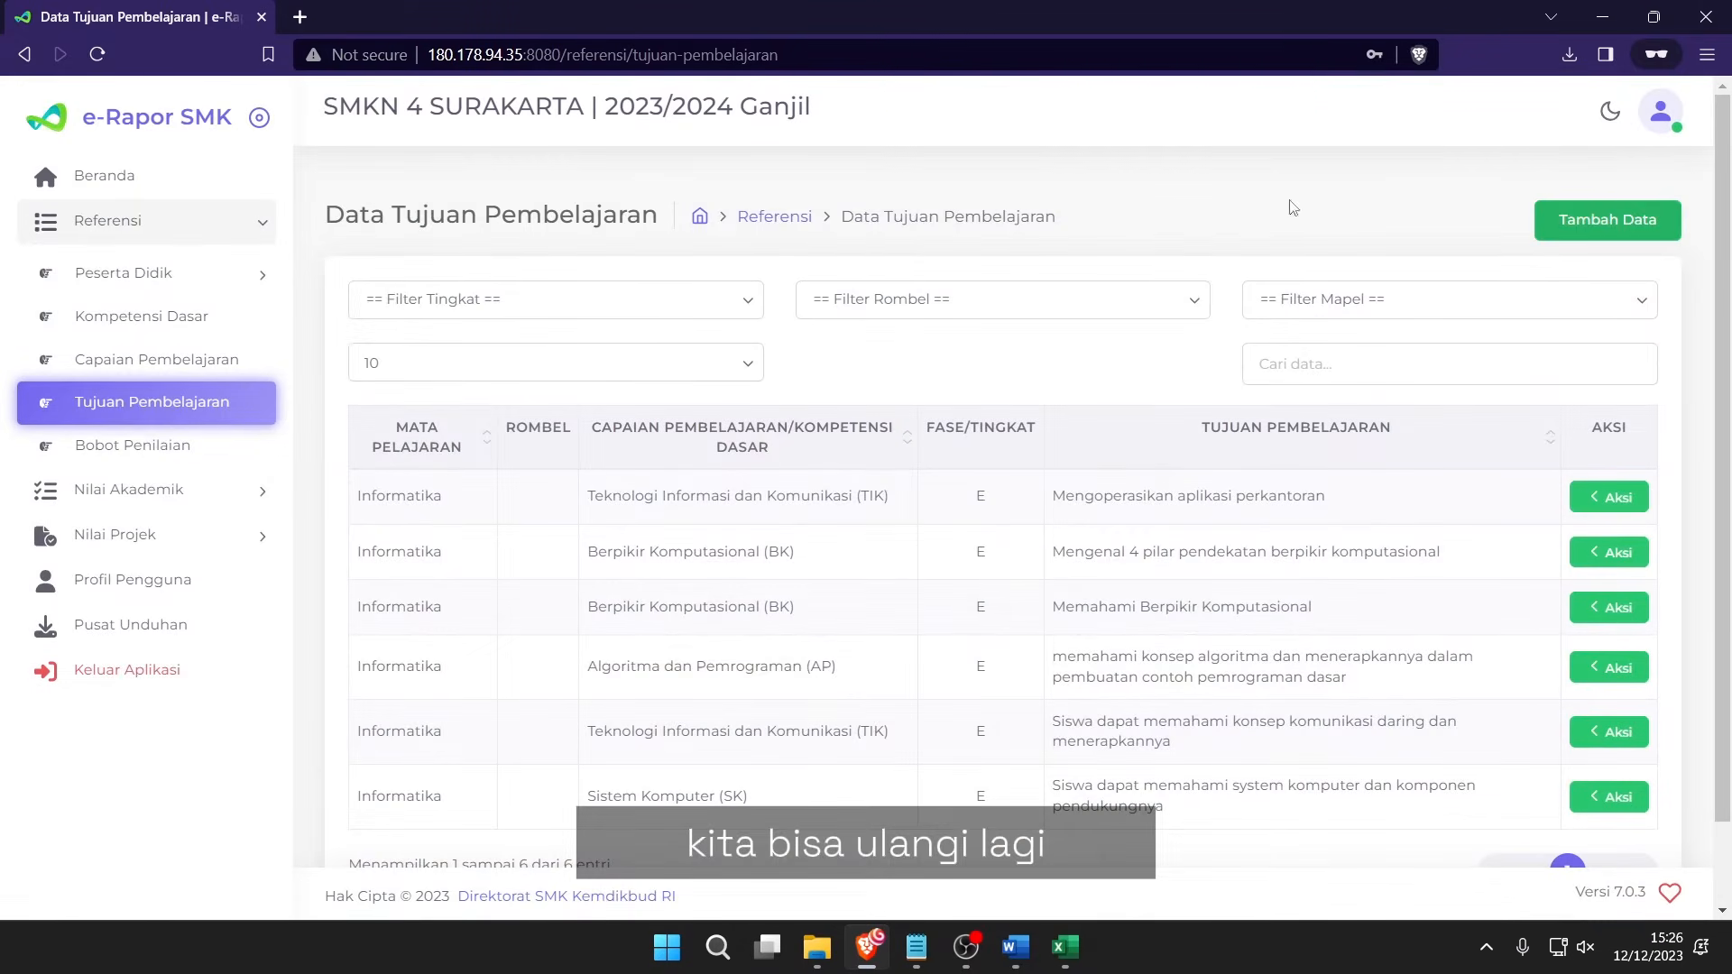
left_click(1608, 219)
left_click(568, 240)
left_click(542, 296)
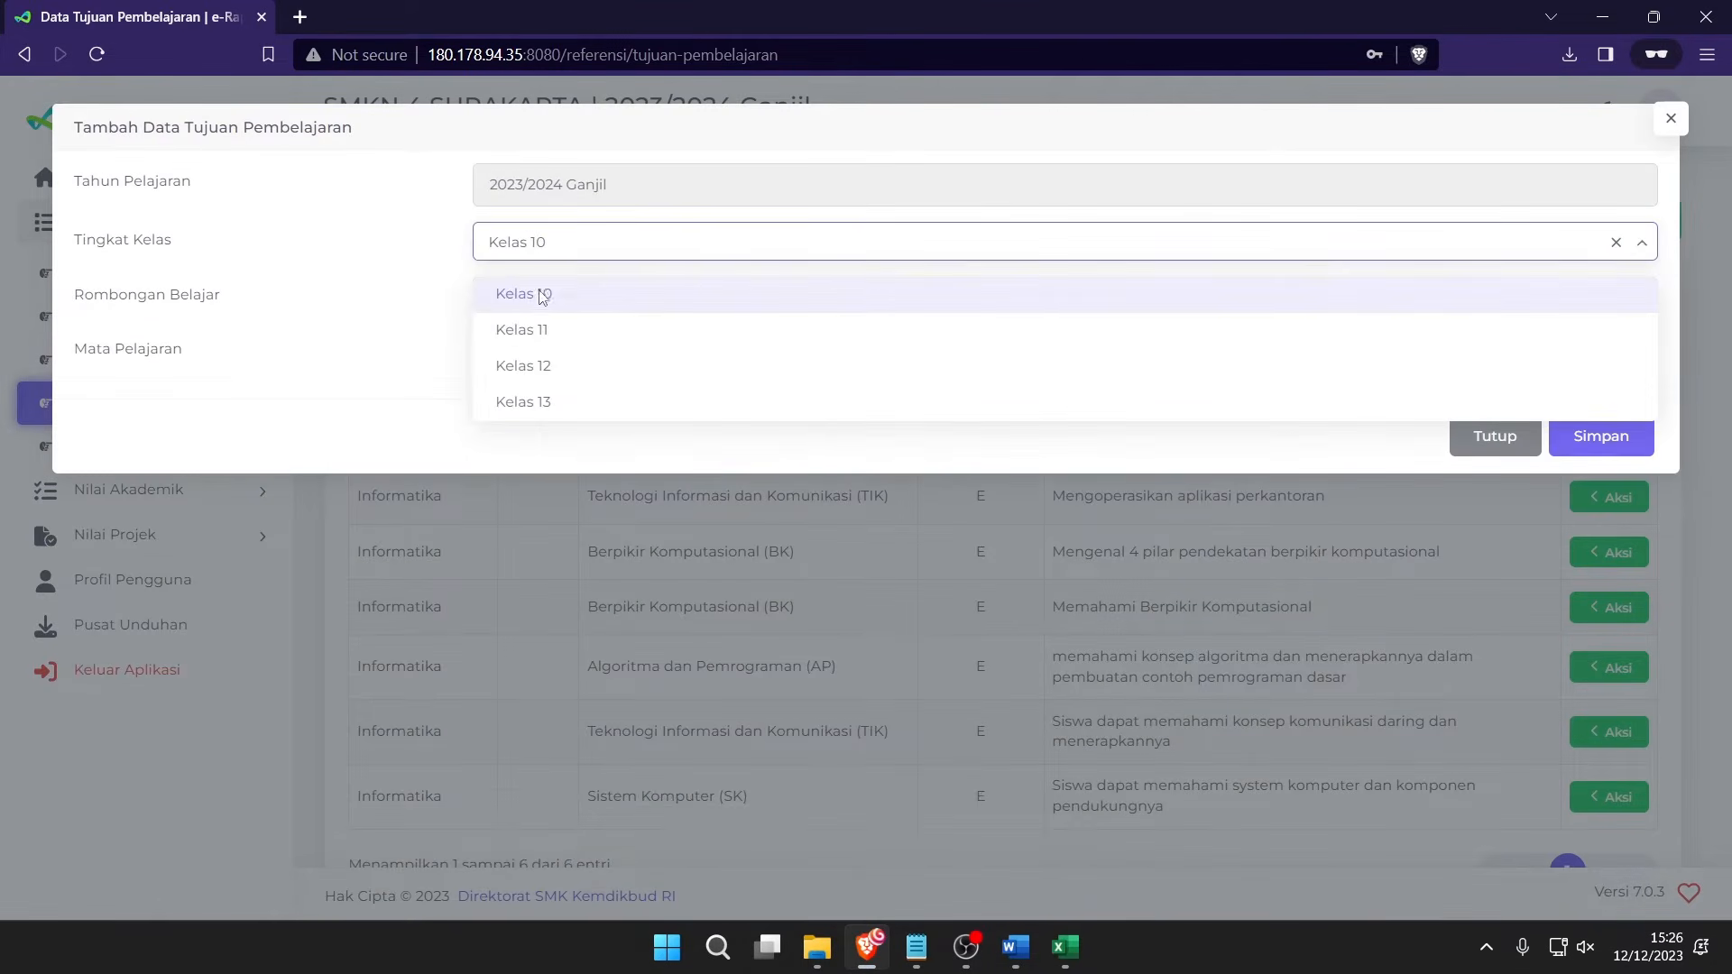
left_click(555, 297)
left_click(557, 352)
left_click(569, 351)
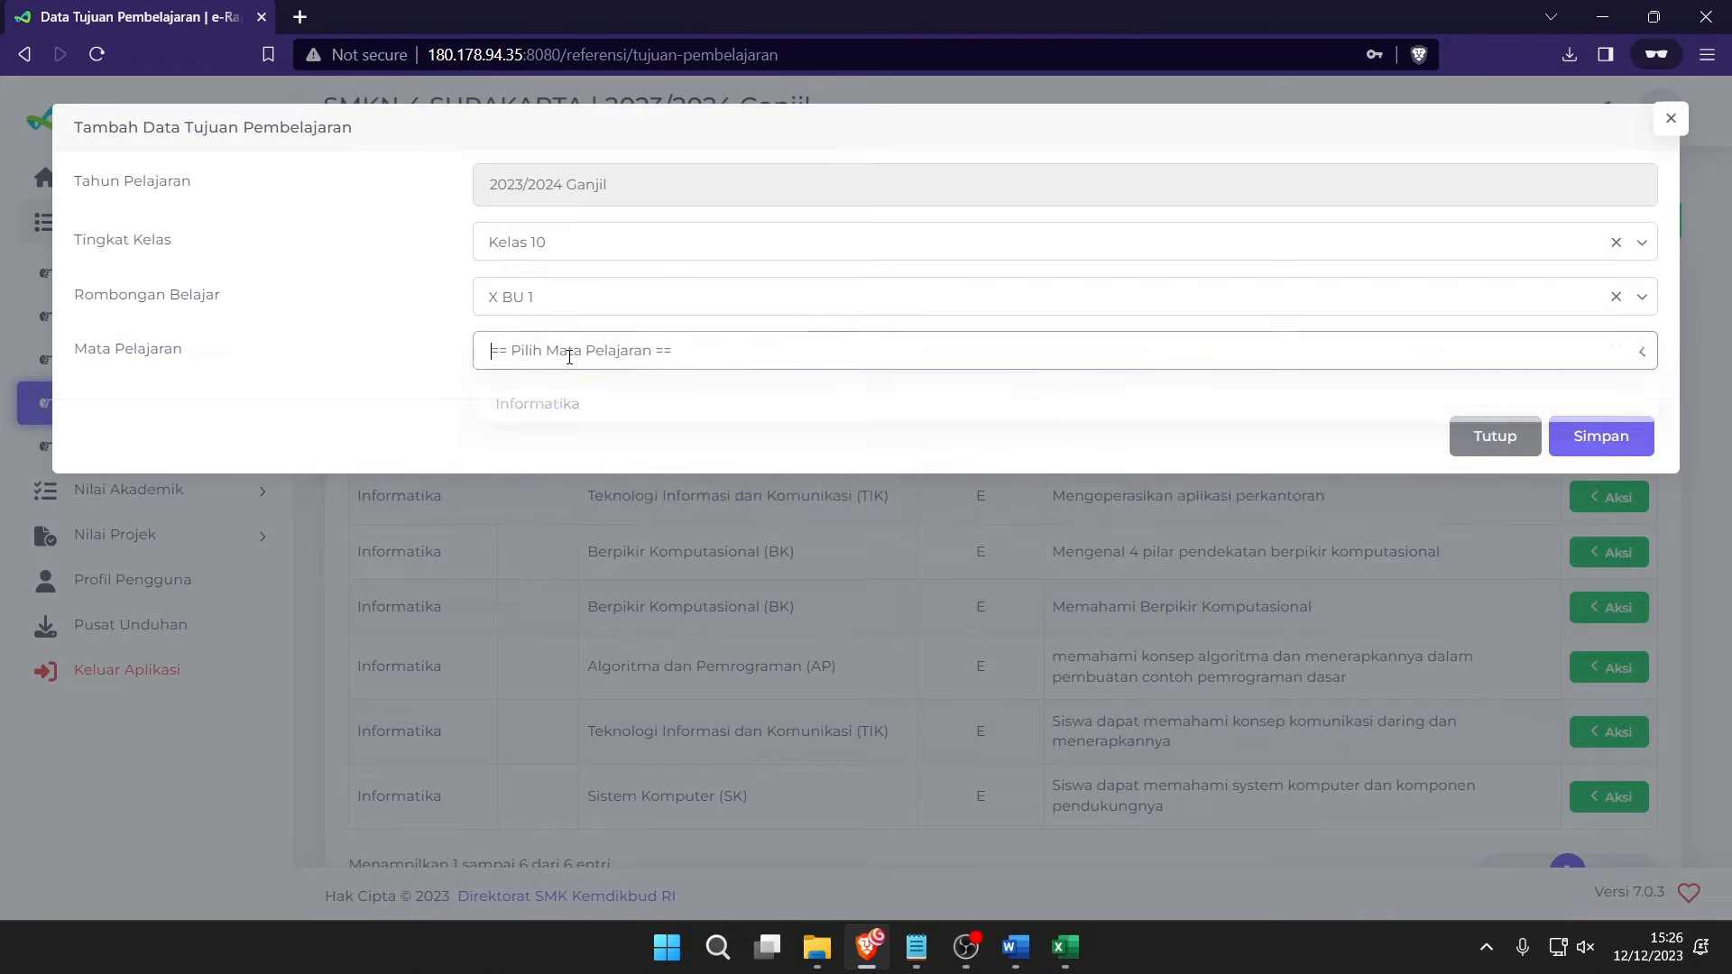
left_click(539, 403)
left_click(506, 403)
left_click(607, 478)
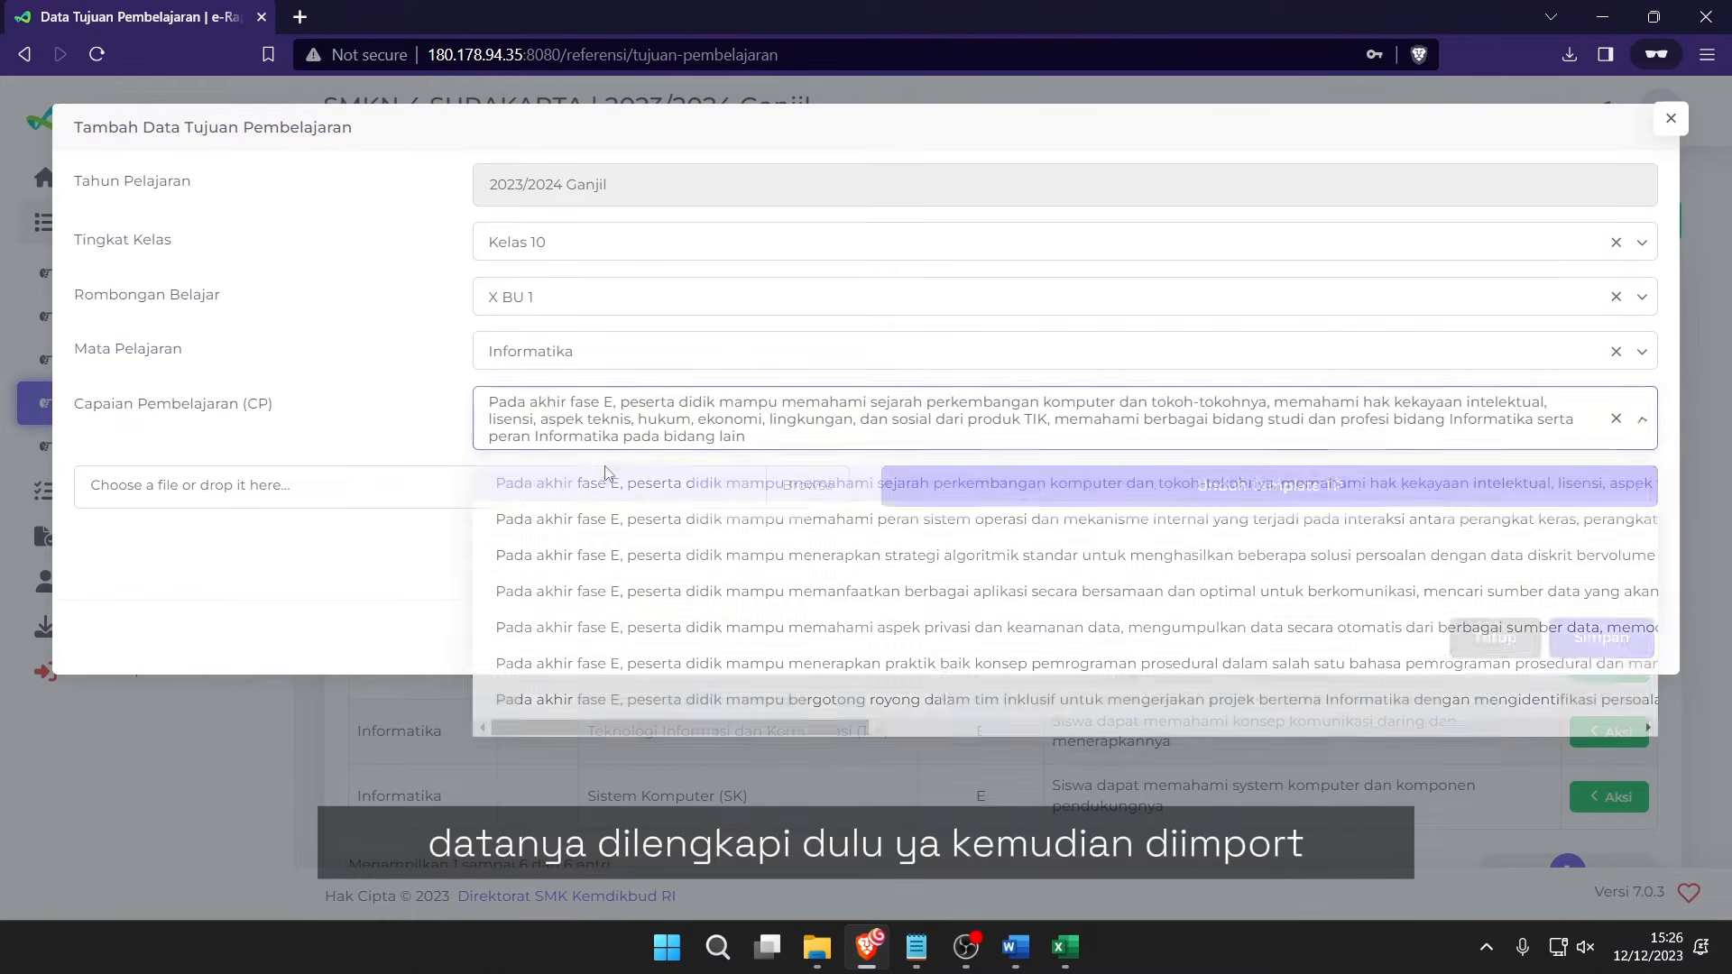
Upload the filled Informatika X BU 1 TP template and save the imported objectives.
left_click(407, 490)
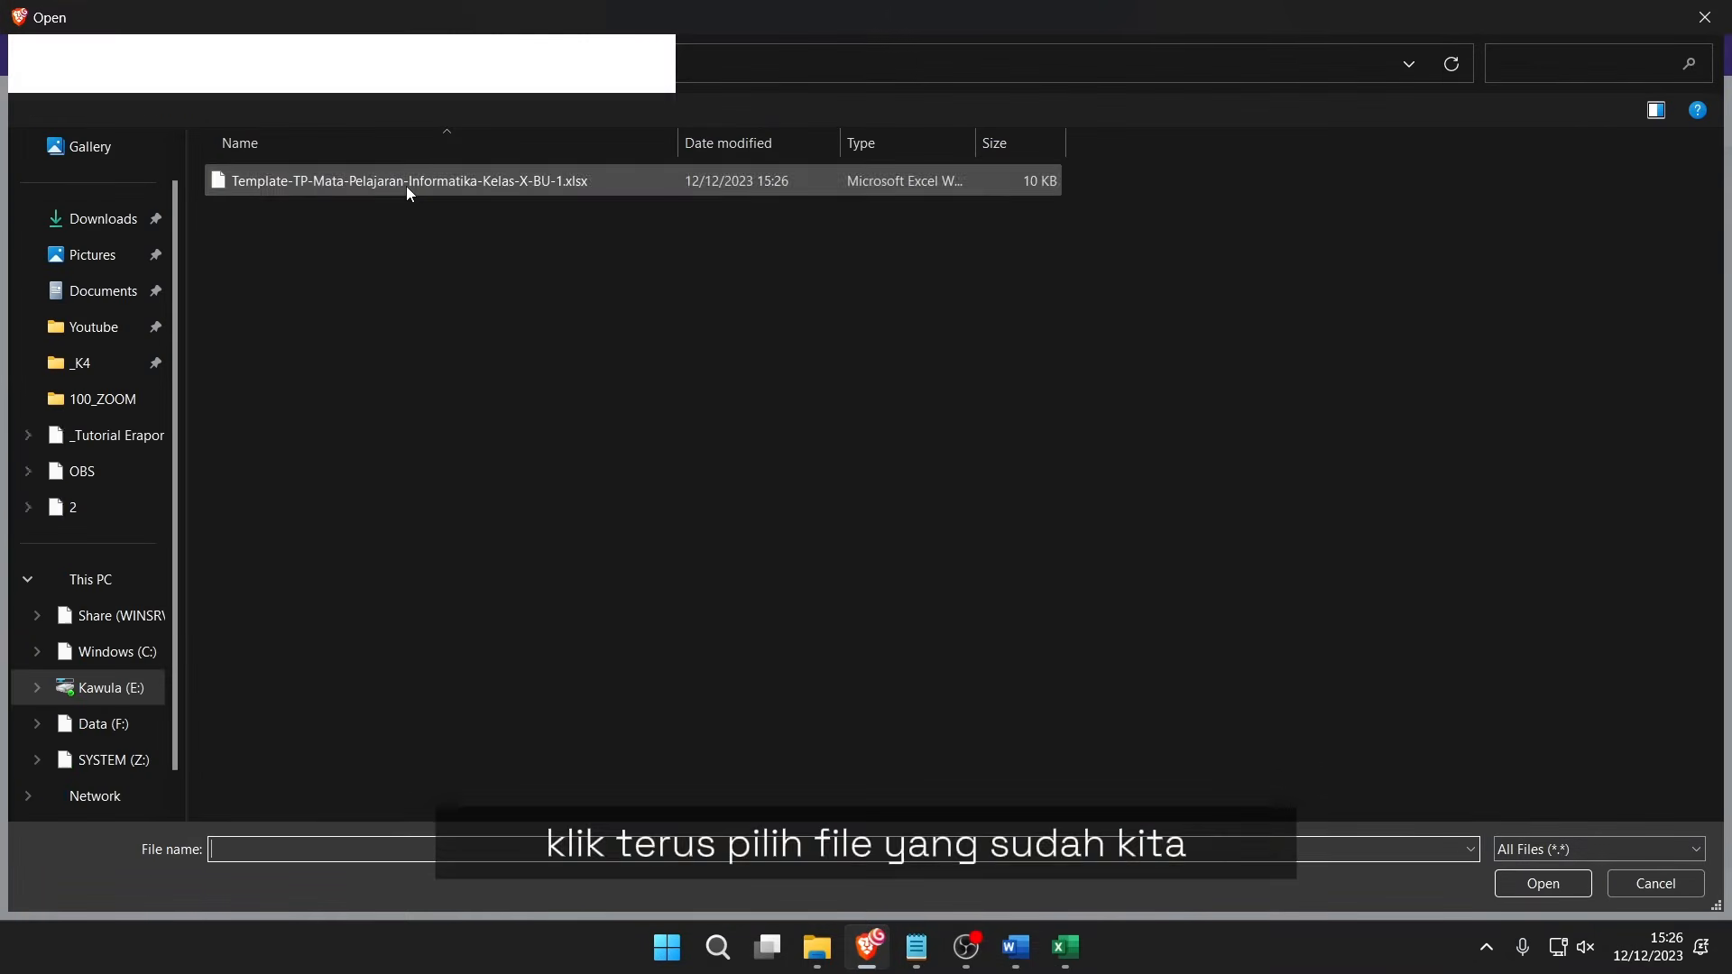
double_click(406, 186)
left_click(1601, 637)
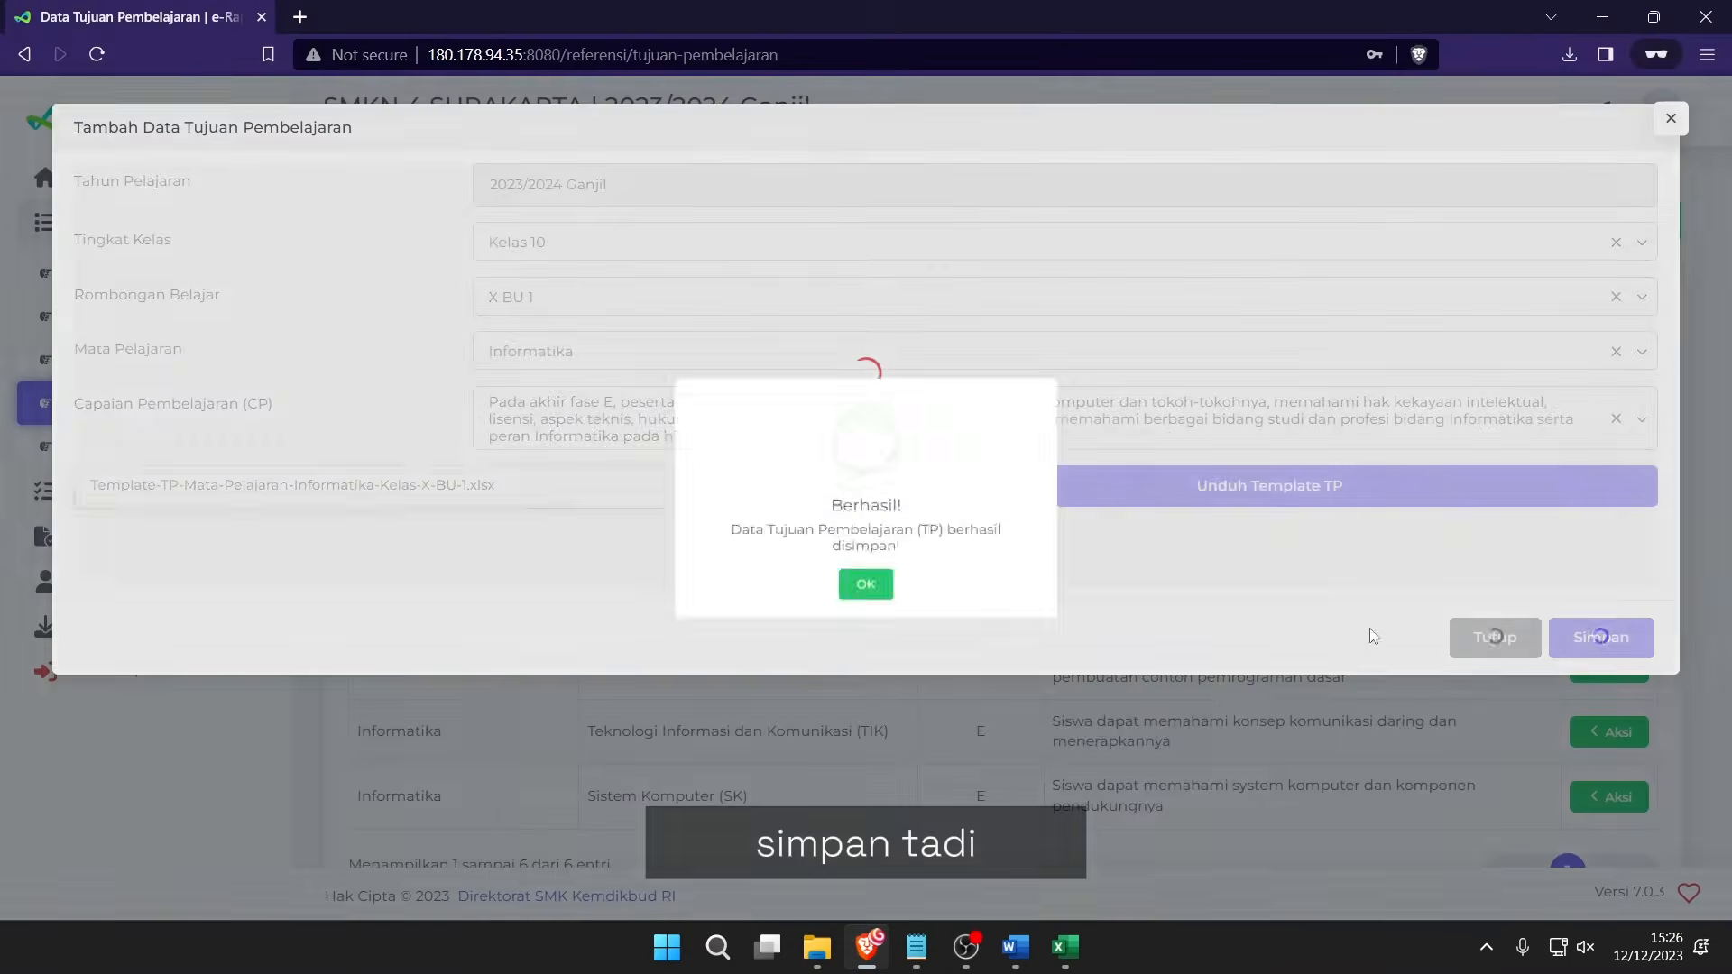
left_click(880, 606)
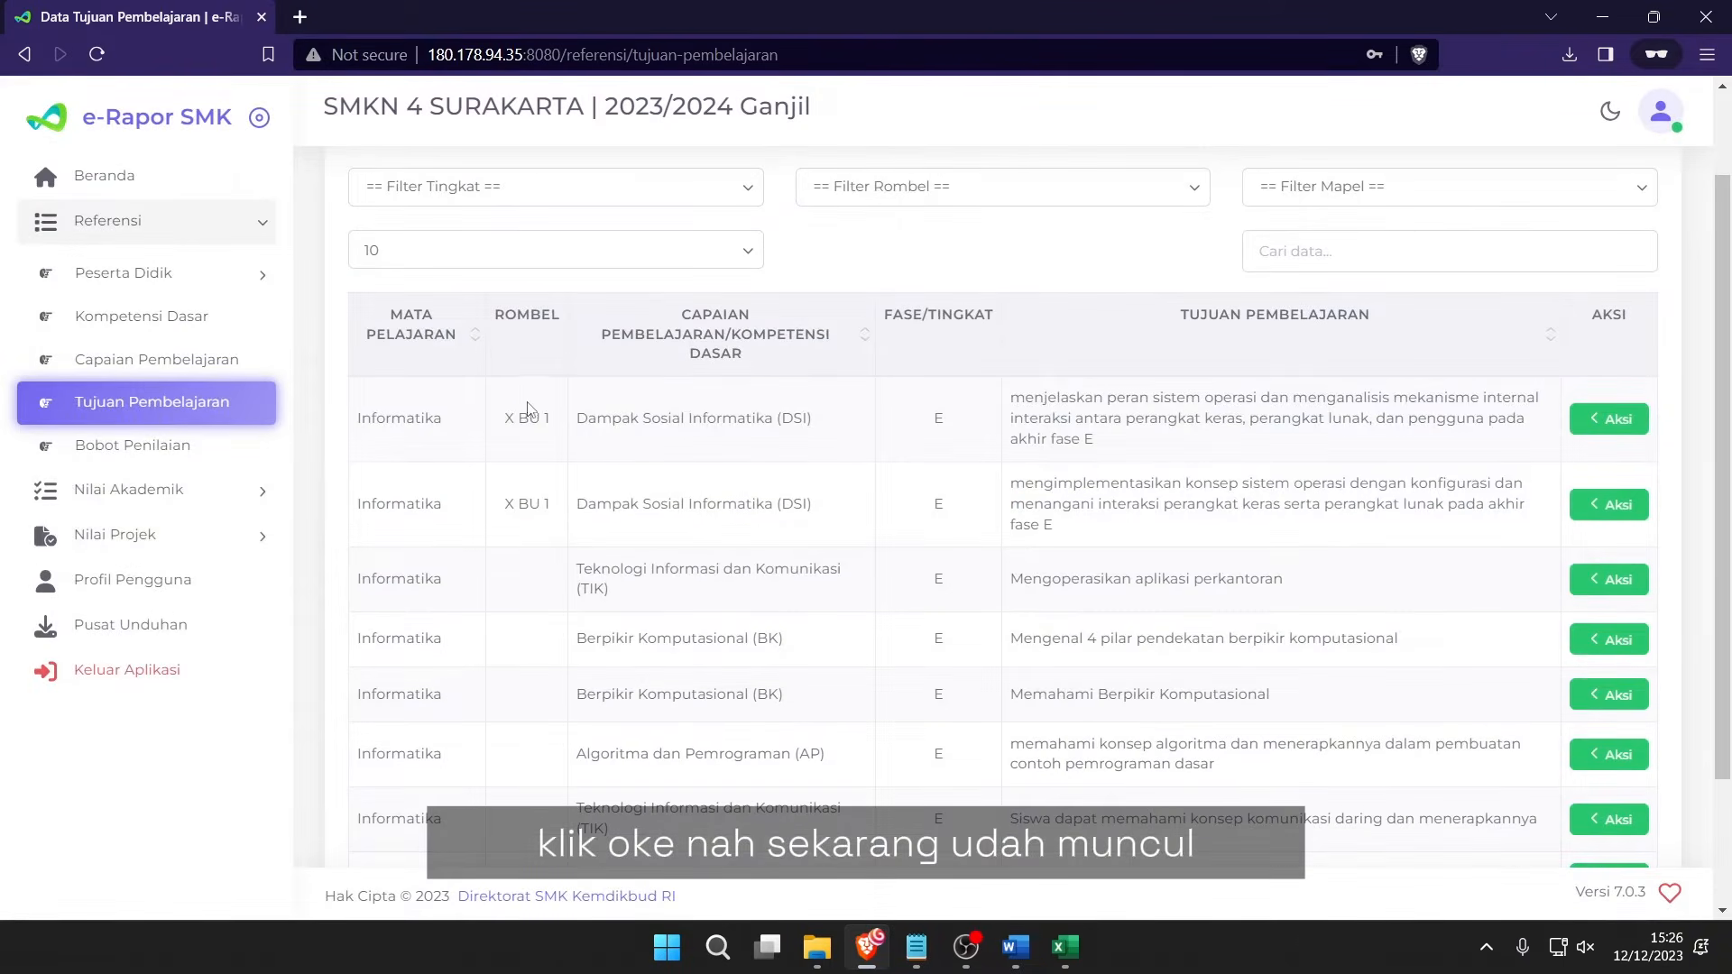
left_click_drag(520, 412, 1193, 530)
left_click(1242, 526)
key("alt+Tab")
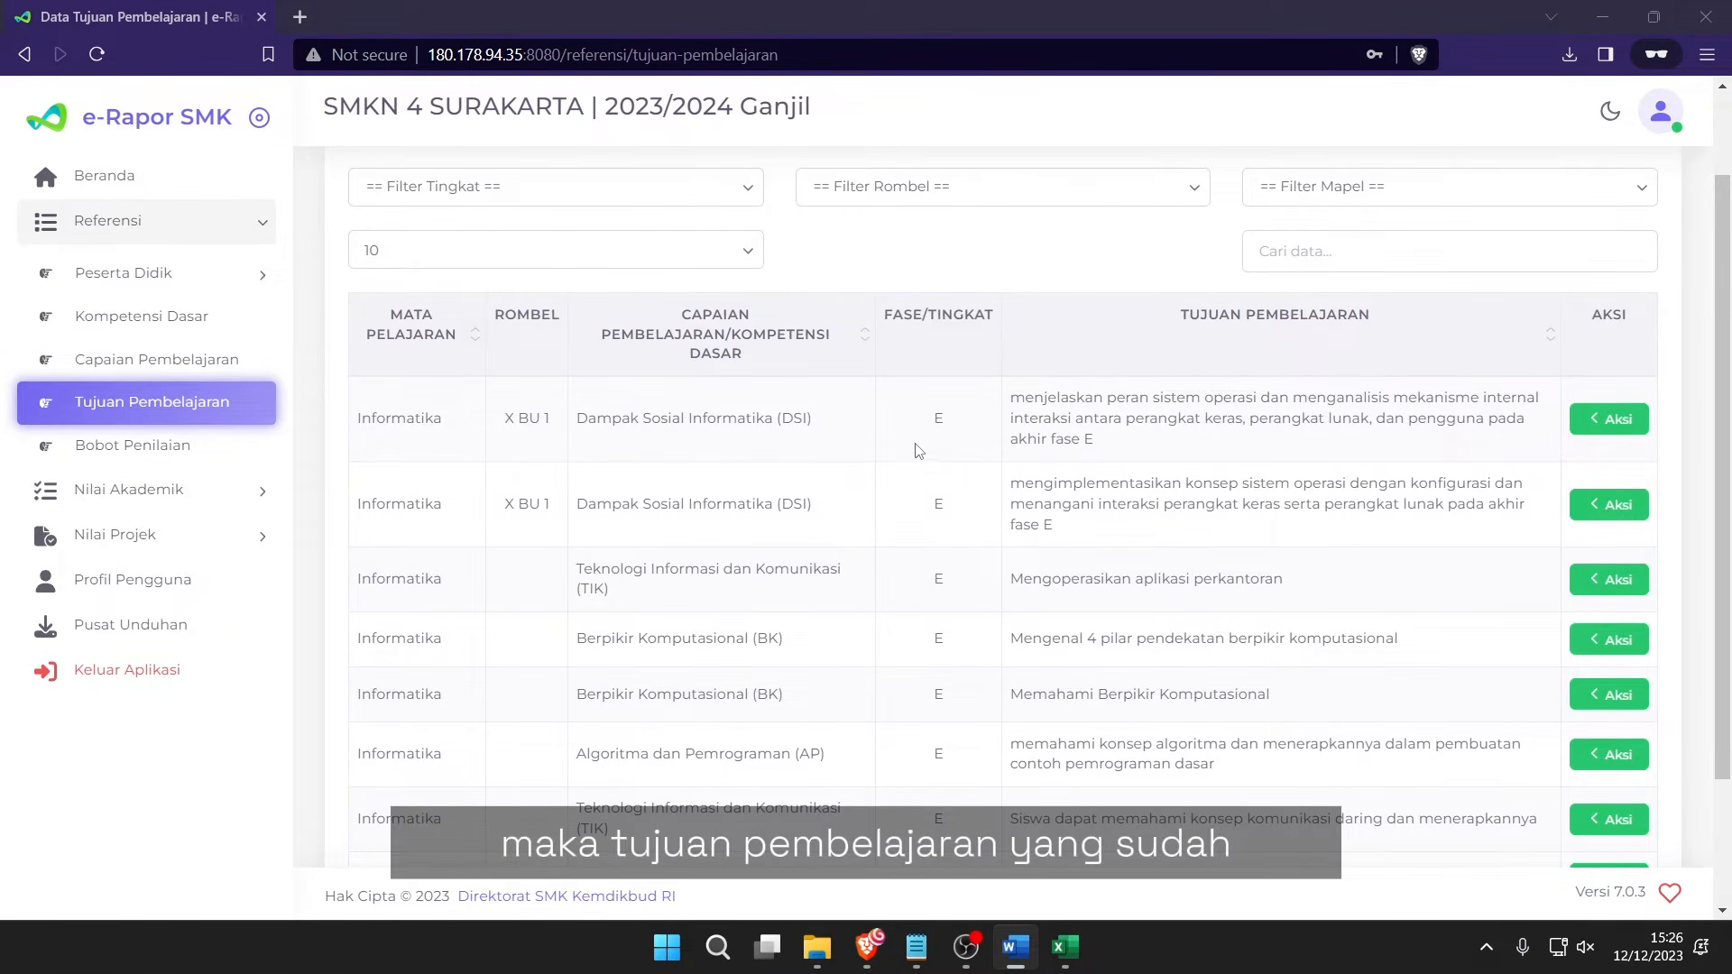
left_click_drag(722, 418, 1150, 690)
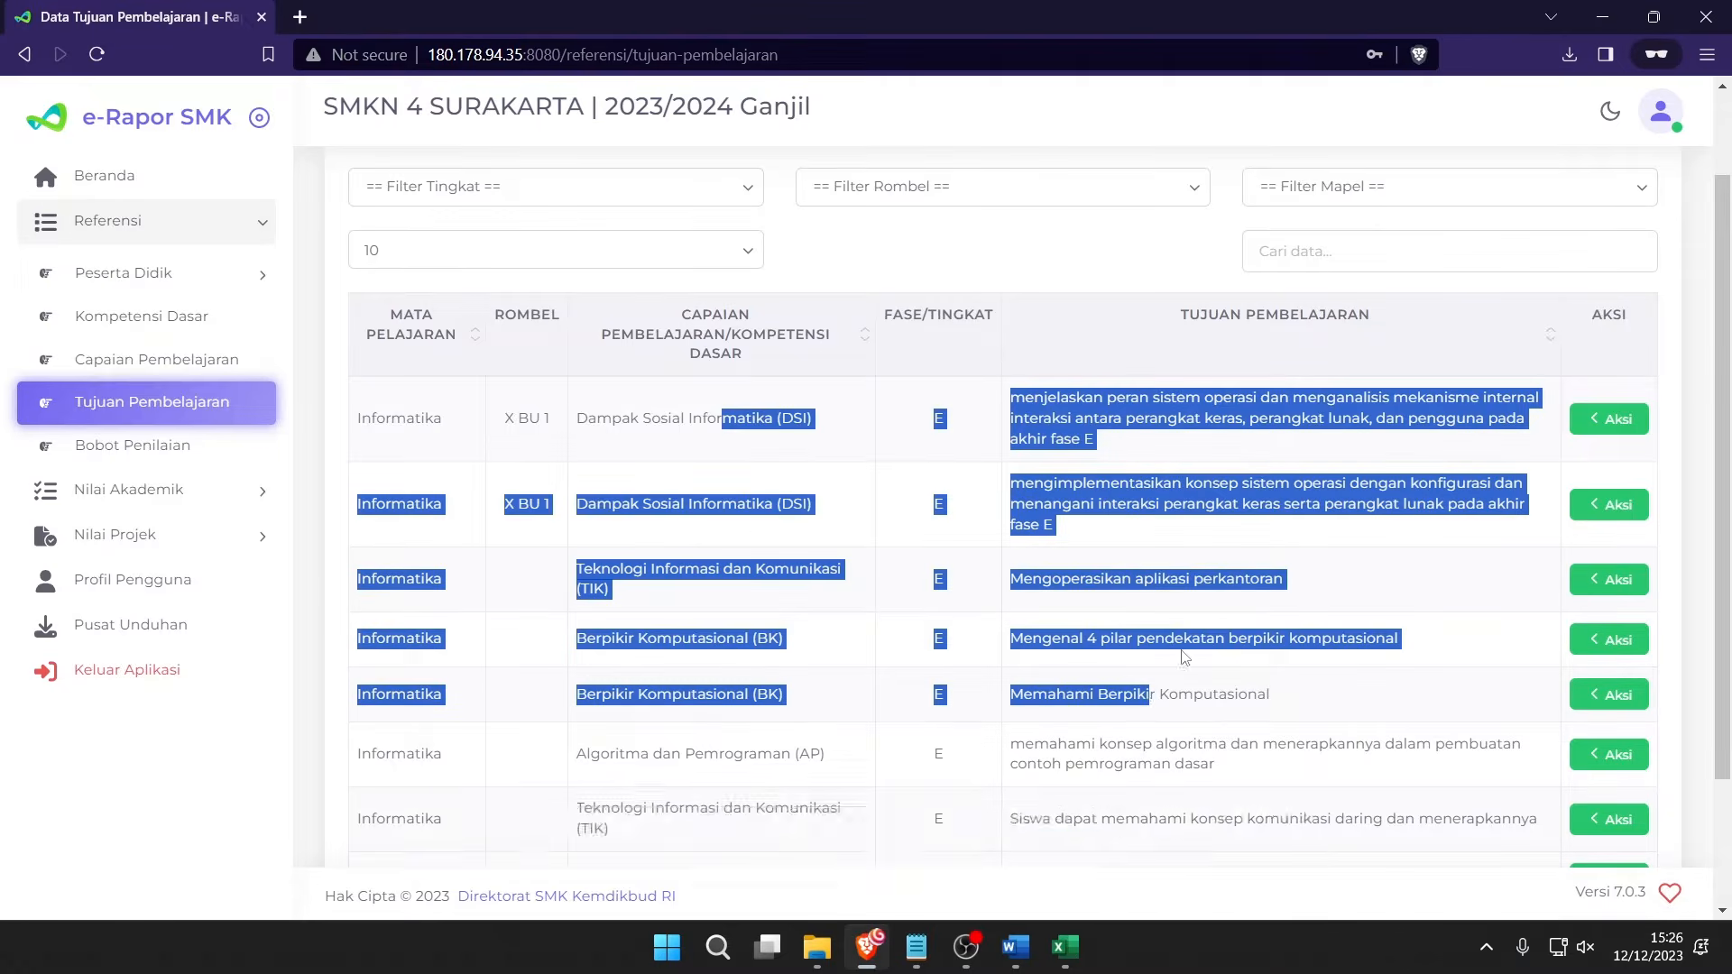
left_click(1177, 453)
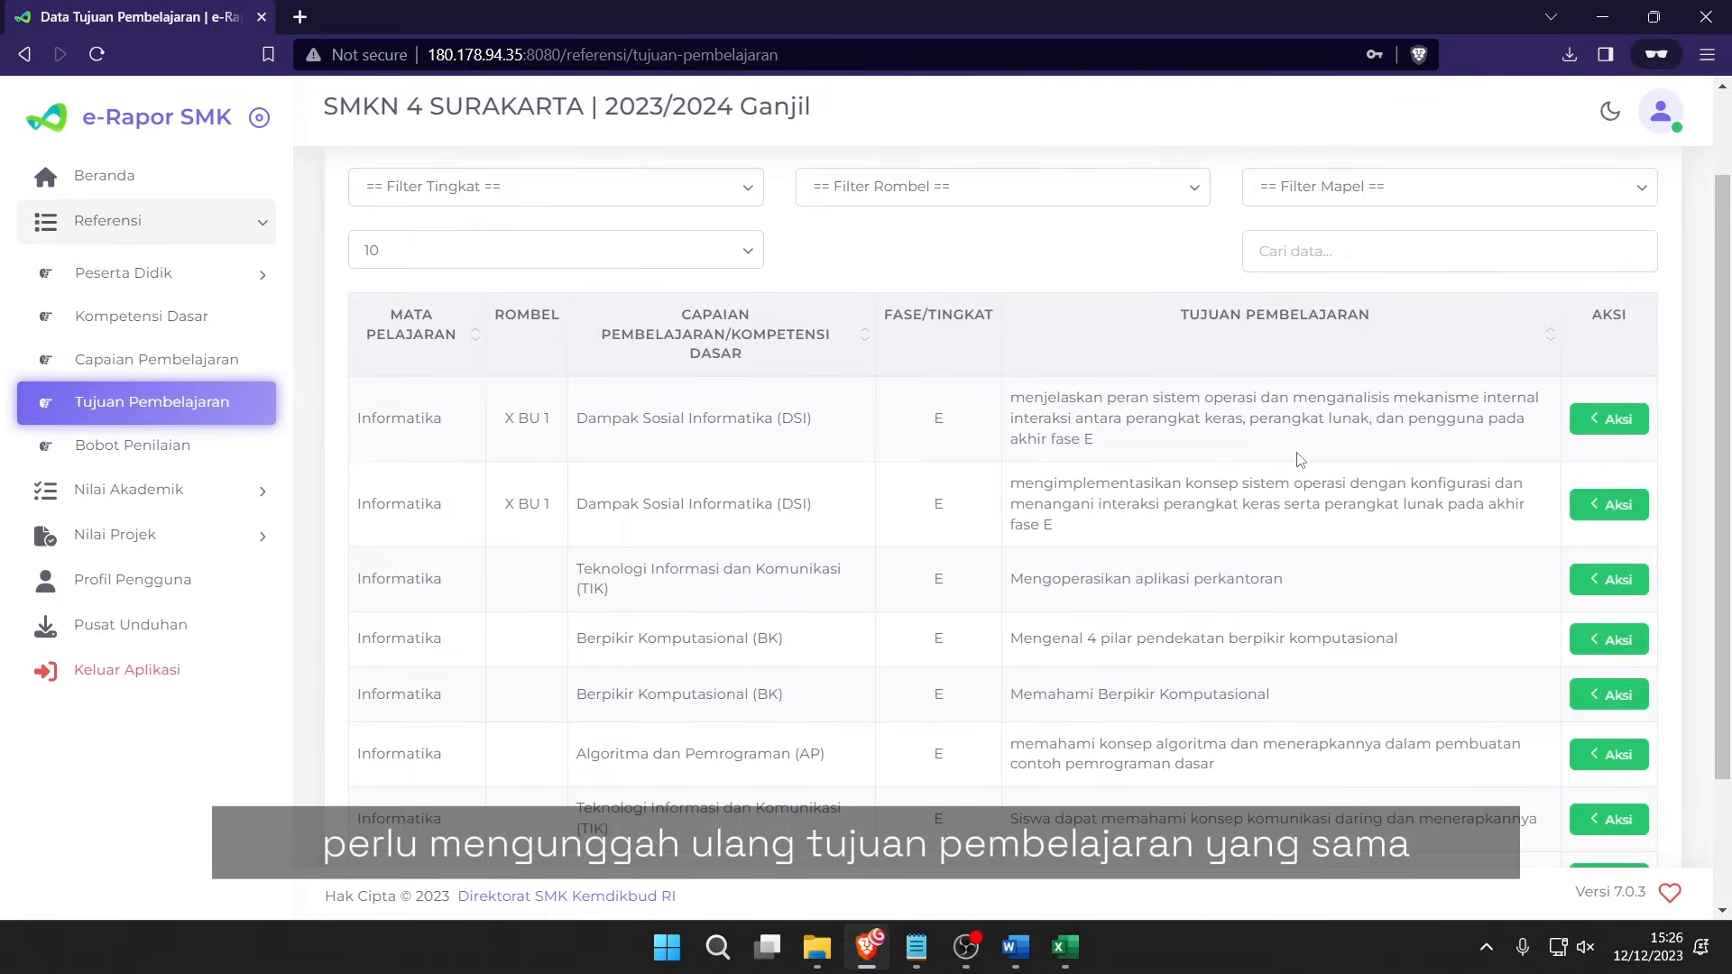
key("alt+Tab")
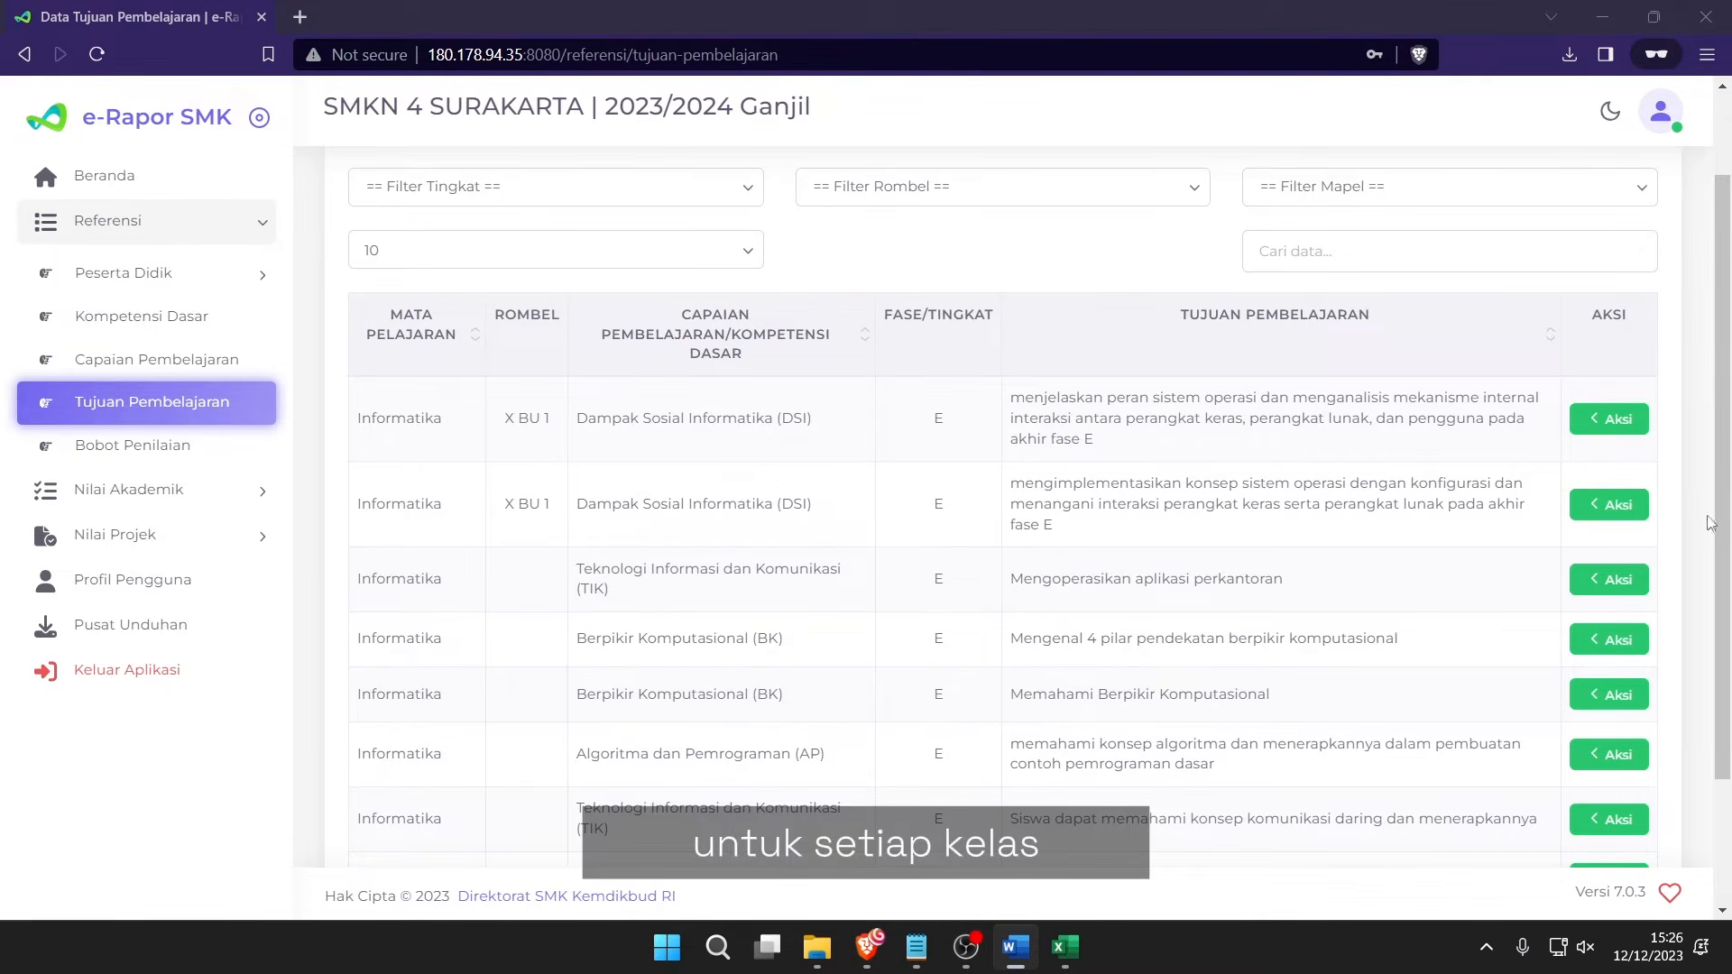
left_click_drag(575, 417, 1285, 442)
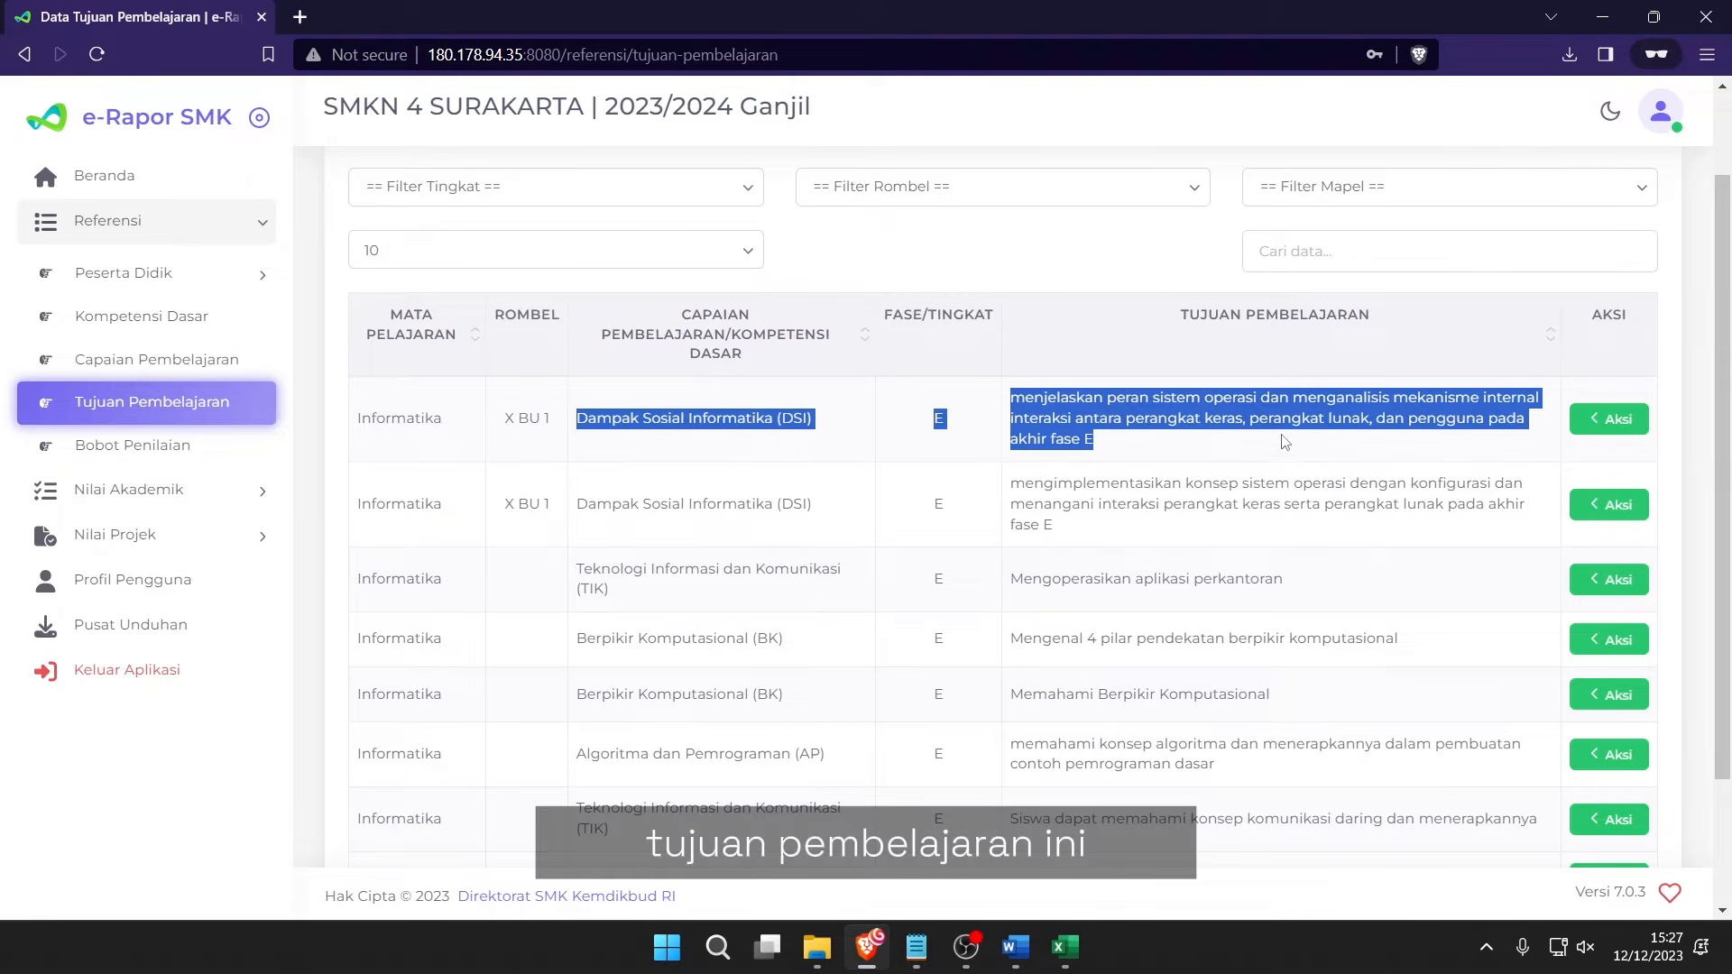
left_click(1288, 444)
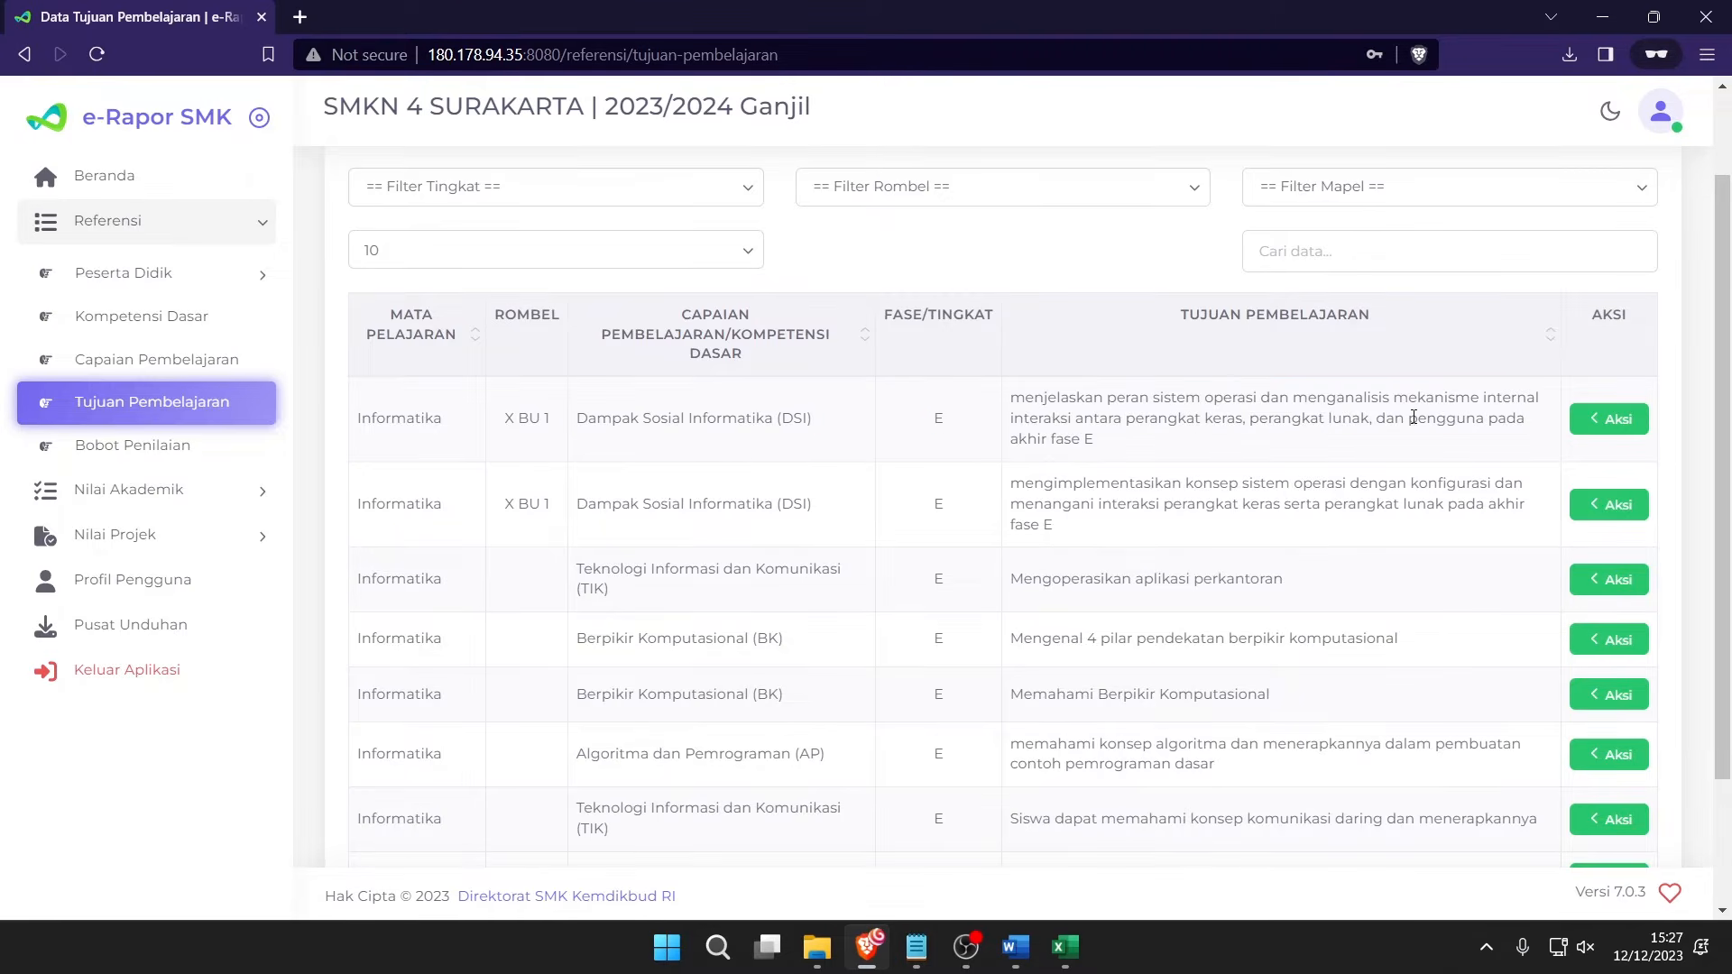
left_click(1611, 419)
left_click(1122, 415)
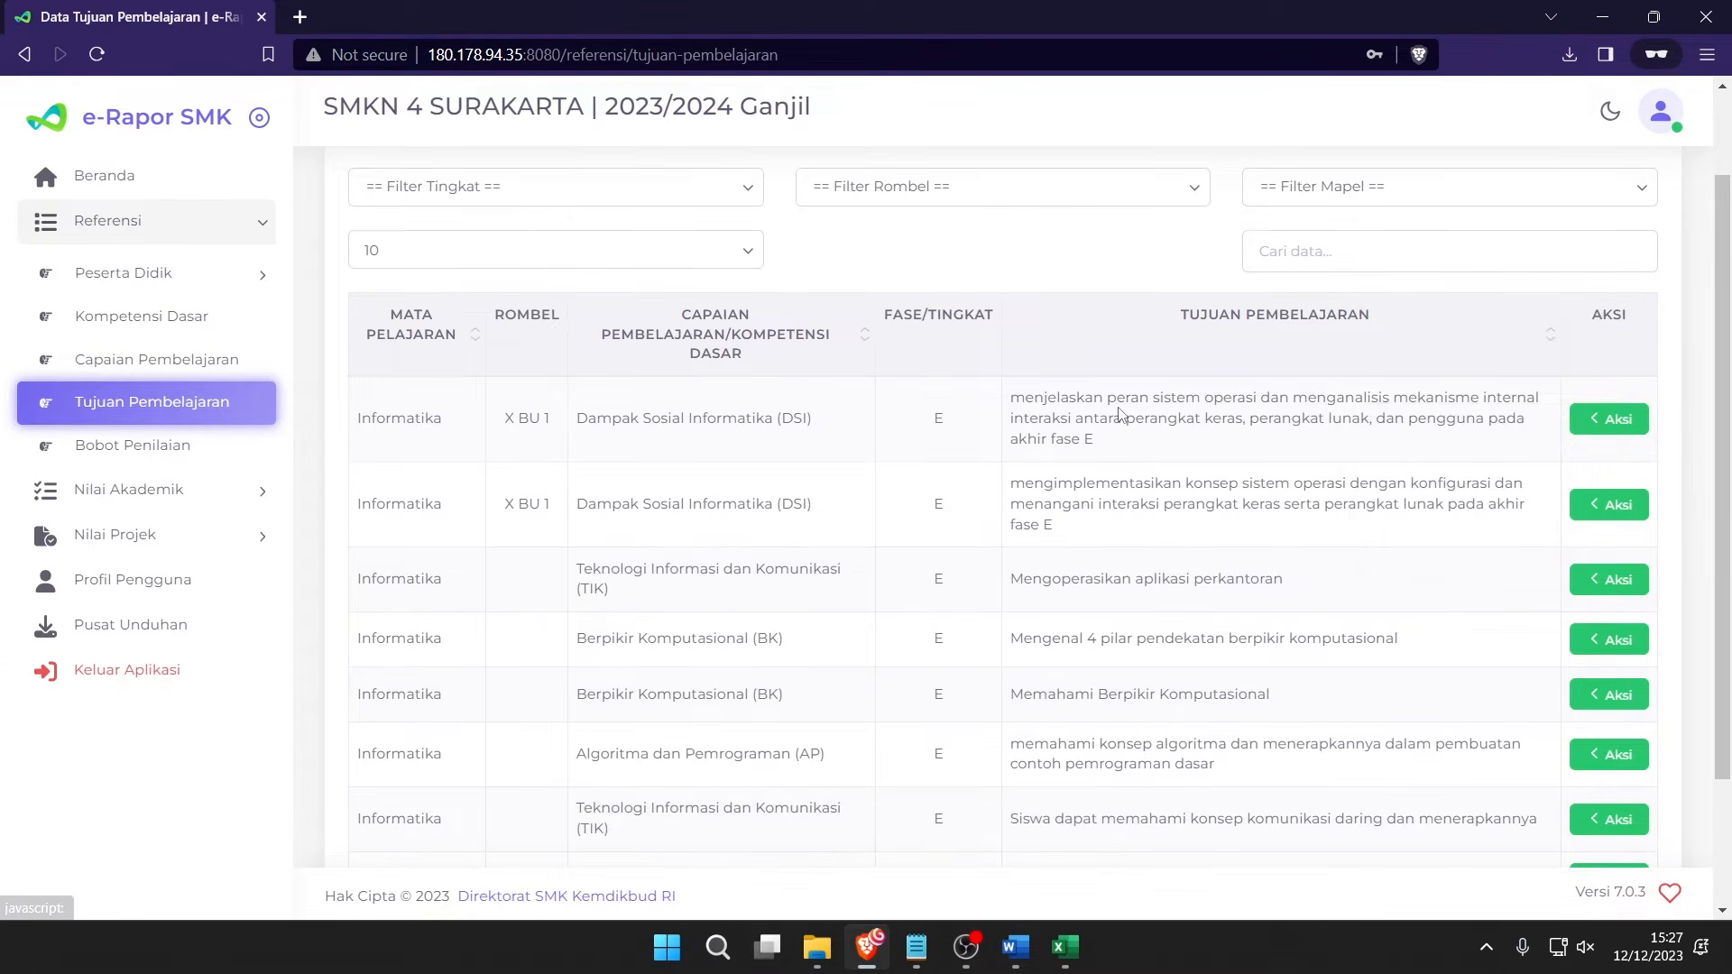
scroll(1122, 415, "up", 1)
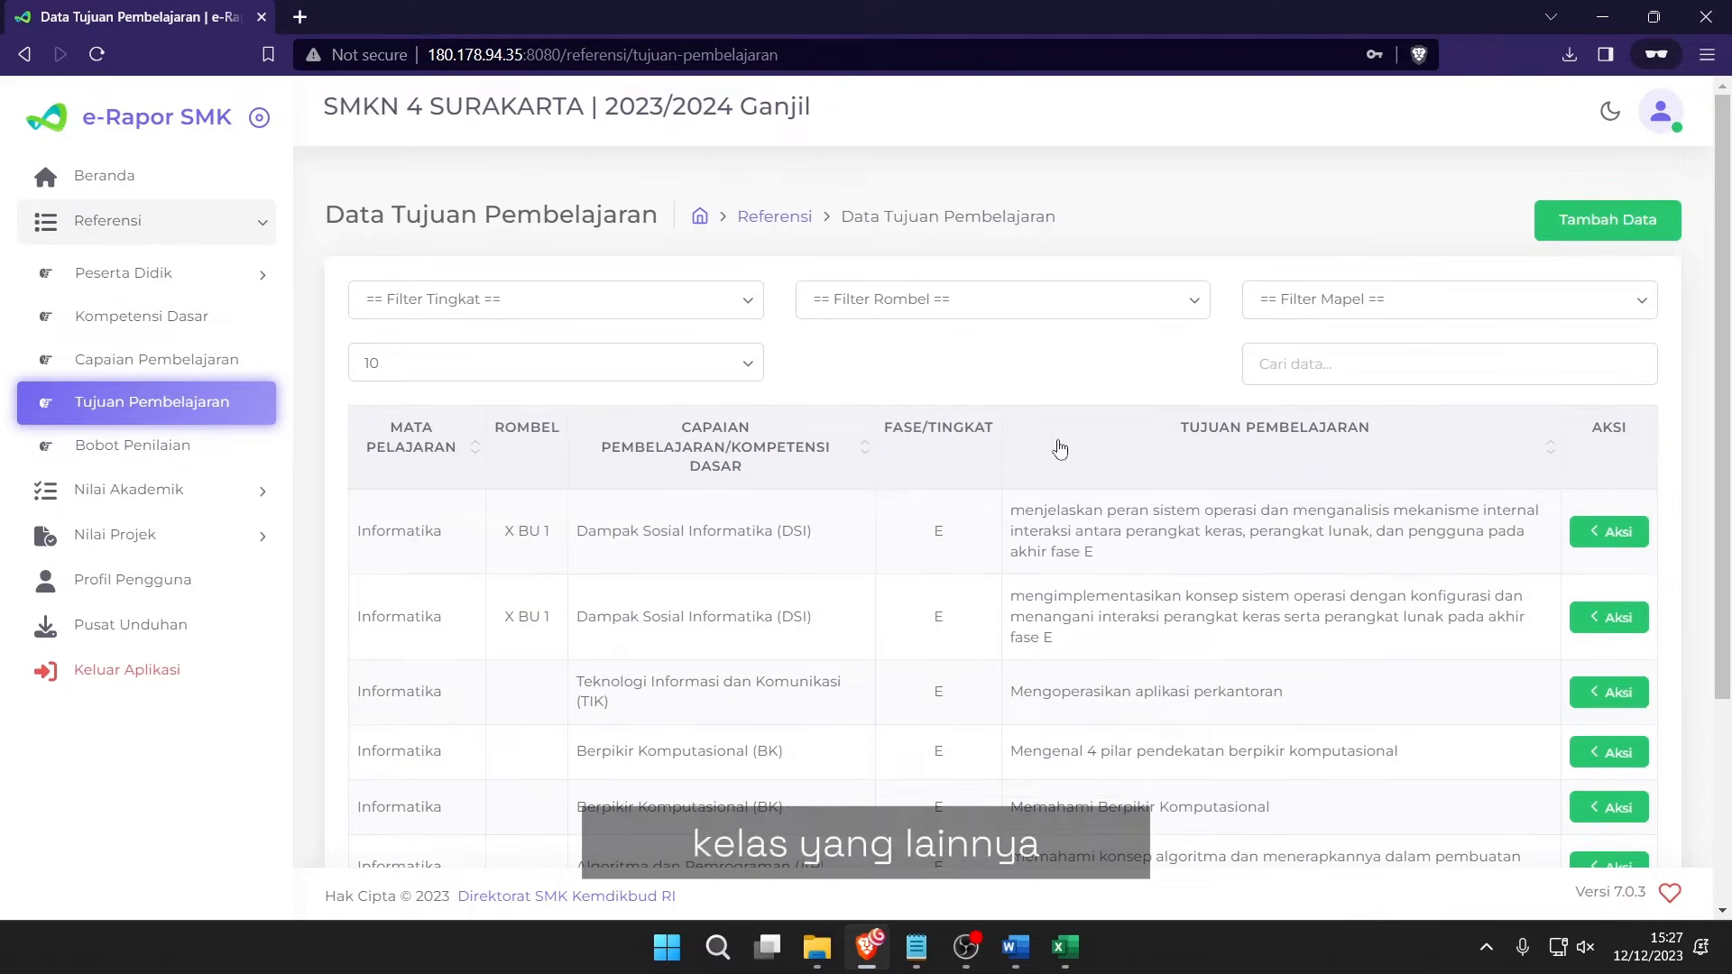
Map the first objective for Kelas 10 to X BU 2, X BU 3, X BU 4 and X PH 3.
left_click(1613, 532)
left_click(1514, 552)
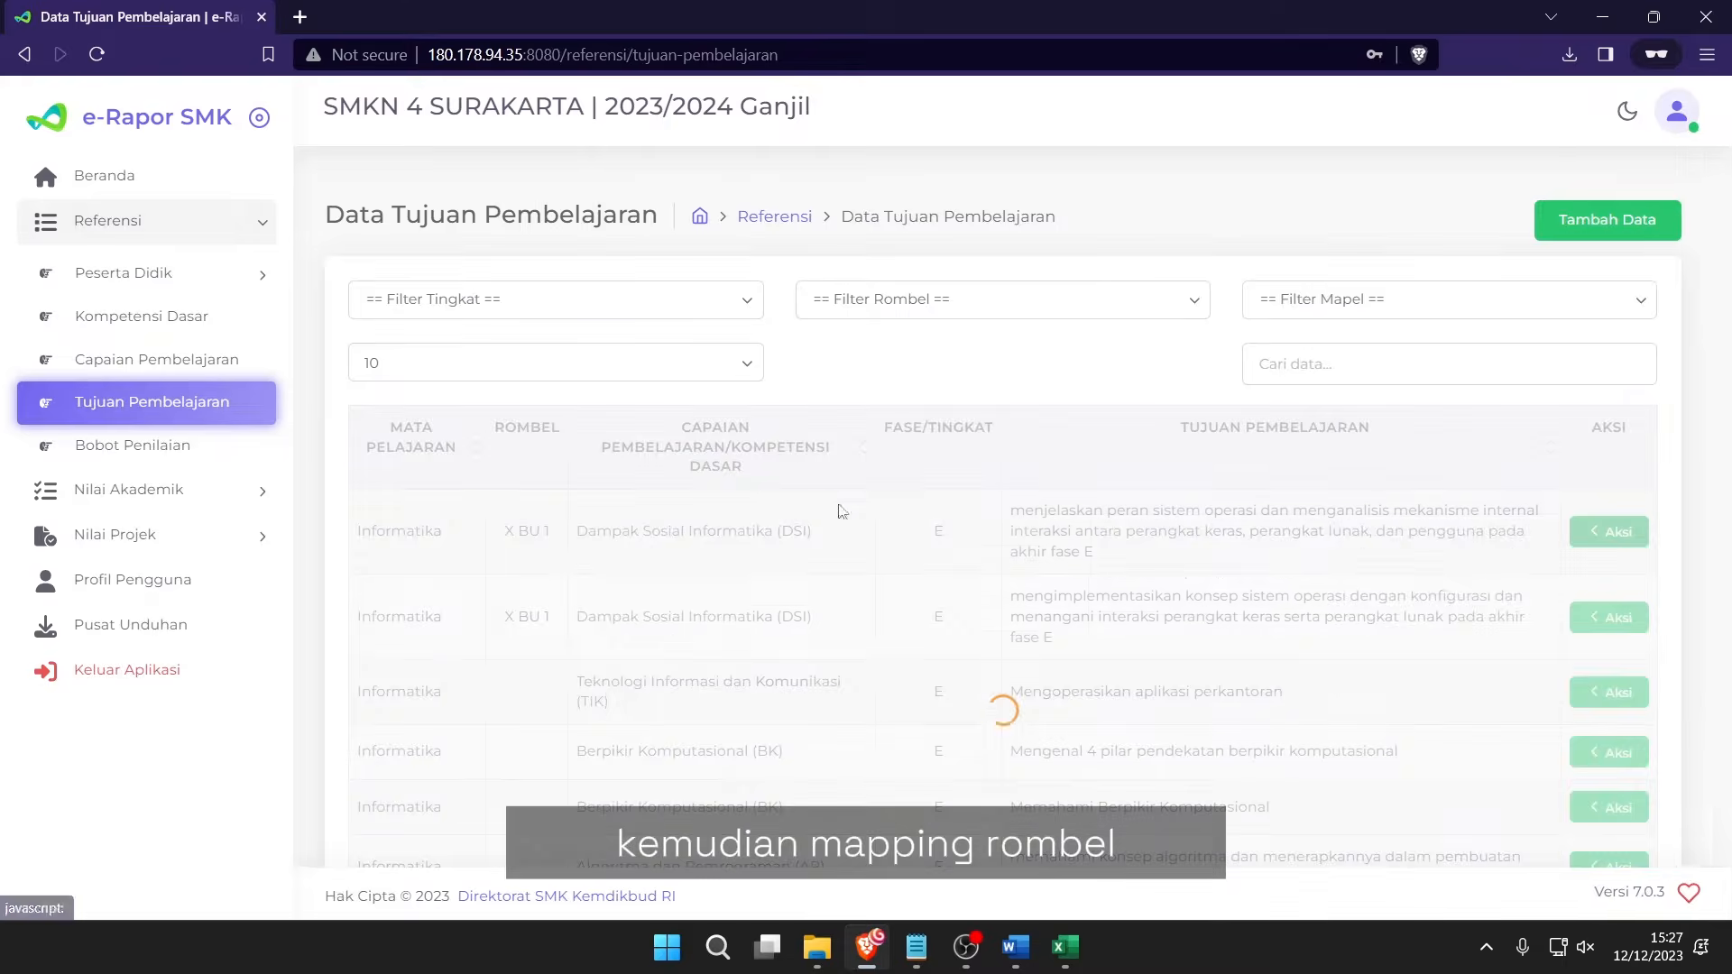
left_click(623, 339)
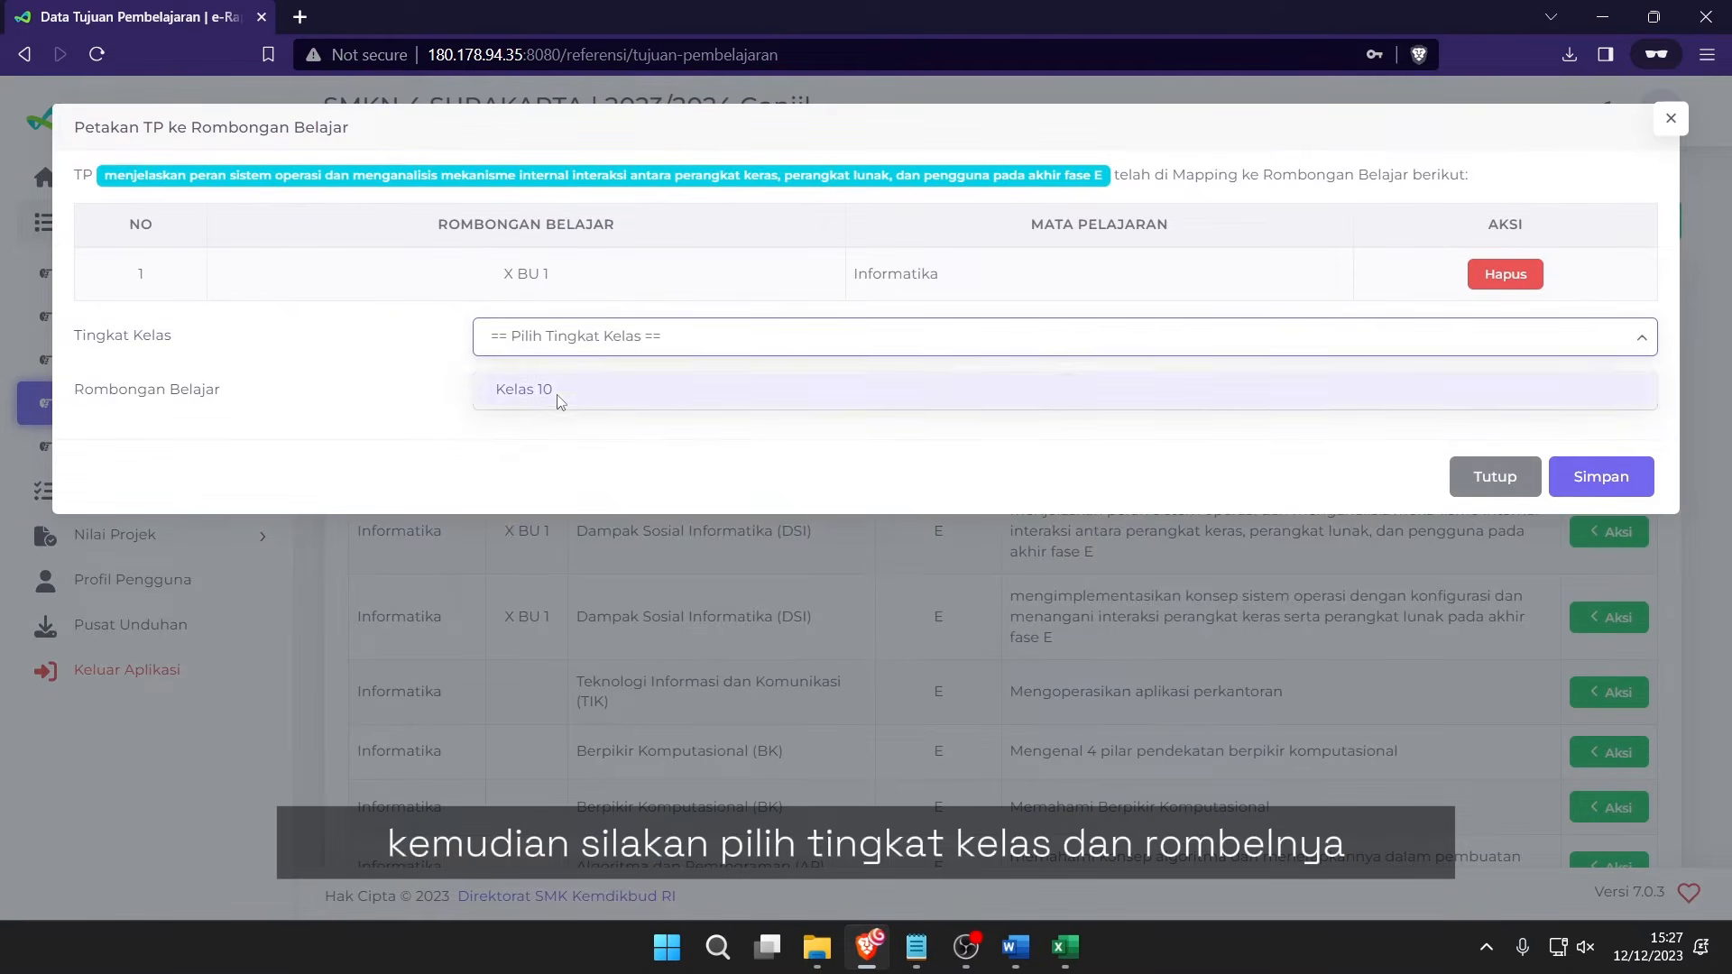
left_click(560, 393)
left_click(582, 397)
left_click(553, 480)
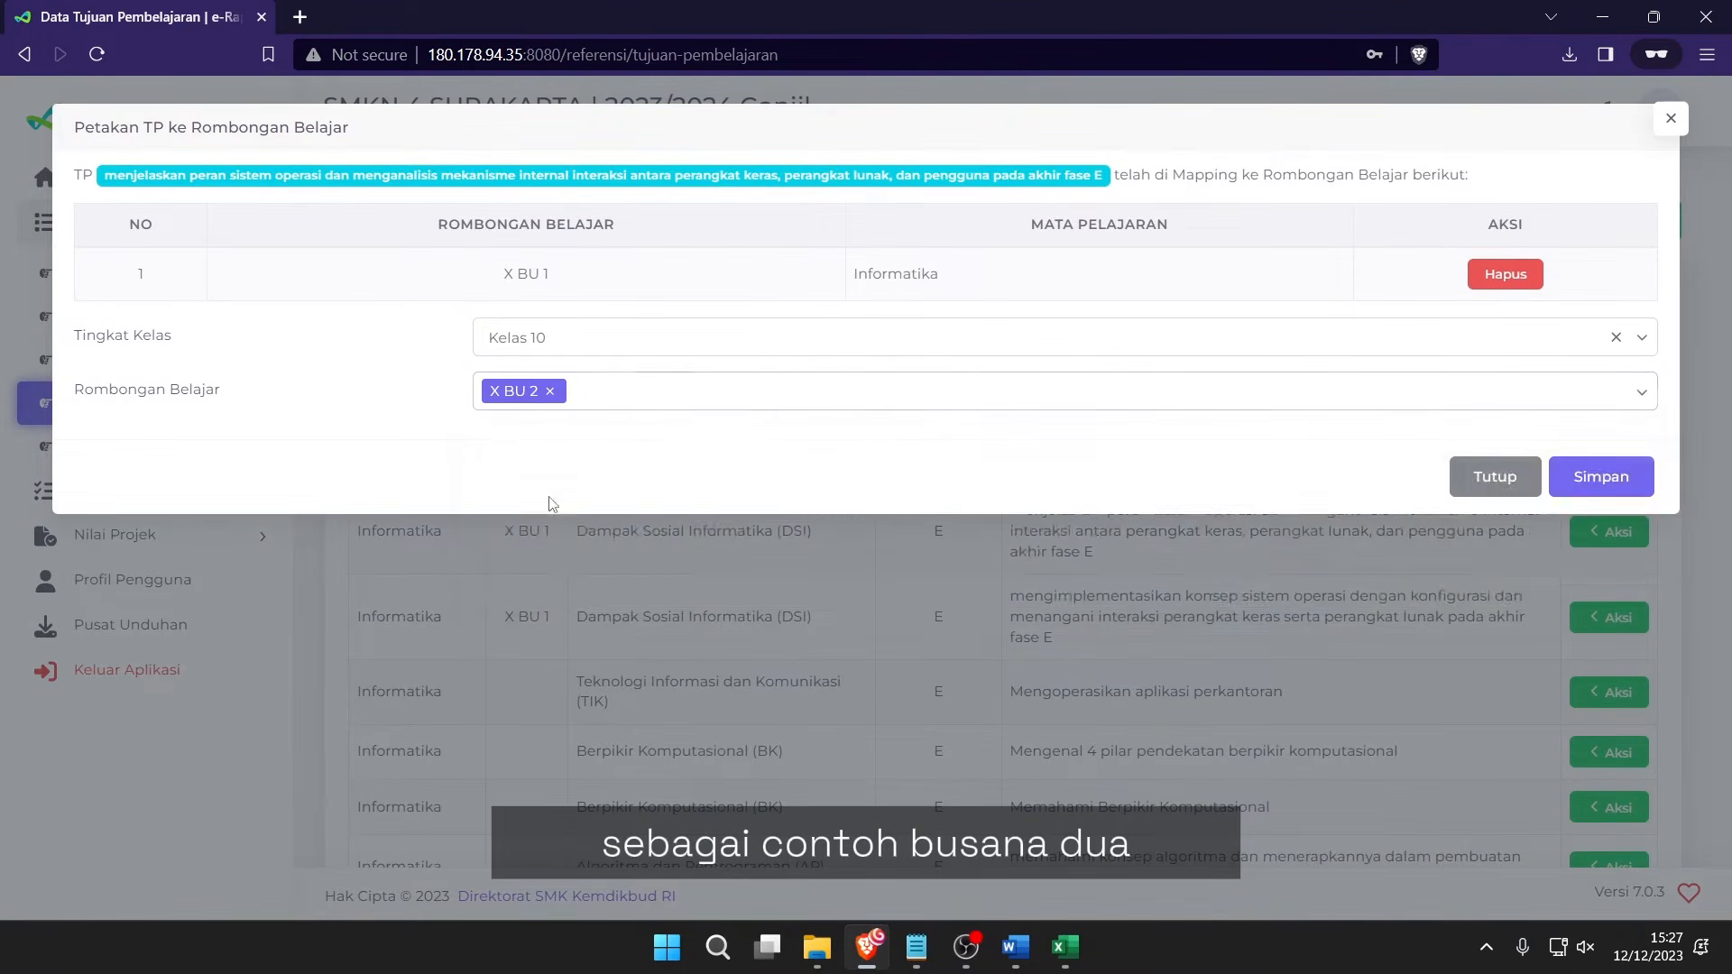
left_click(613, 393)
left_click(584, 516)
left_click(735, 390)
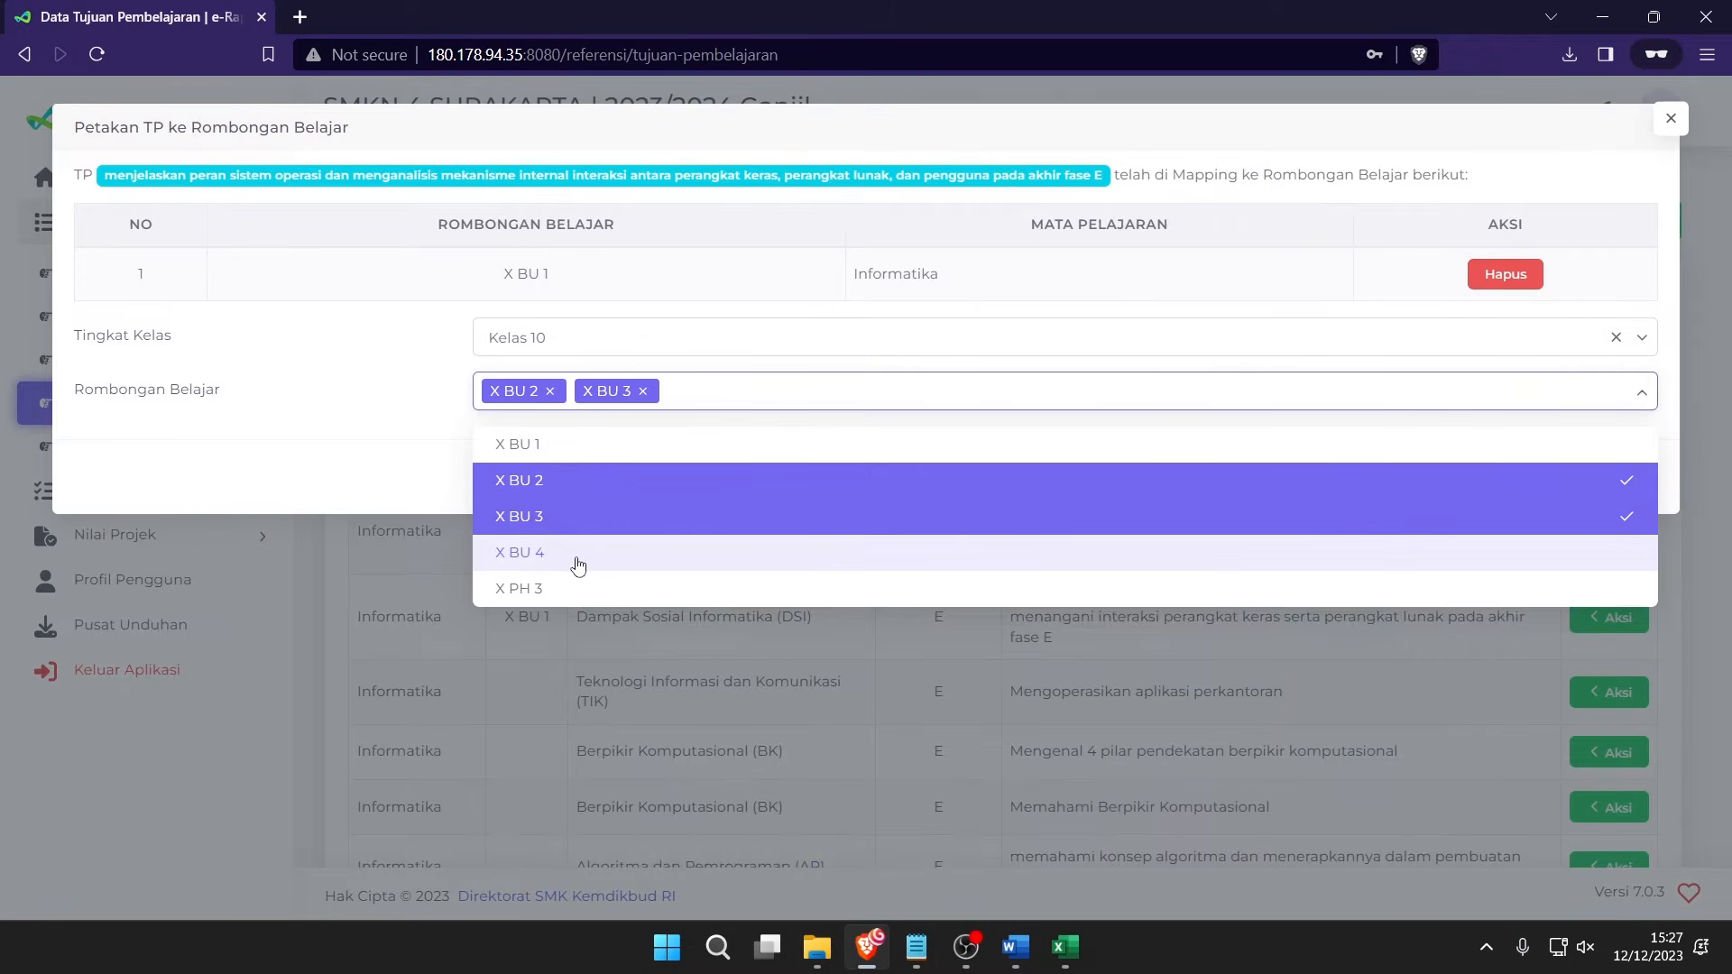
left_click(572, 552)
left_click(848, 393)
left_click(622, 588)
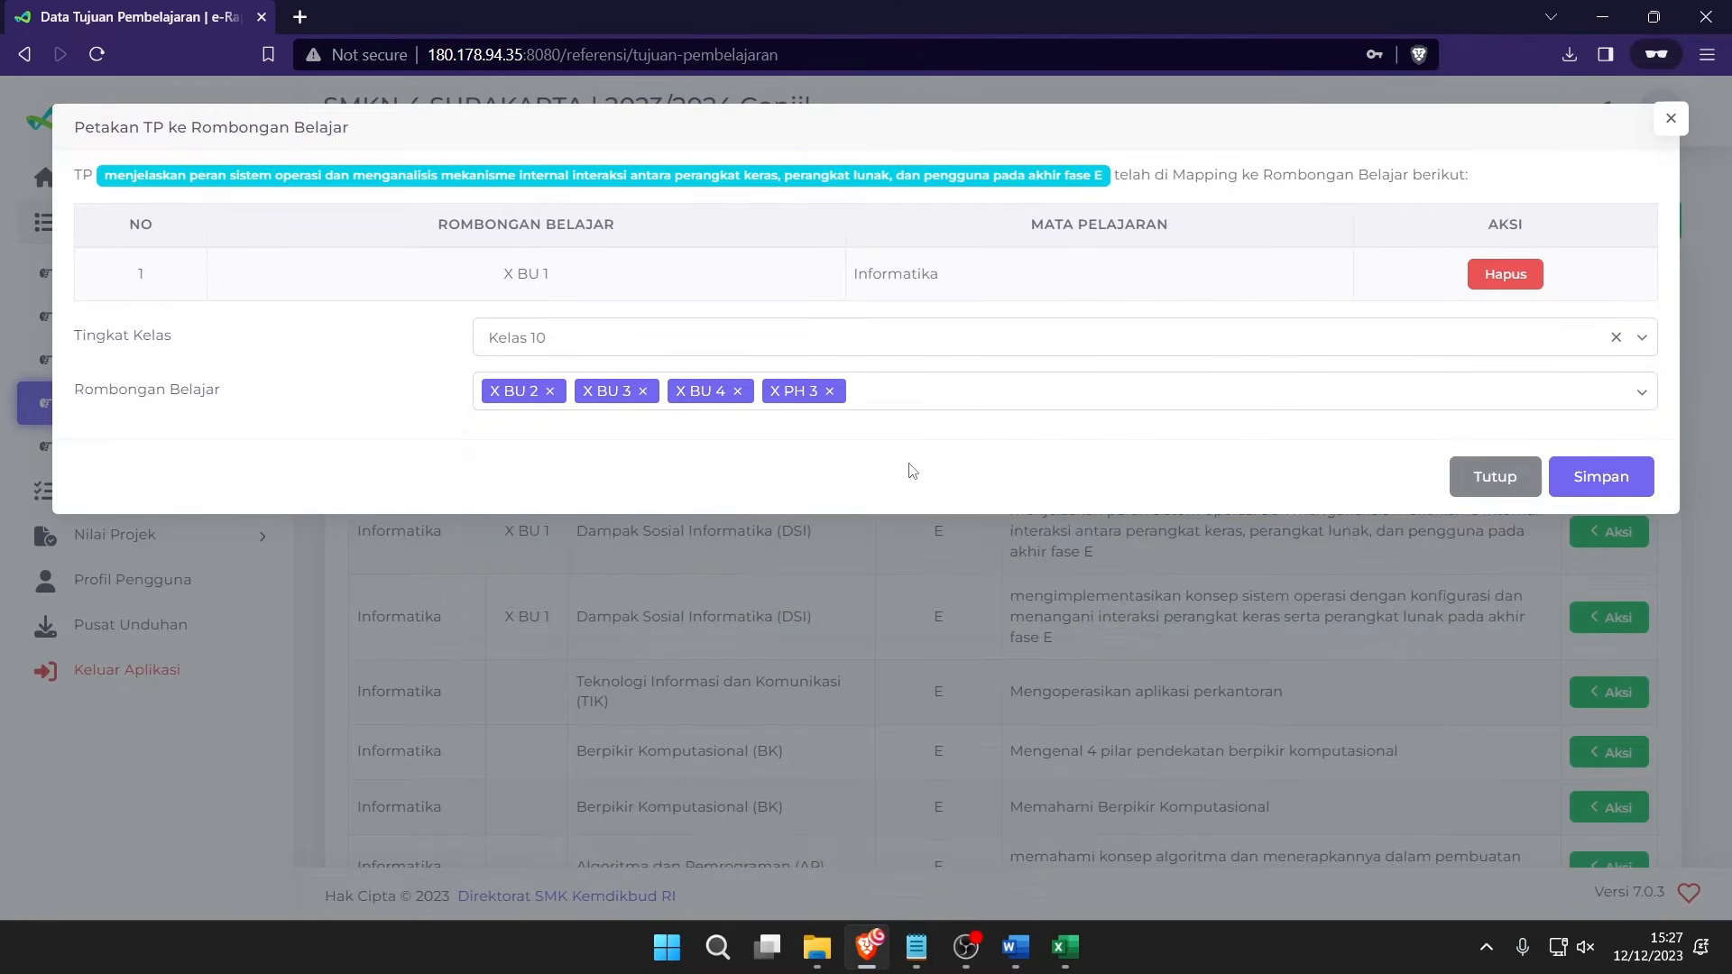
left_click(1620, 482)
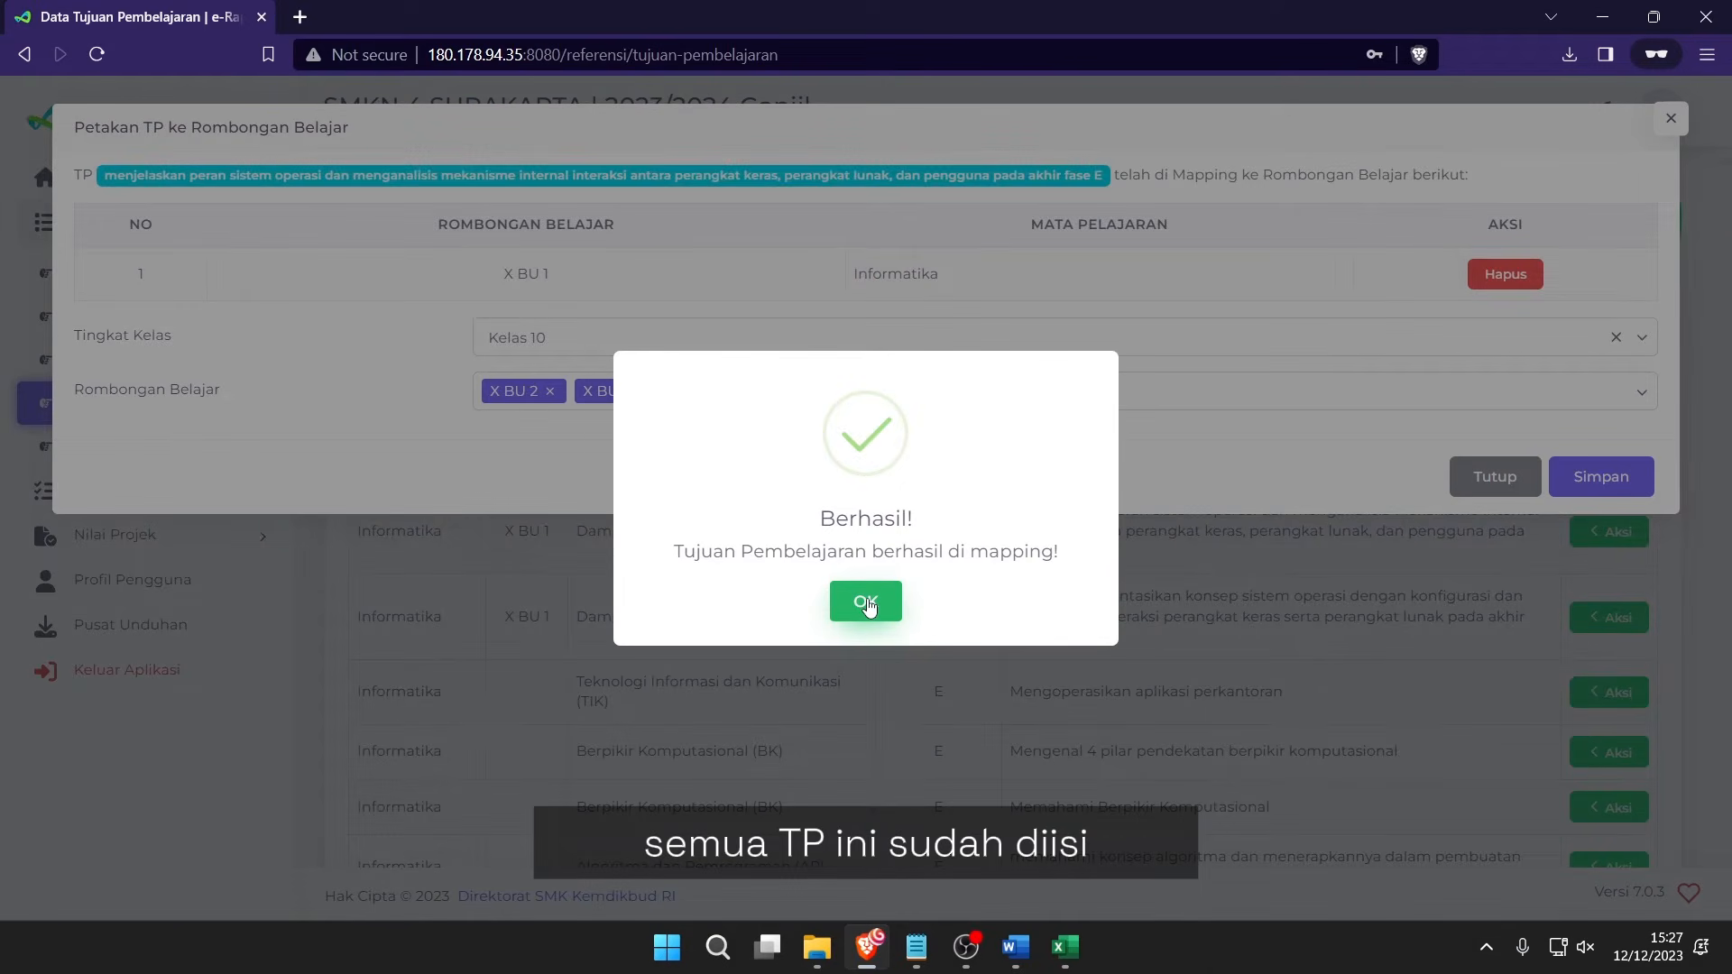
left_click(866, 602)
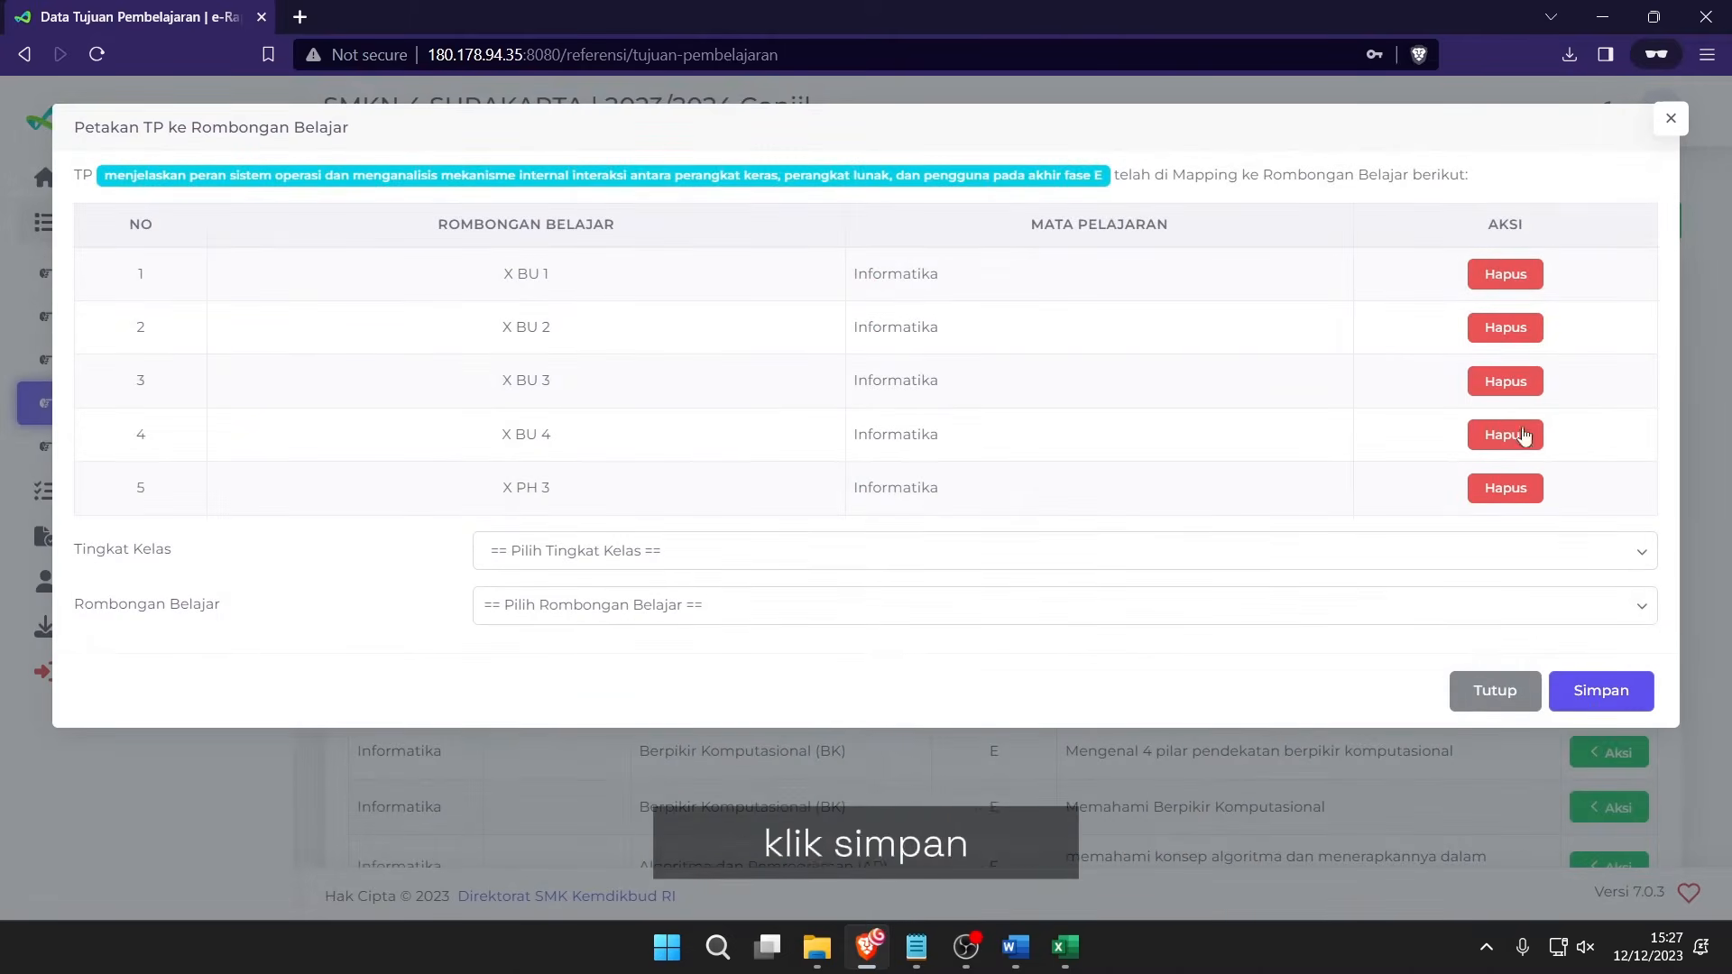
left_click(1495, 690)
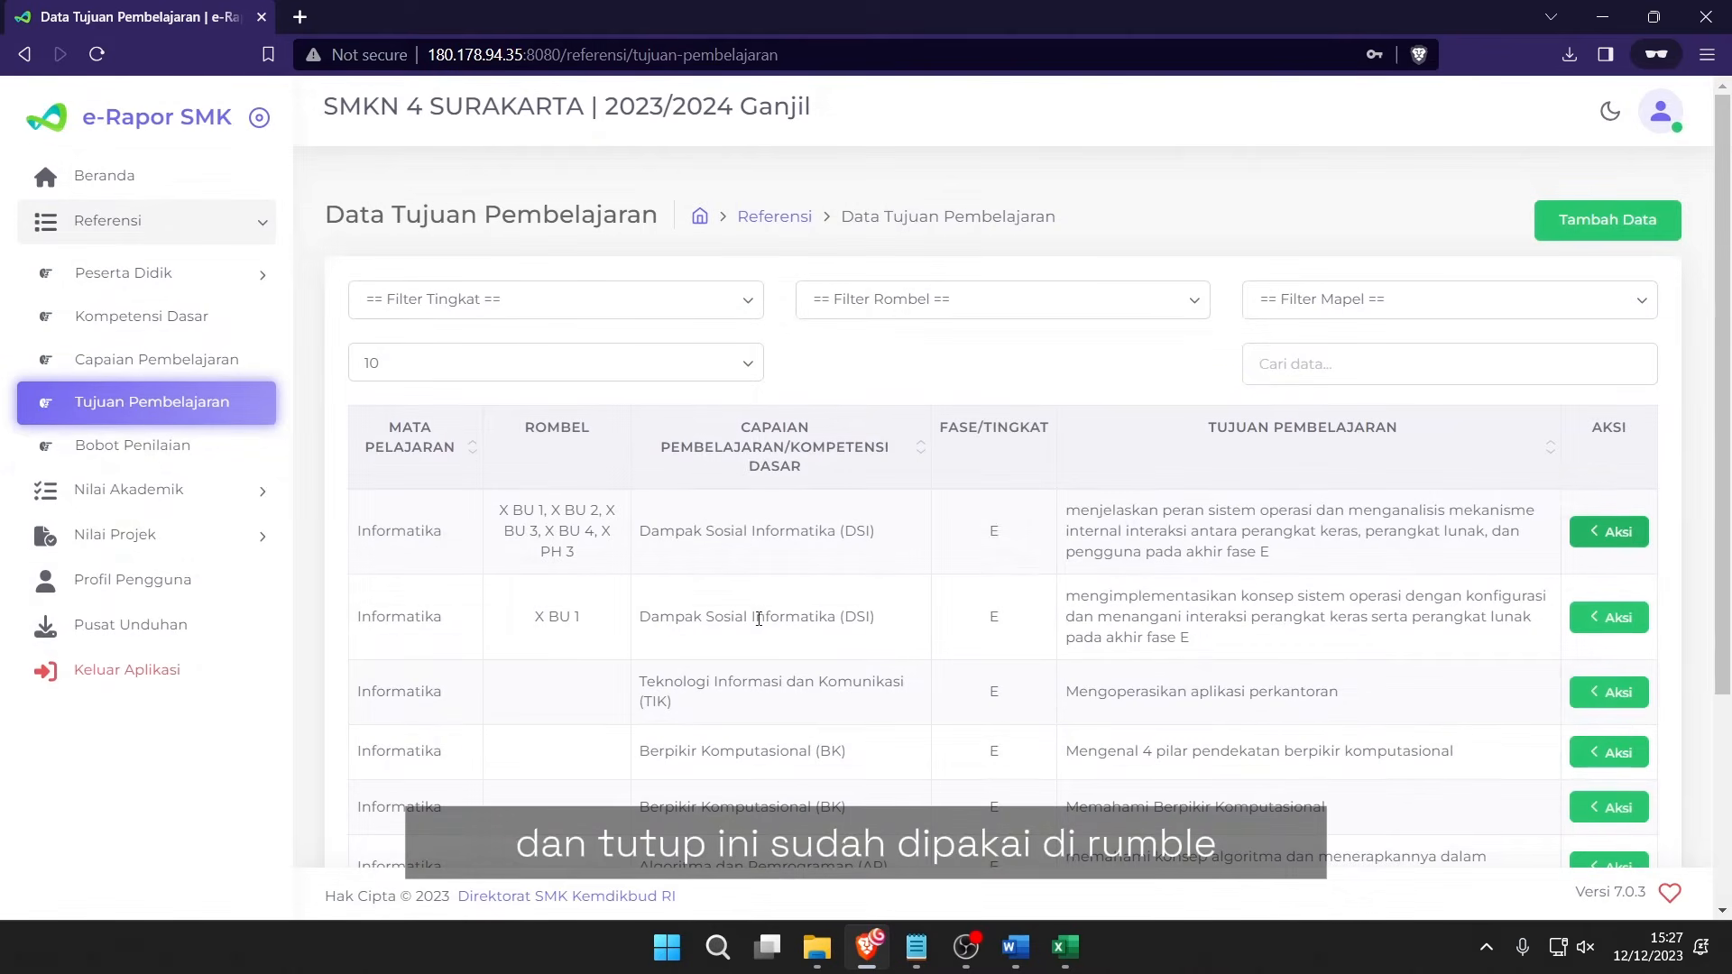
Review the first objective's mapped classes and the second objective's text.
left_click_drag(505, 509, 591, 560)
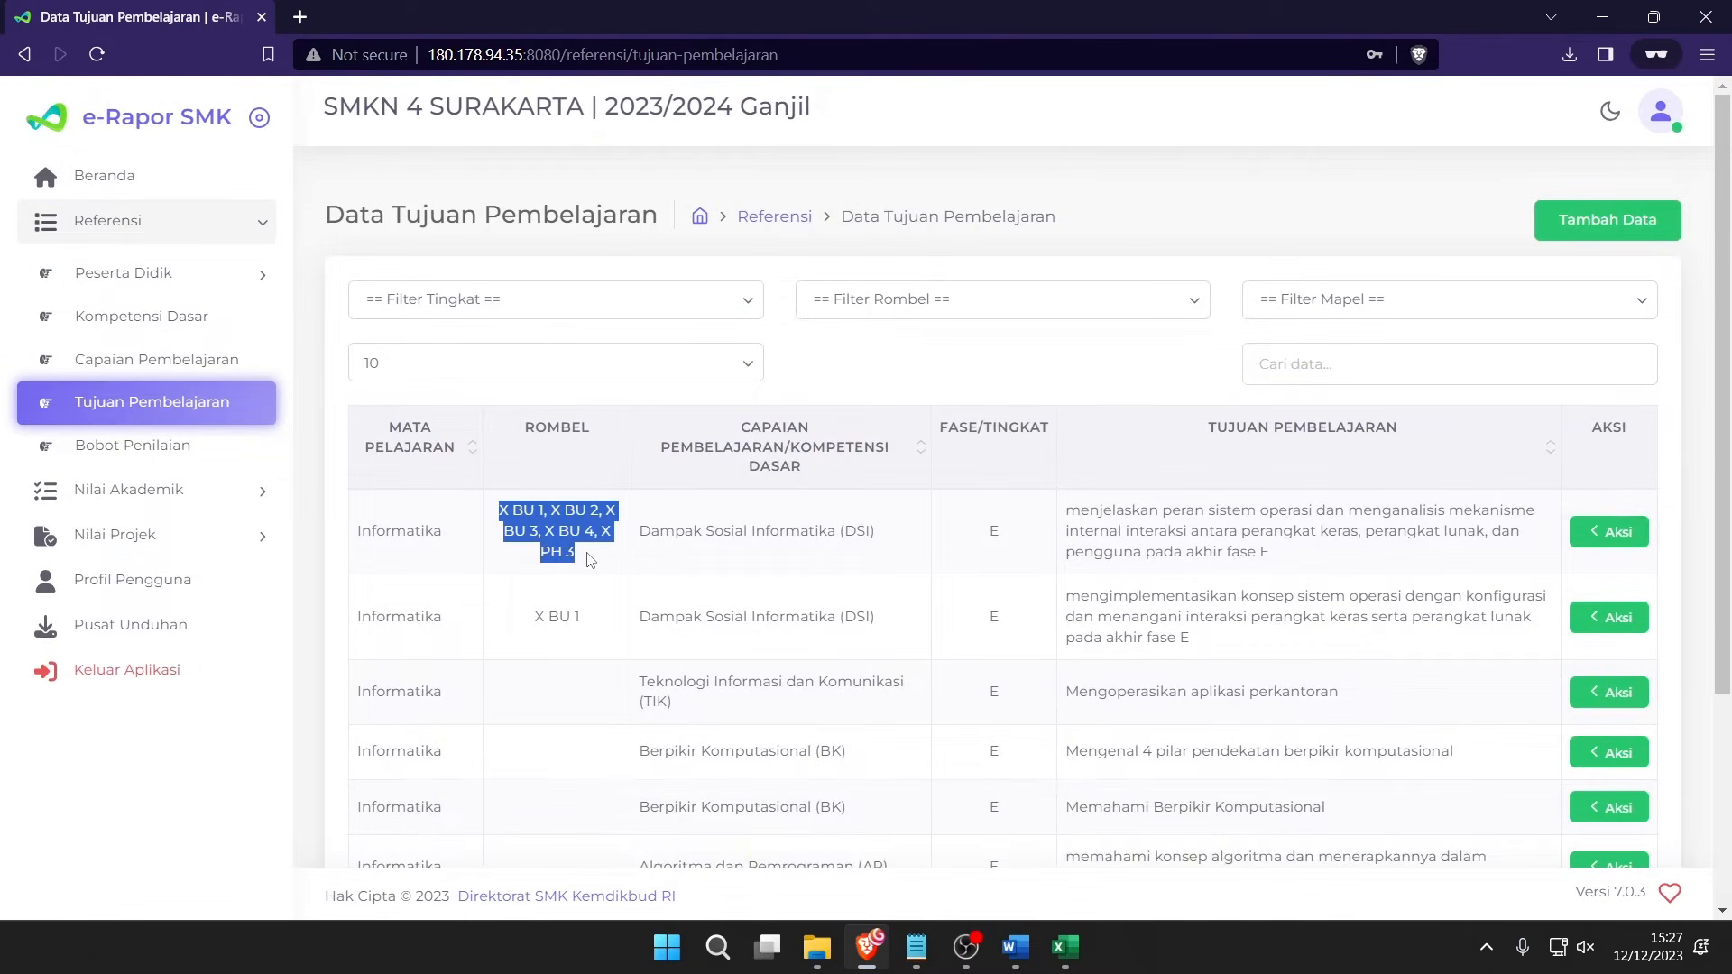
left_click(591, 560)
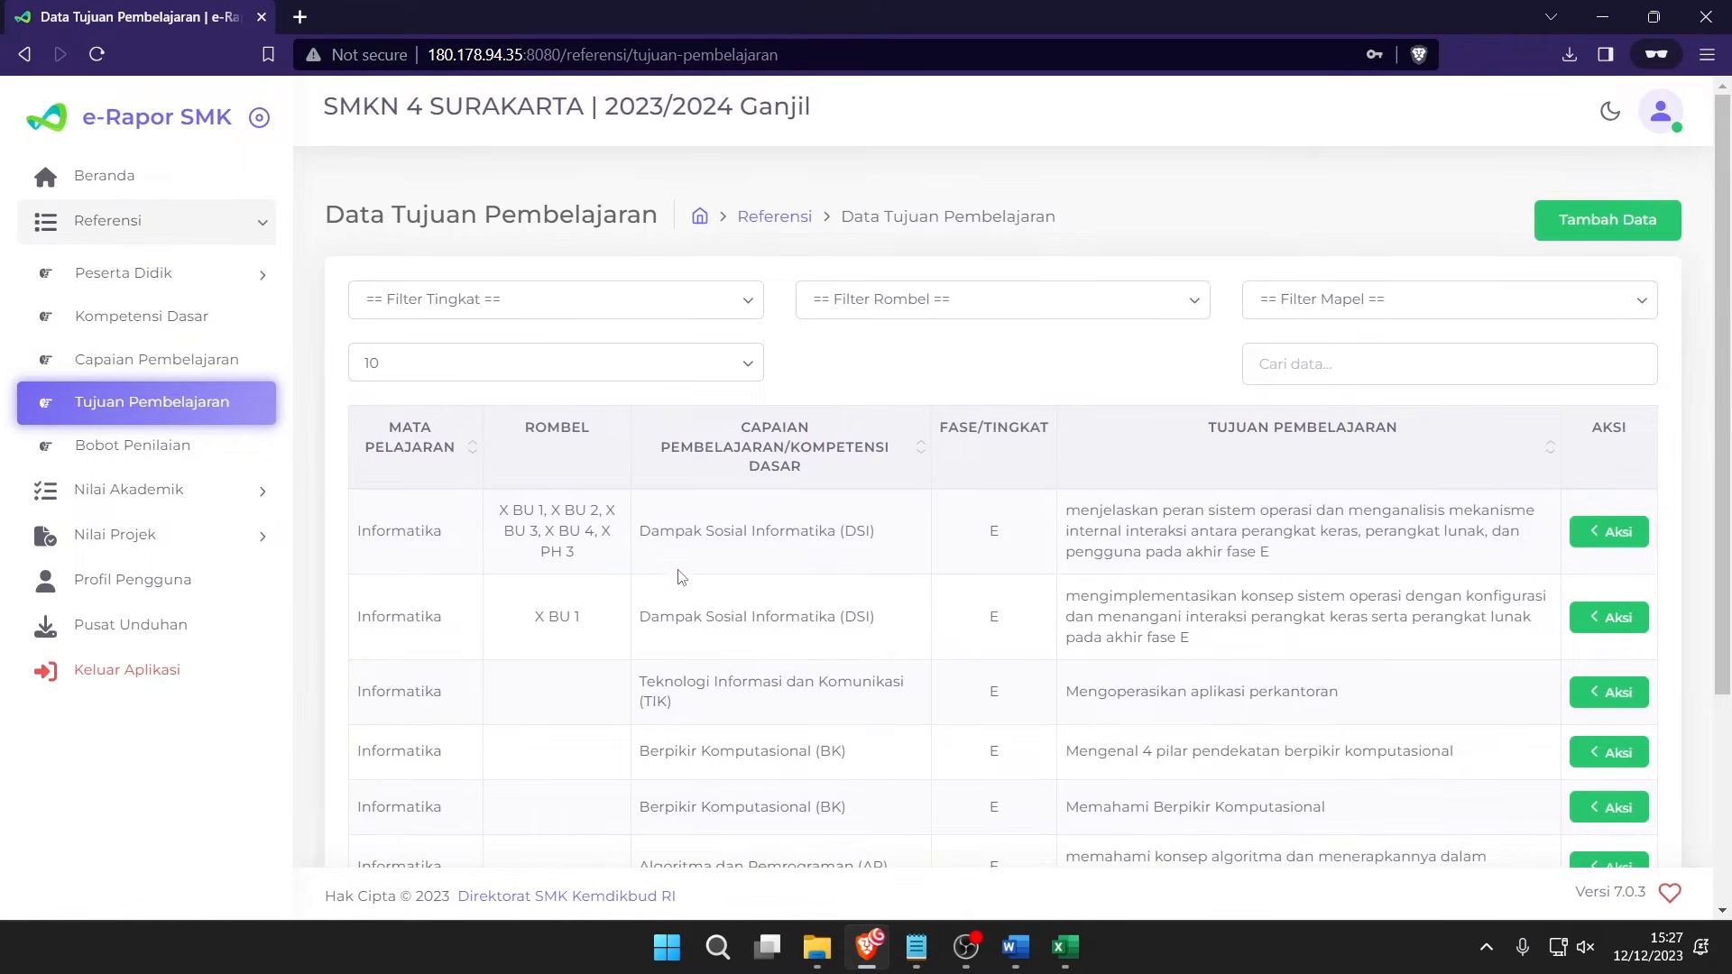
scroll(1156, 568, "down", 3)
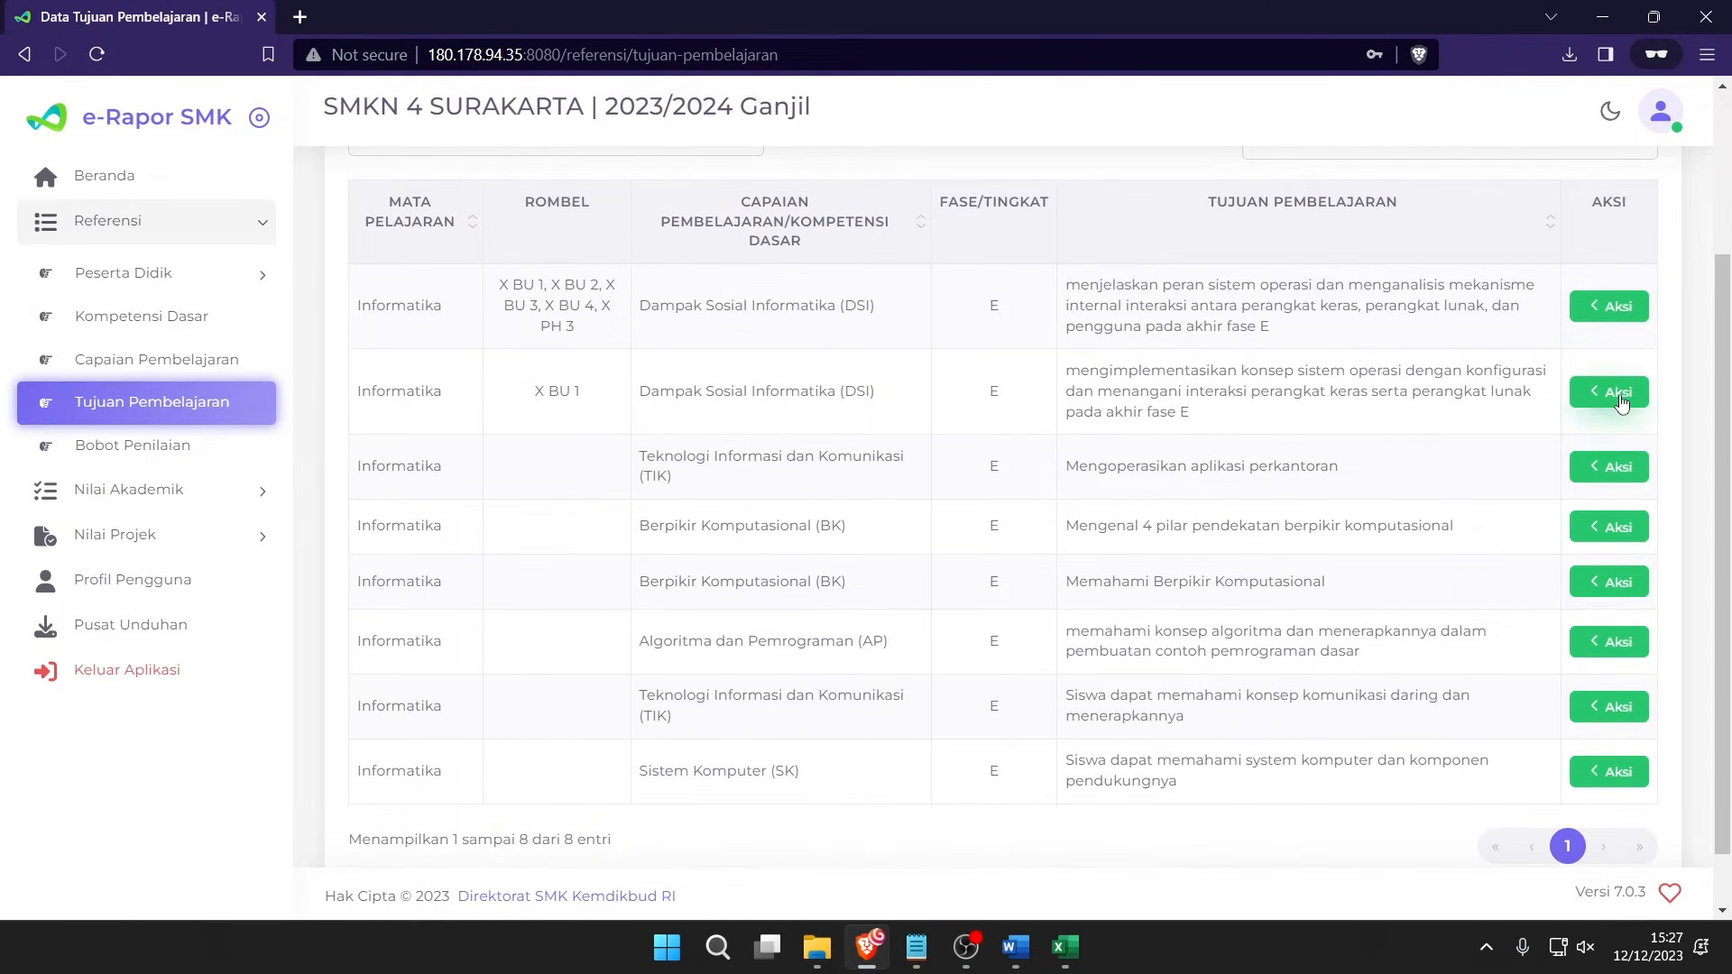
left_click_drag(1248, 416, 917, 375)
left_click(1310, 415)
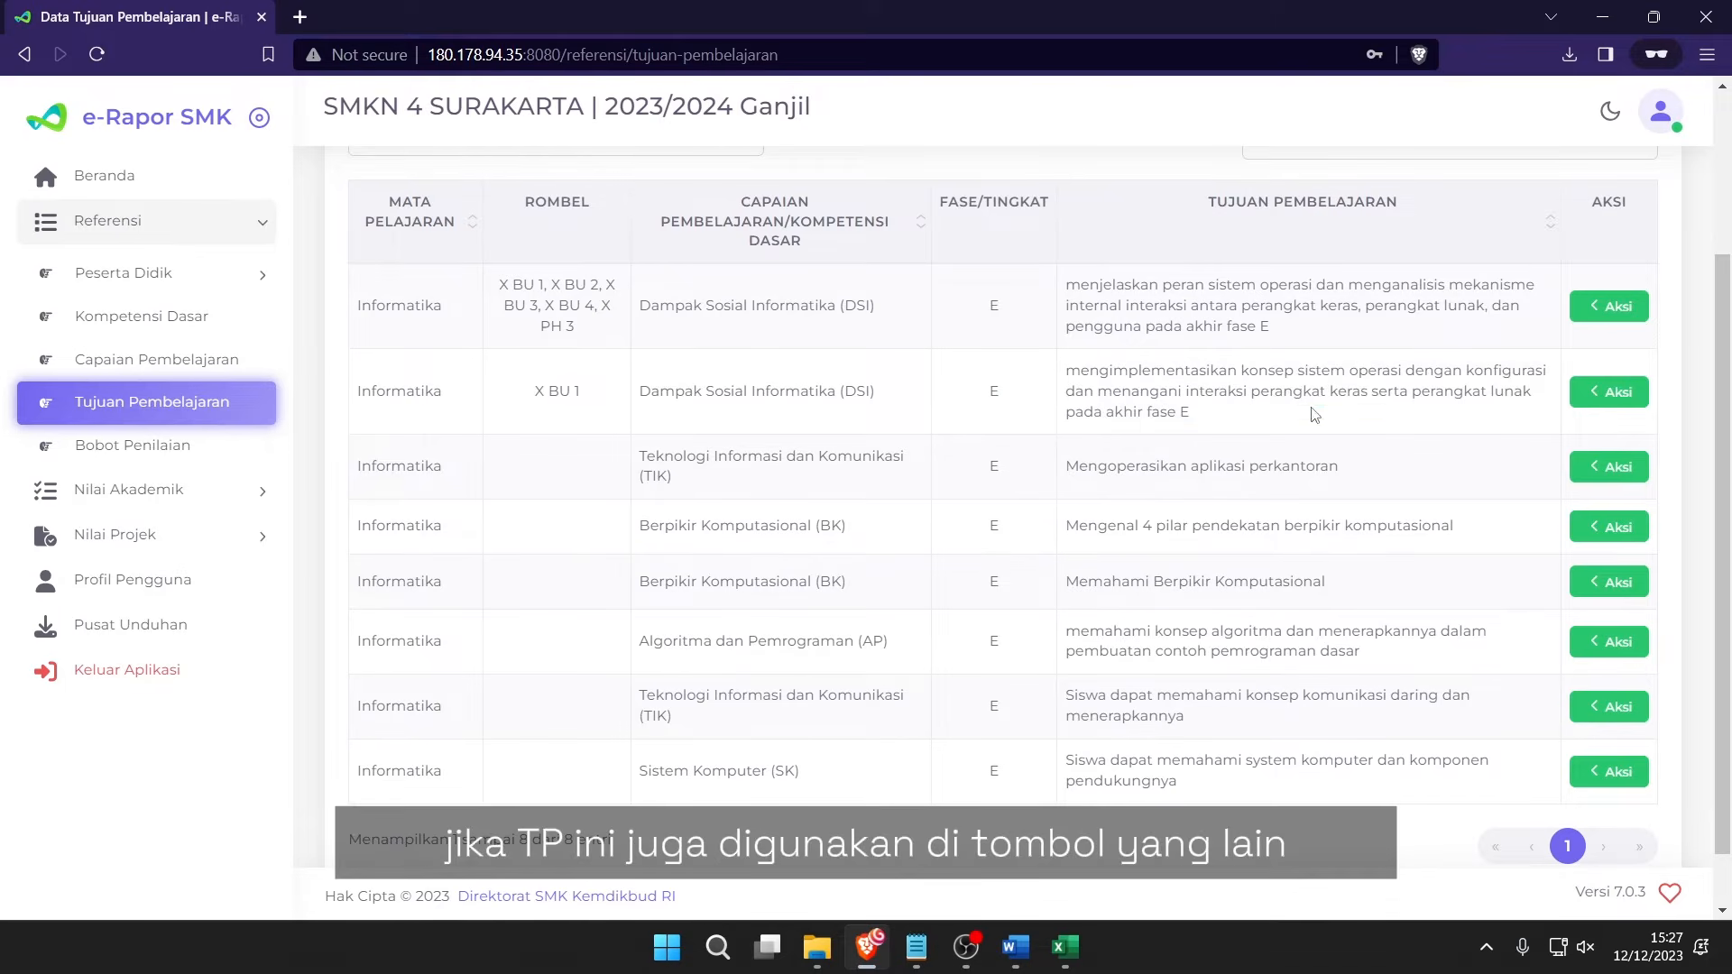
Map the second objective for Kelas 10 to X BU 2 and save.
left_click(1604, 408)
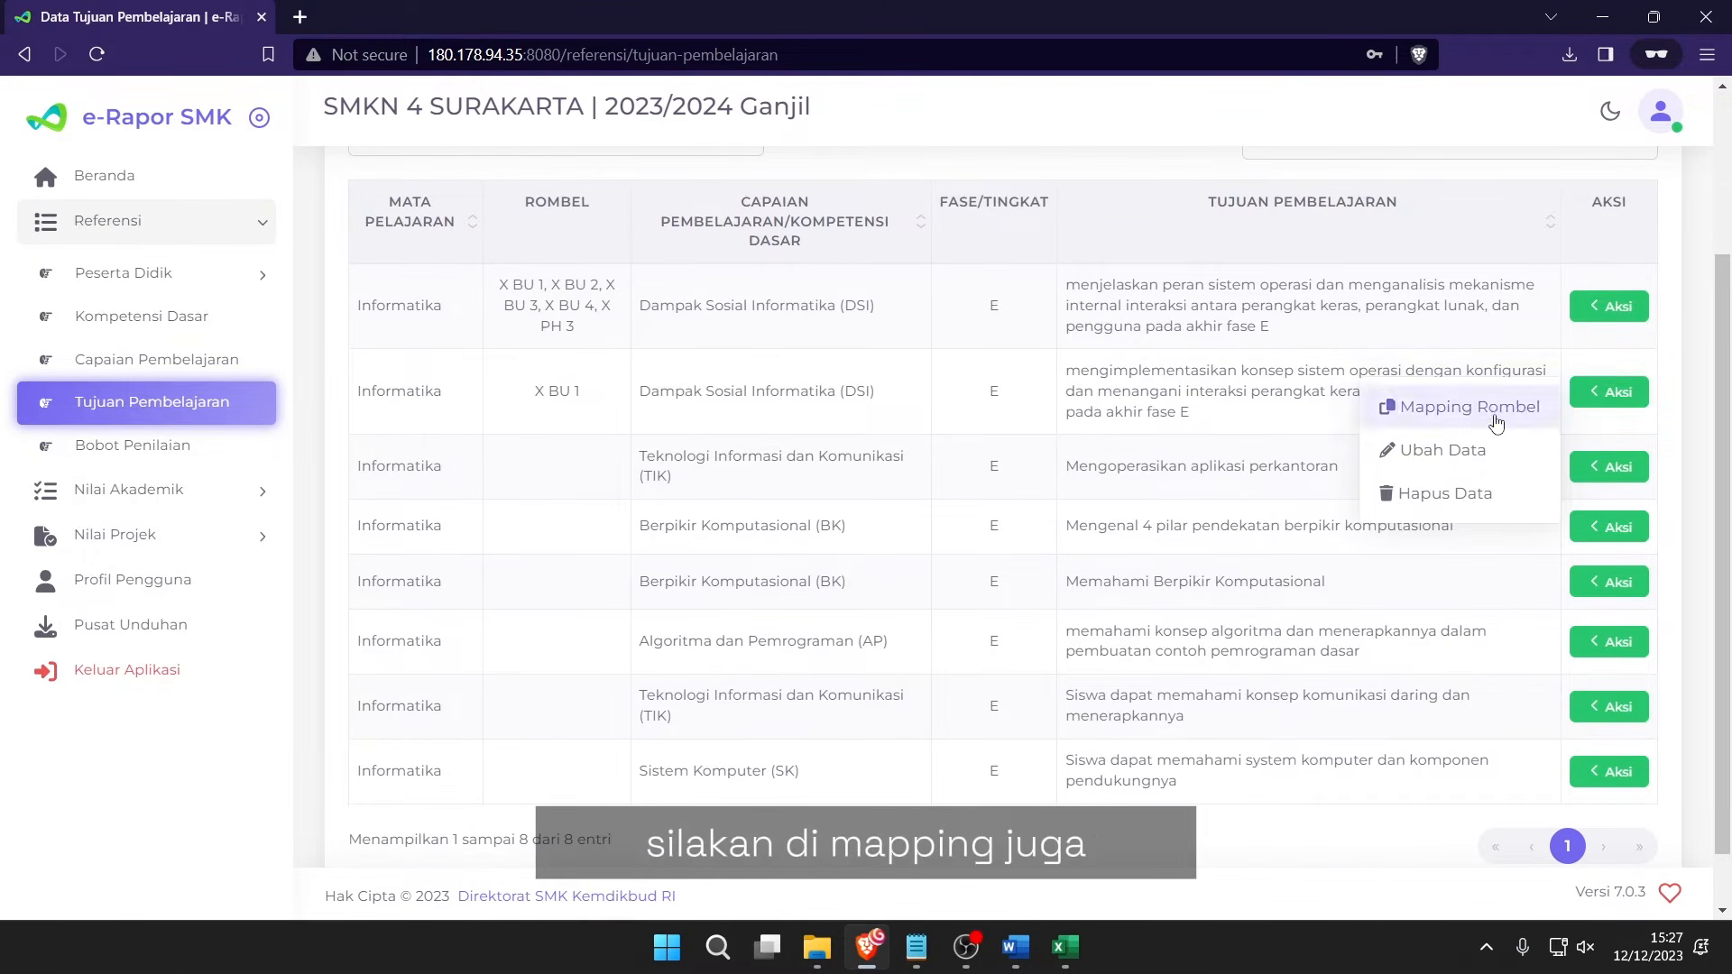
left_click(1407, 407)
left_click(594, 344)
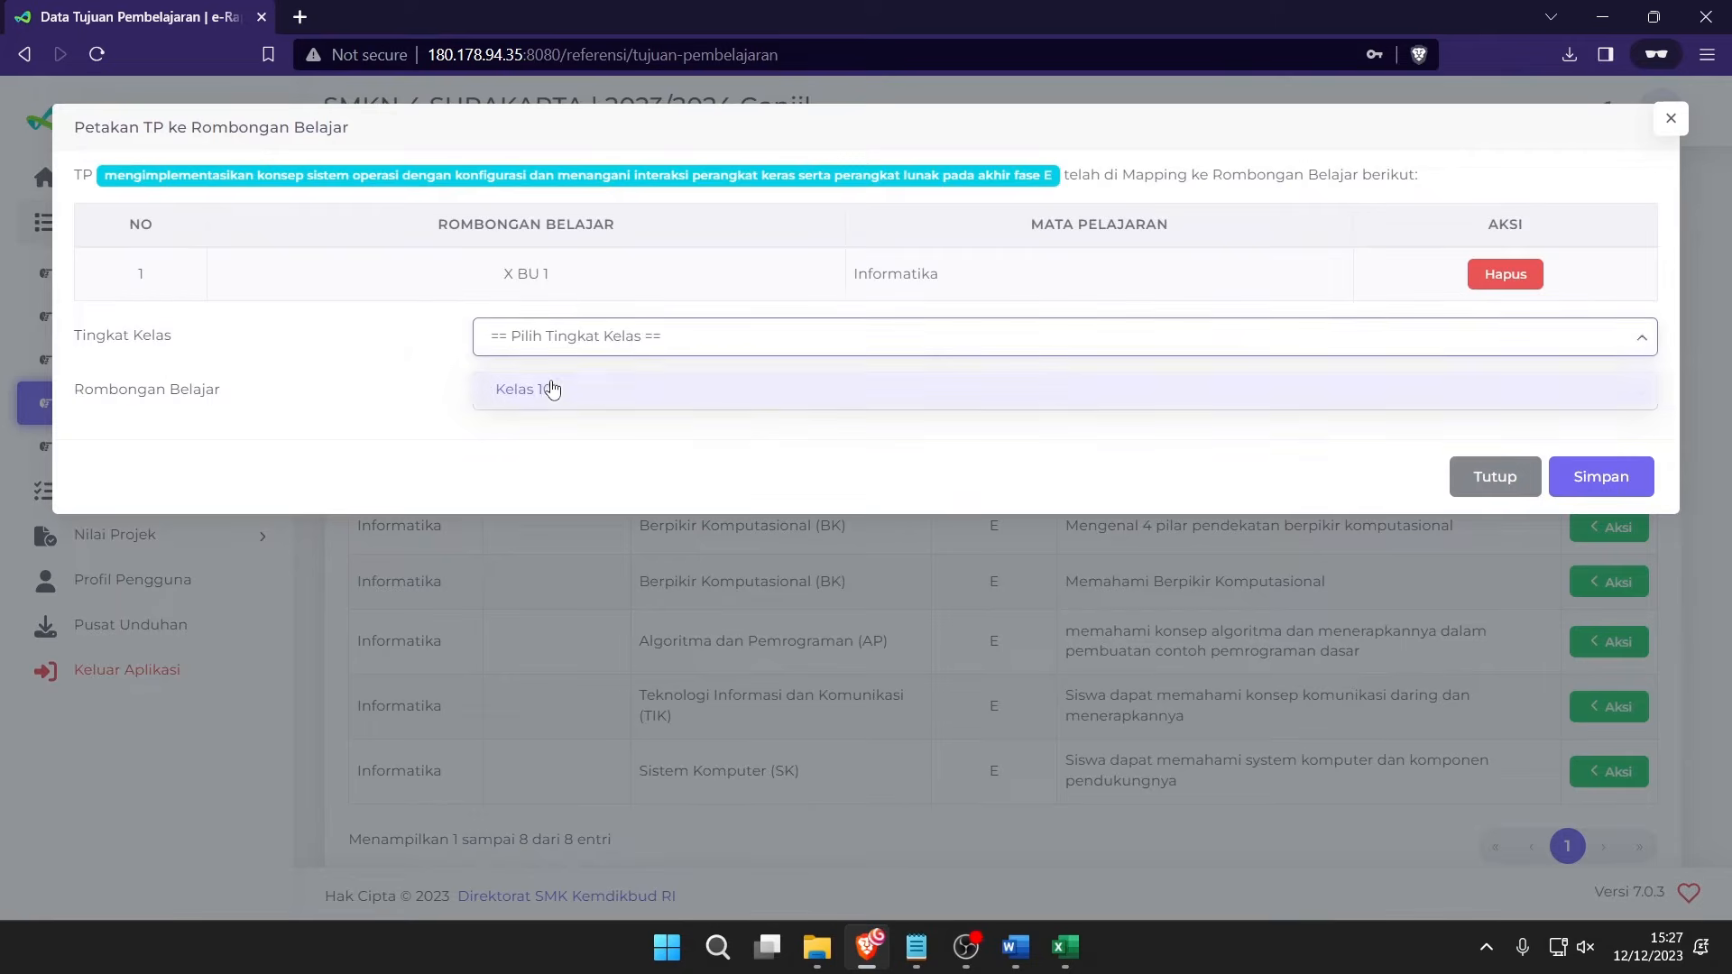
left_click(549, 391)
left_click(532, 397)
left_click(539, 480)
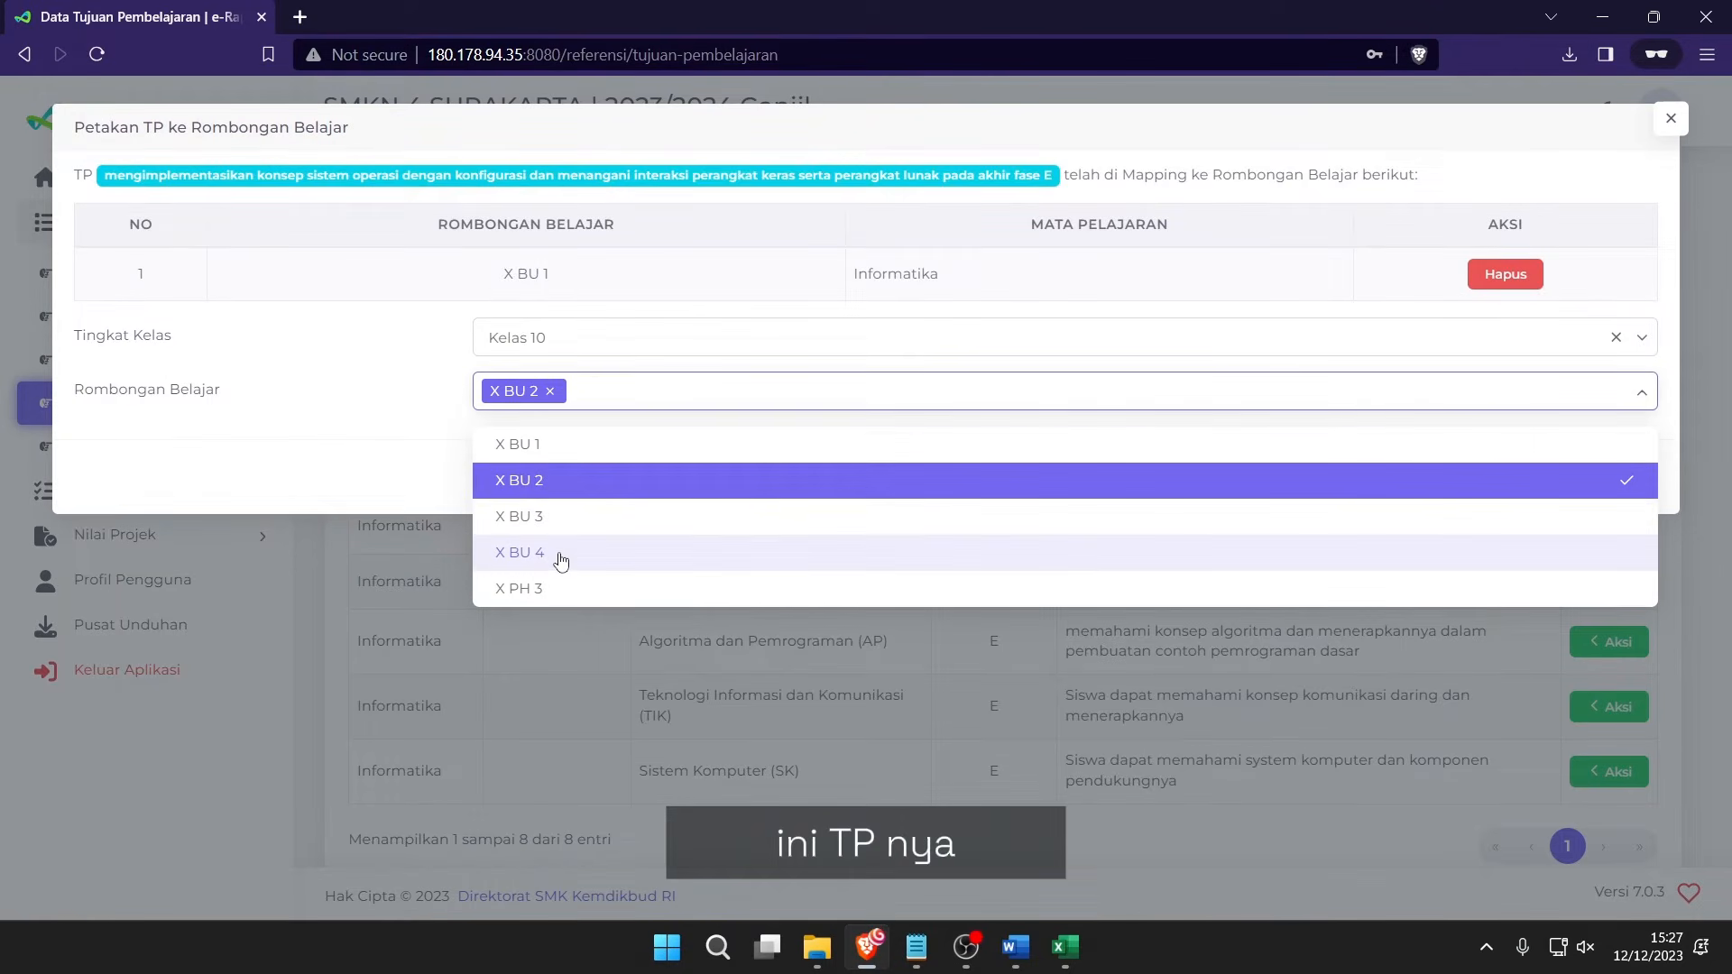
left_click(391, 434)
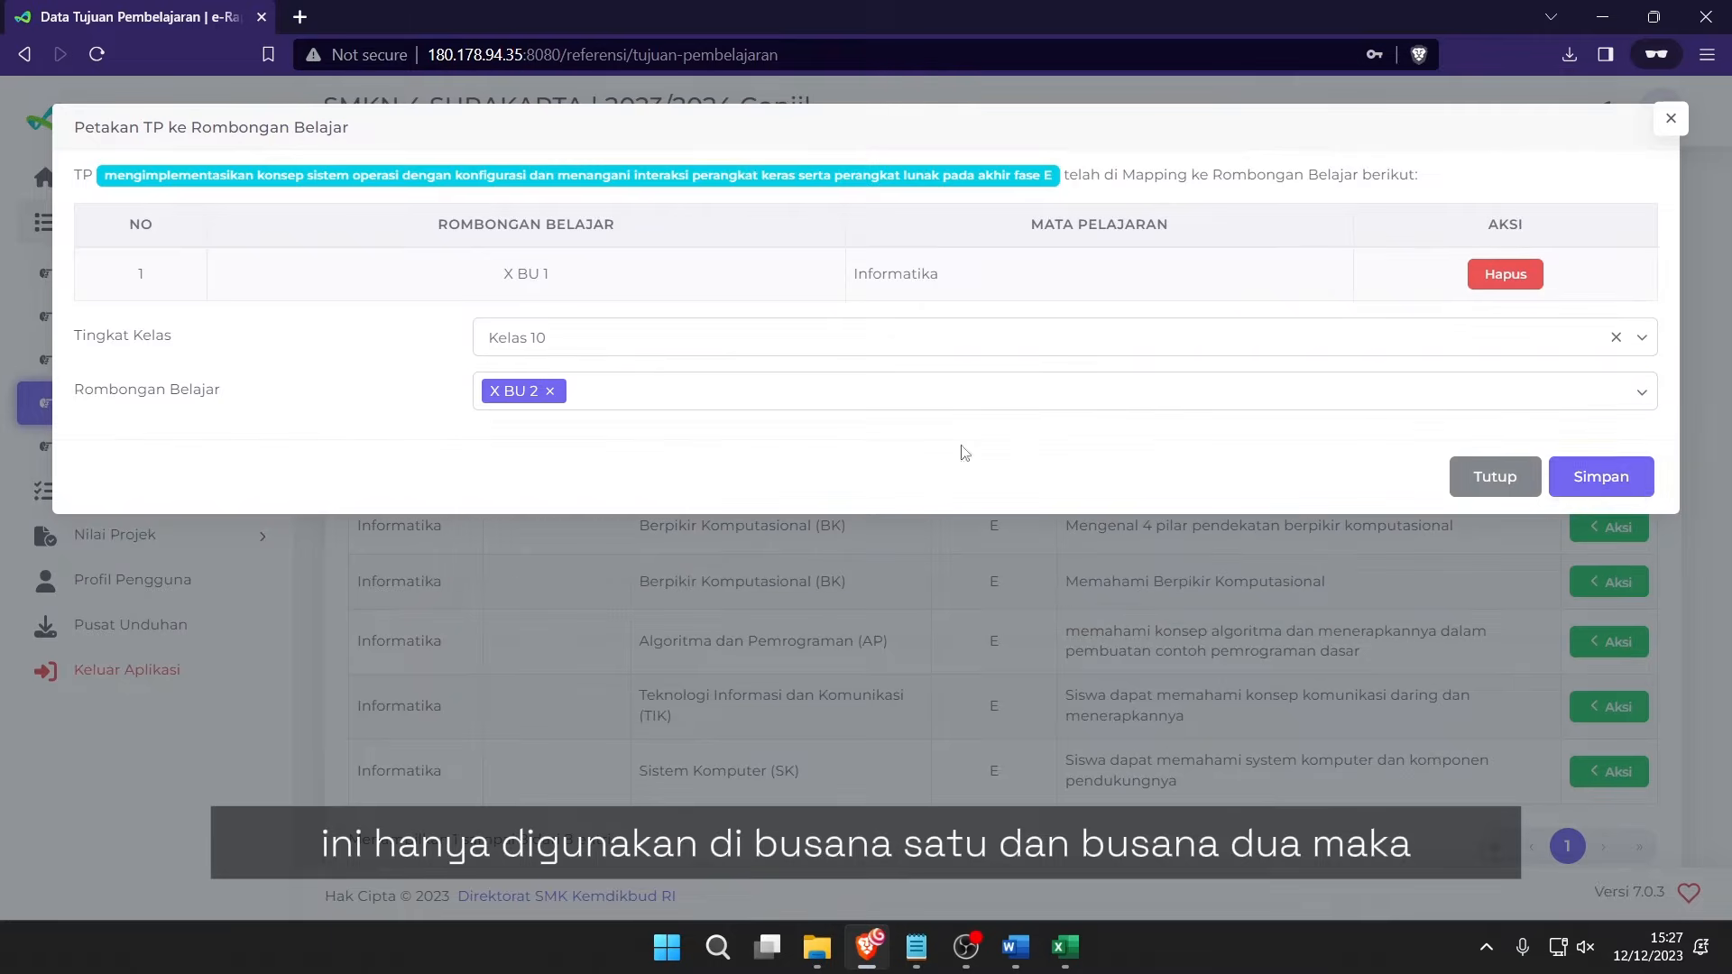
left_click(1598, 476)
left_click(868, 601)
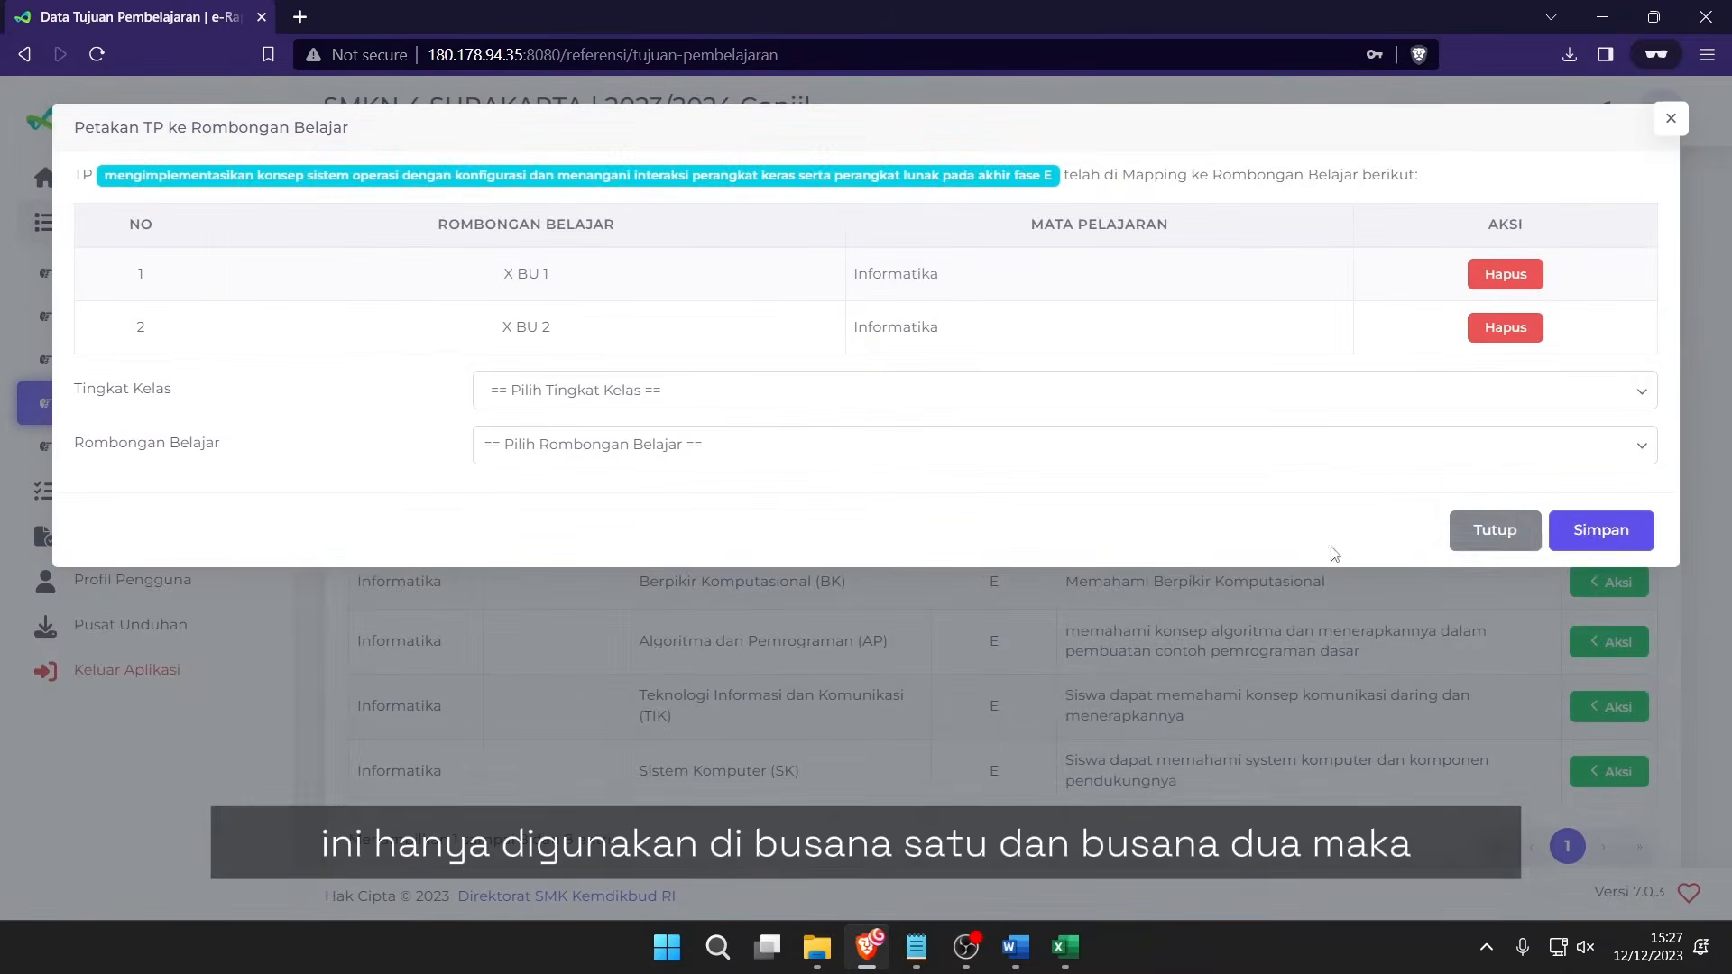
left_click(1499, 530)
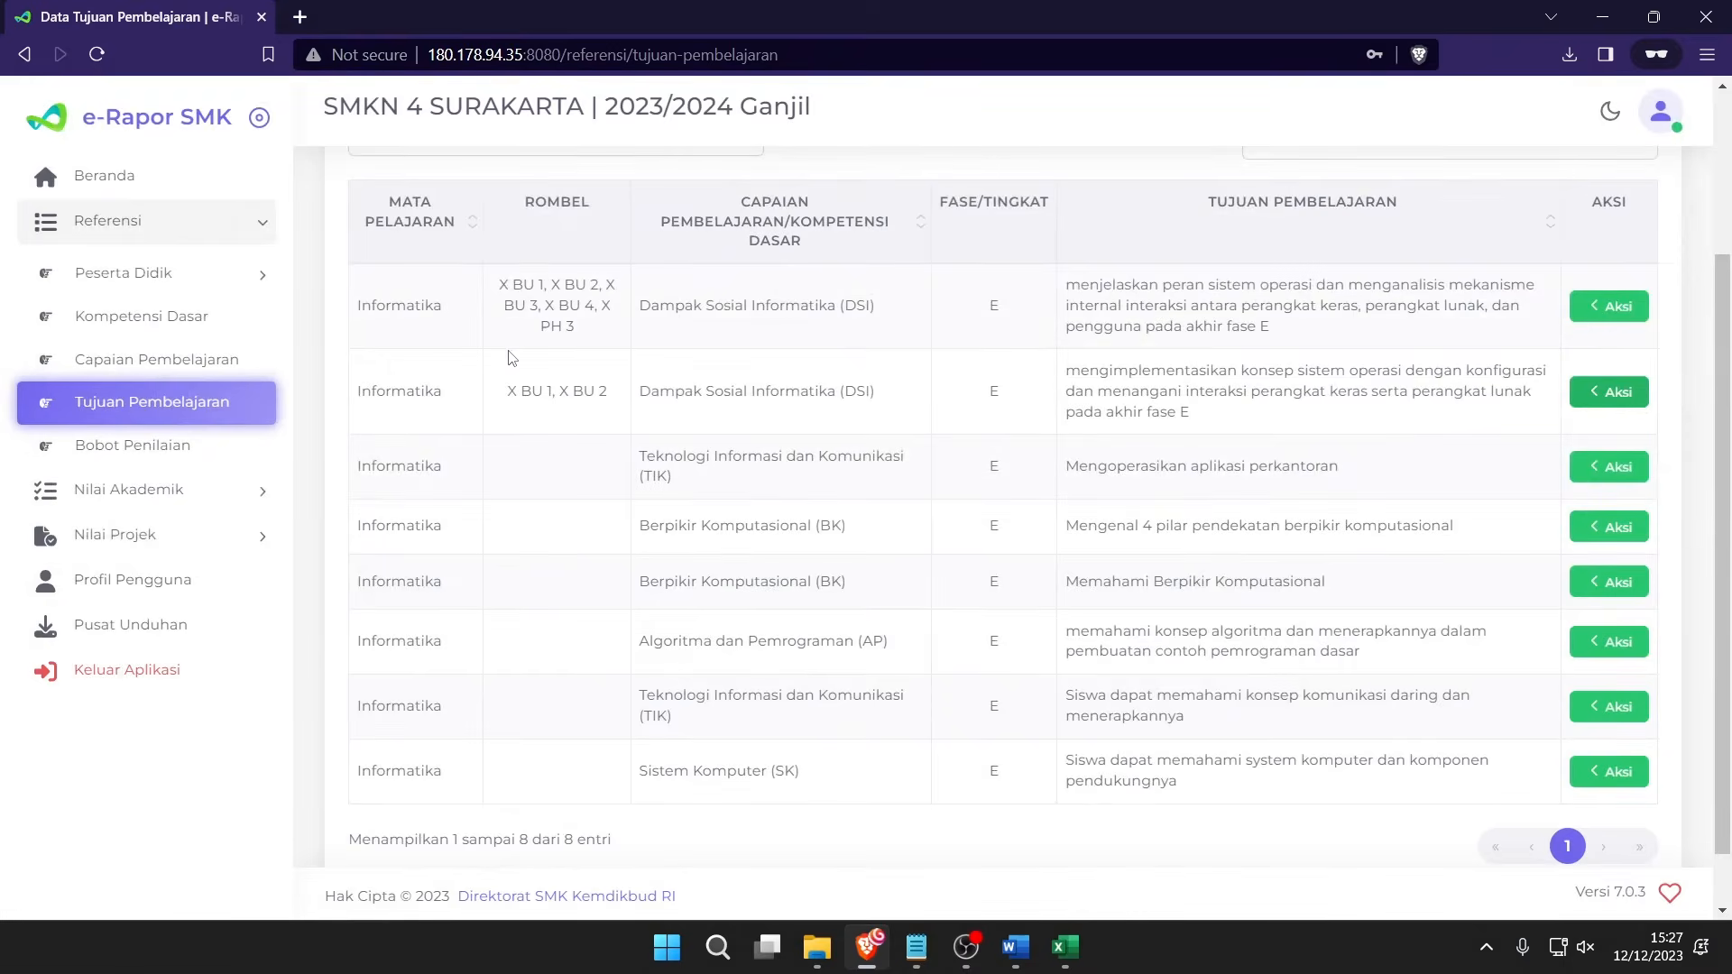
left_click_drag(503, 305, 1323, 327)
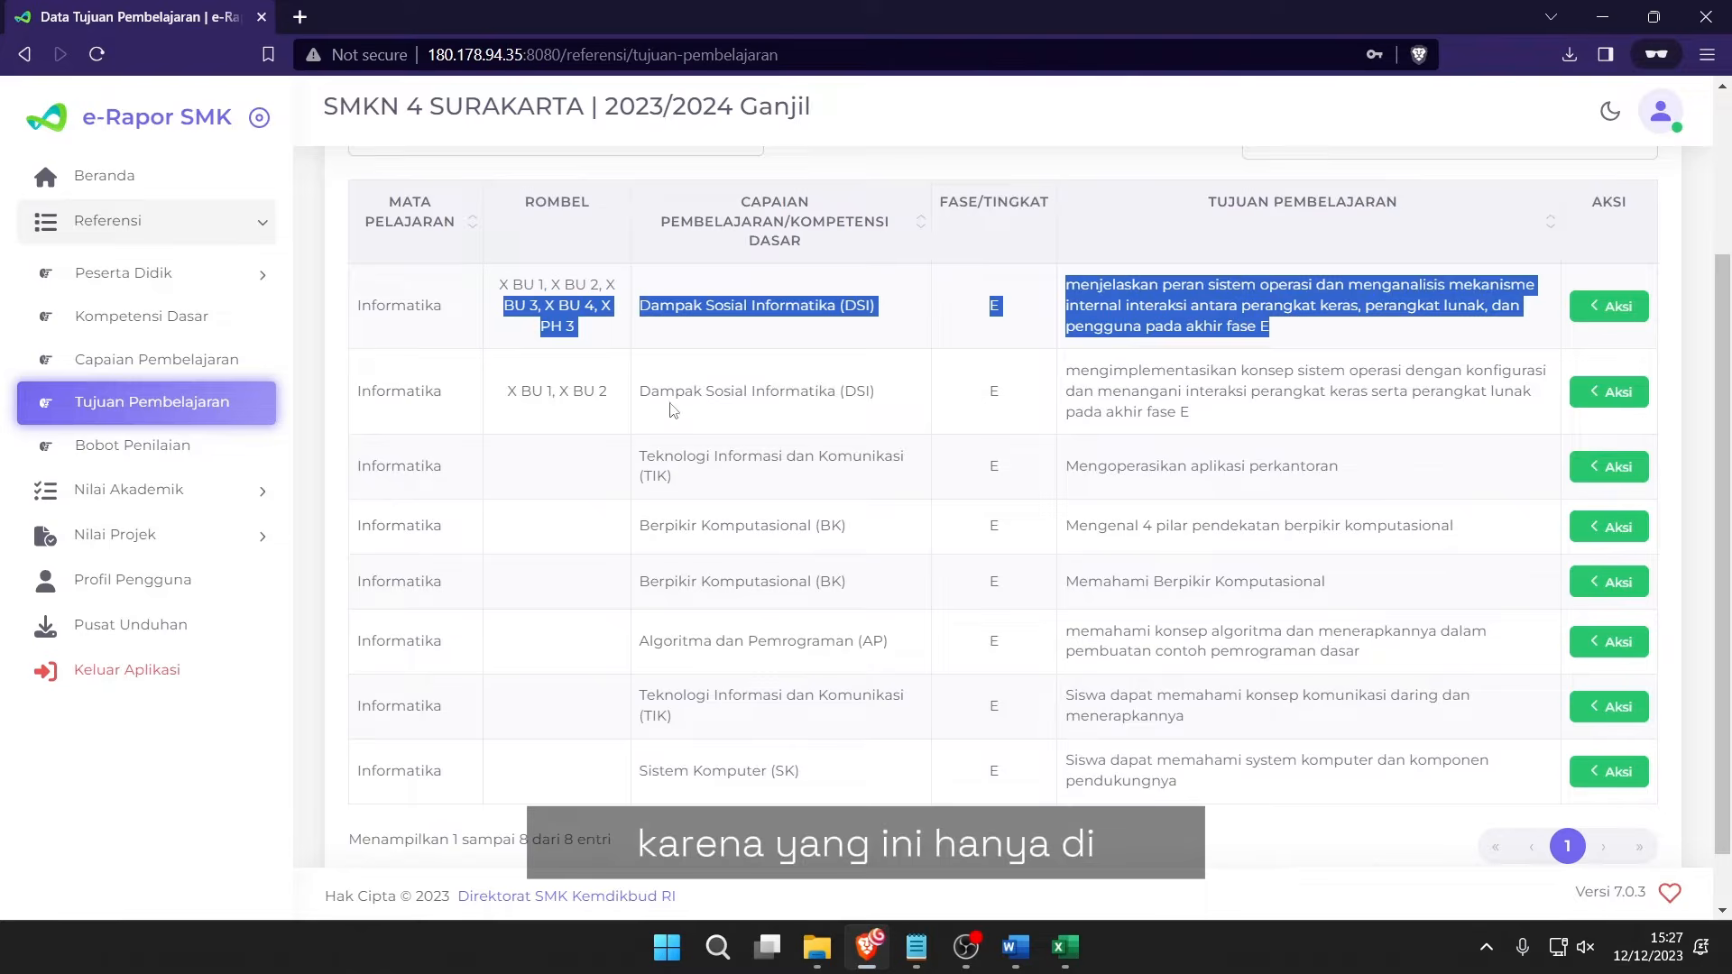
left_click_drag(599, 394, 1191, 413)
left_click(1189, 415)
left_click_drag(490, 389, 608, 396)
key("alt+Tab")
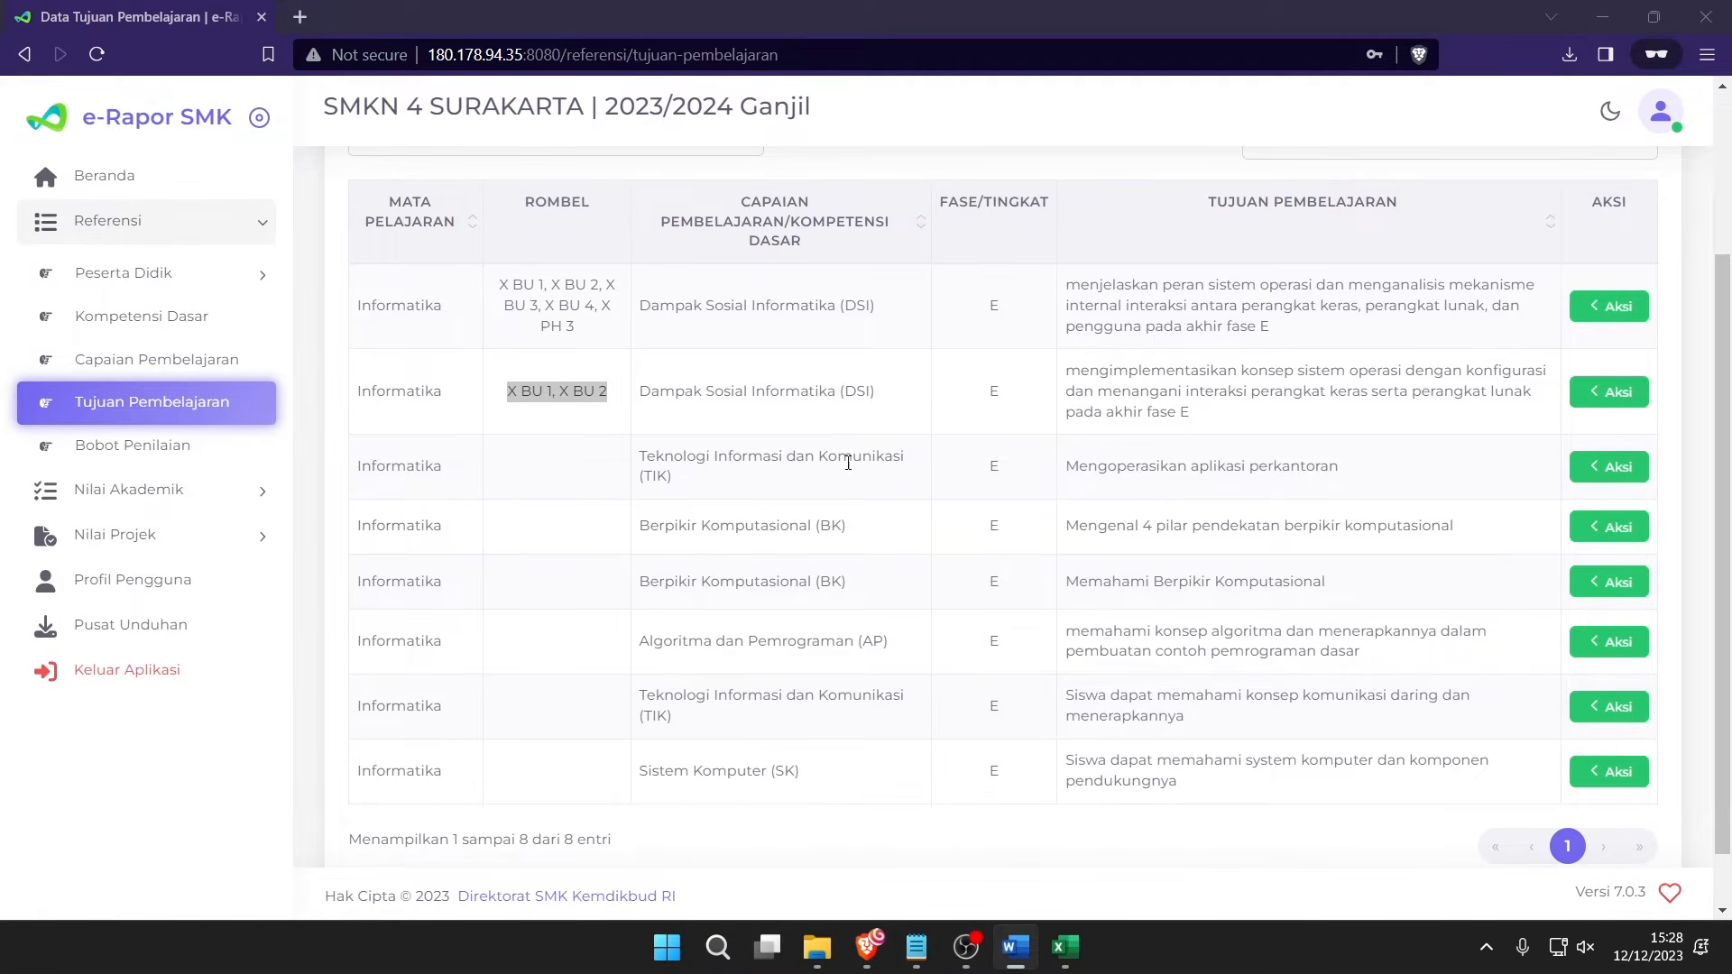
left_click_drag(923, 451, 1414, 469)
left_click(1415, 468)
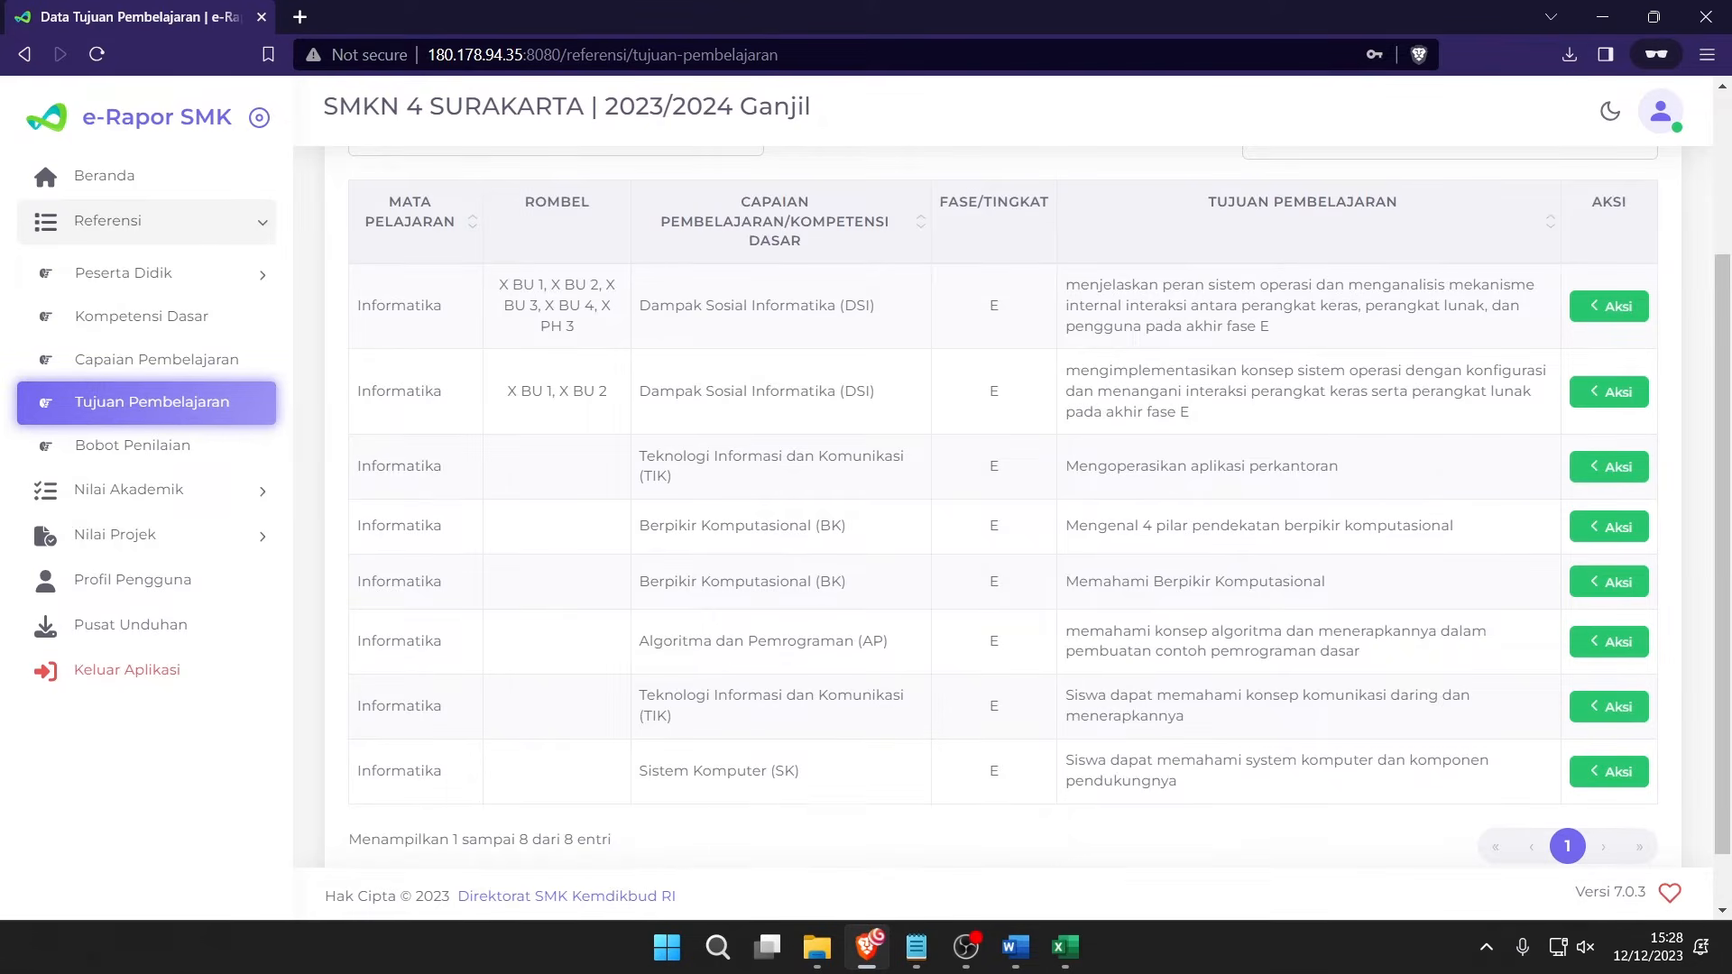
key("alt+Tab")
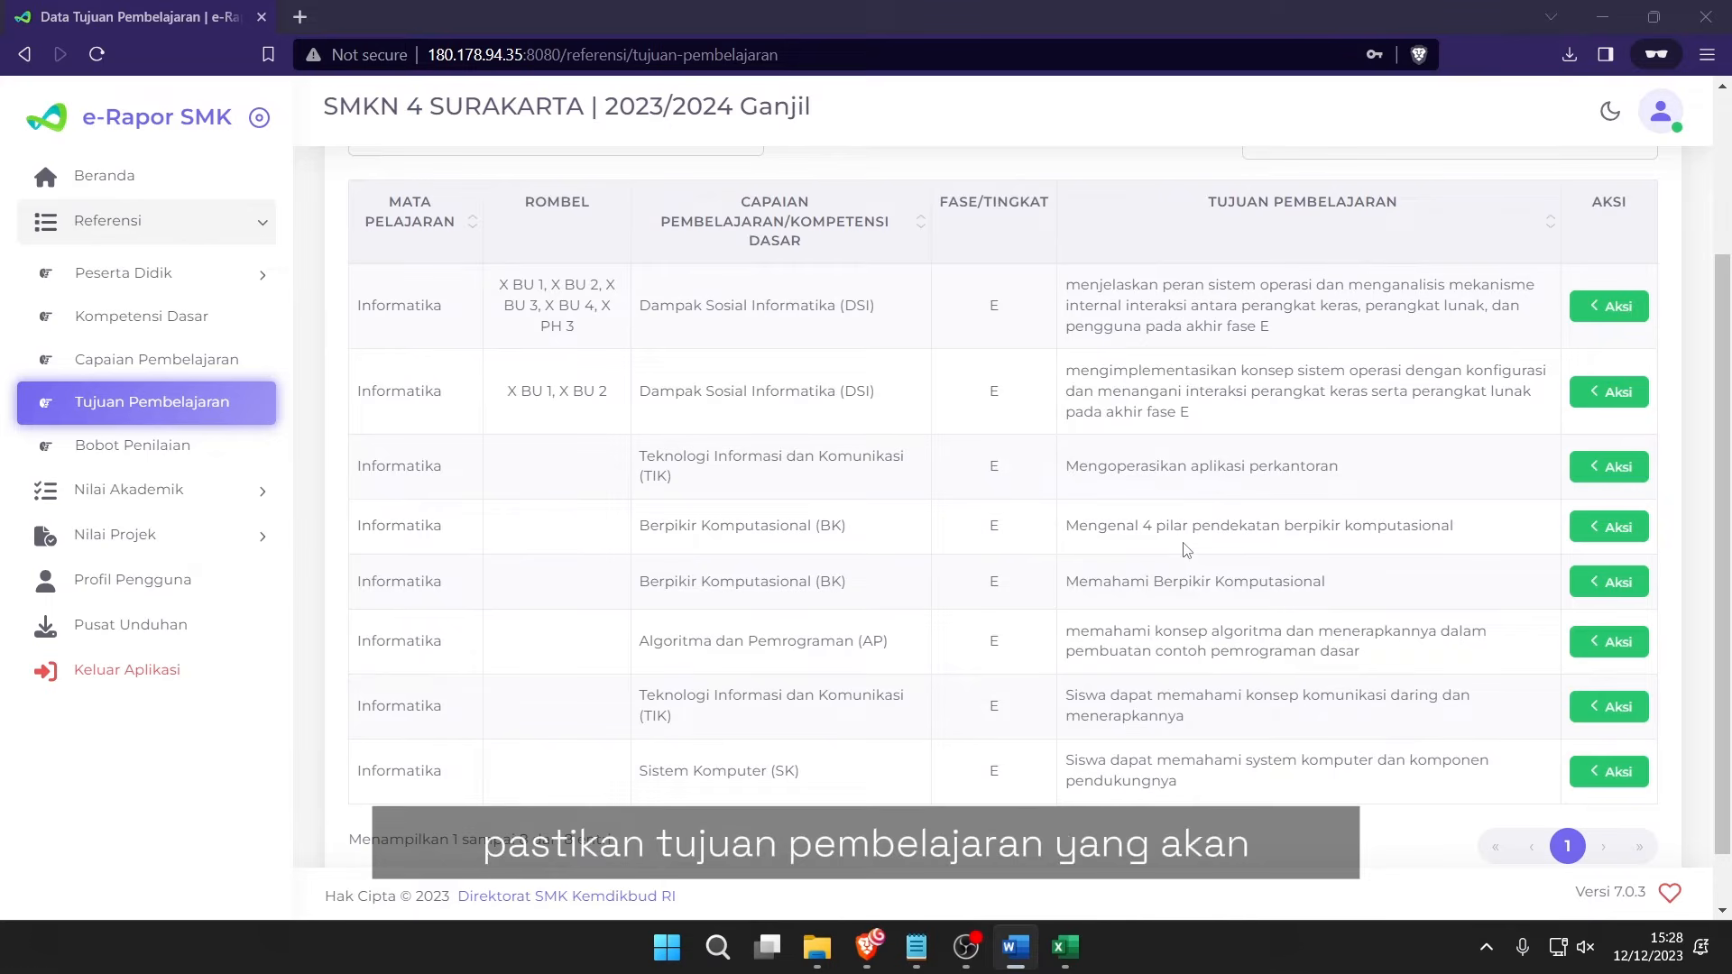
left_click_drag(1065, 370, 1430, 423)
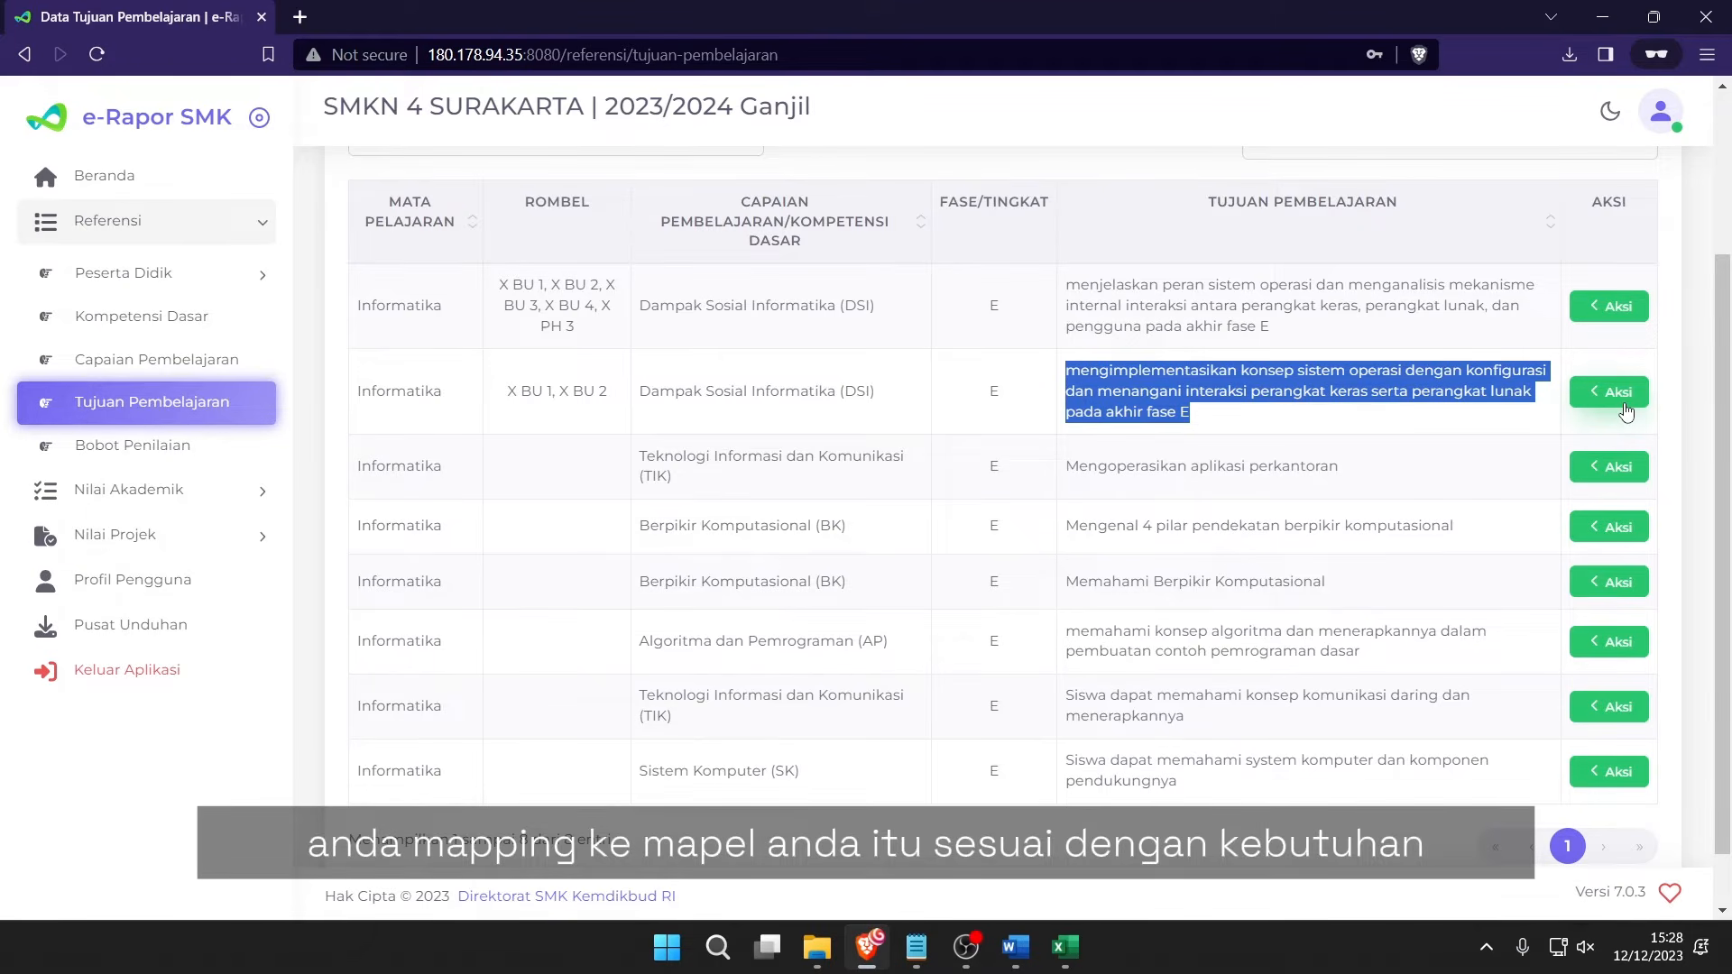
left_click_drag(1299, 438, 1058, 390)
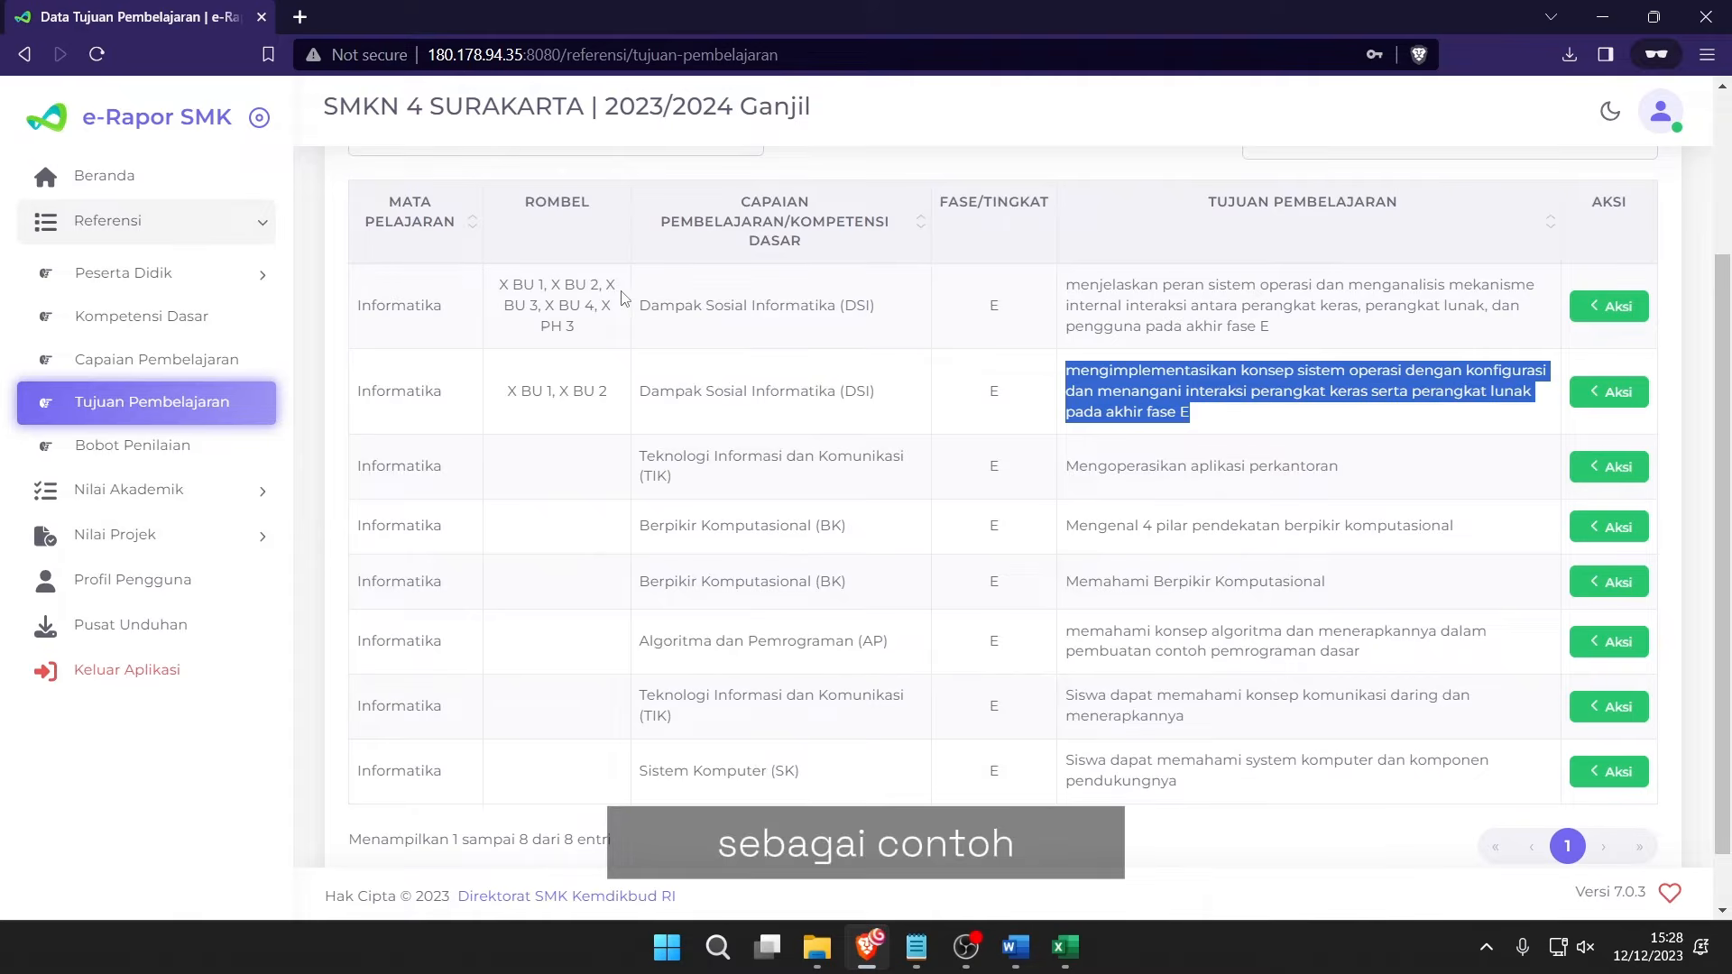
left_click_drag(636, 305, 905, 335)
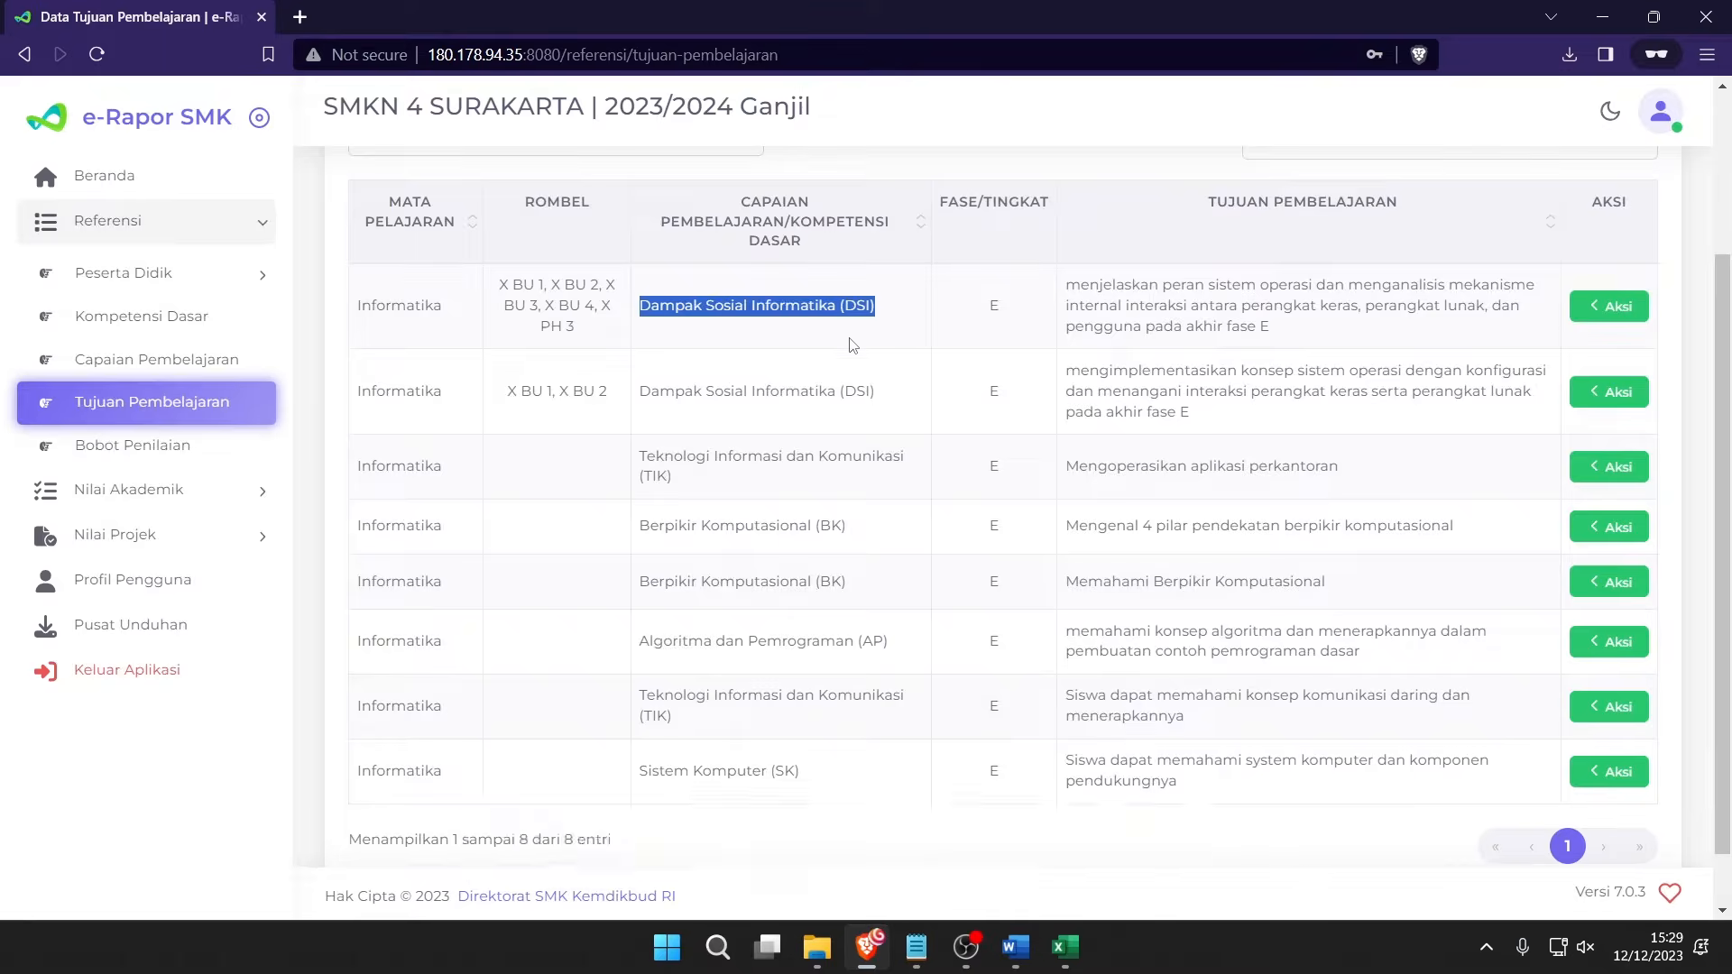
left_click_drag(681, 424, 809, 426)
left_click(1125, 458)
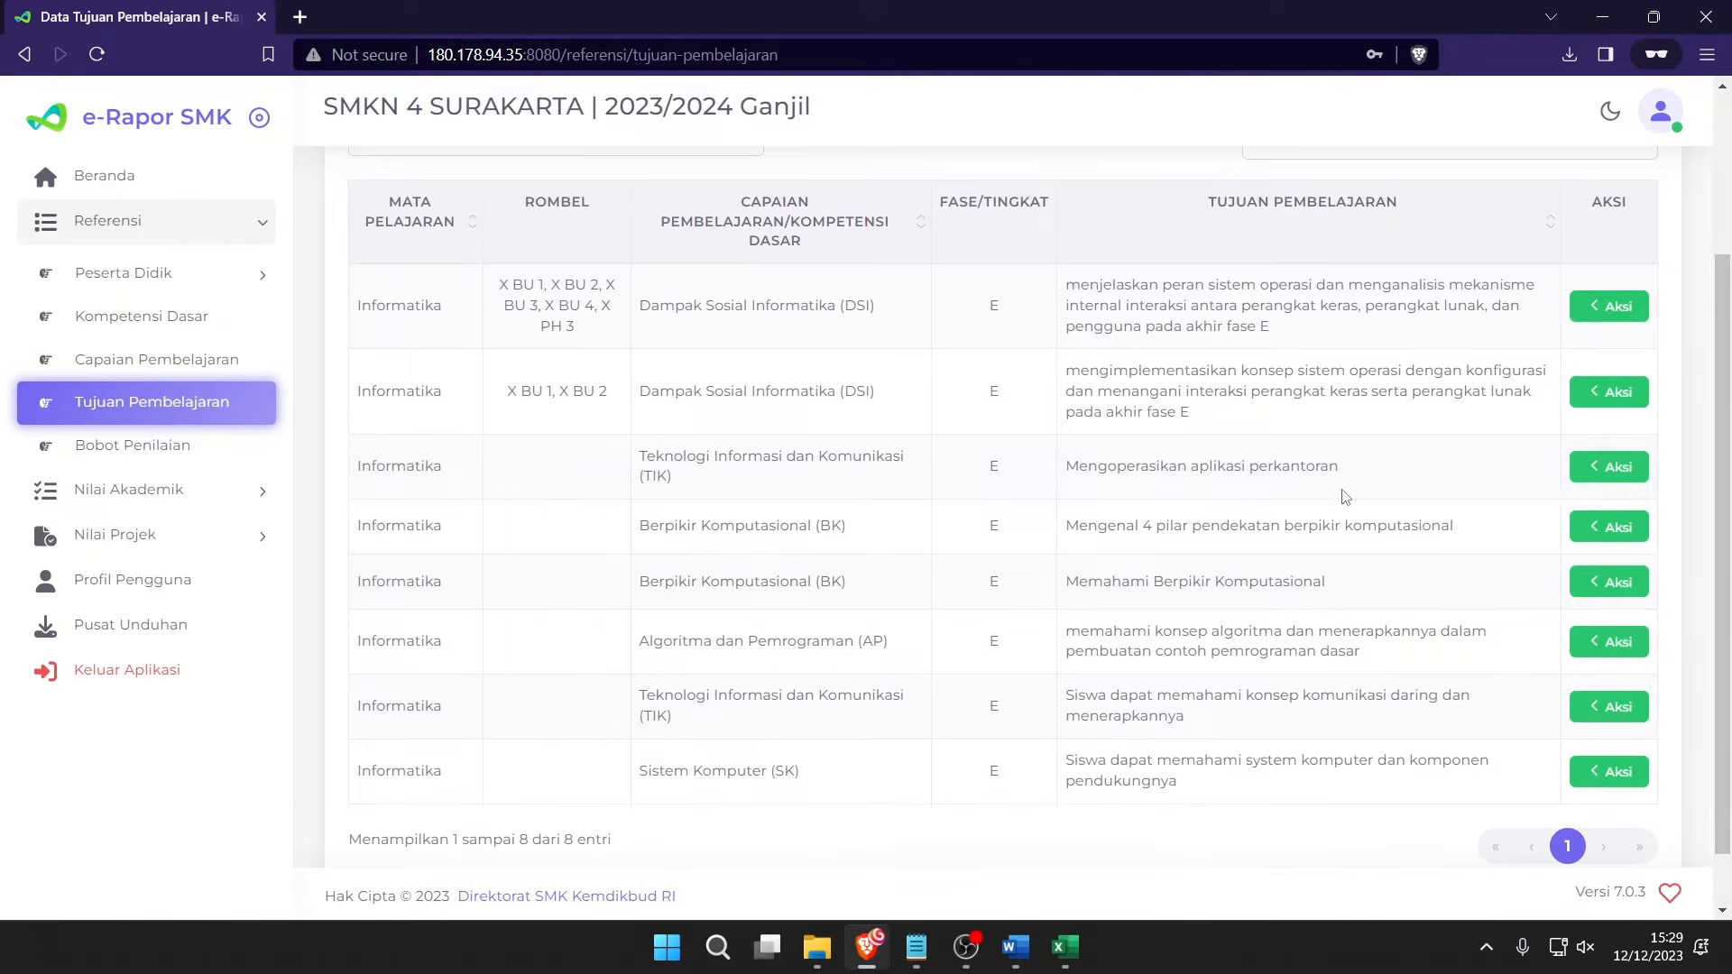
left_click_drag(1338, 480, 607, 453)
Map 'Mengoperasikan aplikasi perkantoran' for Kelas 10 to X BU 1, X BU 2, X BU 3 and X BU 4.
left_click(1610, 480)
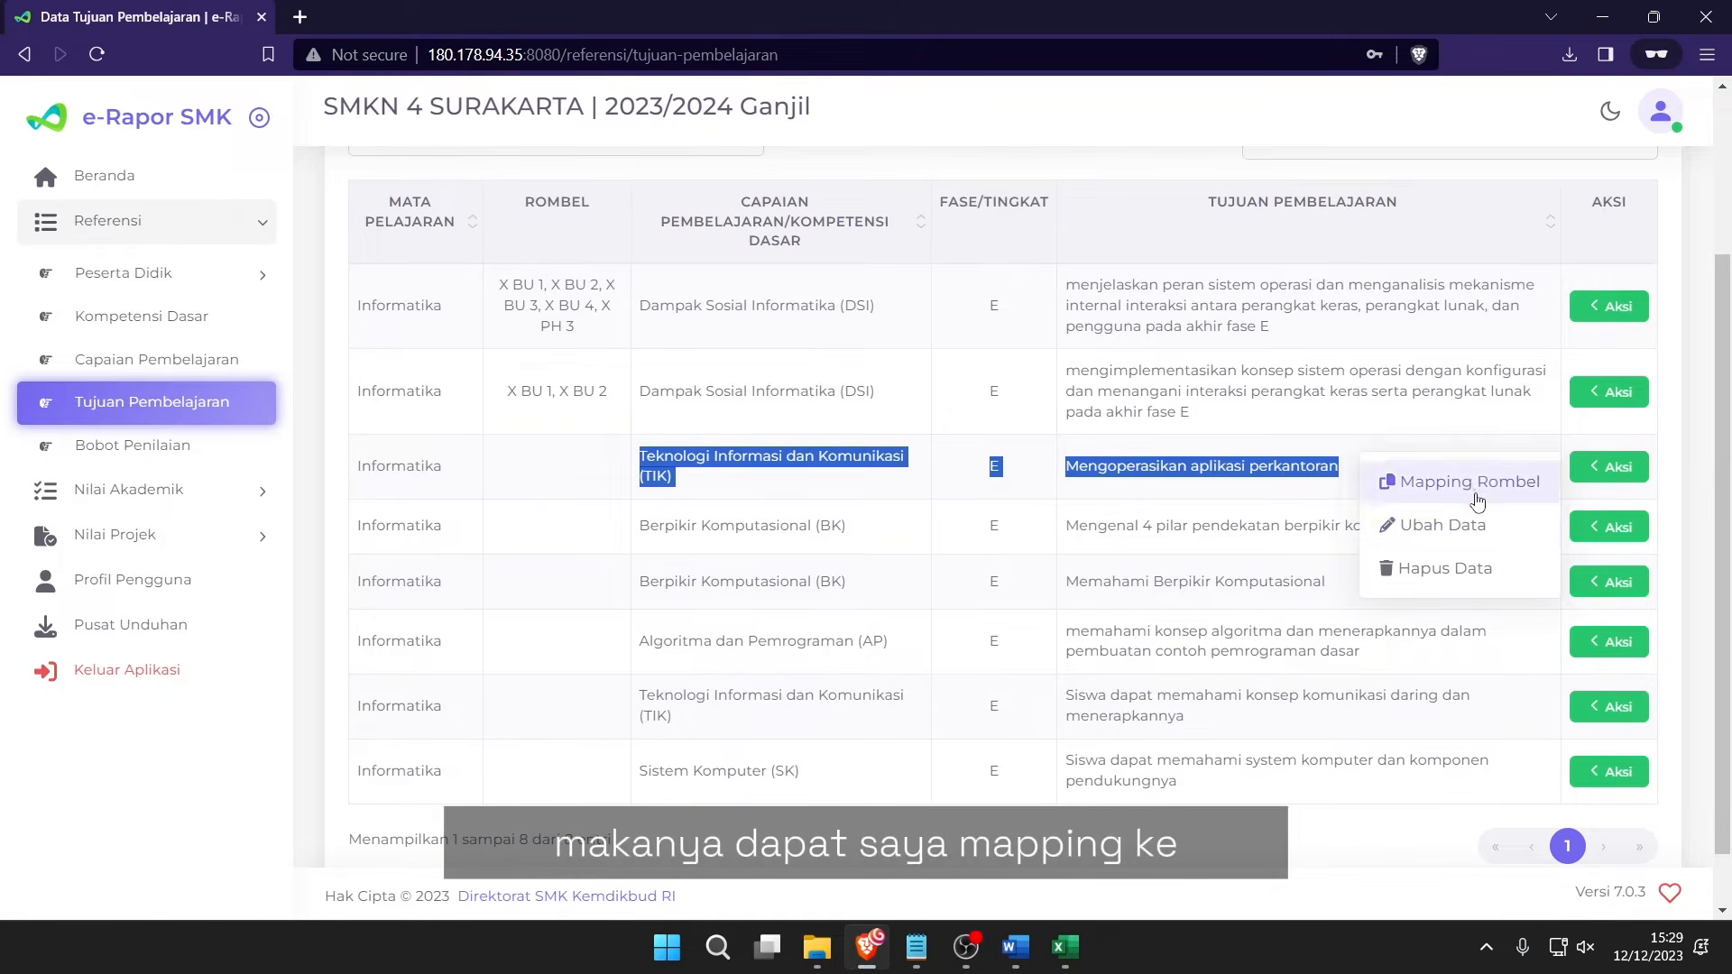
left_click(1452, 479)
left_click(620, 194)
left_click(577, 236)
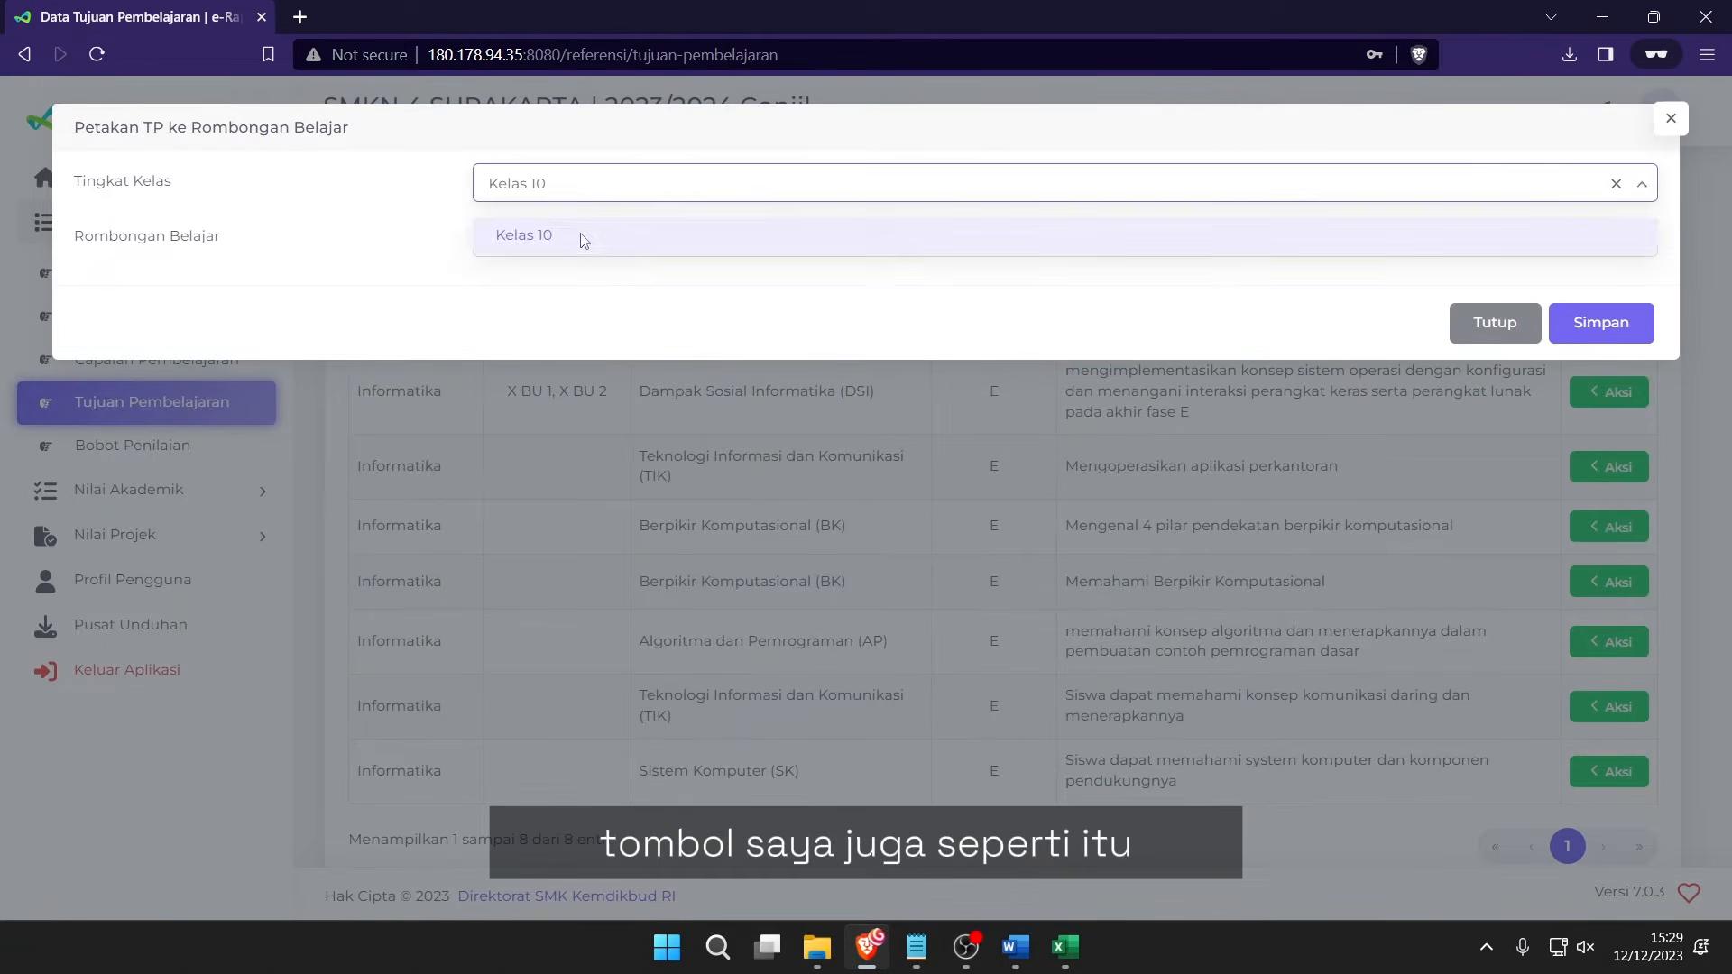
left_click(607, 239)
left_click(560, 290)
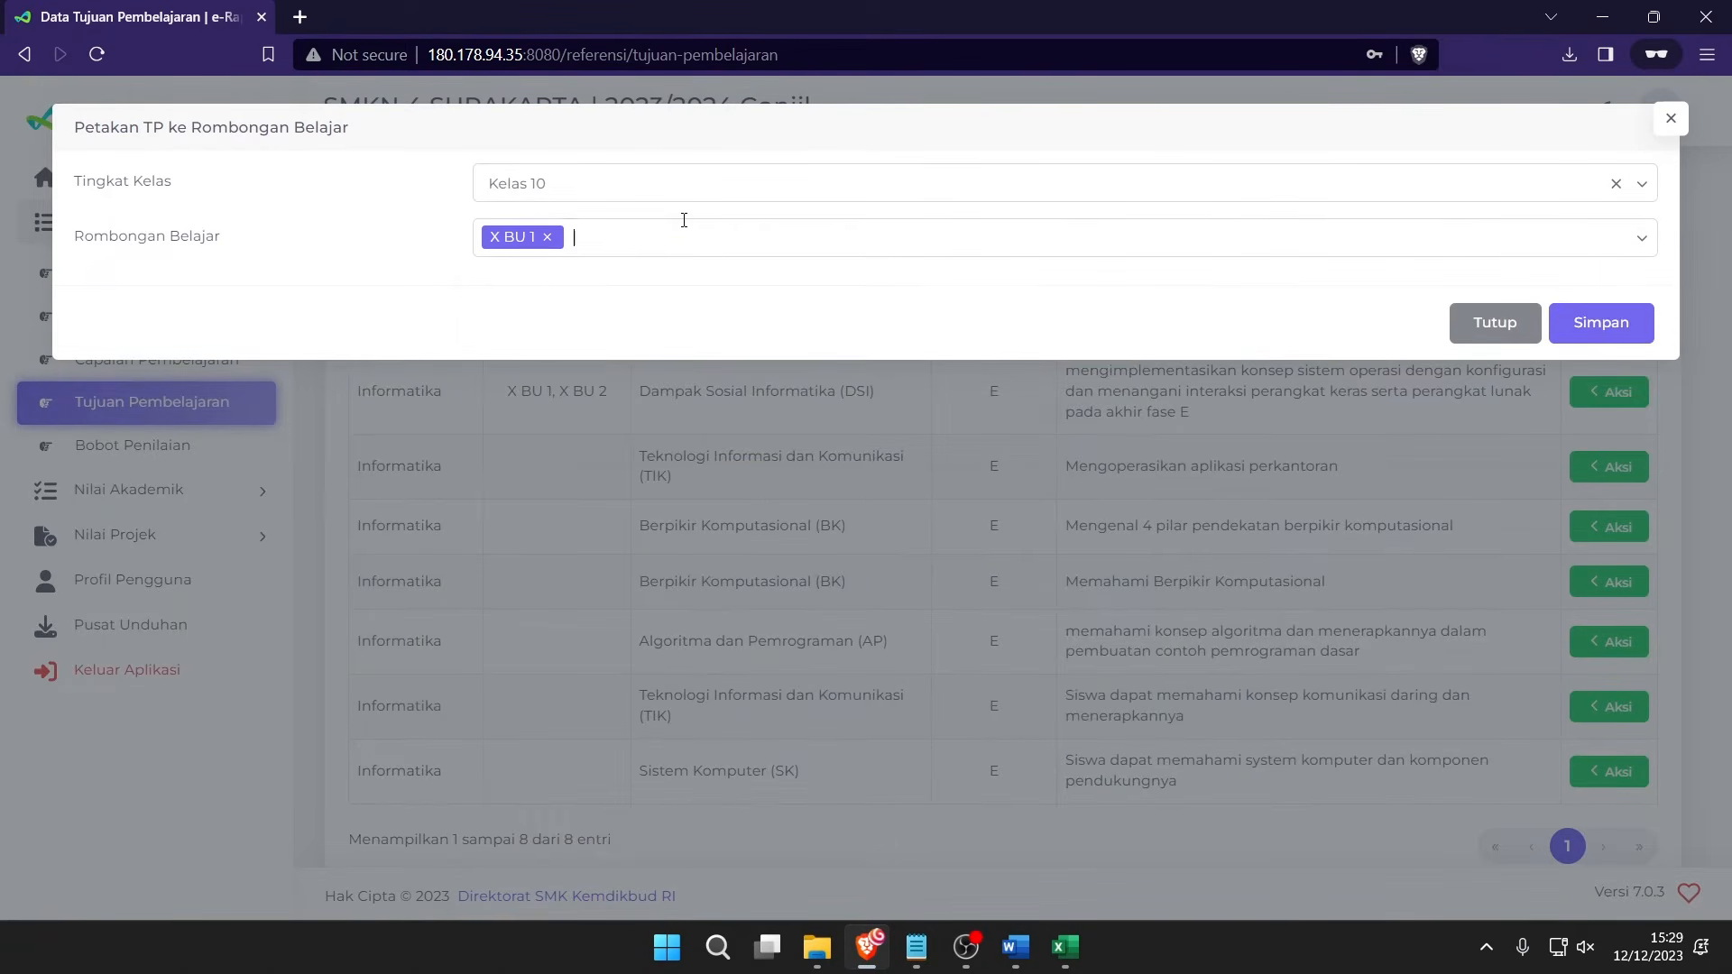
left_click(684, 236)
left_click(629, 323)
left_click(777, 237)
left_click(642, 362)
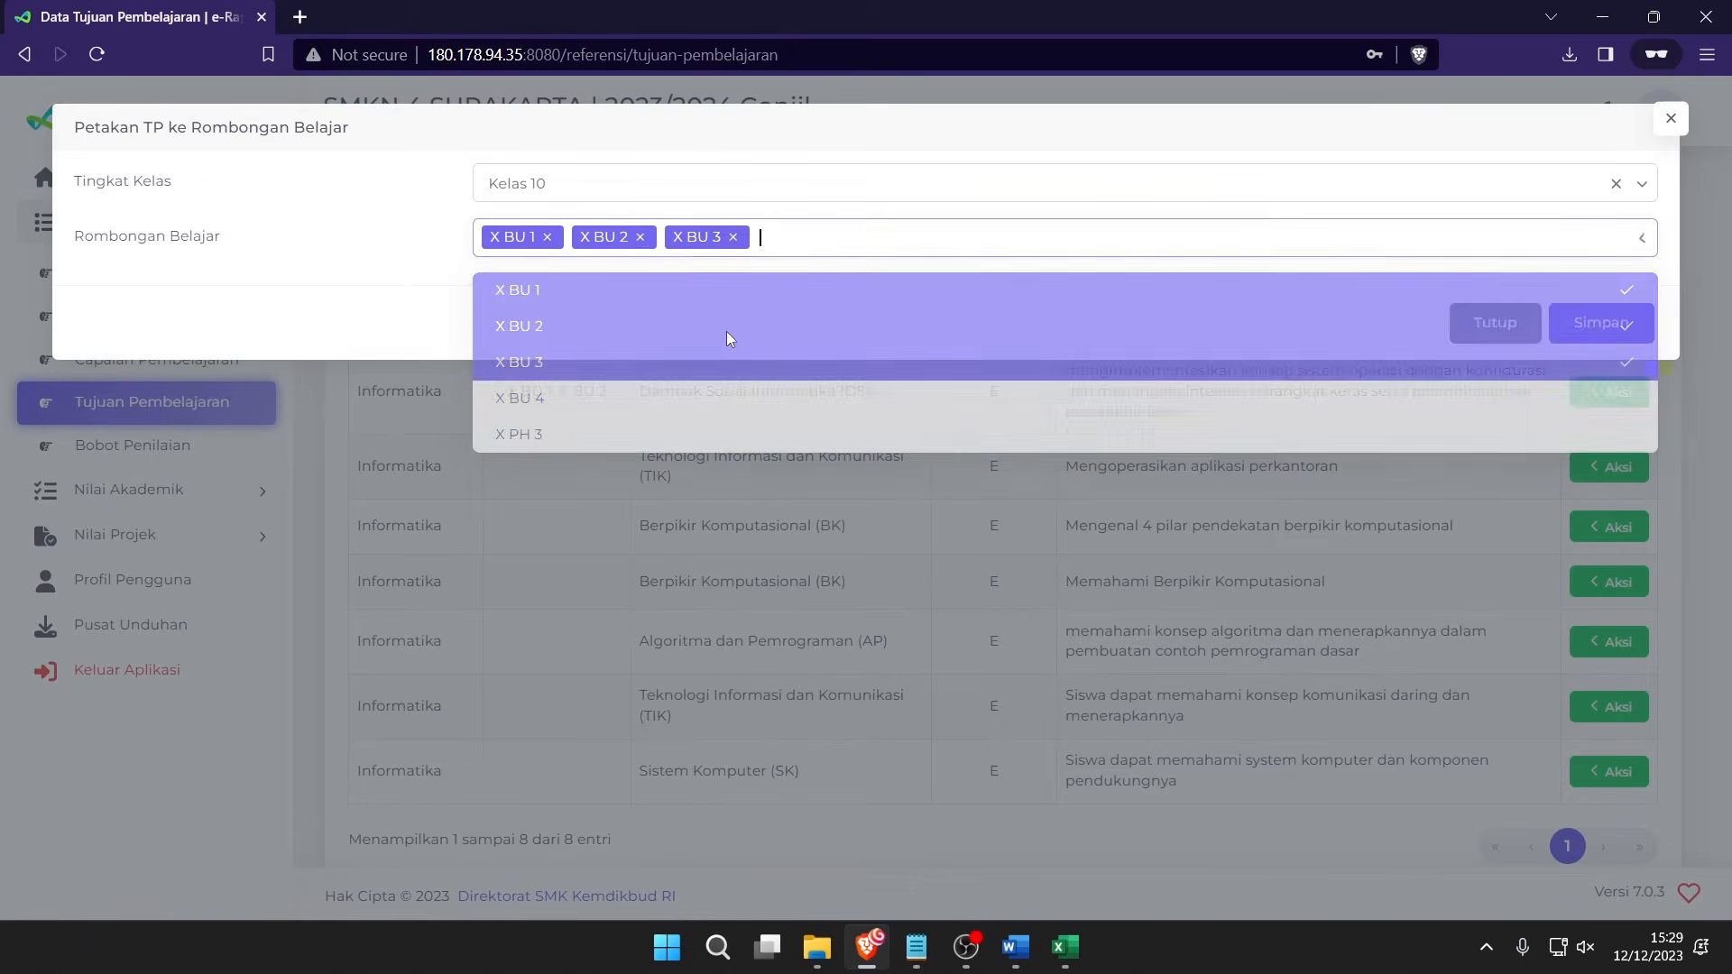
left_click(681, 398)
left_click(1601, 322)
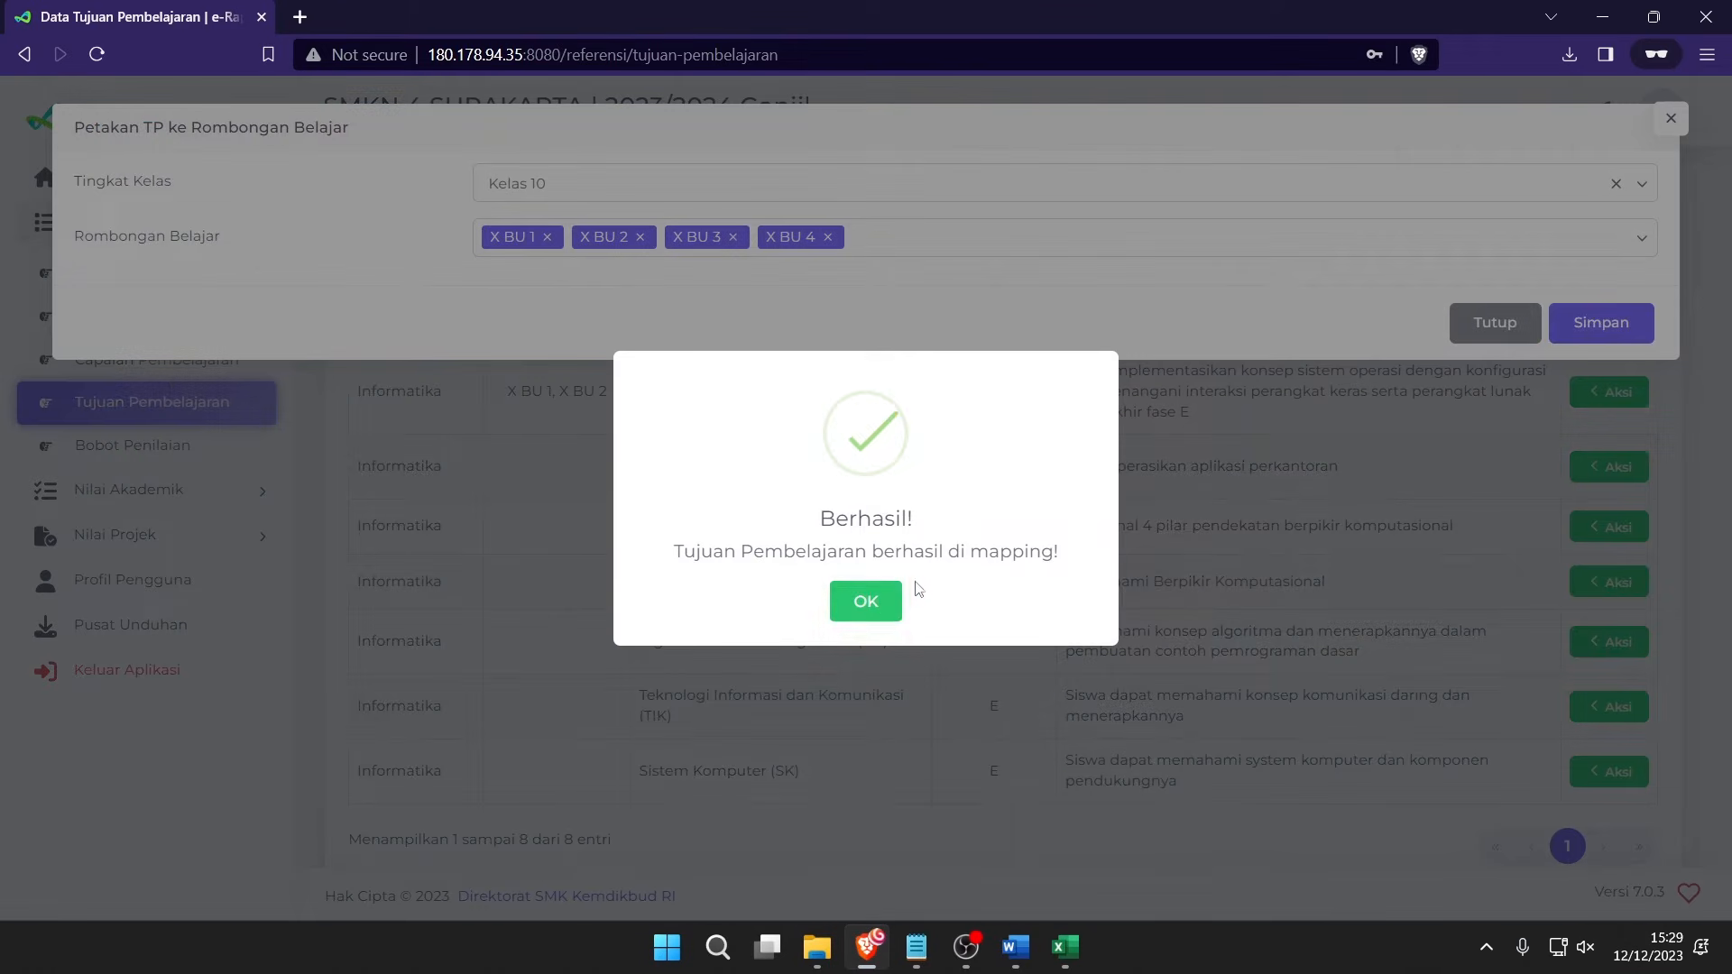
left_click(886, 606)
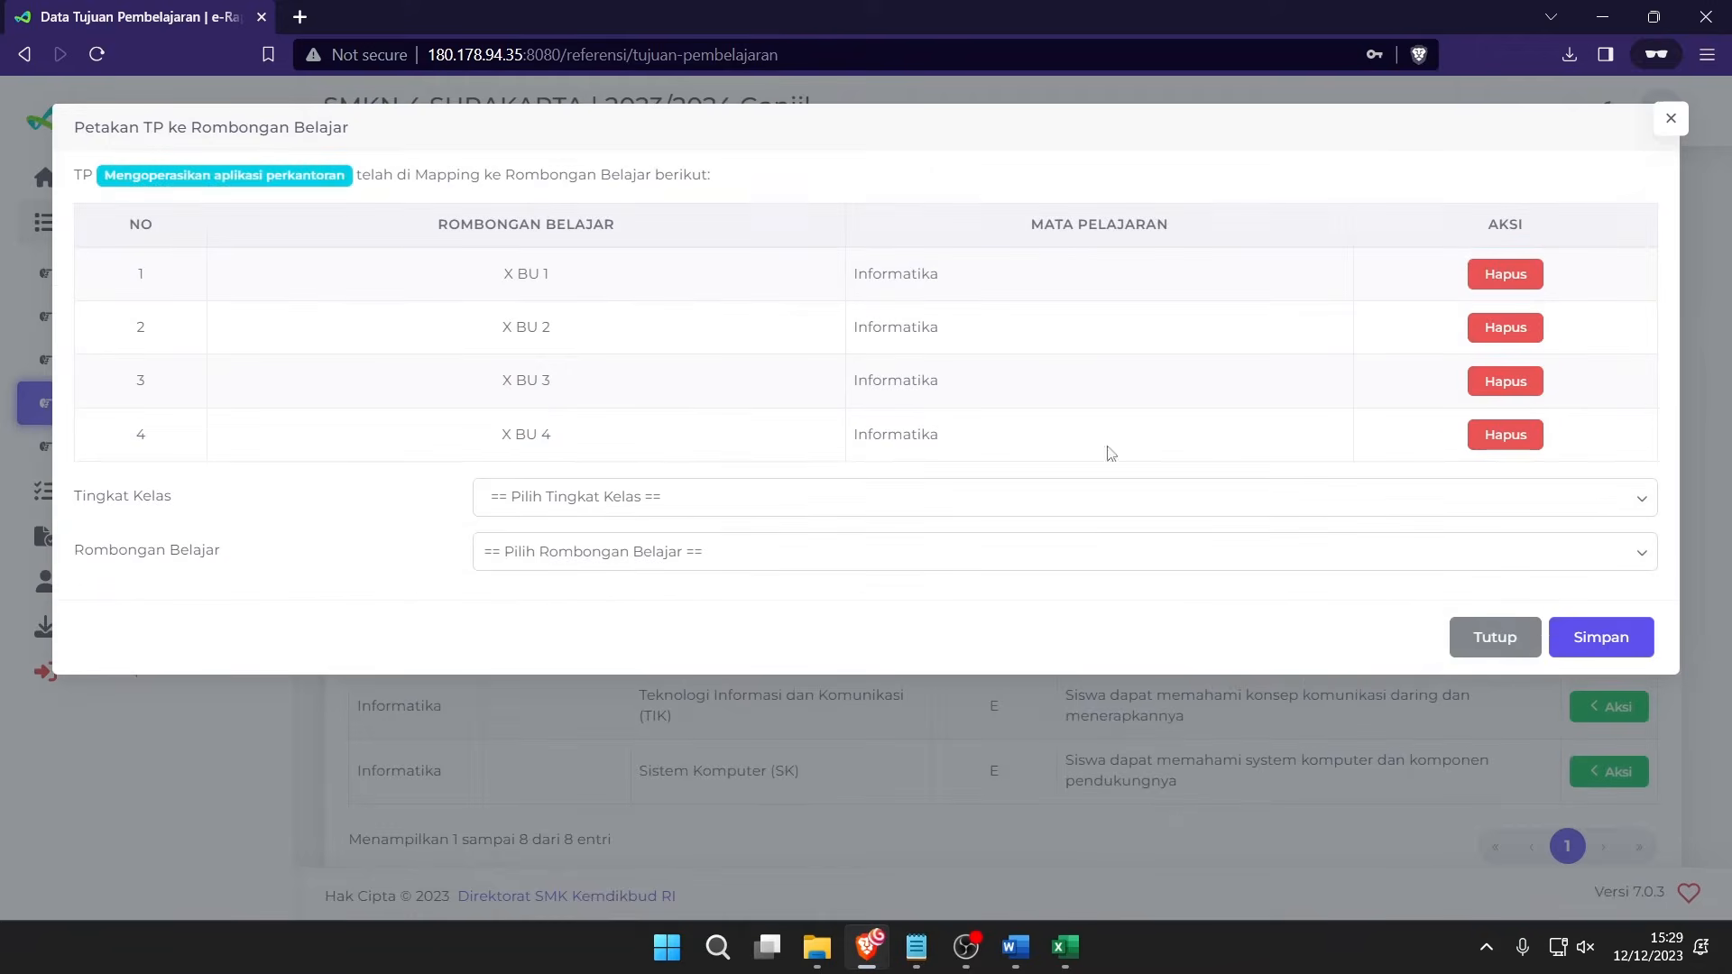
left_click(1493, 653)
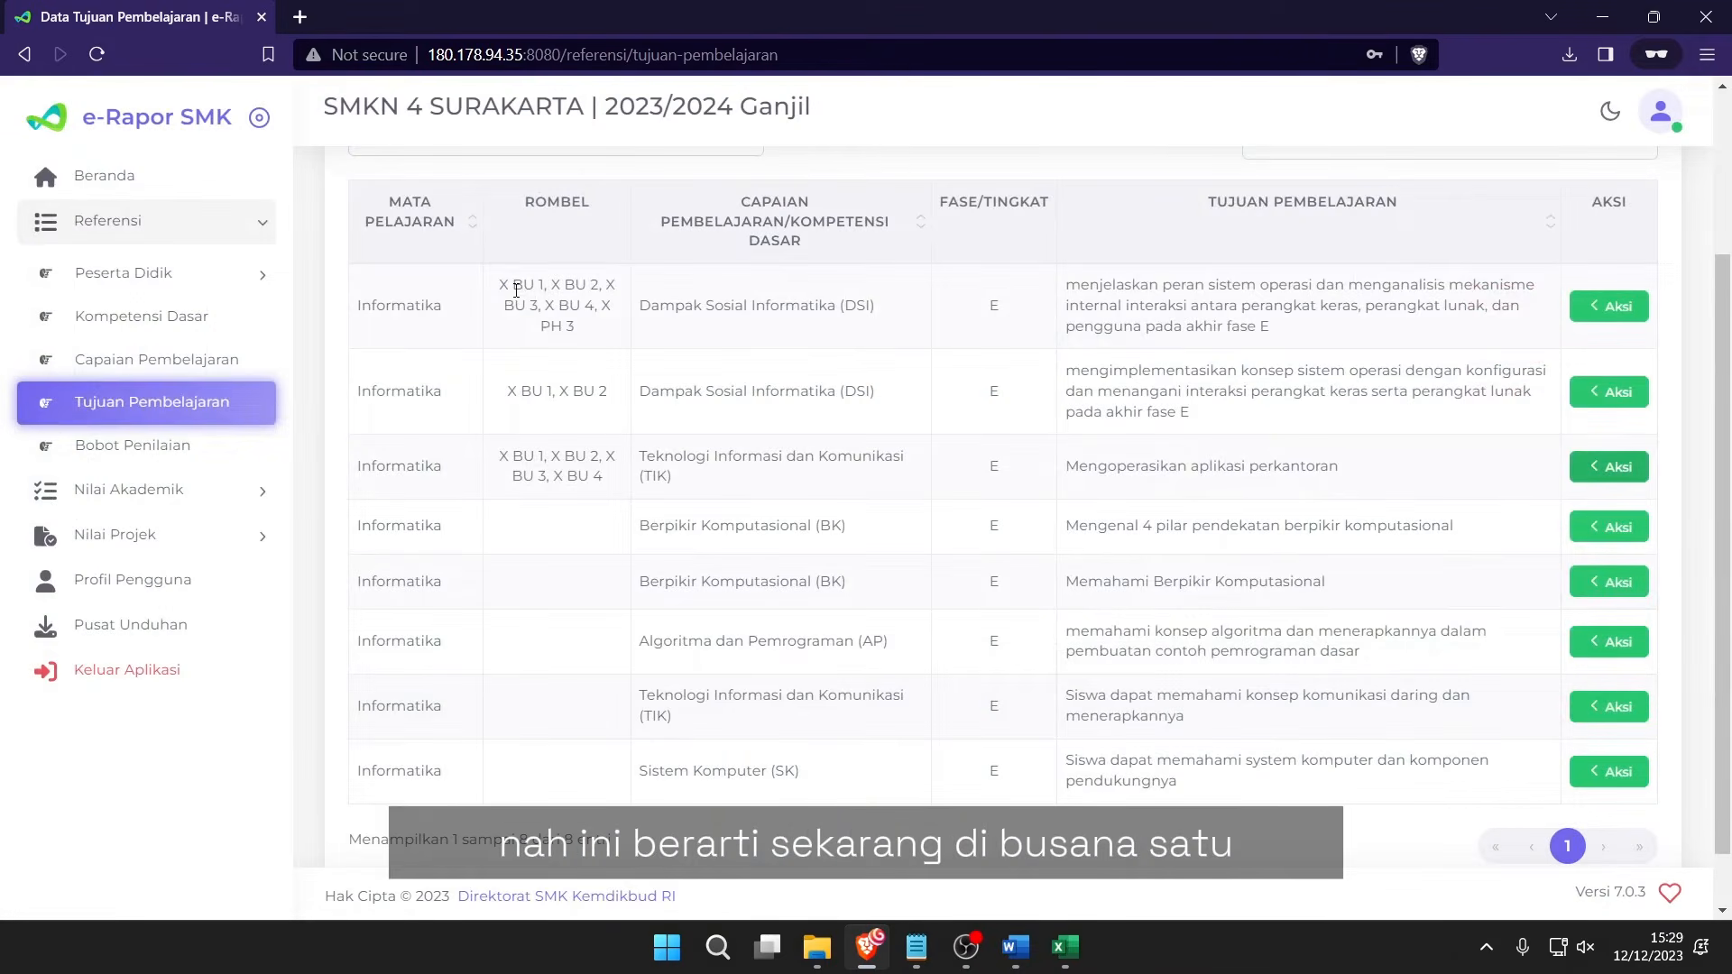
Compare the rows' Rombel mappings, then bring up the Aksi menu for the first objective.
mouse_move(516, 290)
left_mouse_down()
mouse_move(555, 326)
mouse_move(536, 304)
left_mouse_up()
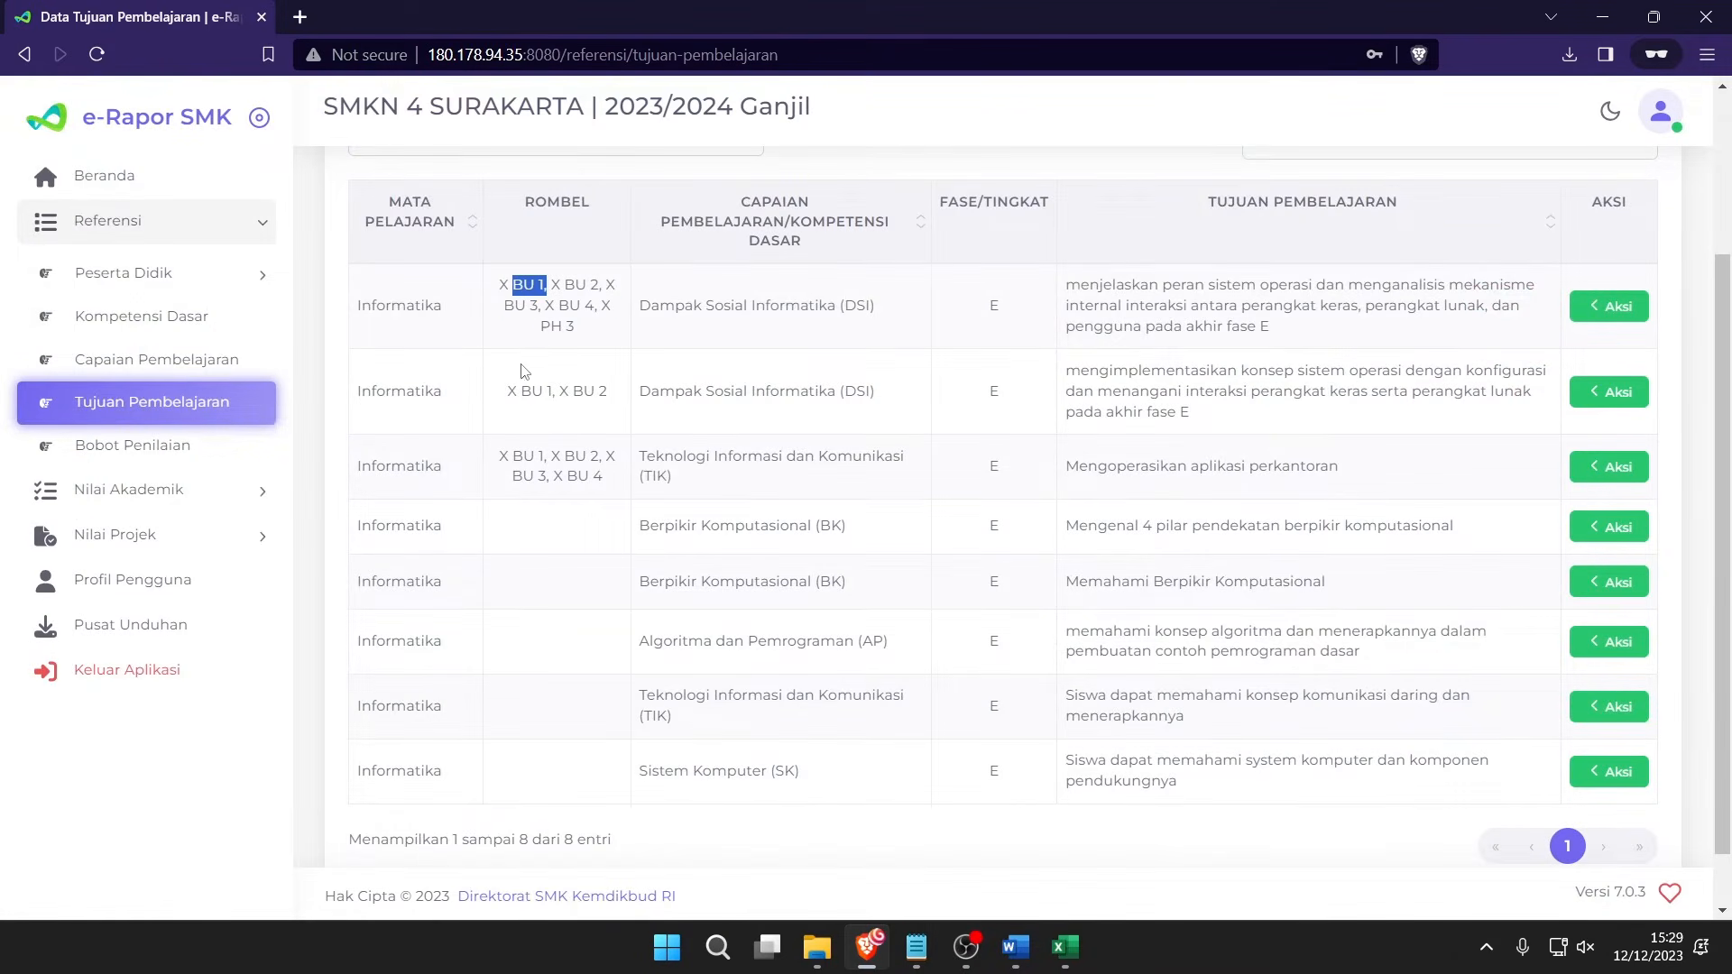
left_click_drag(505, 390, 554, 394)
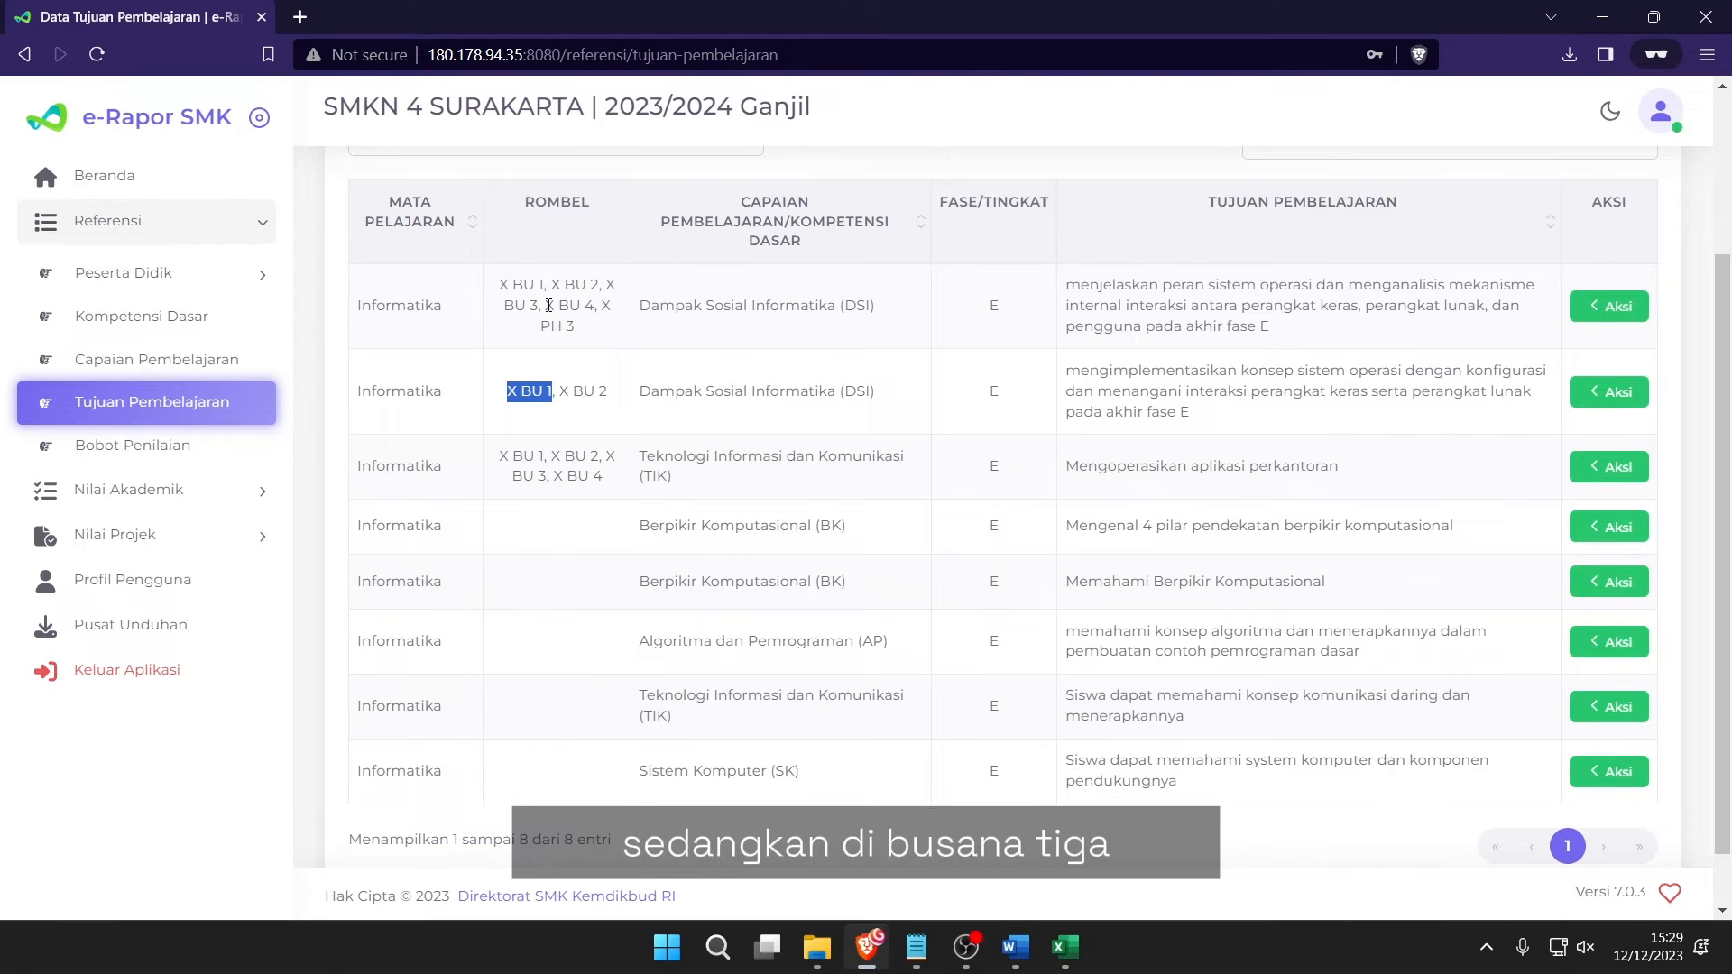
left_click_drag(551, 285, 615, 285)
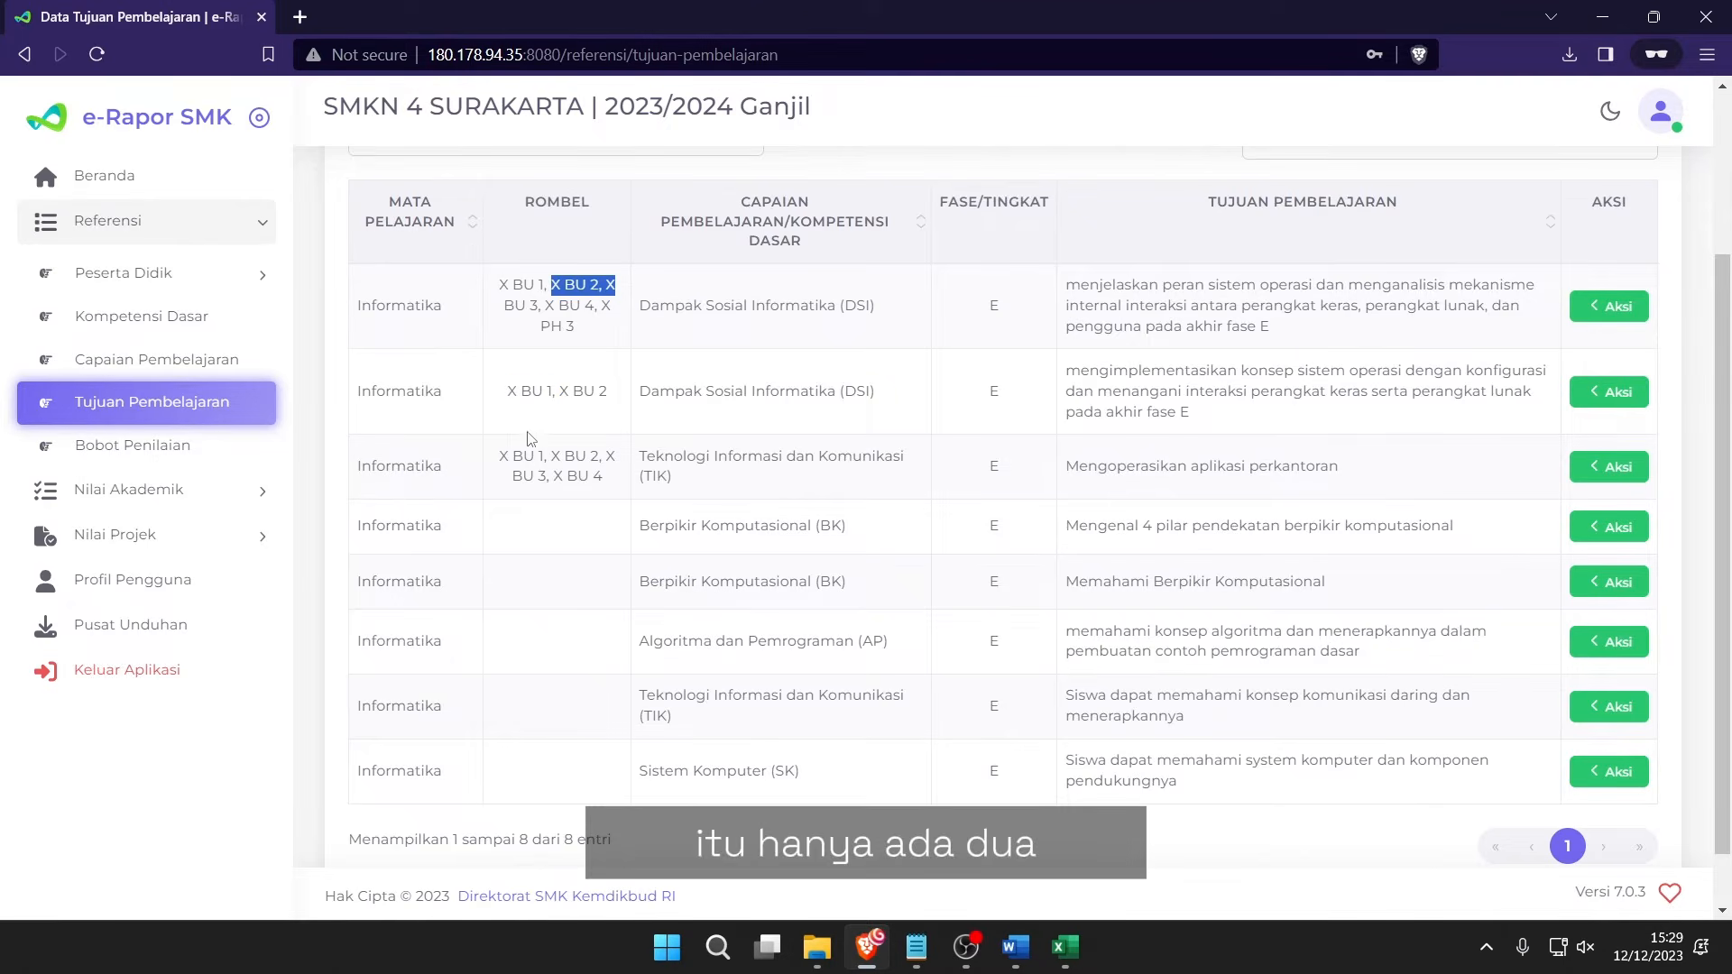
left_click_drag(499, 453, 601, 479)
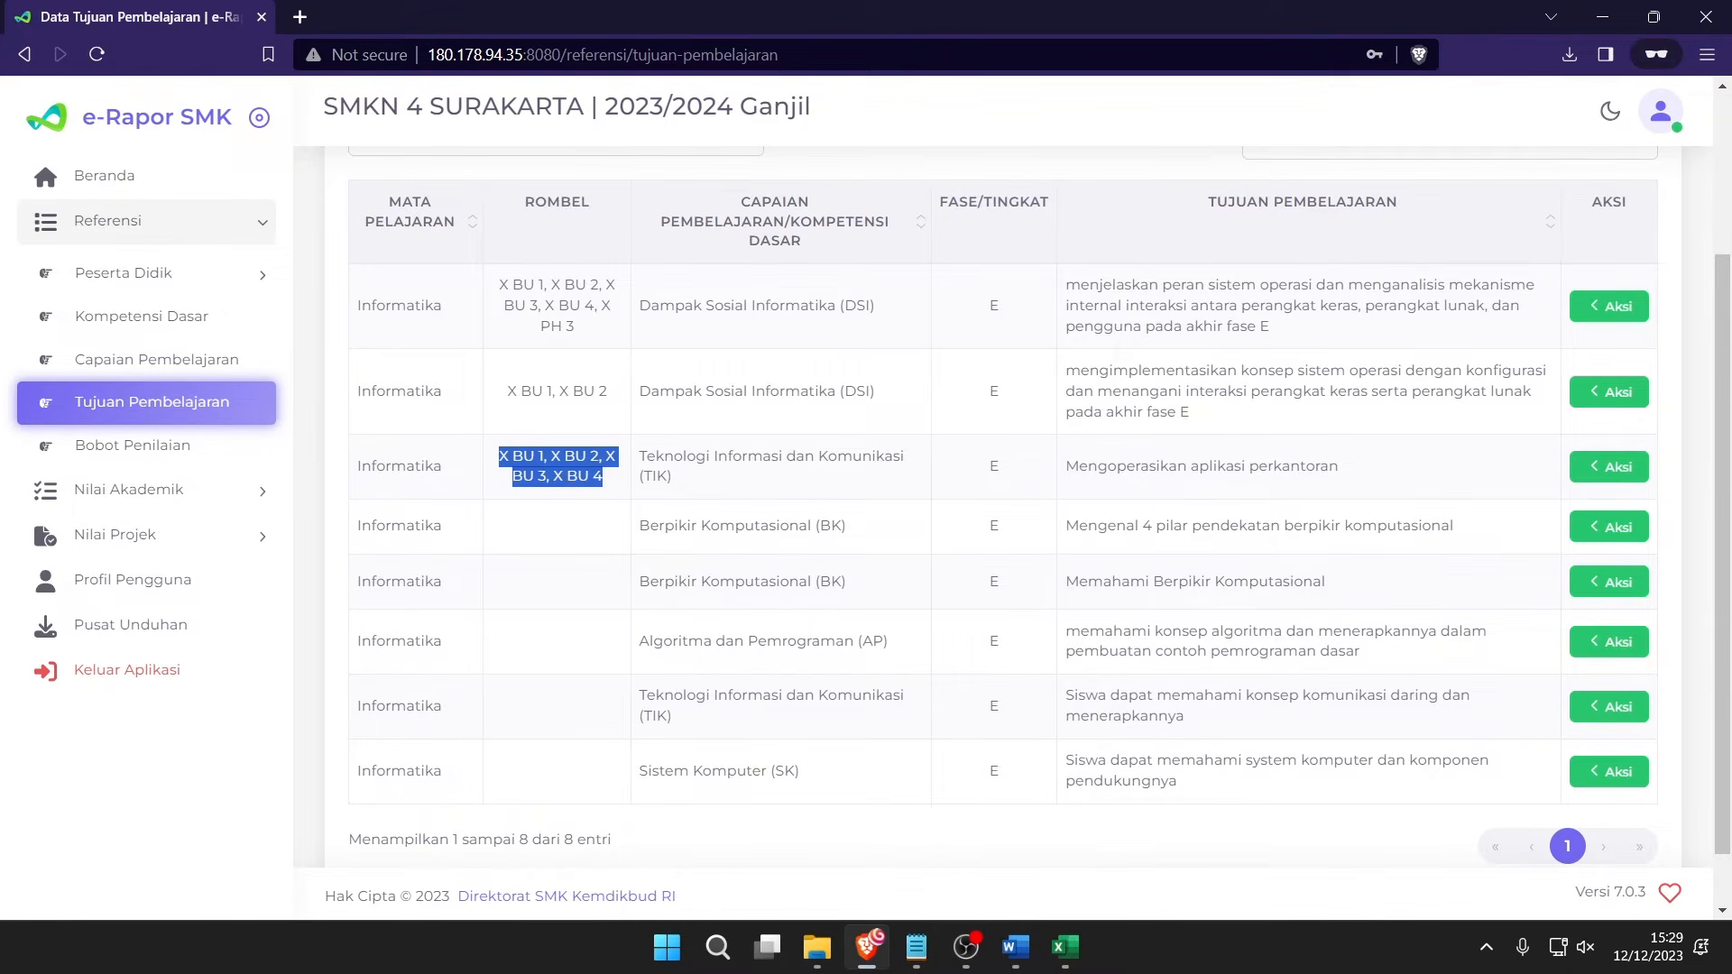
key("alt+Tab")
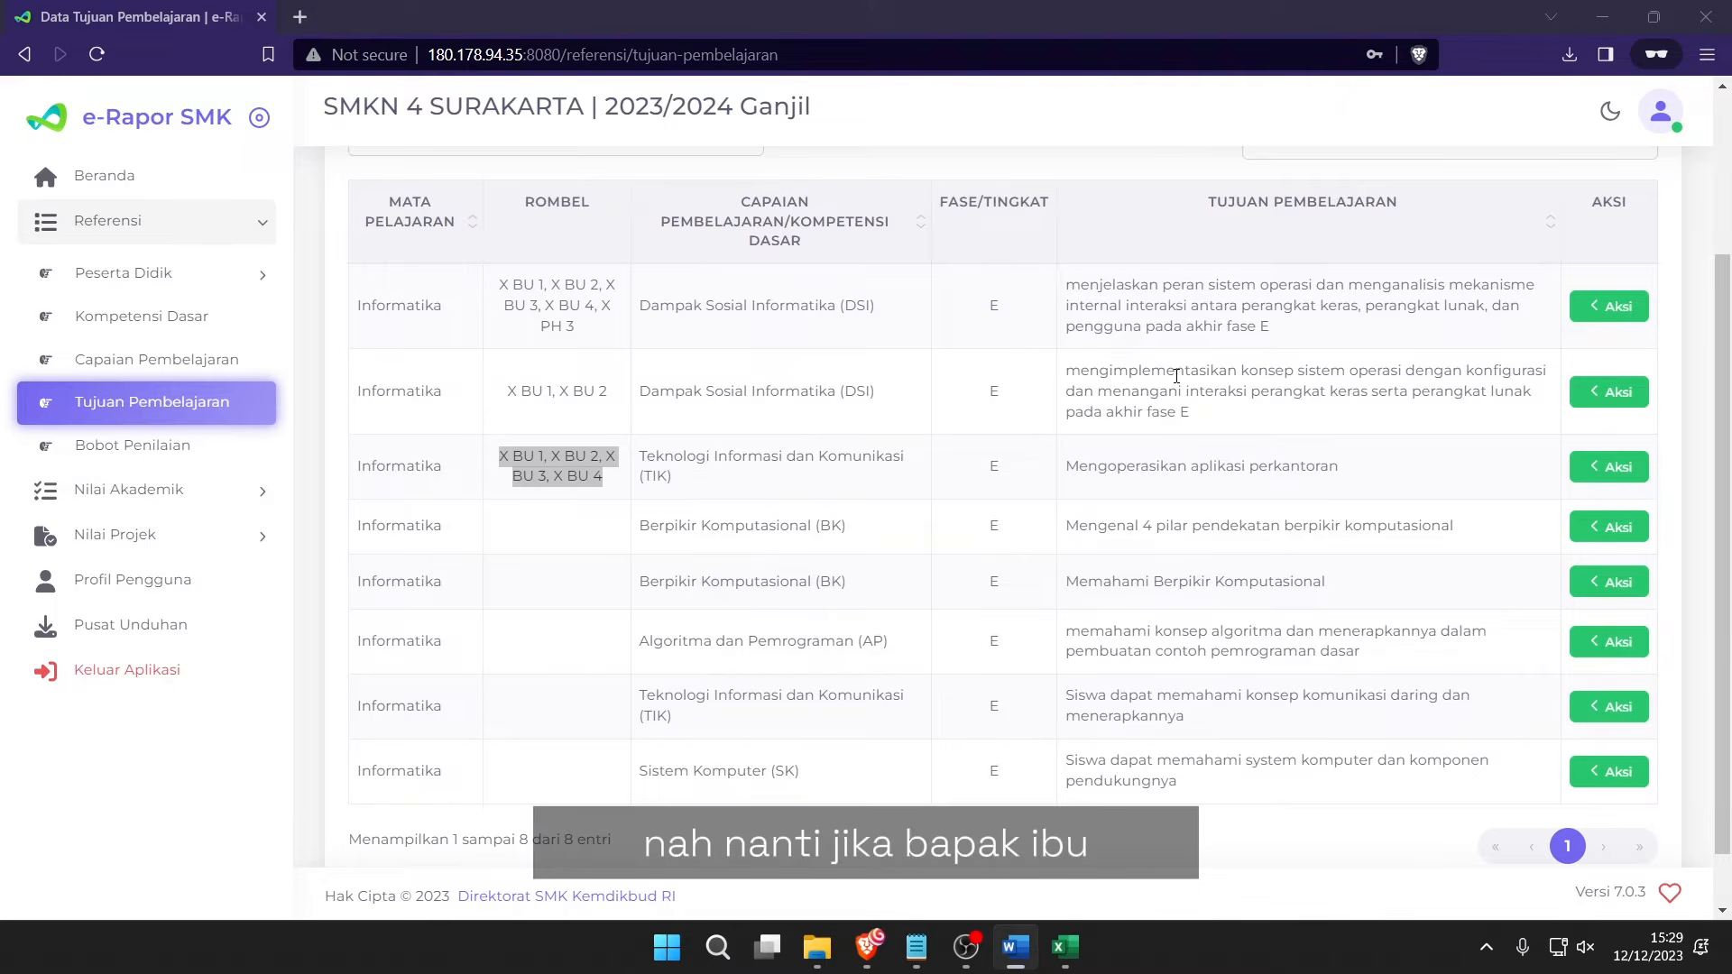
left_click_drag(1296, 305, 1383, 393)
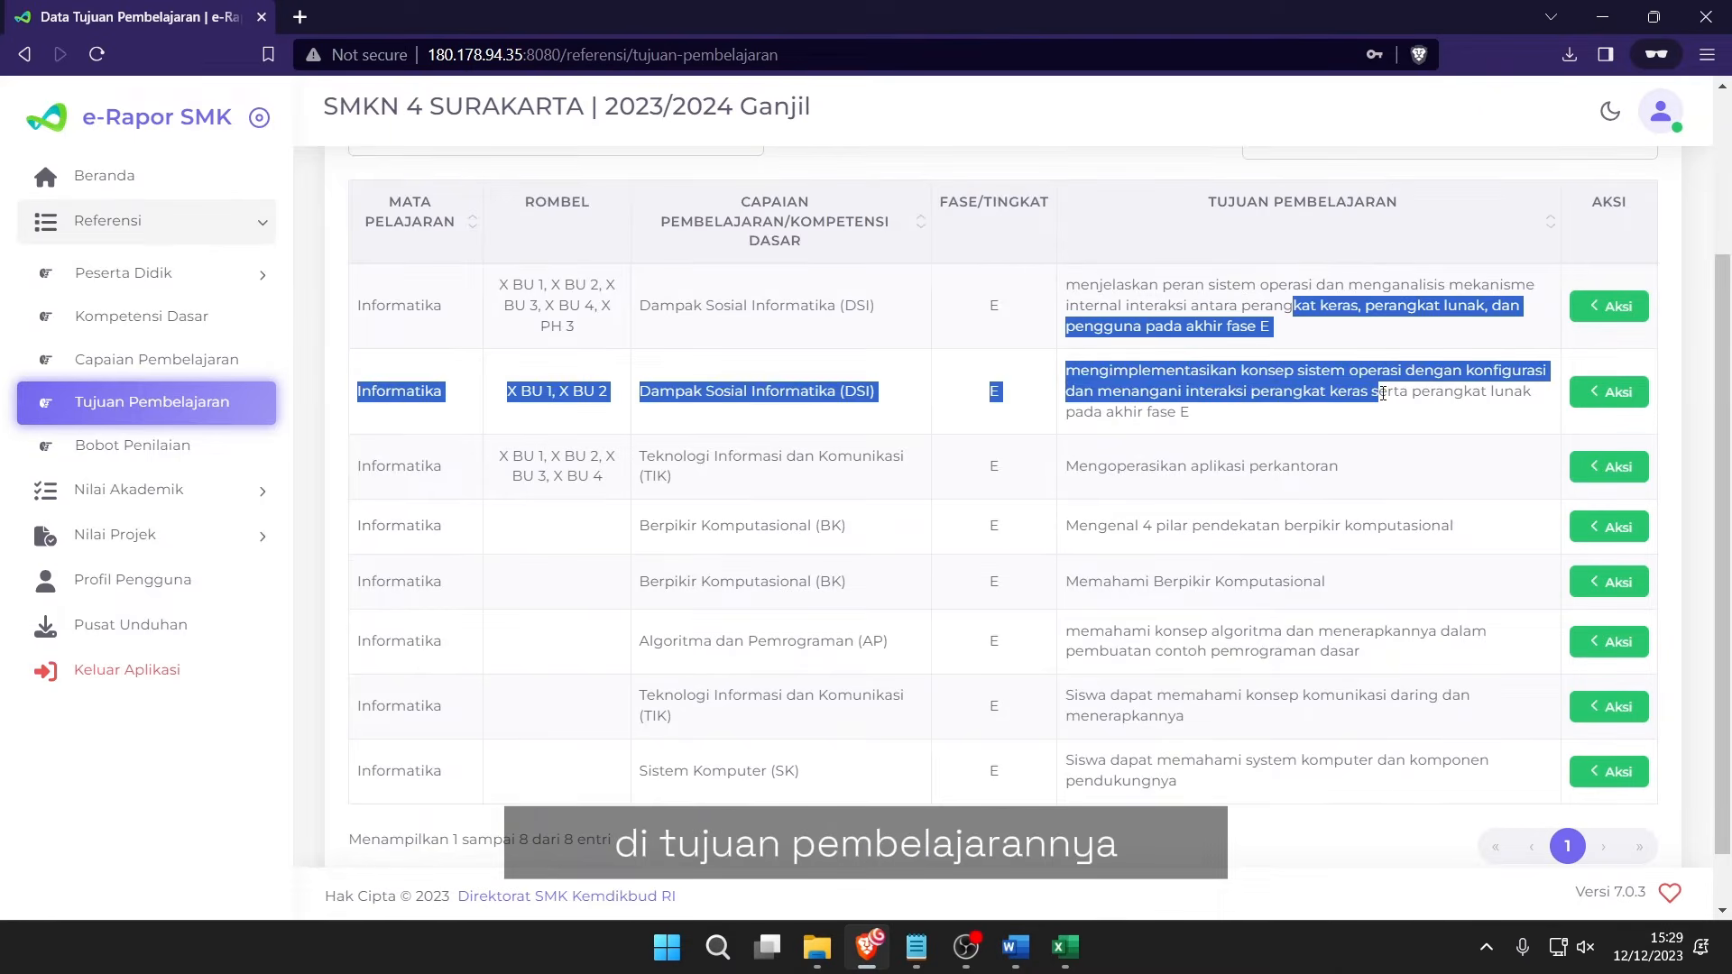
left_click(1383, 393)
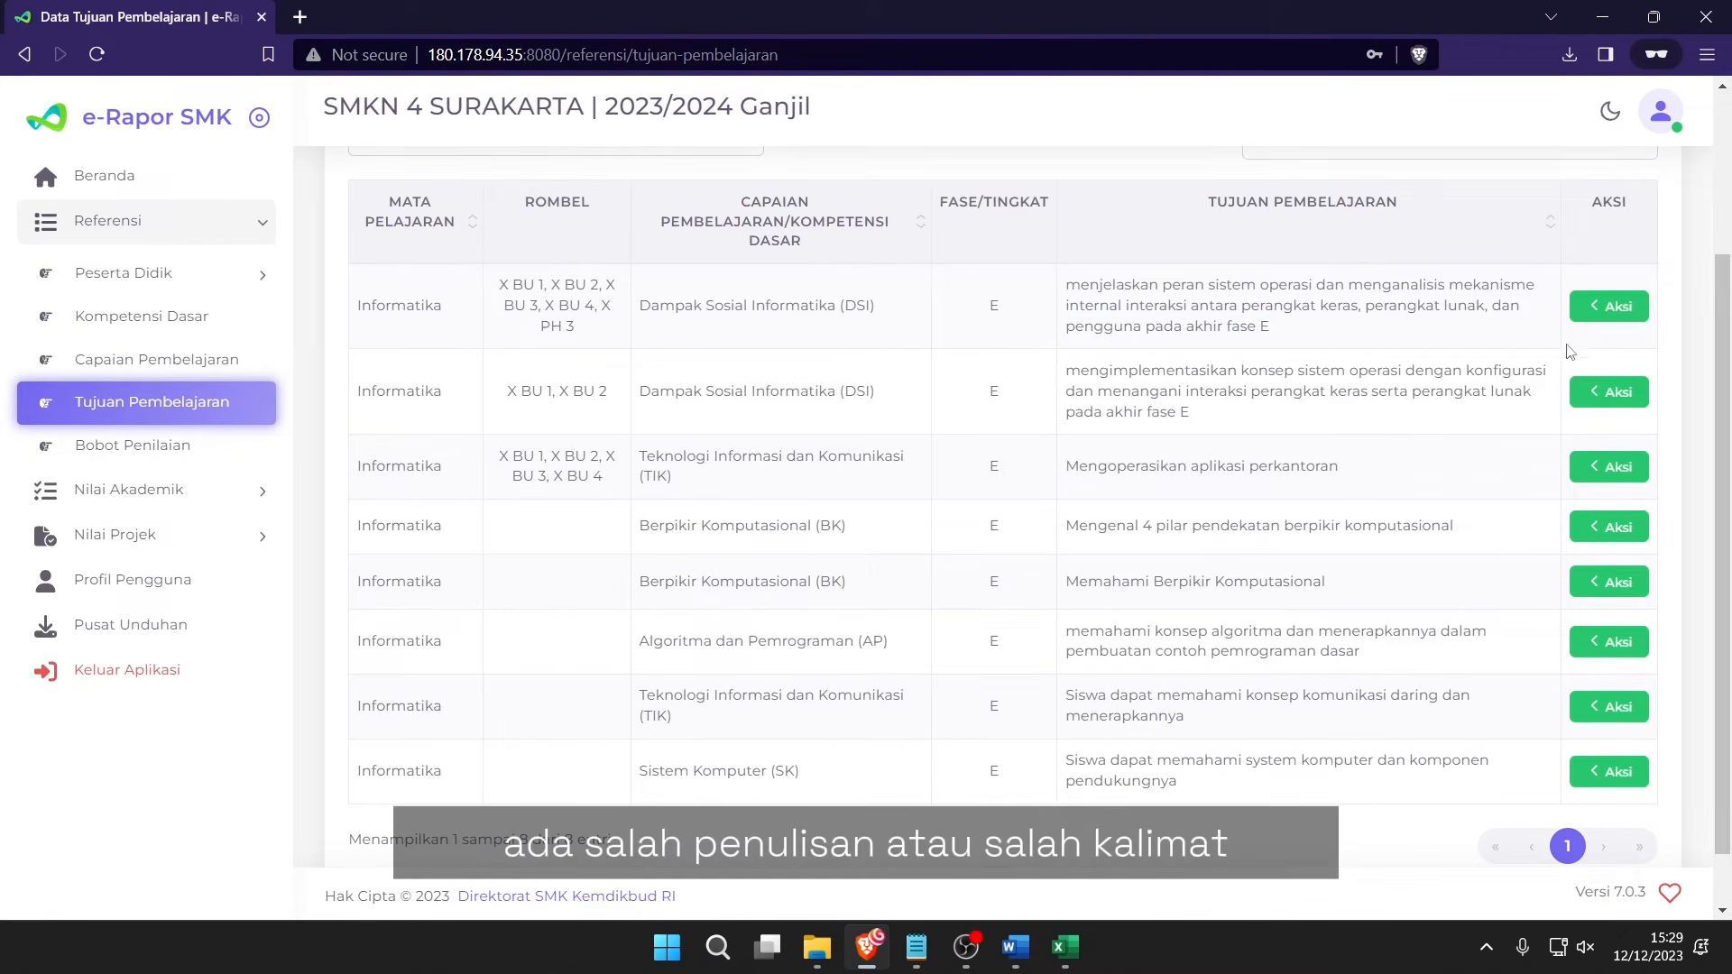
left_click(1604, 317)
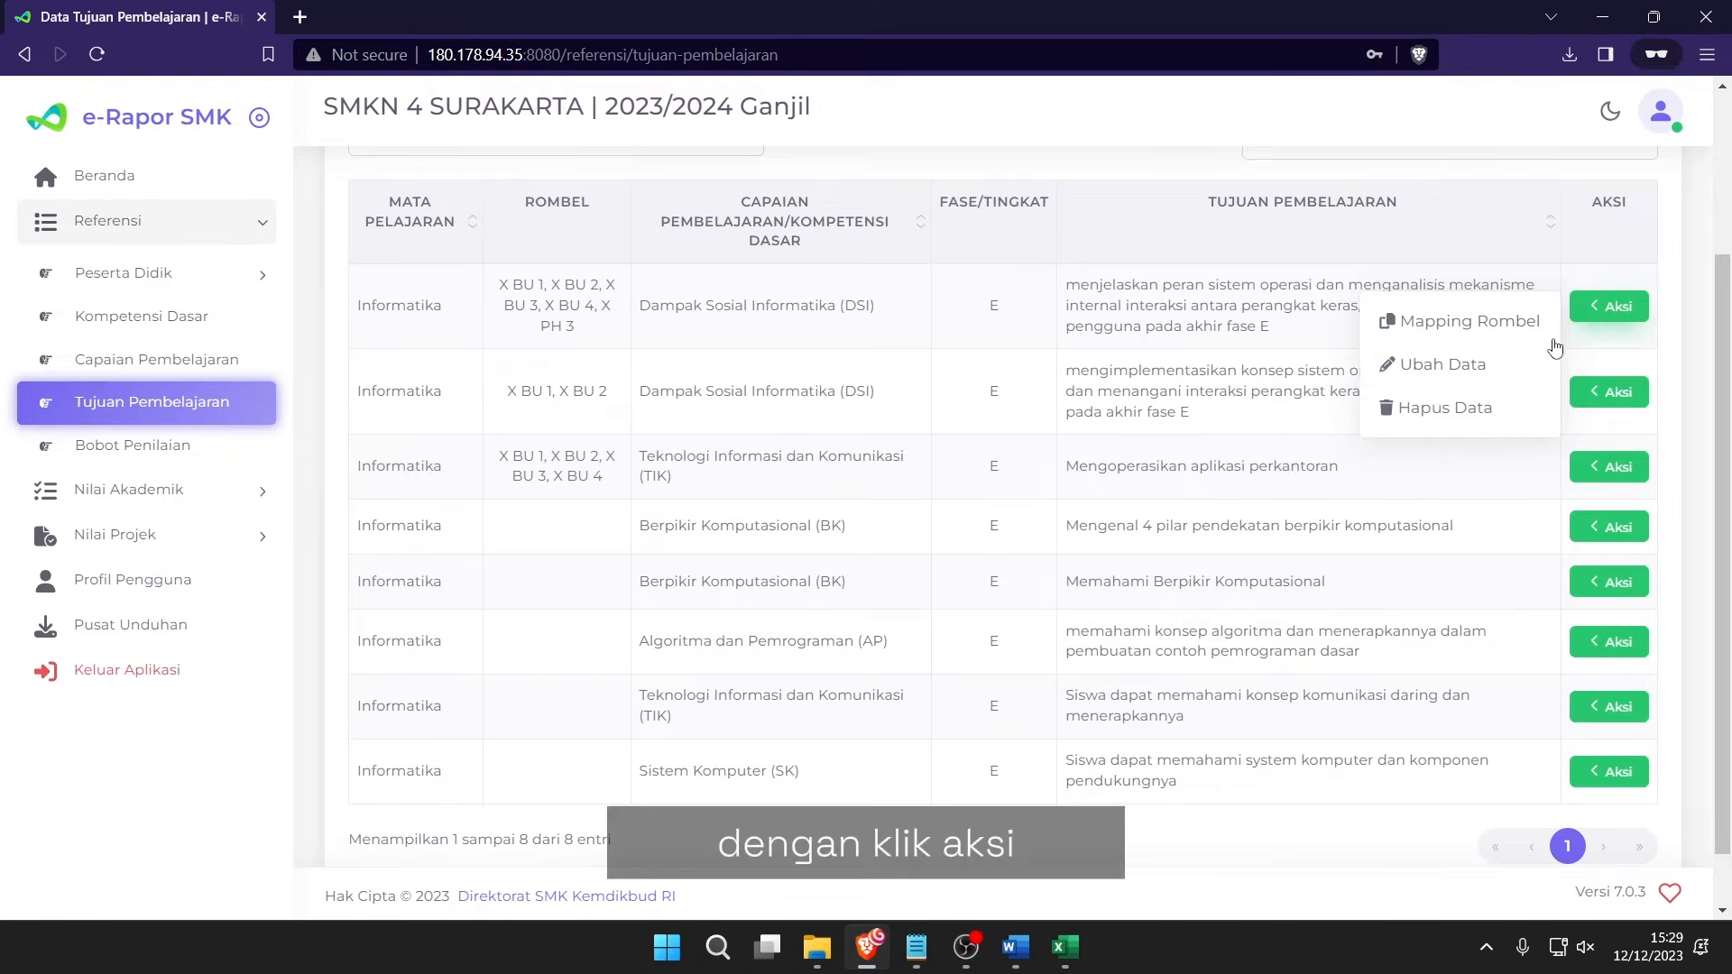
left_click(1486, 365)
left_click_drag(1204, 191, 857, 196)
left_click(1305, 211)
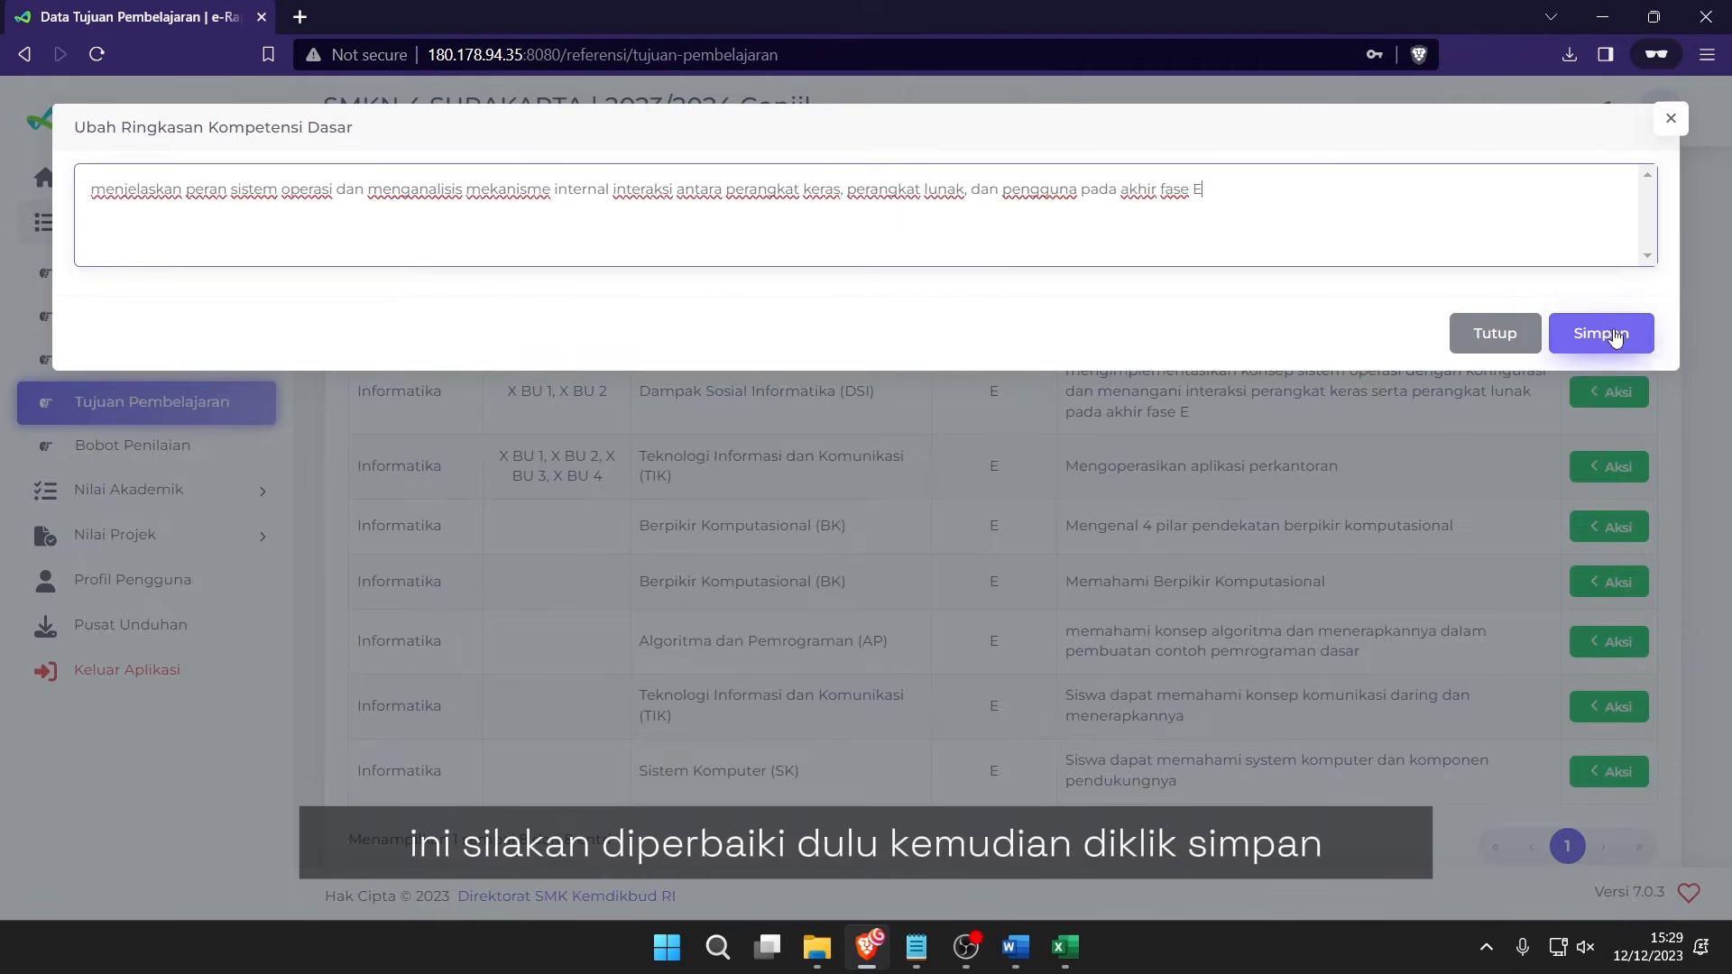
left_click(1610, 330)
left_click(865, 622)
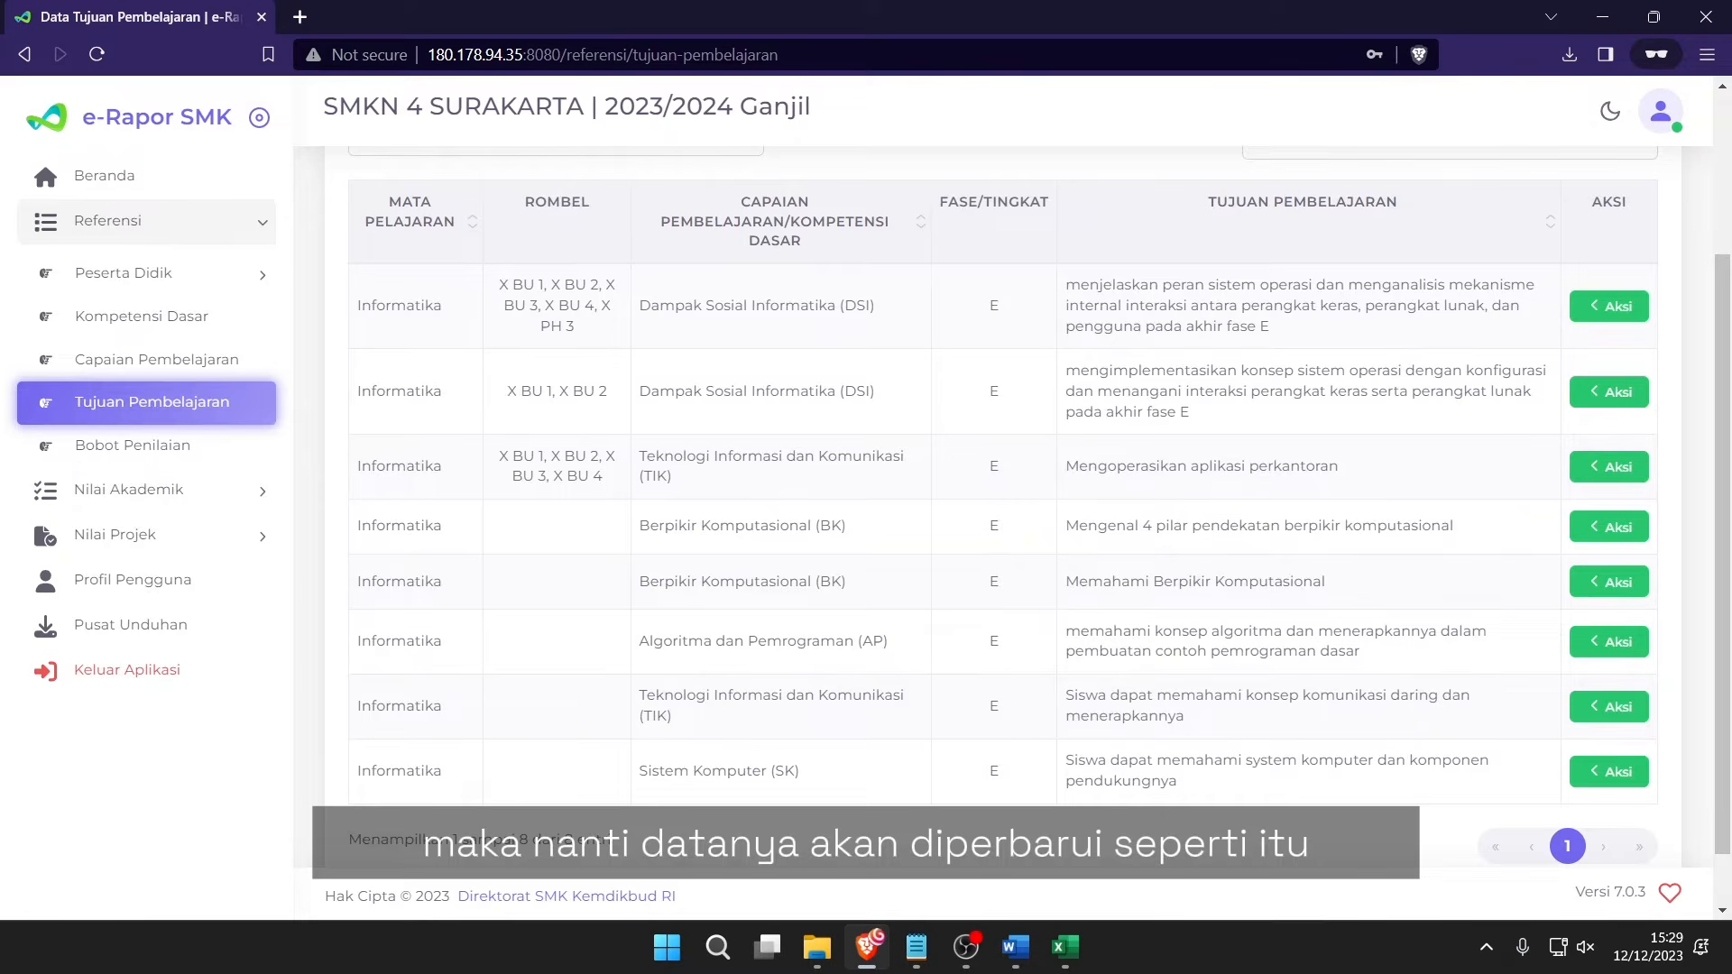
key("alt+Tab")
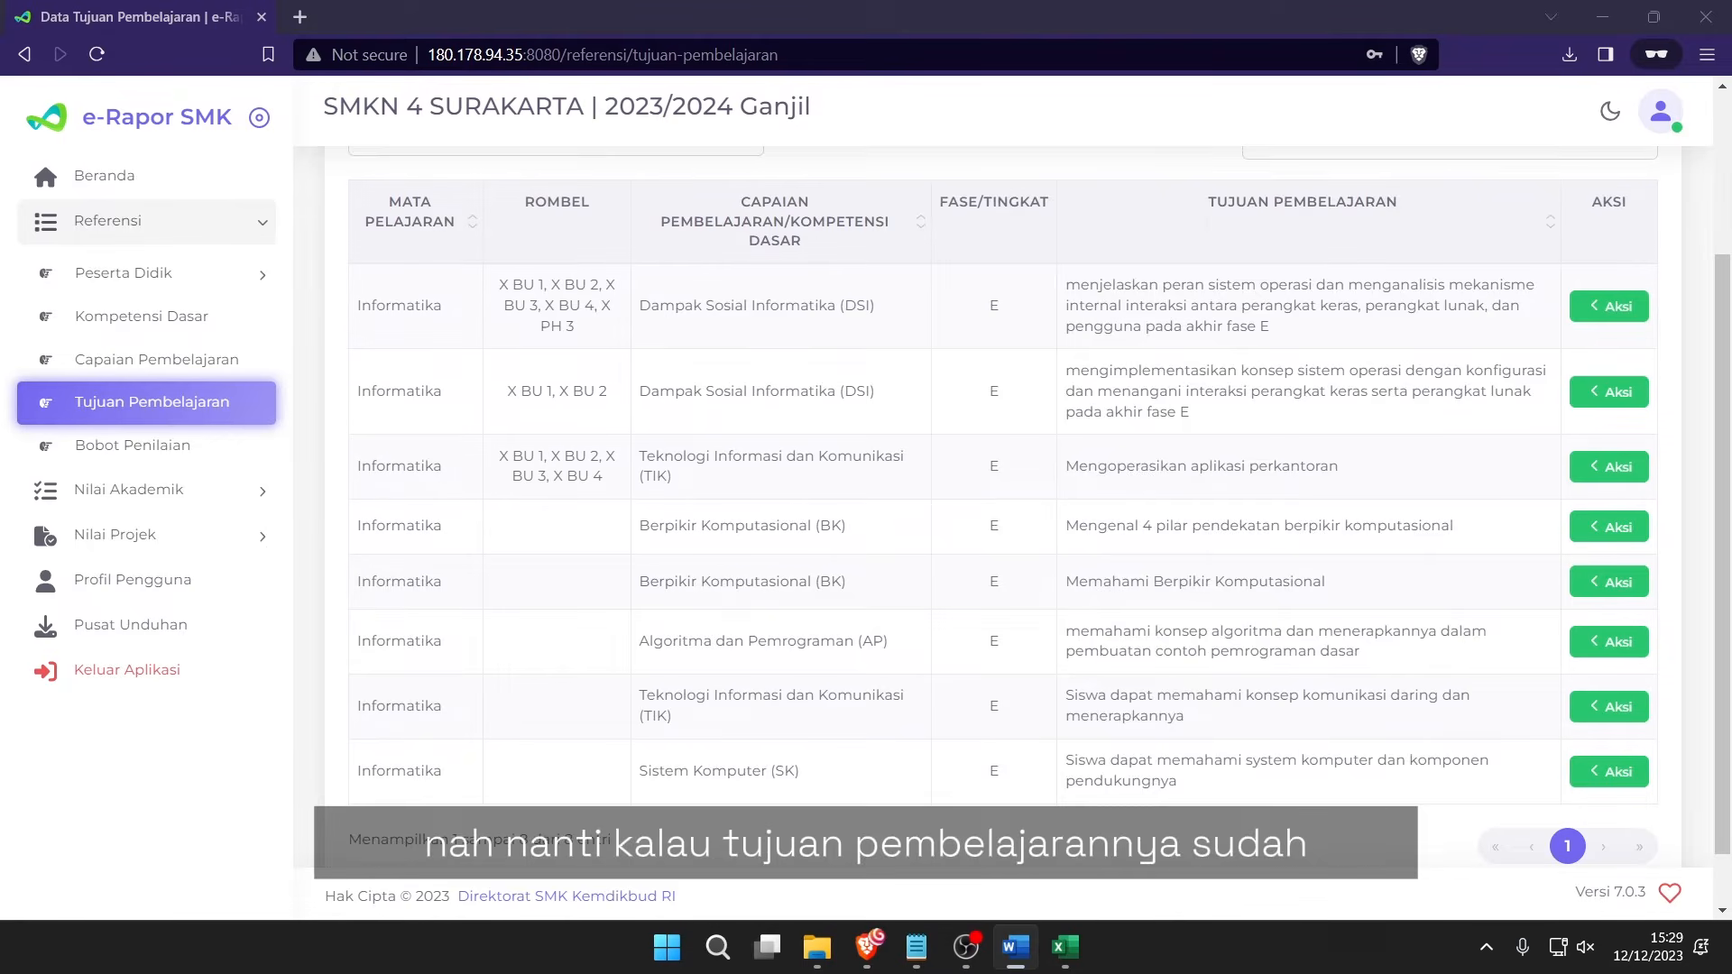
scroll(859, 449, "up", 3)
left_click_drag(518, 498, 1353, 699)
left_click(1380, 718)
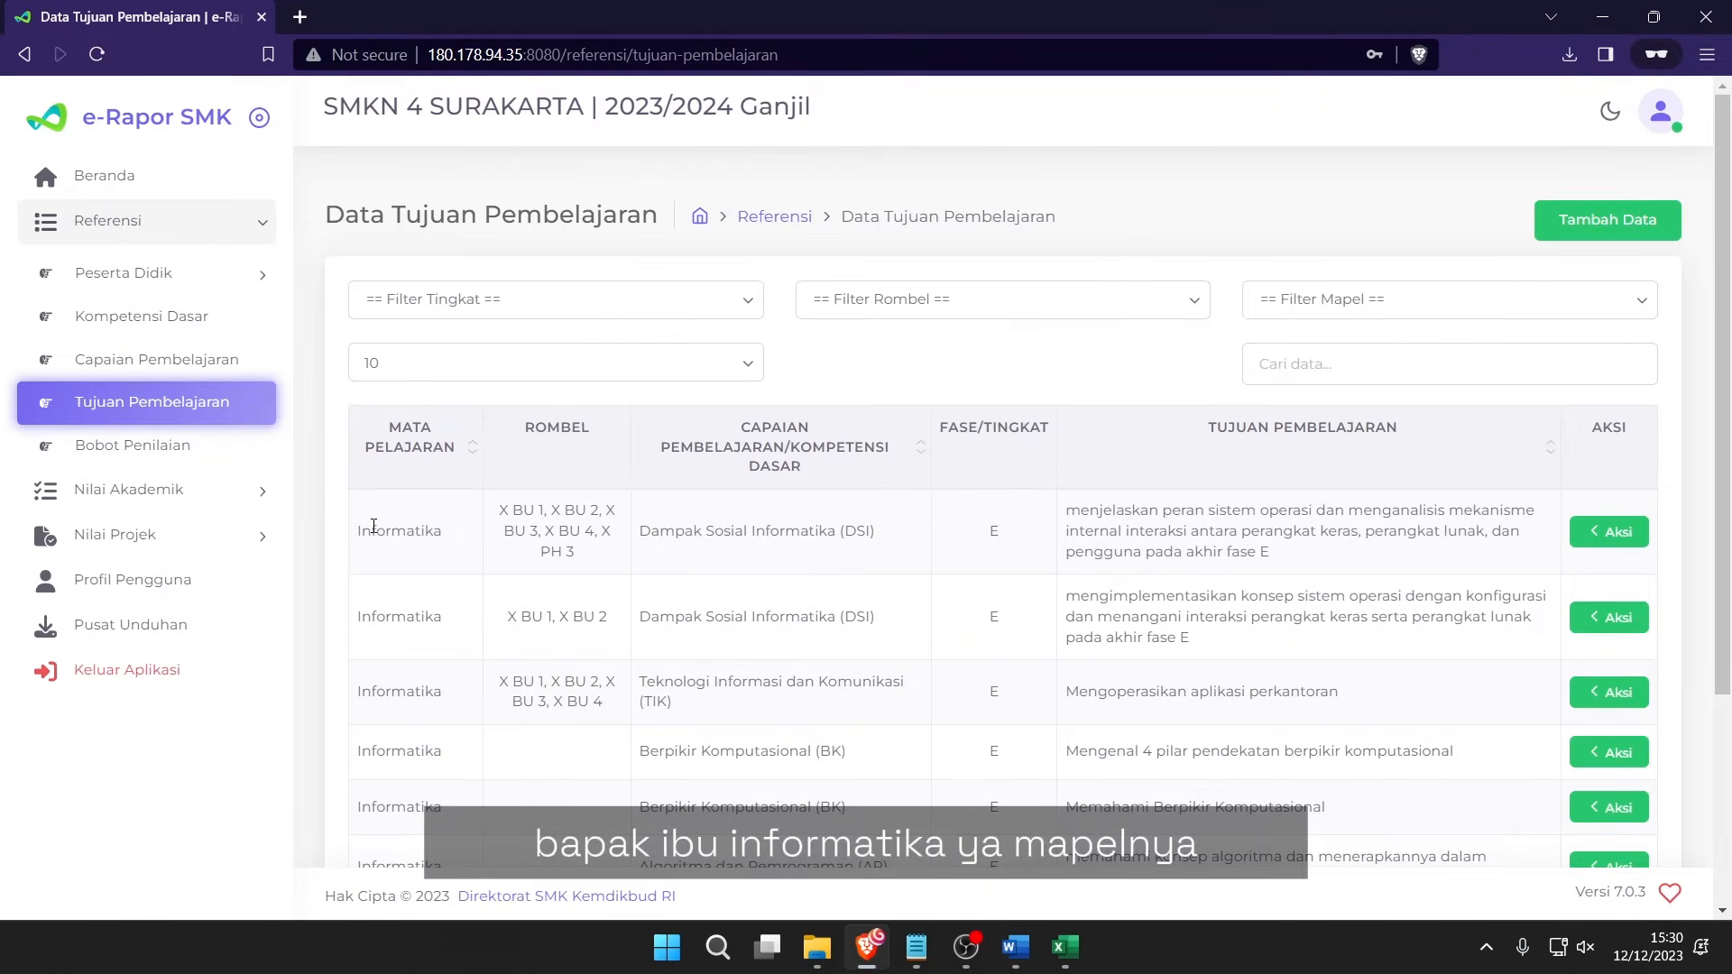
left_click_drag(374, 526, 555, 704)
left_click(558, 707)
scroll(558, 707, "down", 1)
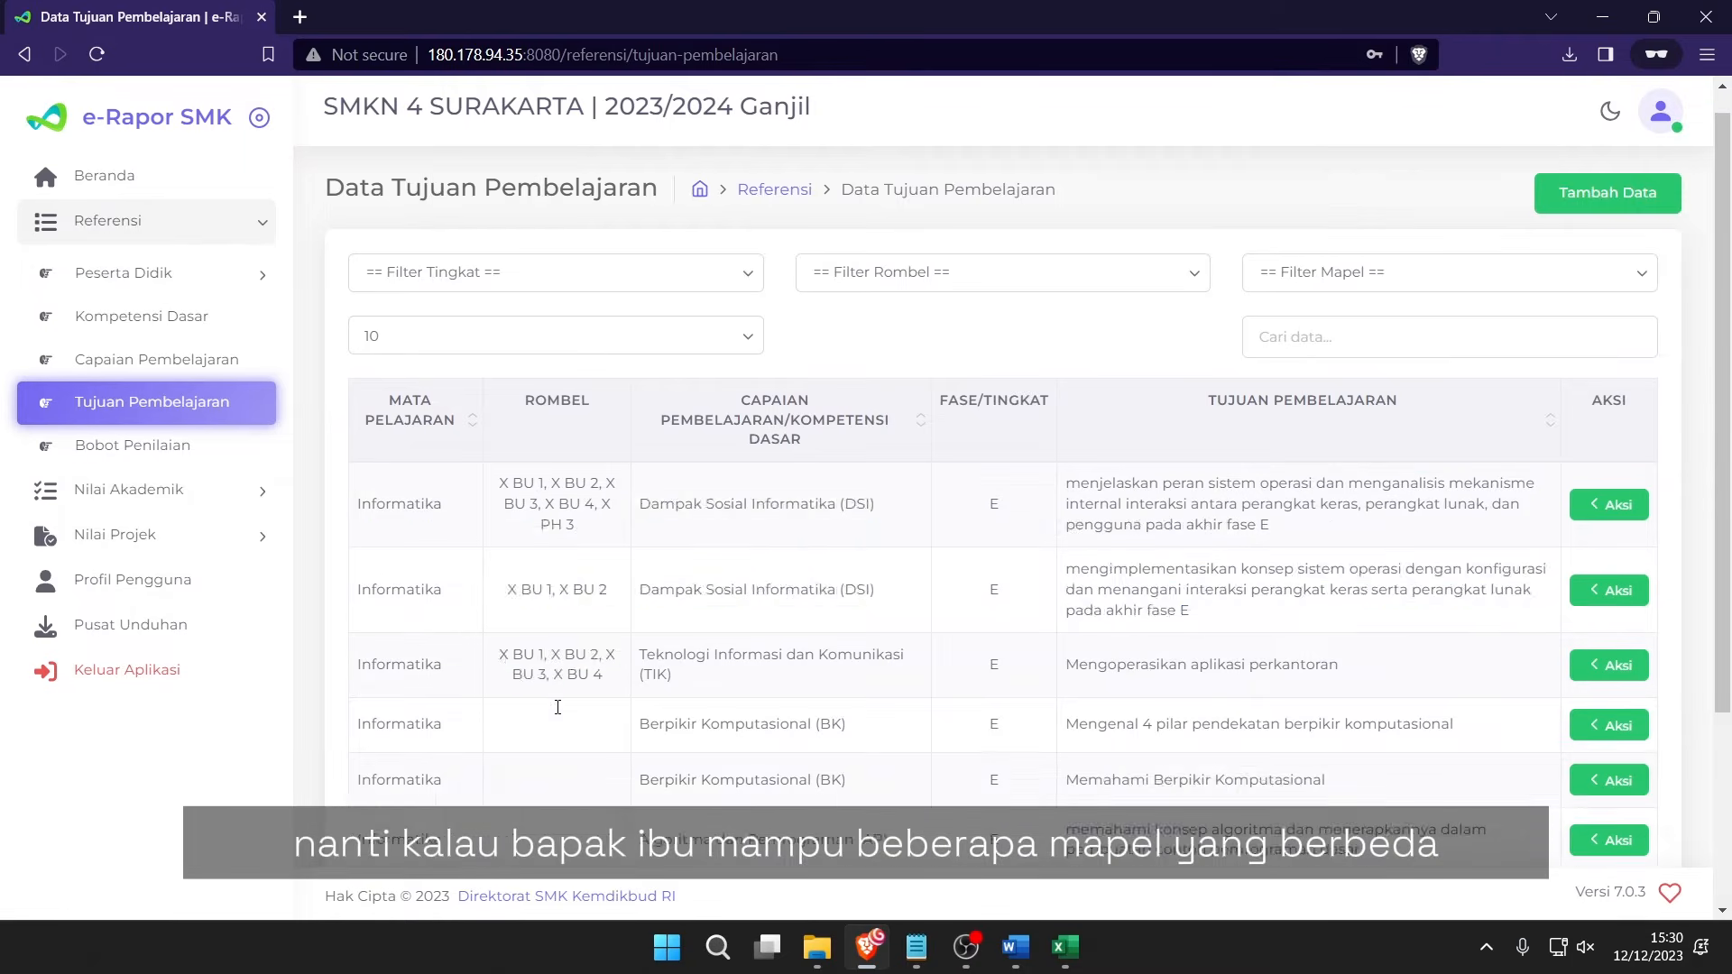
scroll(577, 658, "down", 2)
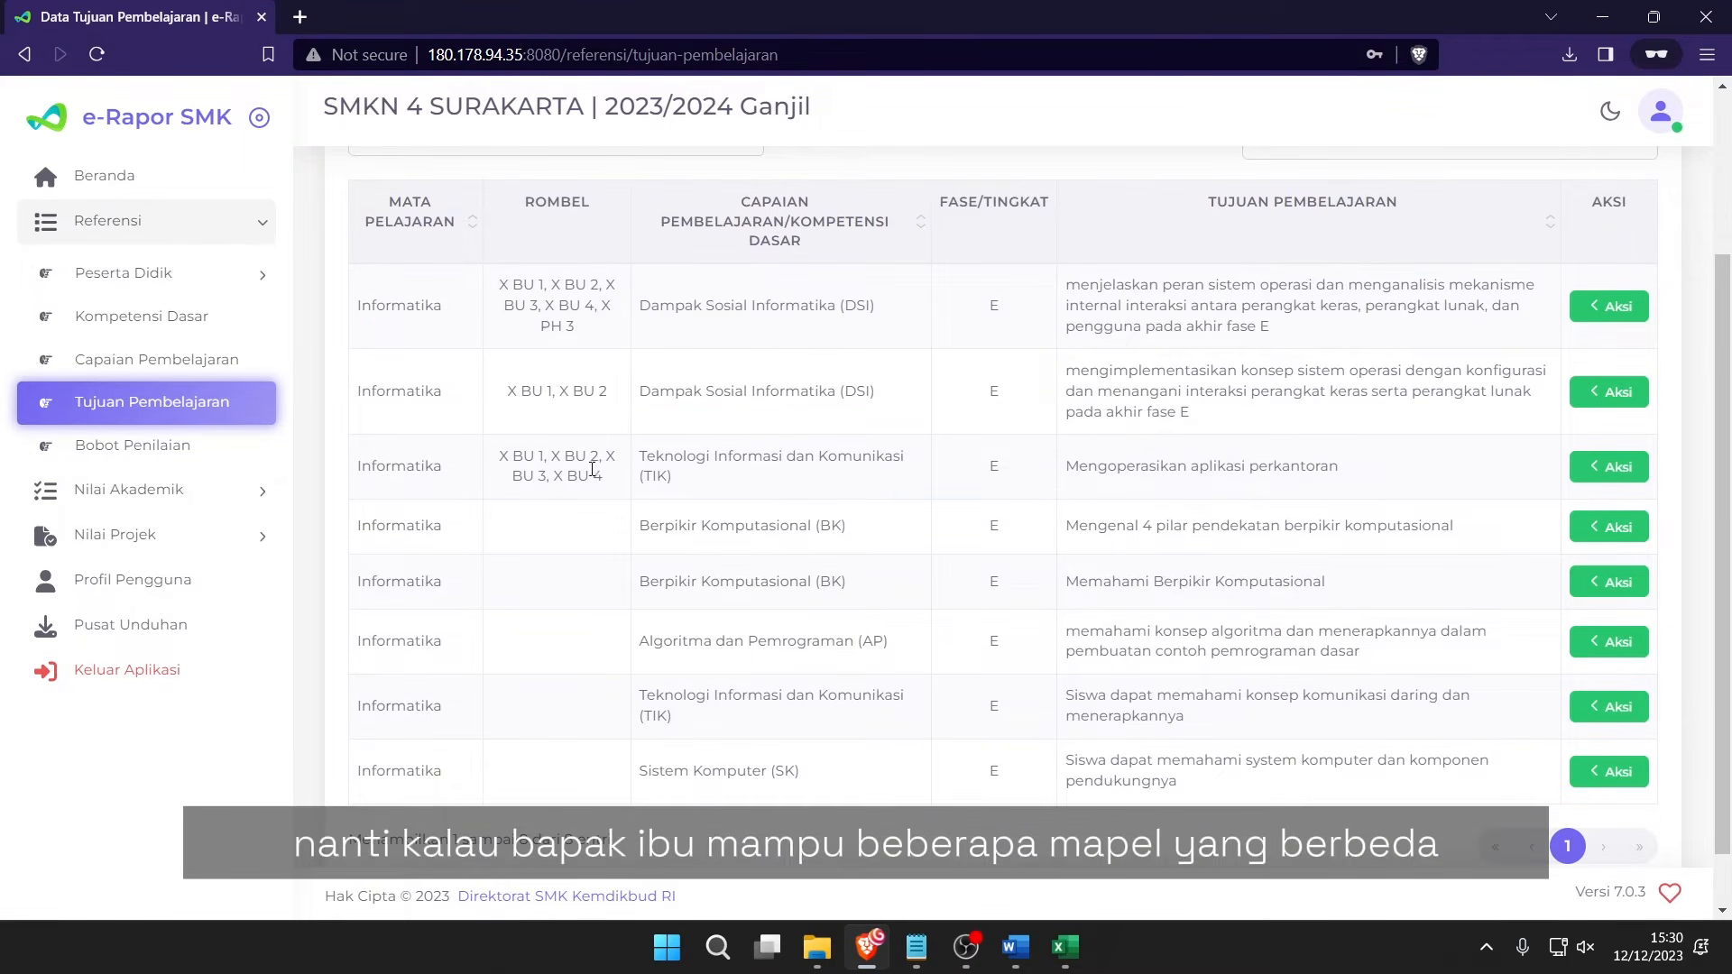
mouse_move(593, 470)
left_mouse_down()
mouse_move(417, 387)
mouse_move(357, 307)
mouse_move(393, 307)
mouse_move(593, 472)
left_mouse_up()
left_click(397, 323)
left_click(592, 472)
key("alt+Tab")
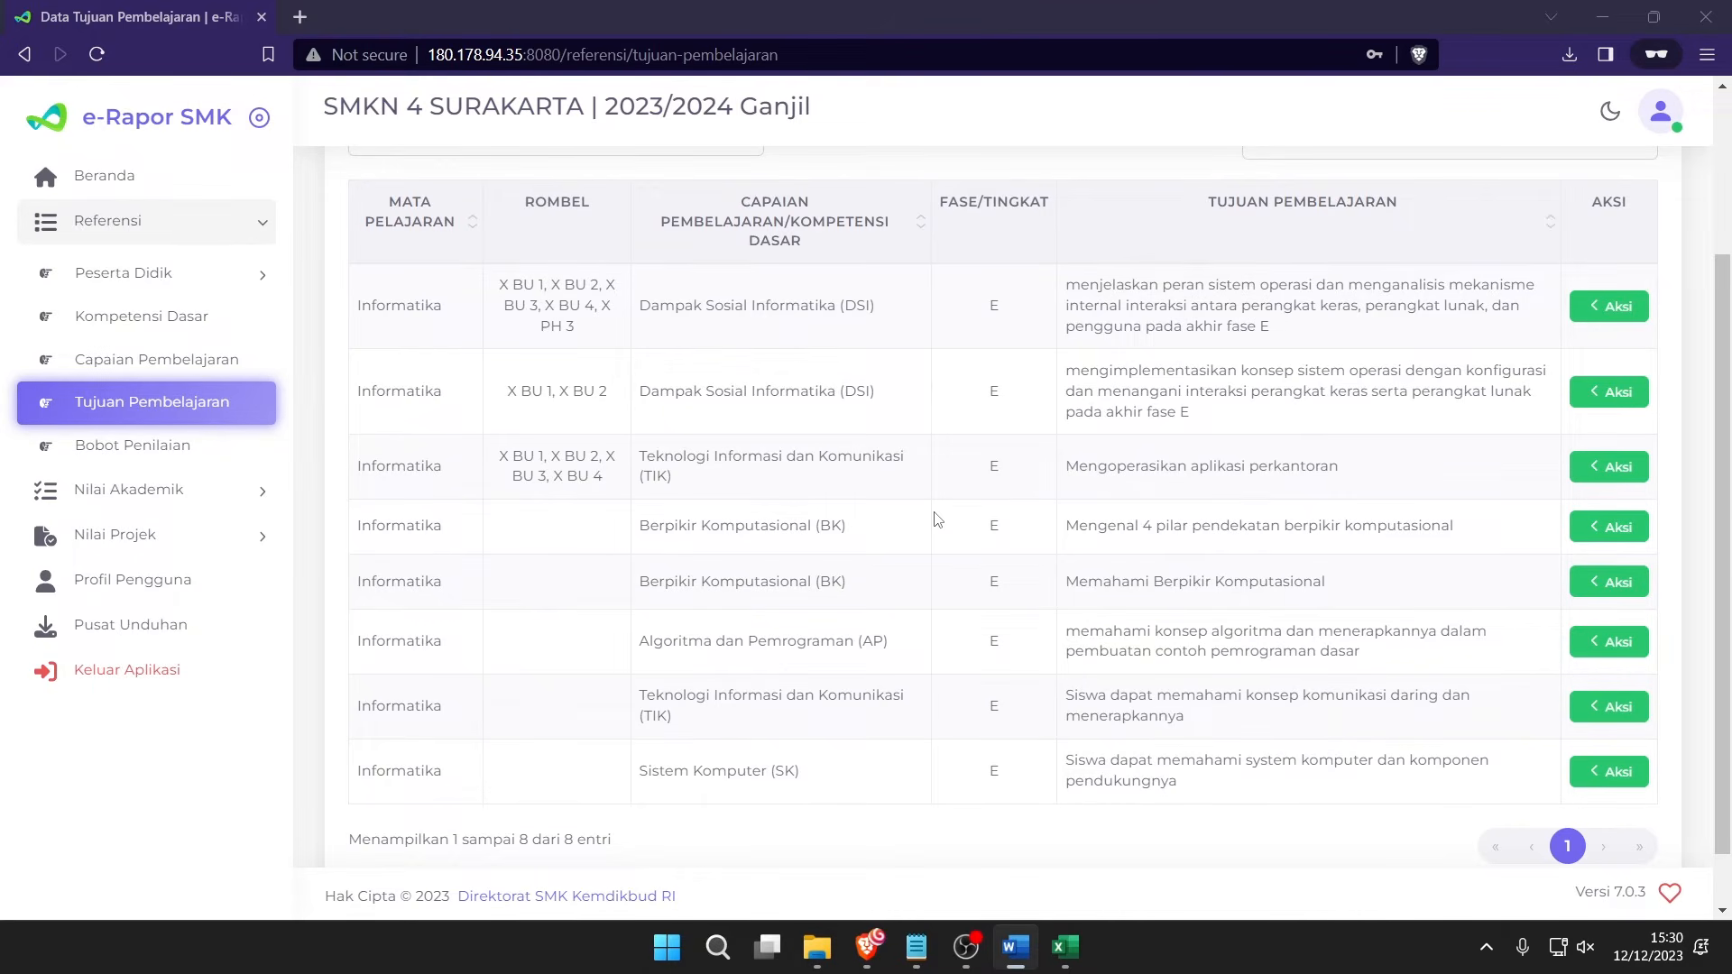
scroll(532, 451, "up", 3)
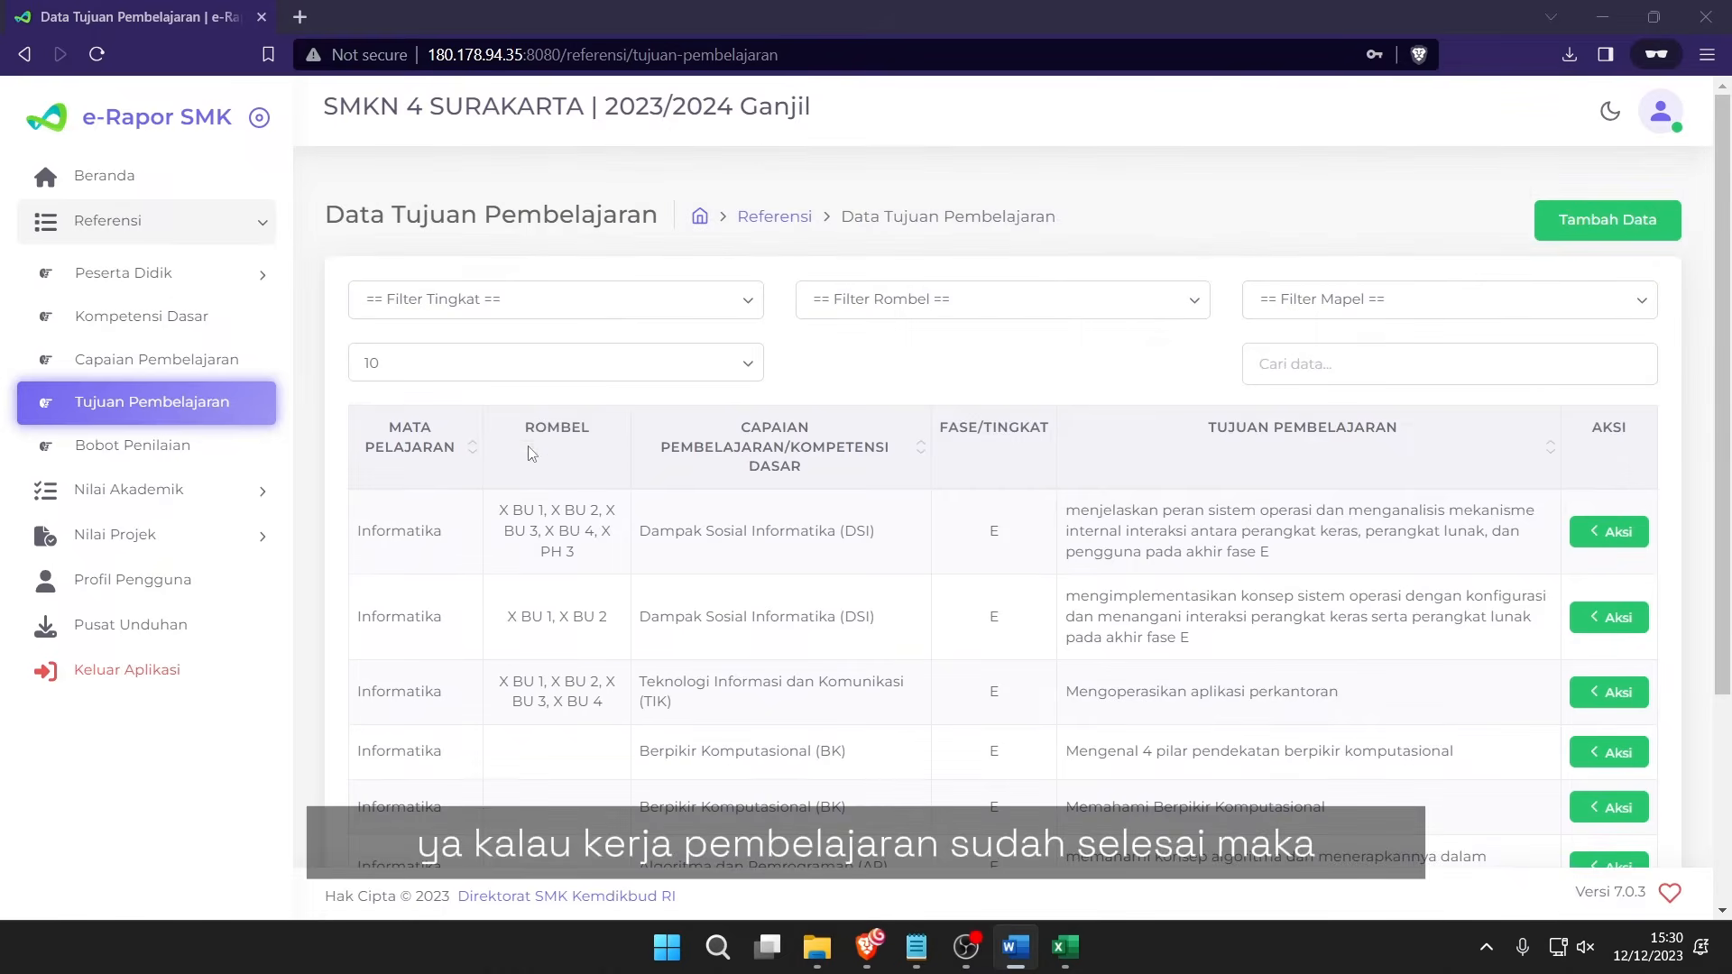
Collapse Referensi, expand Nilai Akademik, and go to the Nilai Akhir page.
left_click(206, 233)
left_click(214, 273)
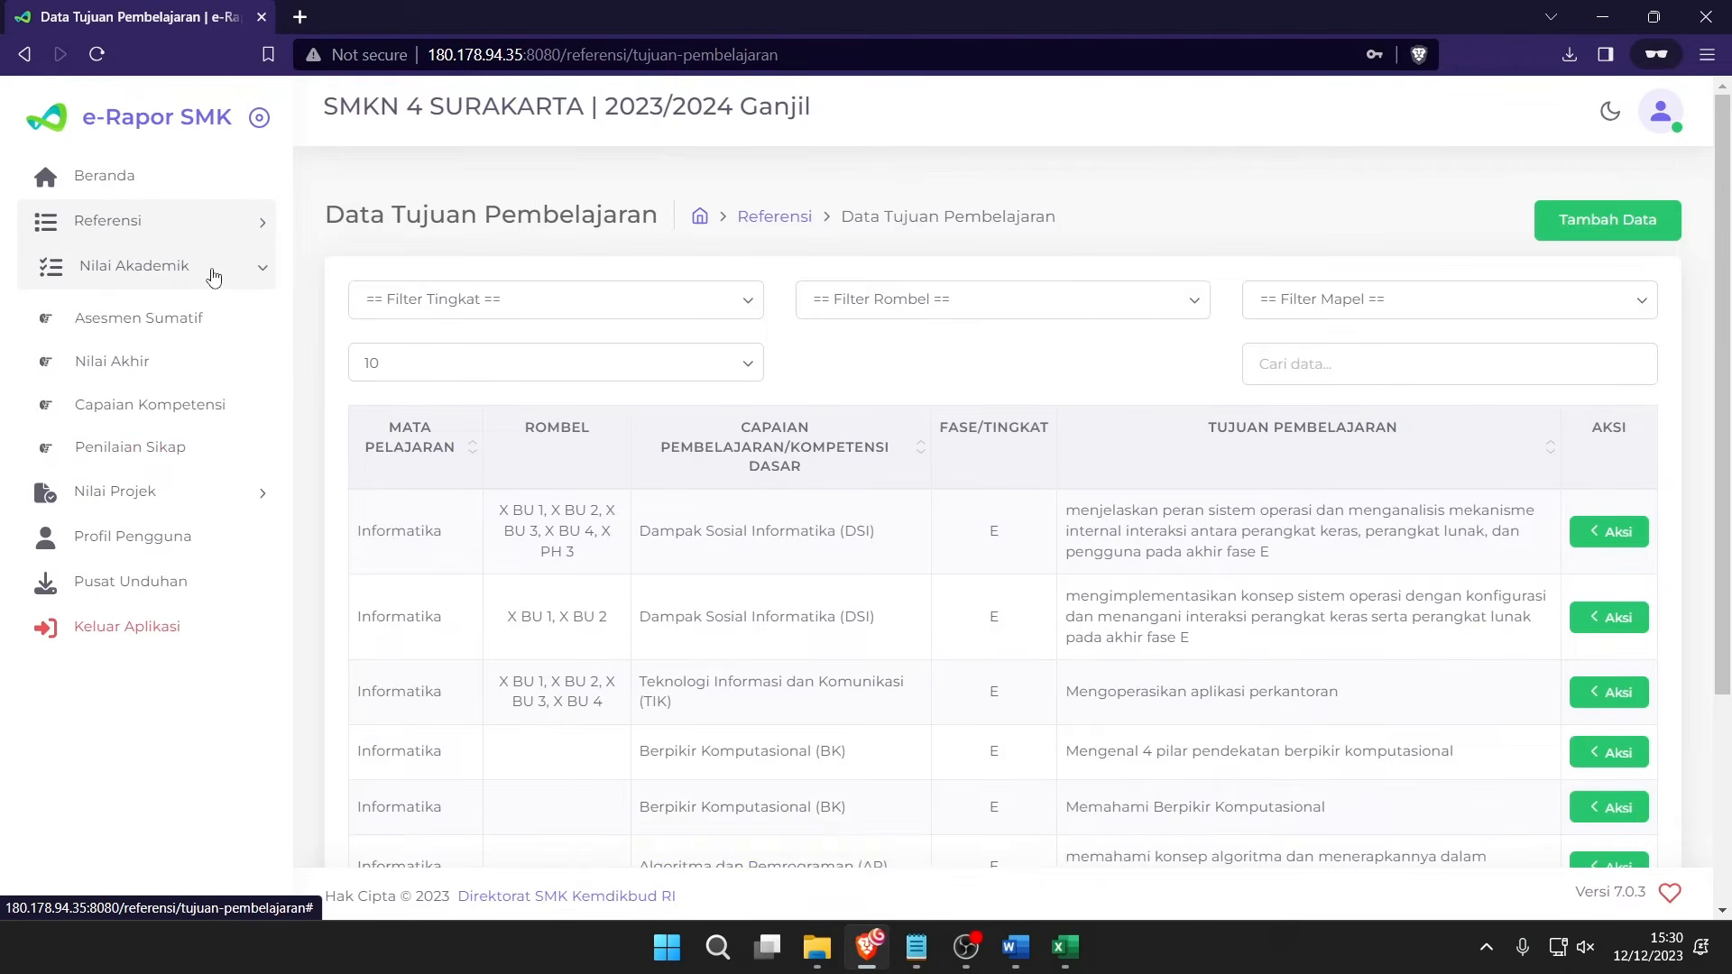
left_click(110, 370)
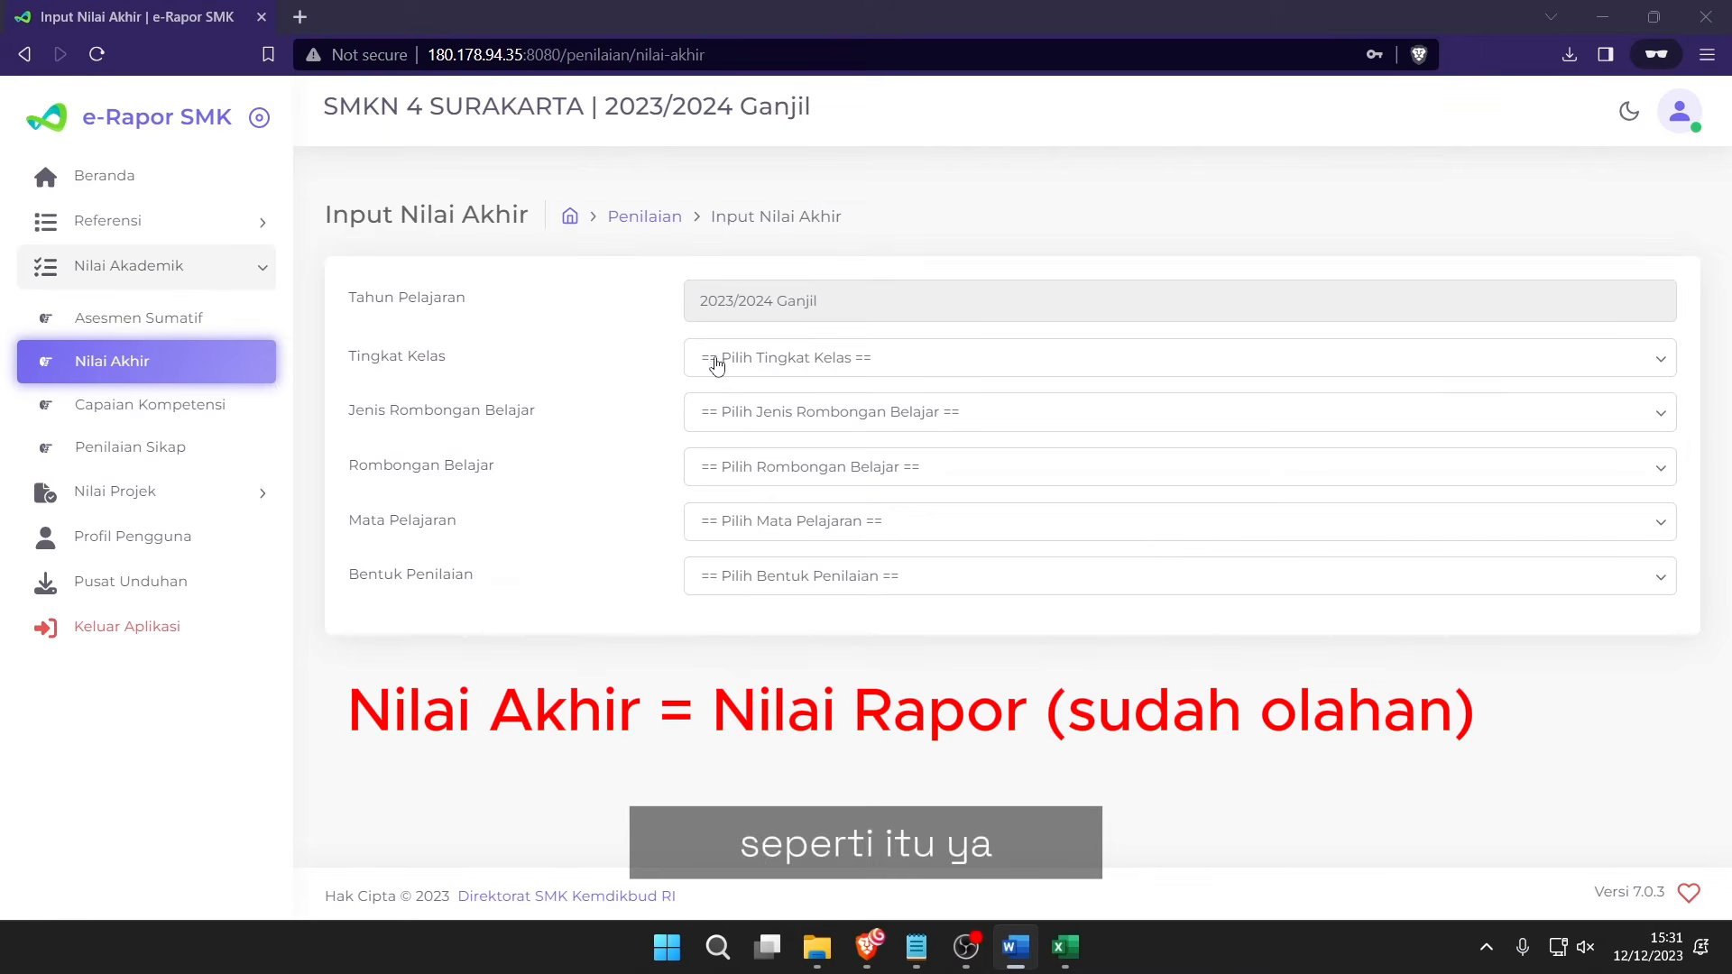
Select Kelas 10, Reguler, X BU 1, Informatika and Nilai Akhir to load the grade table.
left_click(747, 359)
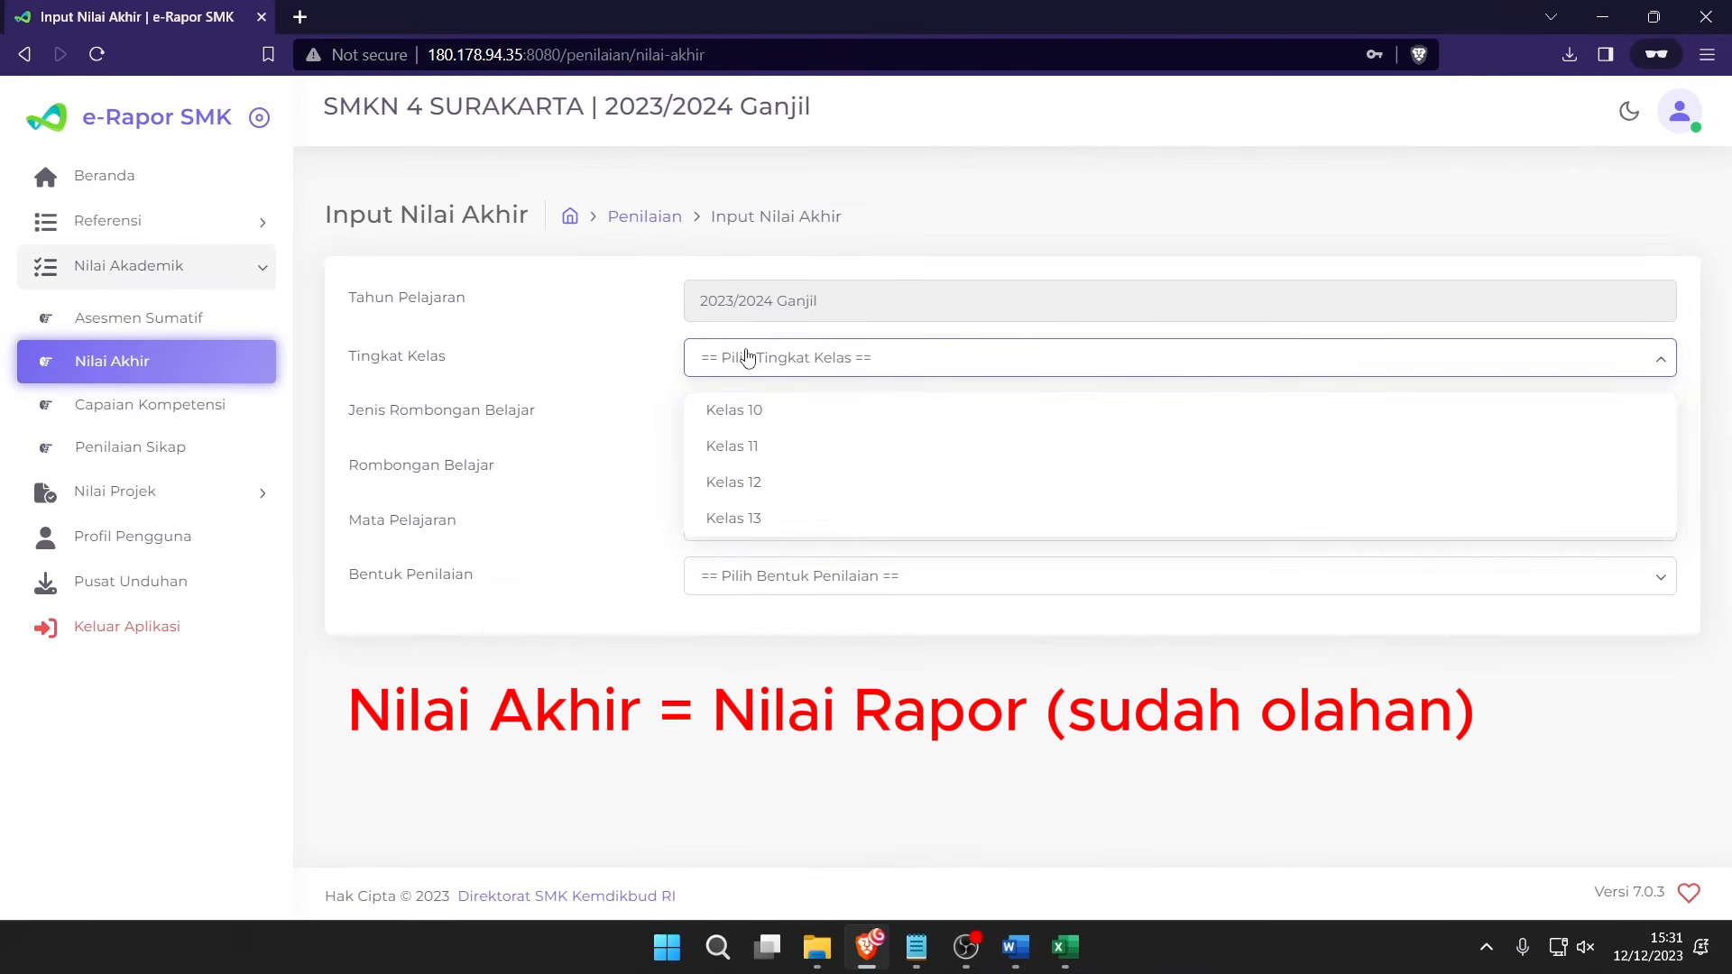
left_click(794, 415)
left_click(790, 413)
left_click(792, 462)
left_click(794, 467)
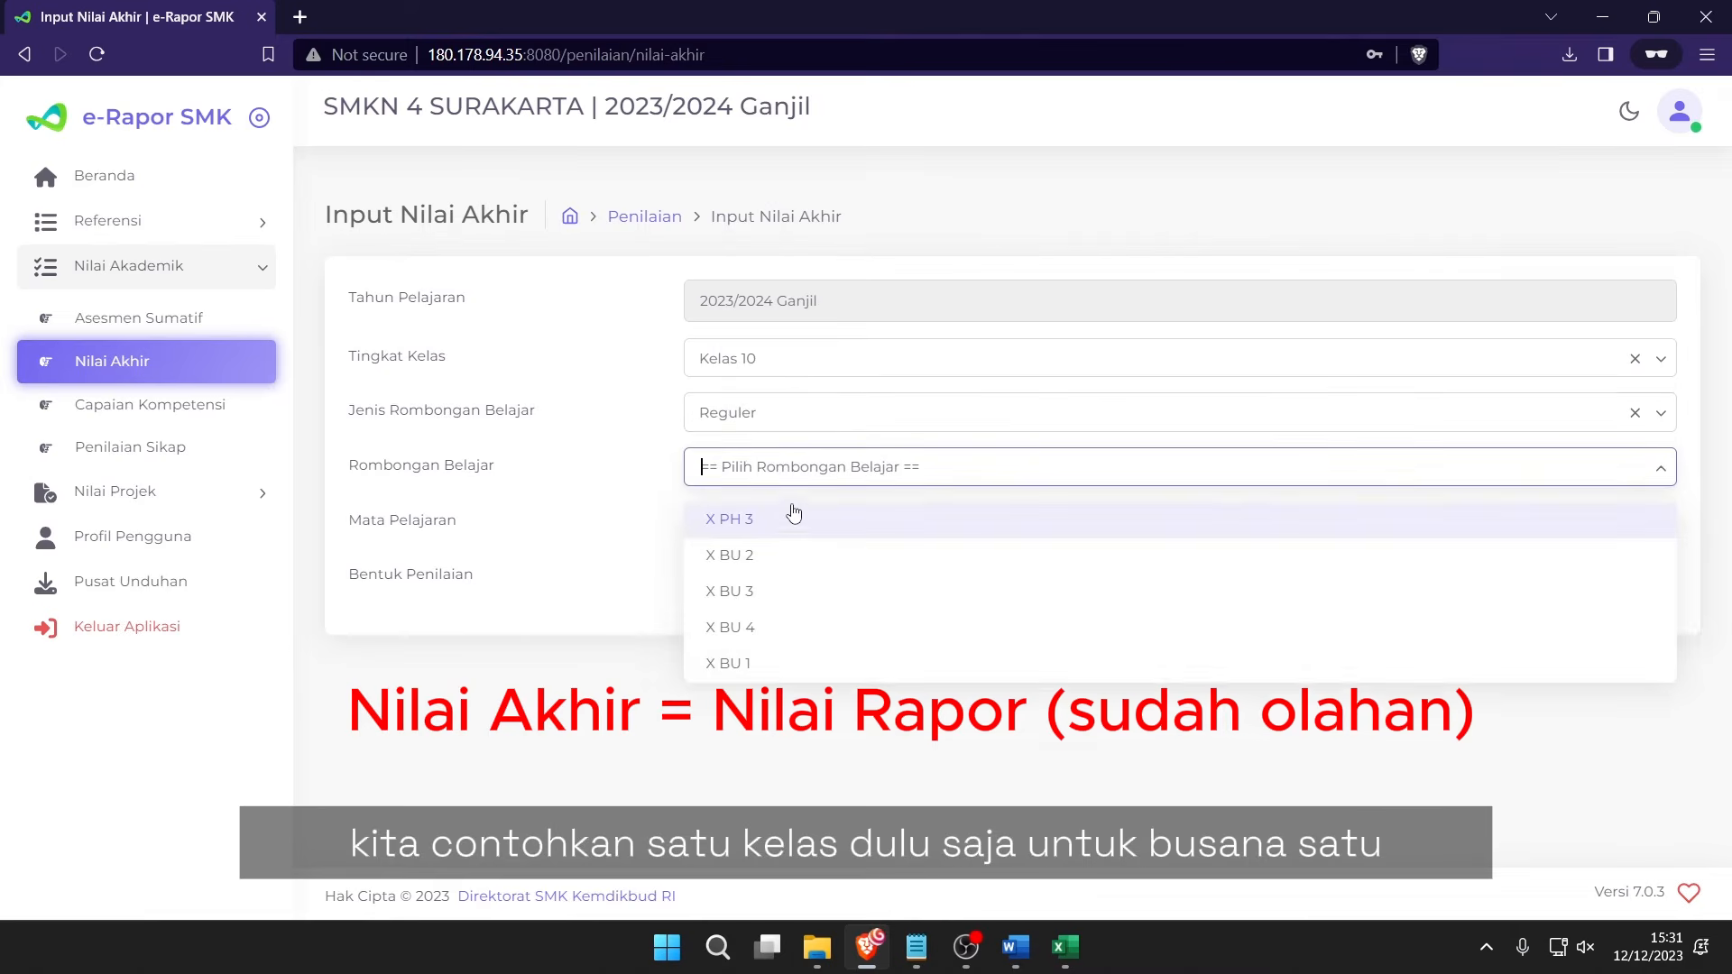
left_click(736, 665)
left_click(812, 524)
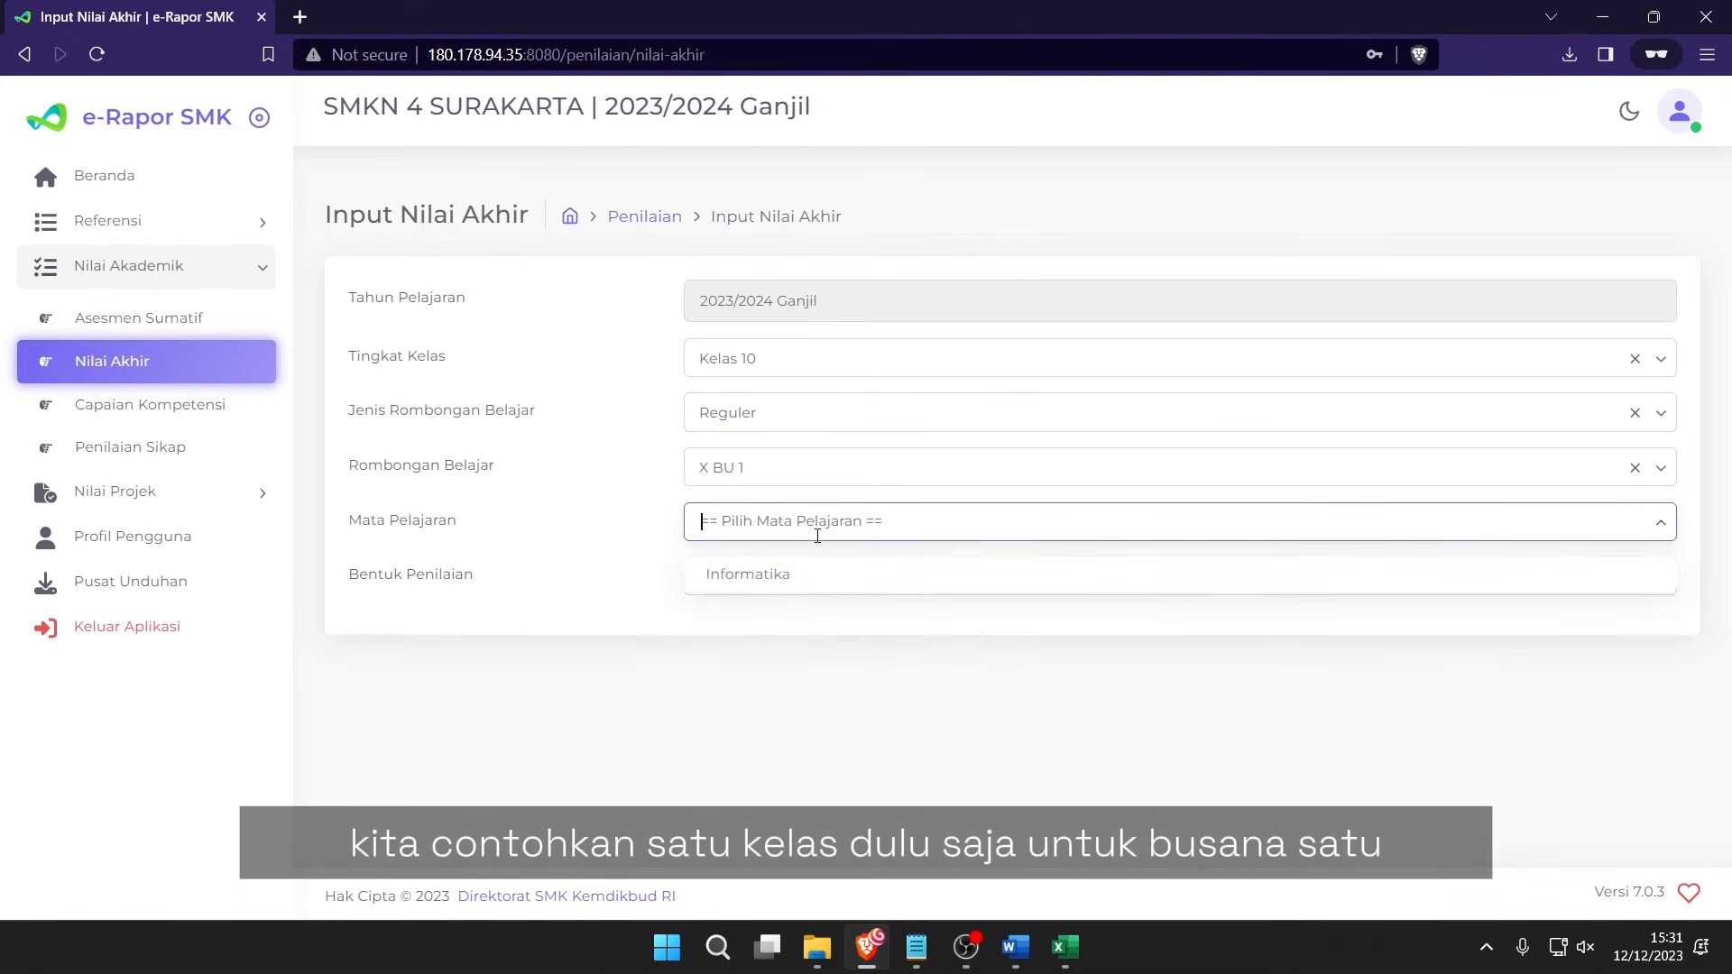
left_click(815, 582)
left_click(808, 527)
left_click(794, 574)
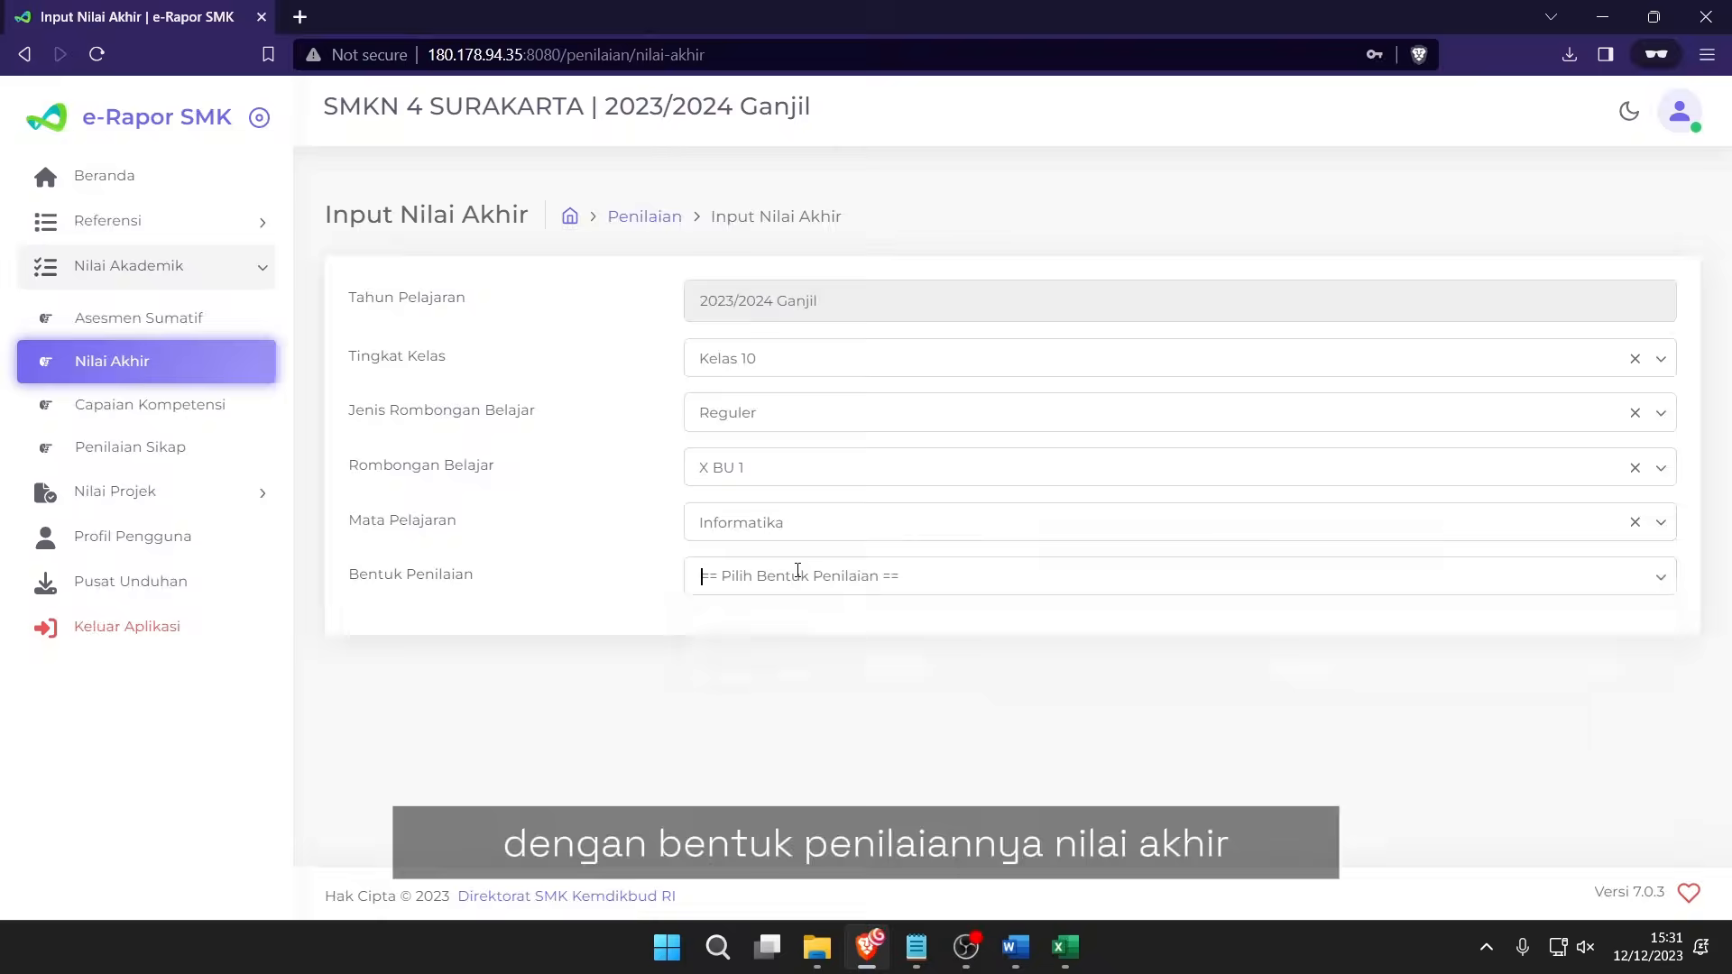
left_click(794, 577)
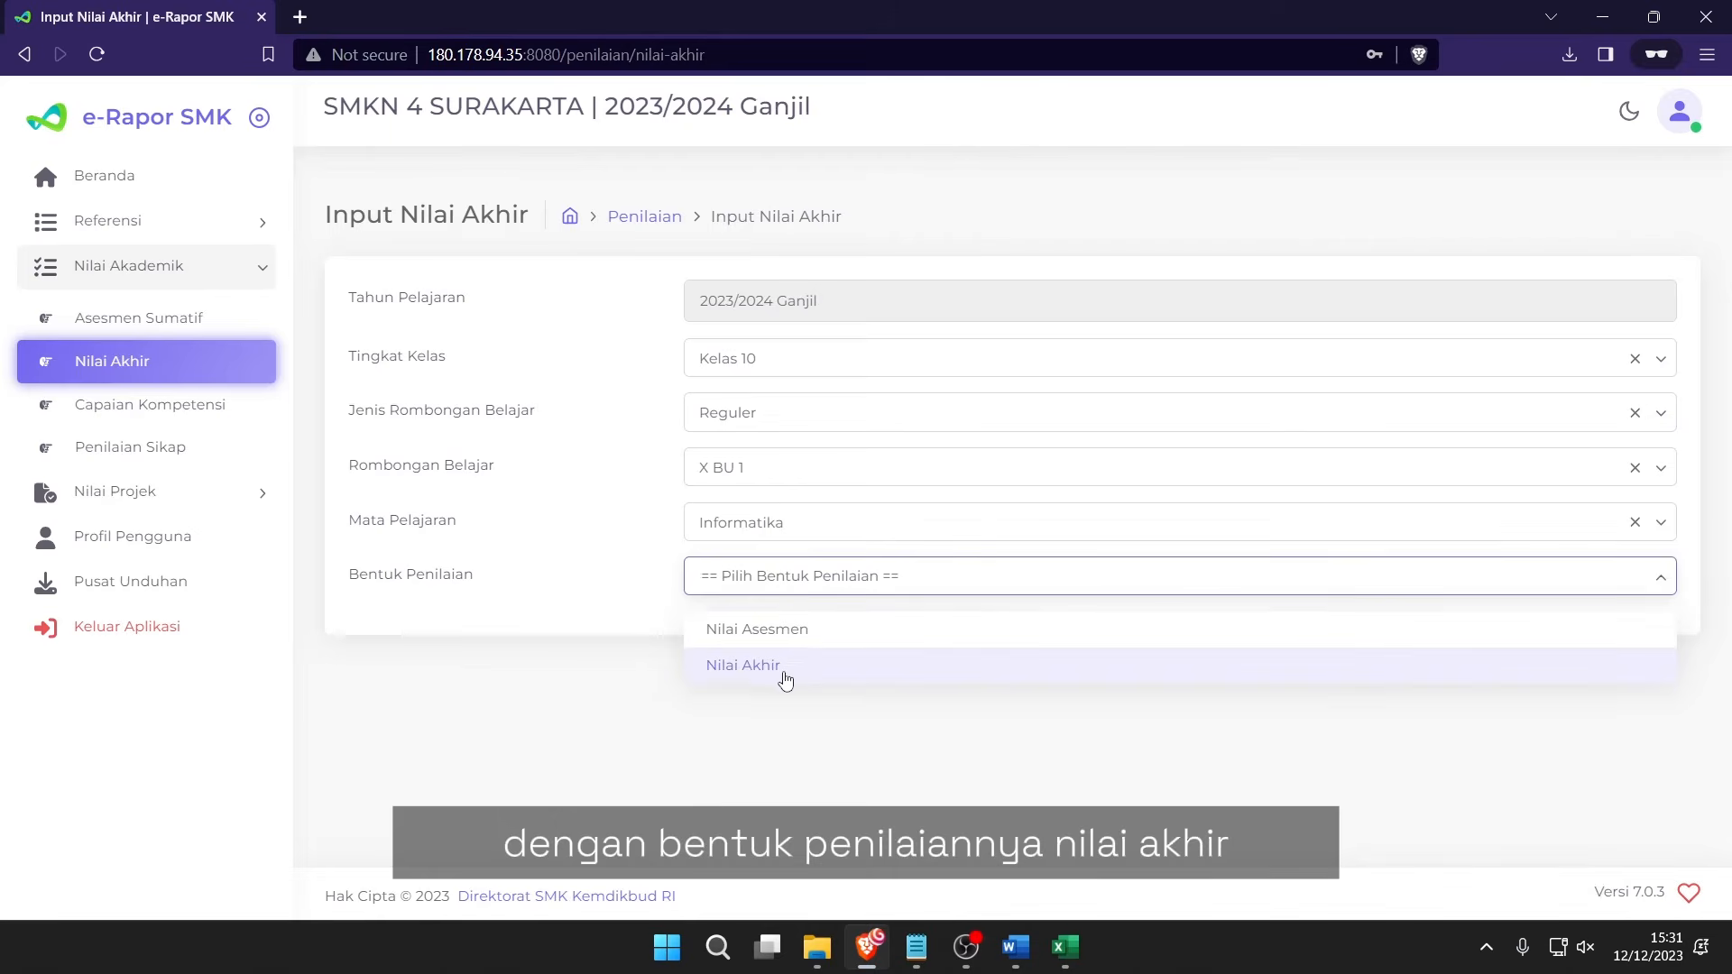
left_click(837, 670)
scroll(1168, 451, "down", 4)
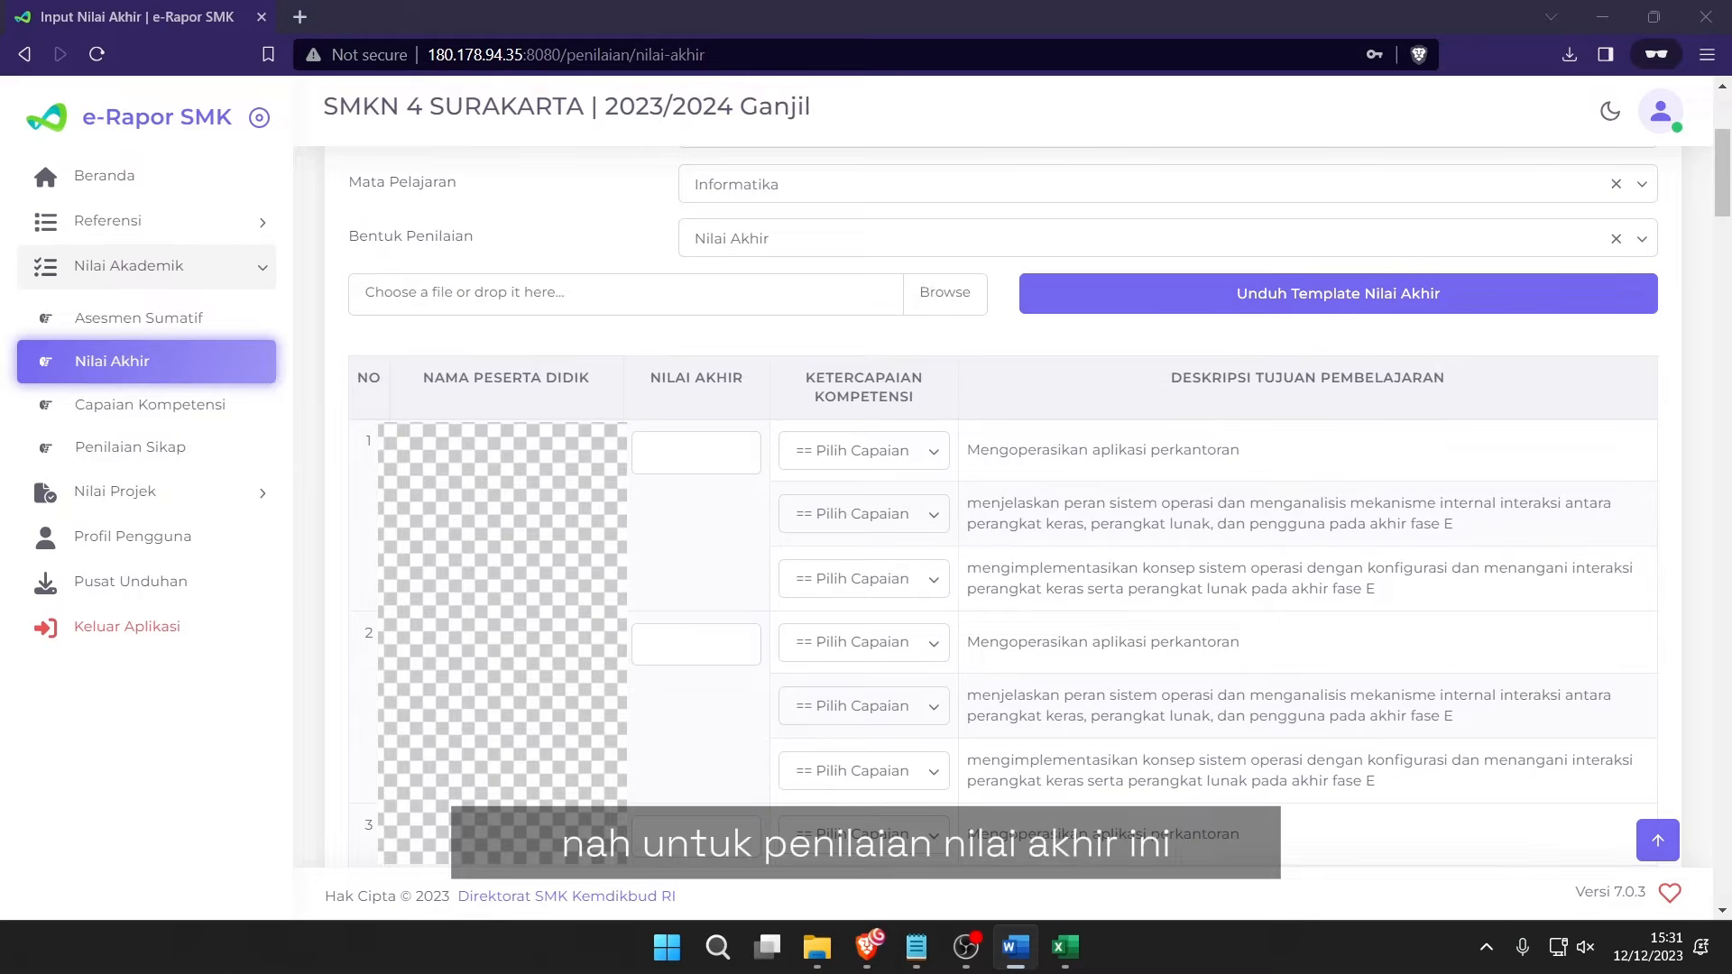
Enter final scores 85, 86, 87 and 89 for the first four students.
left_click_drag(729, 379, 1032, 403)
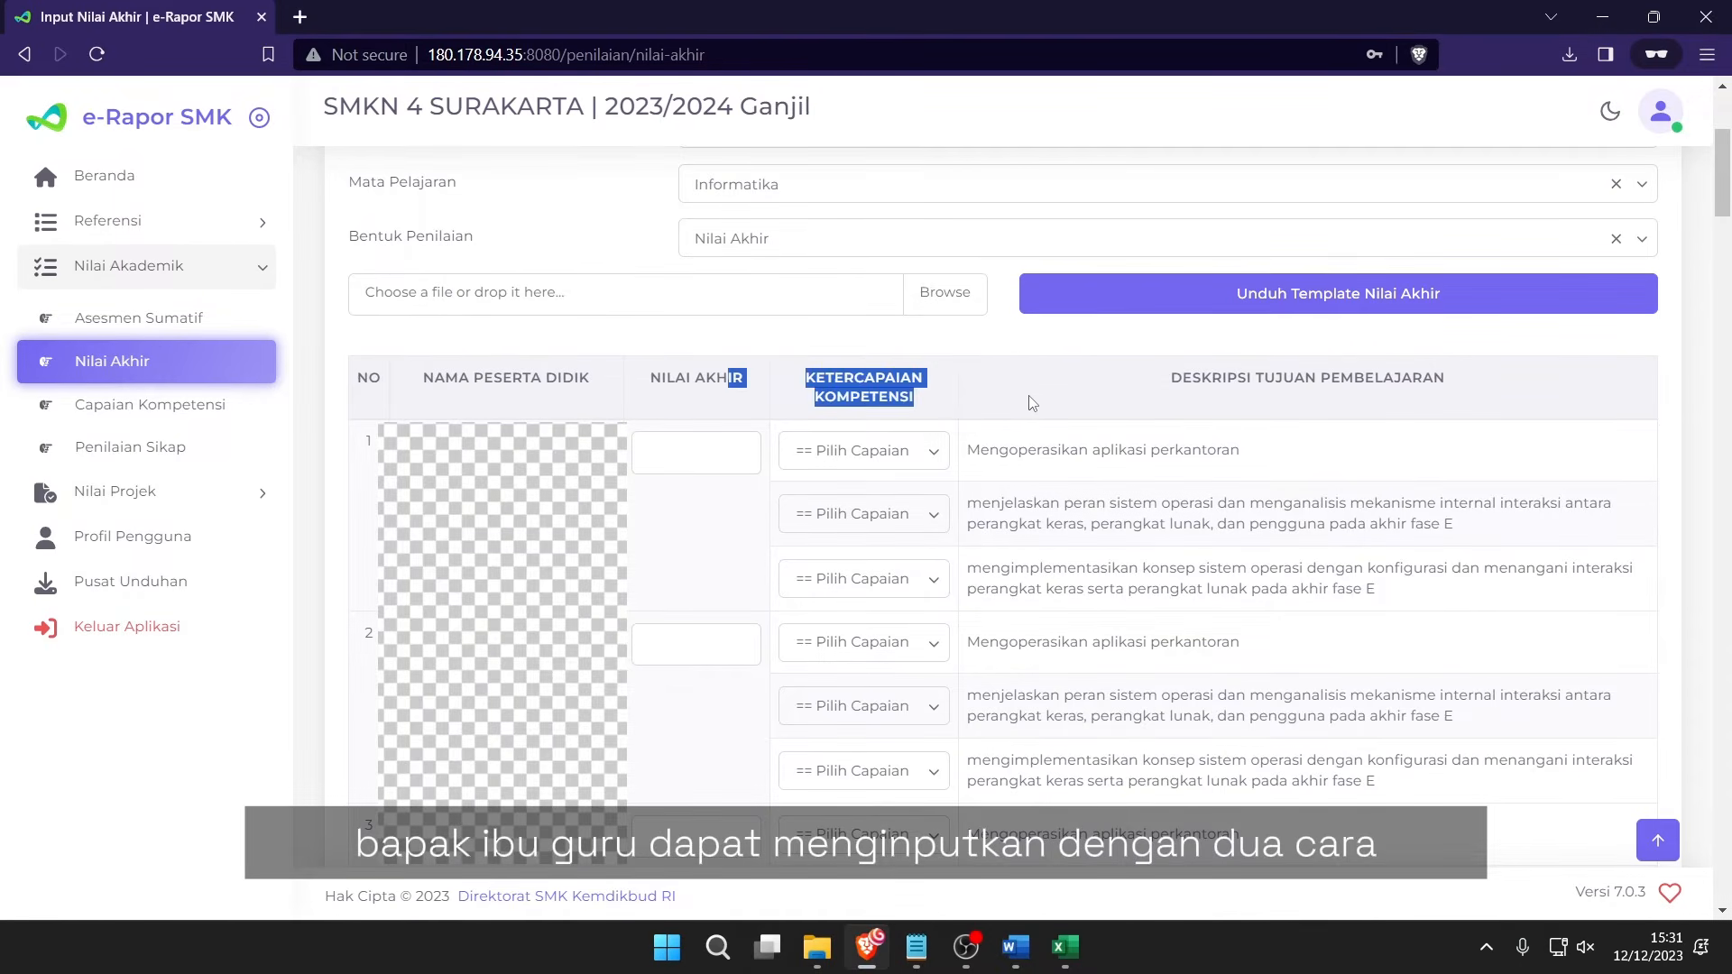
left_click(1032, 403)
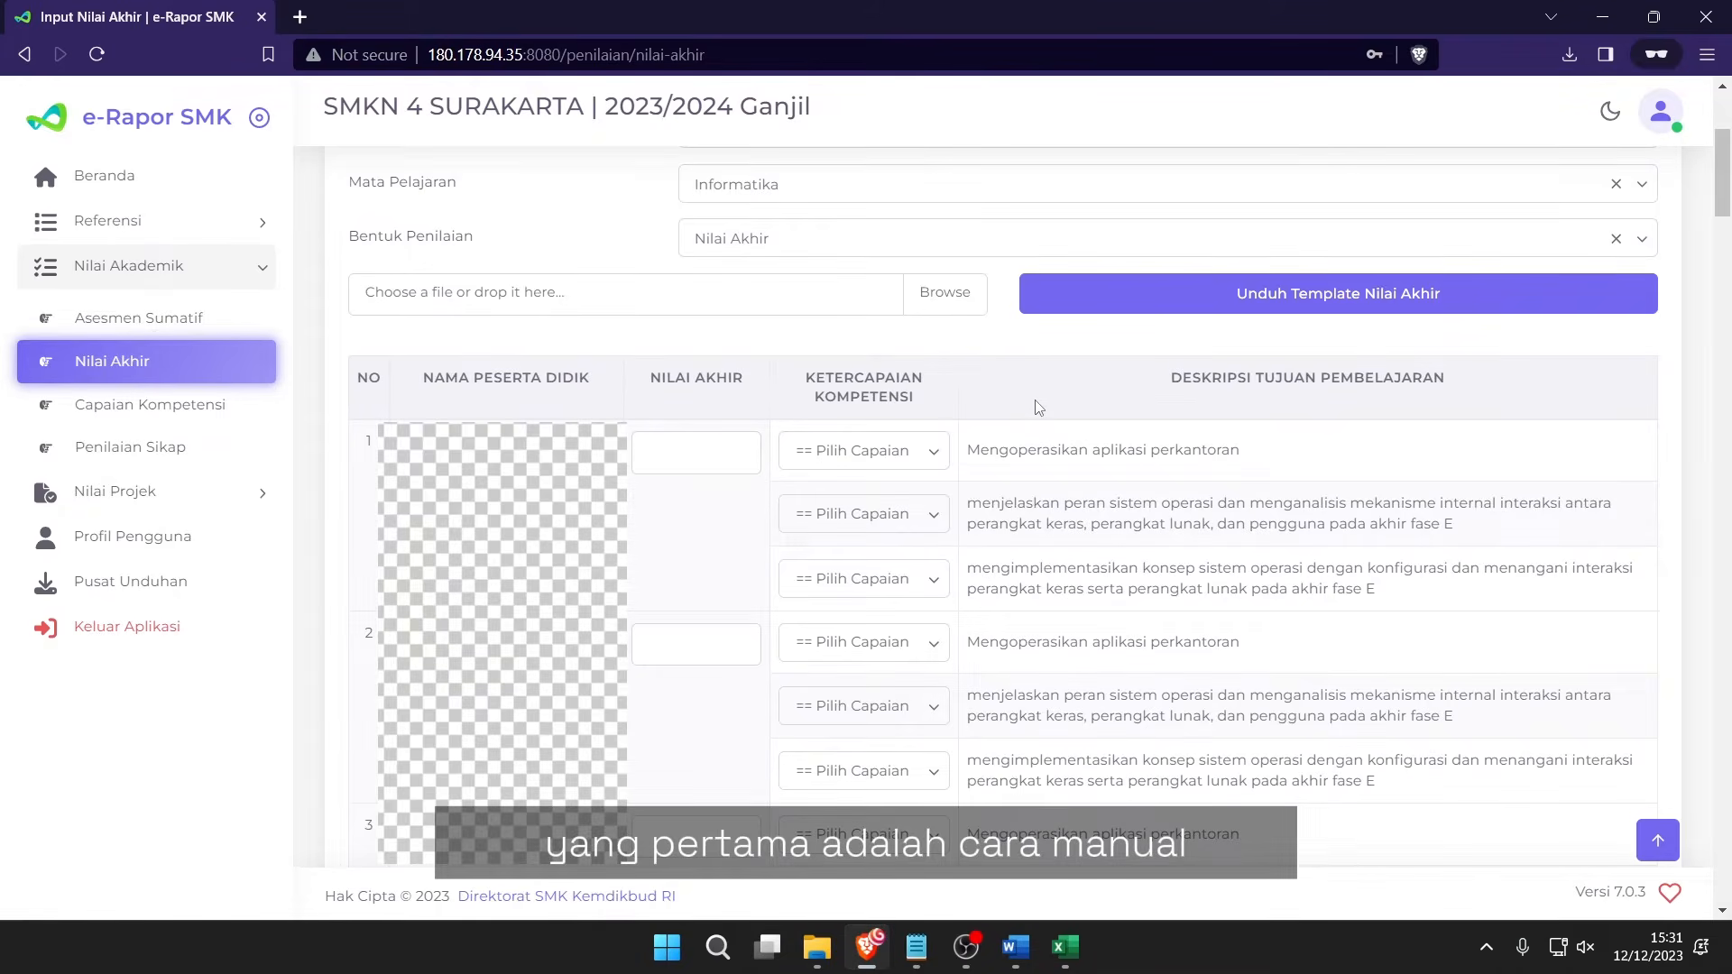
left_click(682, 440)
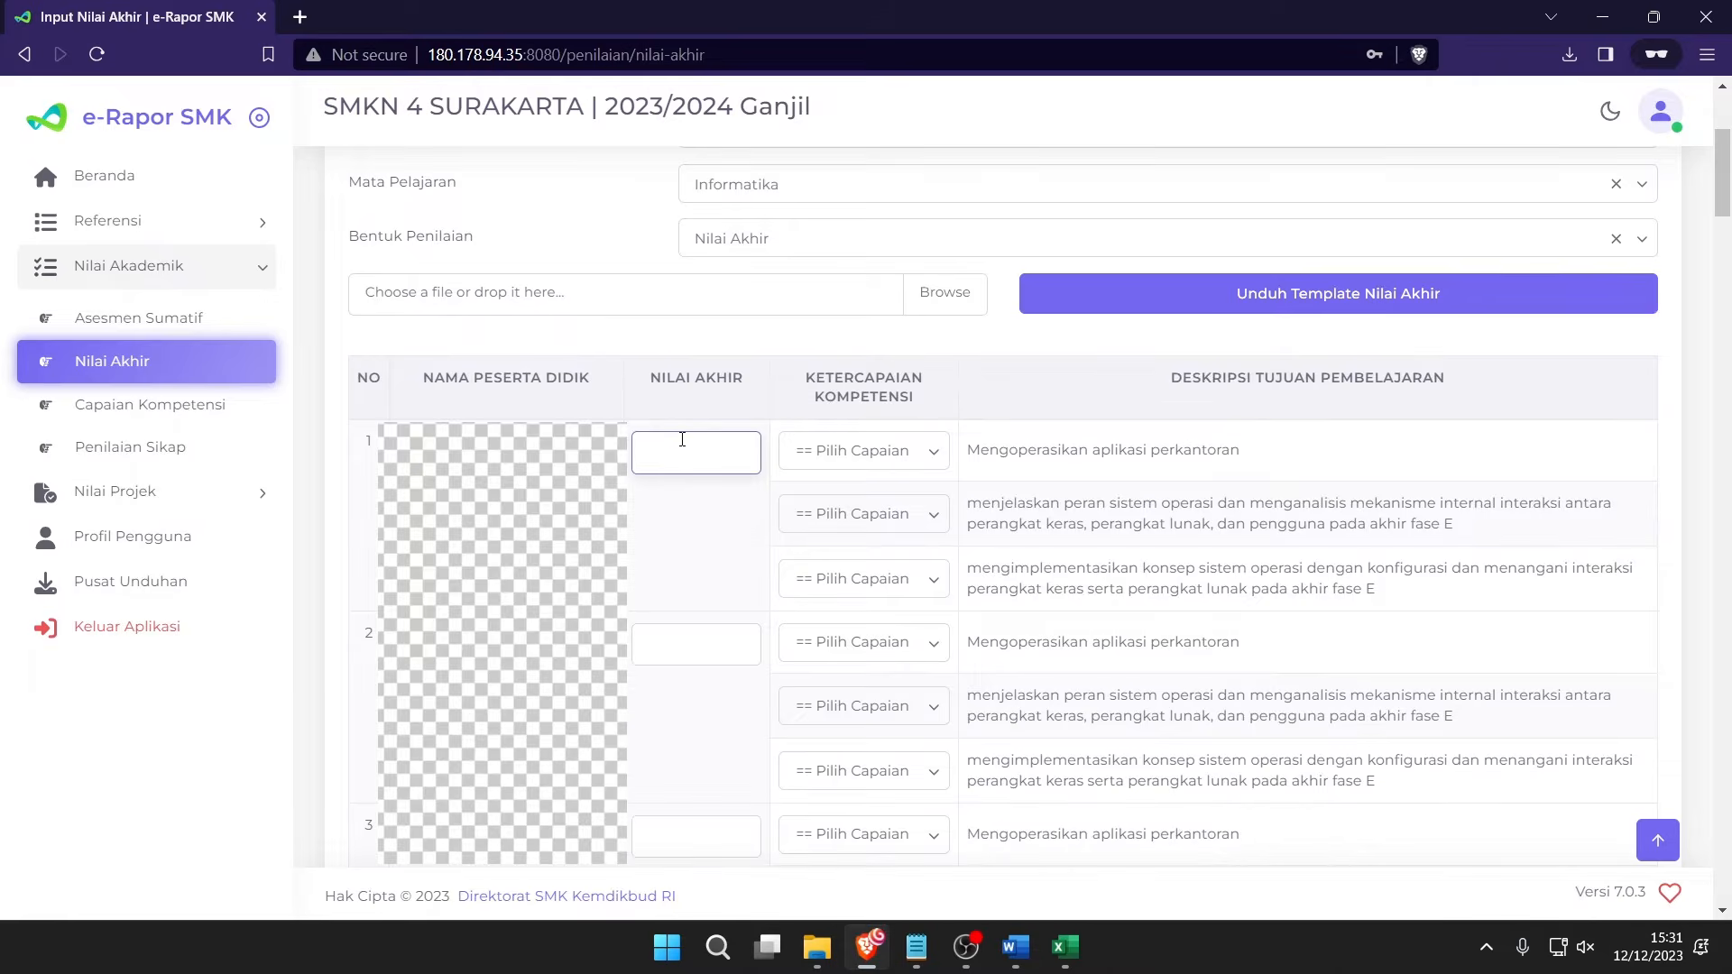
type("85")
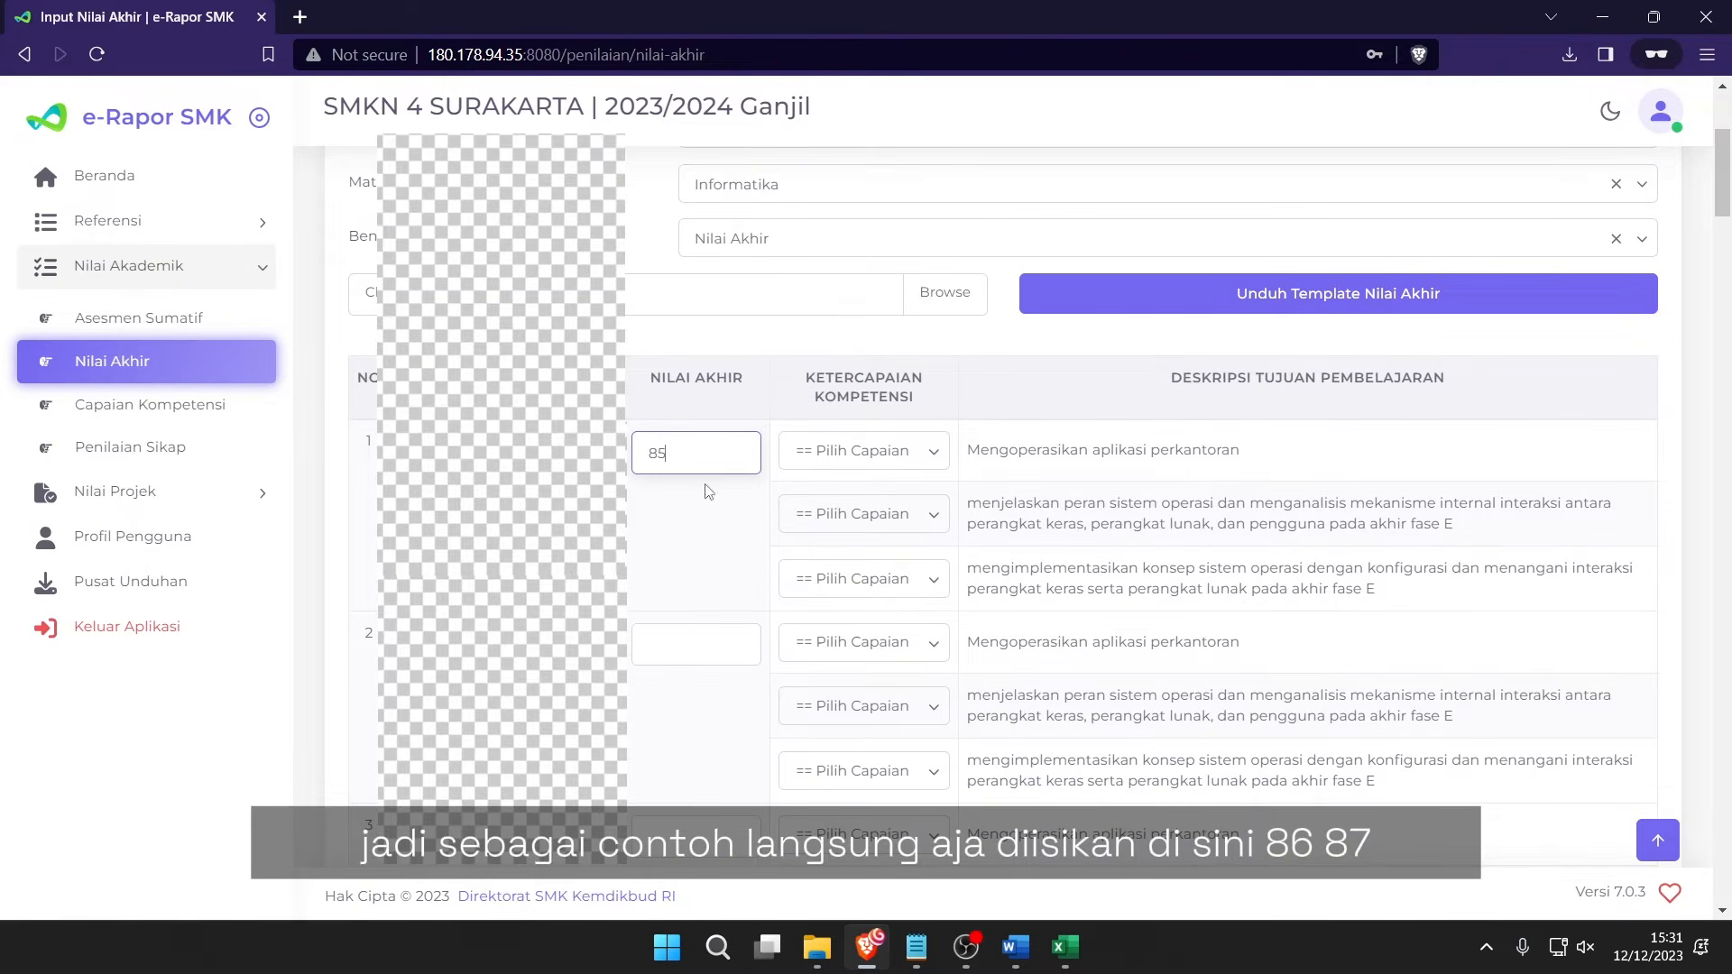
left_click(709, 646)
type("86")
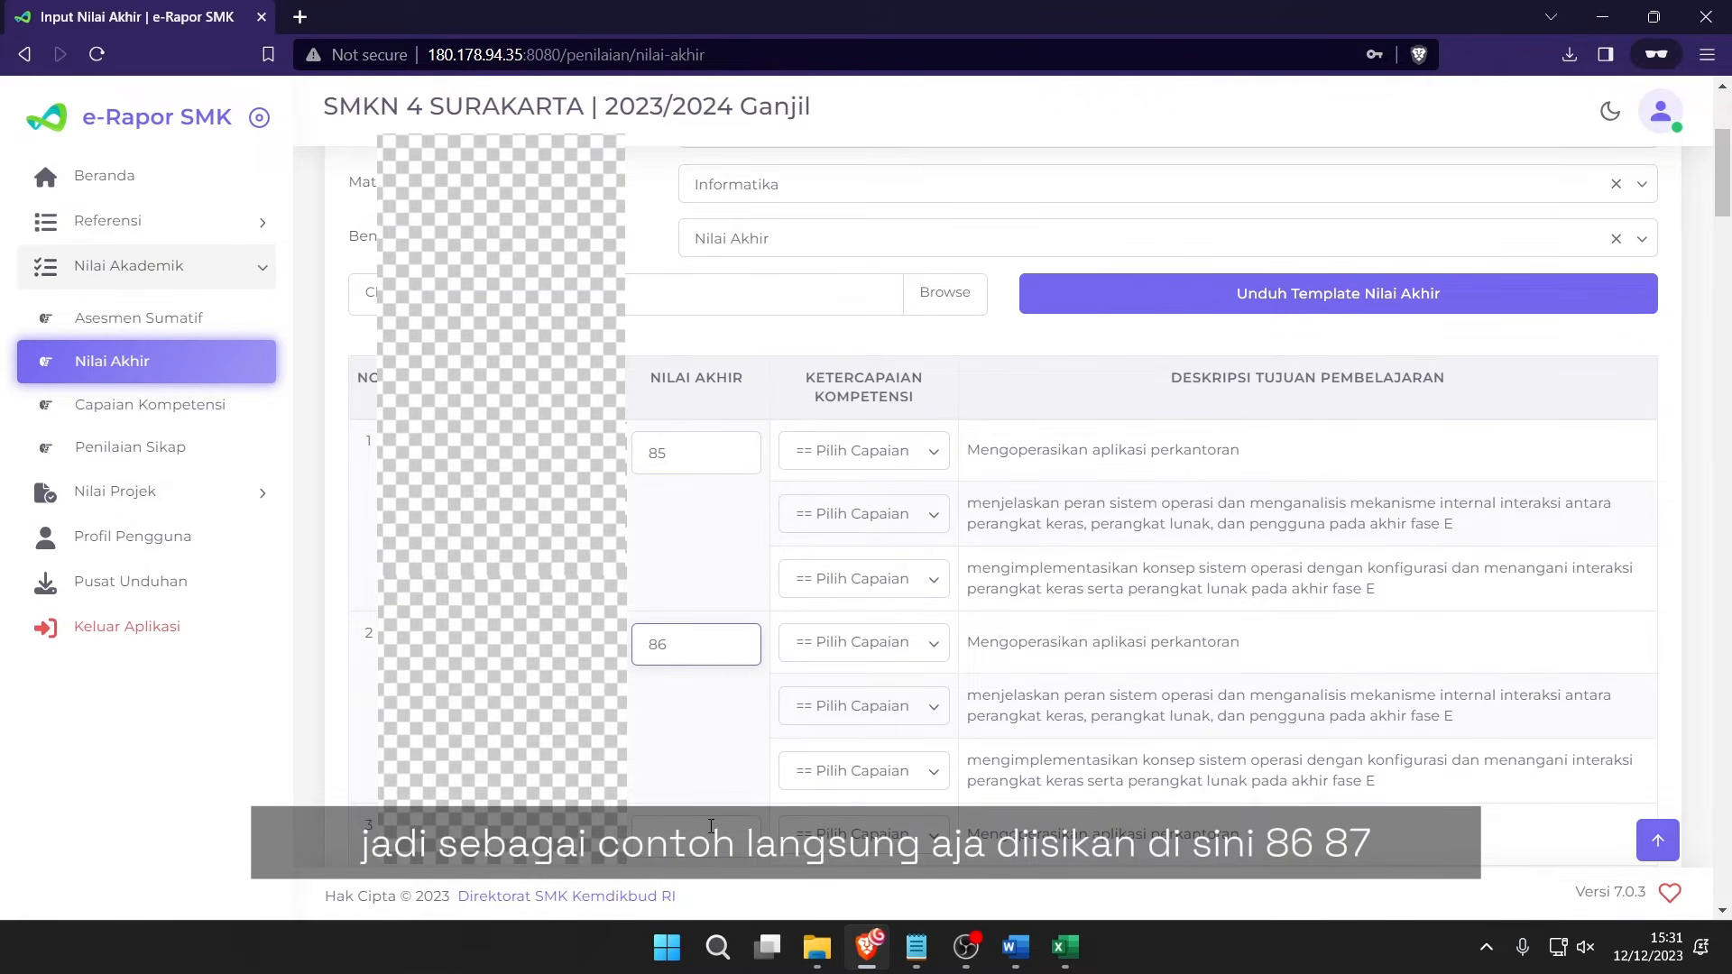
left_click(710, 826)
type("87")
scroll(683, 794, "down", 4)
left_click(695, 691)
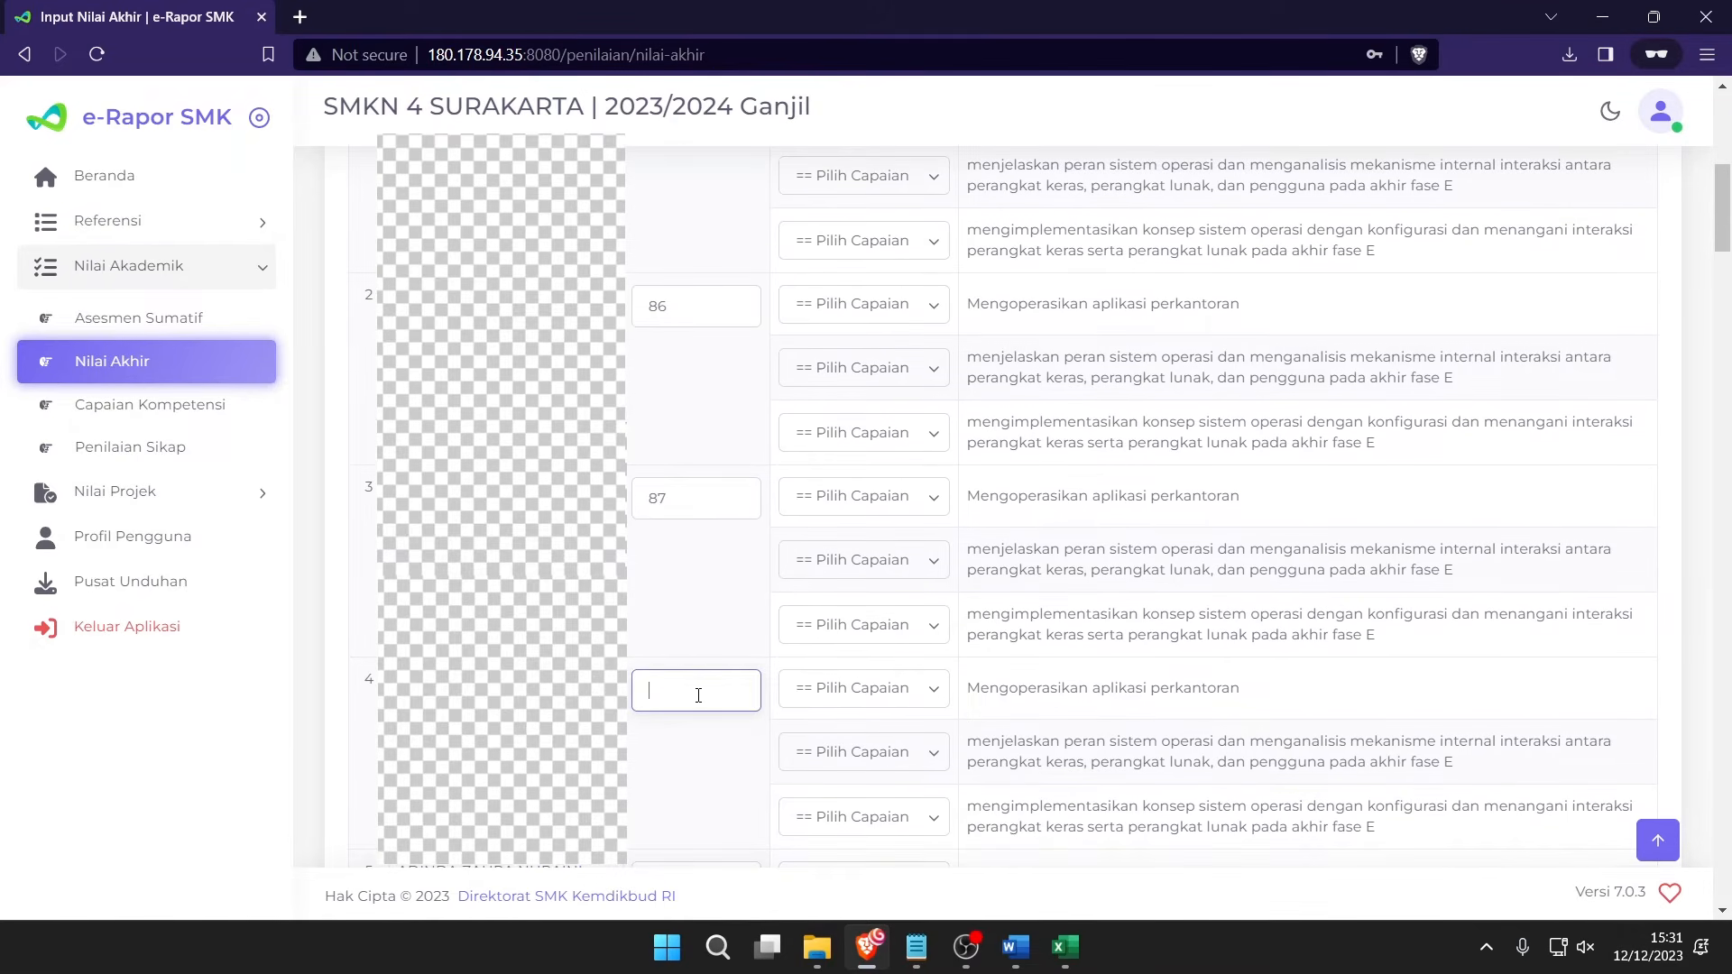
type("89")
left_click(695, 698)
scroll(696, 586, "down", 4)
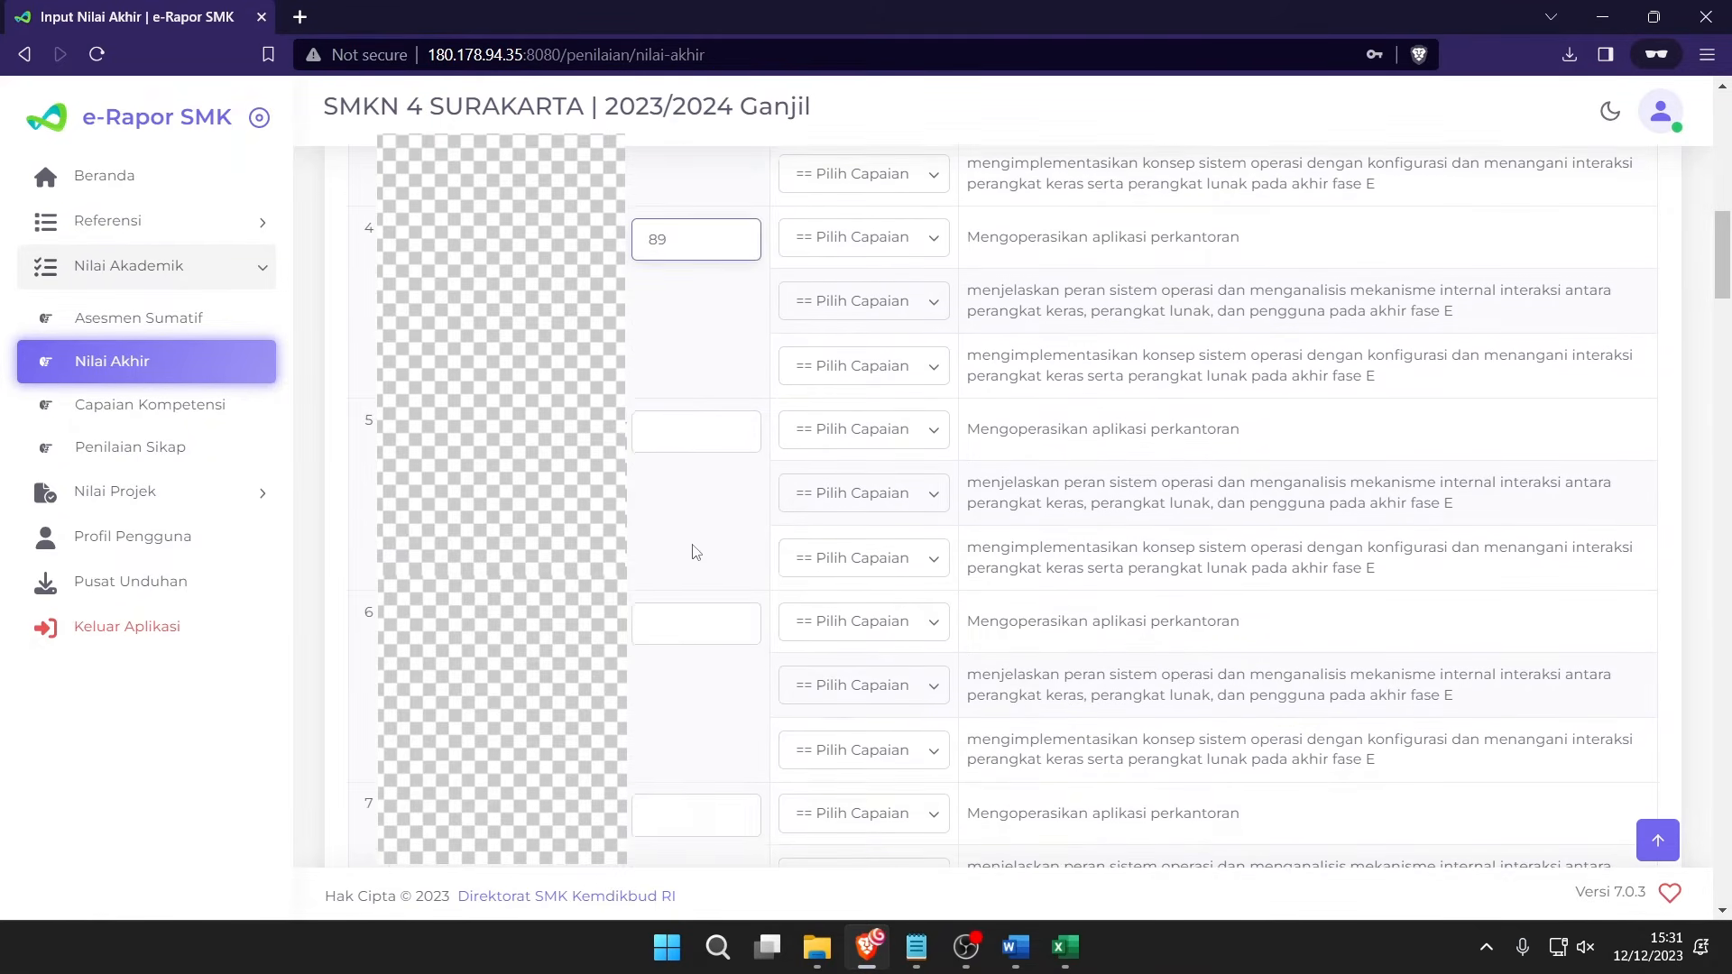
scroll(724, 487, "up", 9)
scroll(713, 519, "down", 3)
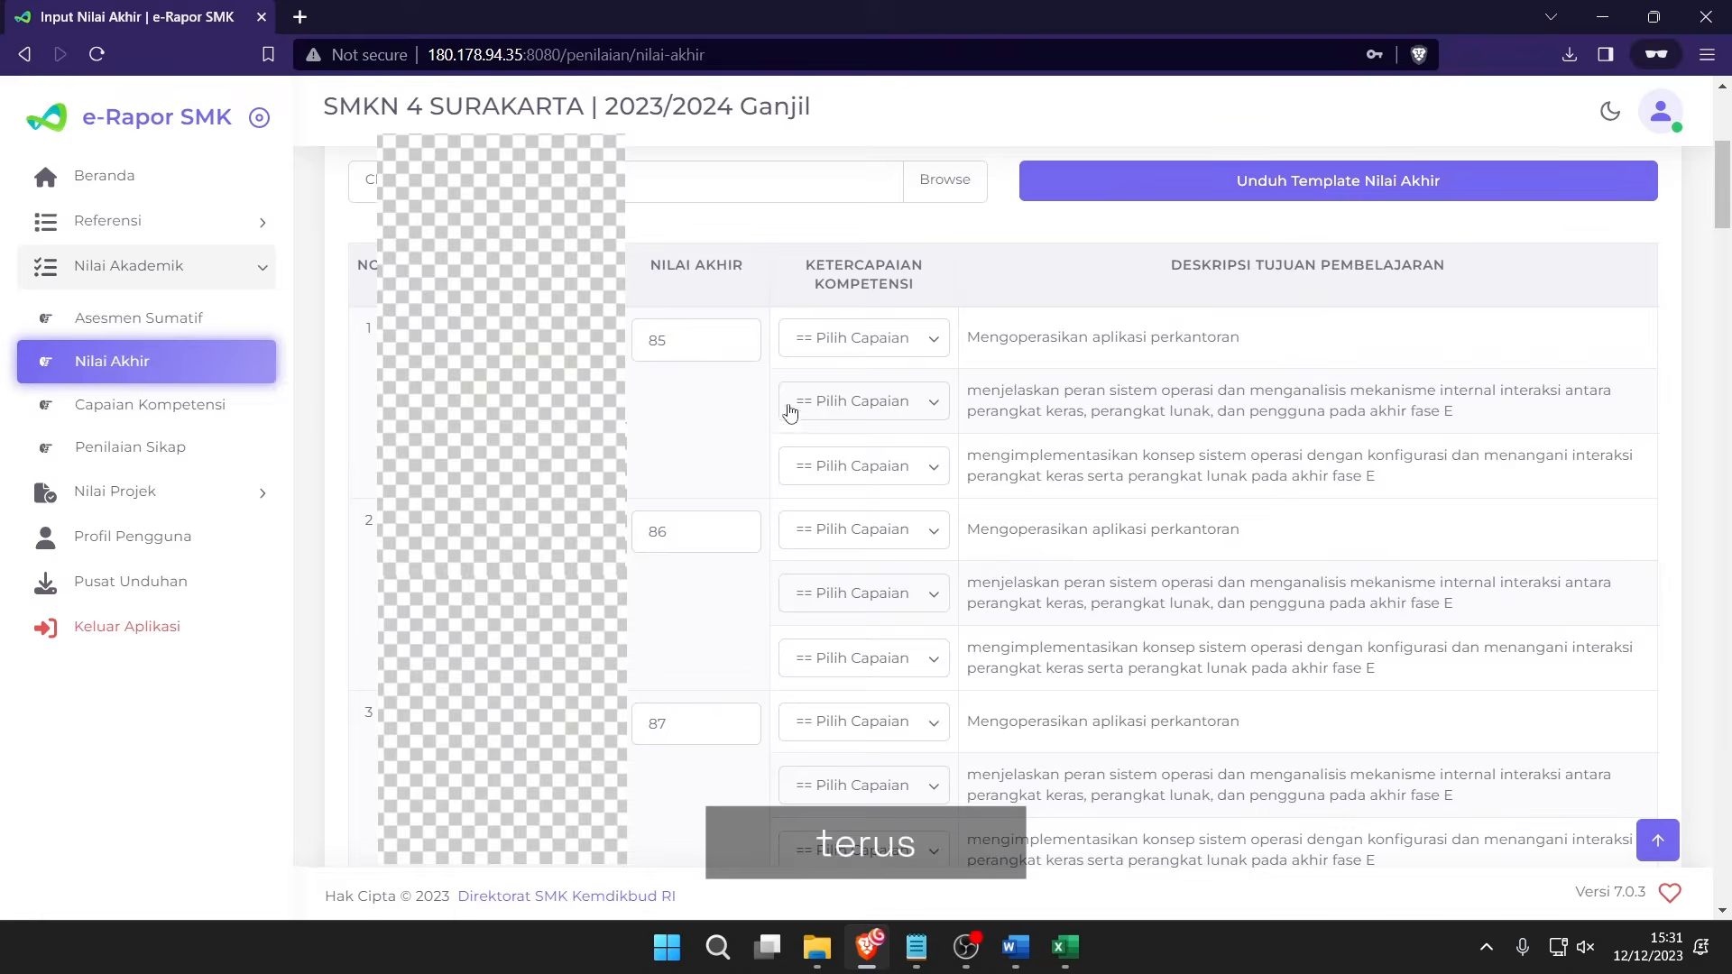
Mark the first student's first objective Tercapai, second Tidak tercapai, and leave the third blank.
left_click(917, 343)
left_click(1064, 327)
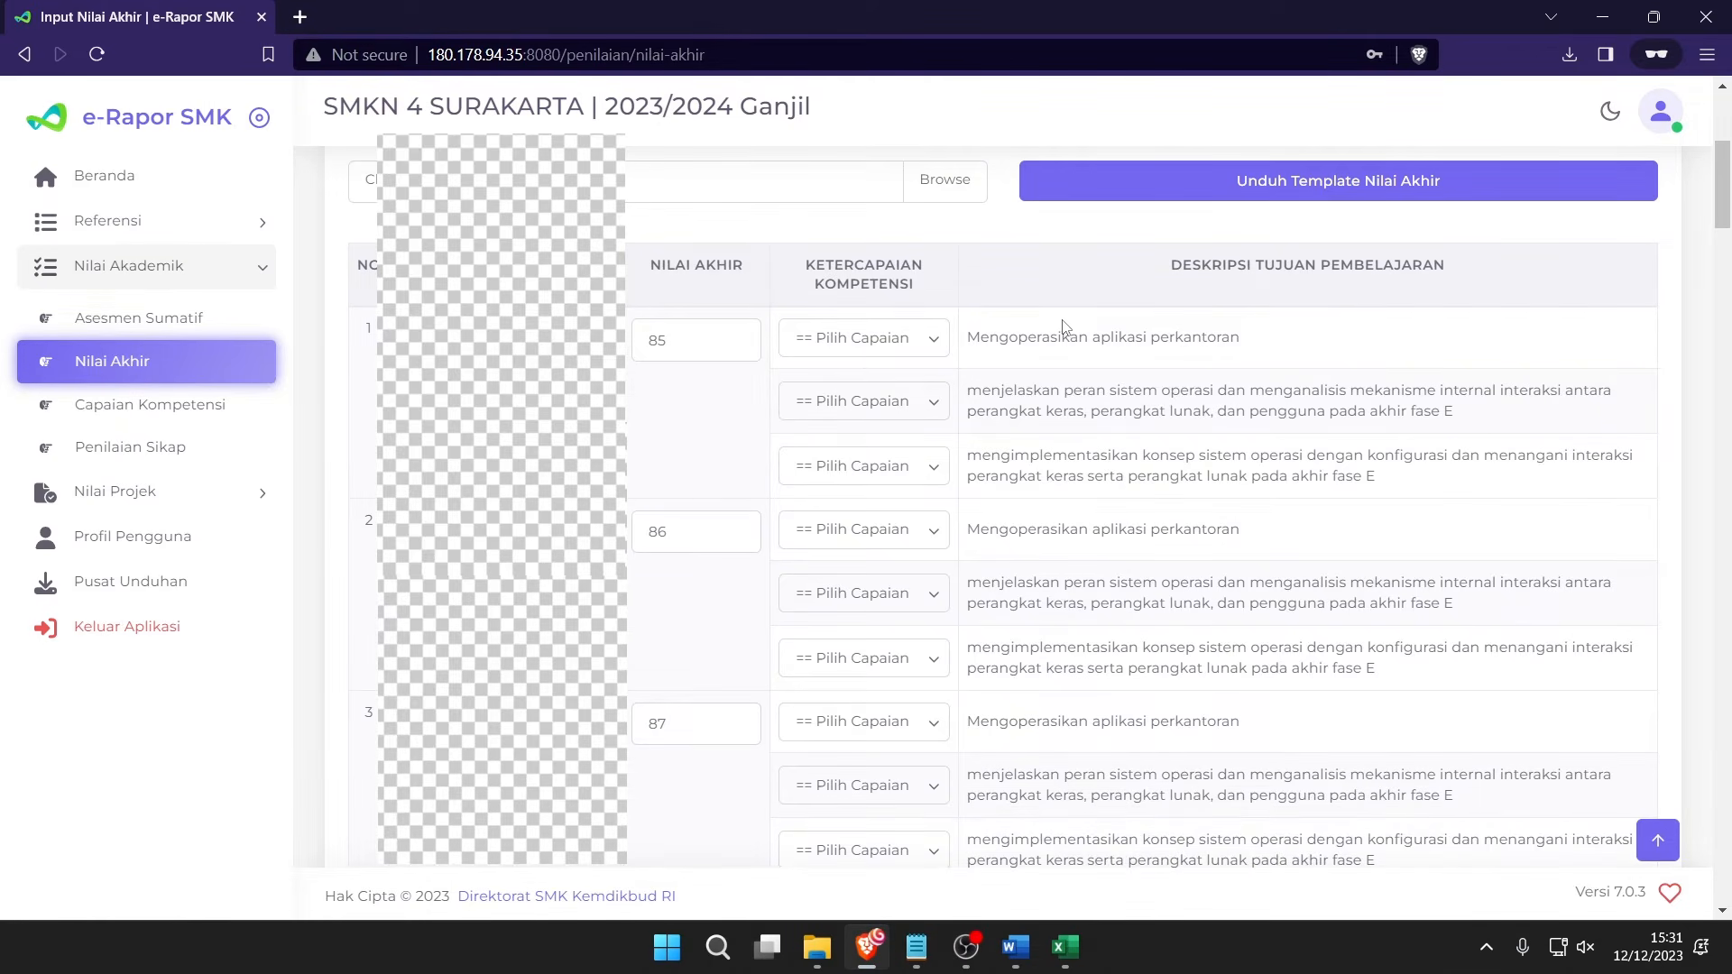
key("alt+Tab")
left_click(920, 340)
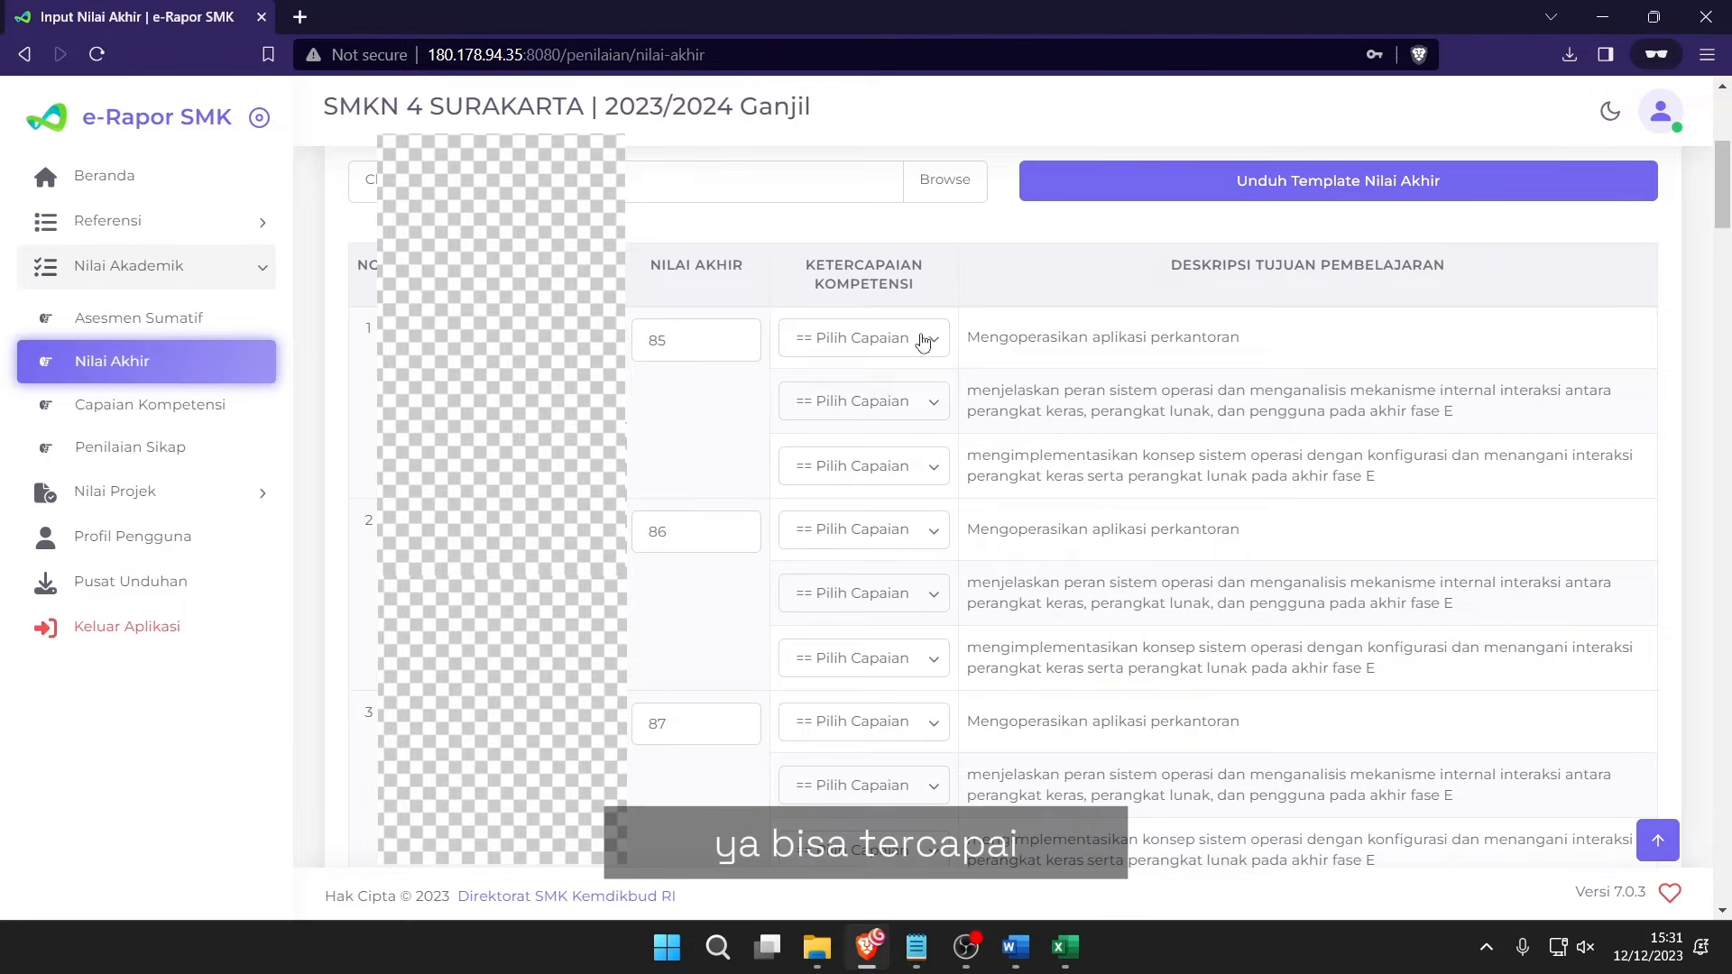
left_click(880, 426)
left_click(917, 417)
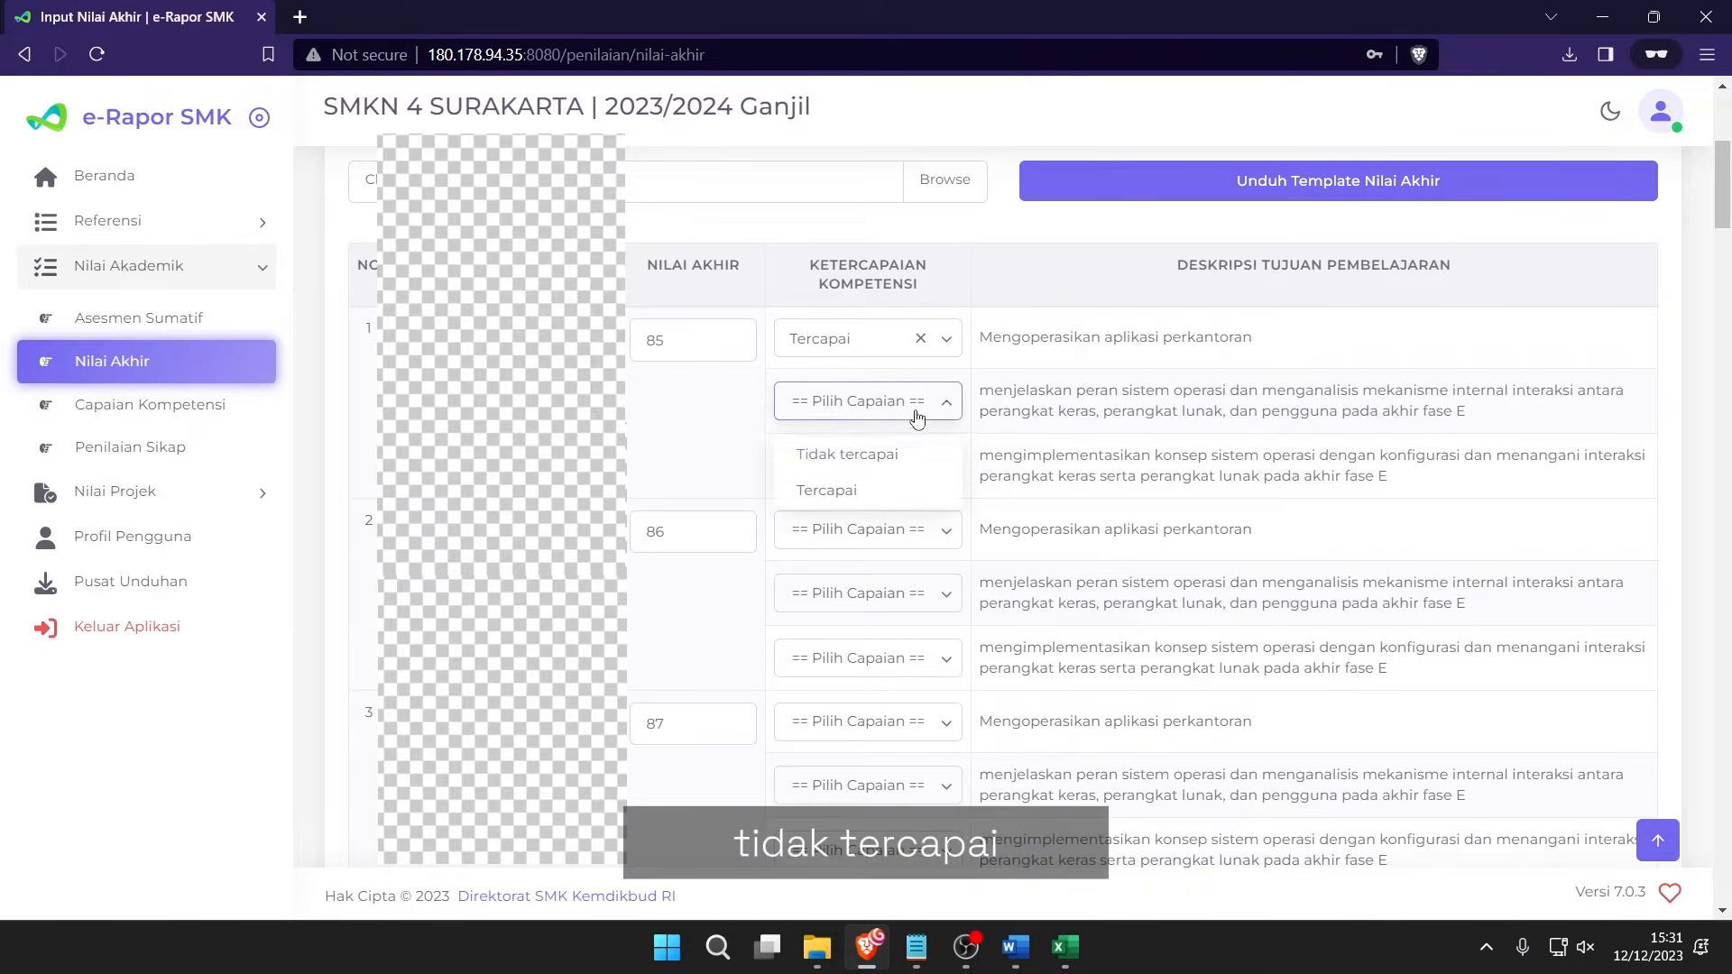
left_click(869, 454)
left_click(955, 467)
left_click(955, 468)
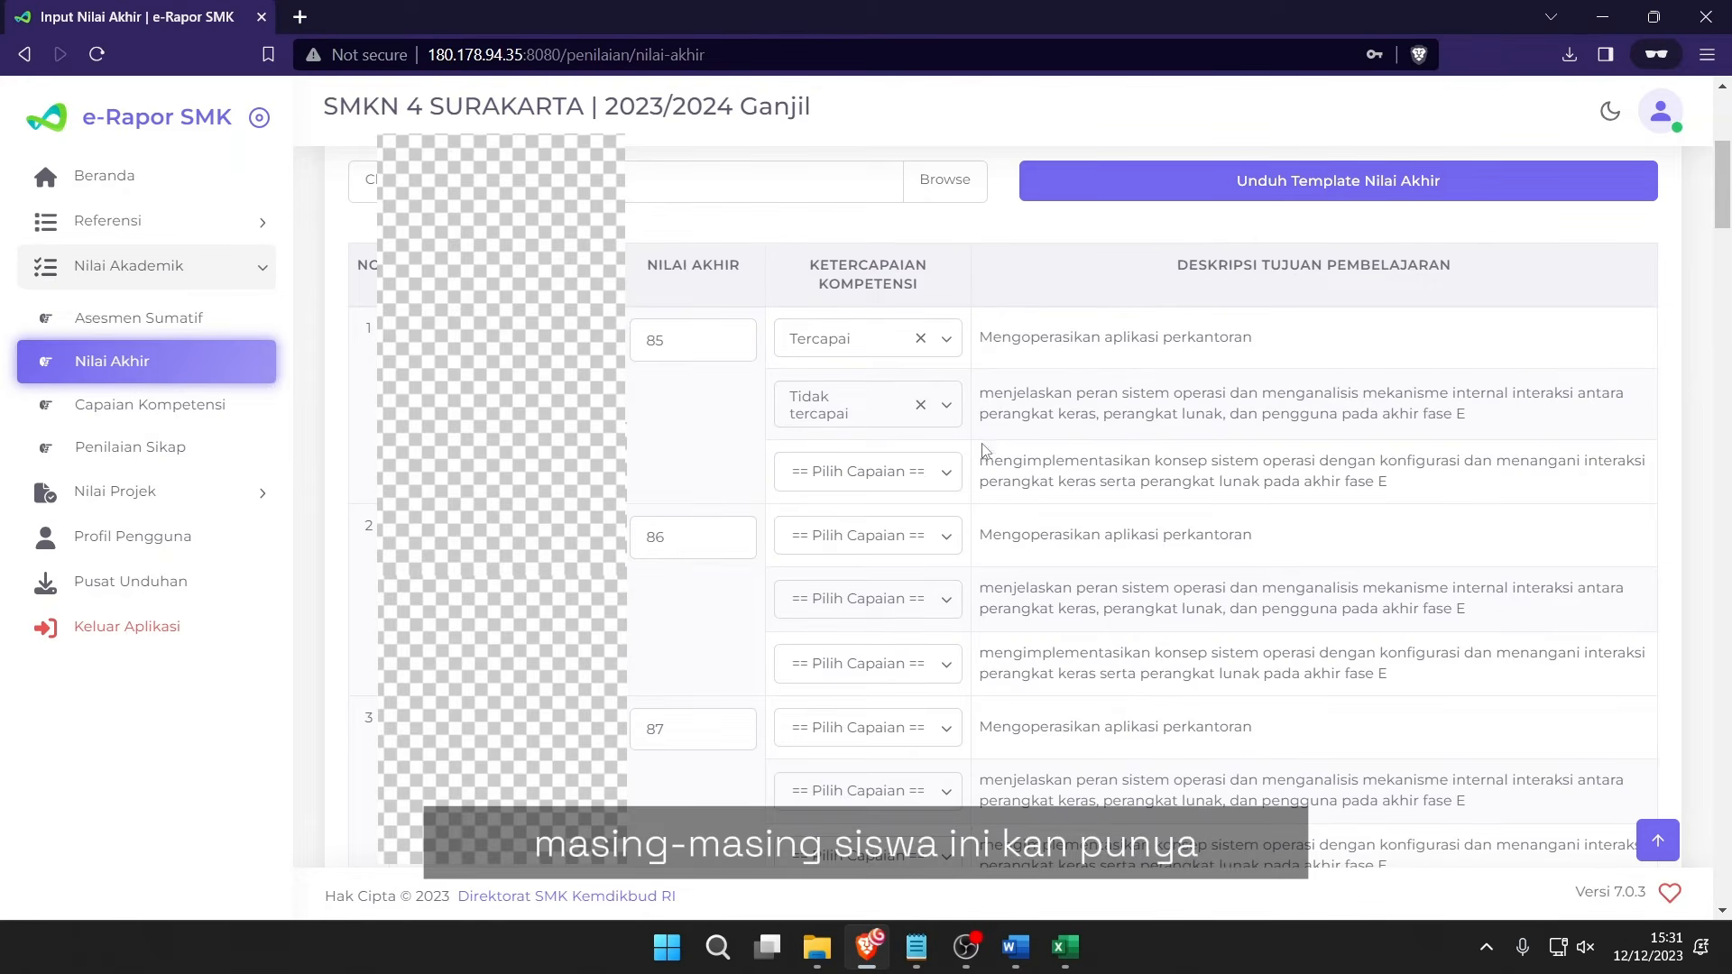
left_click_drag(993, 338, 1430, 486)
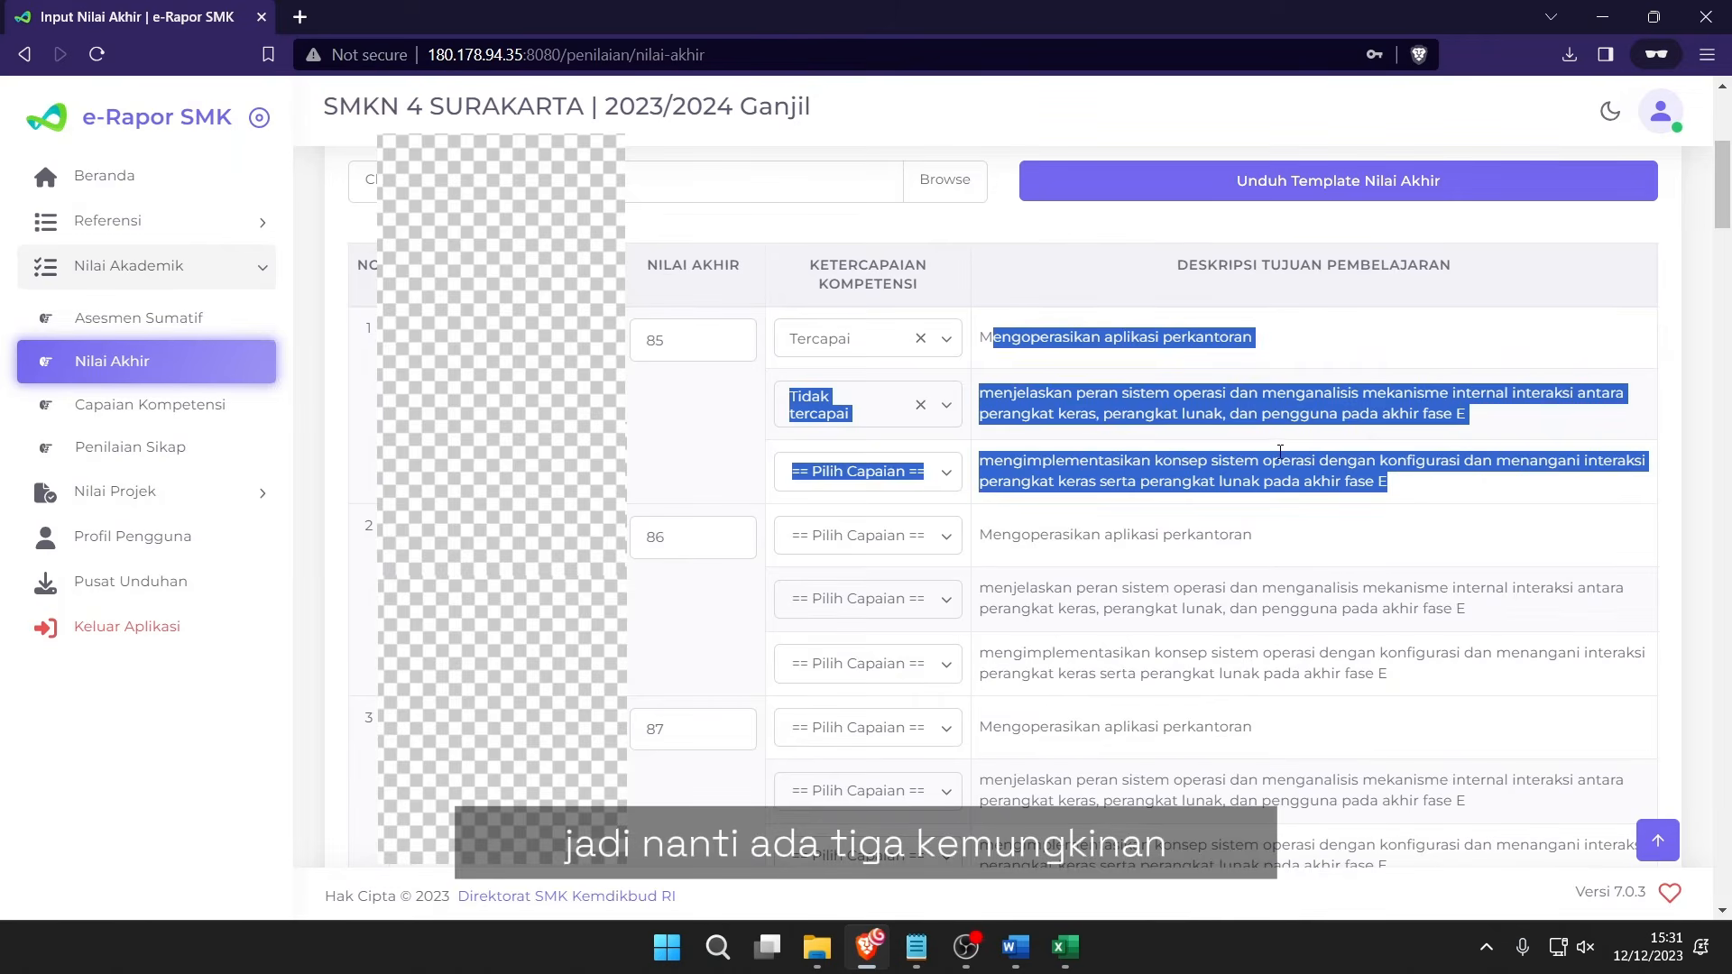
left_click(1065, 411)
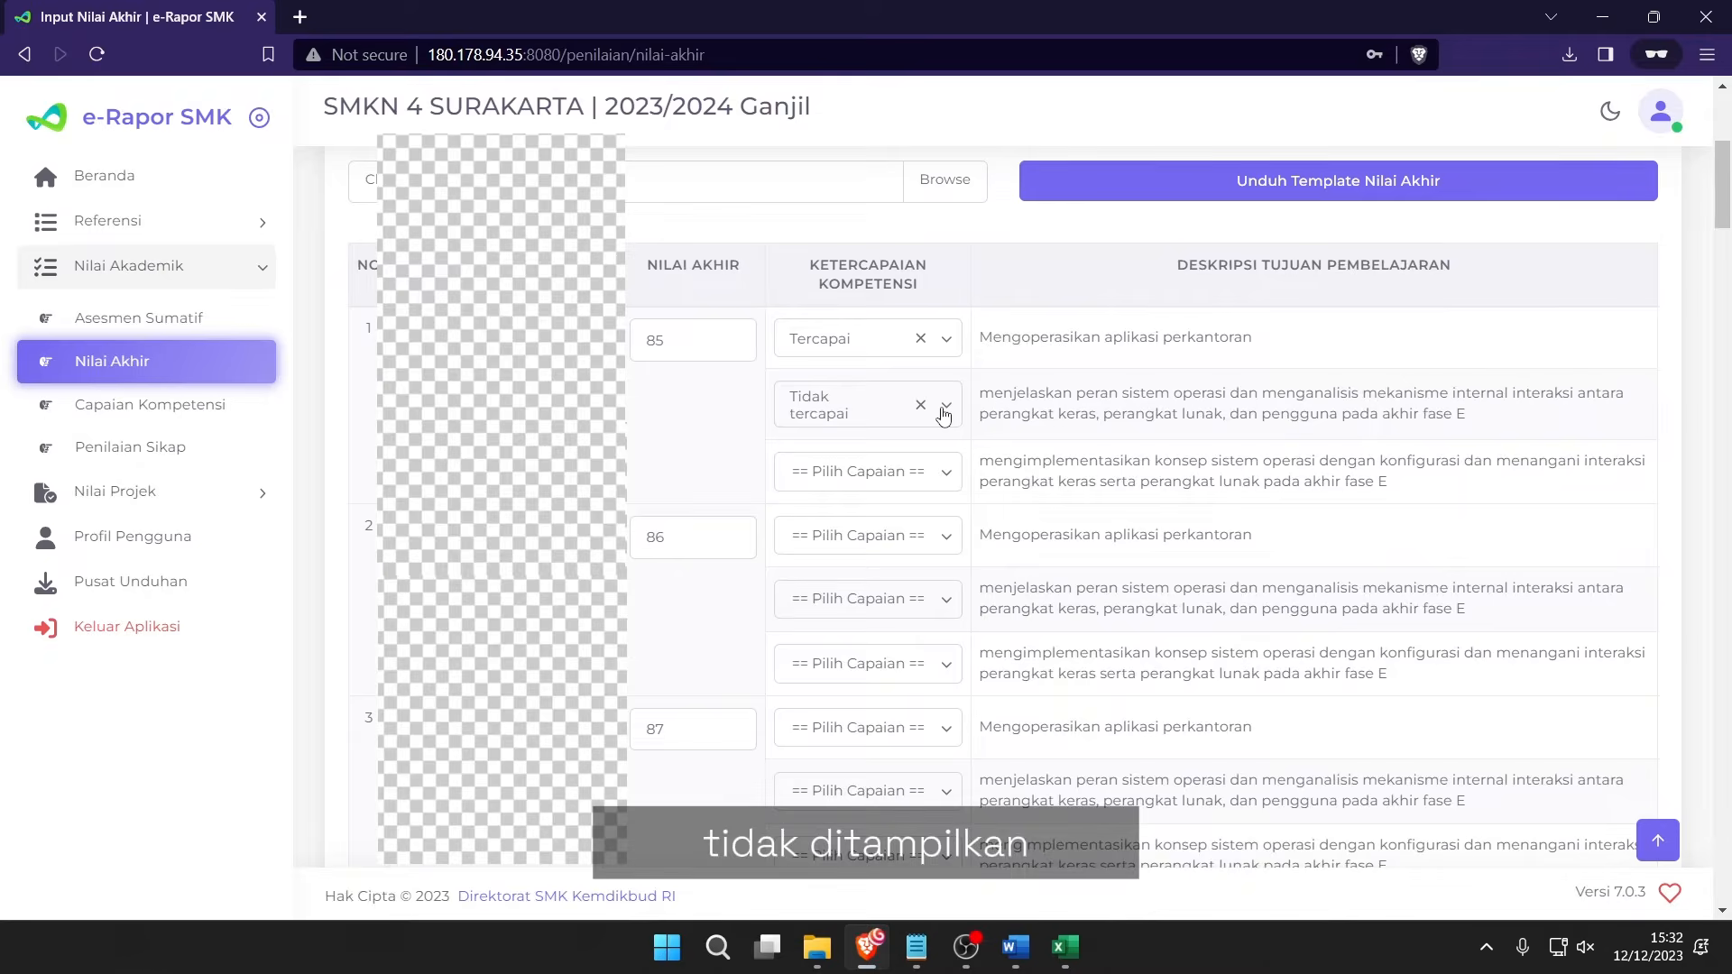
left_click(938, 483)
left_click(998, 467)
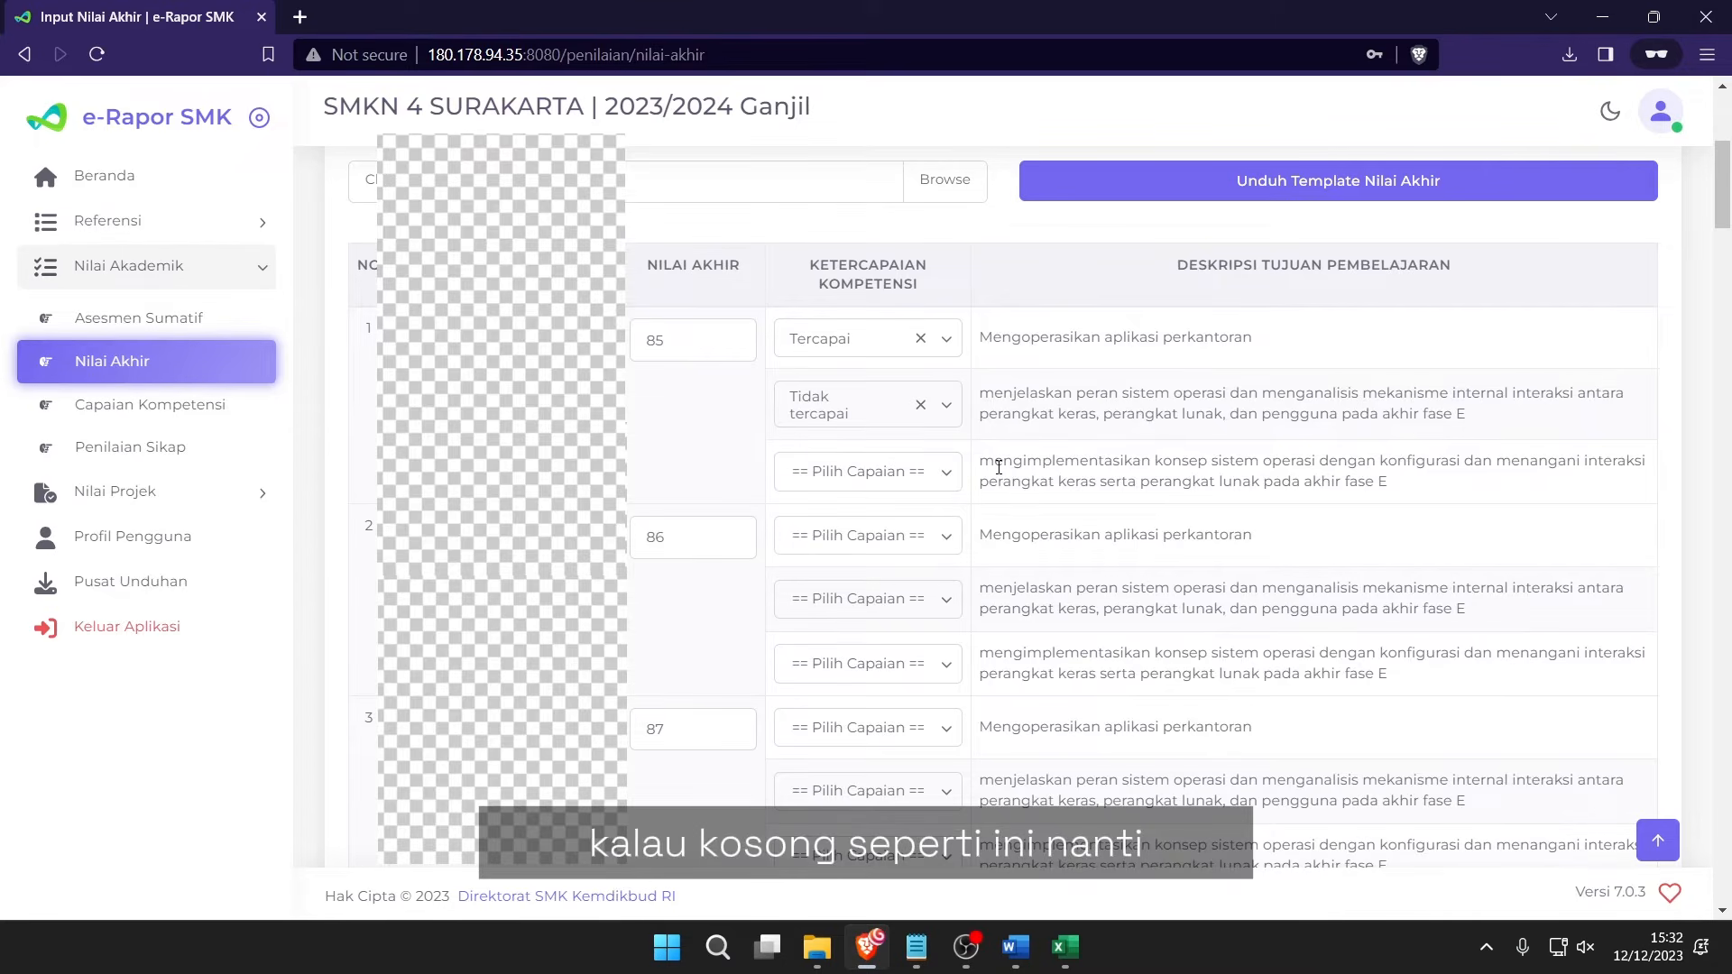
left_click_drag(994, 467, 1304, 482)
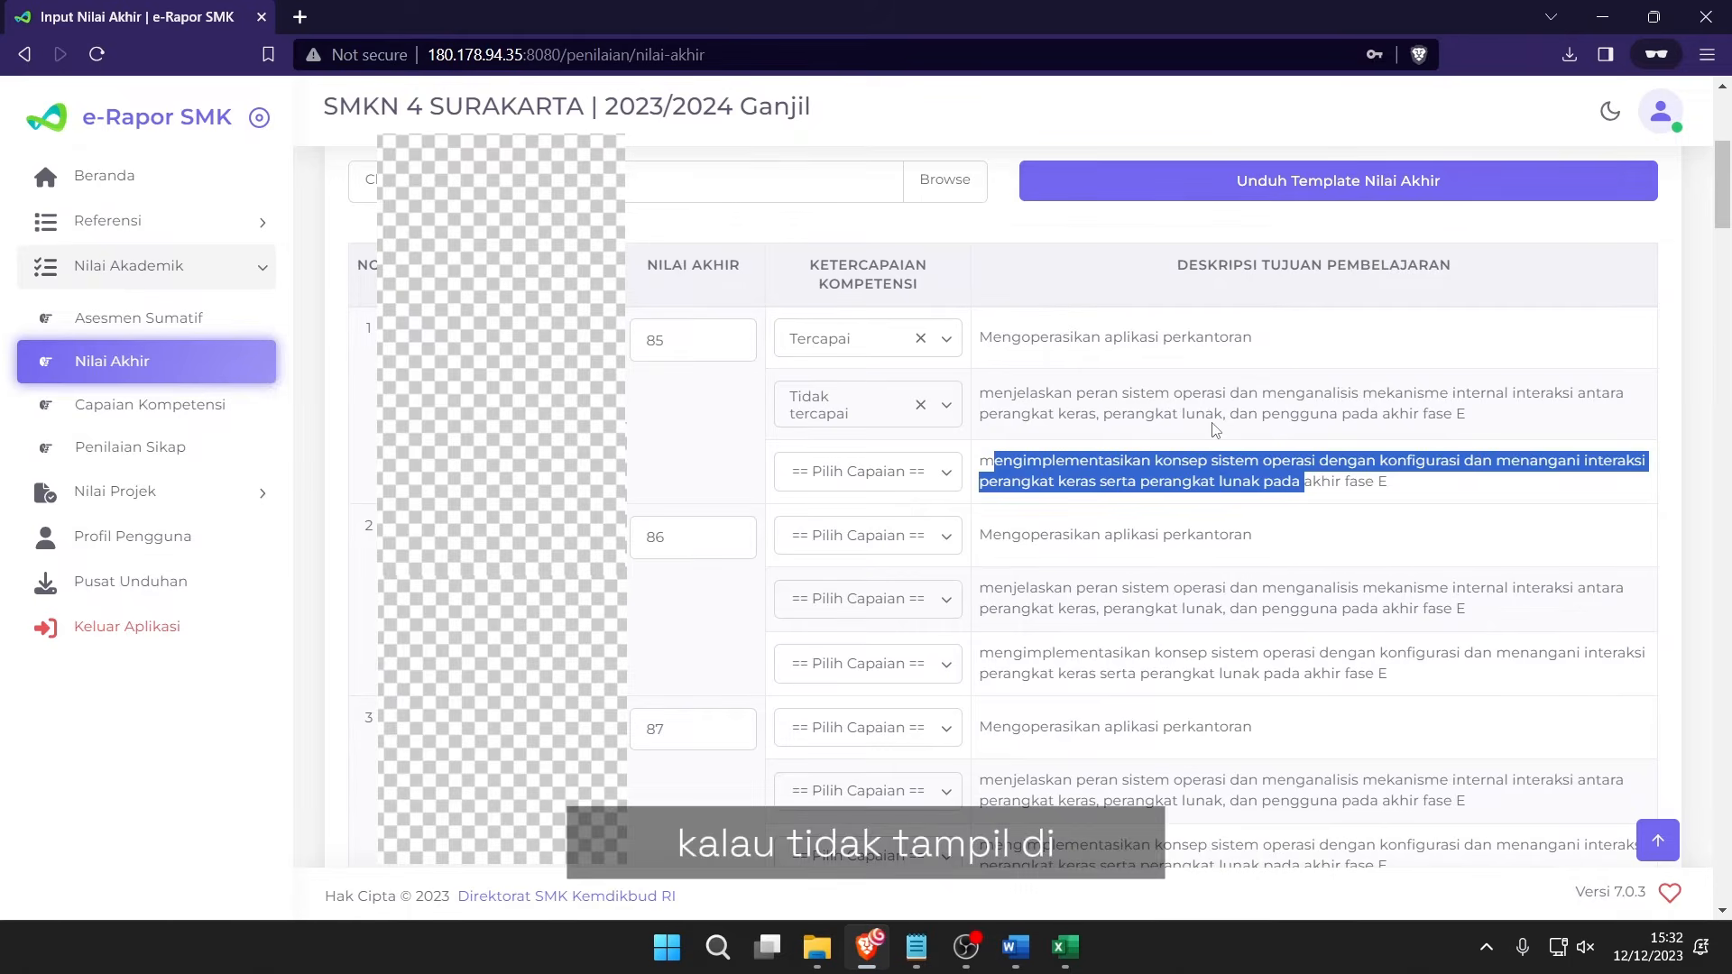
left_click(1215, 430)
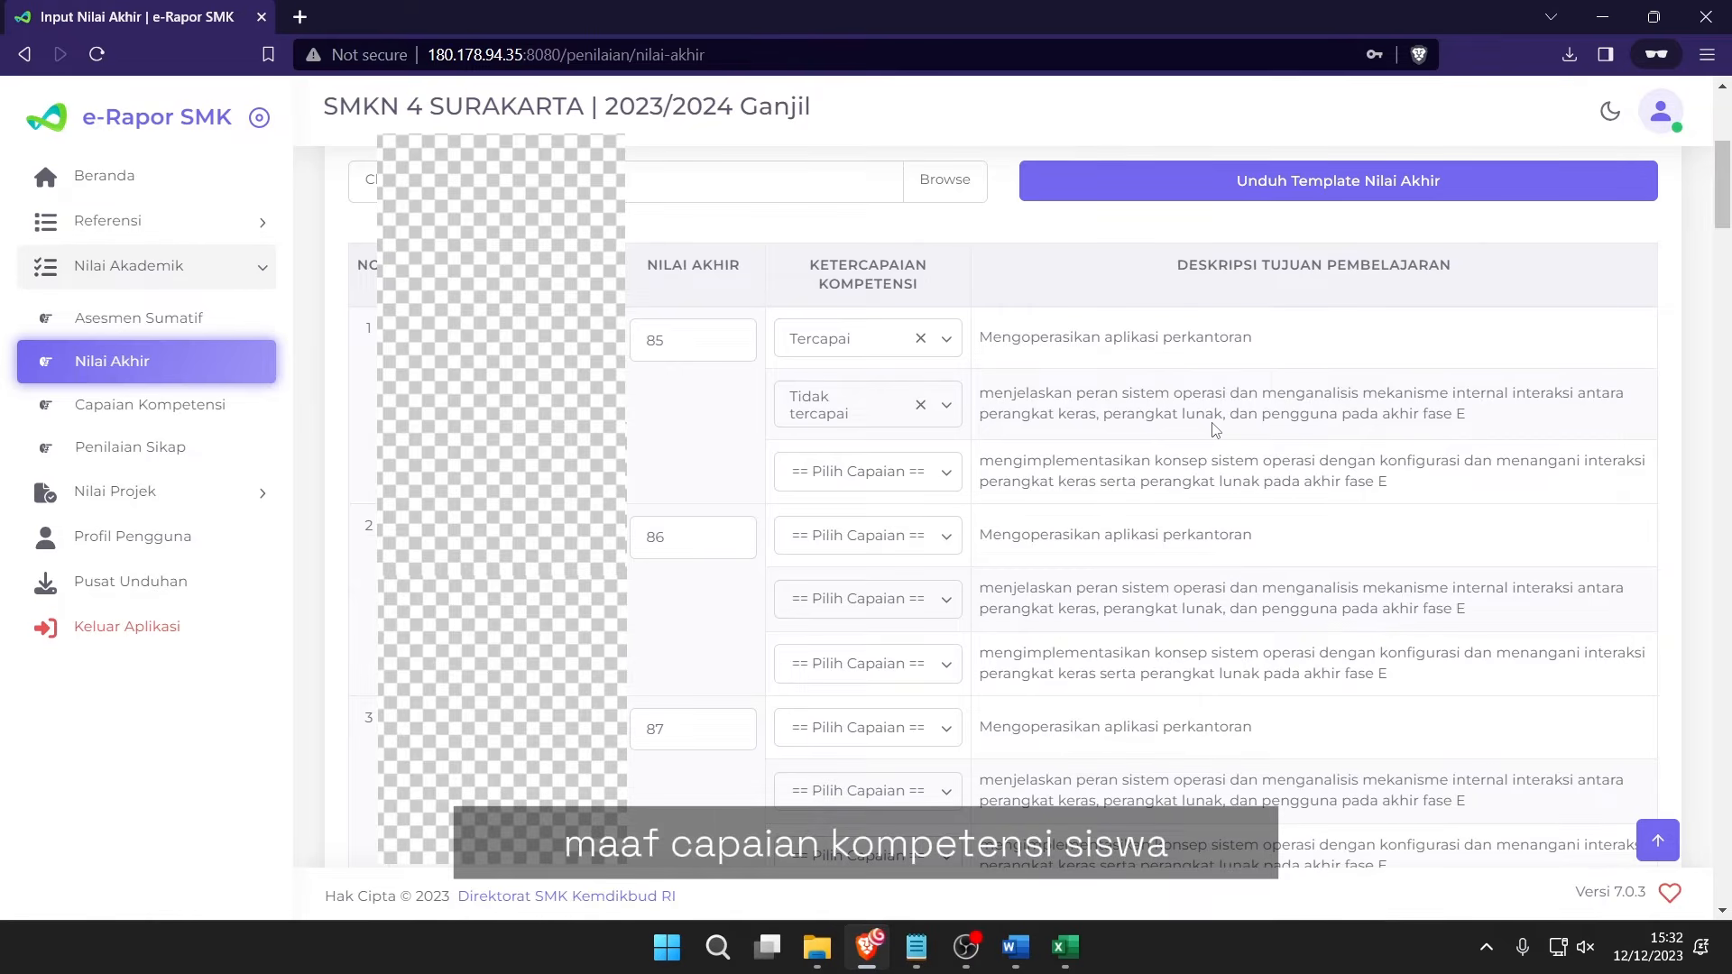
Mark the second student's first two objectives Tercapai and the third Tidak tercapai.
left_click(952, 537)
left_click(874, 622)
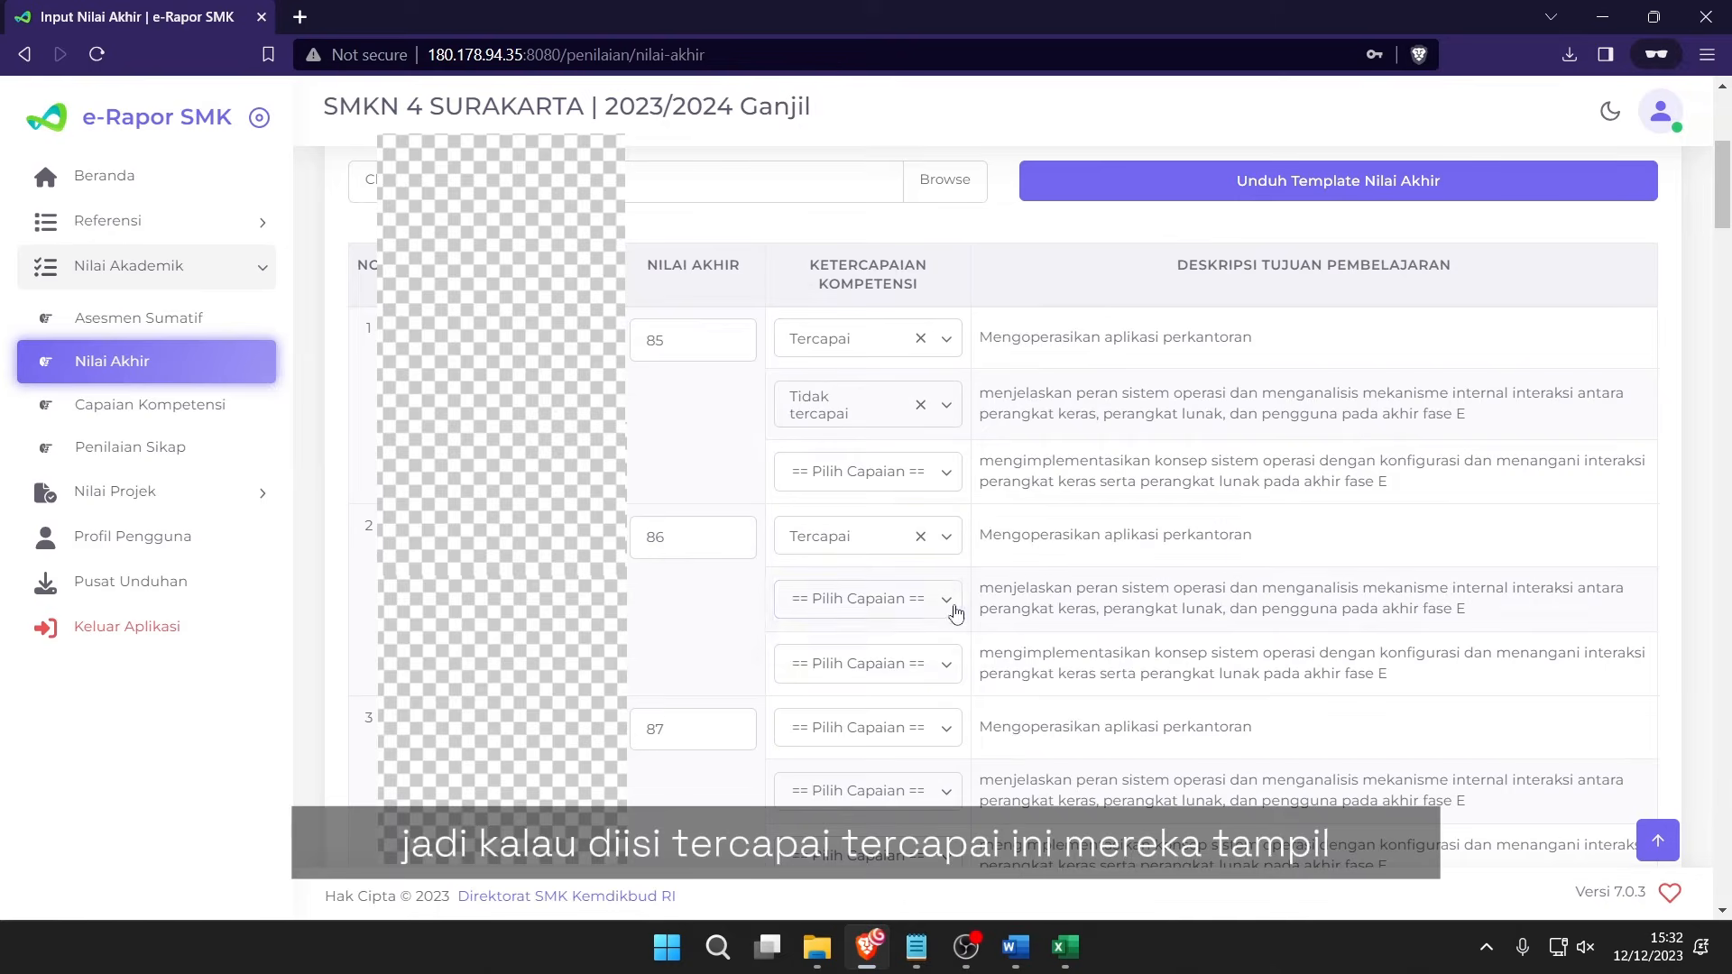
left_click(955, 612)
left_click(947, 687)
left_click(948, 669)
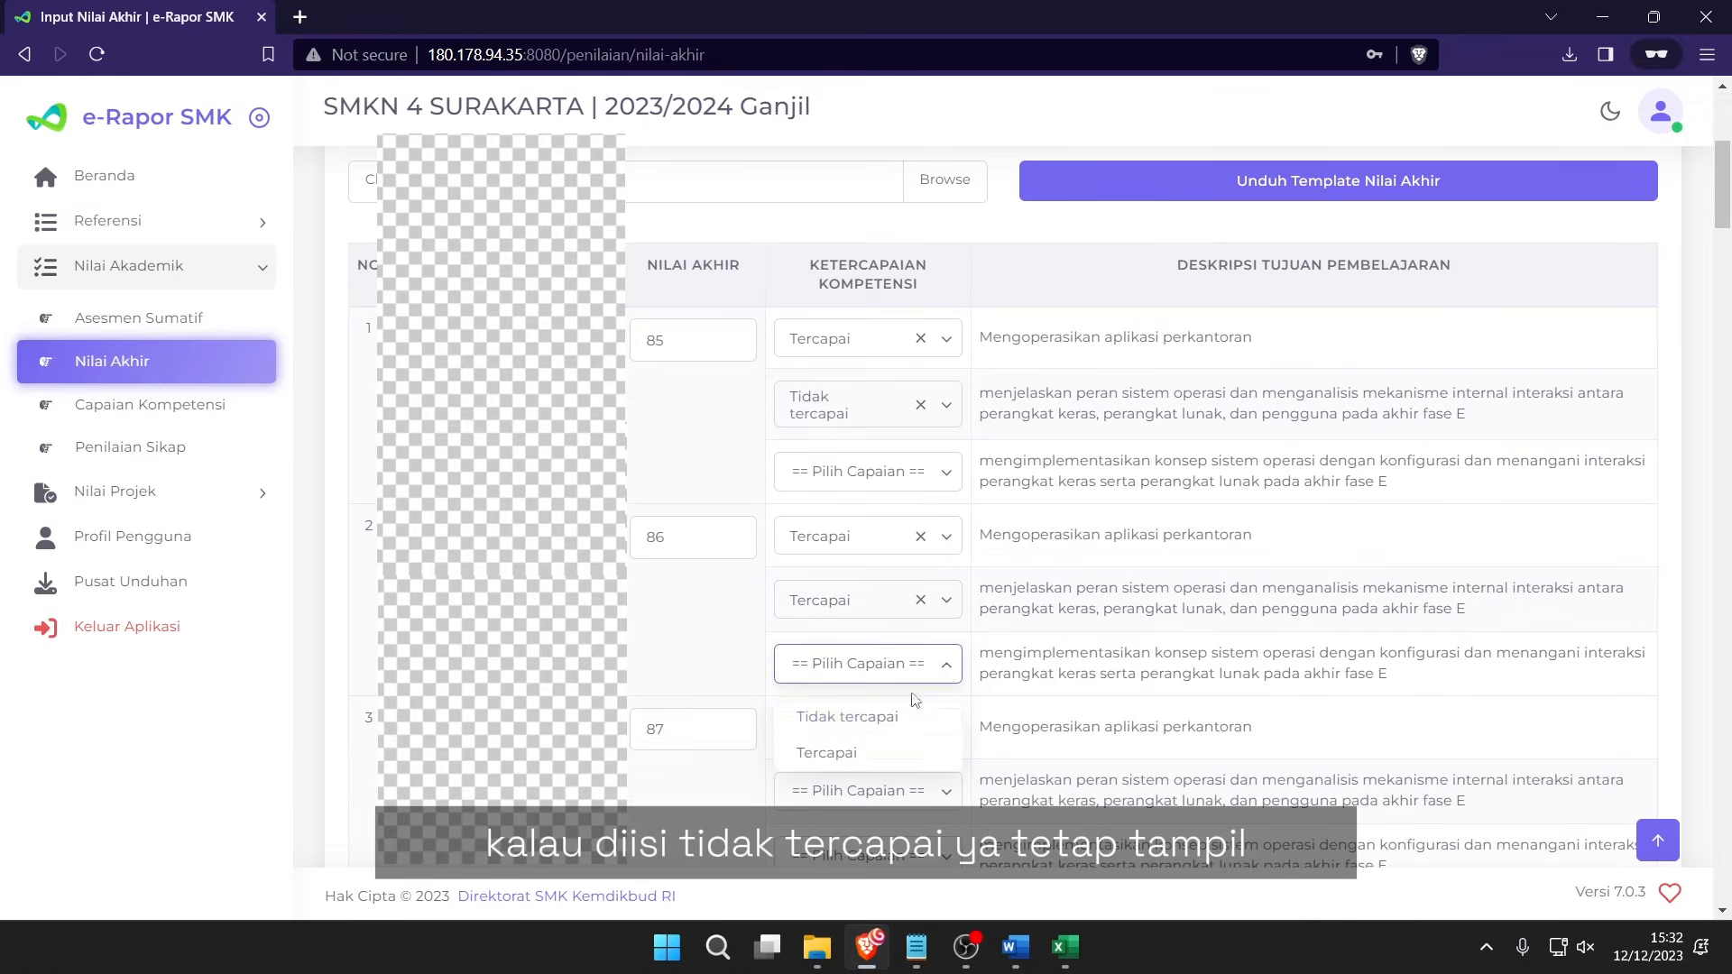
left_click(842, 714)
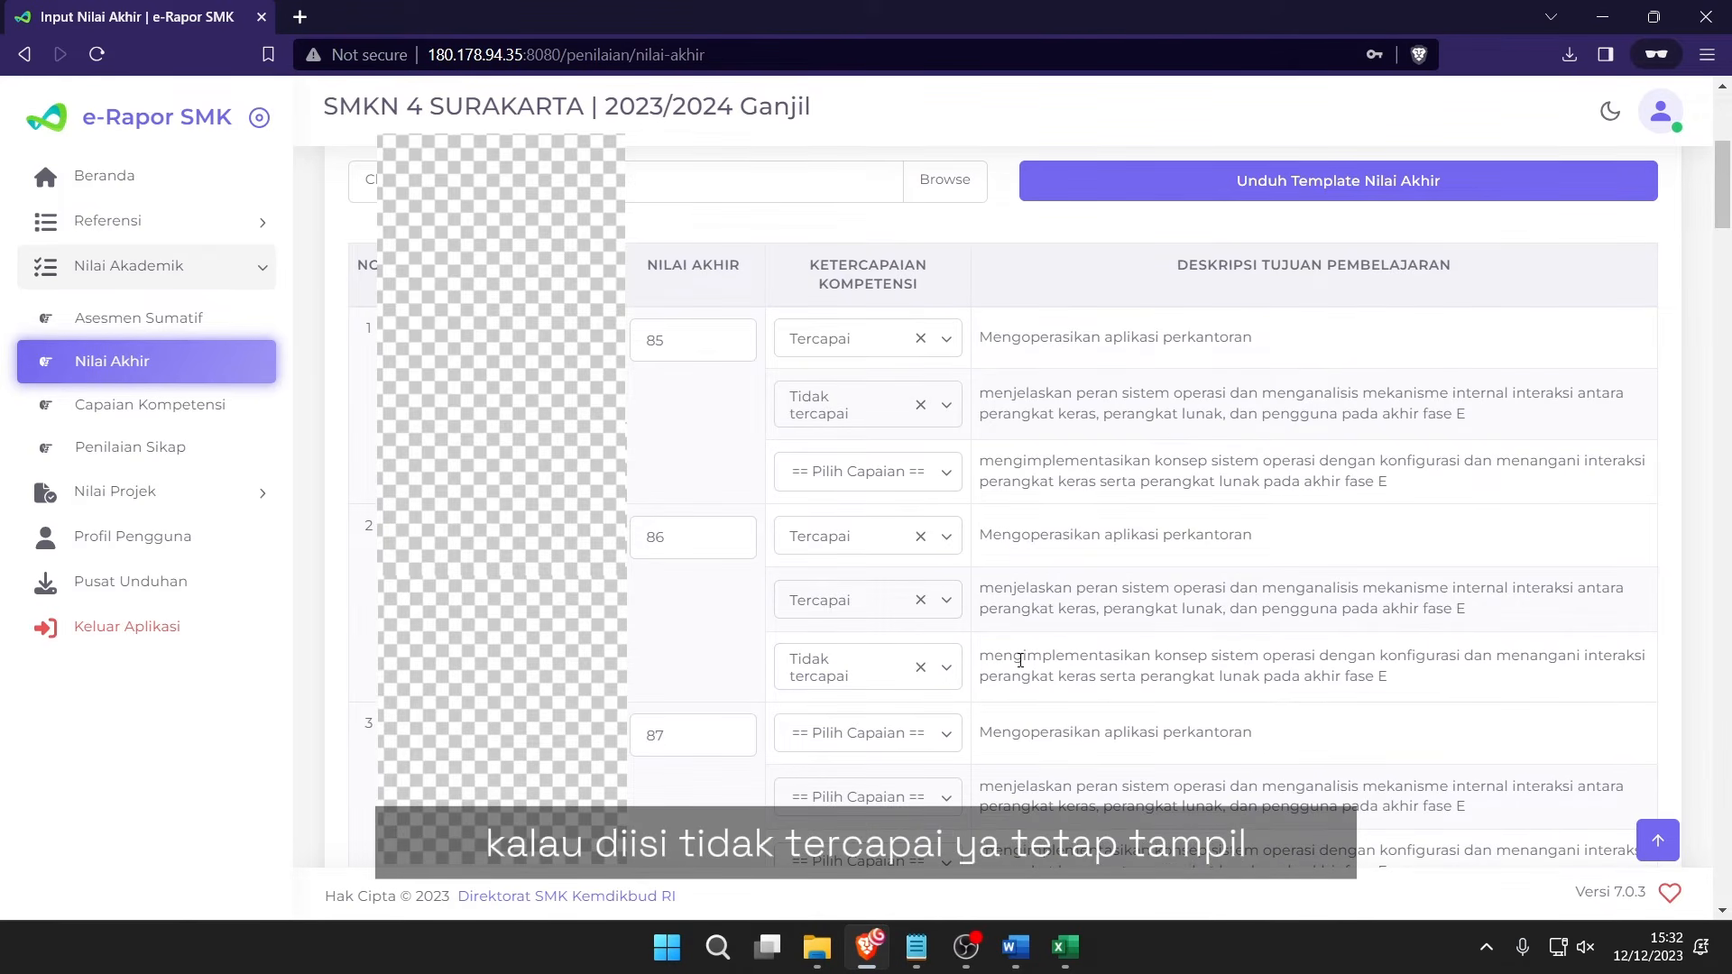
left_click_drag(1023, 657, 1243, 668)
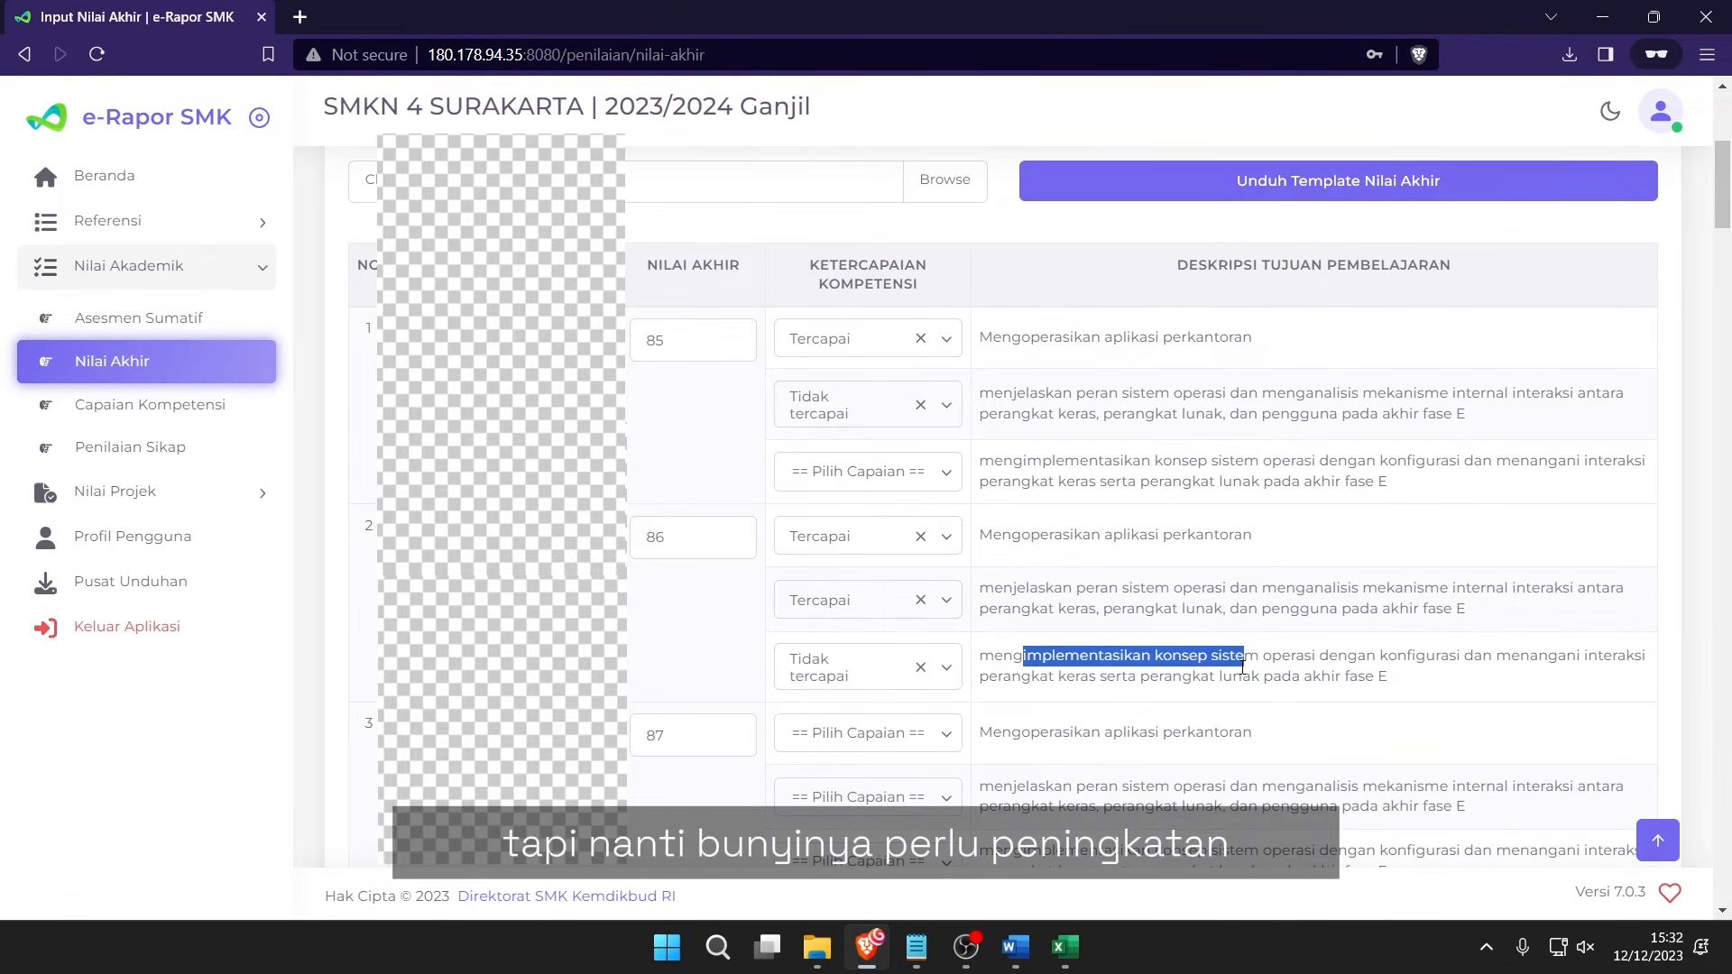
scroll(1243, 668, "down", 4)
scroll(1264, 580, "up", 5)
left_click(1085, 472)
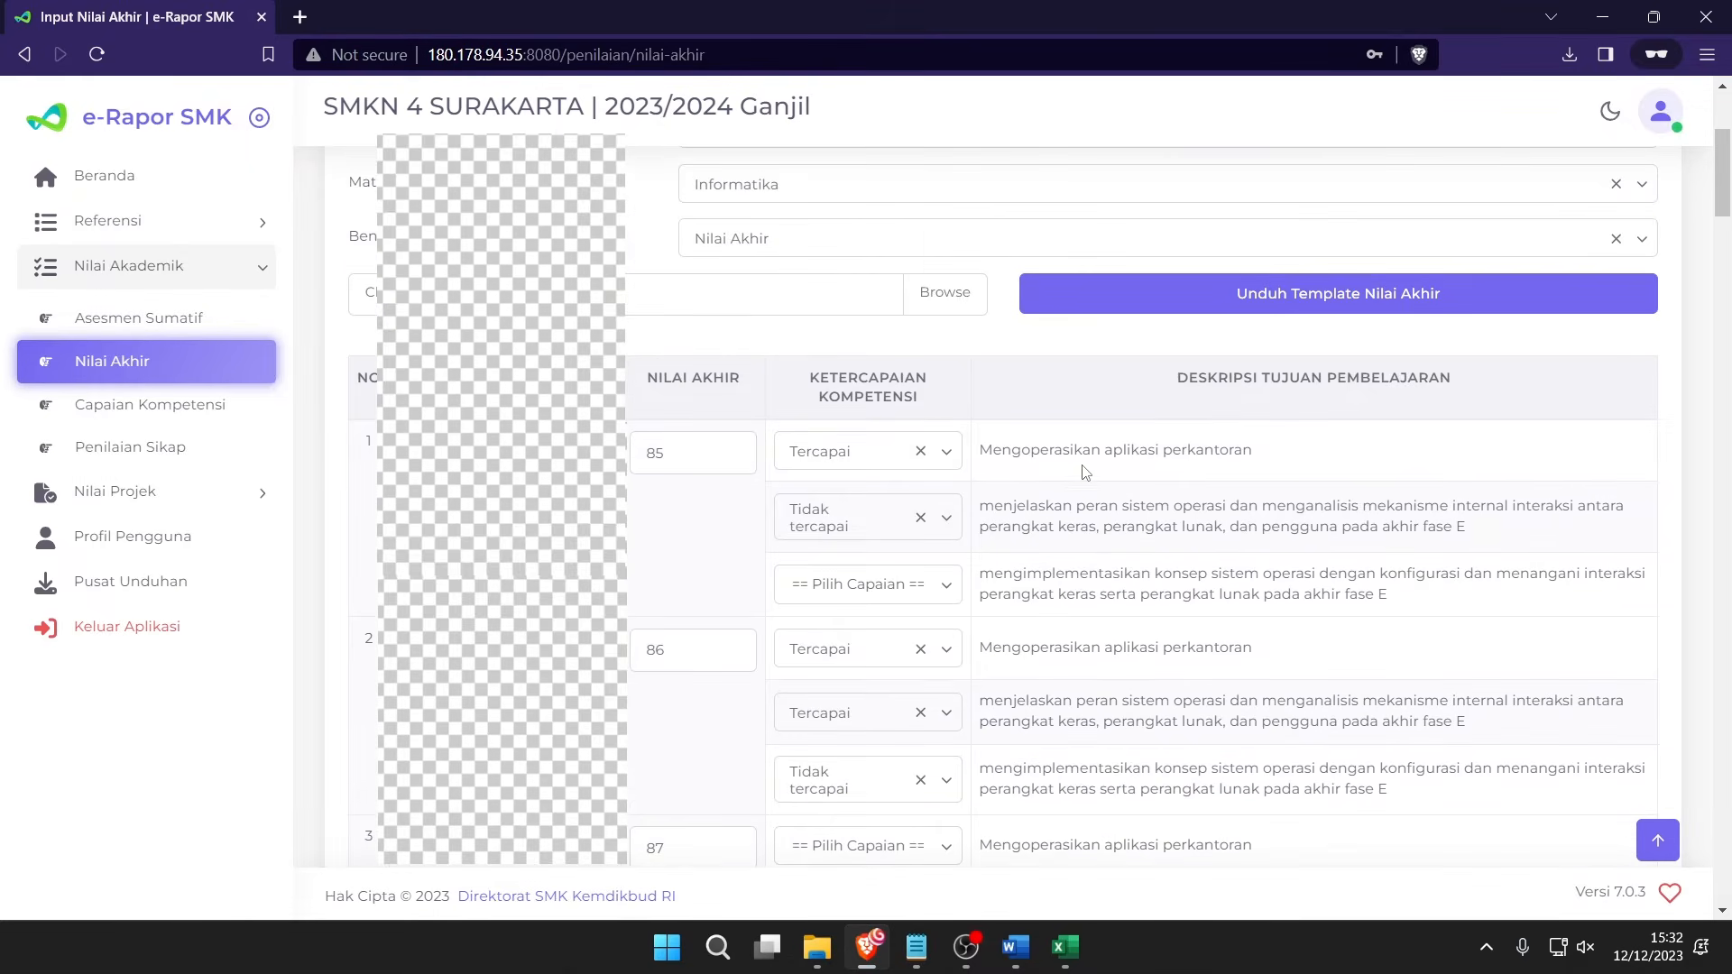
scroll(1085, 472, "down", 20)
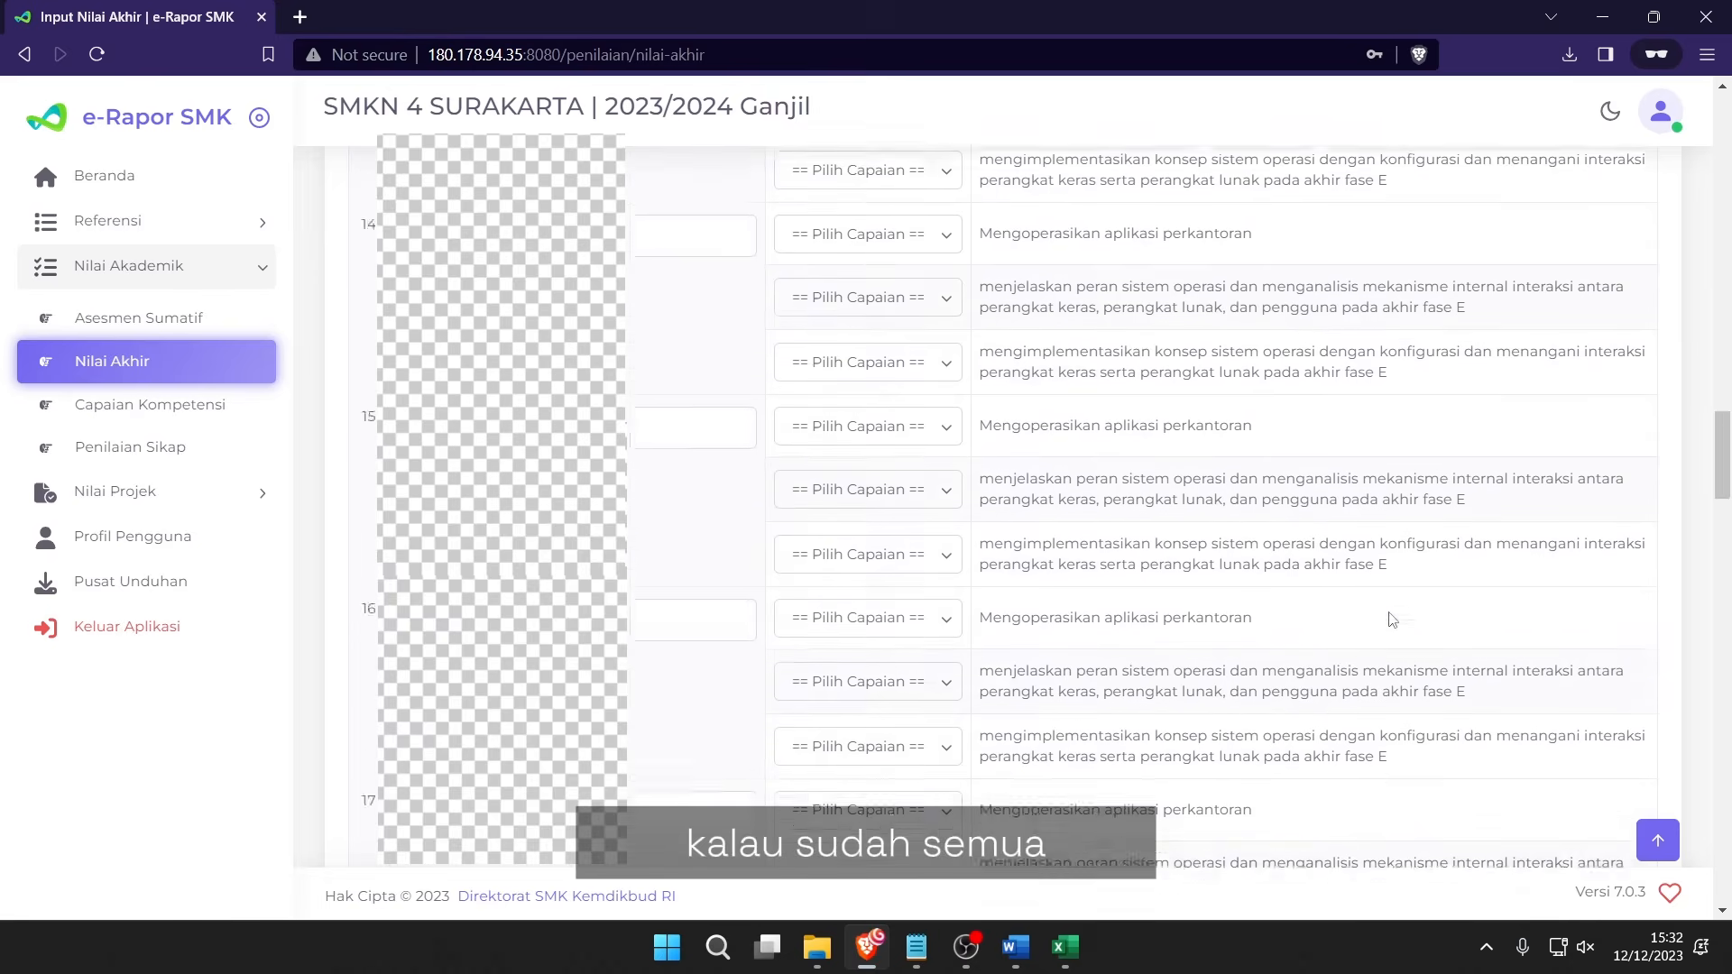
scroll(1391, 620, "down", 20)
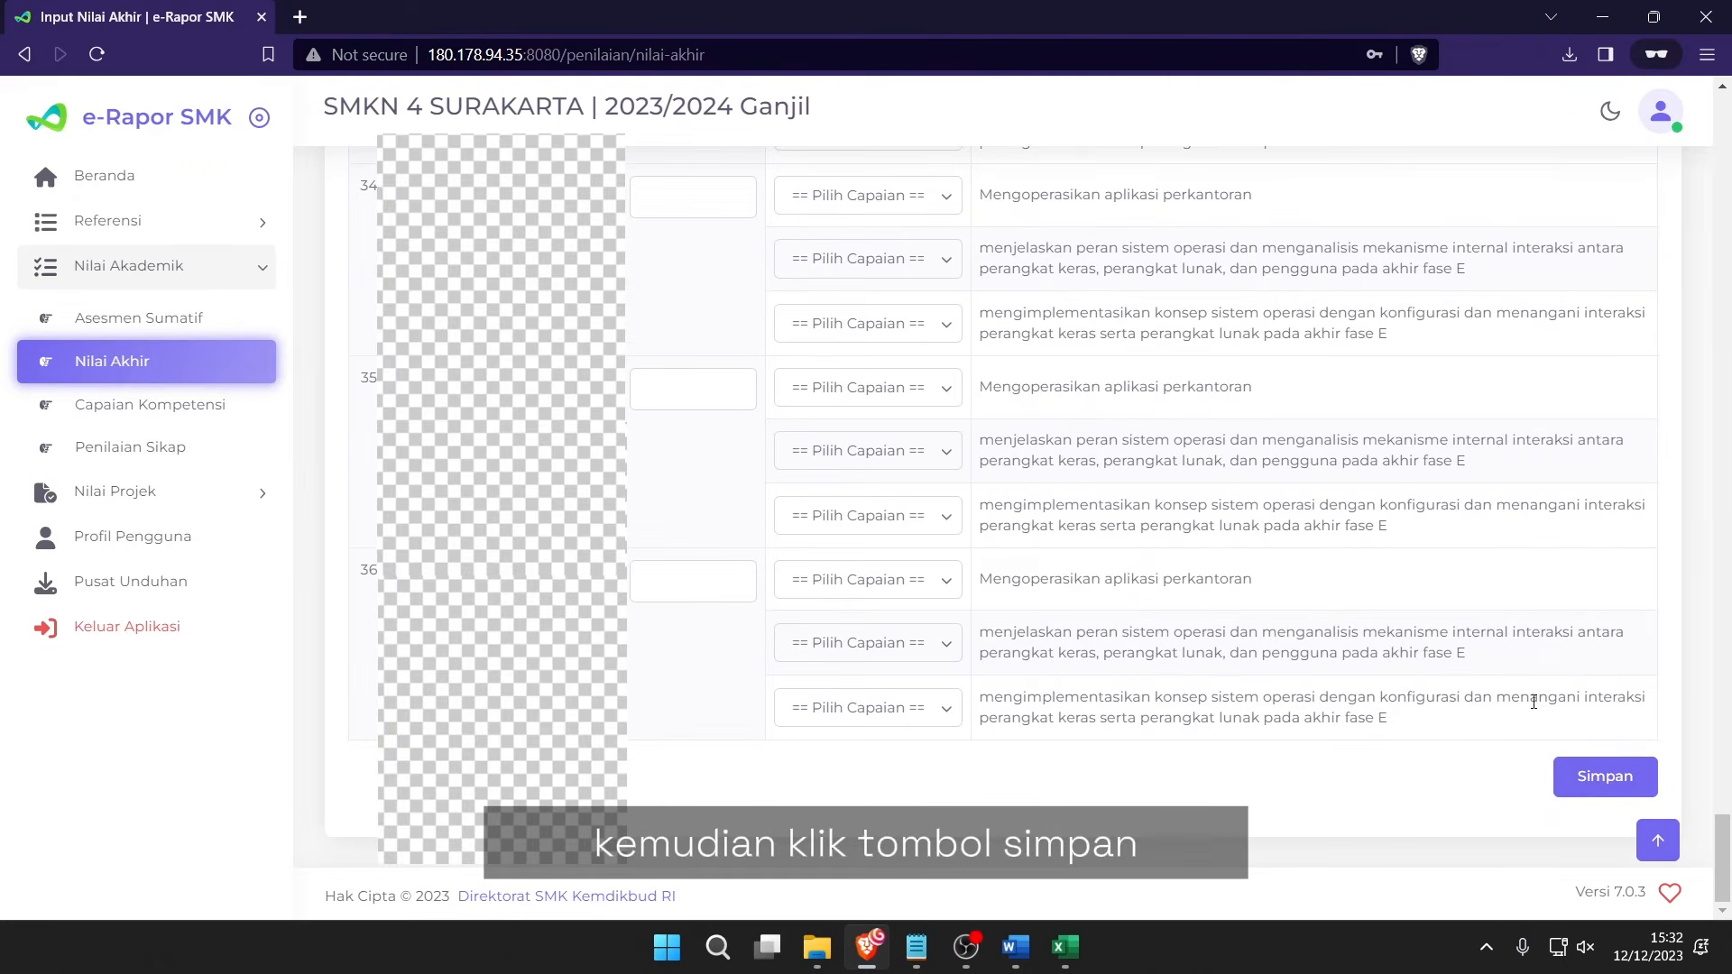
Save the entered scores, acknowledge the success message, and choose Kelas 10 and Reguler.
left_click(1598, 793)
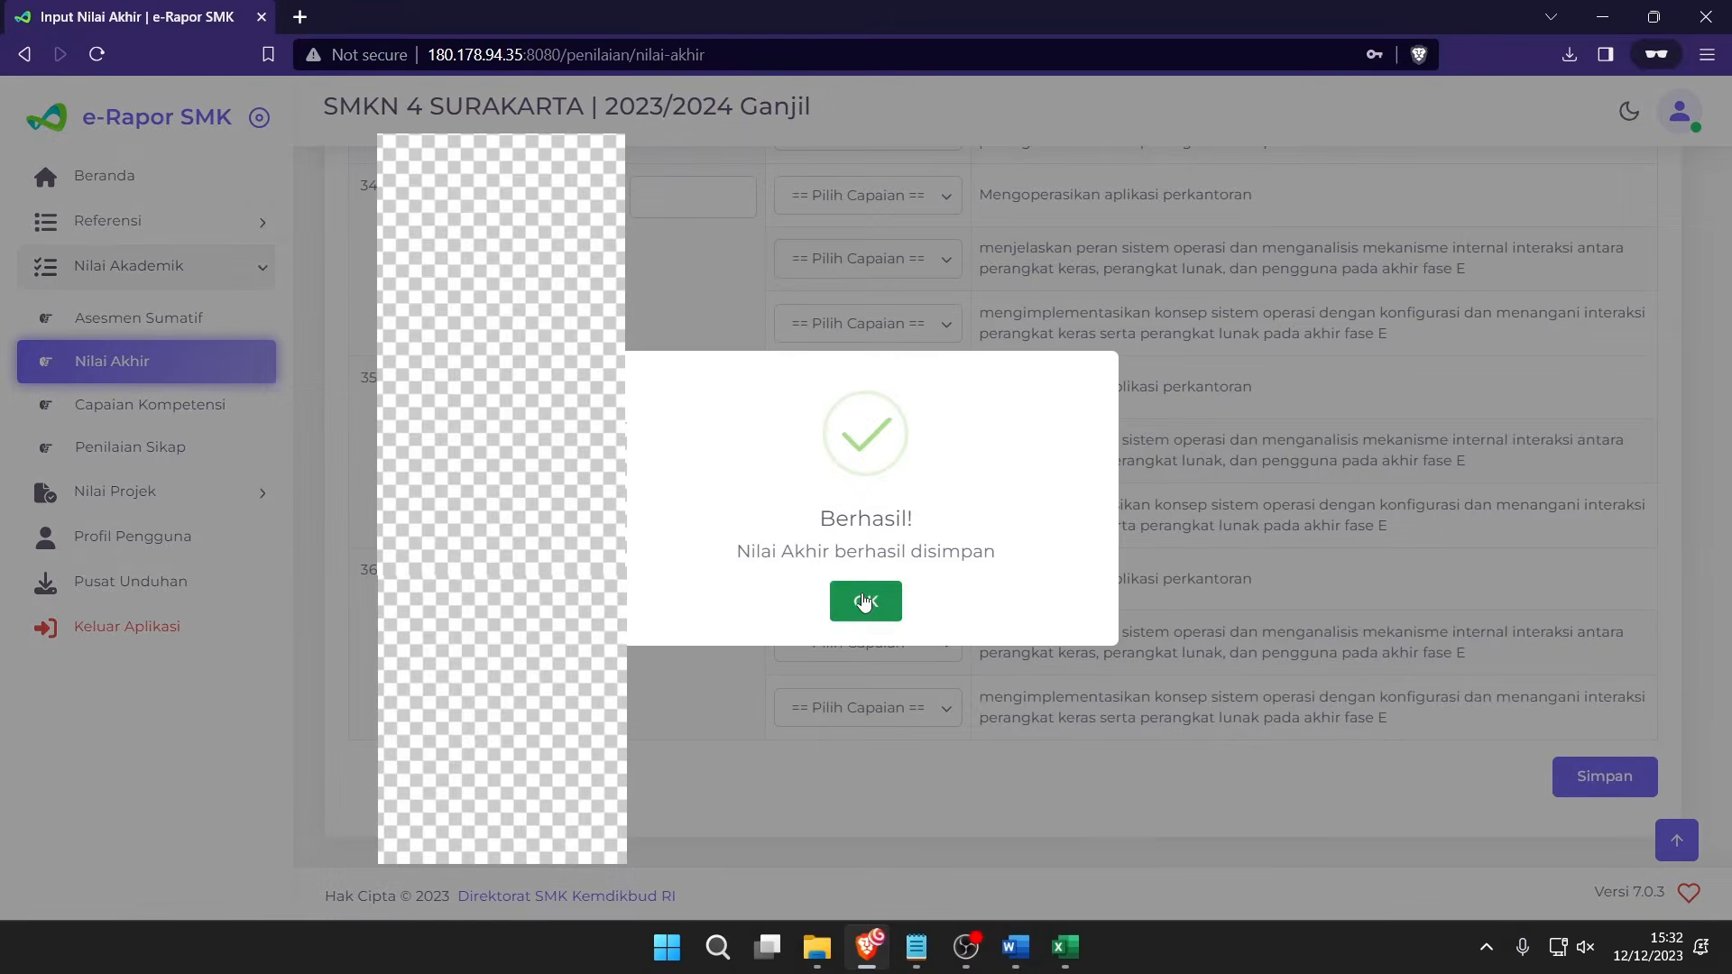
left_click(863, 602)
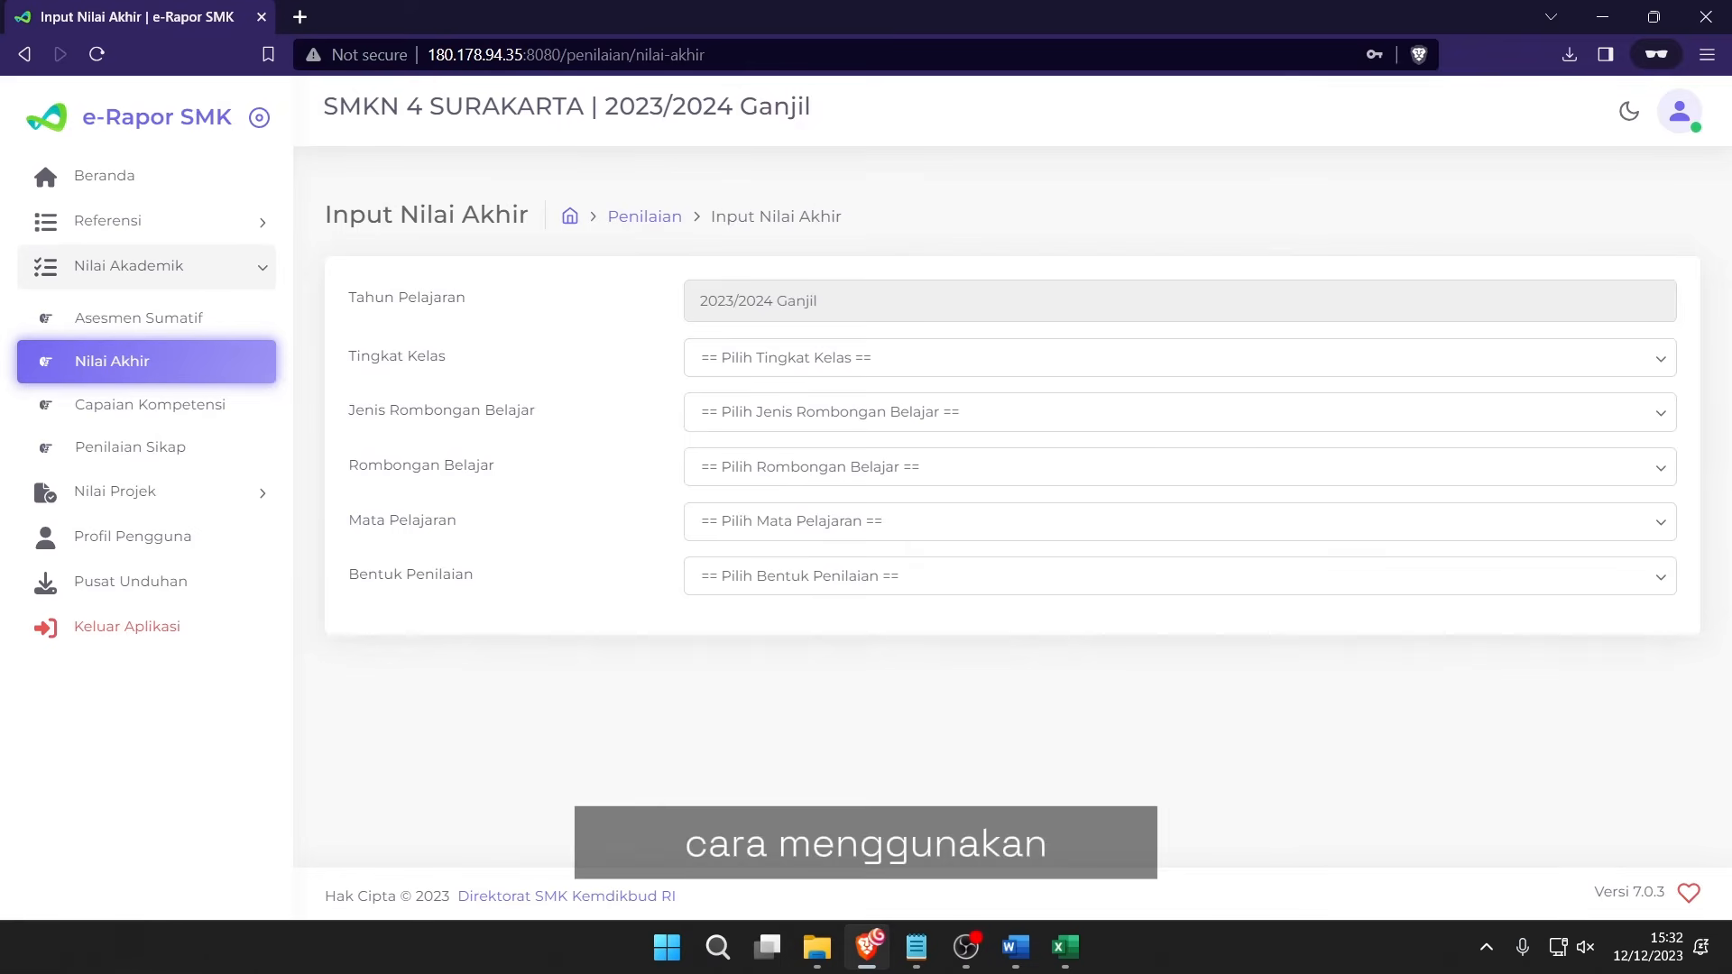
left_click(766, 361)
left_click(773, 421)
left_click(746, 413)
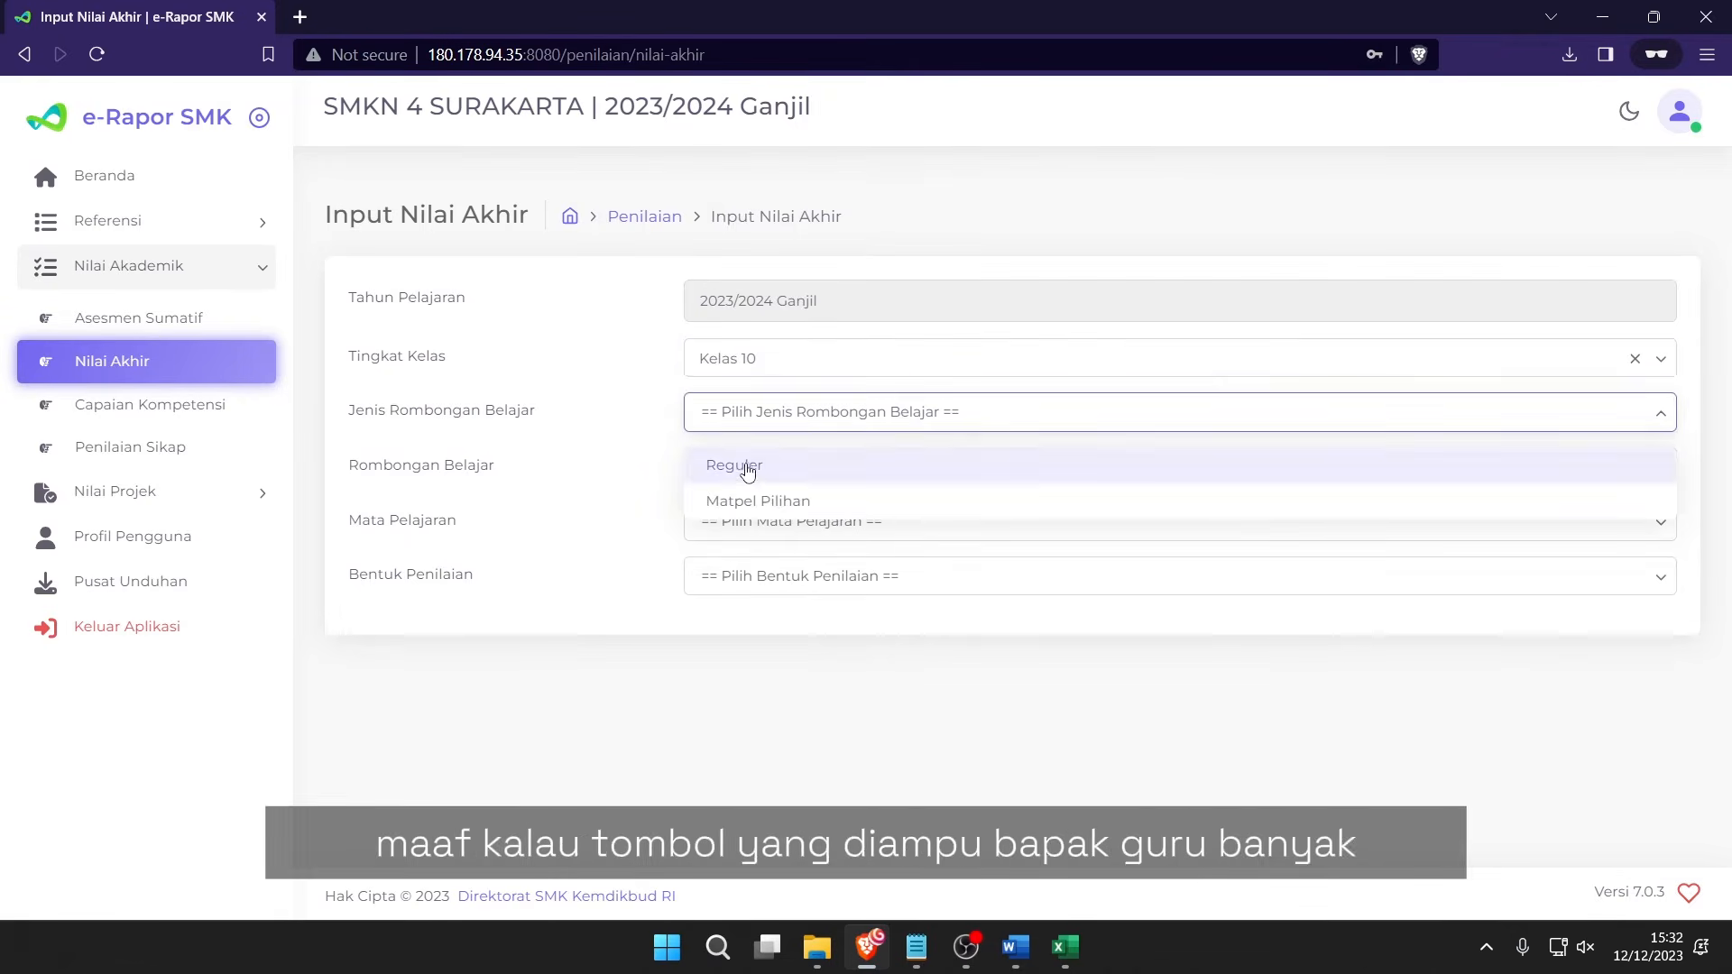
left_click(746, 468)
Reload the table for class X BU 1, subject Informatika, assessment Nilai Akhir.
left_click(741, 467)
left_click(754, 662)
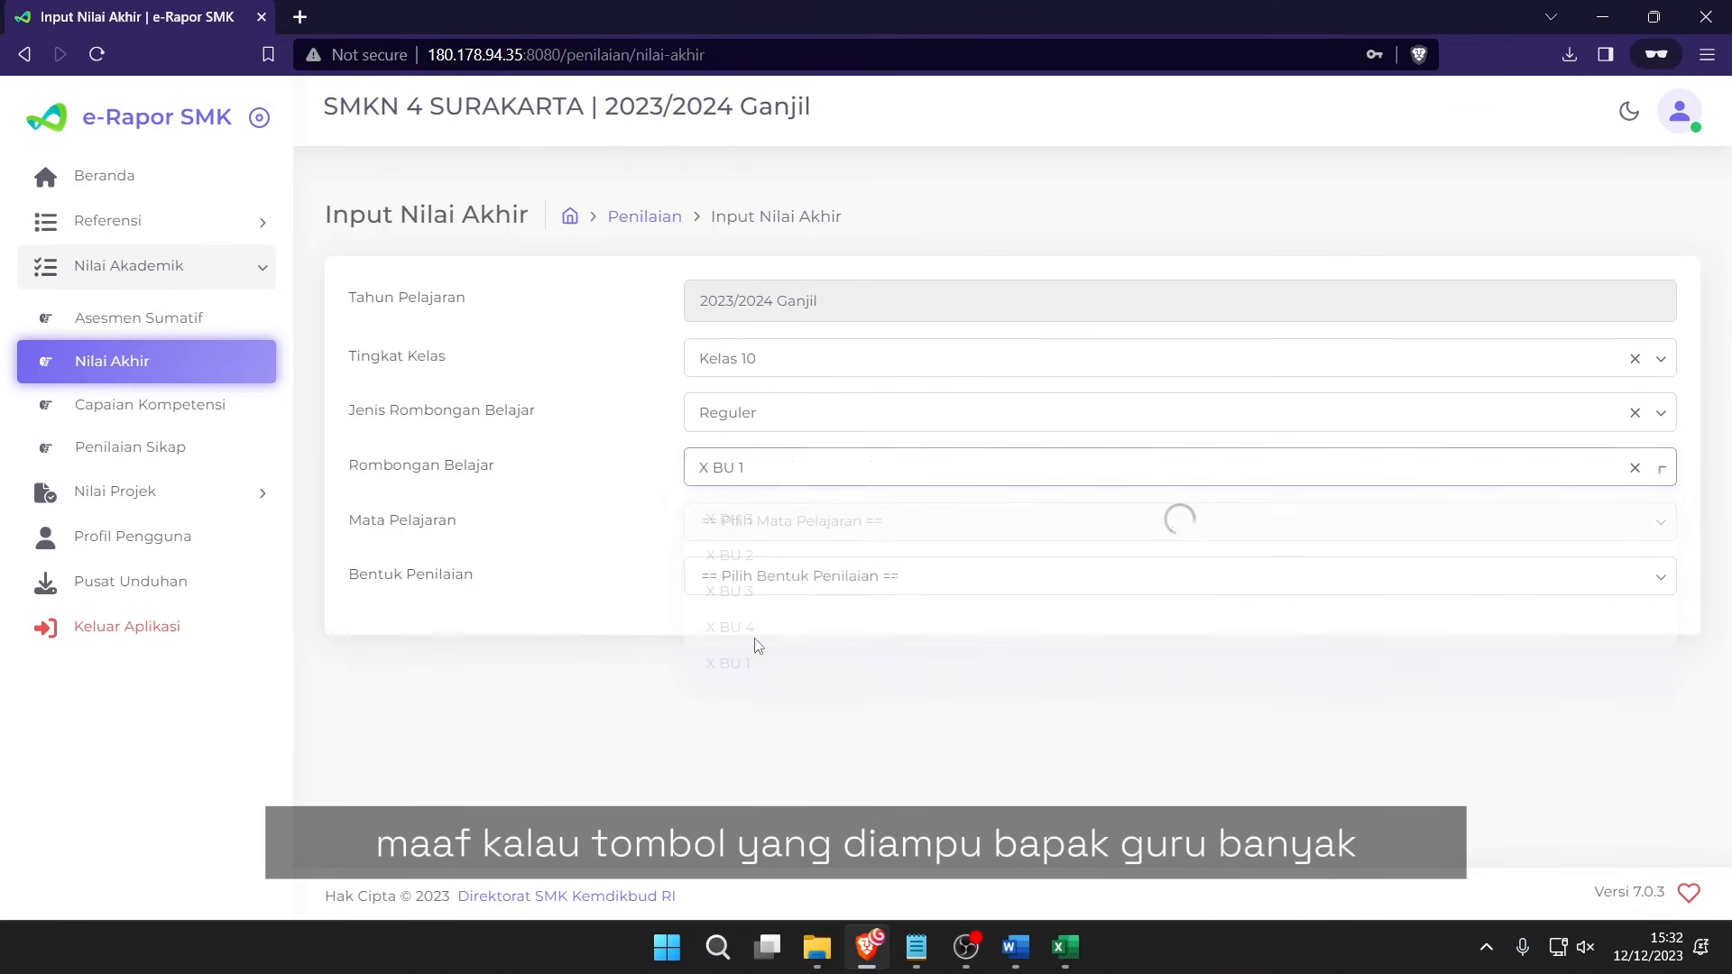
left_click(771, 522)
left_click(758, 570)
left_click(758, 578)
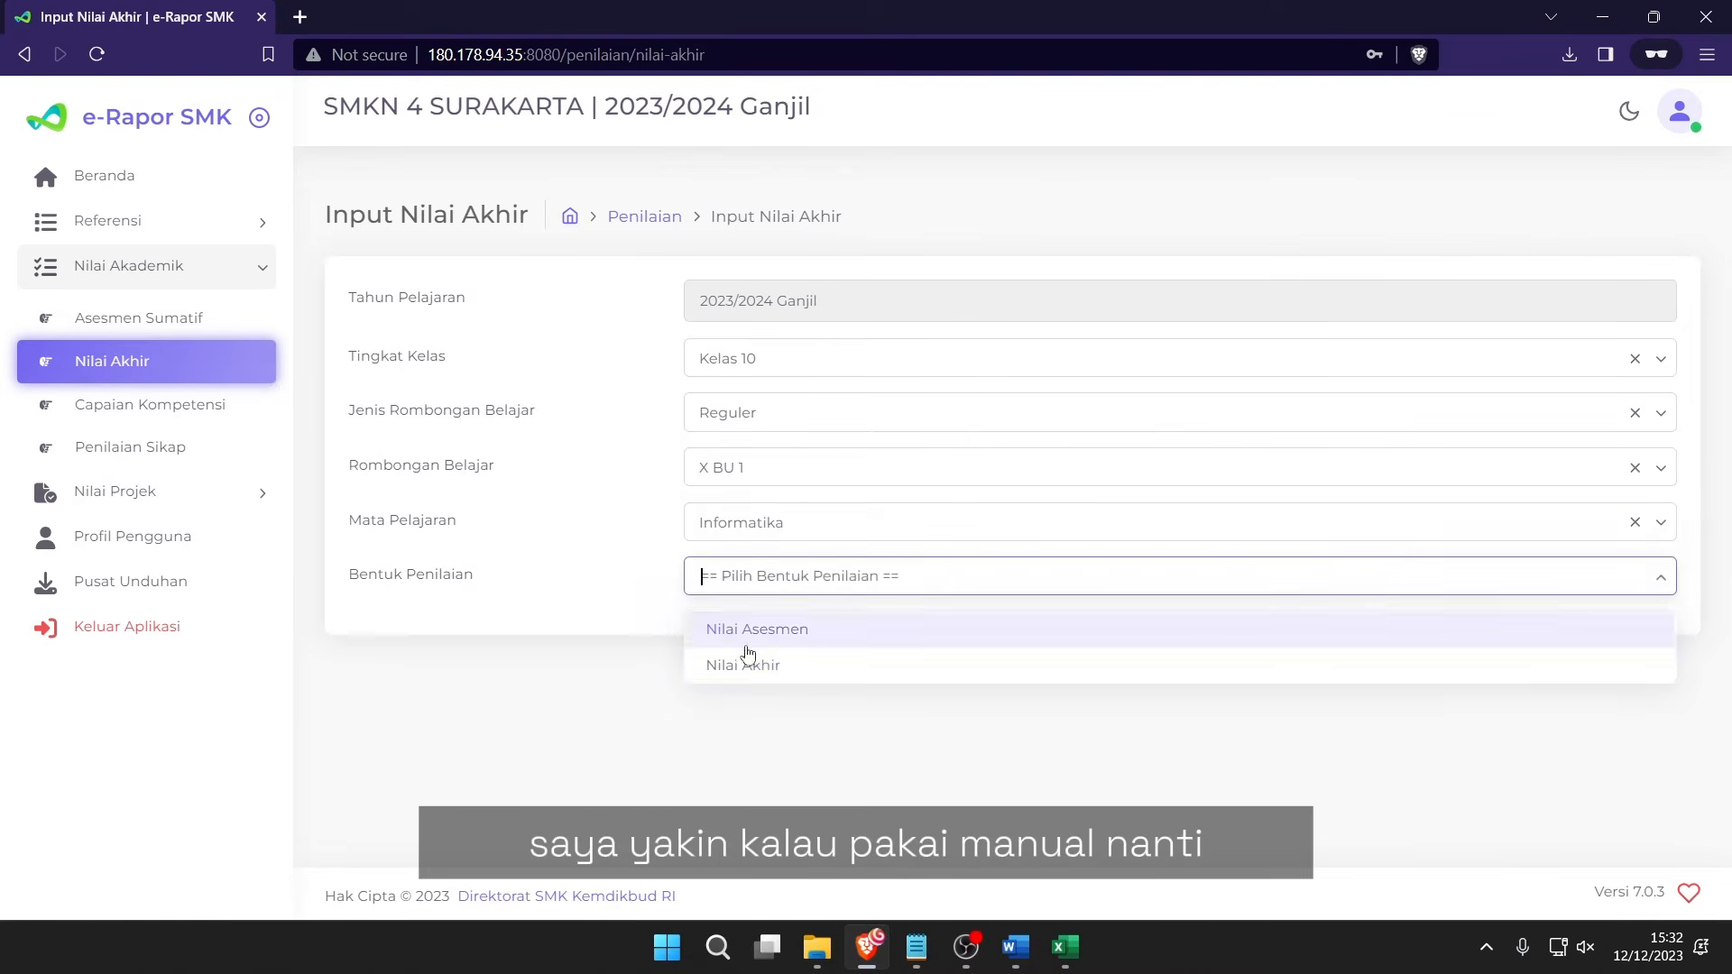
left_click(747, 658)
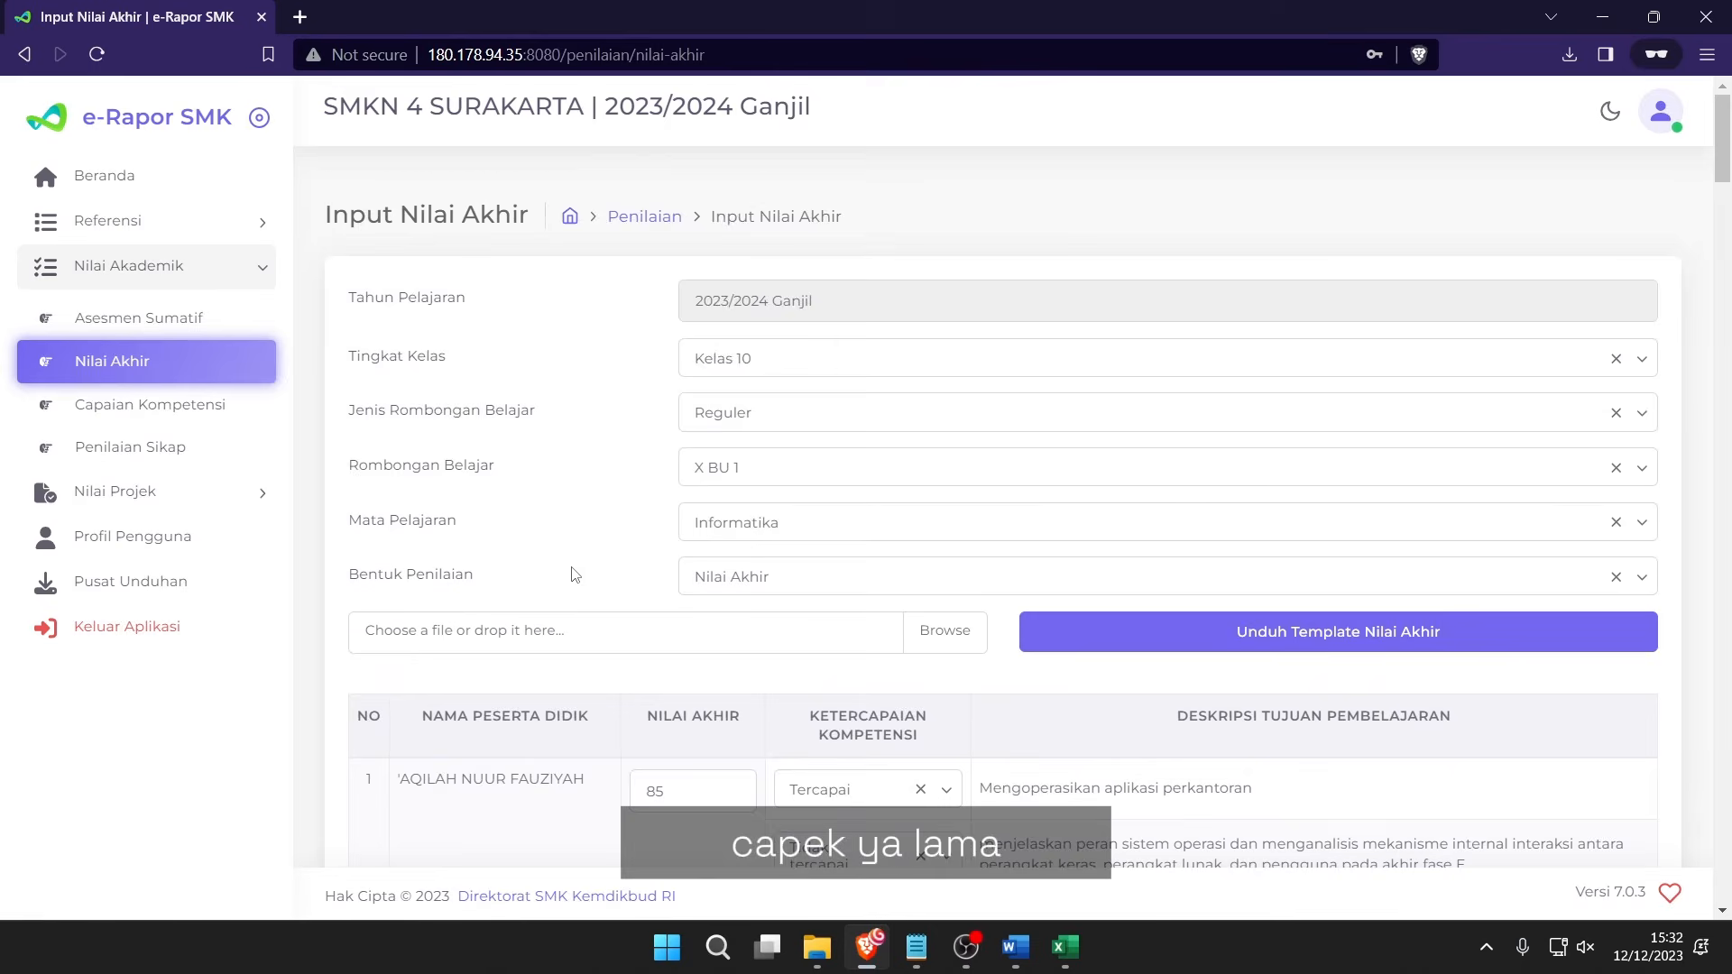
scroll(920, 572, "down", 3)
left_click_drag(809, 490, 1008, 495)
left_click(1097, 497)
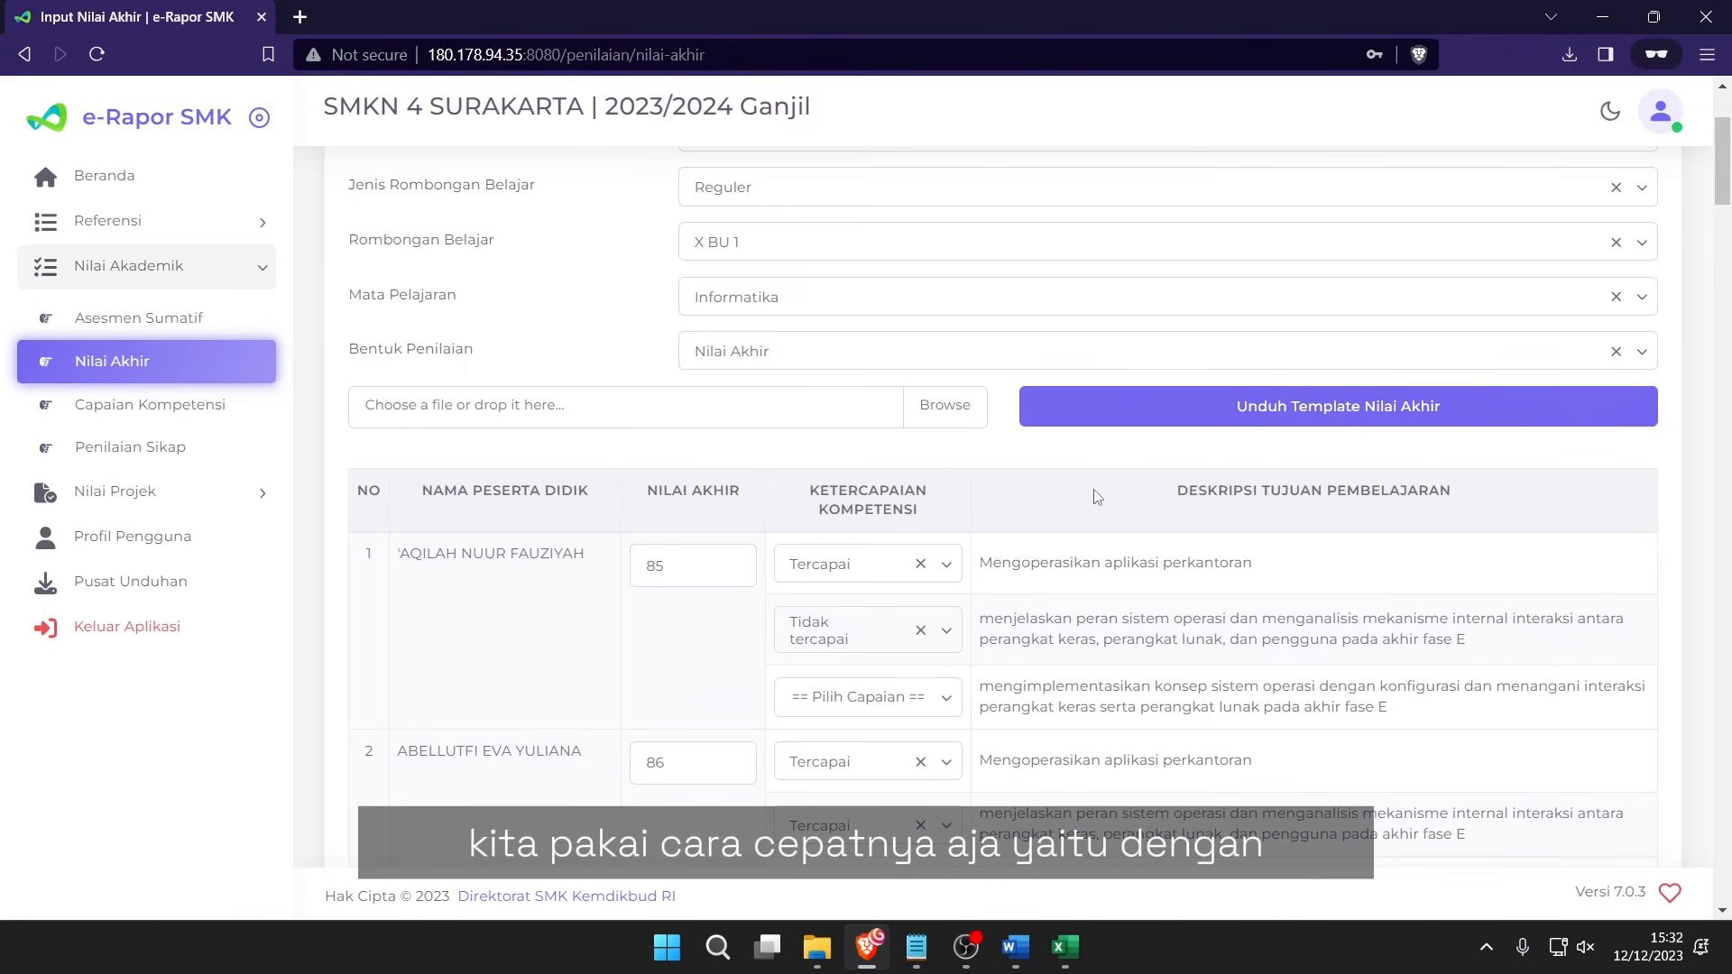
Download Template-Nilai-Akhir-Mata-Pelajaran-Informatika-Kelas-X-BU-1.xlsx and open it in Excel.
left_click(1316, 427)
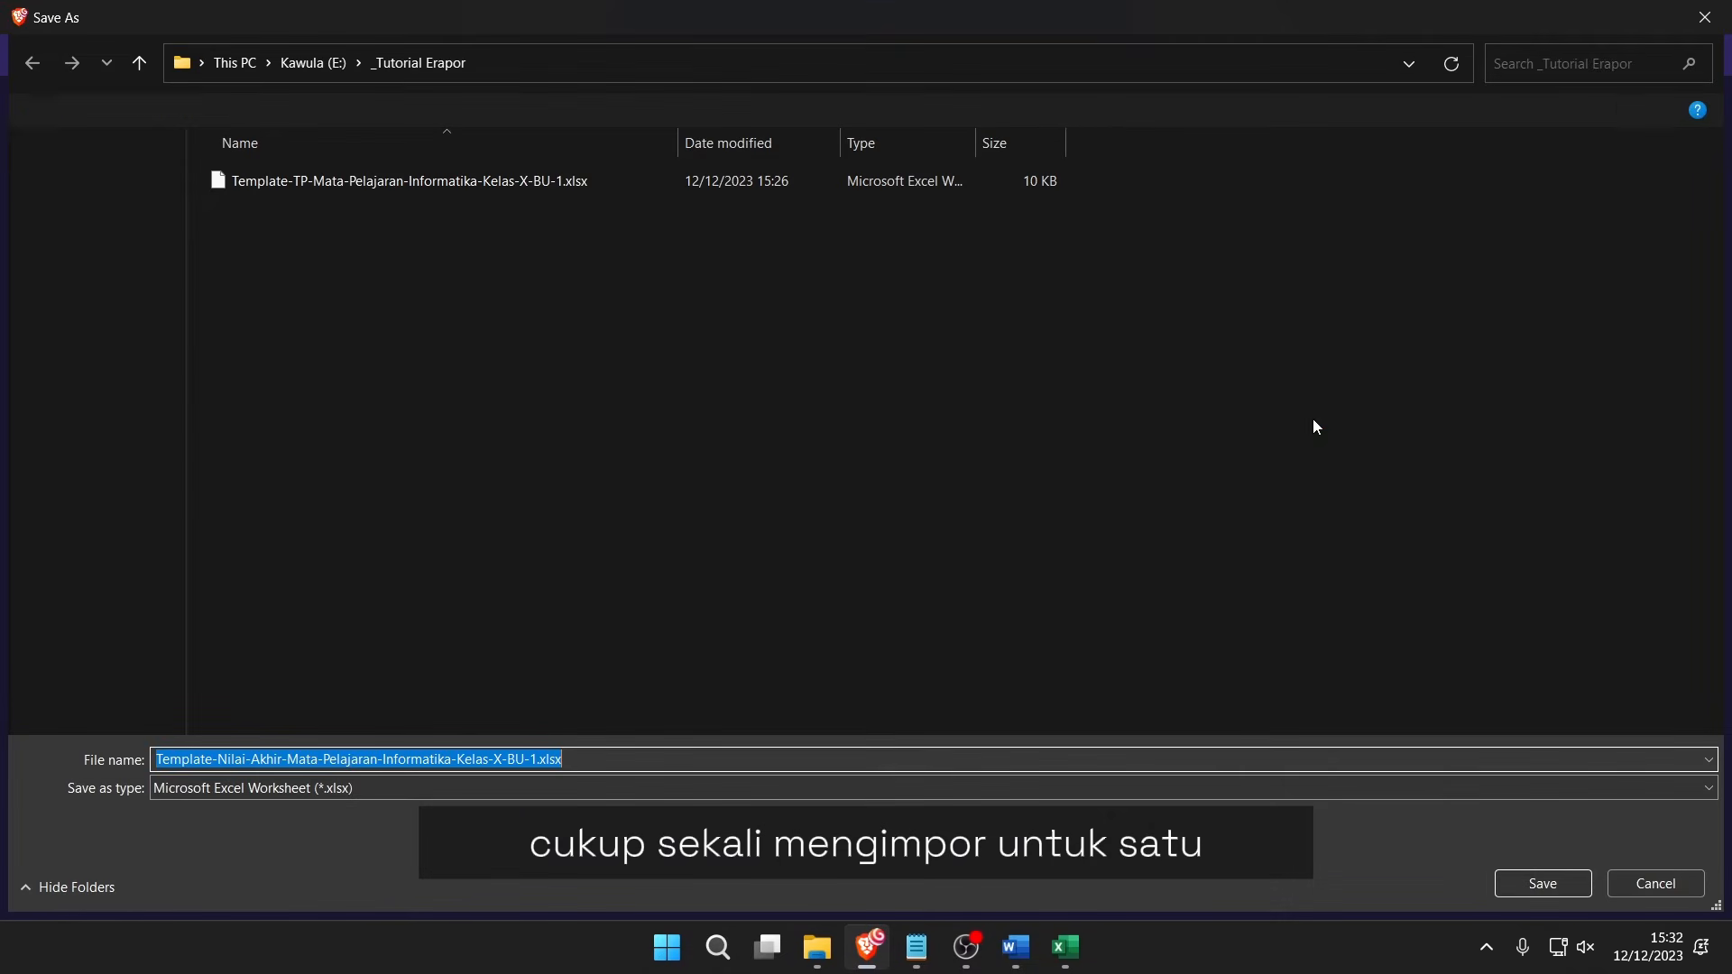
left_click(1529, 890)
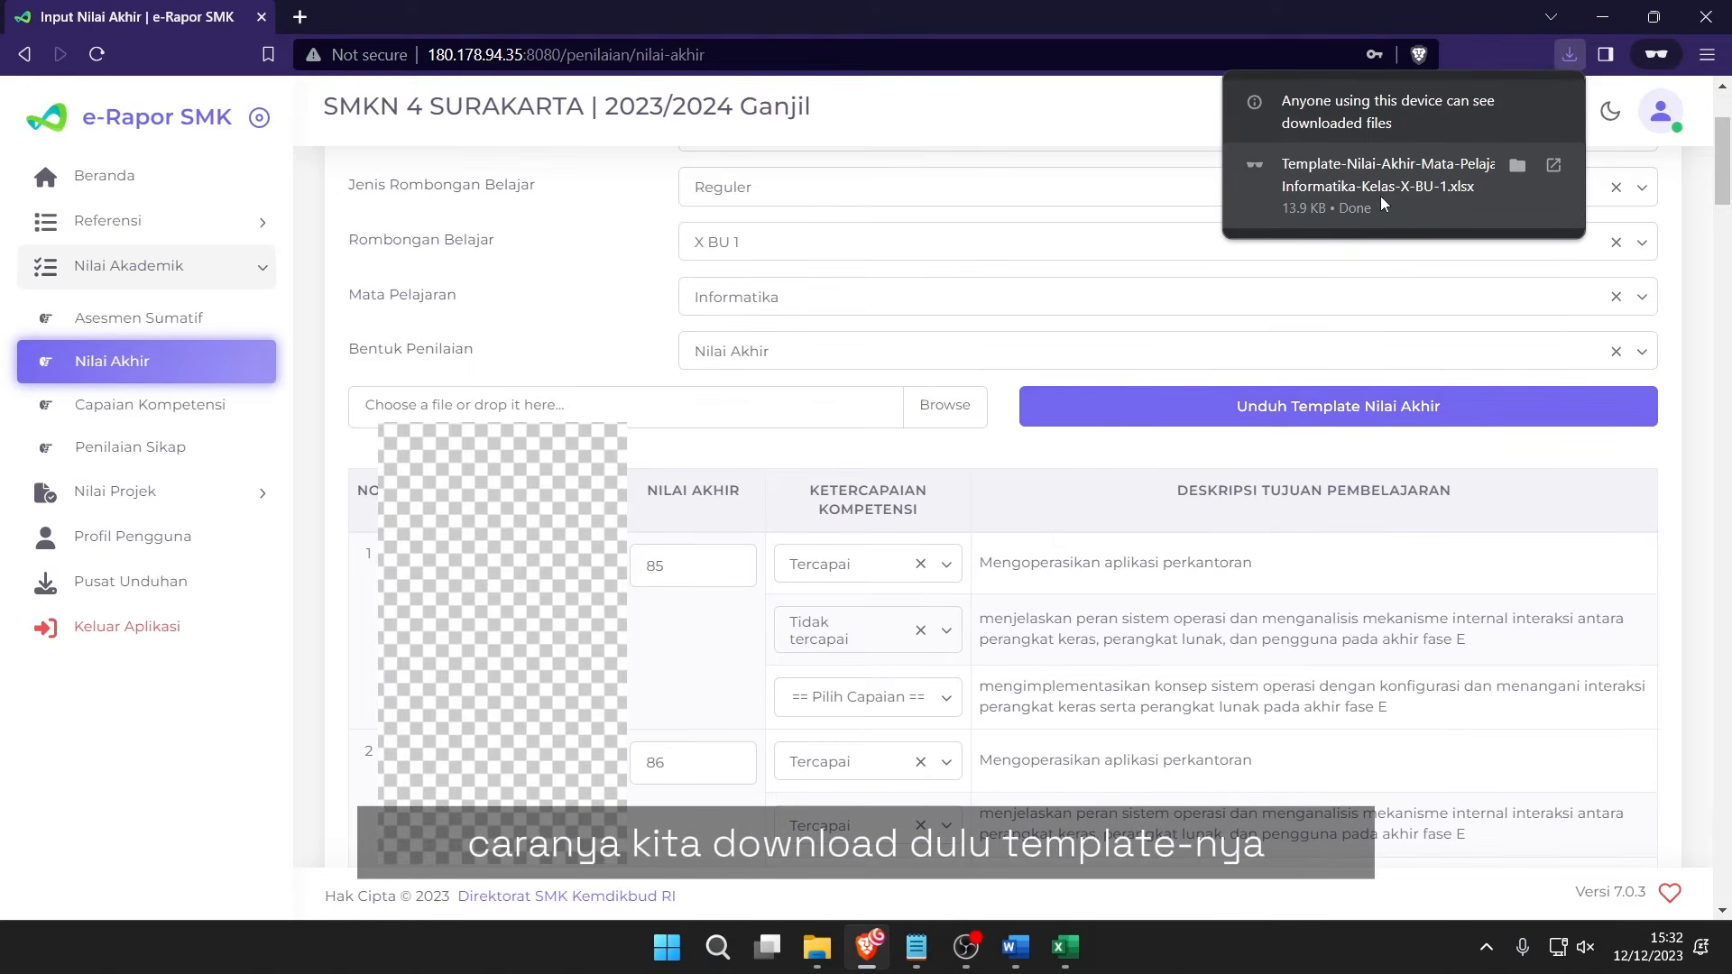
left_click(1380, 187)
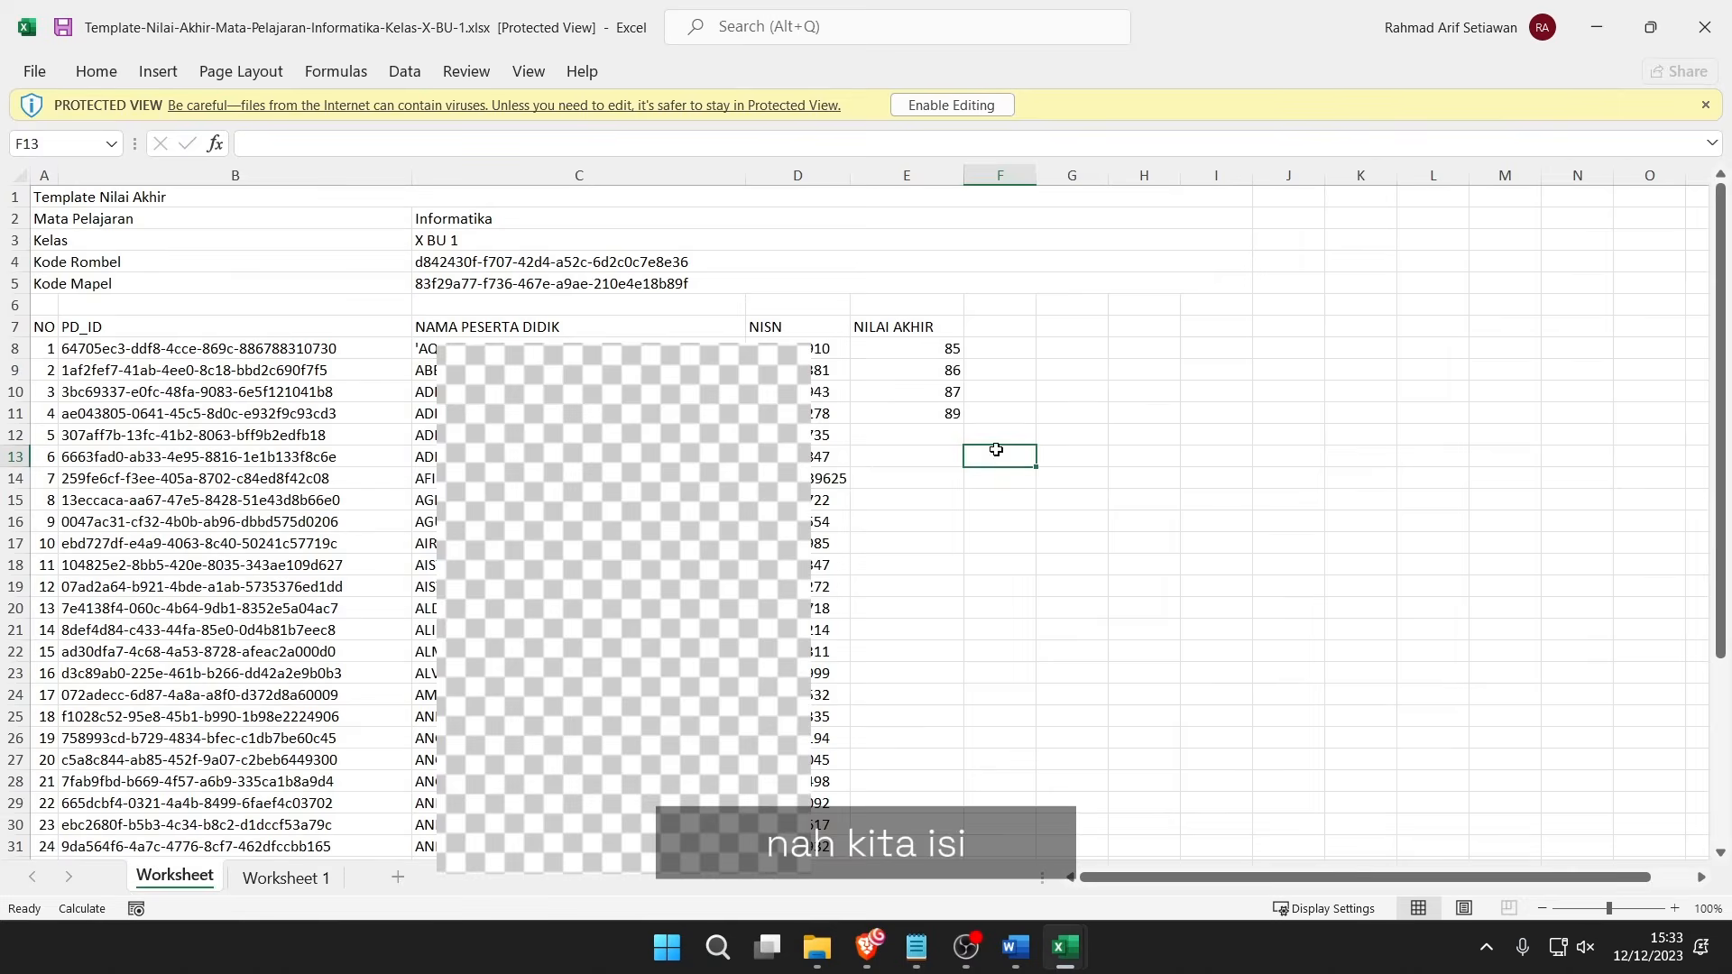
Enable editing and clear the sample scores from E8:E11.
left_click_drag(952, 349, 953, 410)
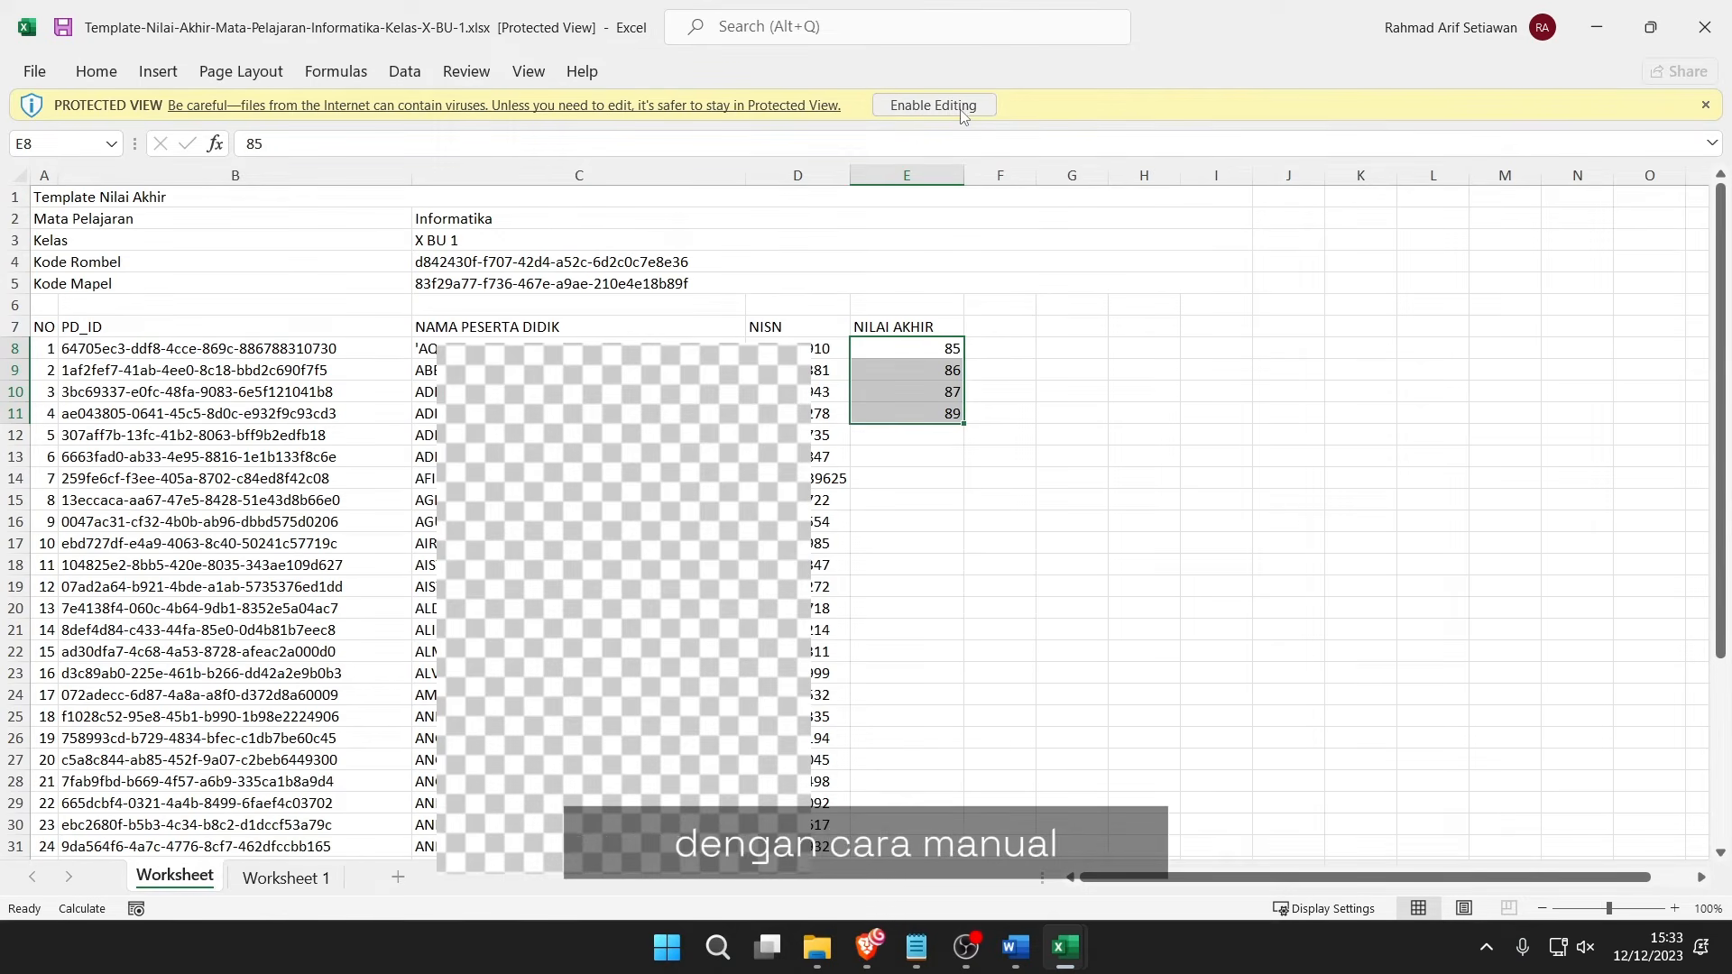
left_click(932, 106)
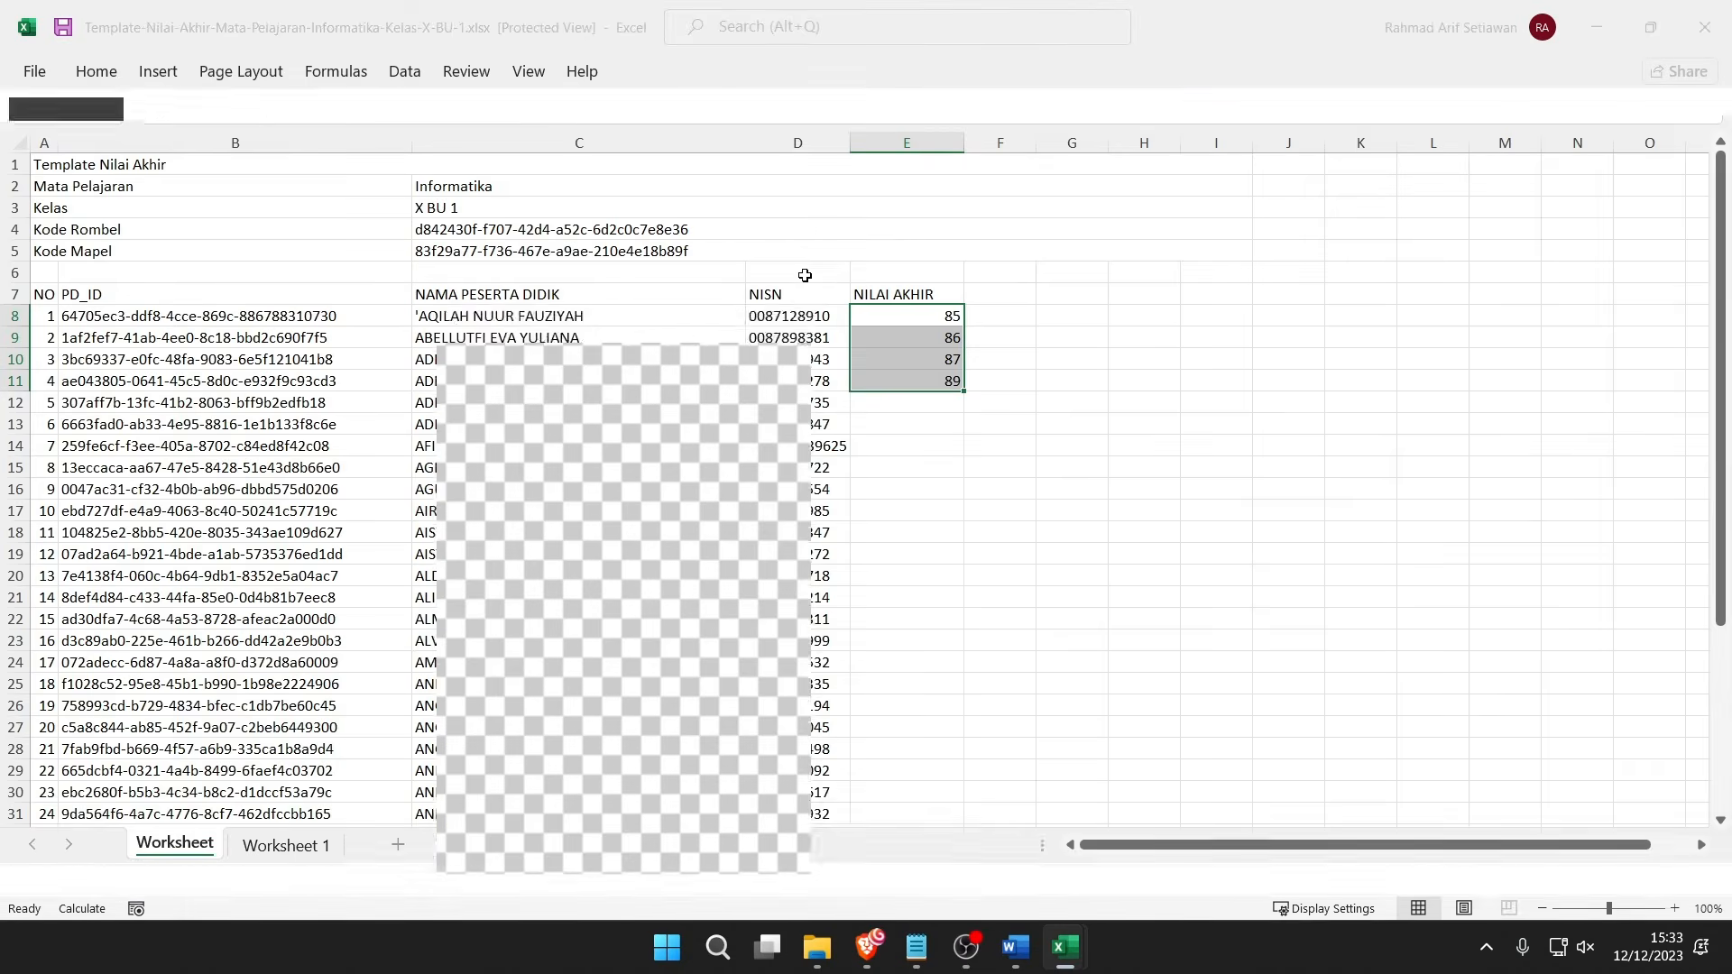
left_click(976, 455)
left_click_drag(938, 432, 944, 487)
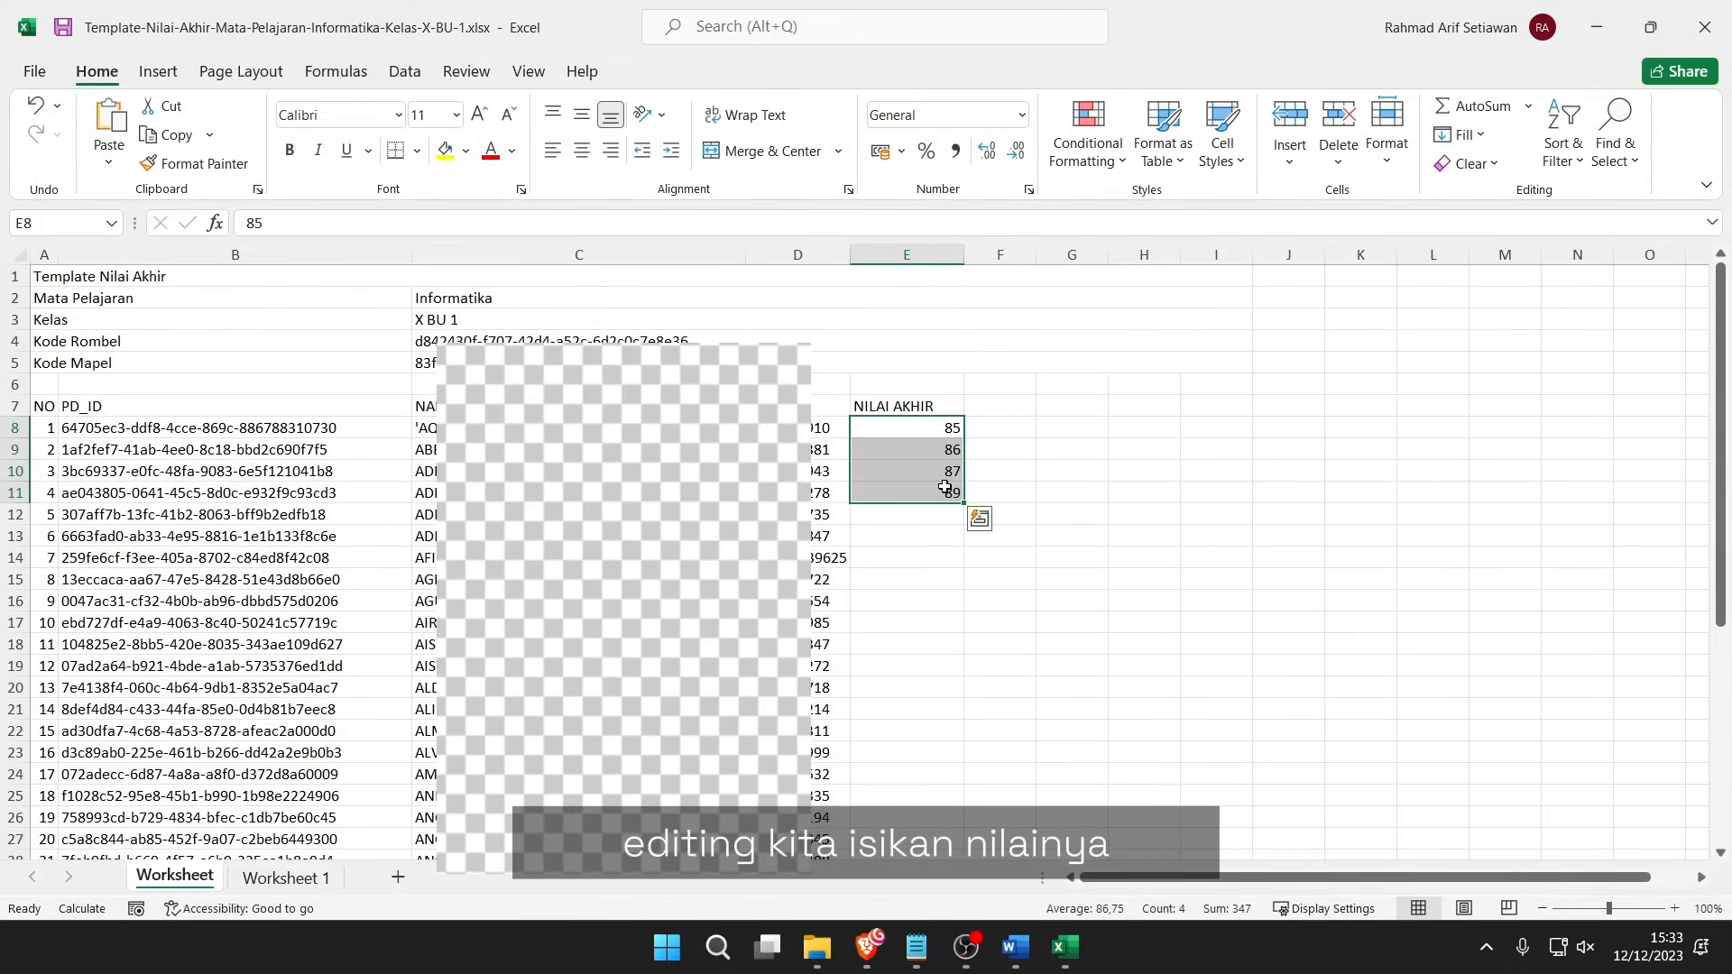
key("Delete")
left_click(1001, 483)
Enter =RANDBETWEEN(70;90) in cell E8 as the first student's score.
left_click(889, 437)
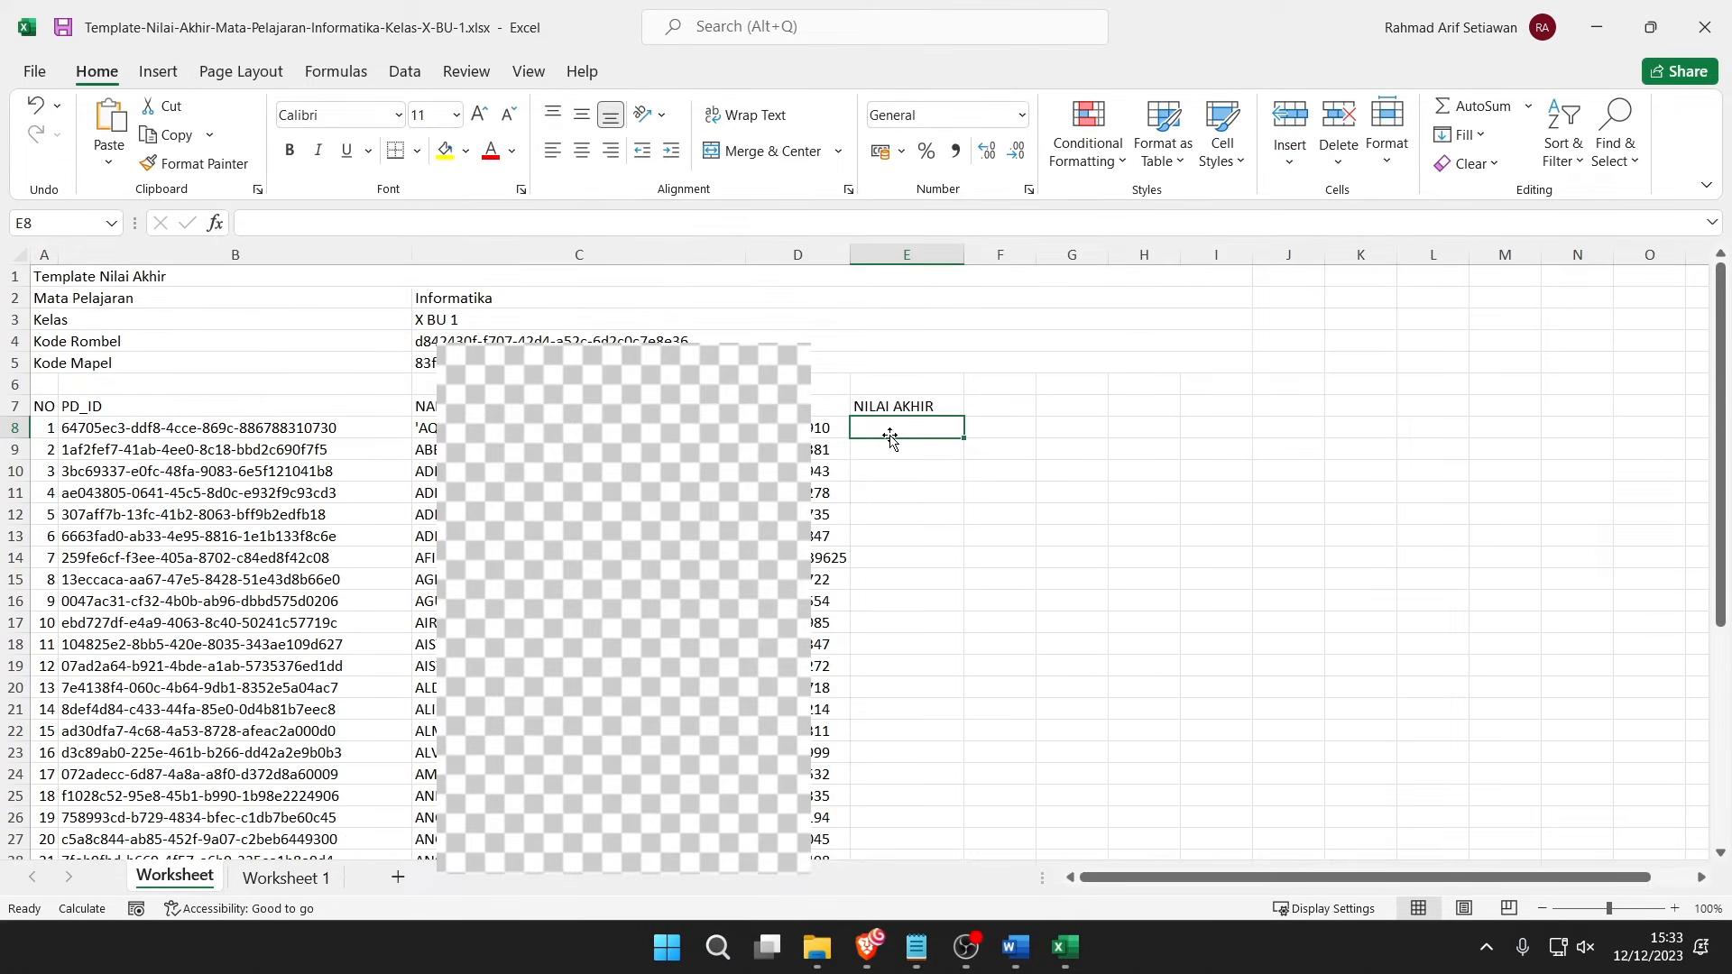
type("=randbe")
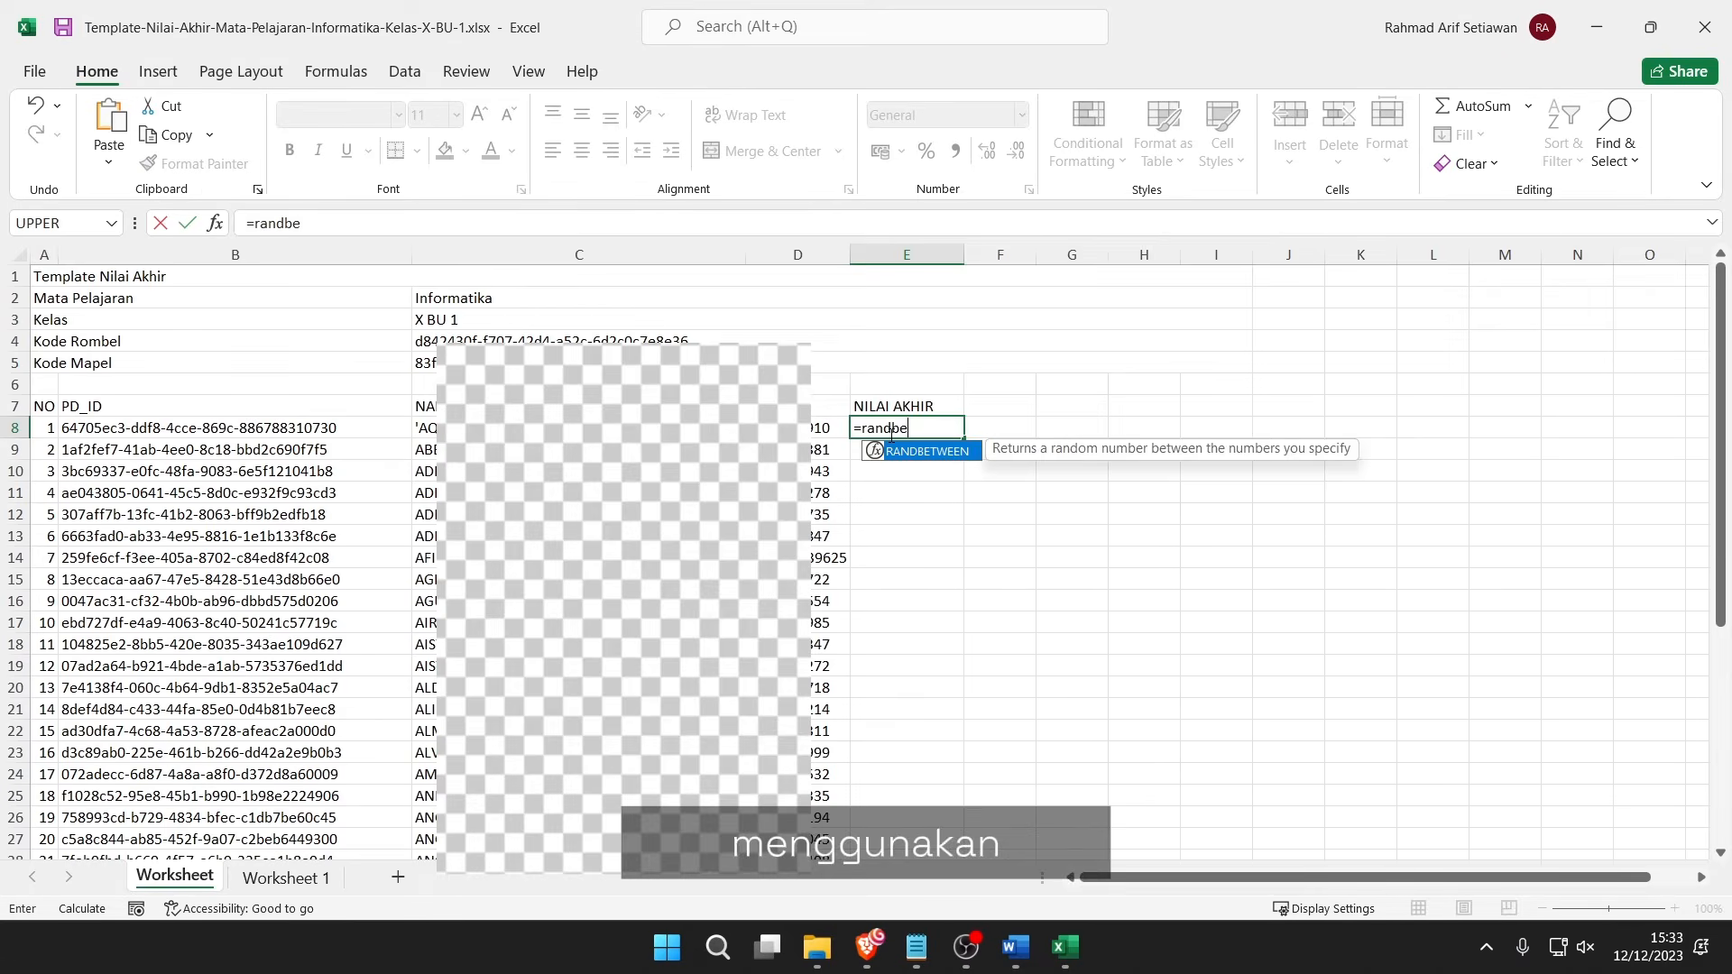
key("Tab")
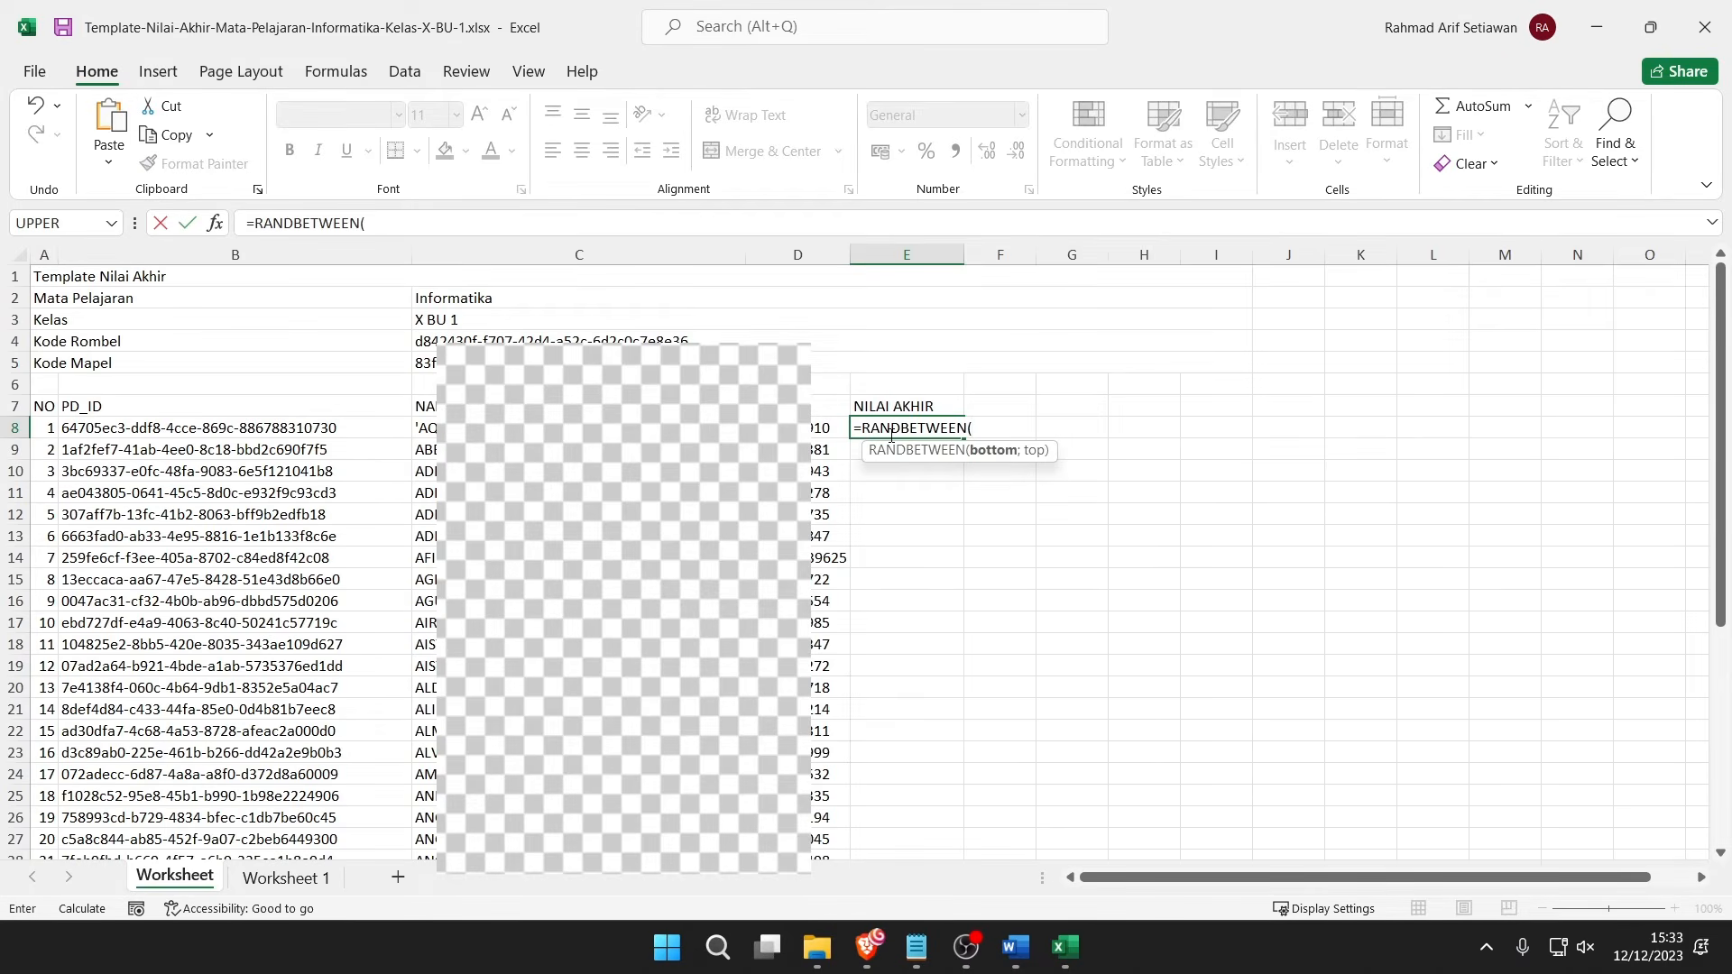
type("70")
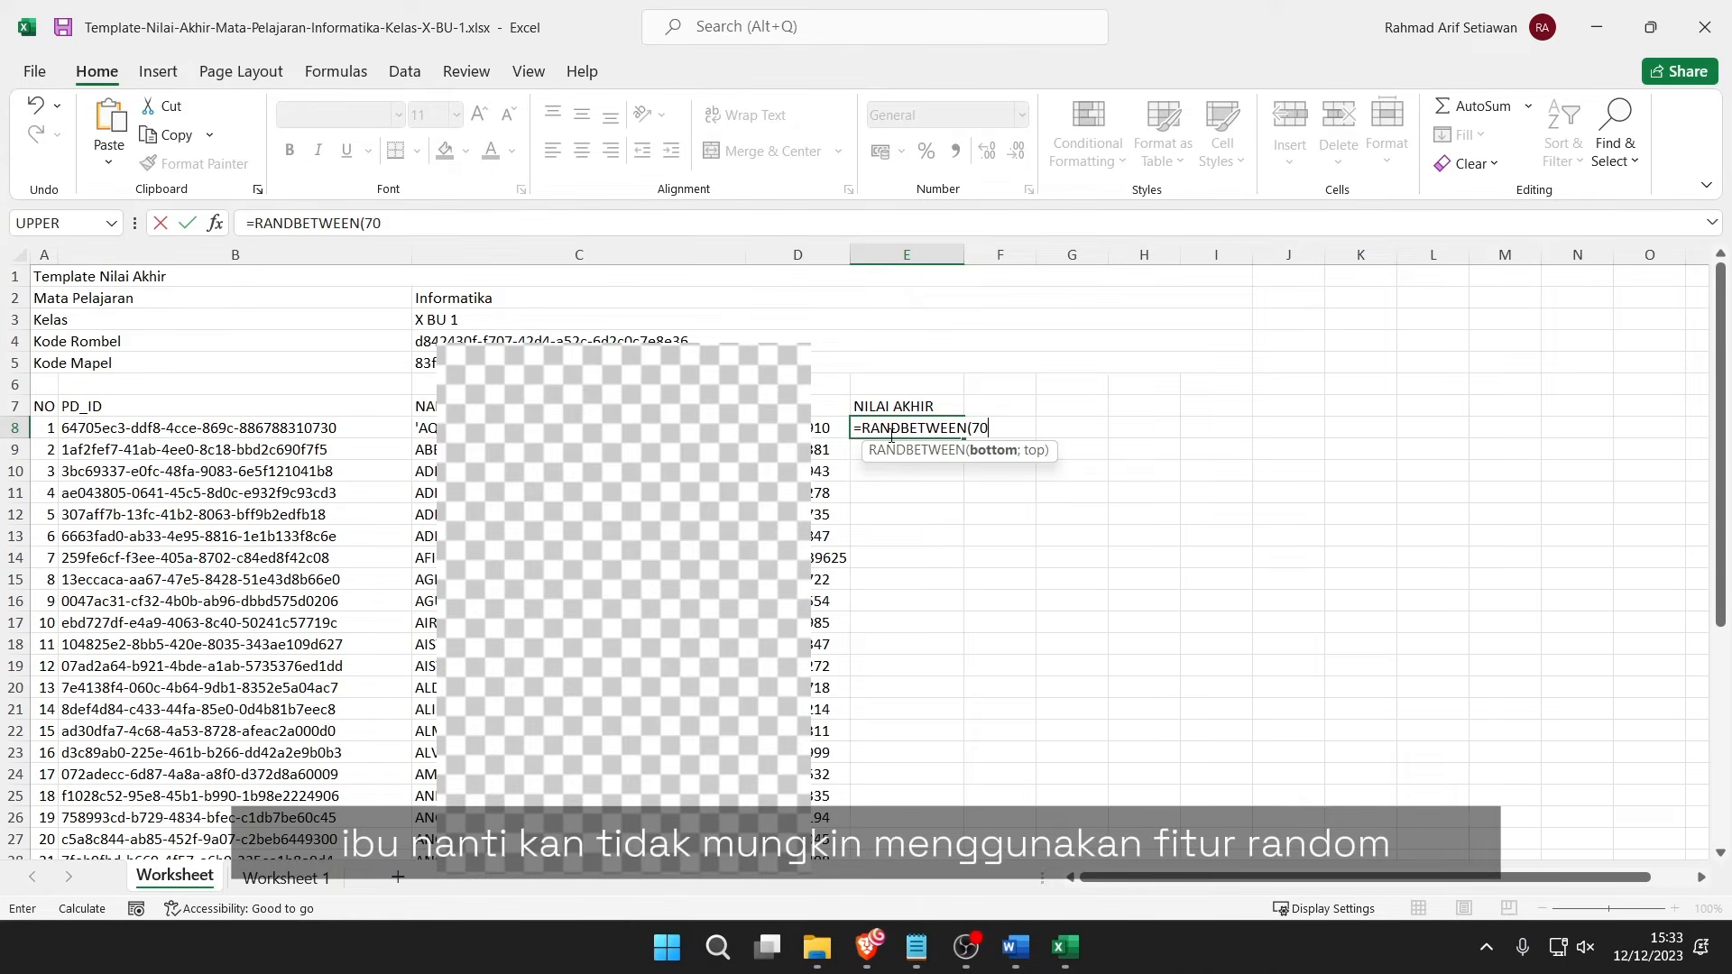
type(";90")
key("Return")
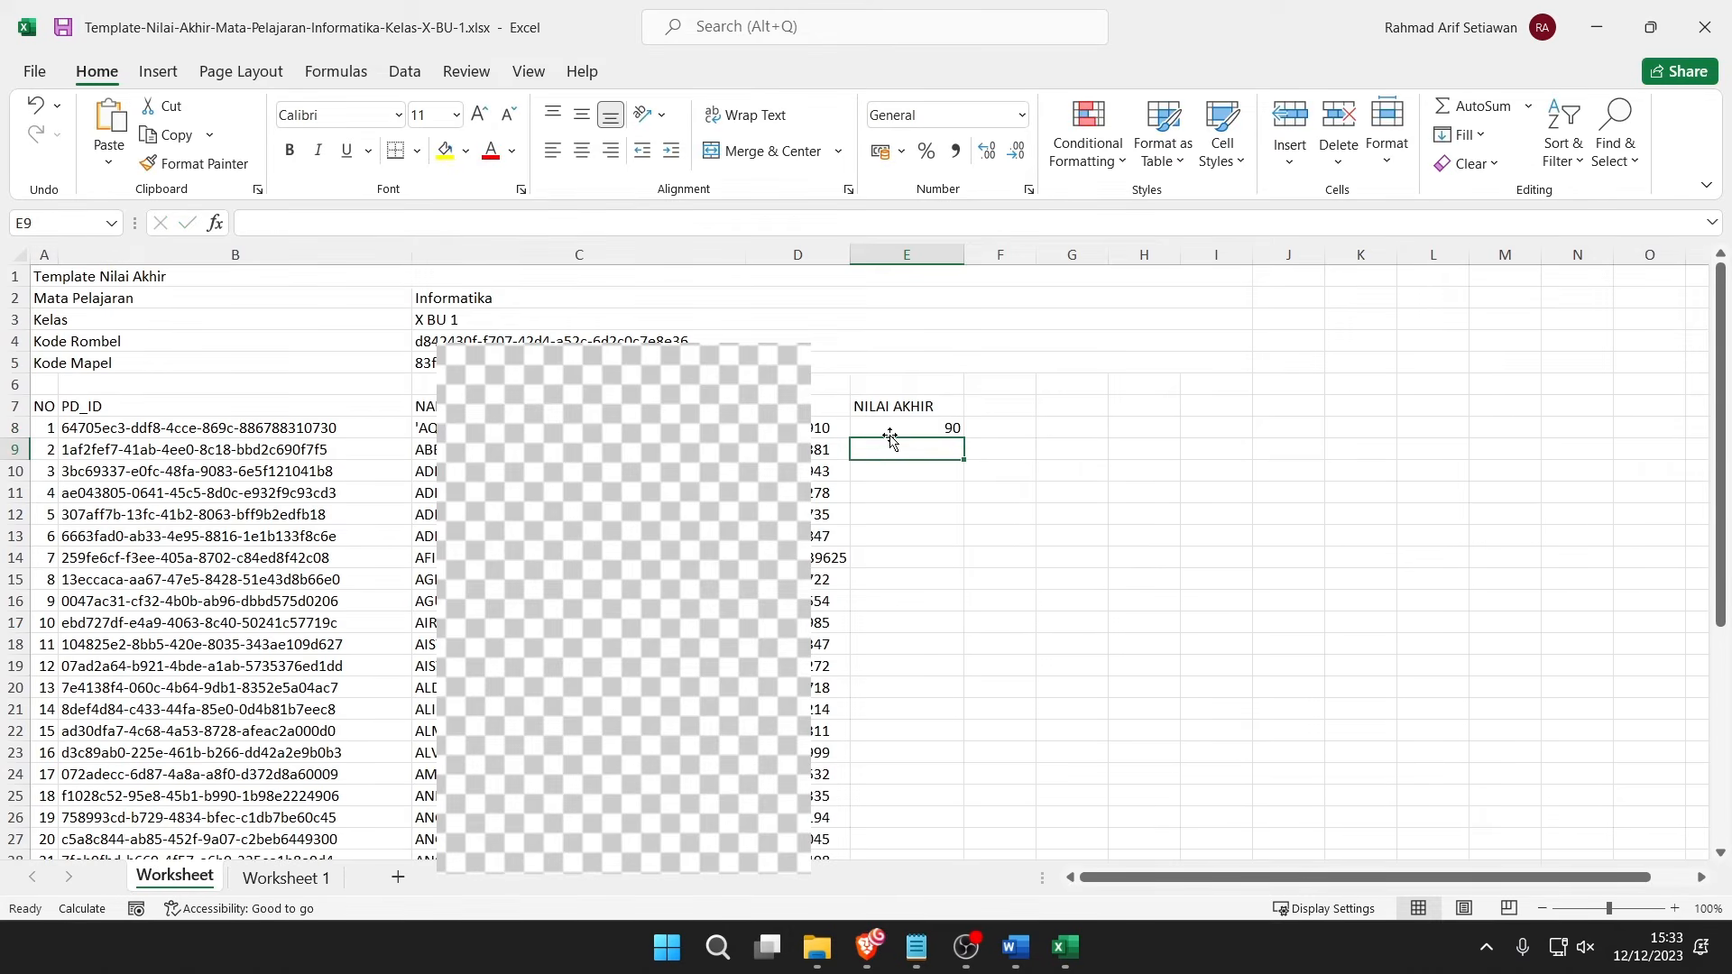
Fill the RANDBETWEEN formula from E8 down through all 36 students' rows.
left_click(929, 428)
double_click(965, 439)
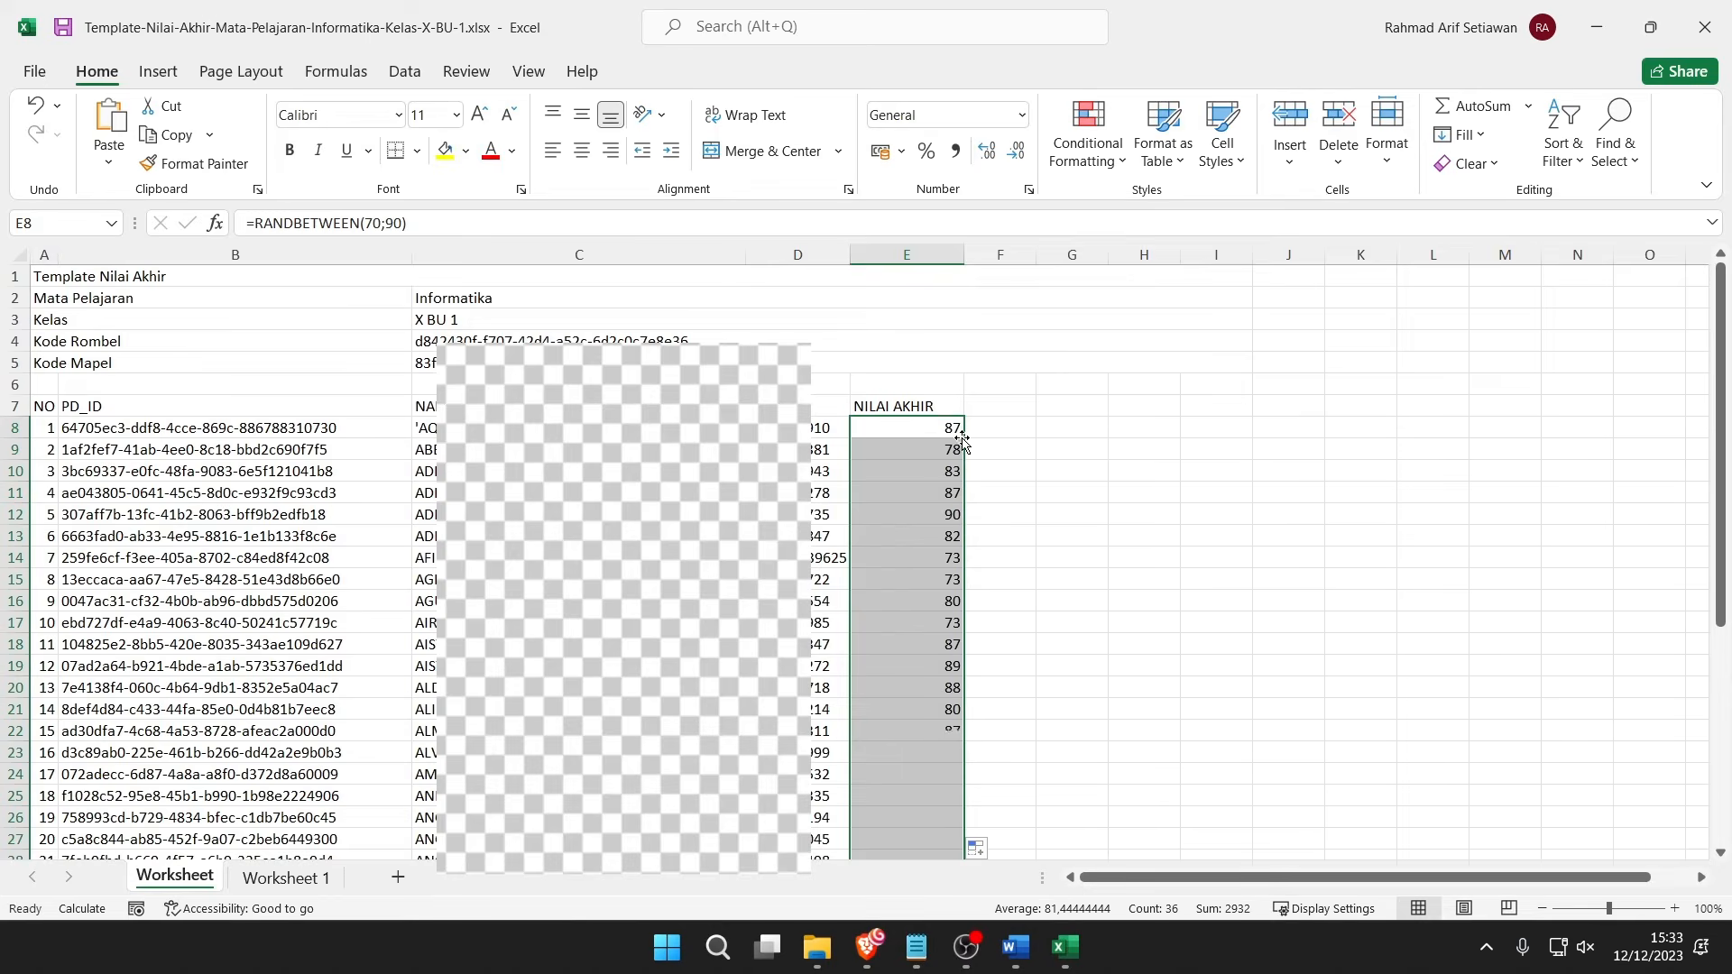
scroll(979, 460, "down", 1)
scroll(984, 467, "up", 1)
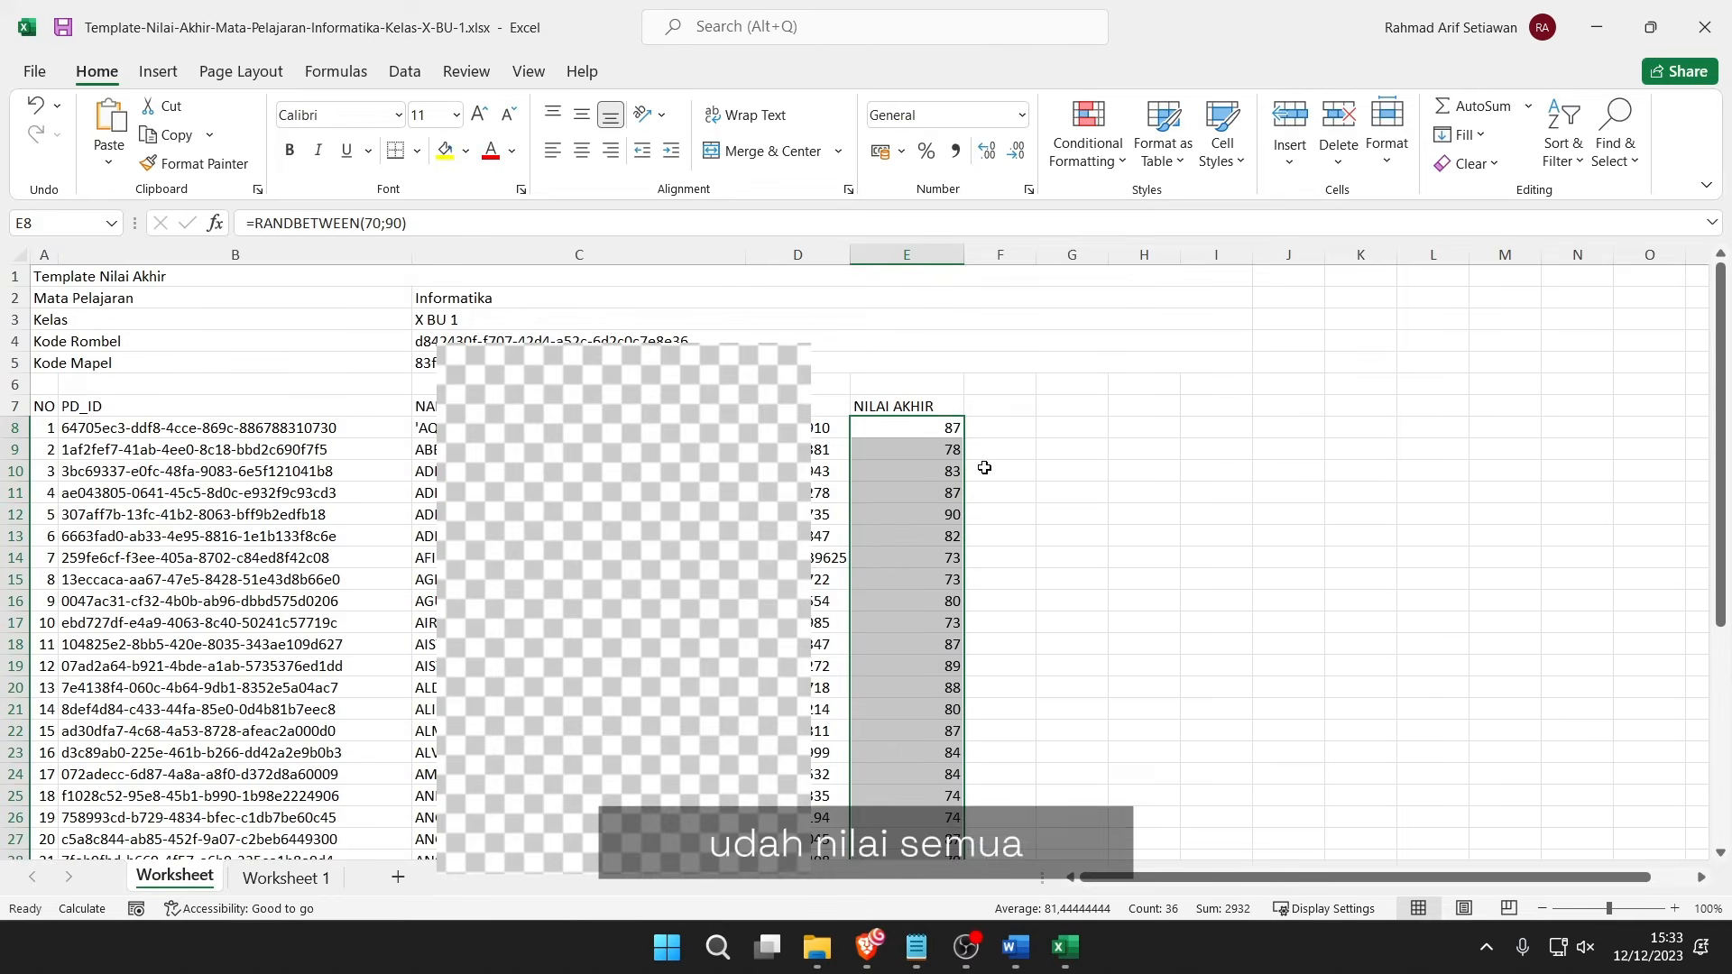
left_click(1077, 464)
left_click(1103, 423)
left_click(1208, 427)
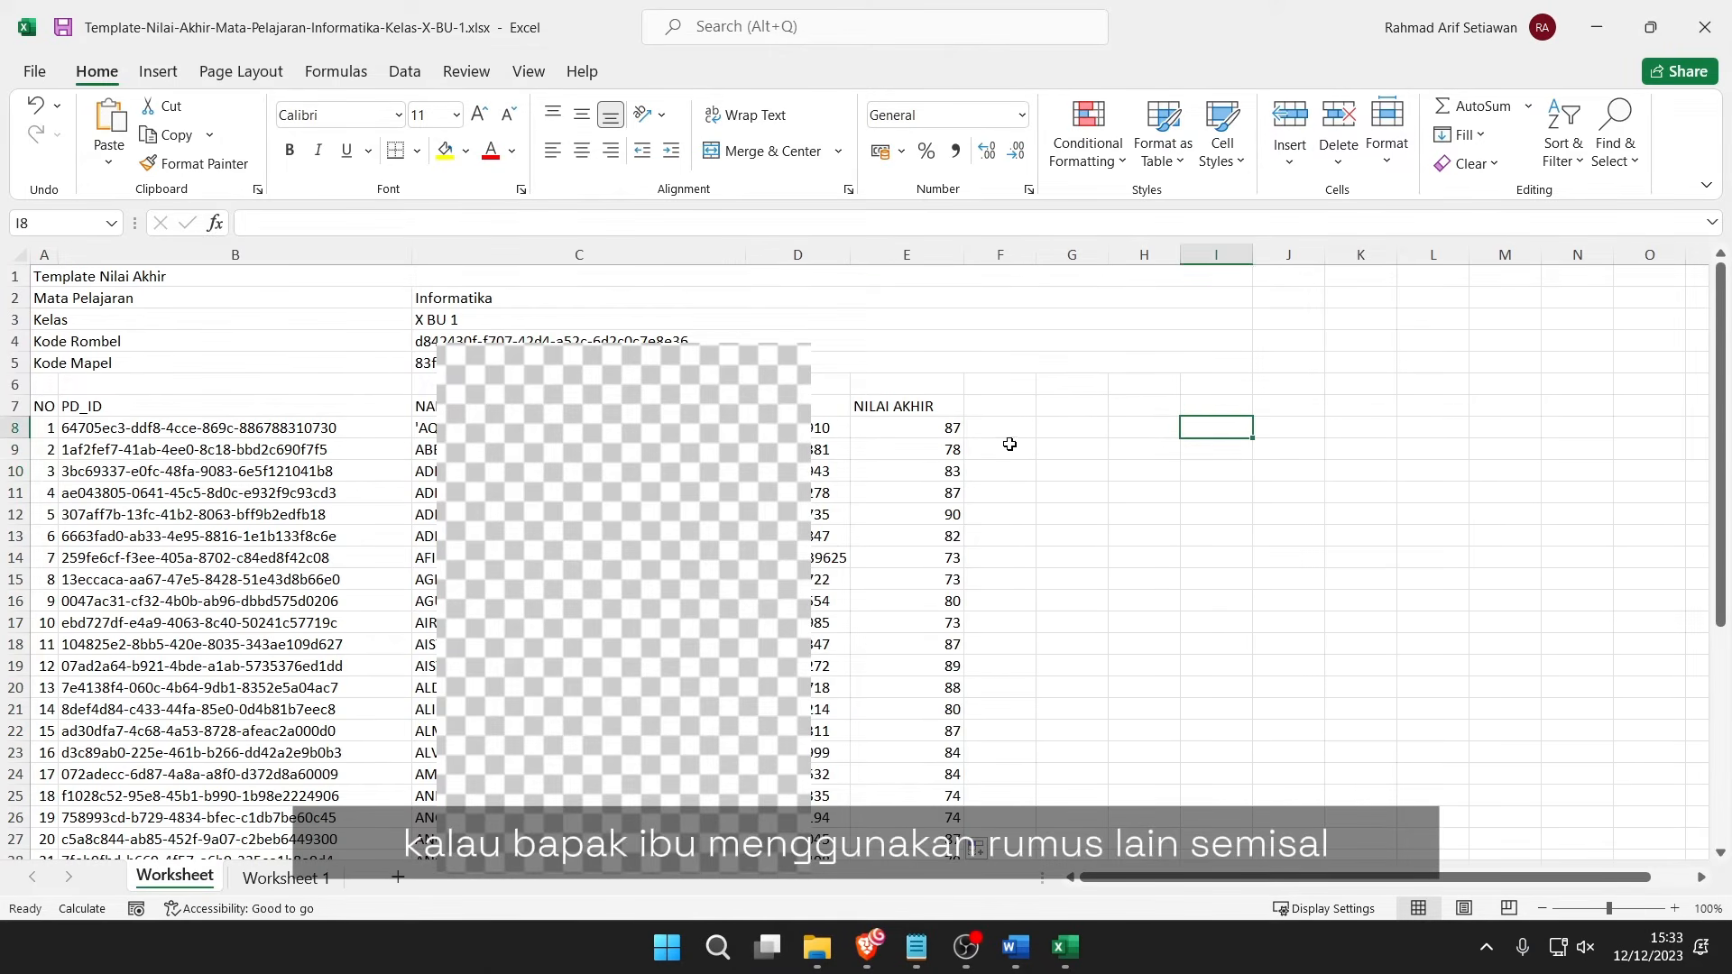
left_click(936, 448)
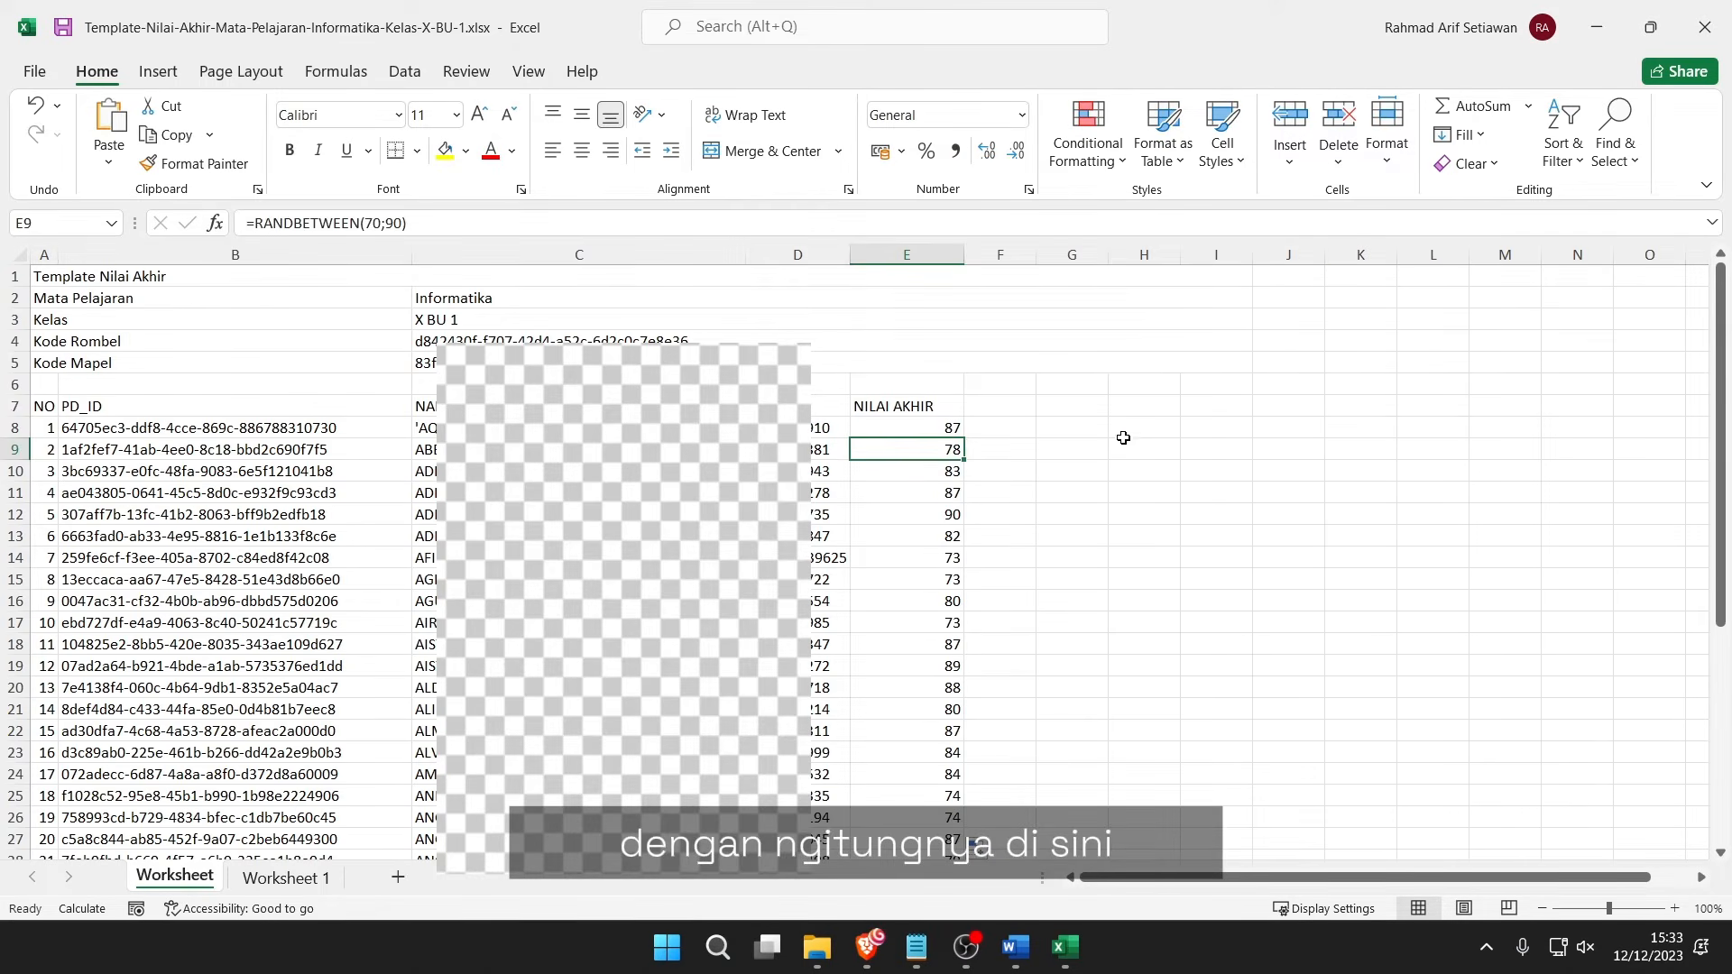
left_click_drag(1123, 431, 1299, 429)
Copy E8:E43 and paste it back as values, replacing the formulas.
left_click(952, 426)
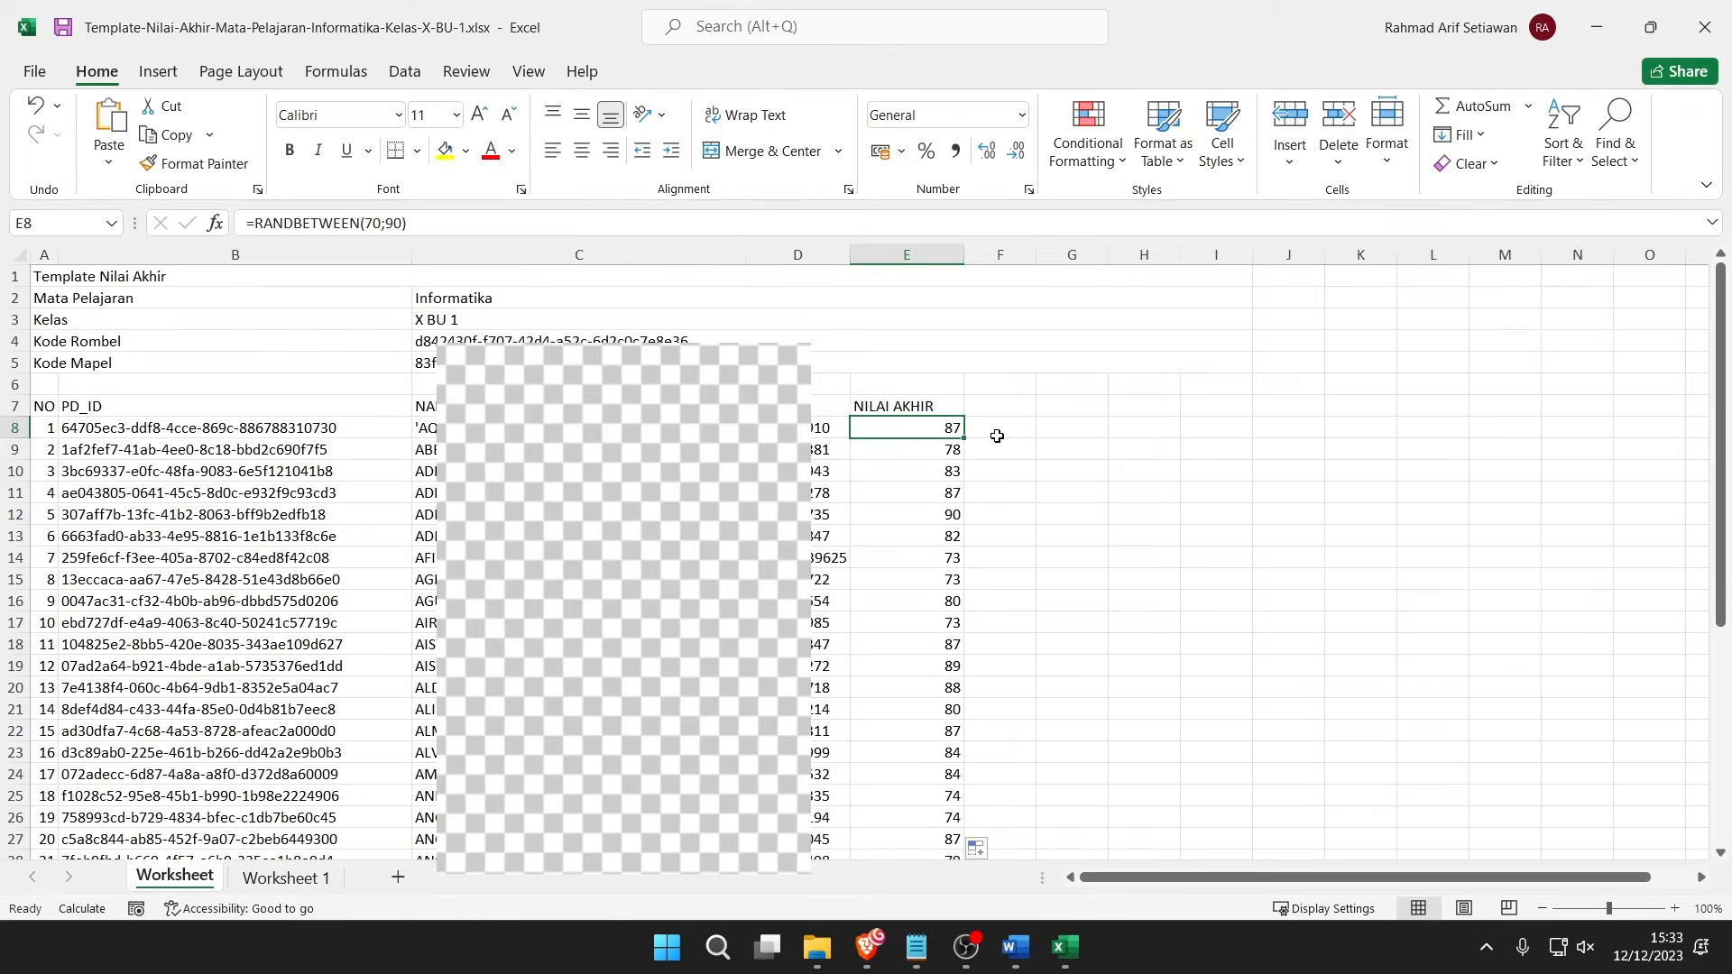
key("ctrl+shift+Down")
key("ctrl+c")
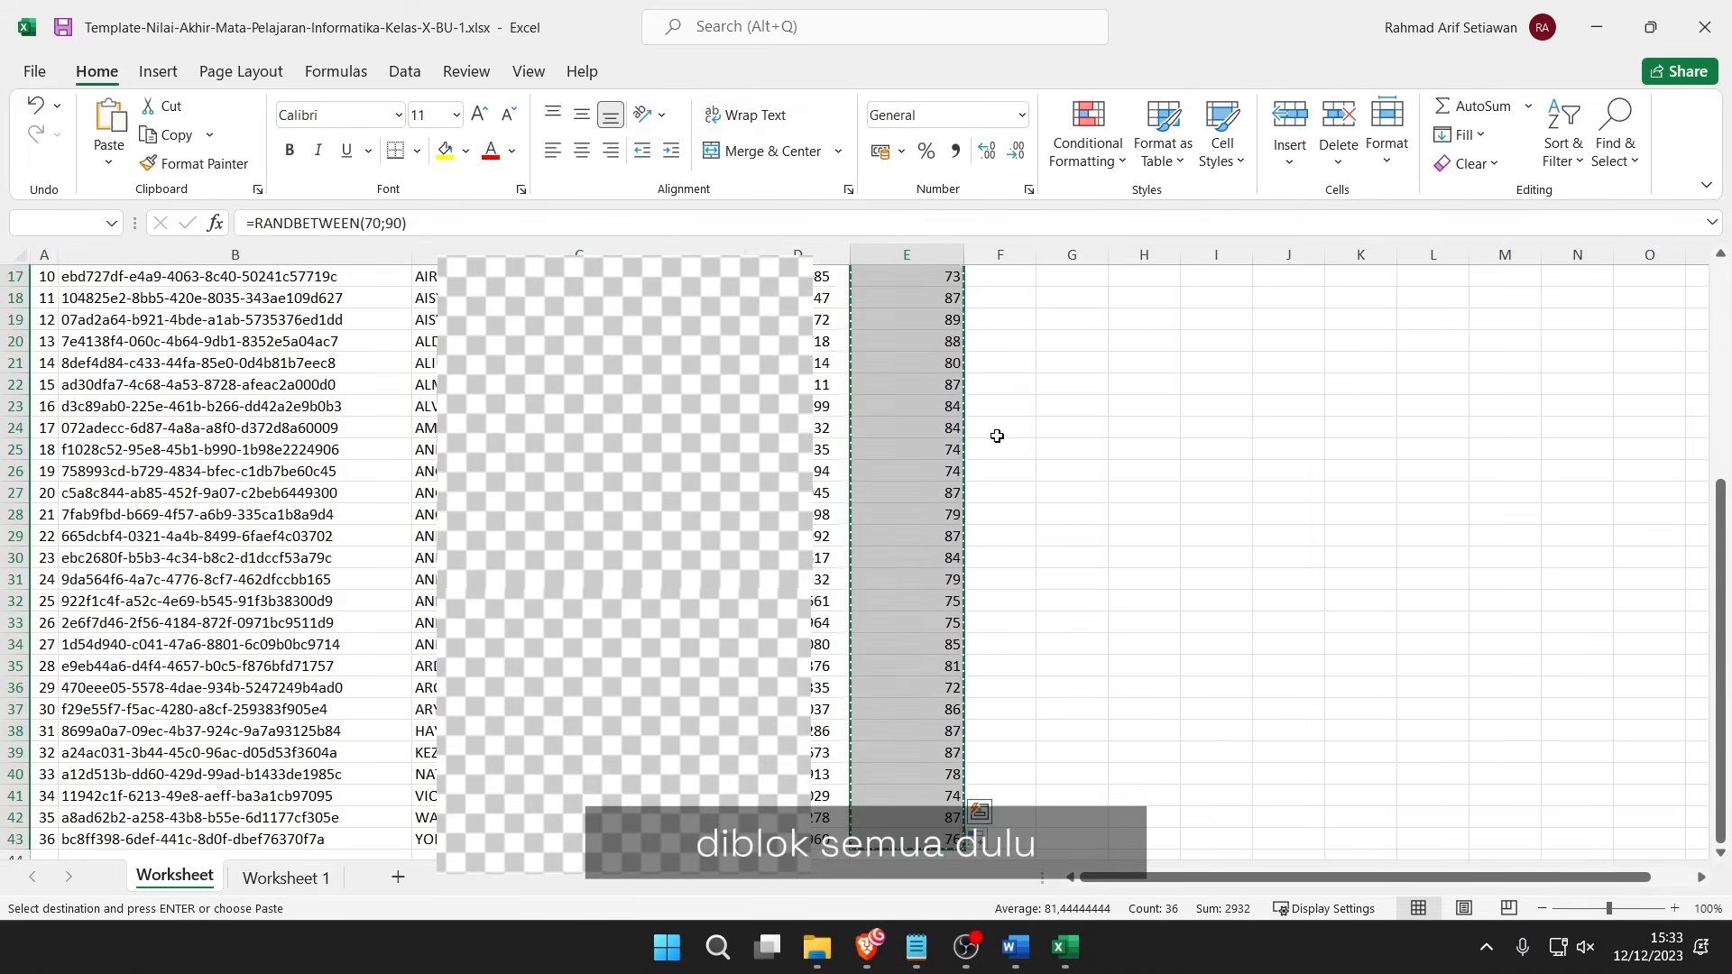
scroll(996, 436, "up", 5)
right_click(914, 434)
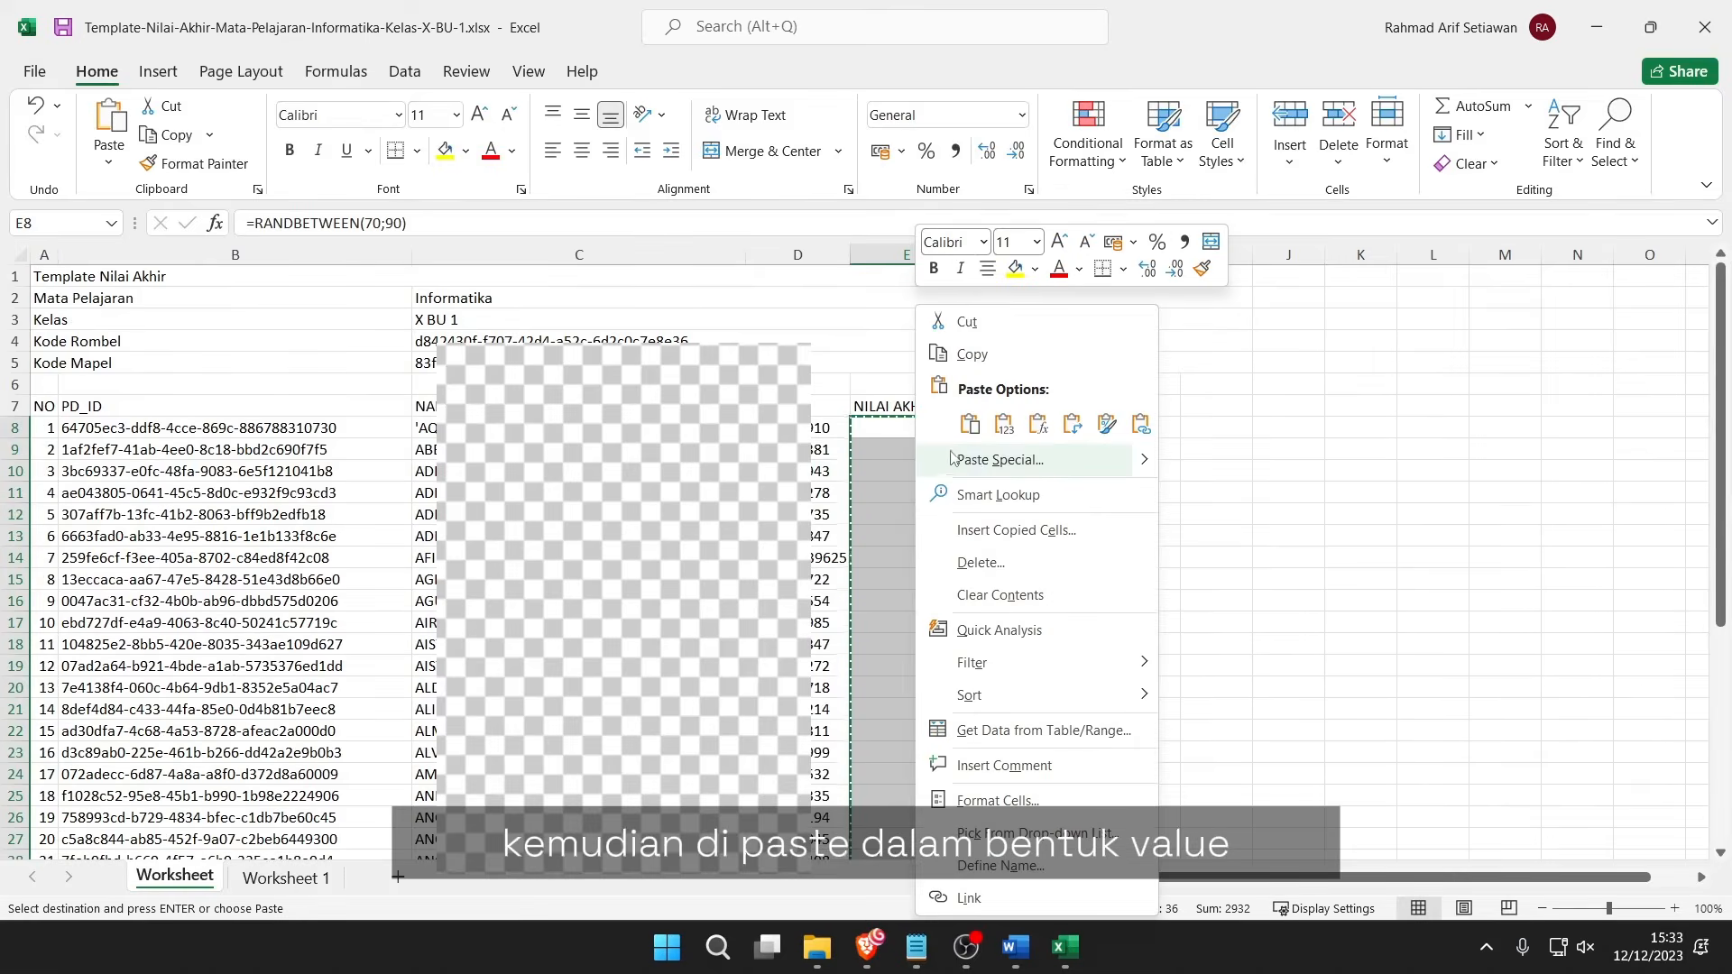
left_click(1004, 423)
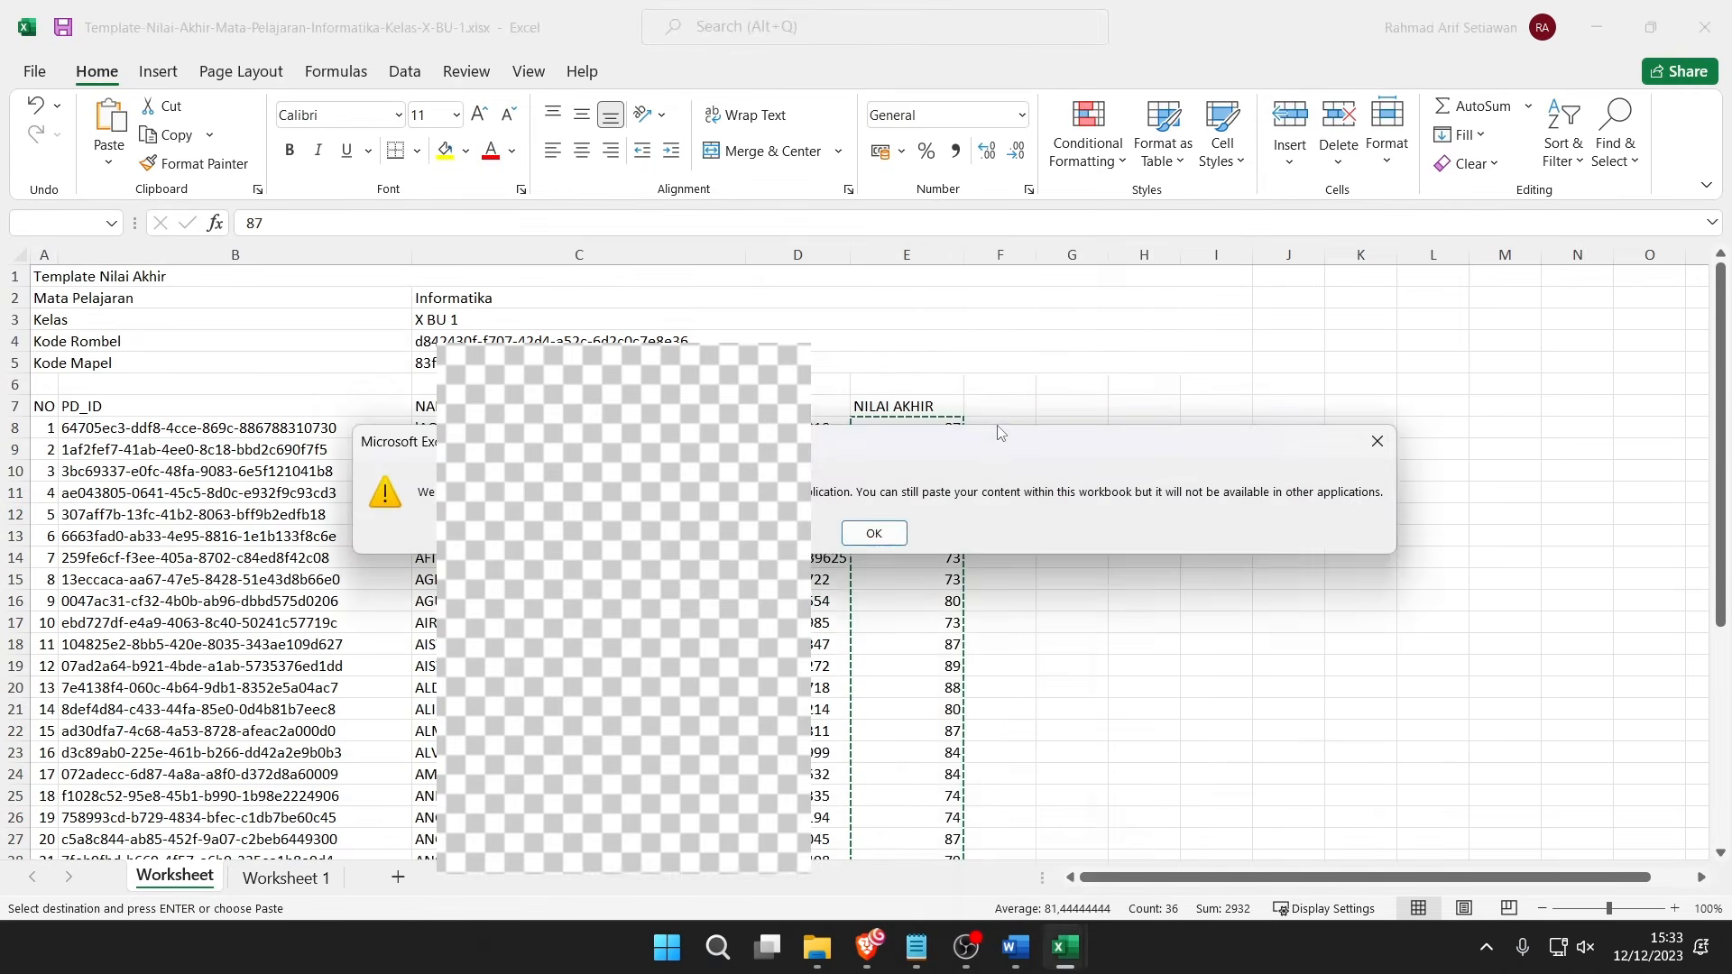
left_click(874, 532)
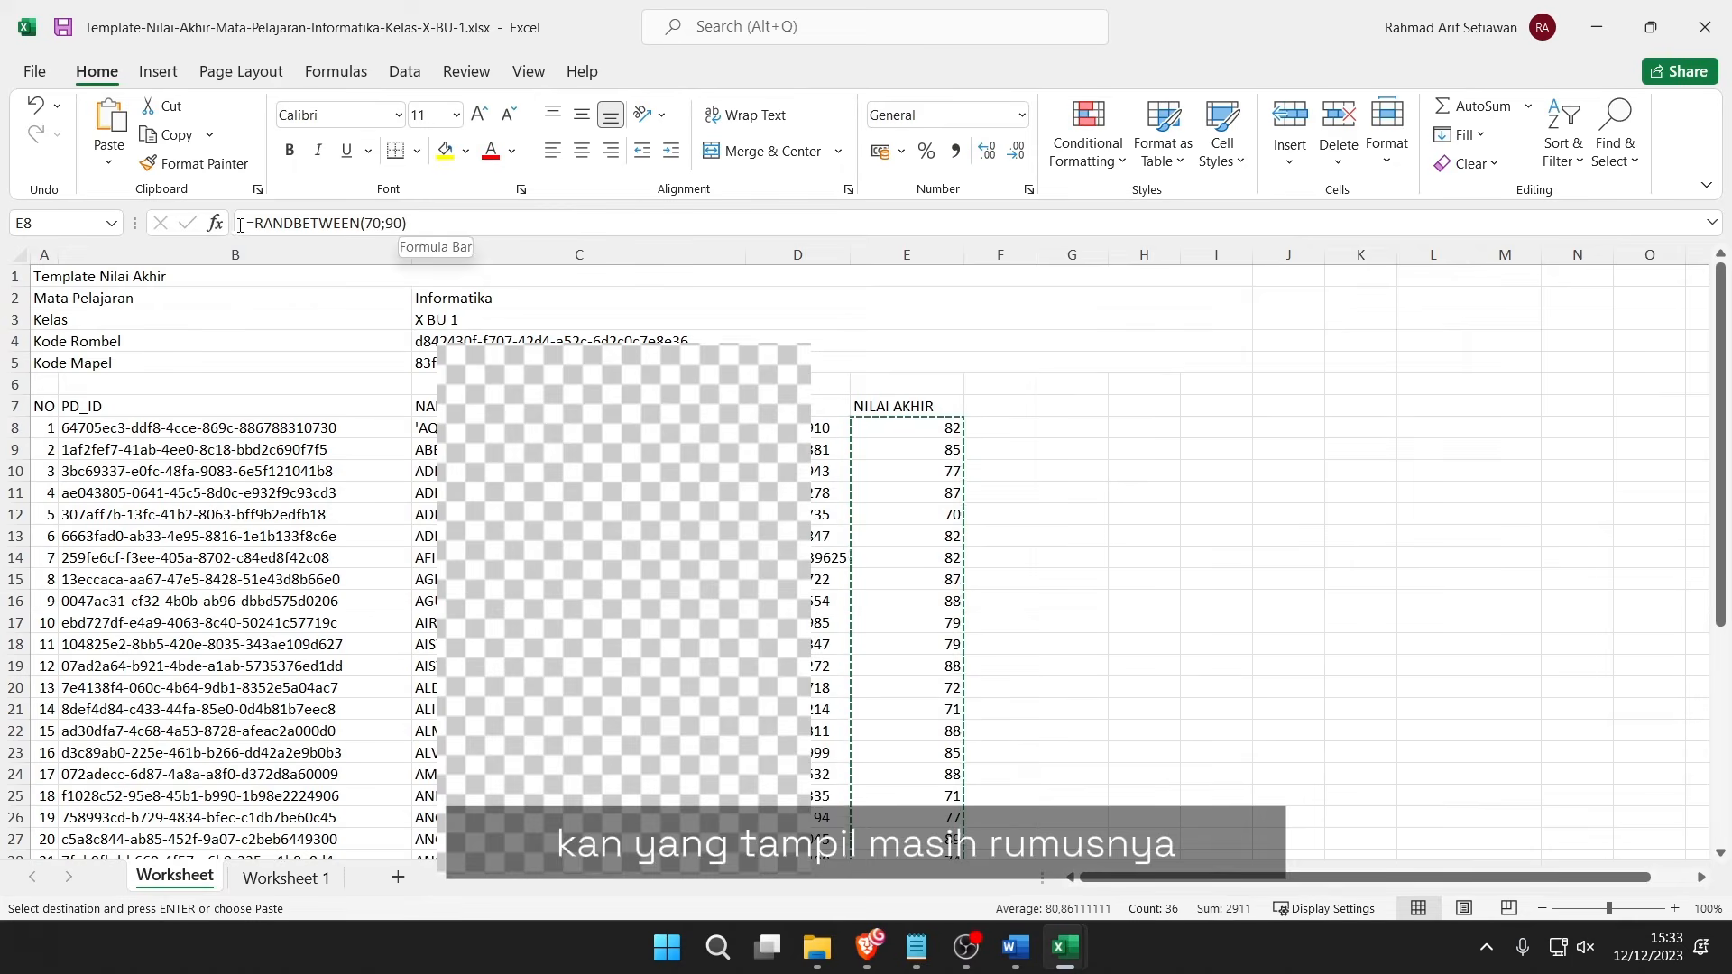
right_click(934, 435)
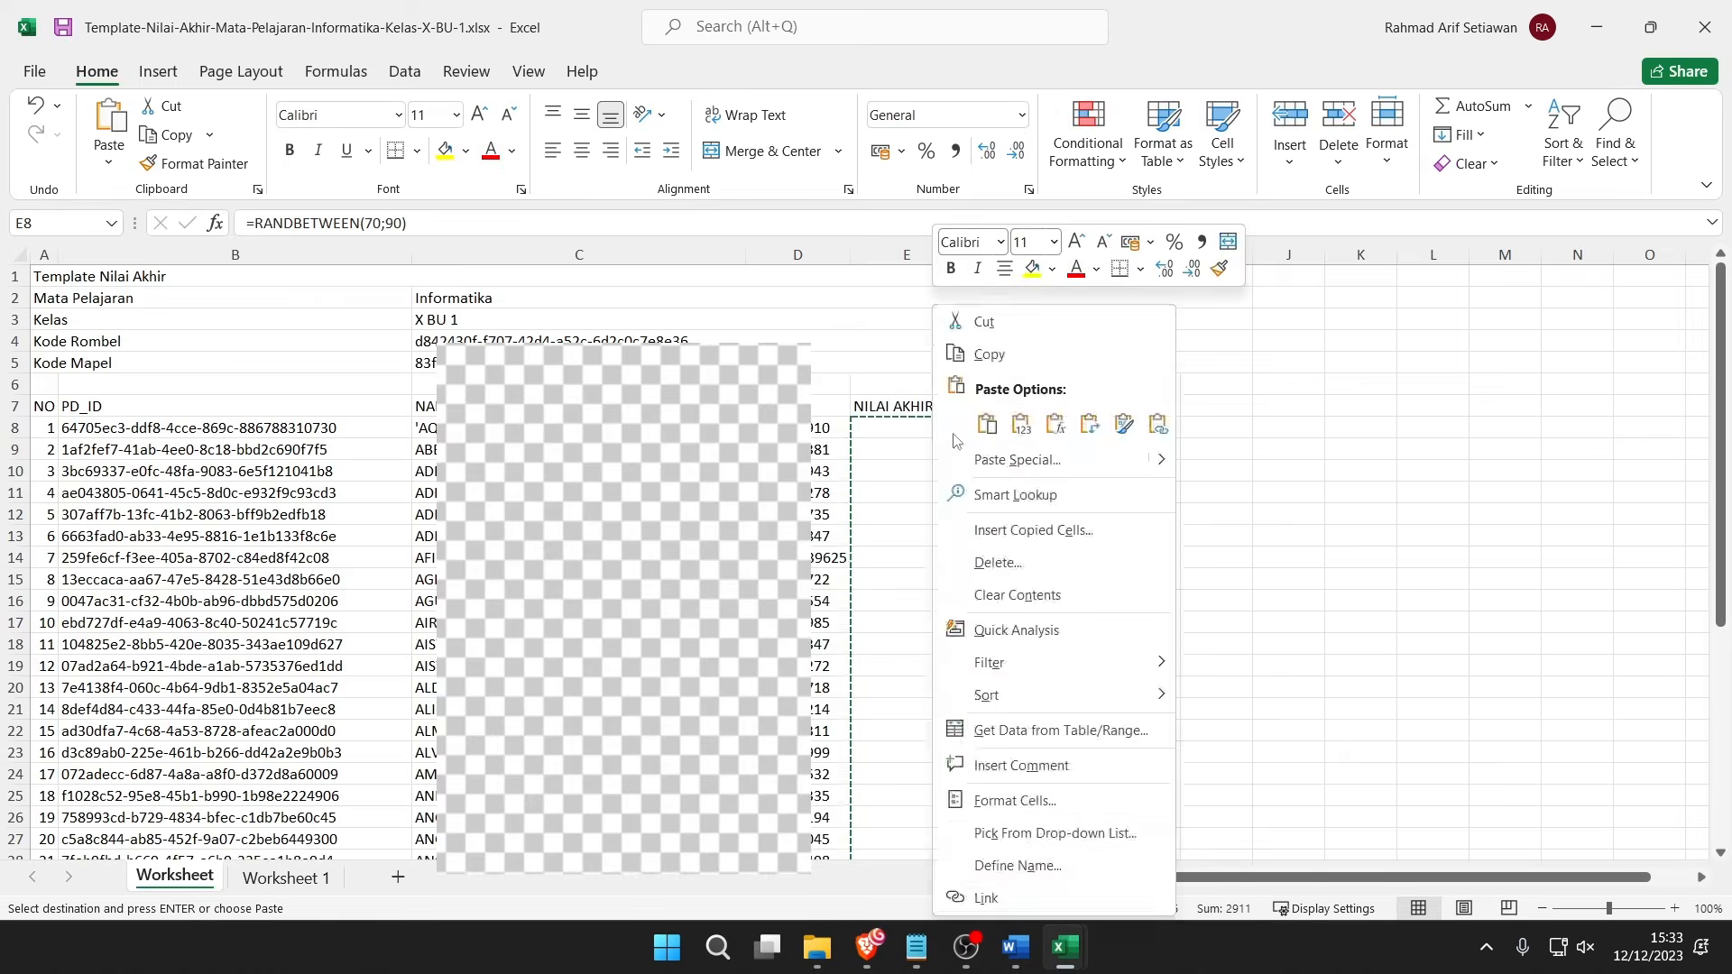
left_click(1020, 424)
left_click(1051, 379)
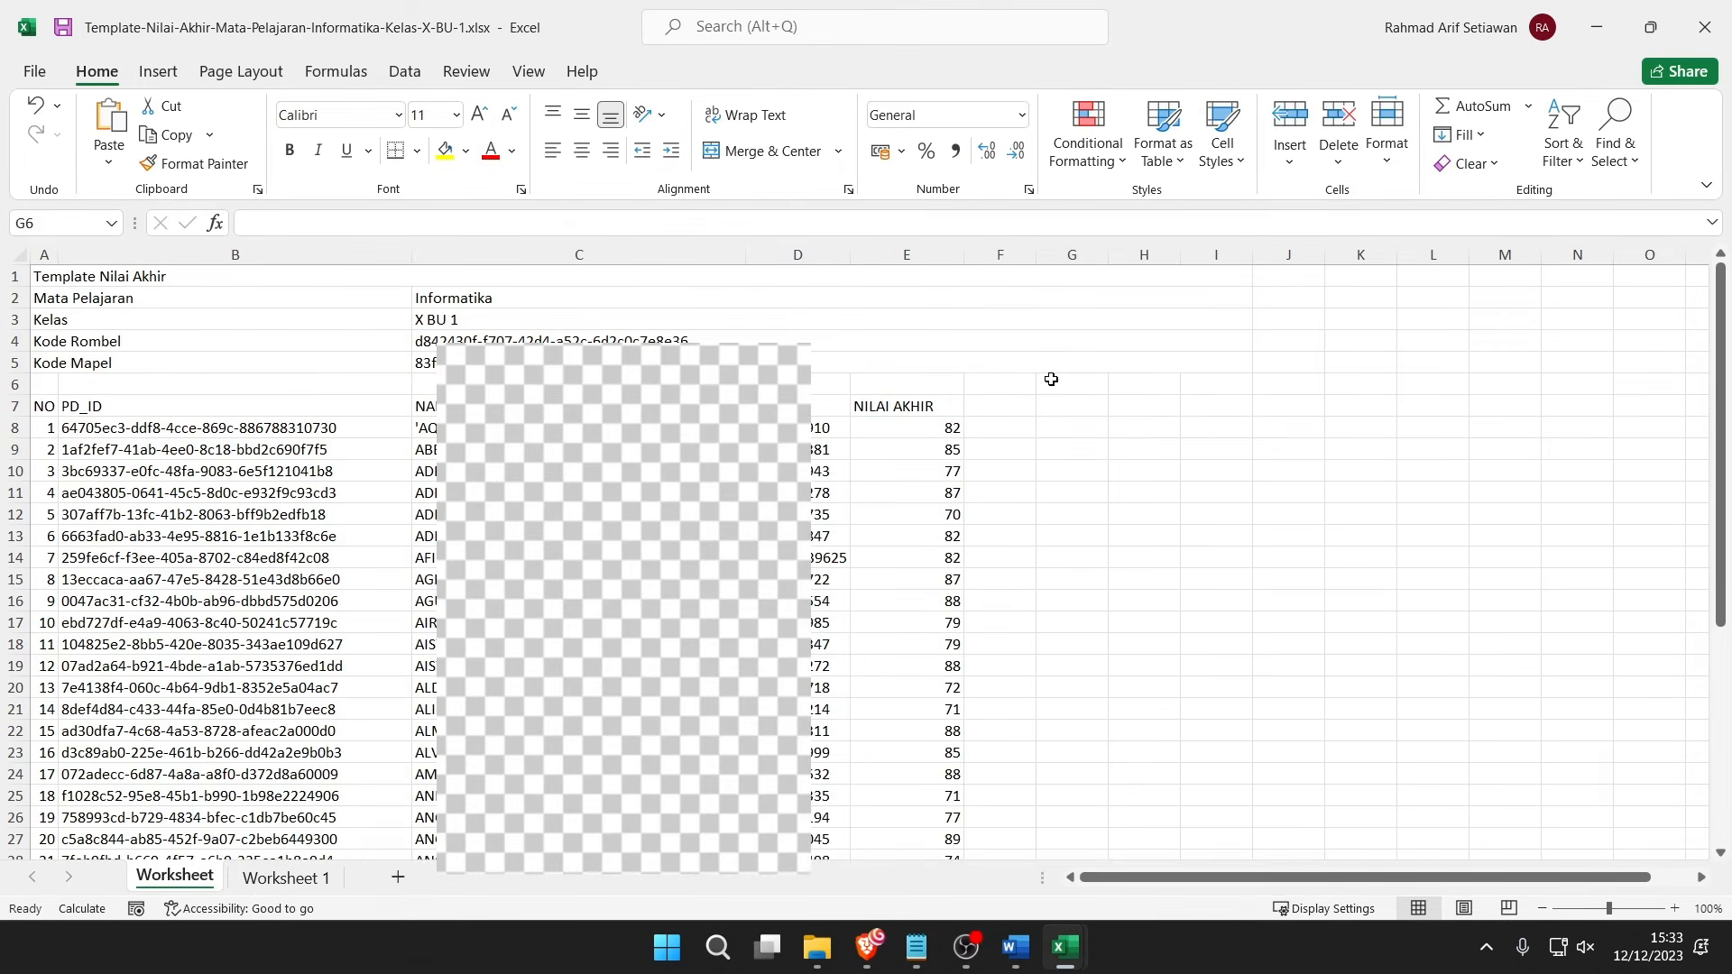
left_click(1057, 441)
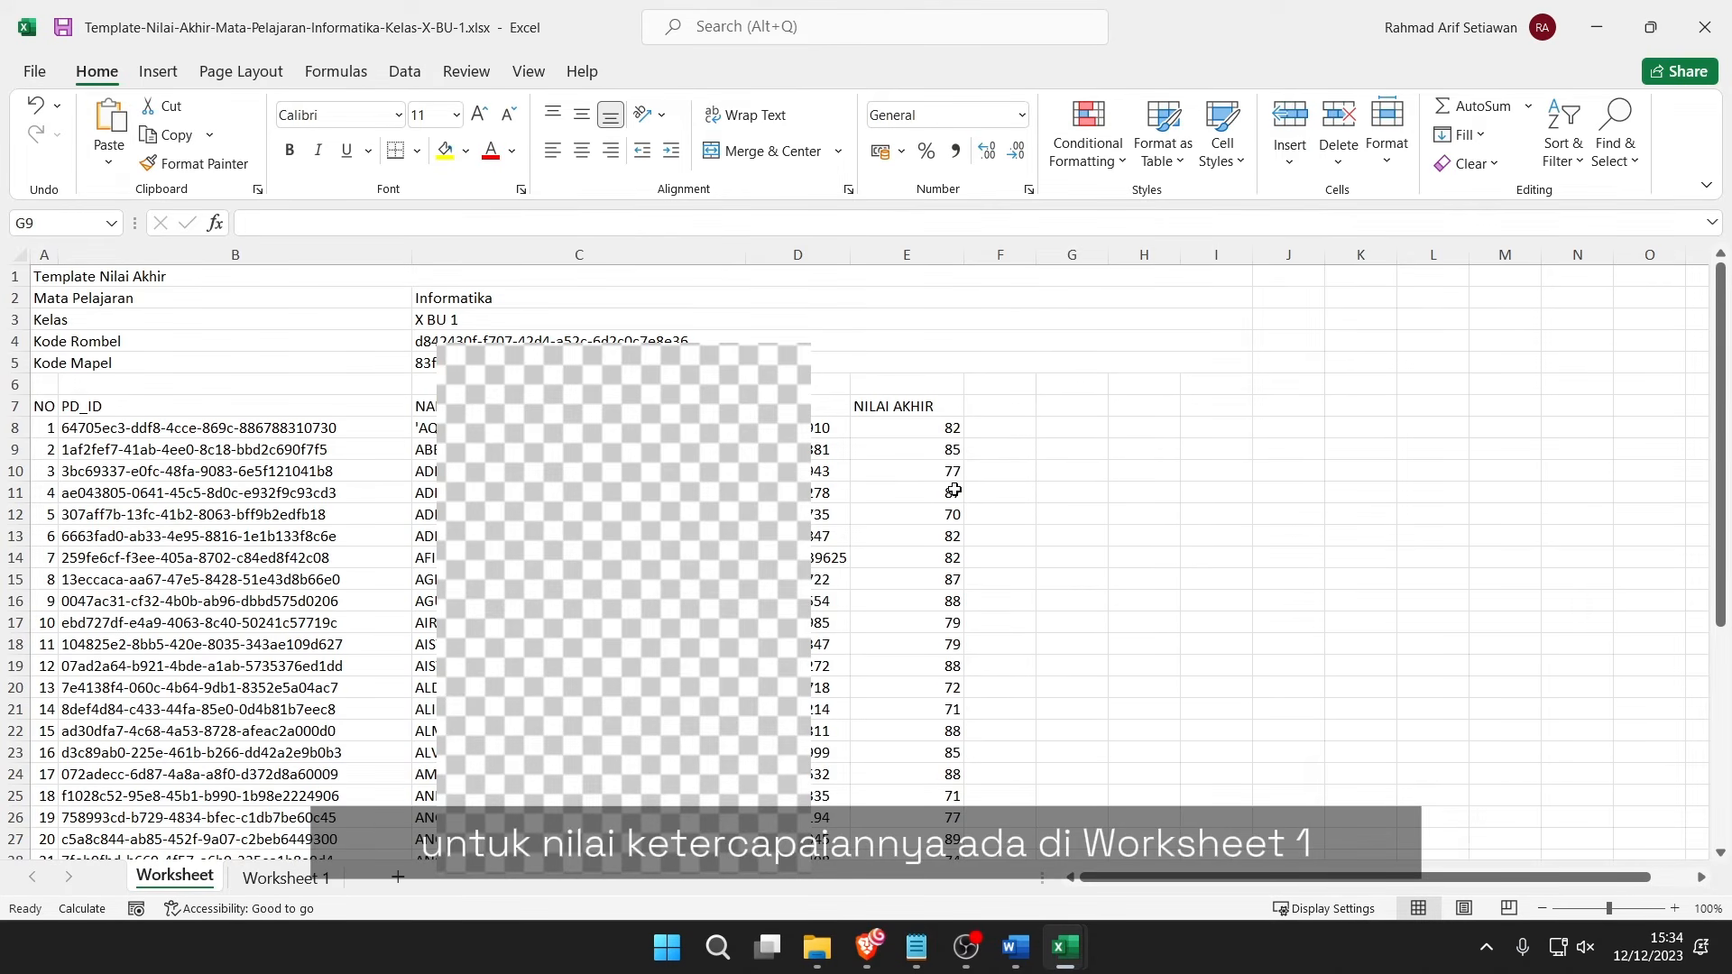
Switch to Worksheet 1 and review the TERPILIH marks beside the competency descriptions.
left_click(308, 878)
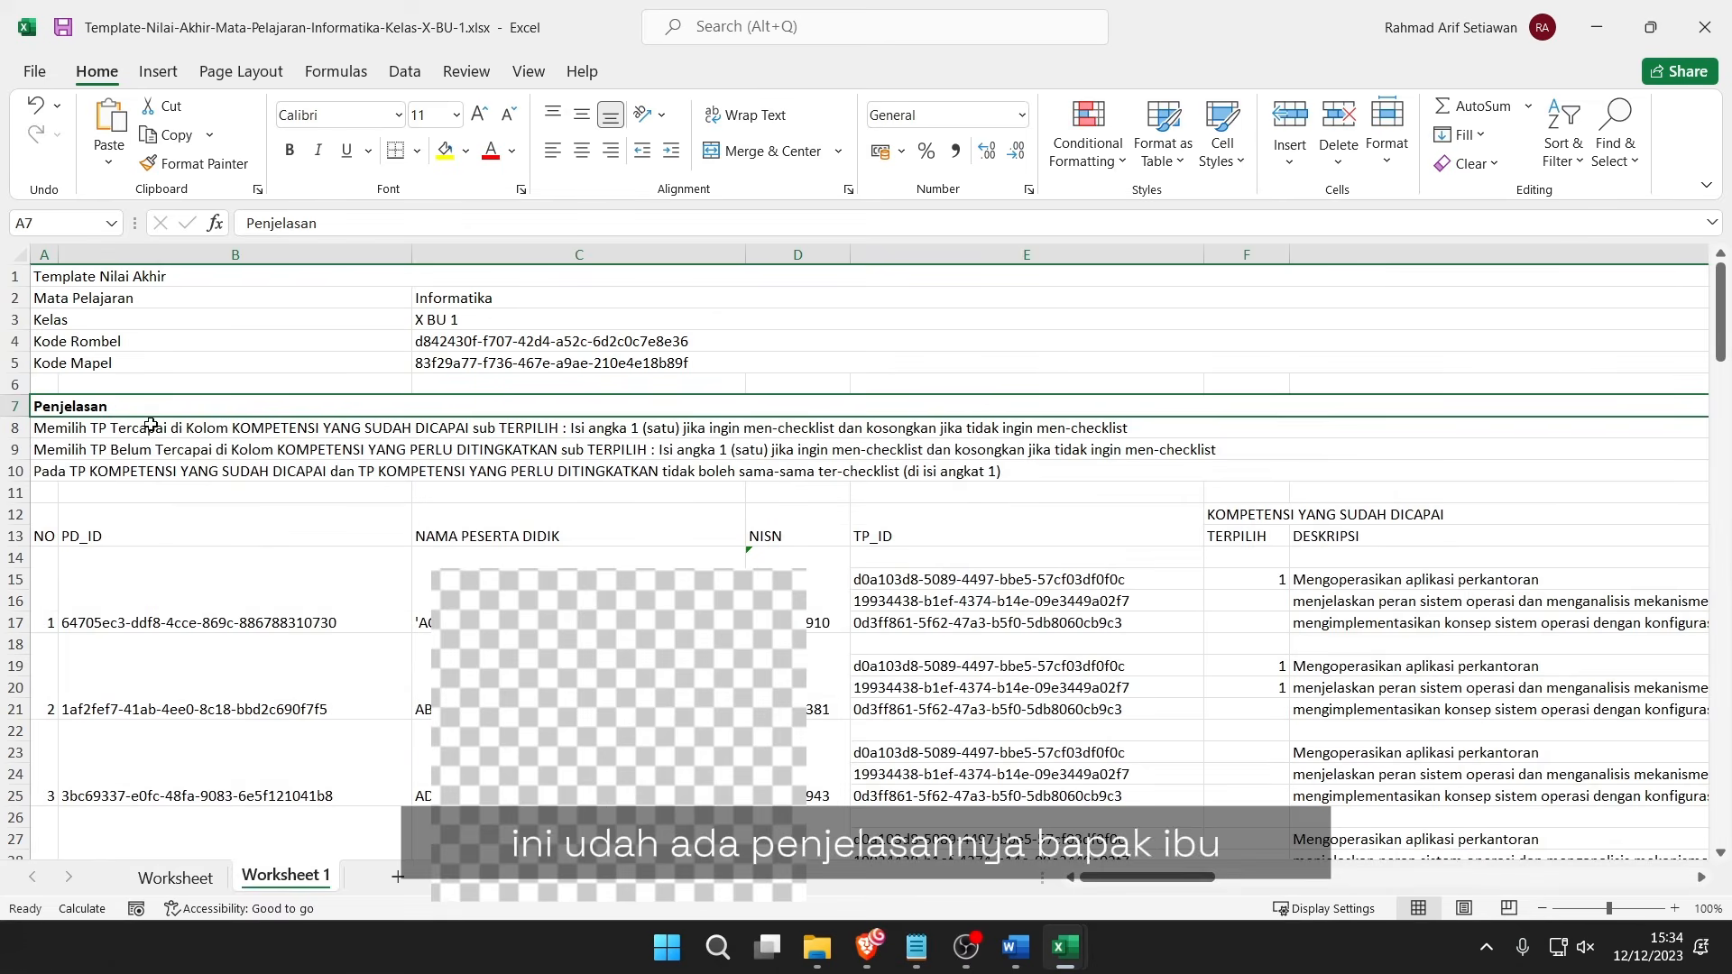
left_click_drag(173, 433, 190, 470)
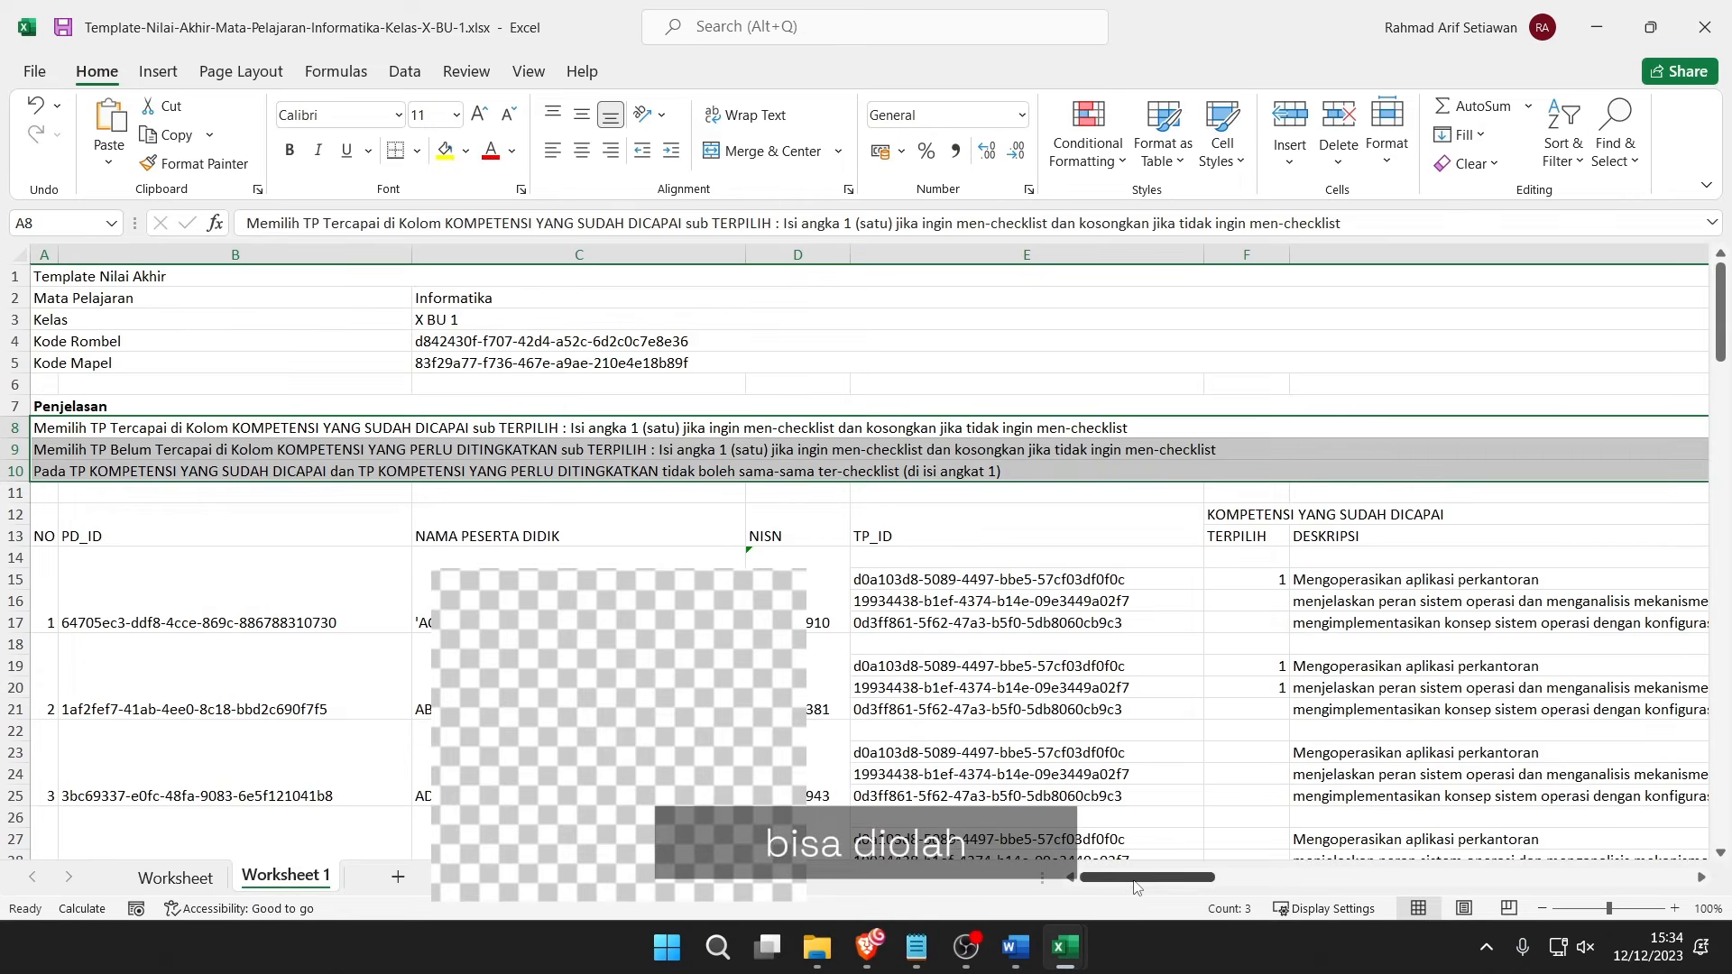
left_click_drag(1139, 883, 1473, 852)
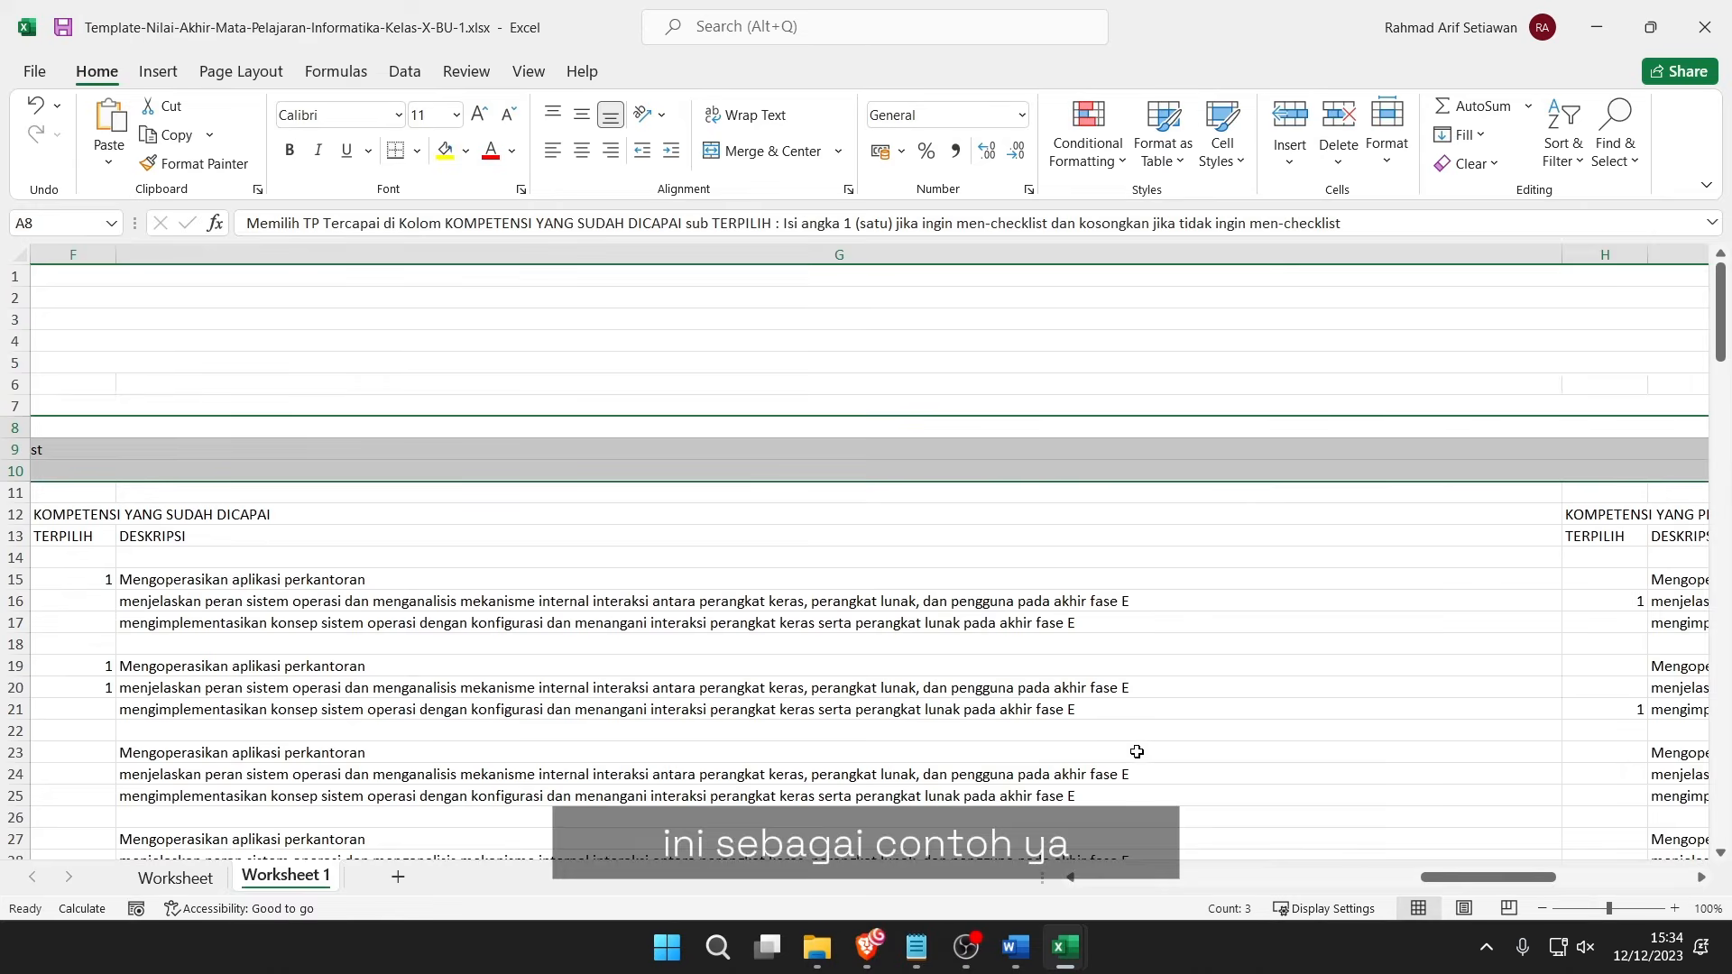
left_click(96, 516)
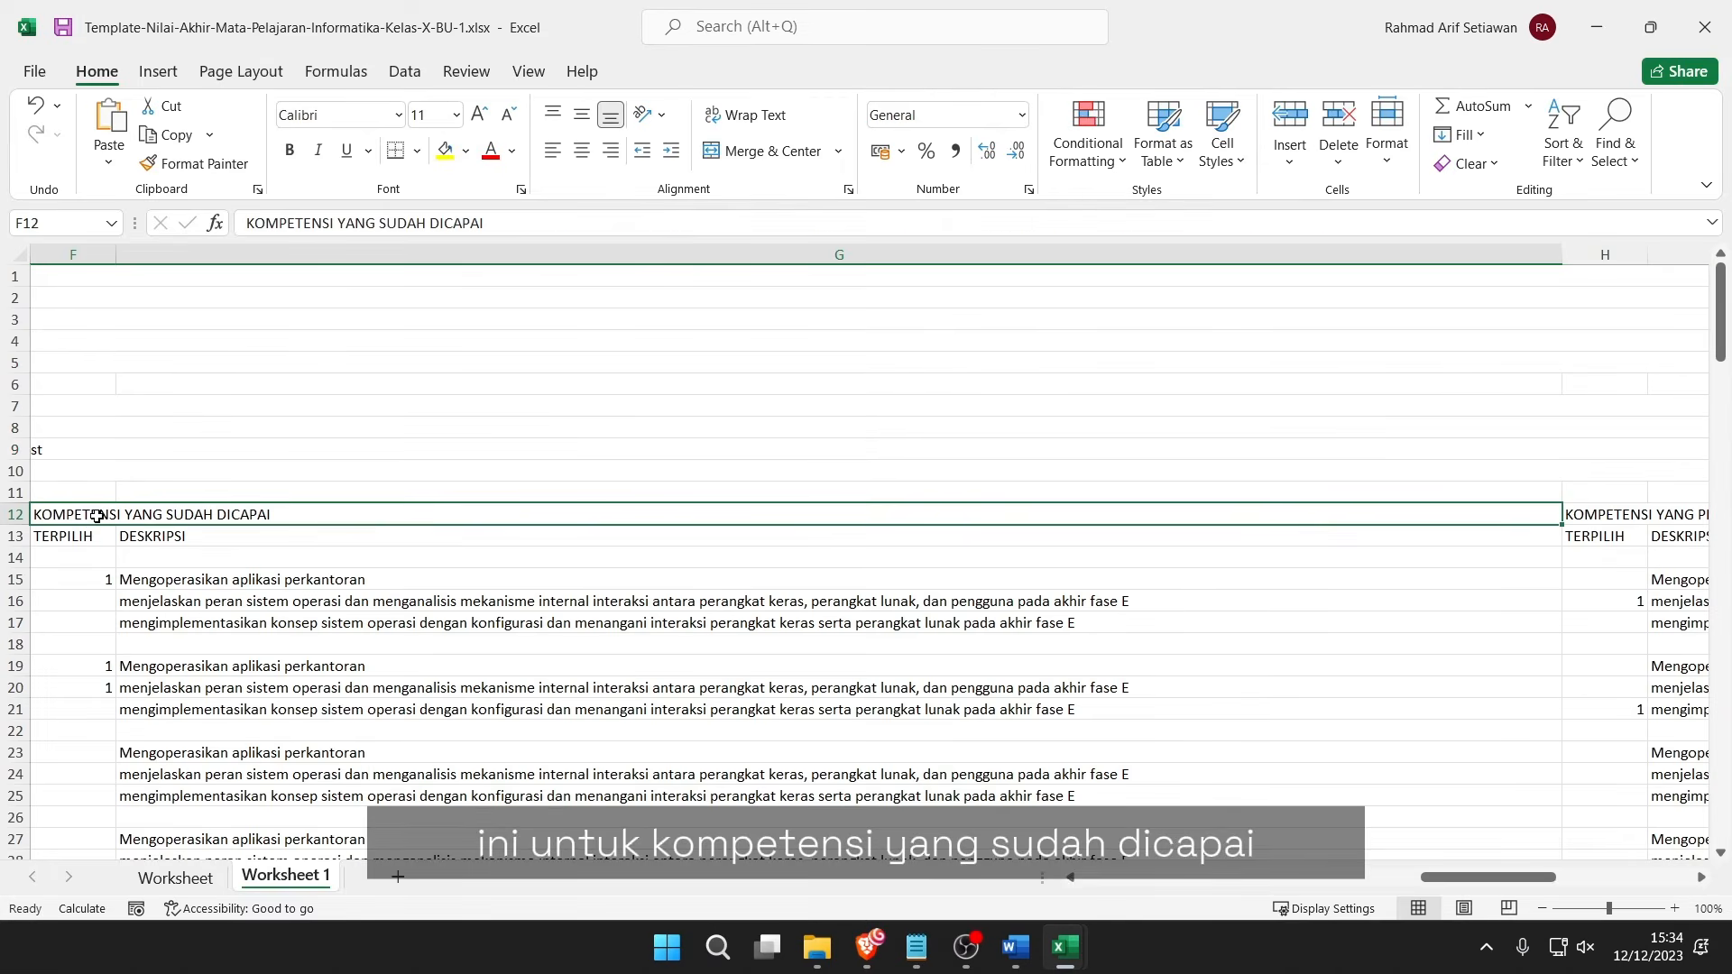
left_click(93, 585)
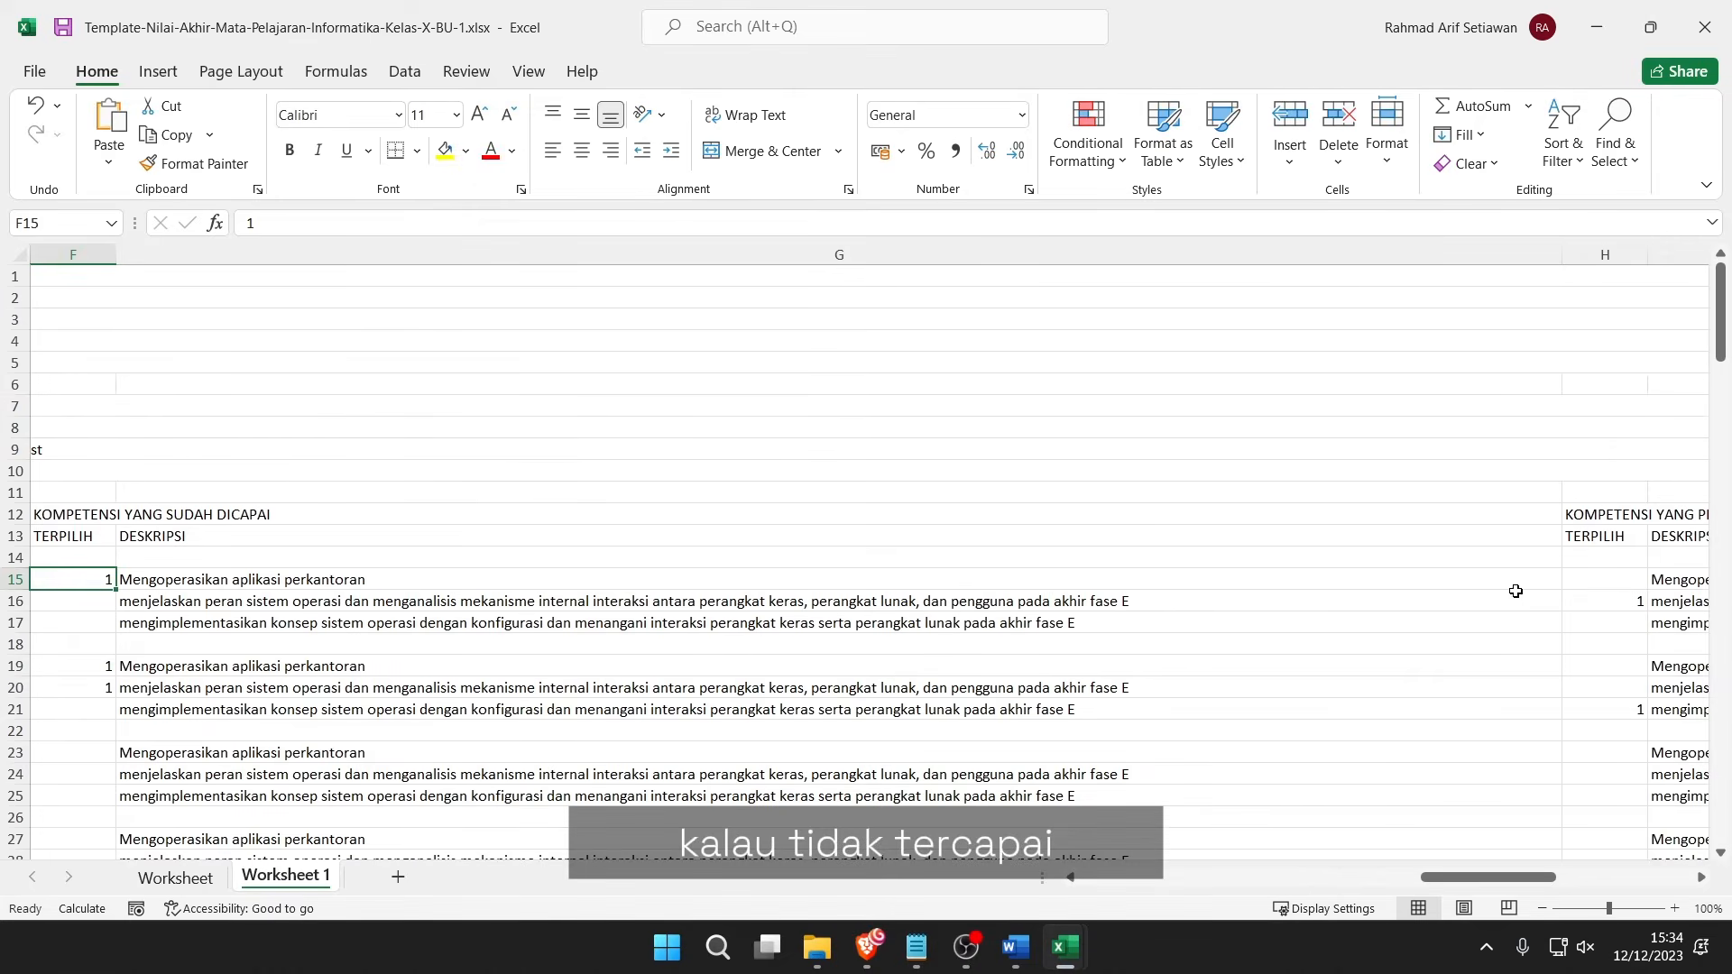
left_click(1637, 519)
left_click(1634, 600)
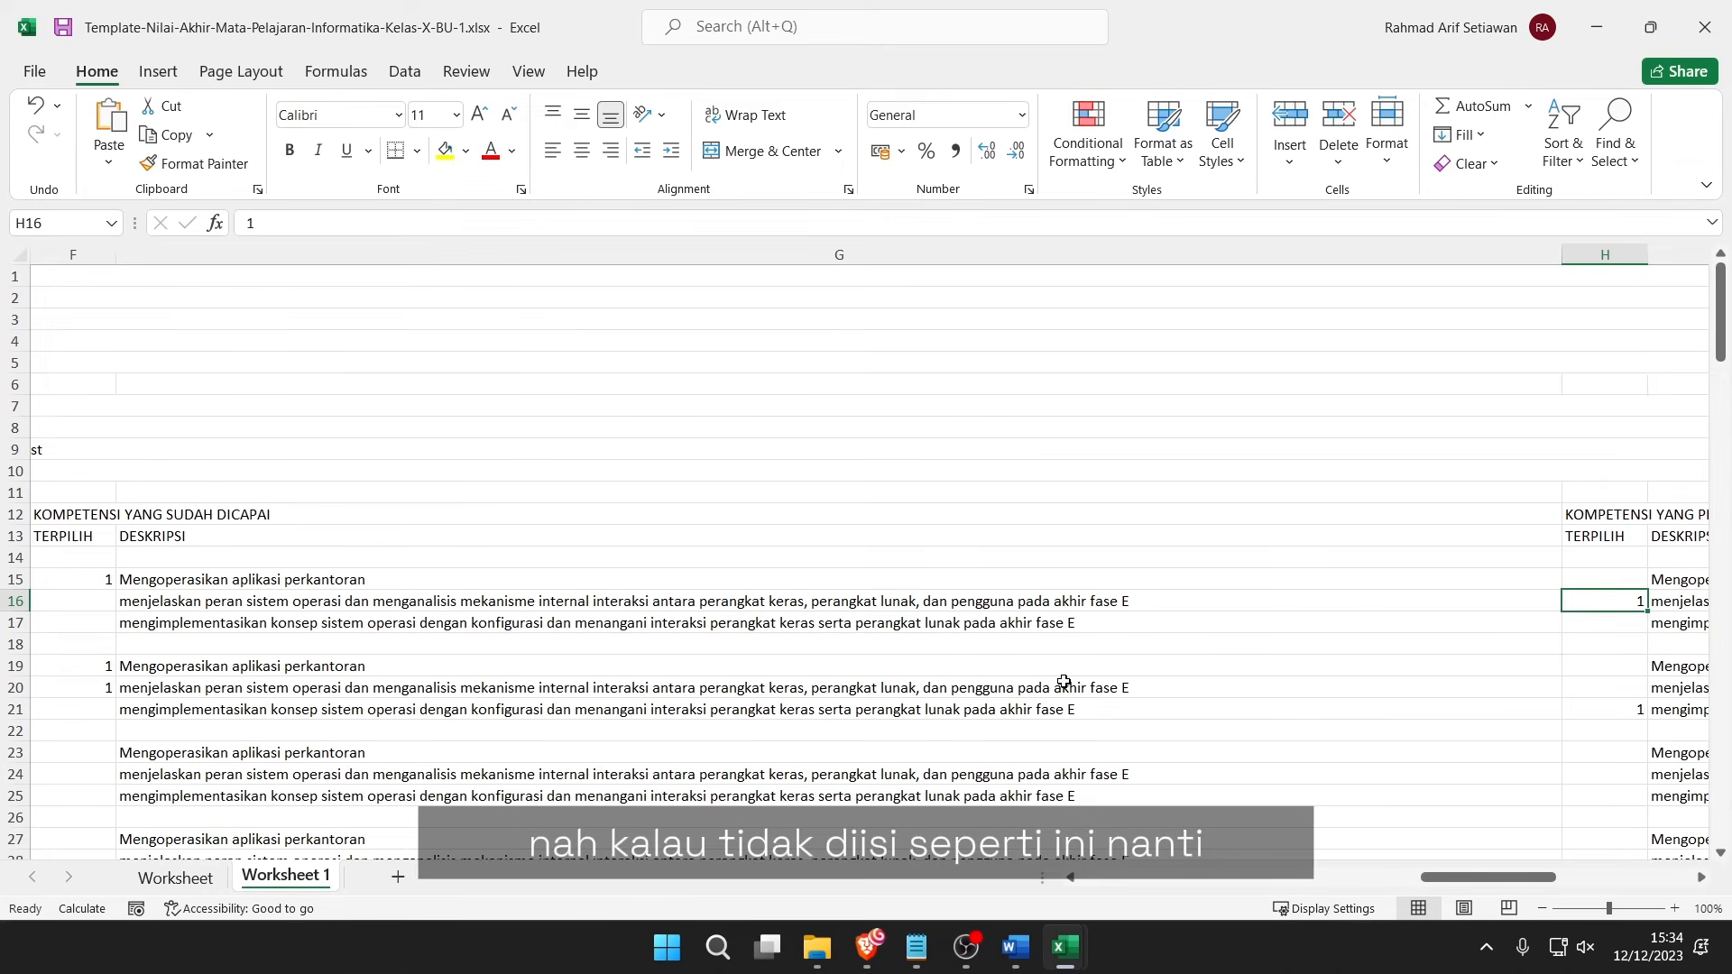
left_click(88, 762)
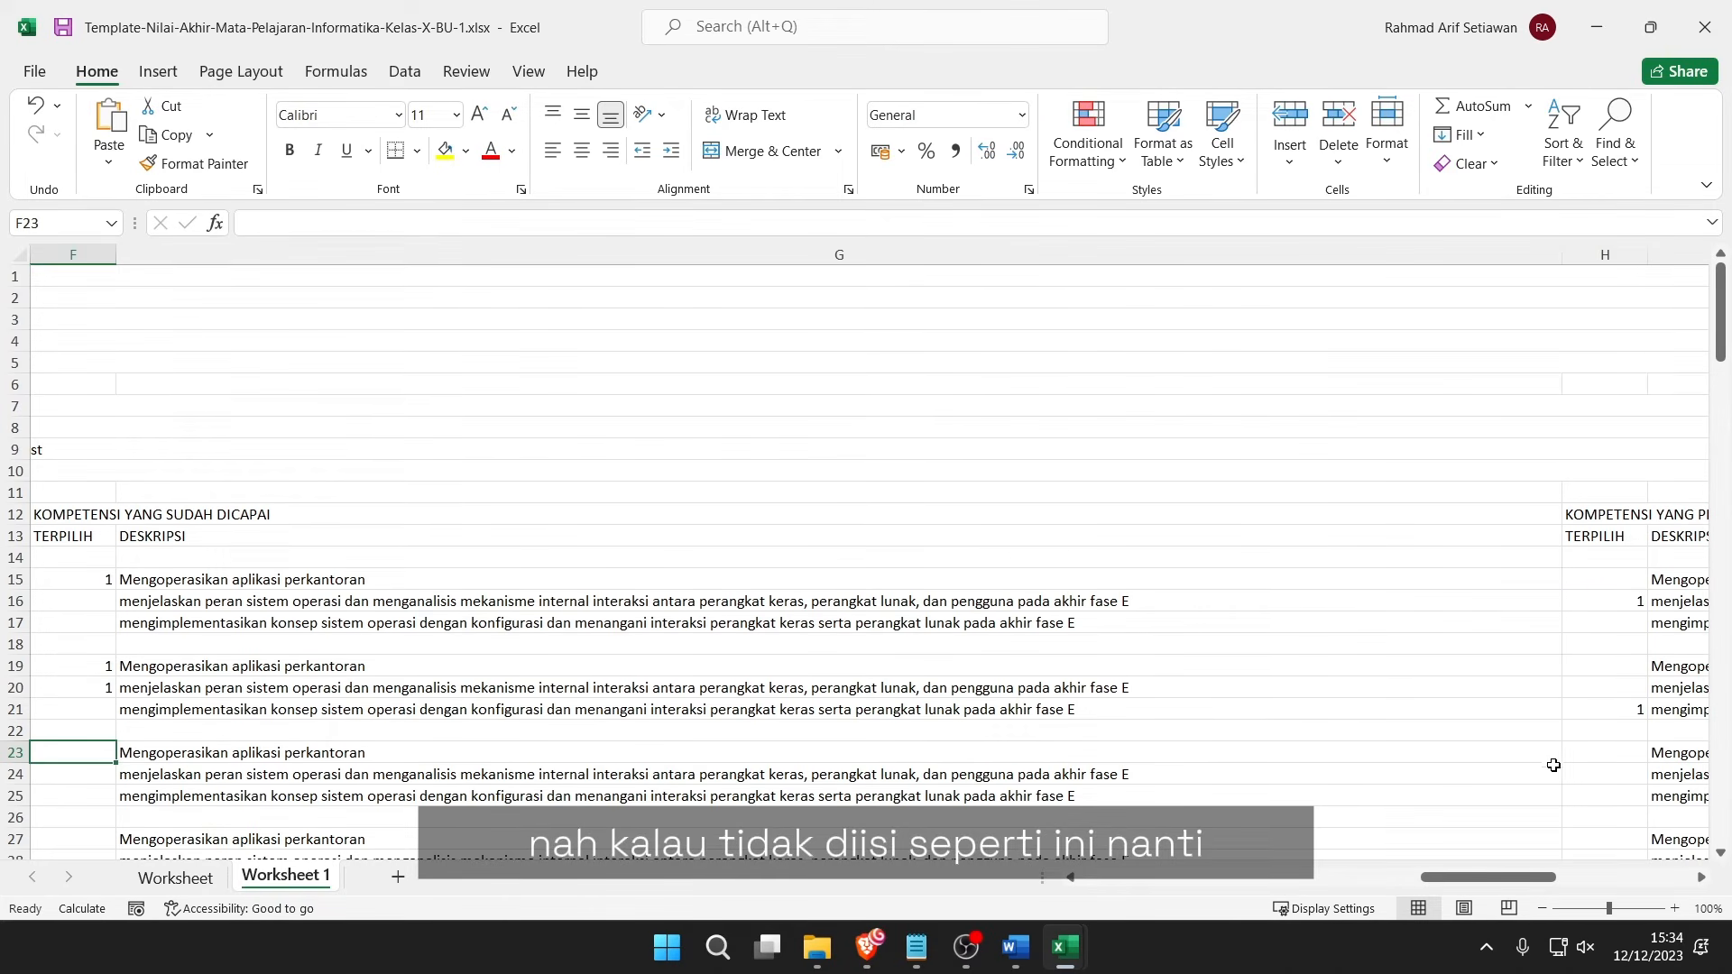
left_click(1629, 757)
Enter 1 under TERPILIH in cells F24 and F25.
left_click(102, 776)
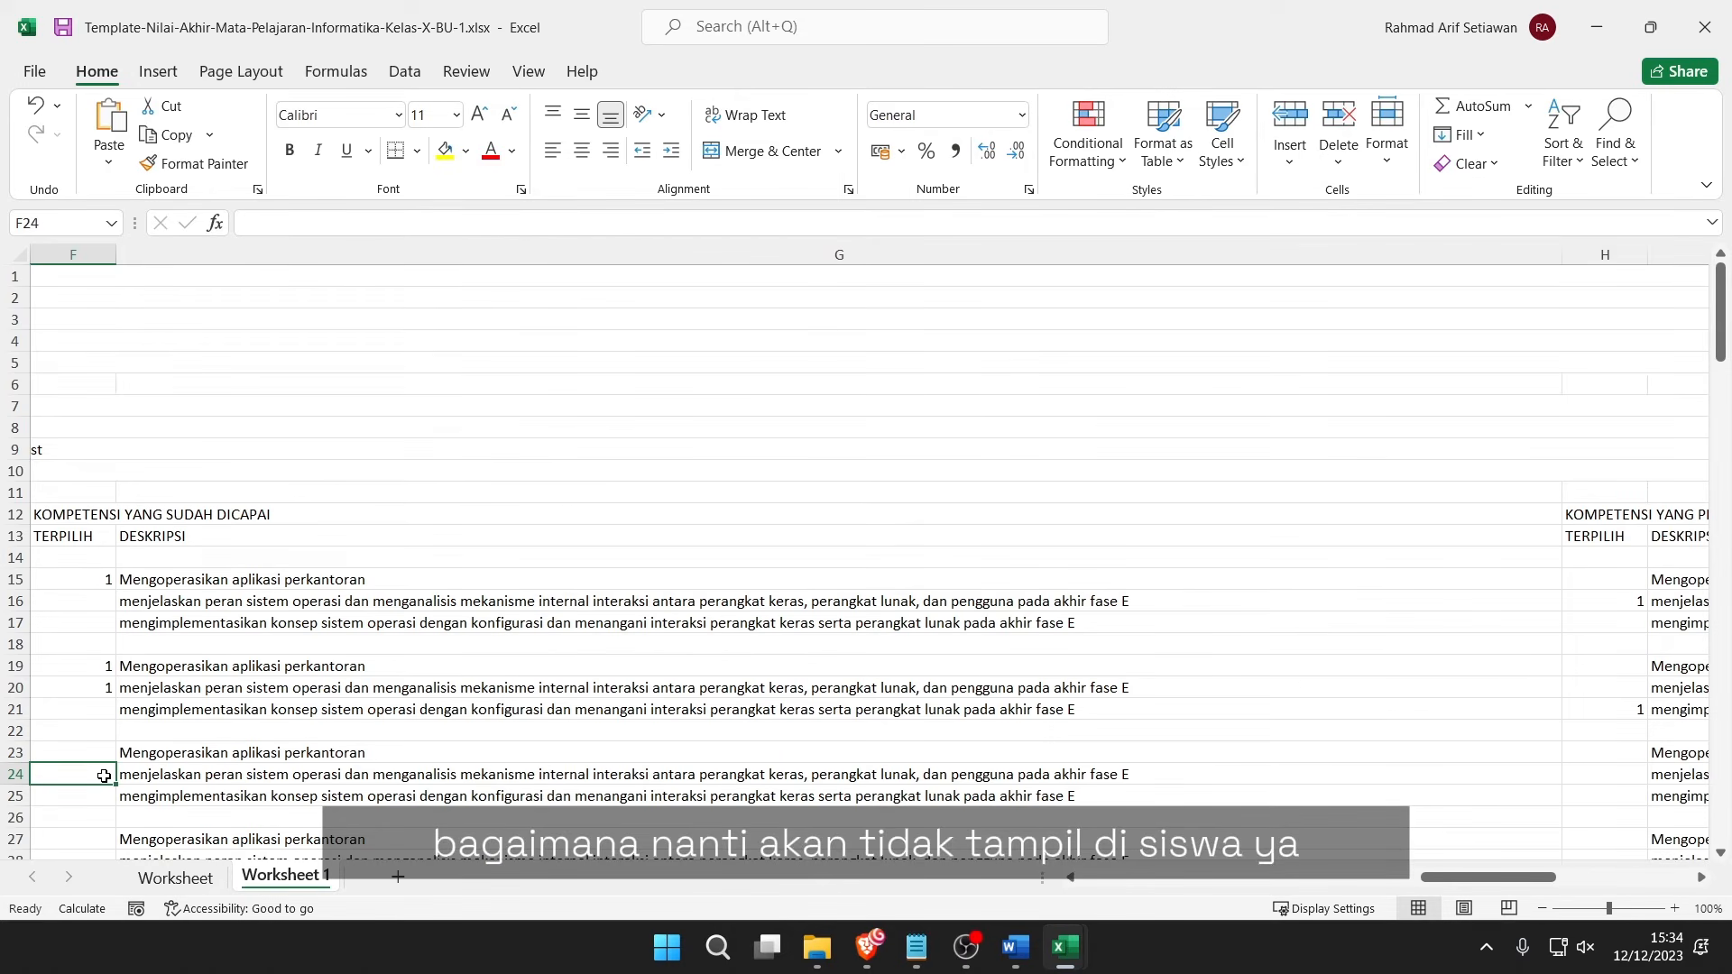
type("1")
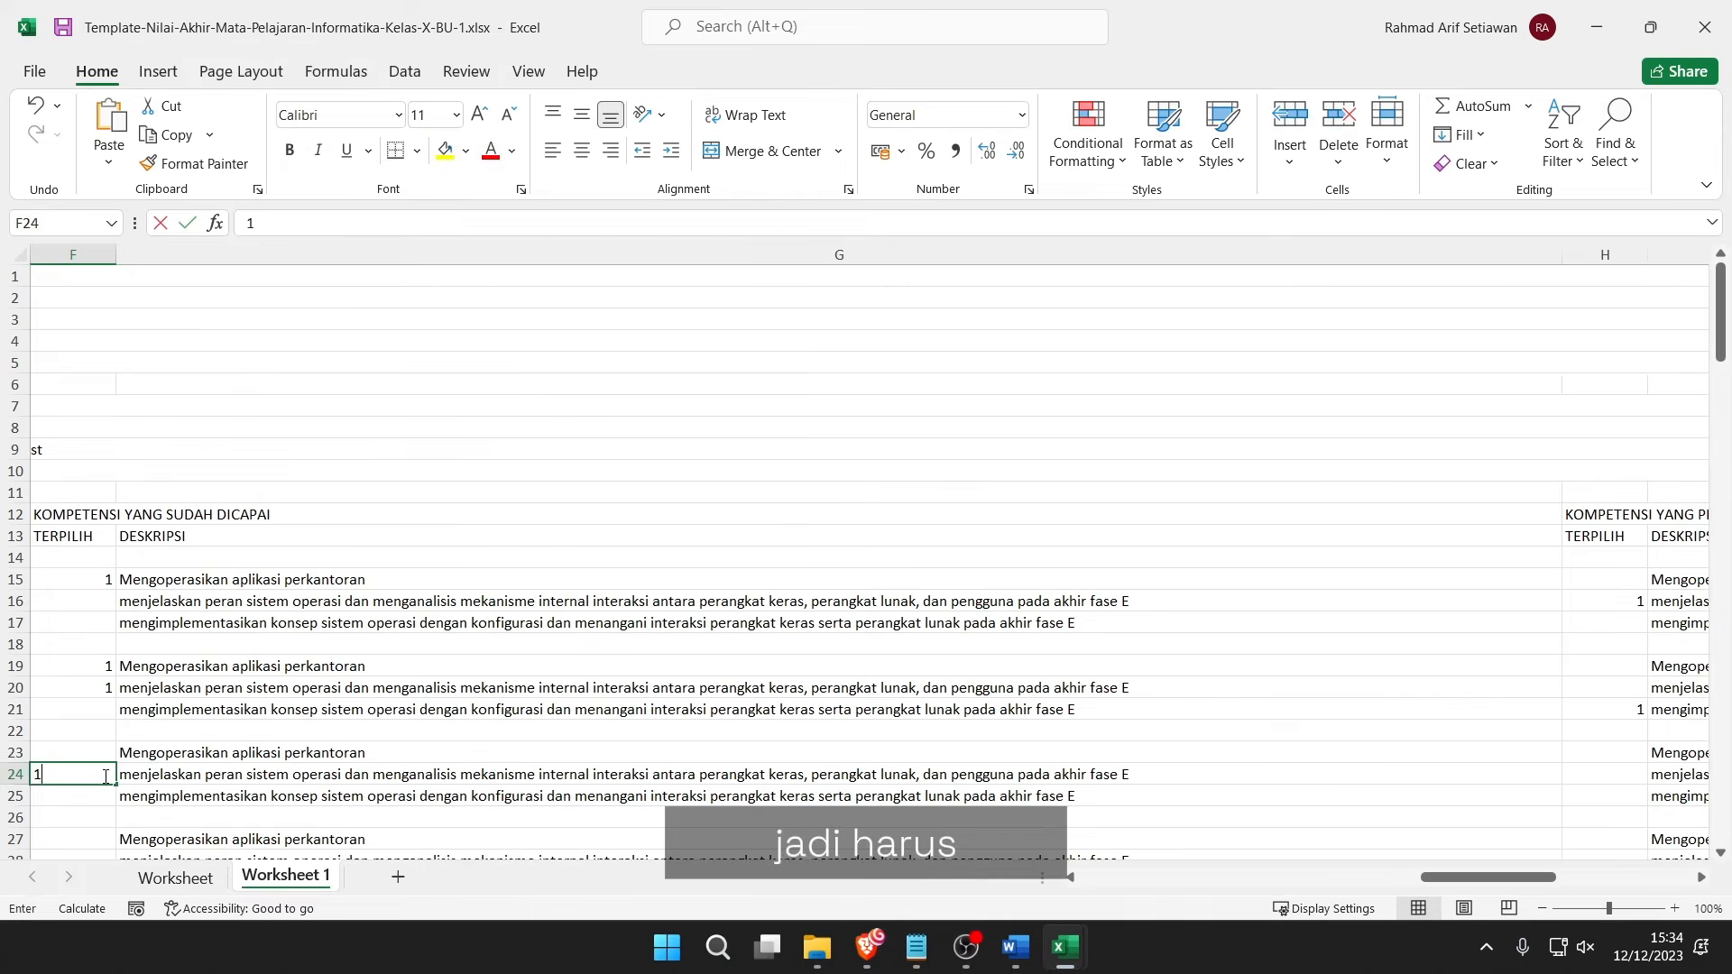
key("Return")
type("1")
left_click(102, 758)
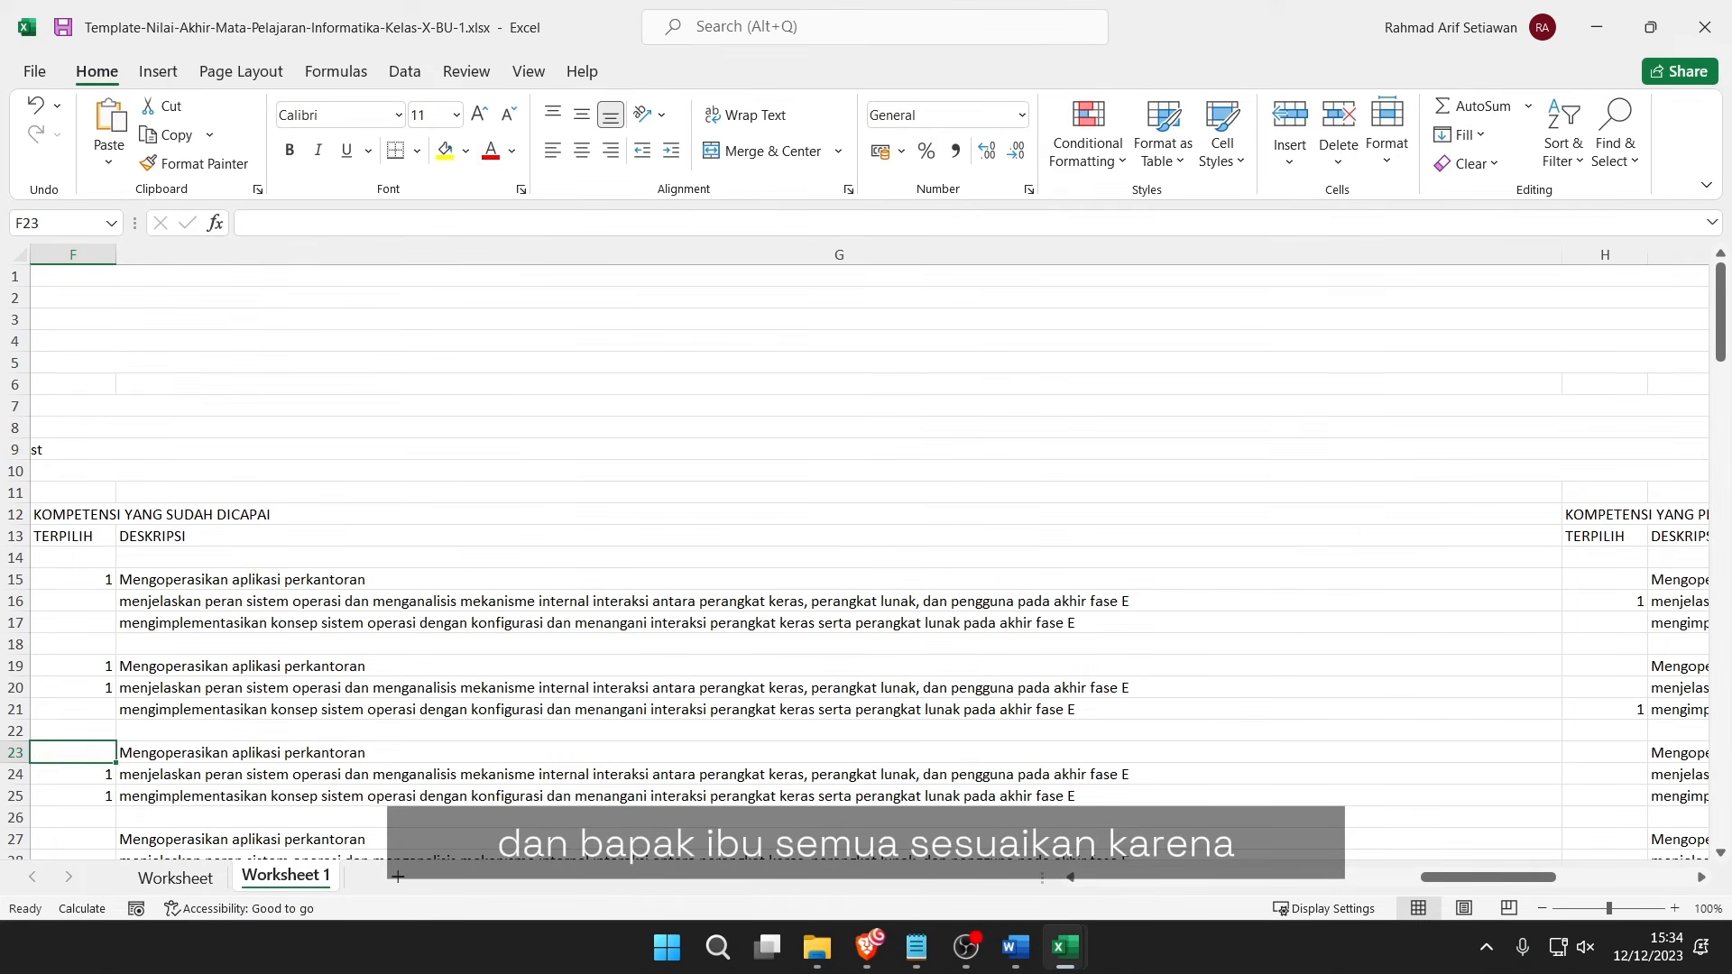
key("alt+Tab")
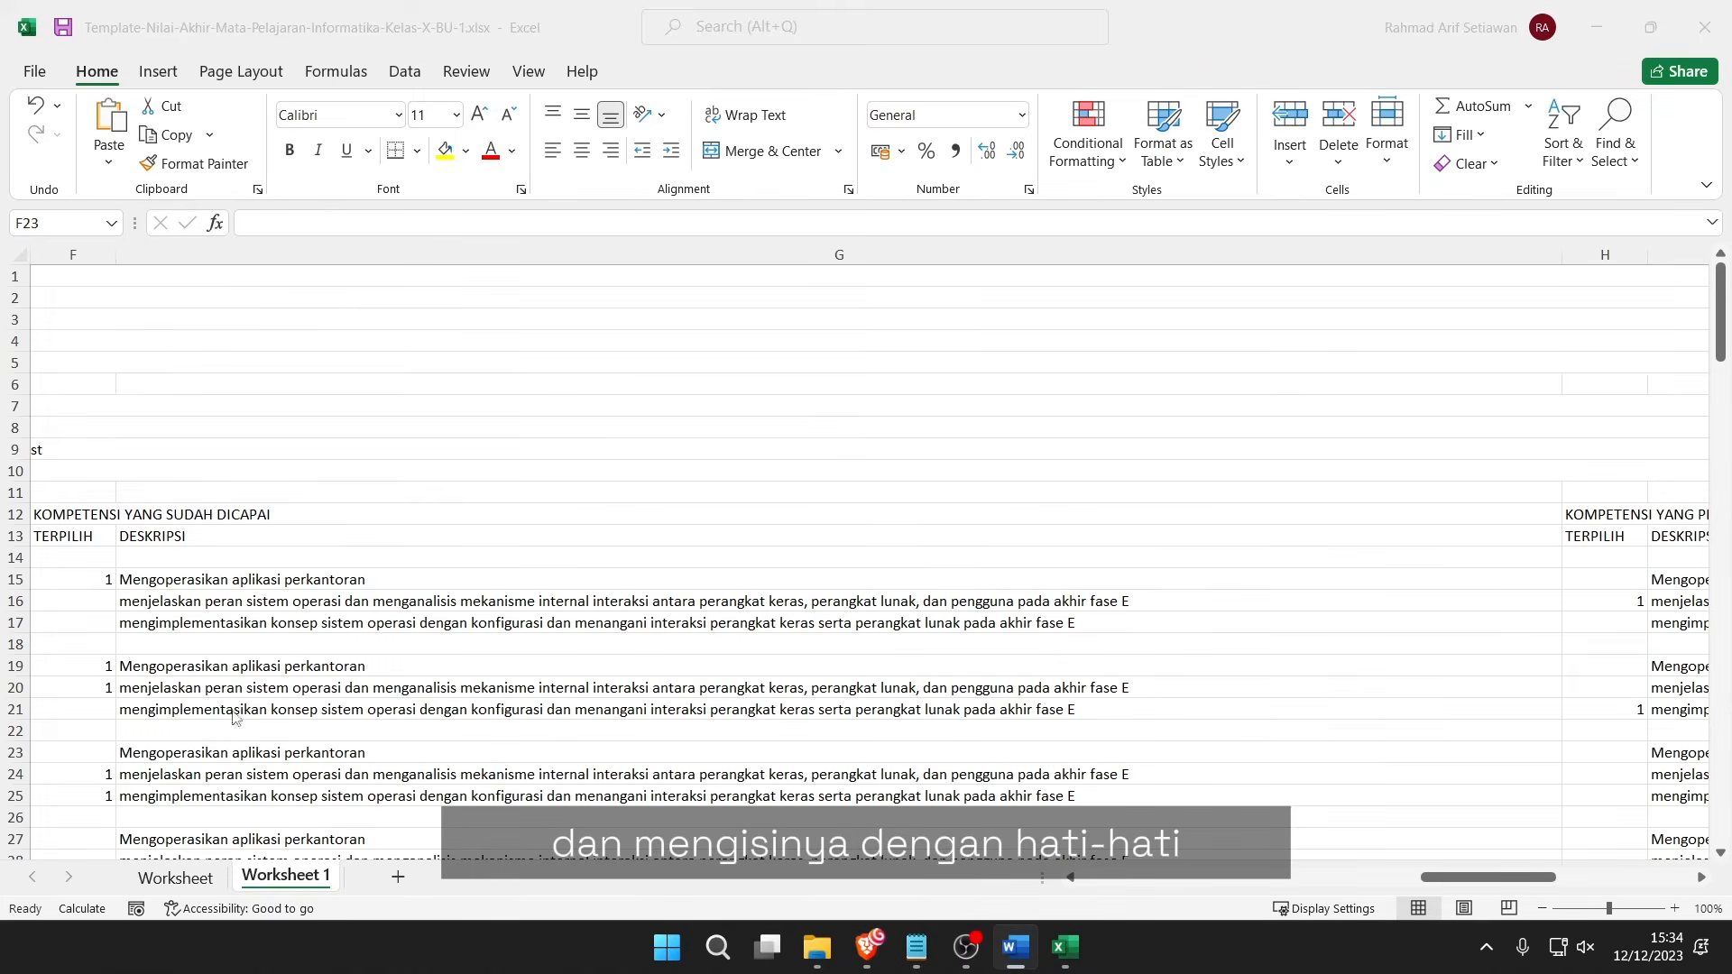
left_click(255, 672)
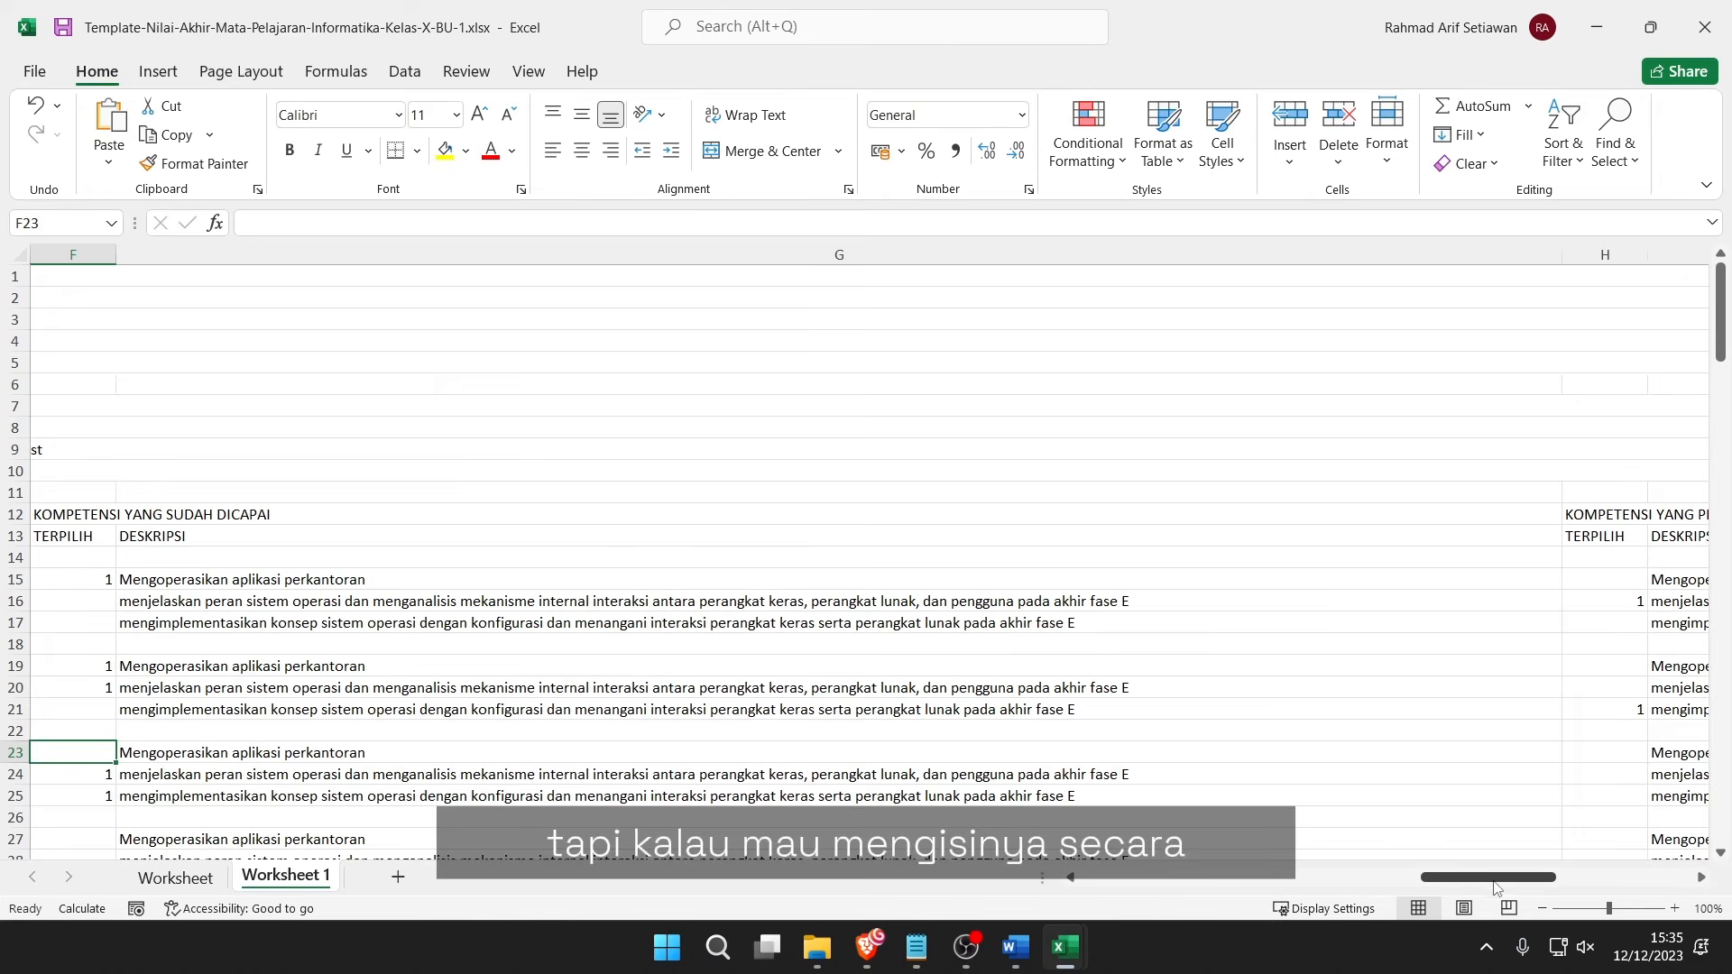
Enter 1 in F16 and F17, then fill the F15:F17 marks down to the bottom rows.
left_click_drag(1494, 887, 1426, 887)
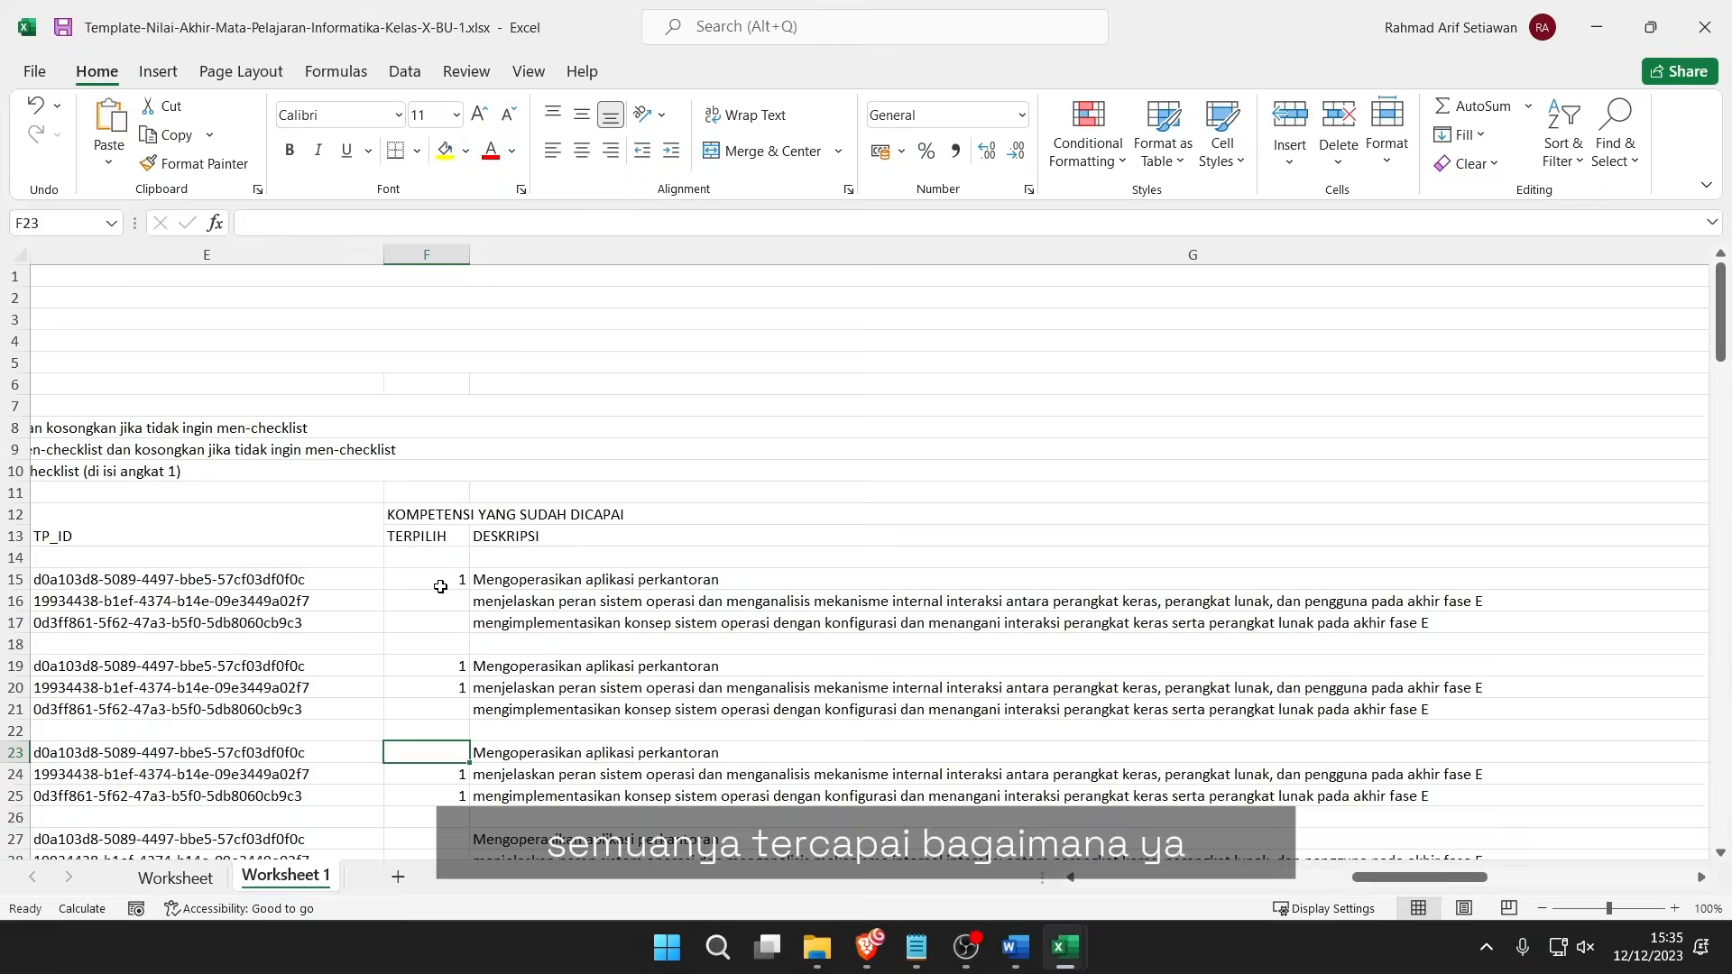
left_click(460, 603)
left_click(551, 593)
scroll(551, 593, "down", 3)
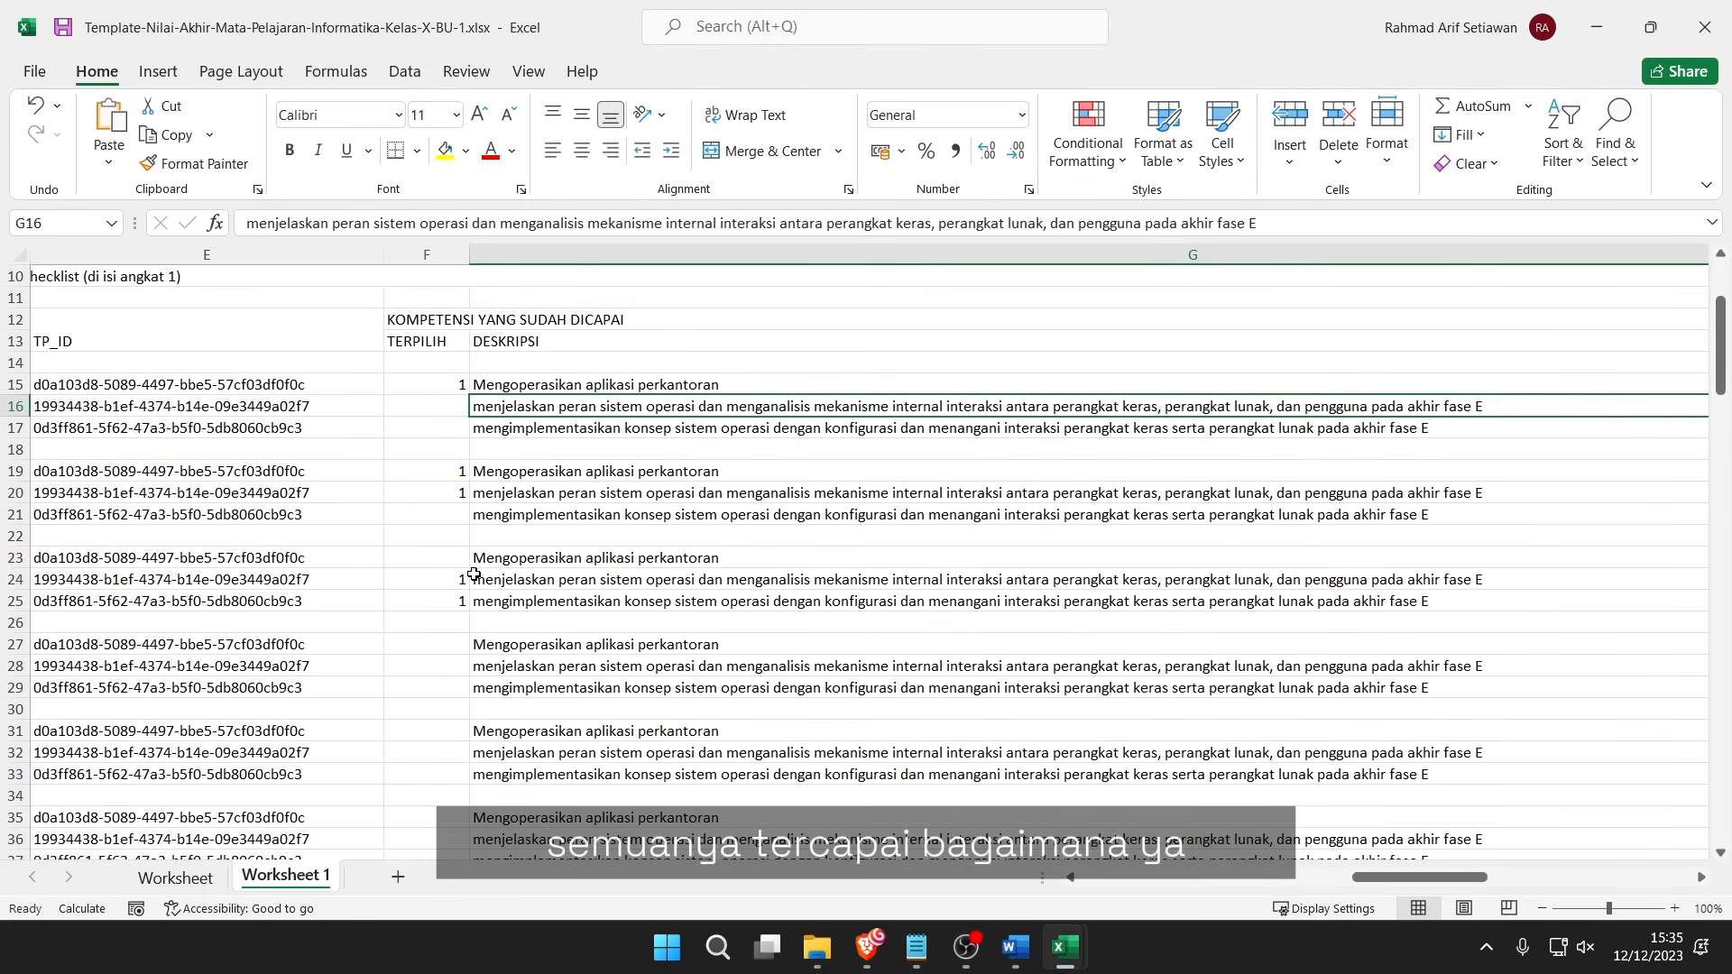
left_click(540, 431)
left_click(445, 402)
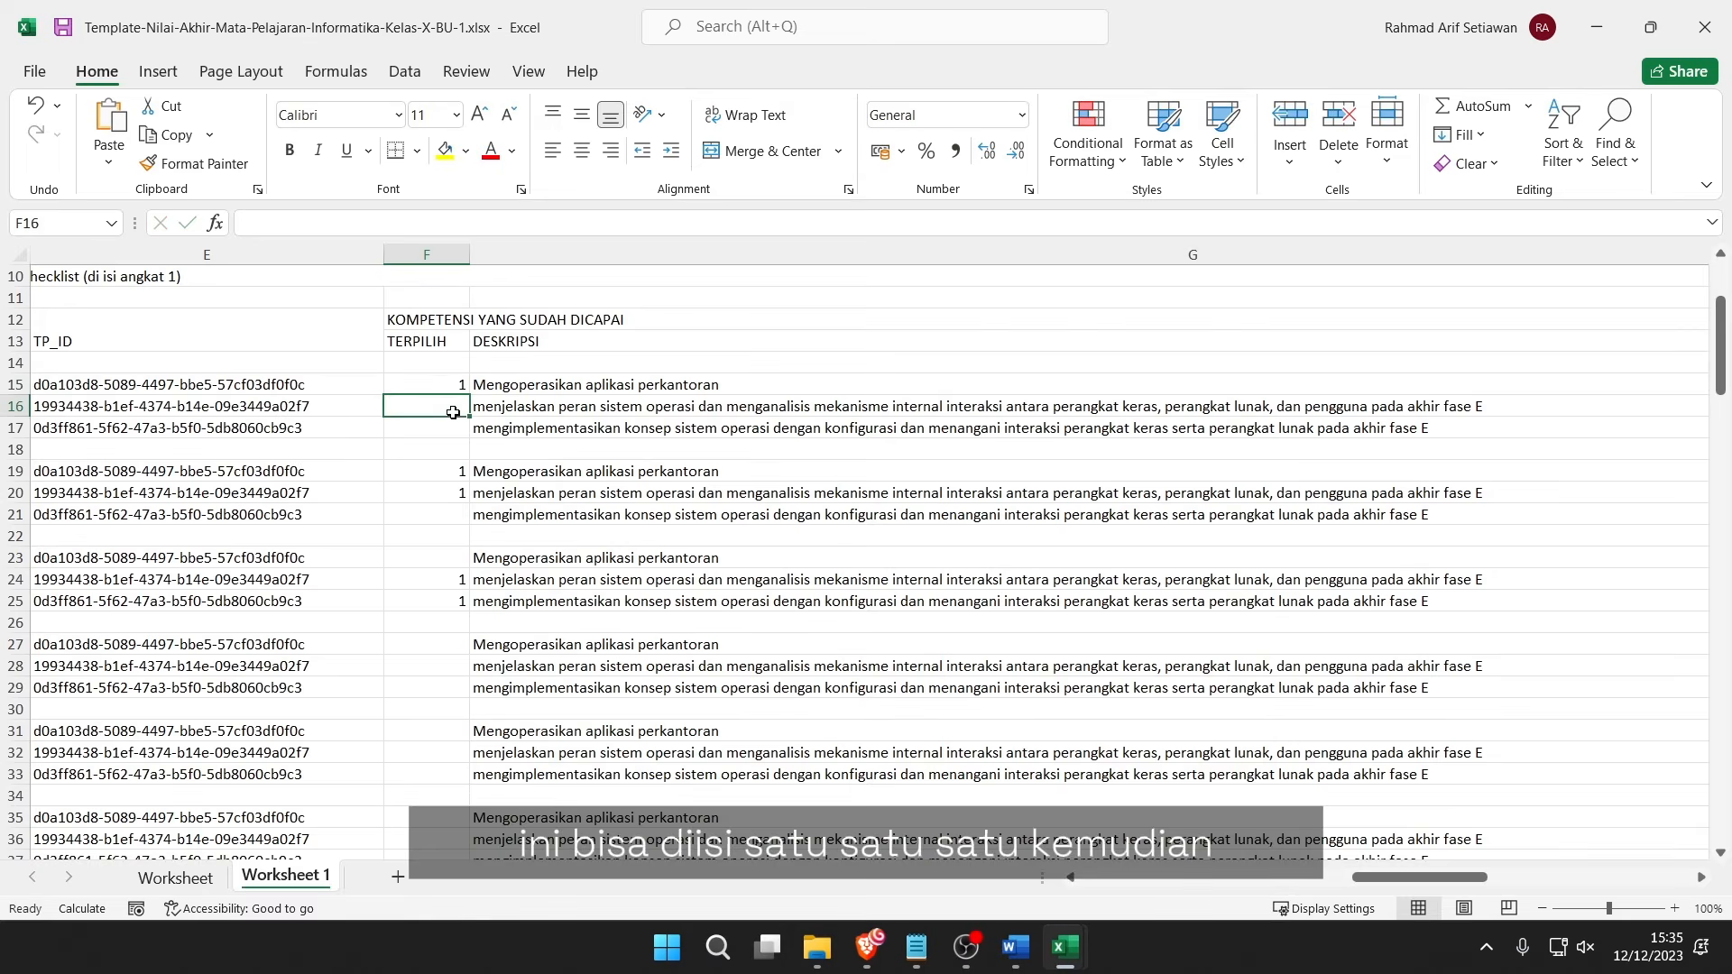
type("1")
left_click(449, 439)
type("1")
key("Tab")
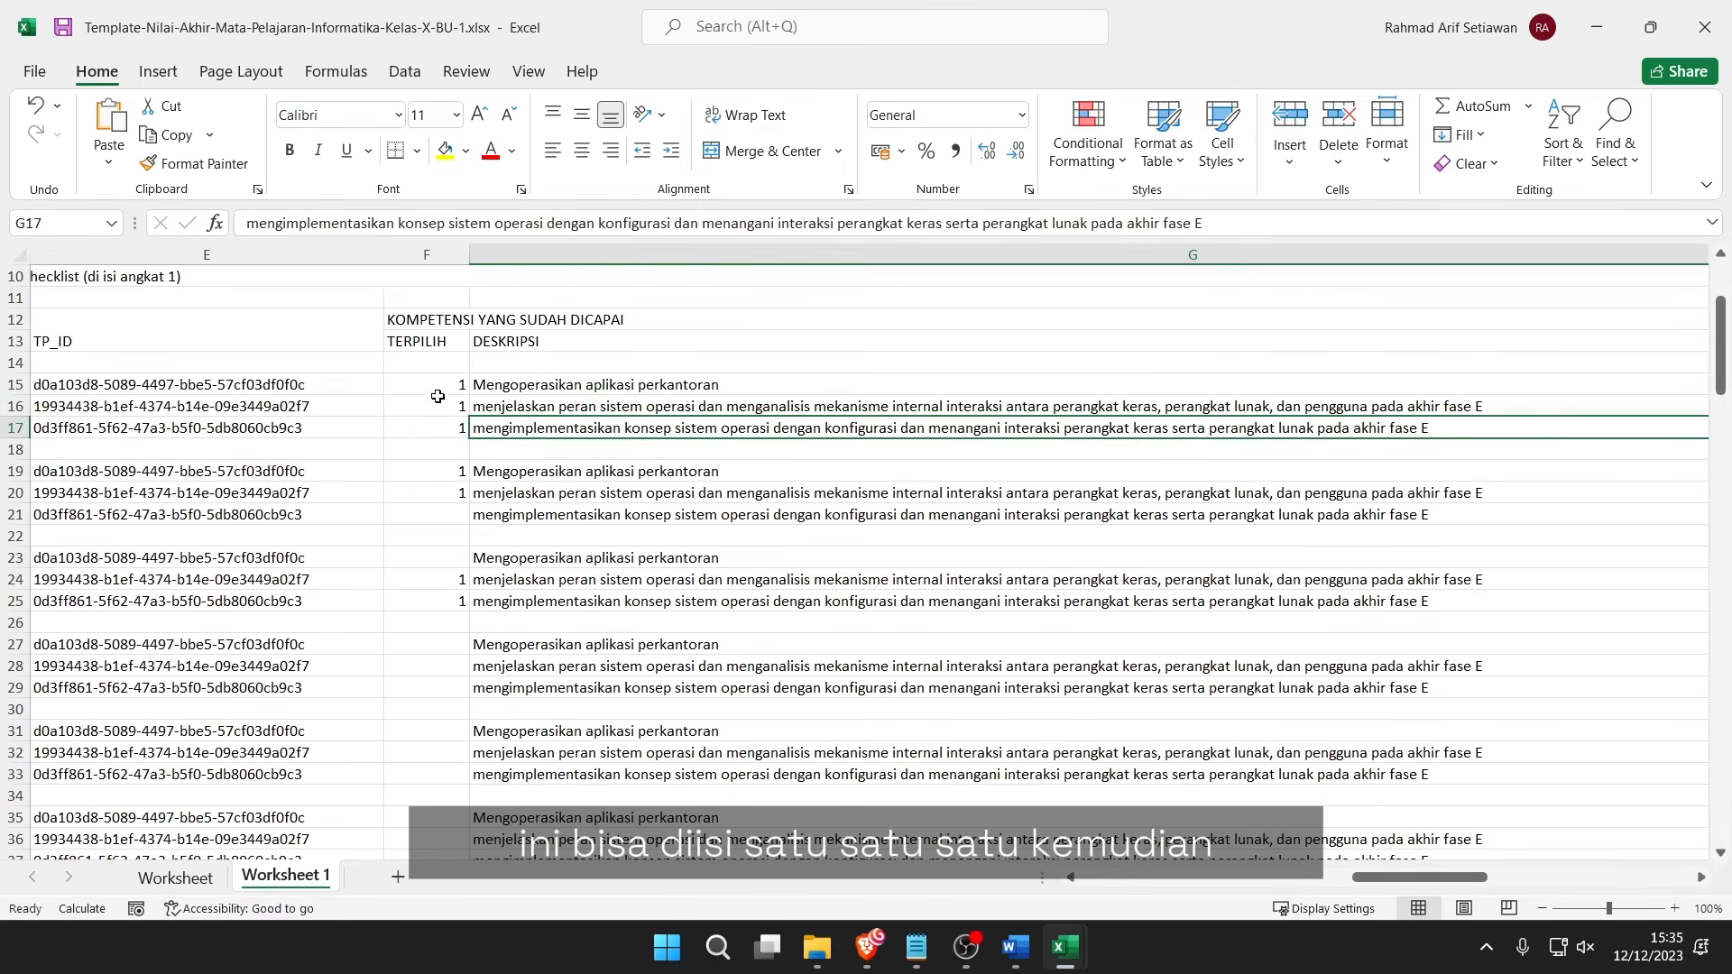
left_click_drag(459, 384, 455, 451)
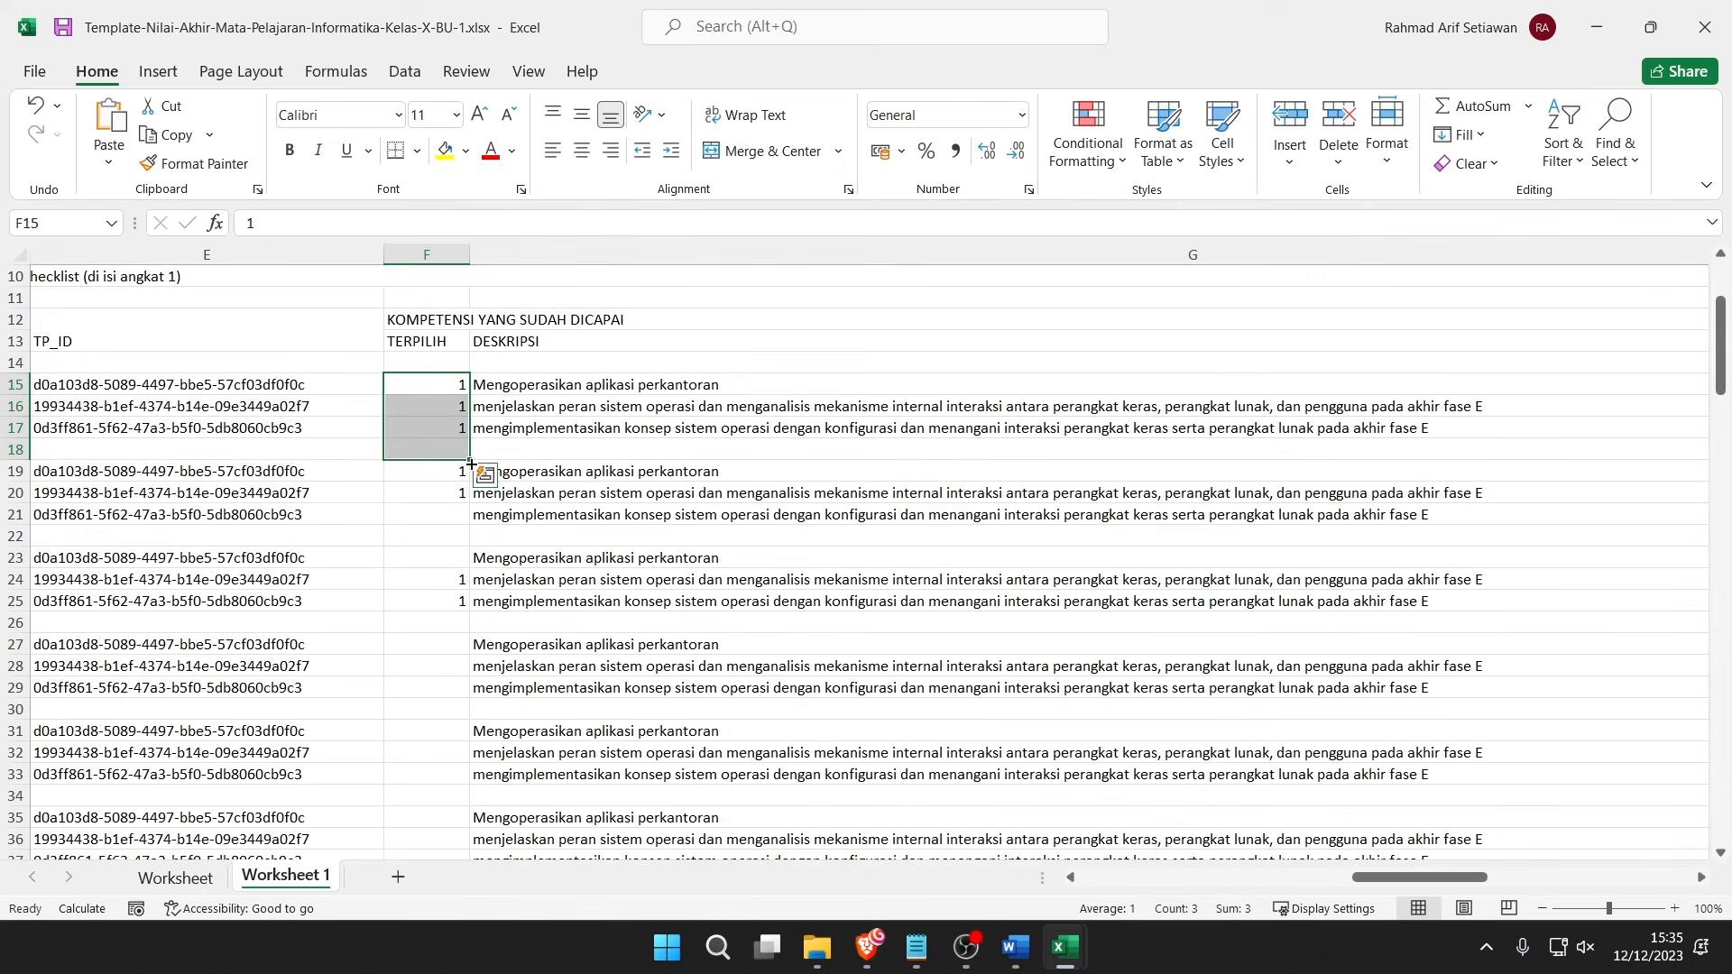
left_click_drag(471, 464, 464, 831)
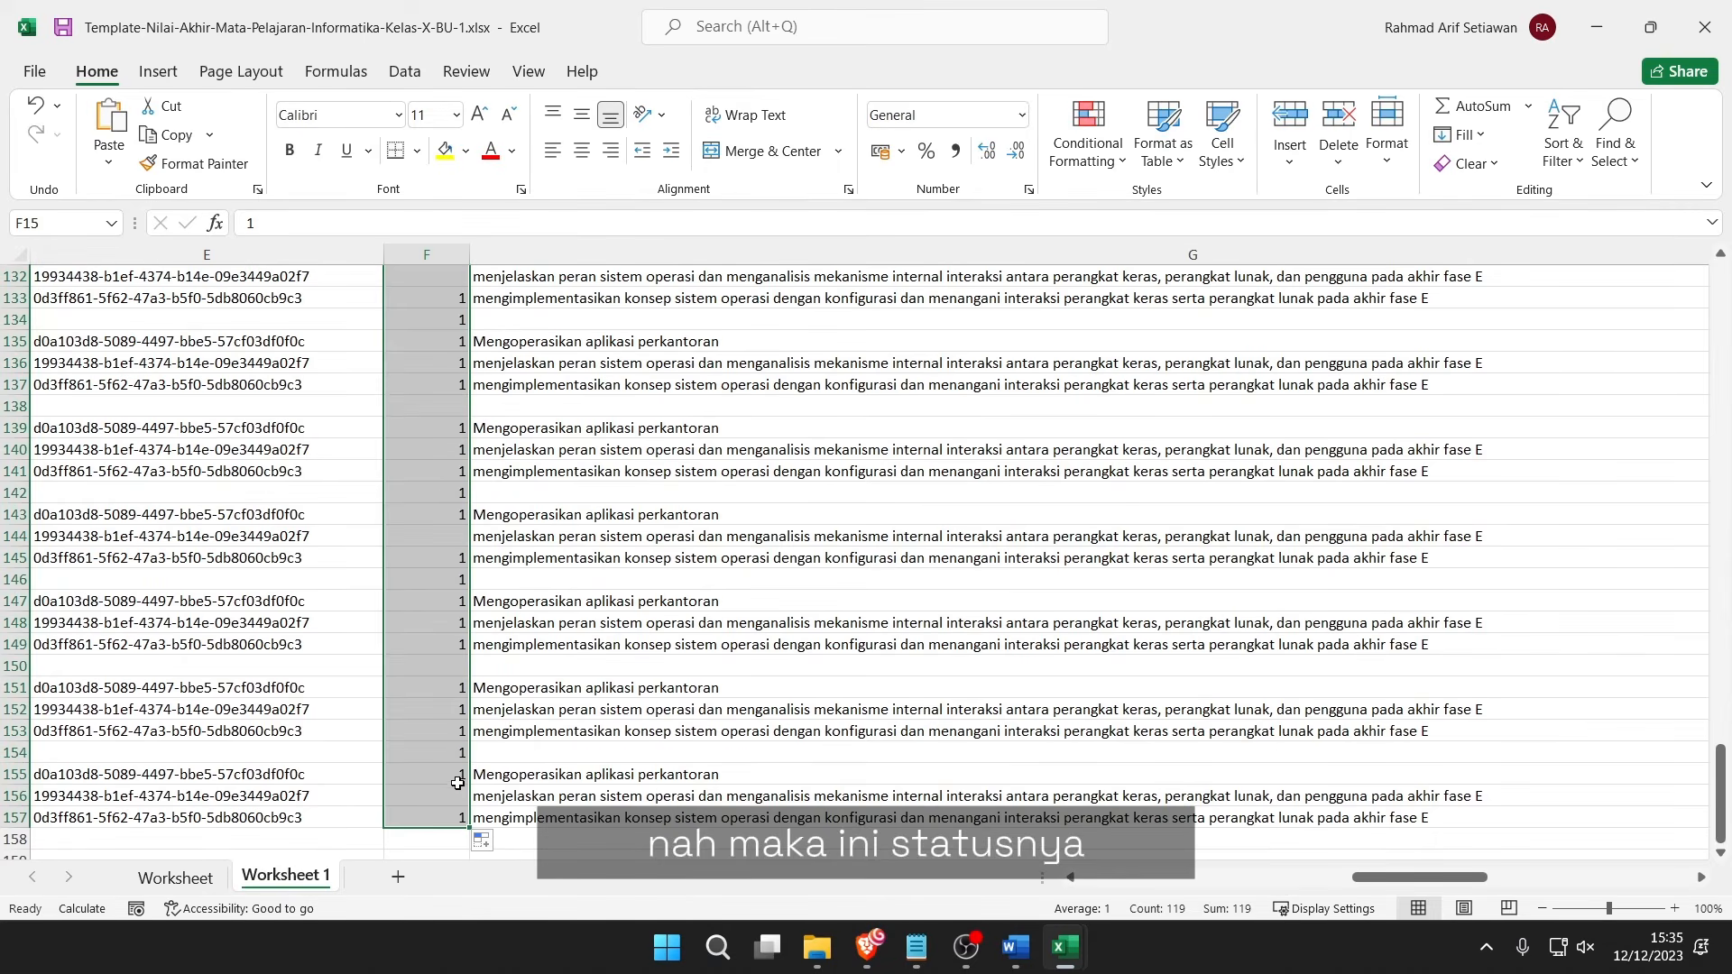
Undo the stray F156 entry and the fill, then select F15:F18 as the fill pattern.
left_click(456, 787)
type("1")
left_click(474, 607)
key("ctrl+z")
key("ctrl+z")
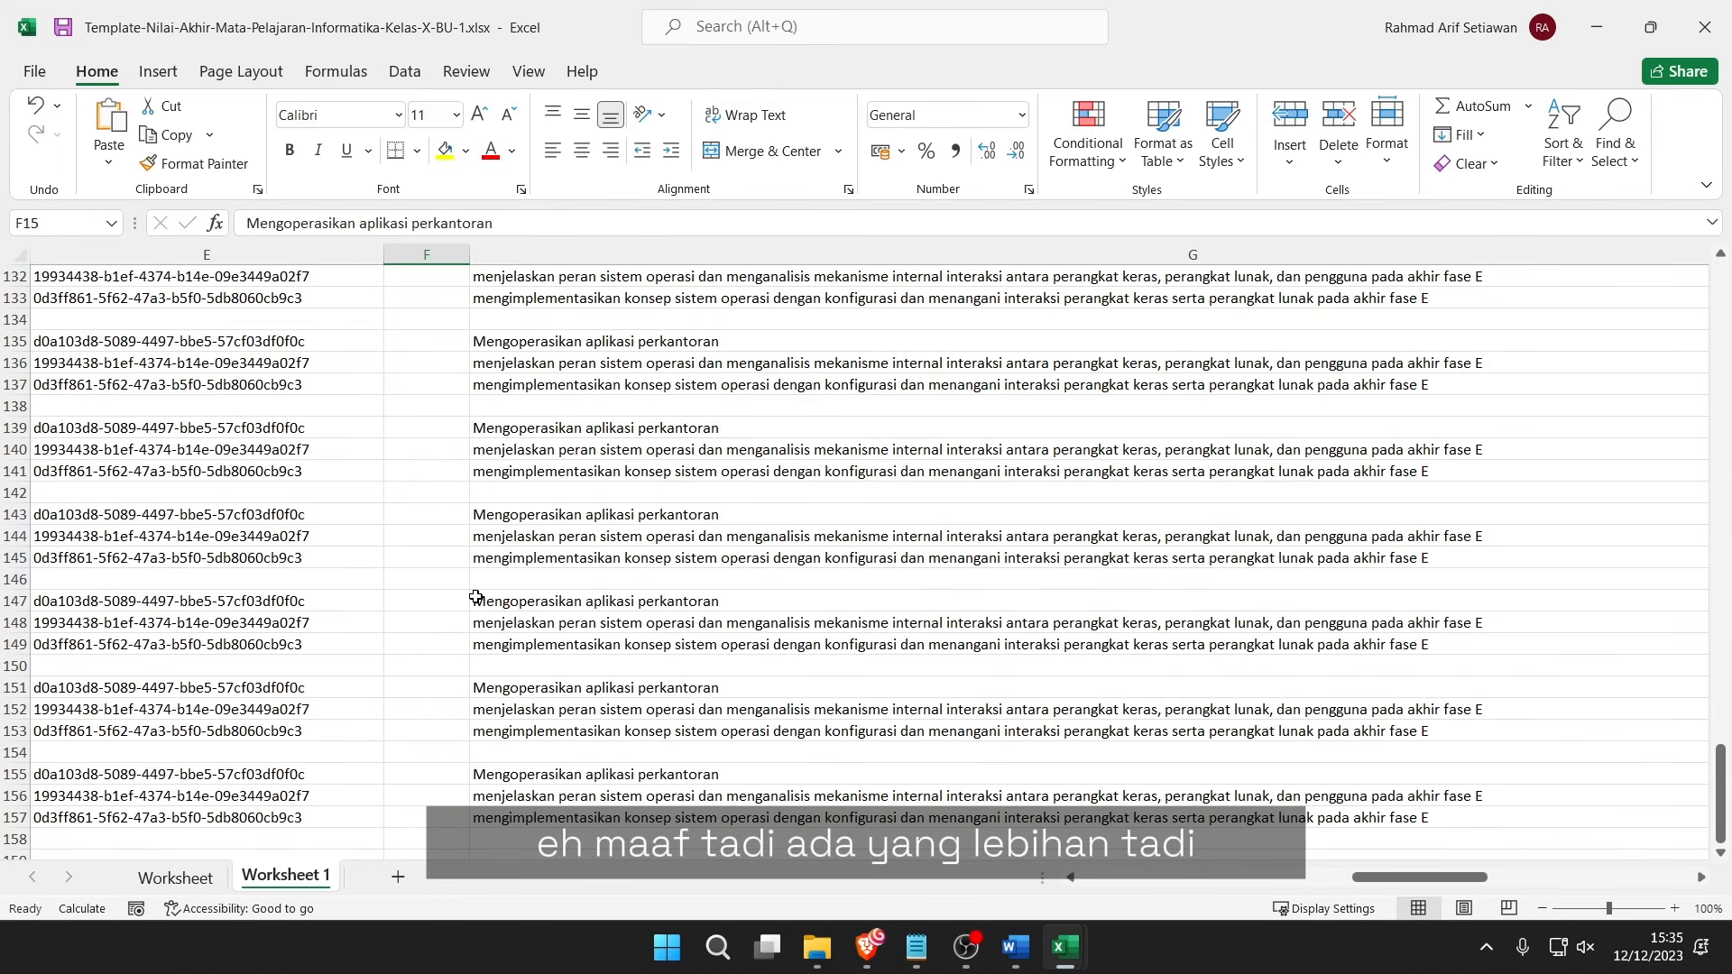
scroll(477, 580, "up", 11)
scroll(476, 573, "up", 20)
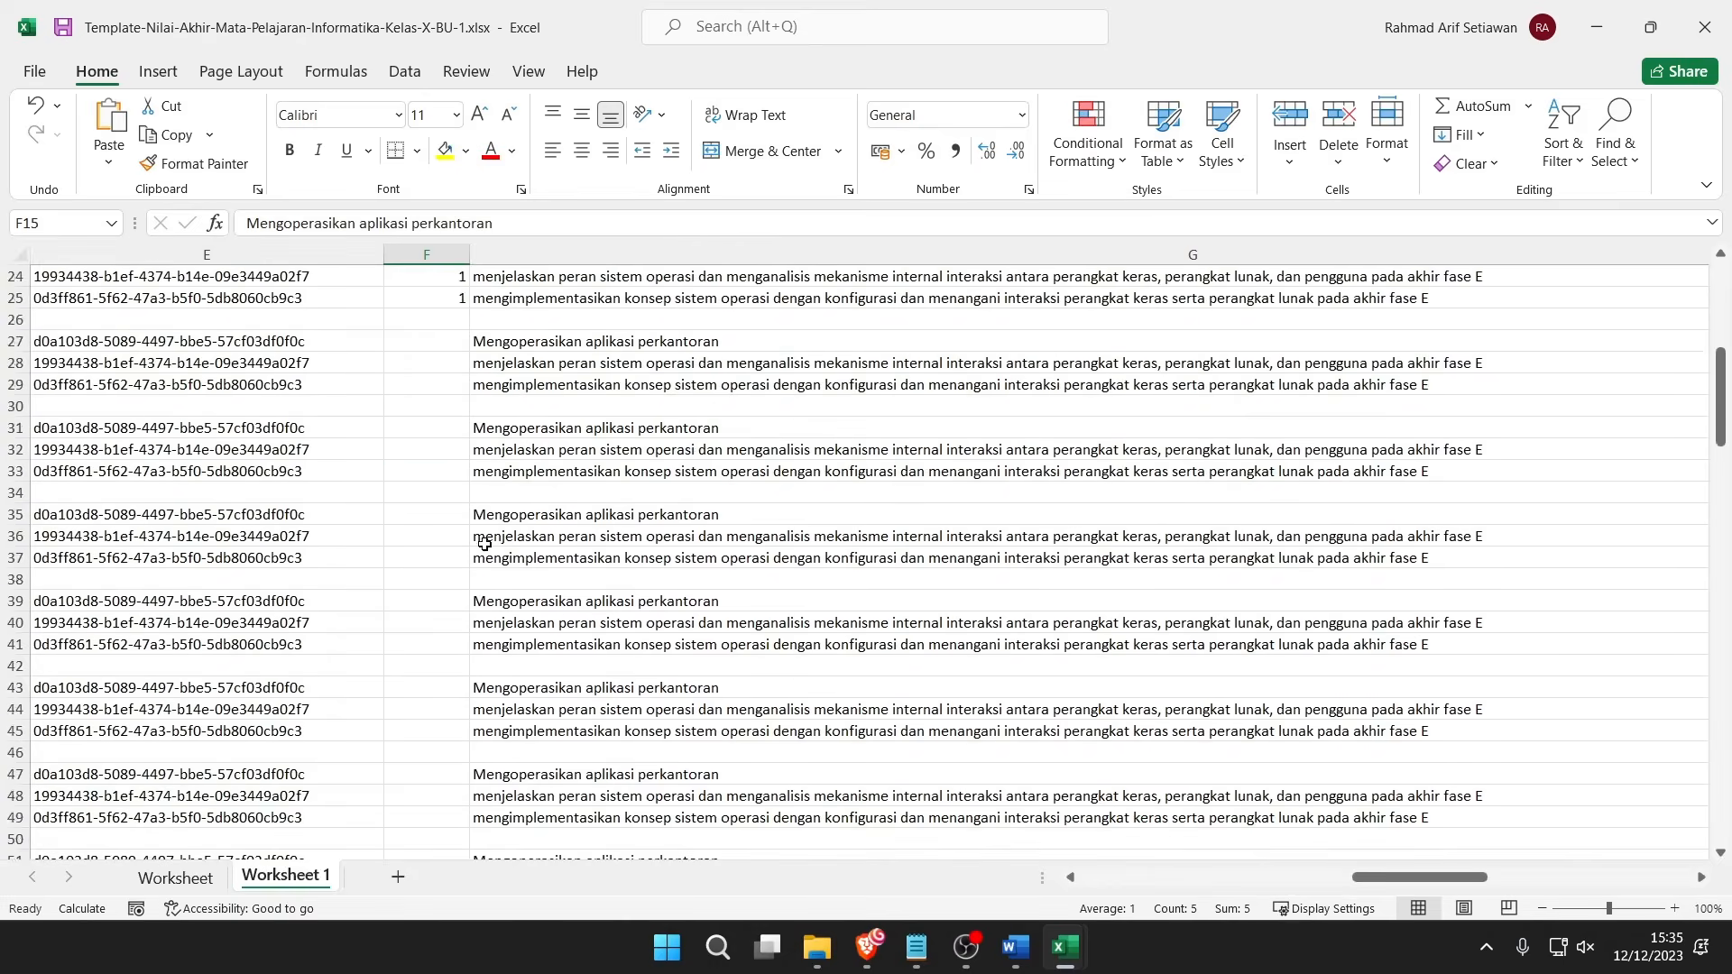
left_click(494, 537)
left_click_drag(460, 578, 470, 825)
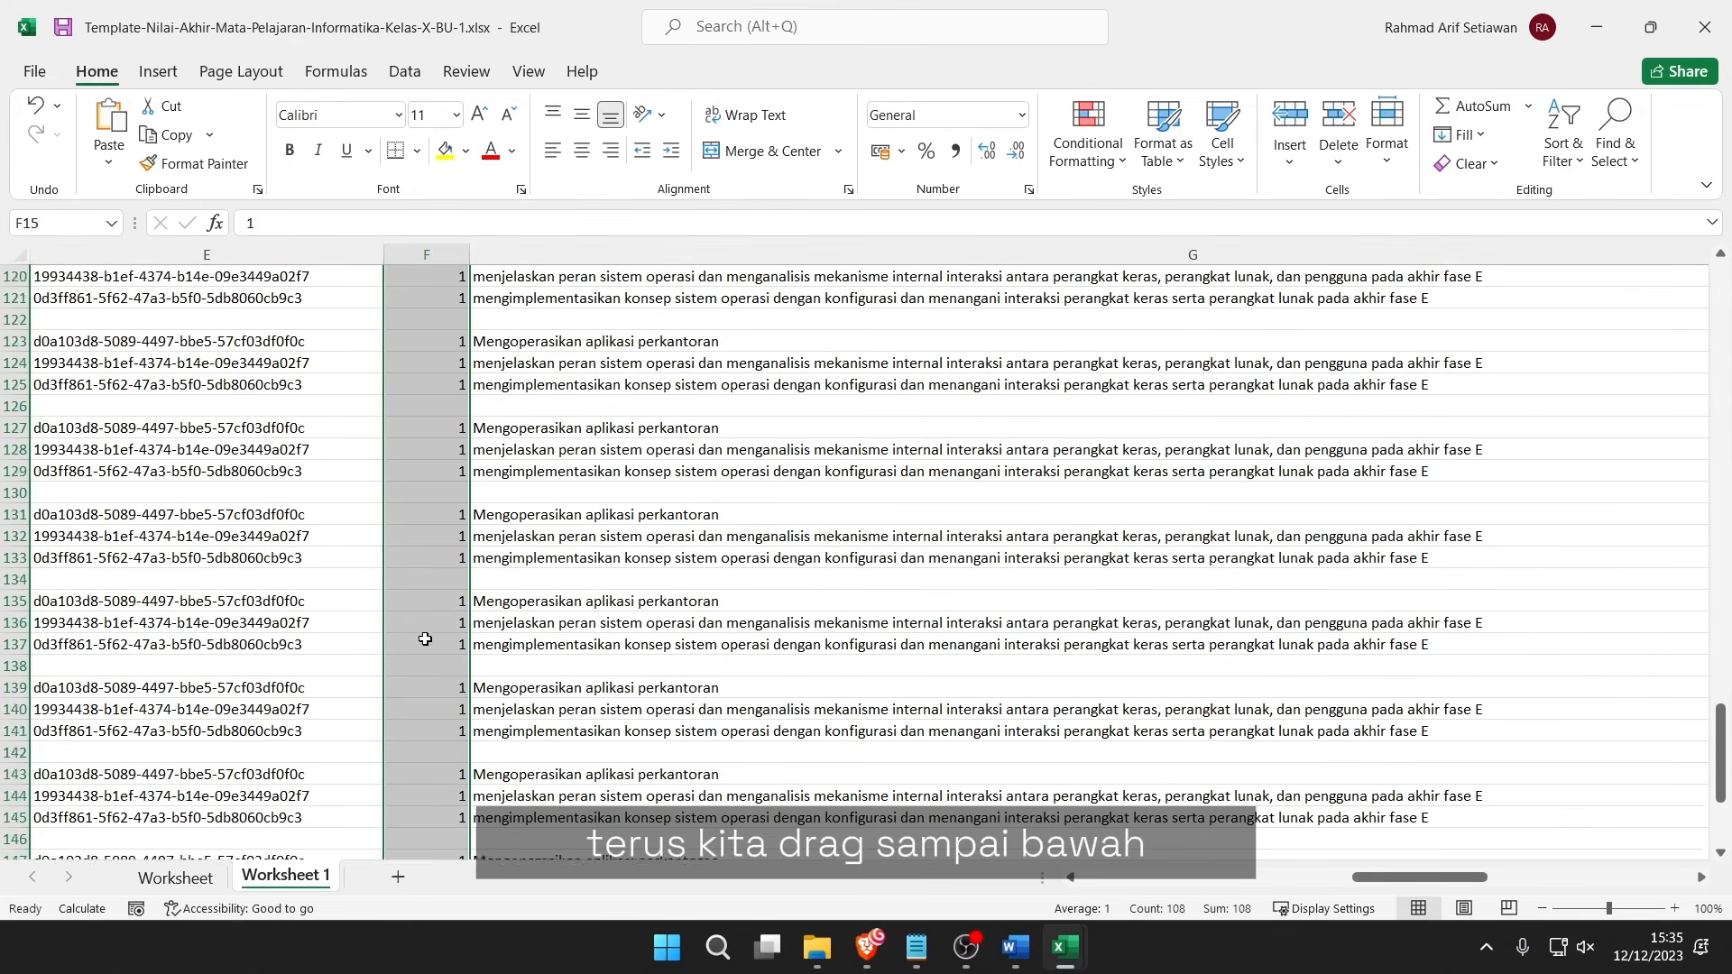
scroll(476, 613, "up", 20)
scroll(476, 597, "up", 6)
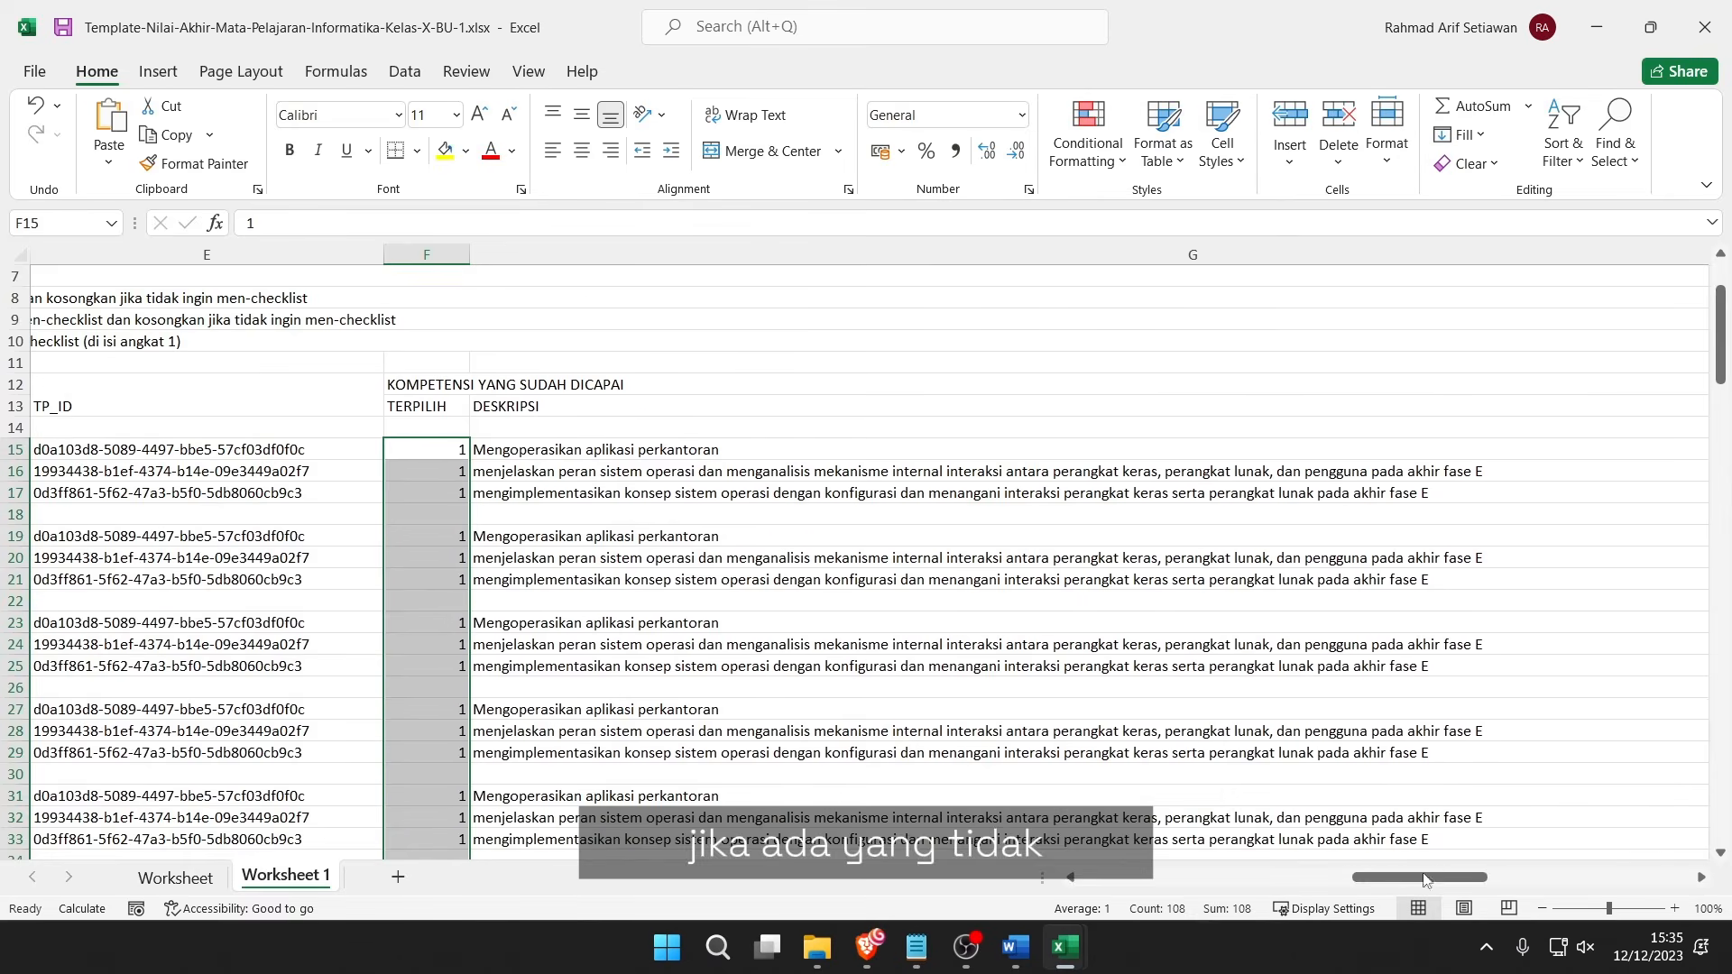
Clear the 1 marks from cells F16 and F21 as not achieved.
left_click_drag(1418, 882, 1486, 891)
left_click(62, 474)
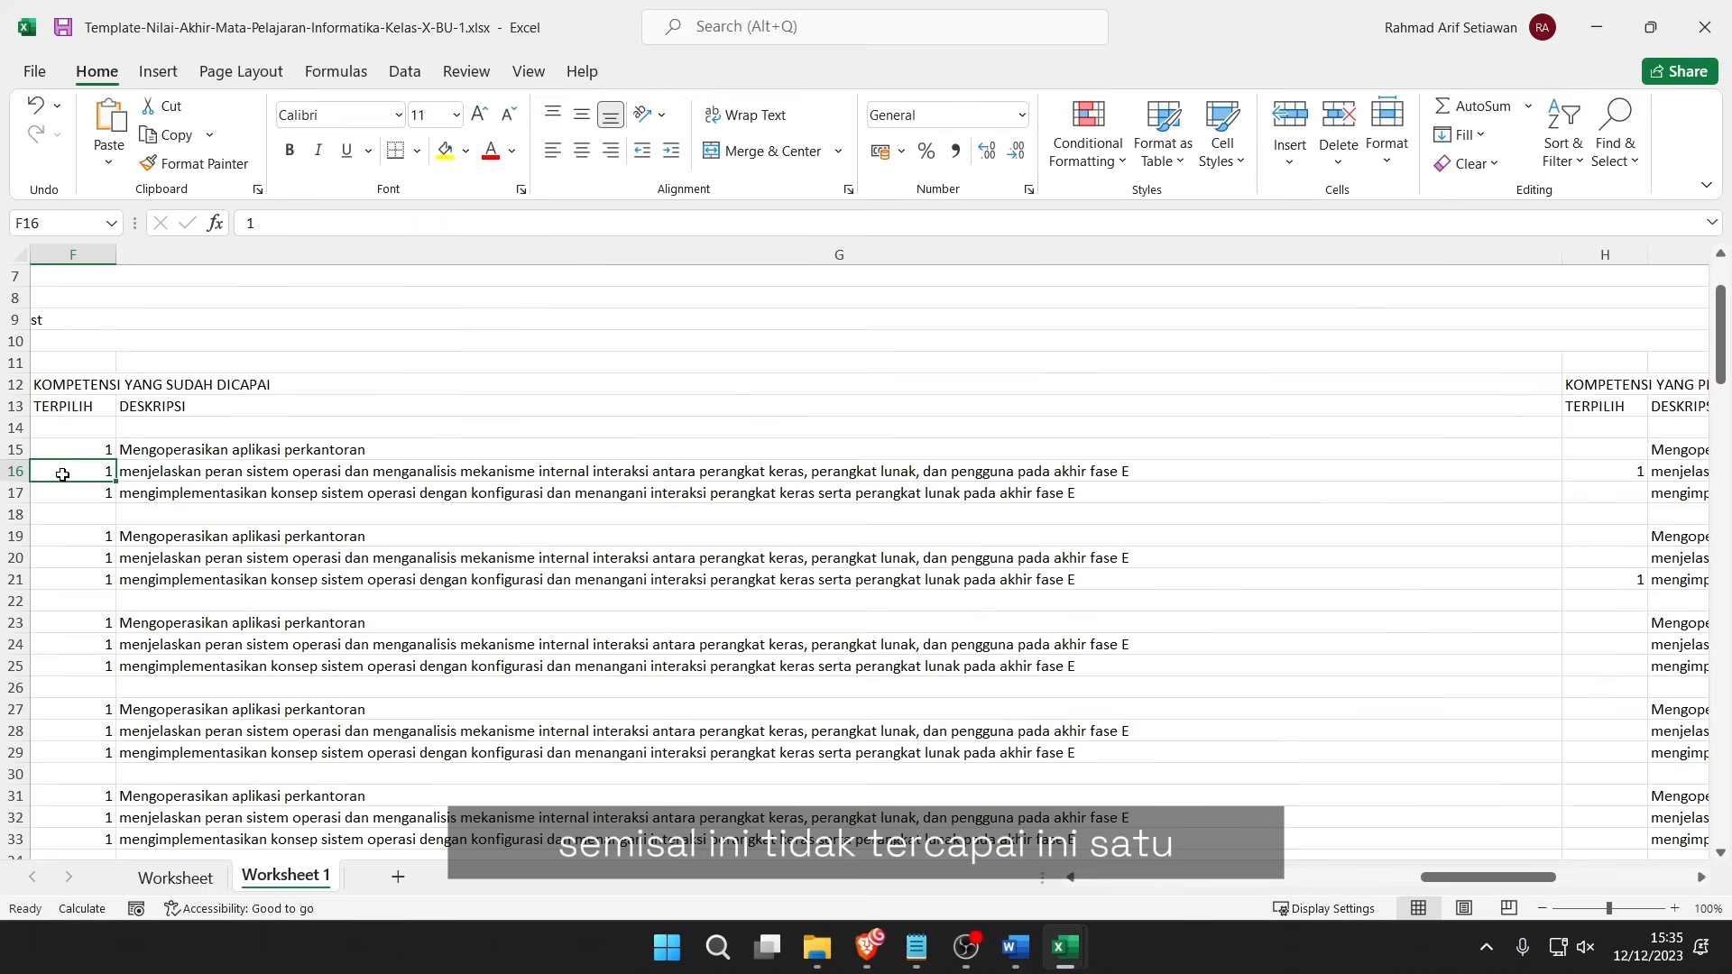
key("Delete")
left_click(1598, 474)
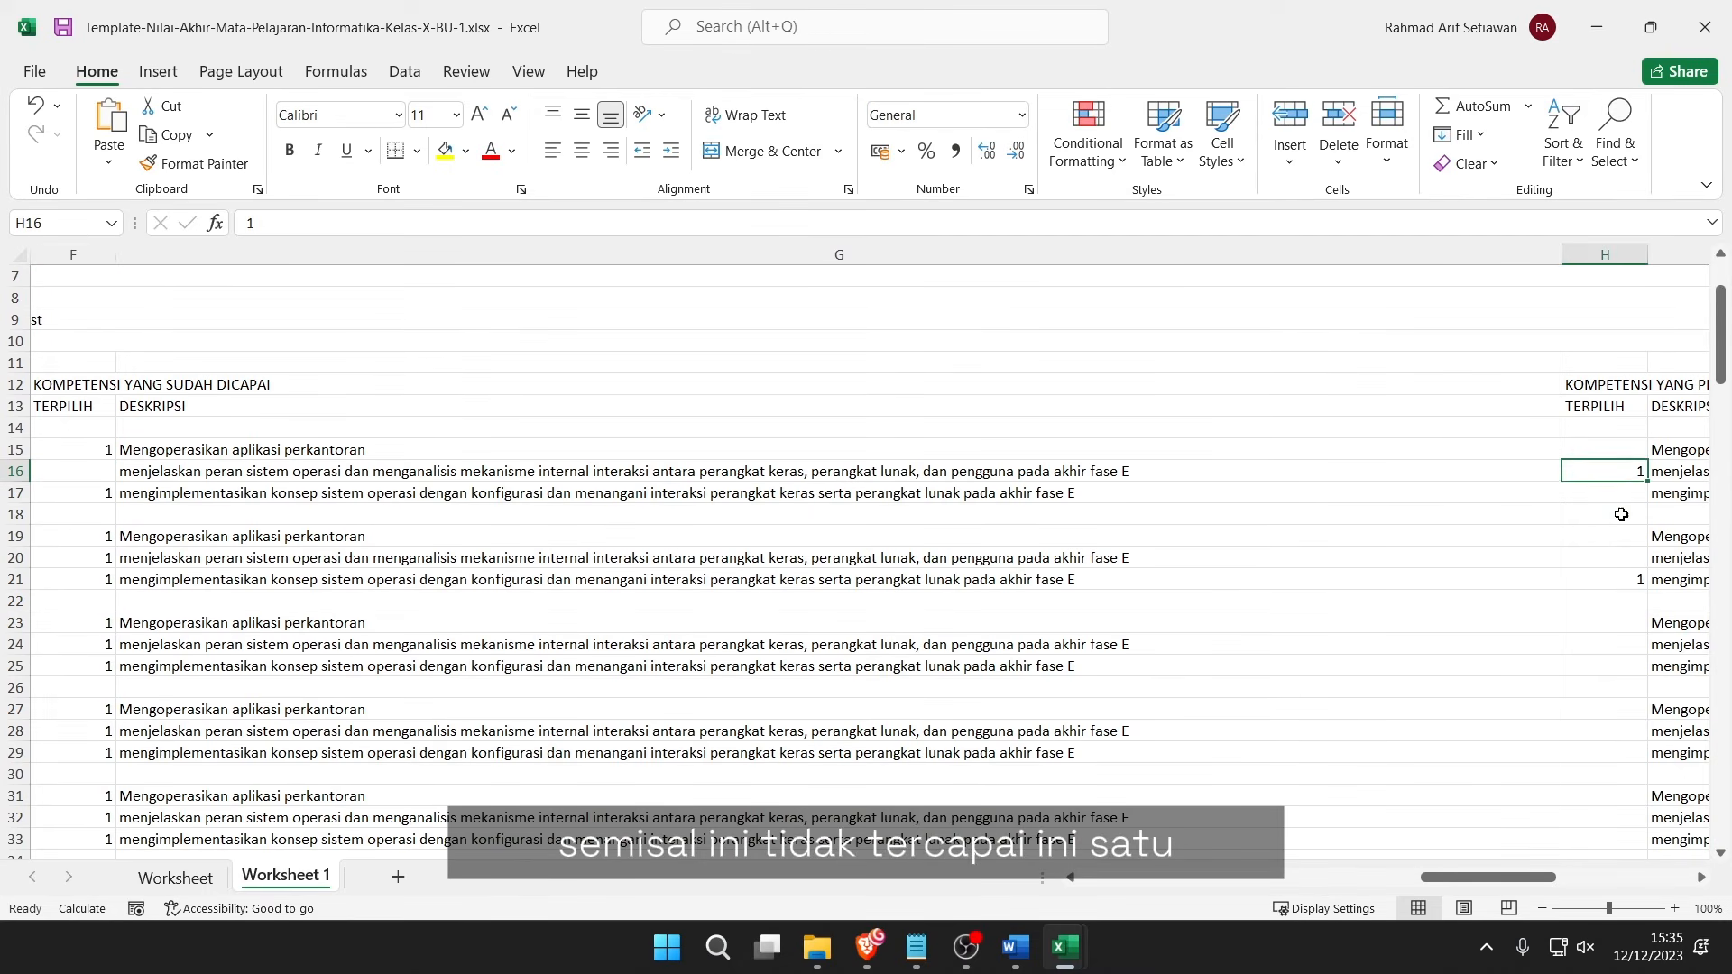
left_click(1587, 579)
left_click_drag(1542, 591, 463, 569)
left_click(78, 581)
key("Delete")
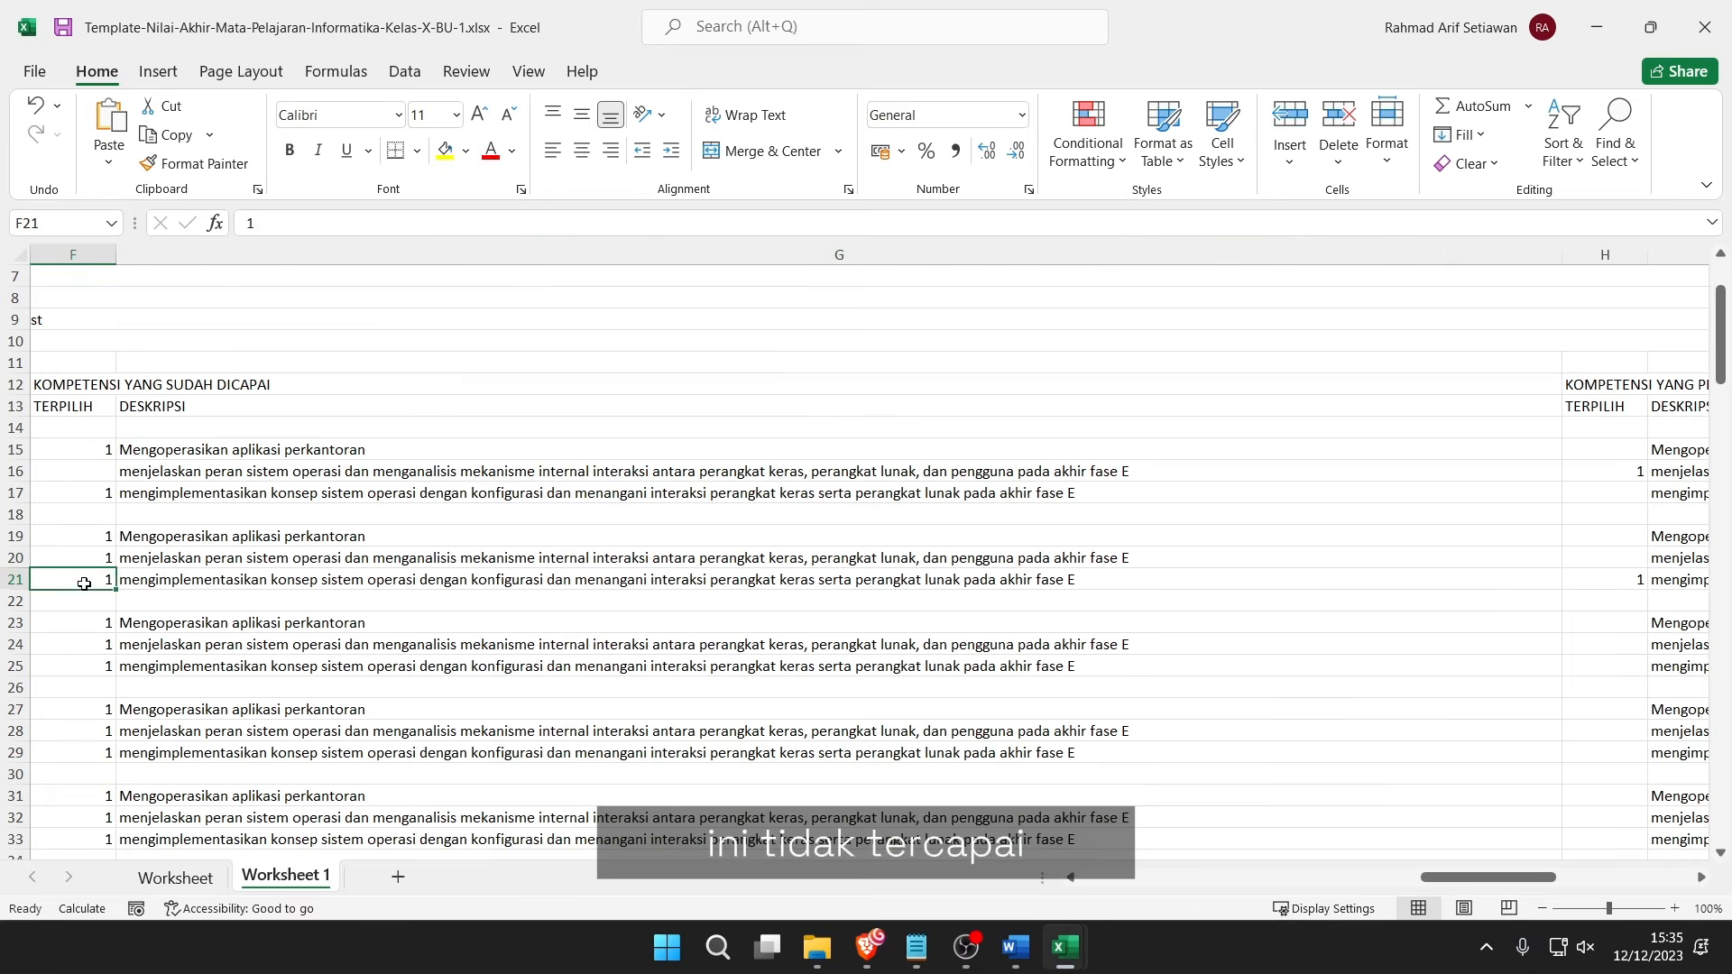
key("Right")
key("Right")
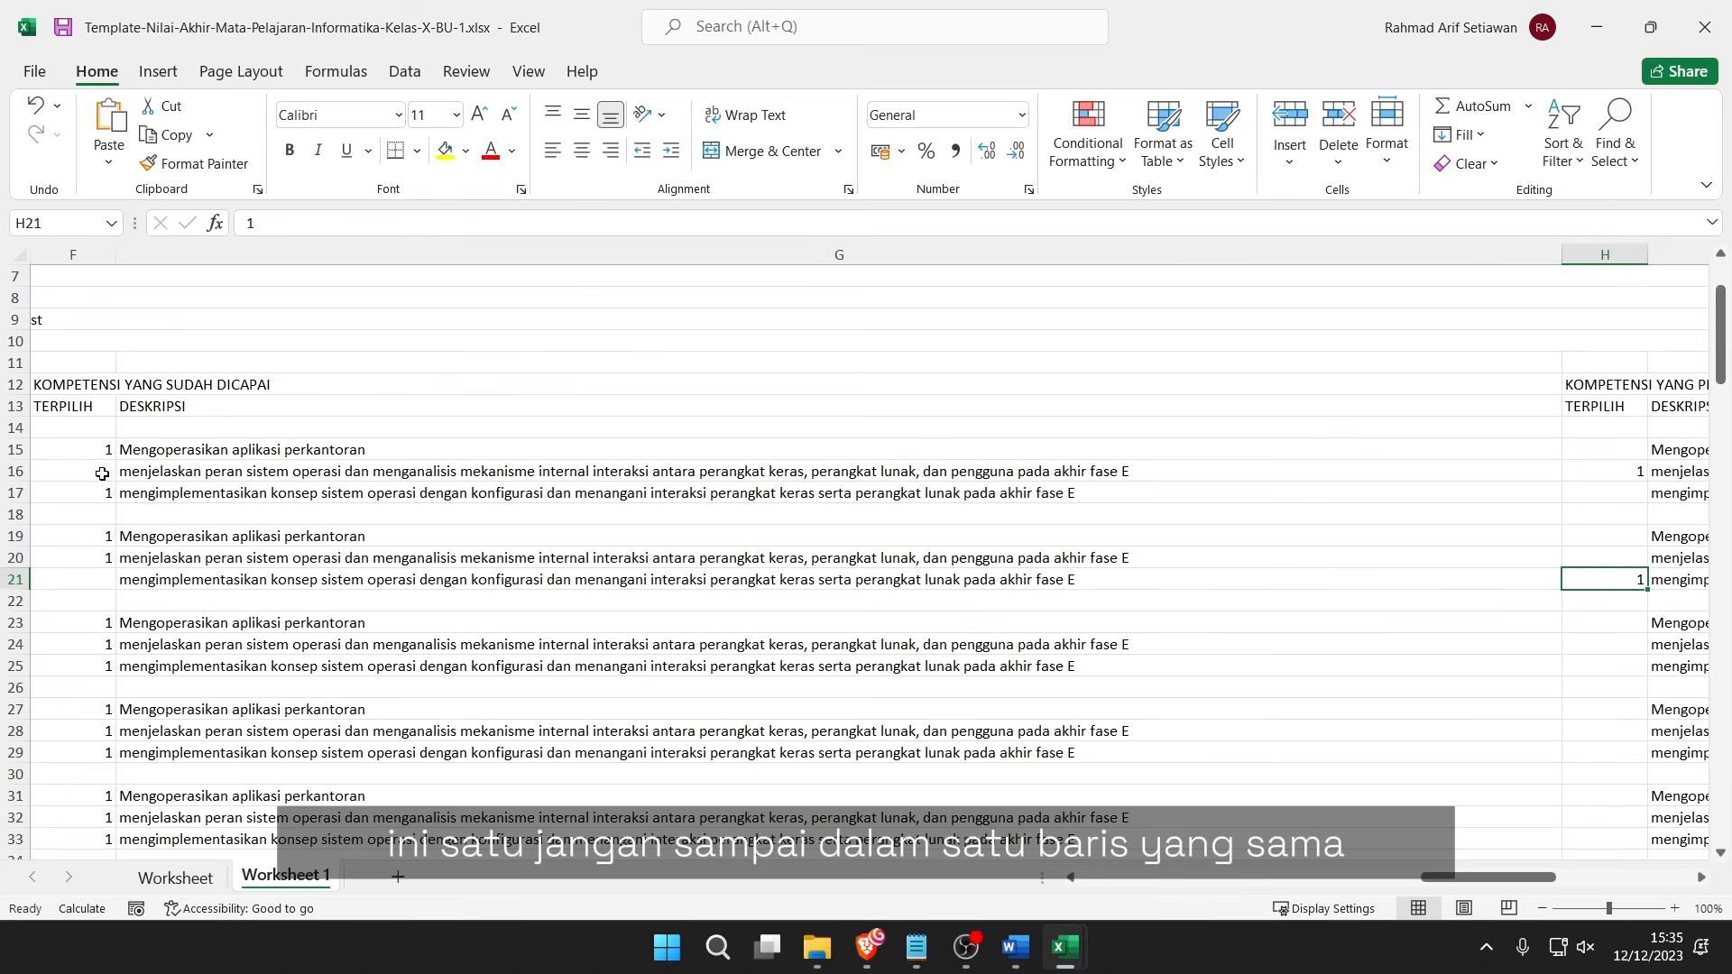
left_click_drag(102, 474, 1248, 468)
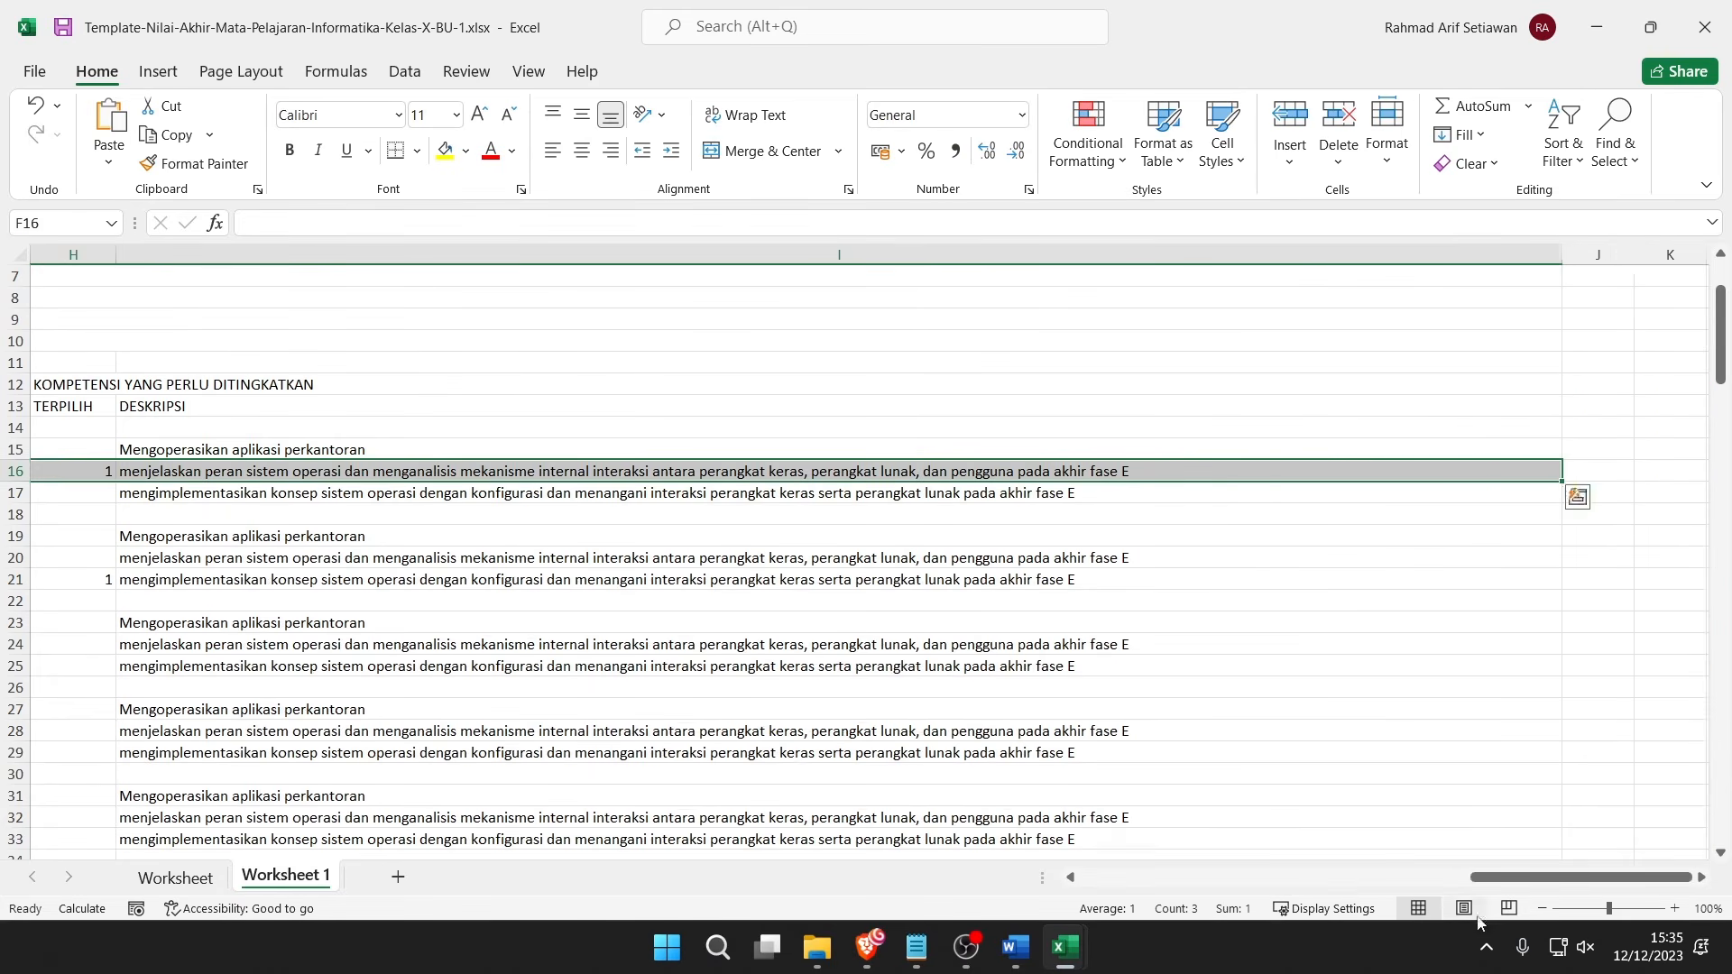
Clear the third student's second and third competency marks, keeping only the first one's 1.
scroll(1406, 832, "left", 6)
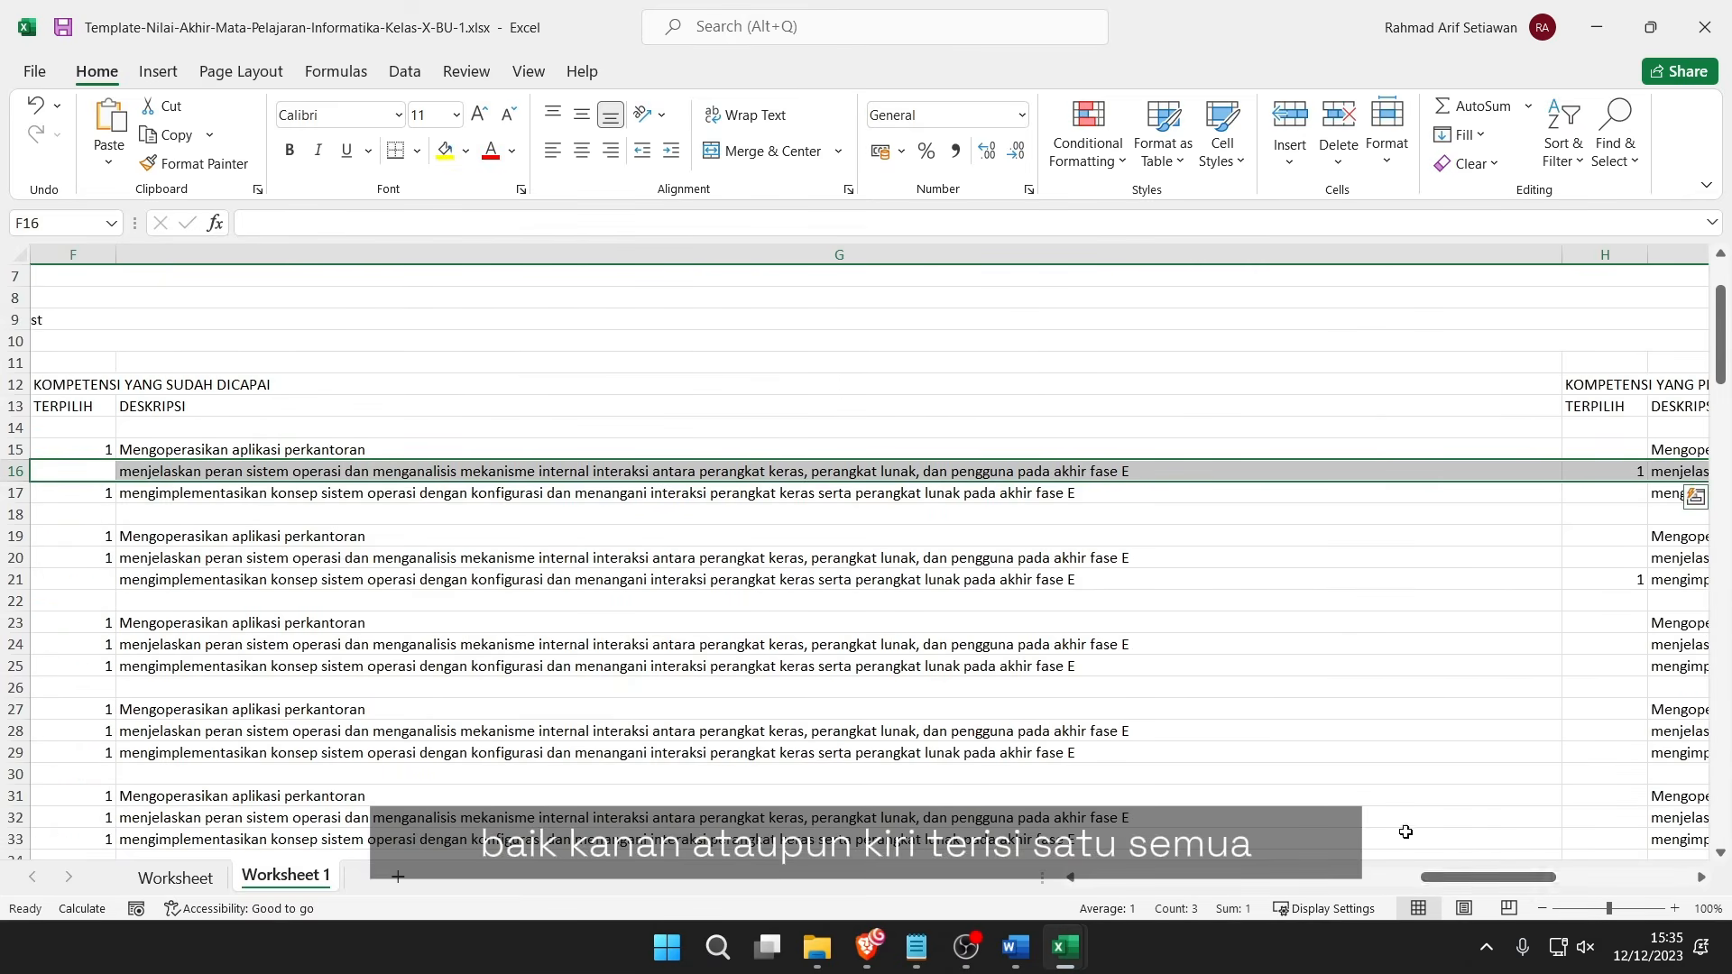
left_click(295, 513)
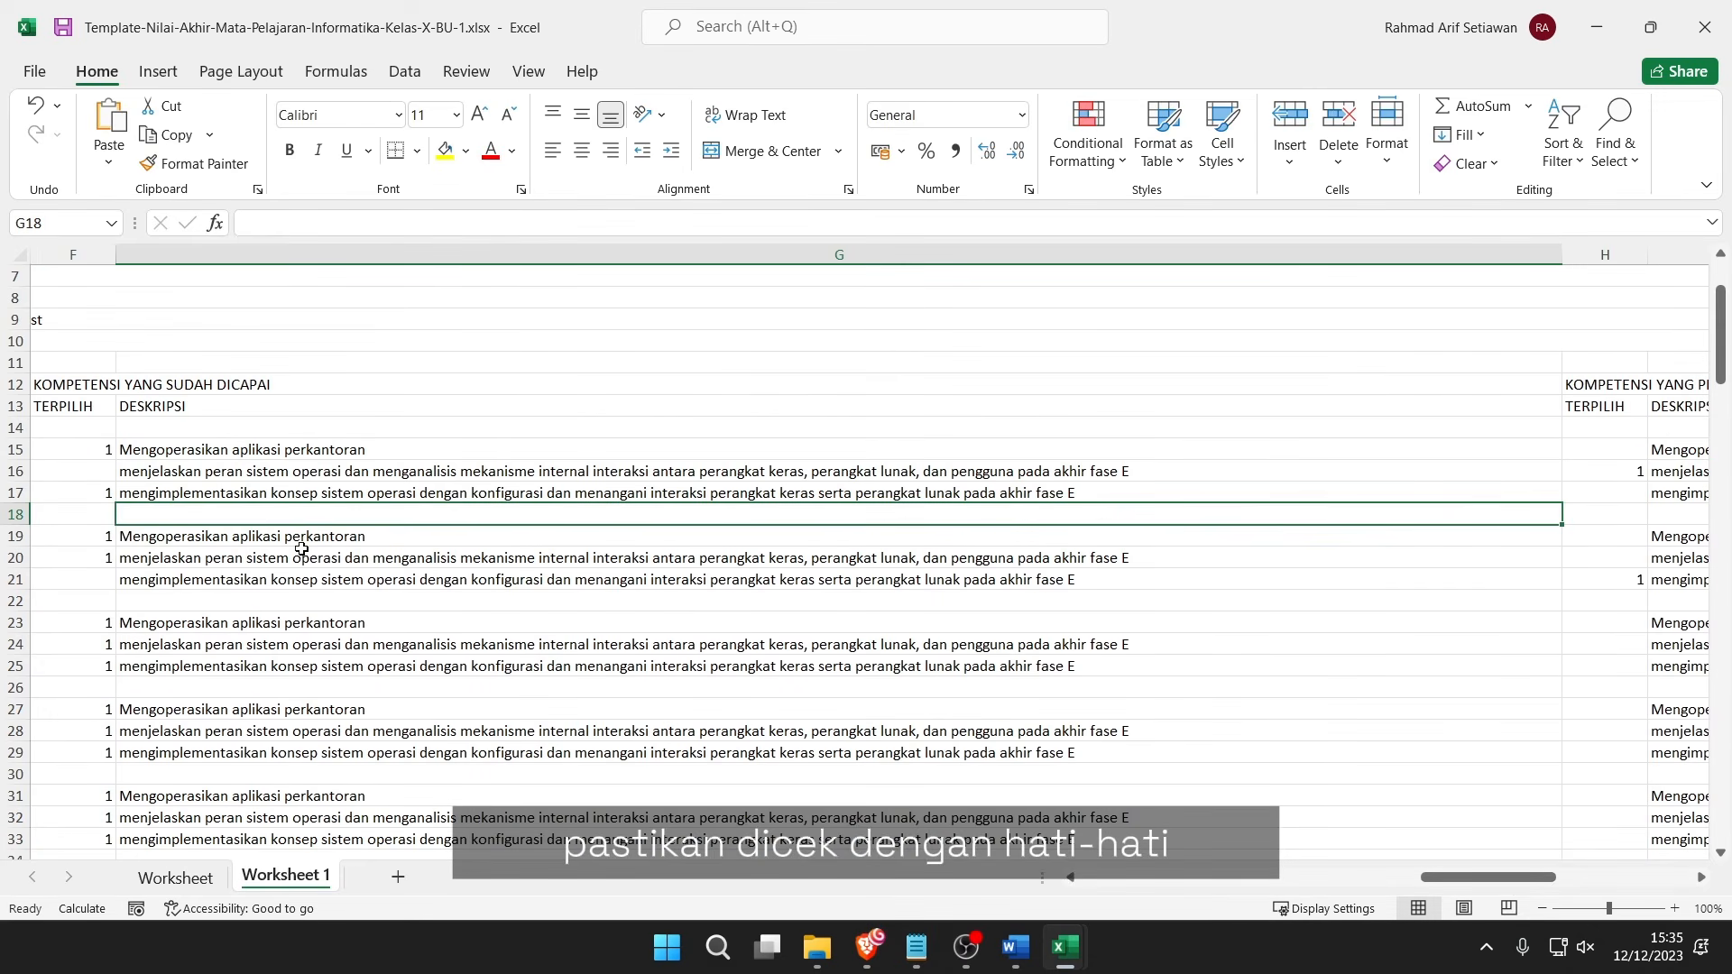
left_click(90, 626)
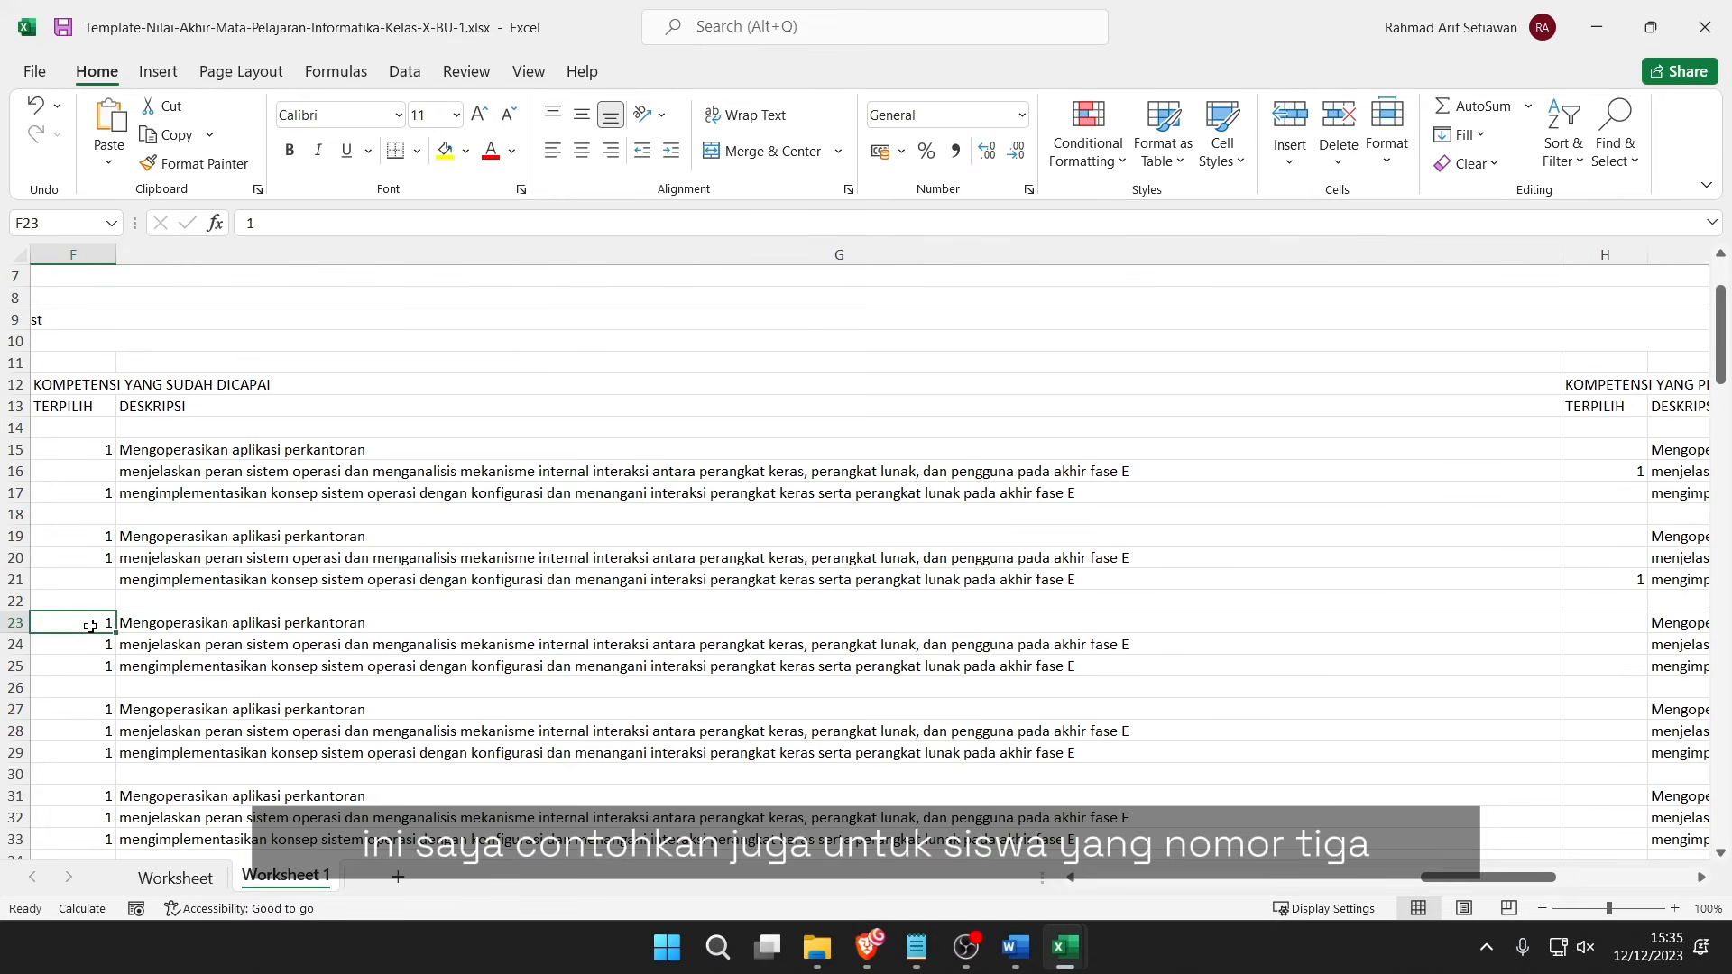
left_click(105, 644)
key("ctrl+d")
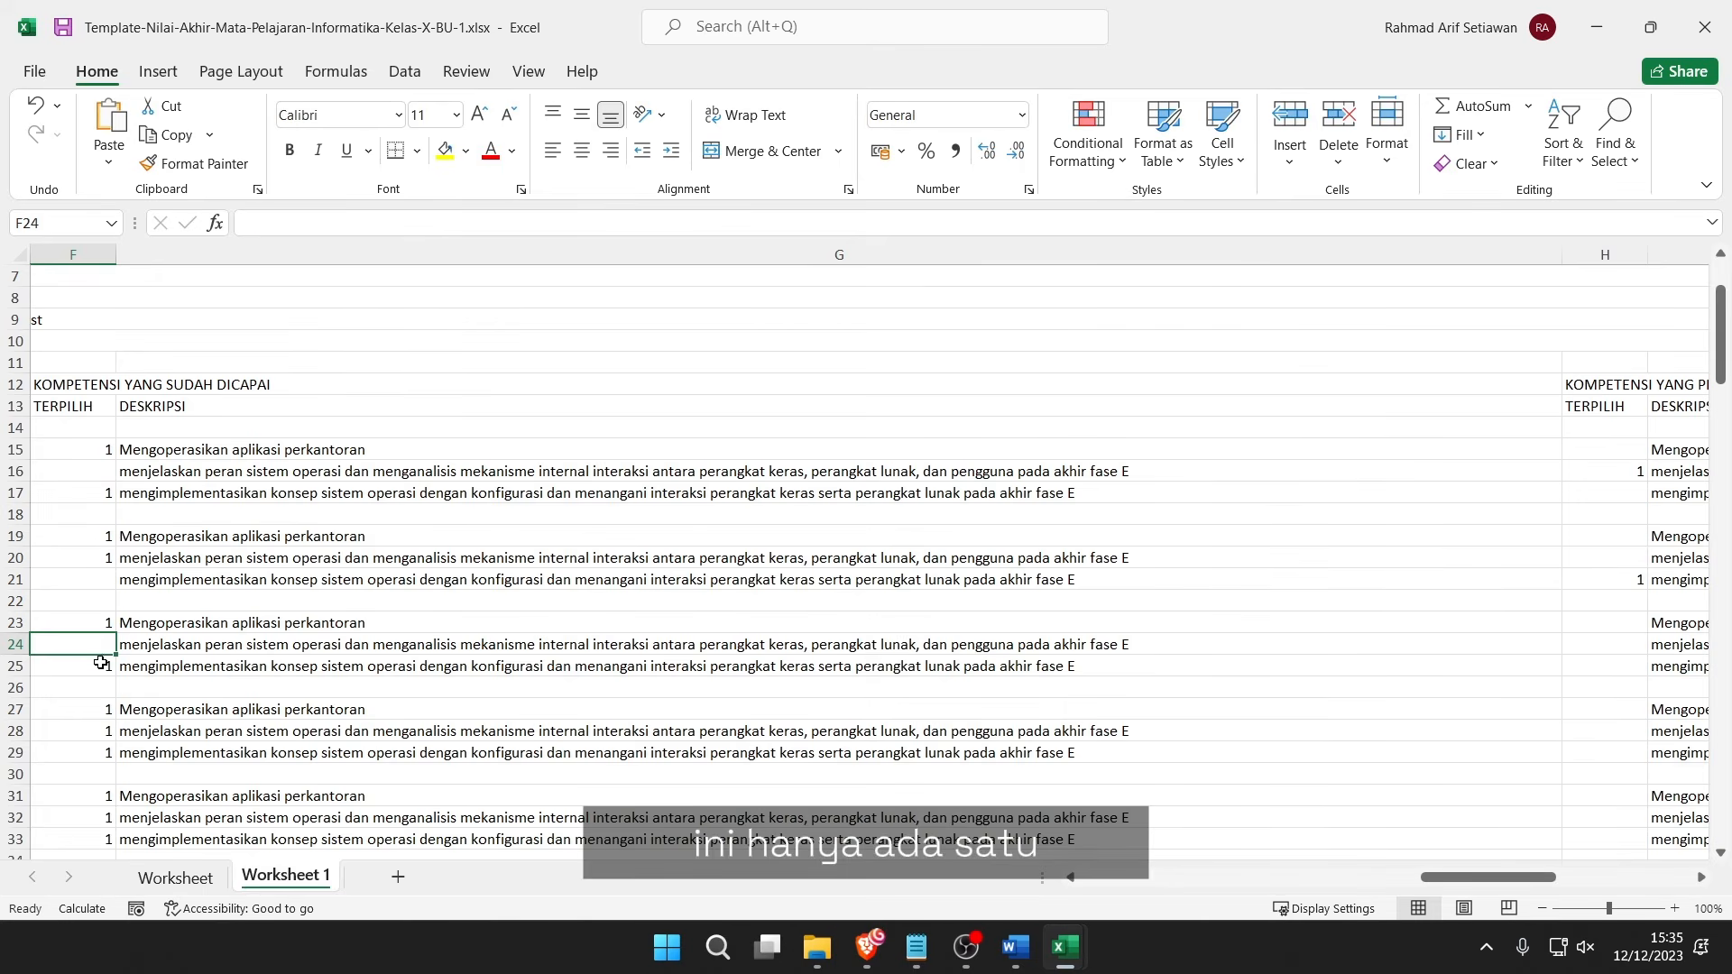
left_click(100, 663)
key("Delete")
left_click(204, 661)
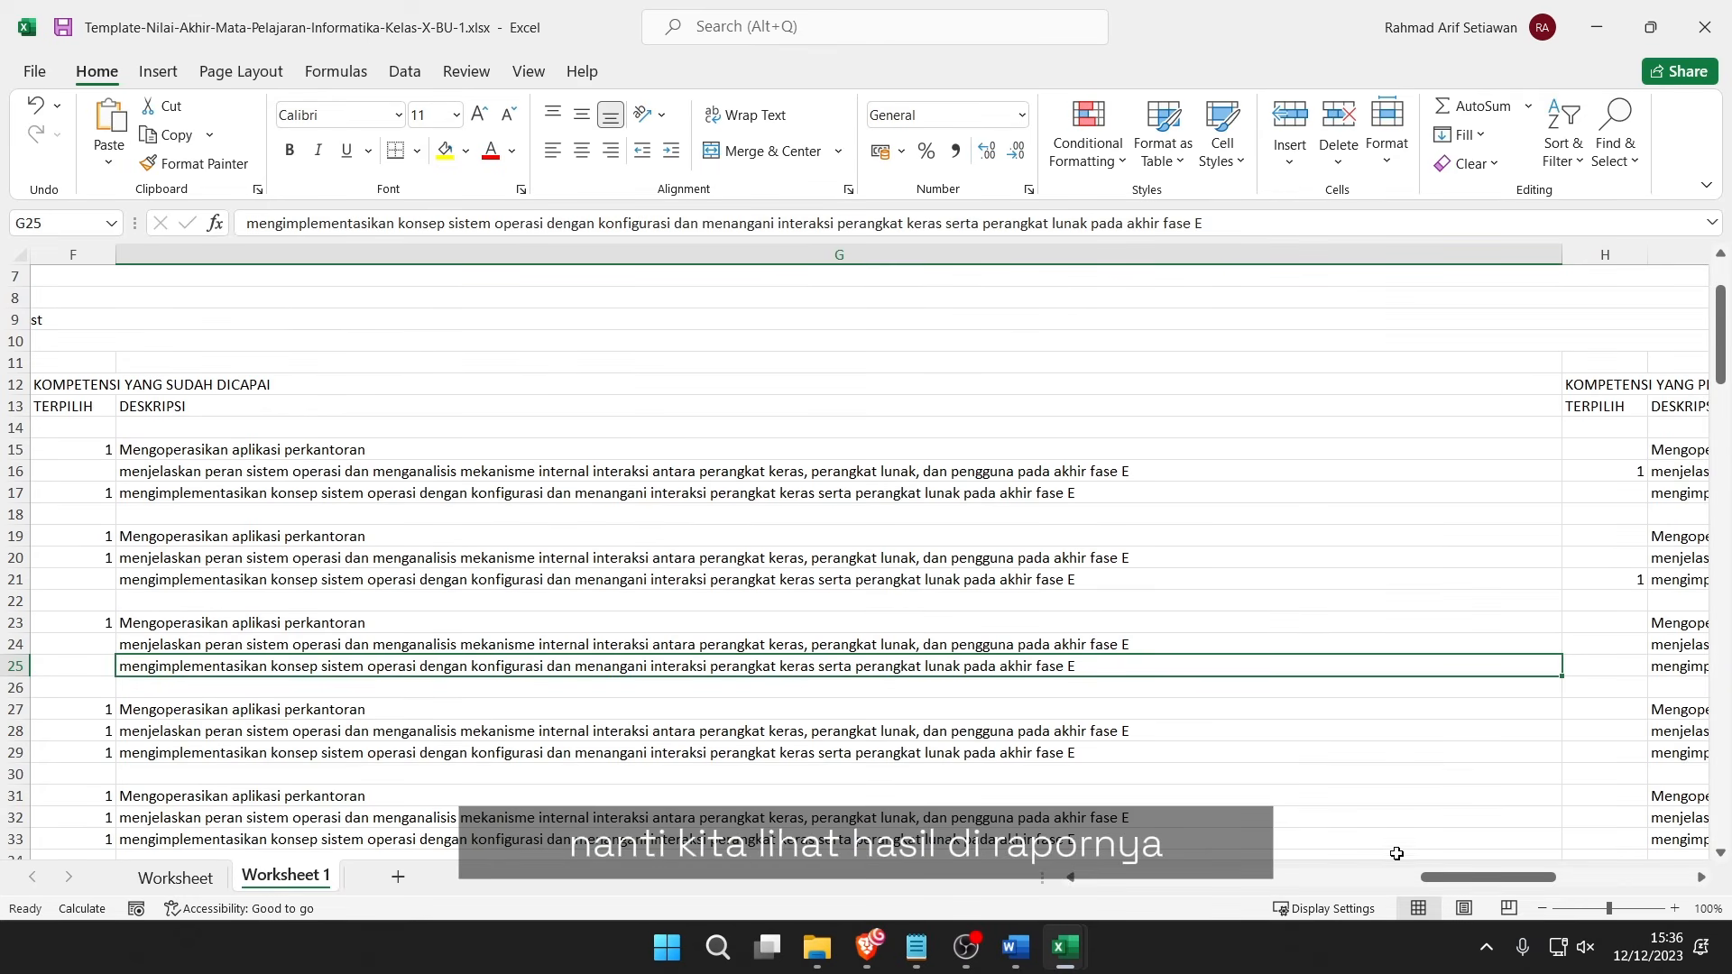
Save and close both workbooks, then pick Template-Nilai-Akhir-Mata-Pelajaran-Informatika-Kelas-X-BU-1.xlsx for import.
left_click(61, 34)
left_click(1705, 27)
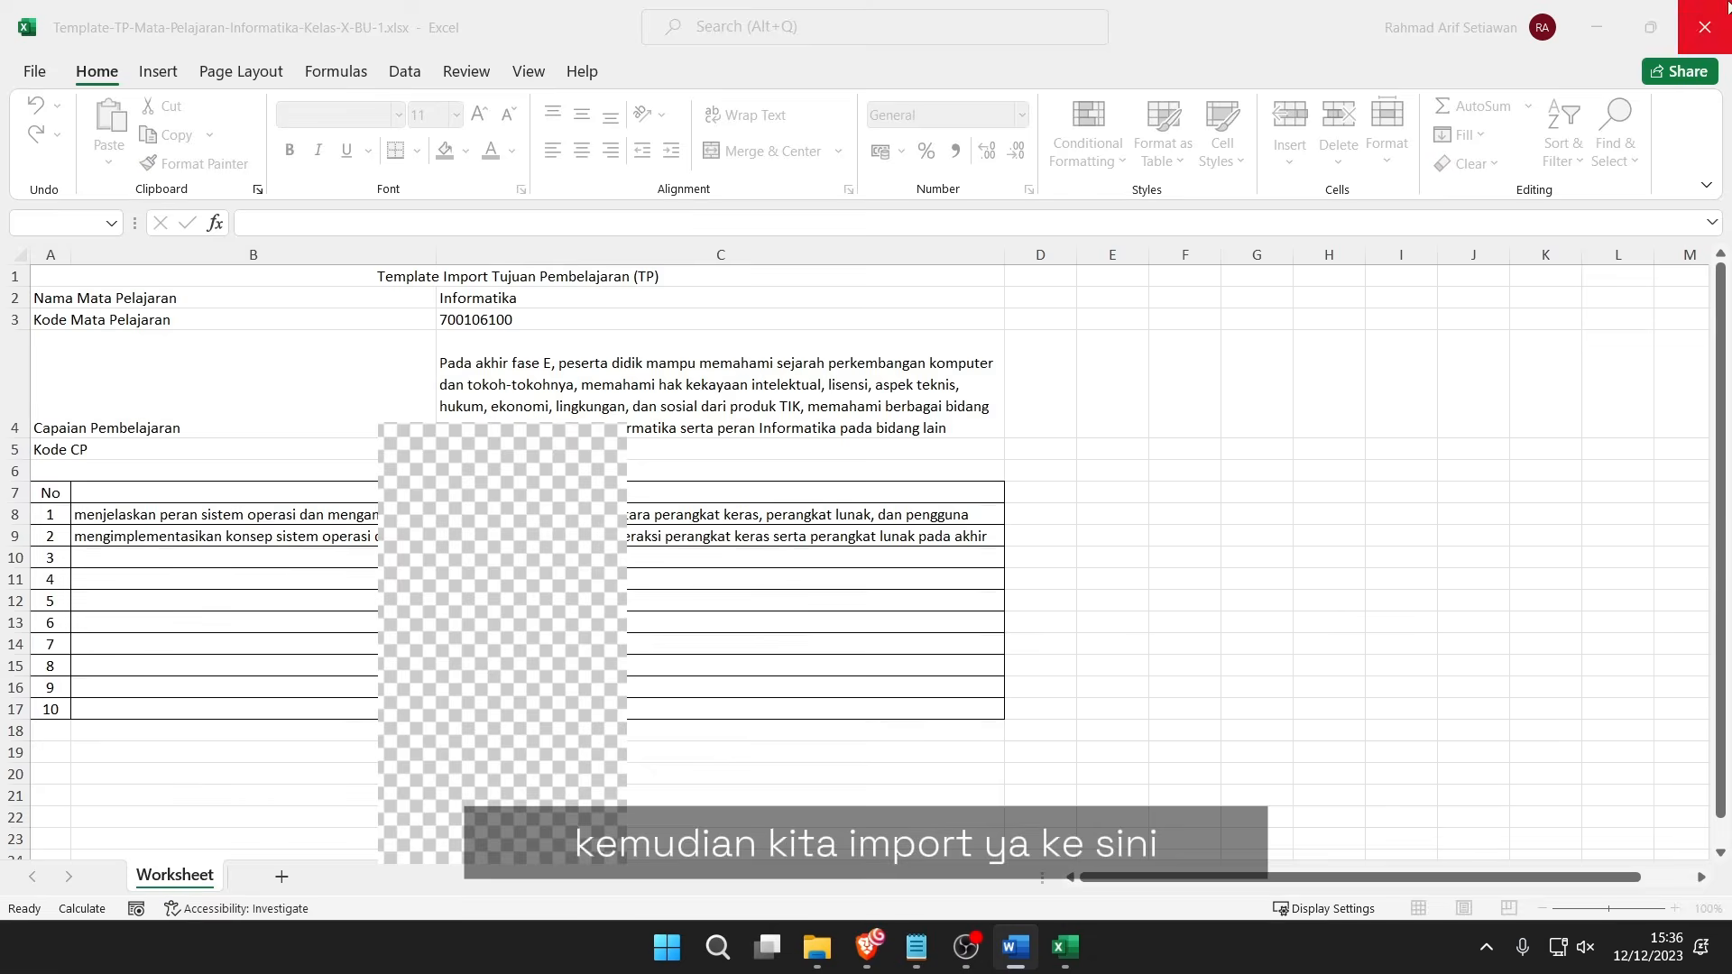
left_click(1724, 5)
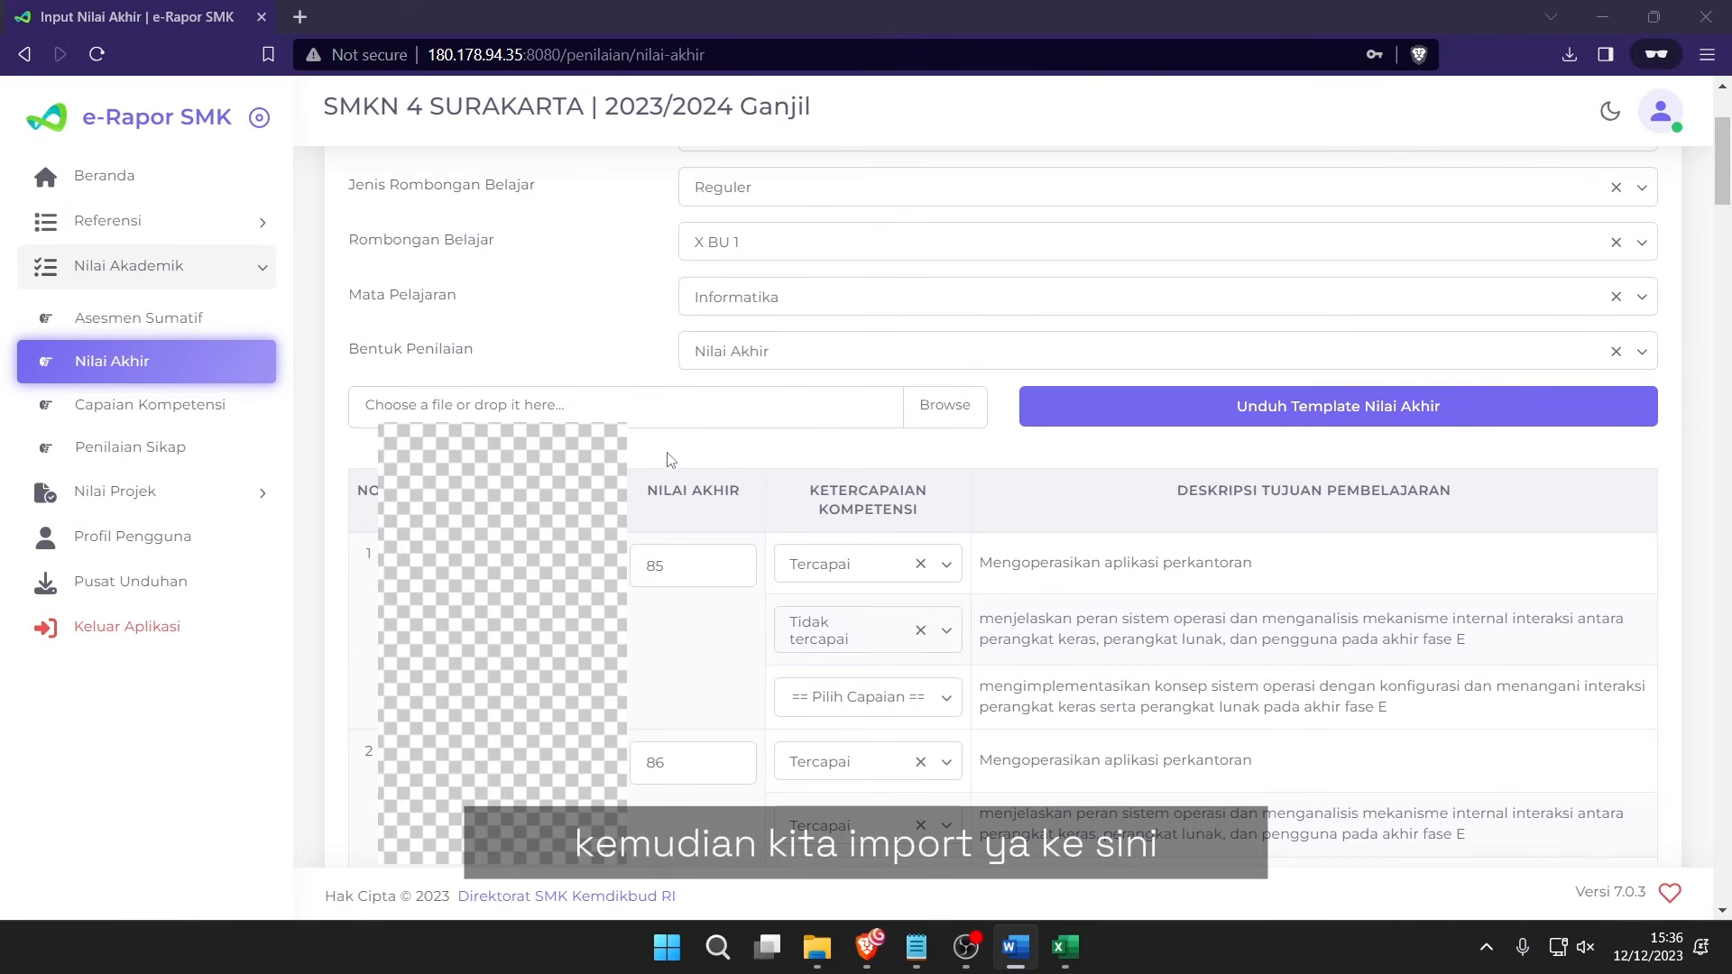
left_click(584, 410)
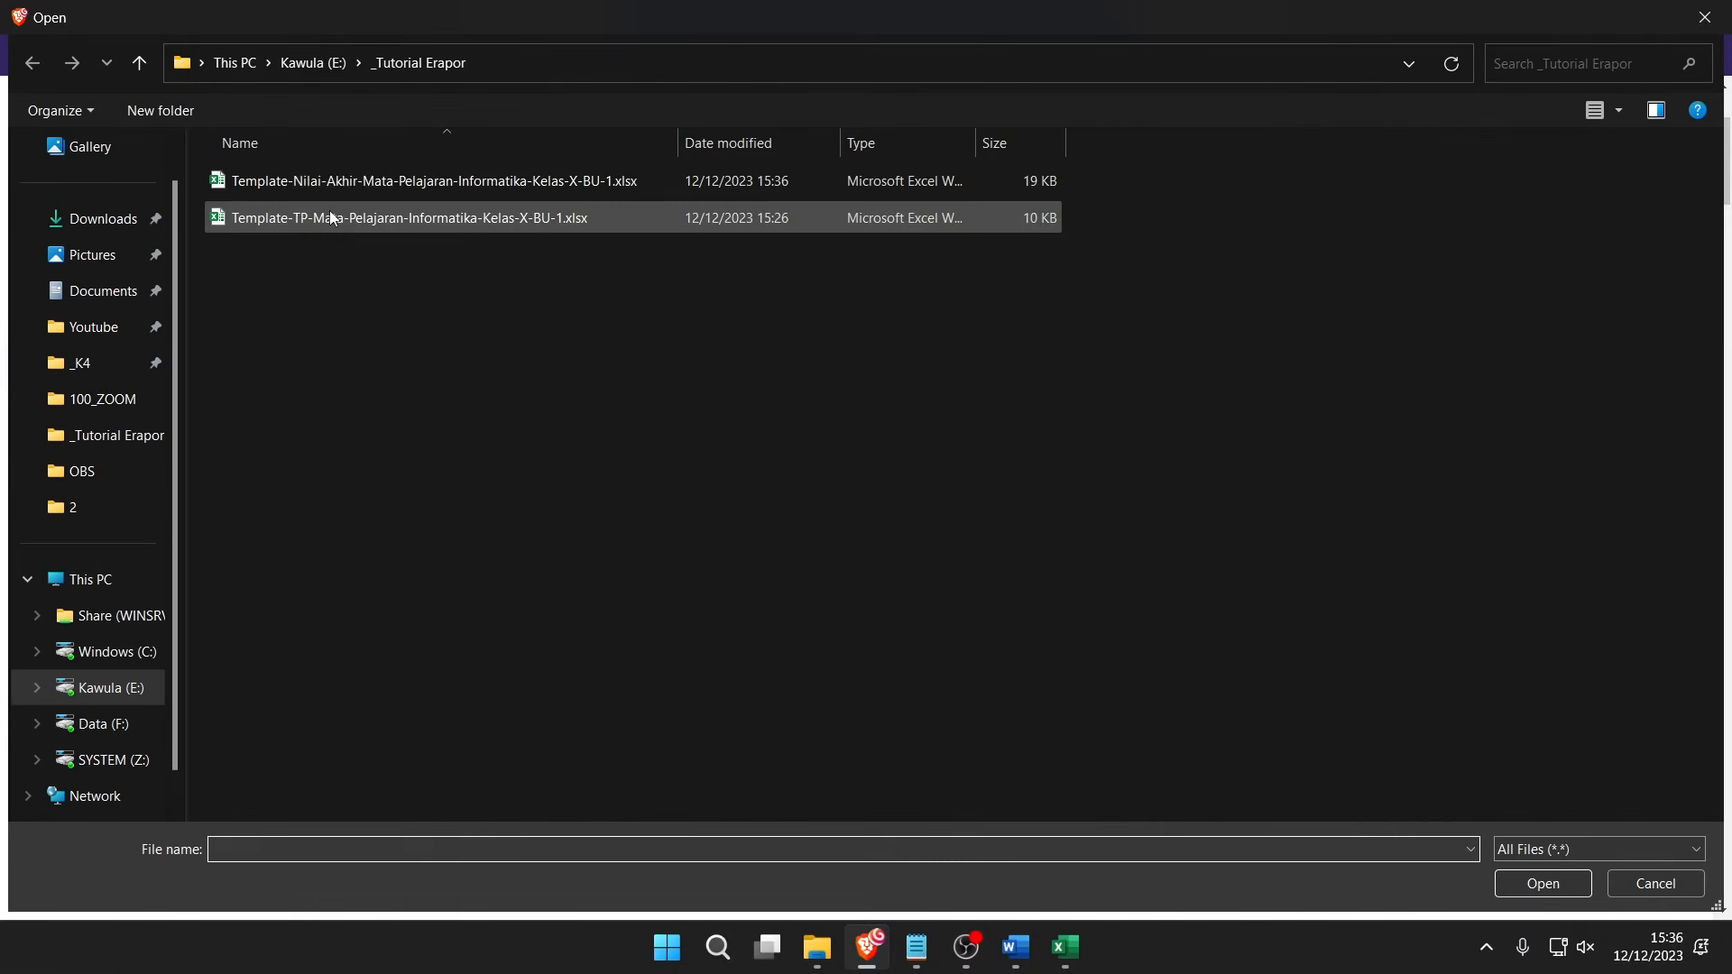
double_click(377, 192)
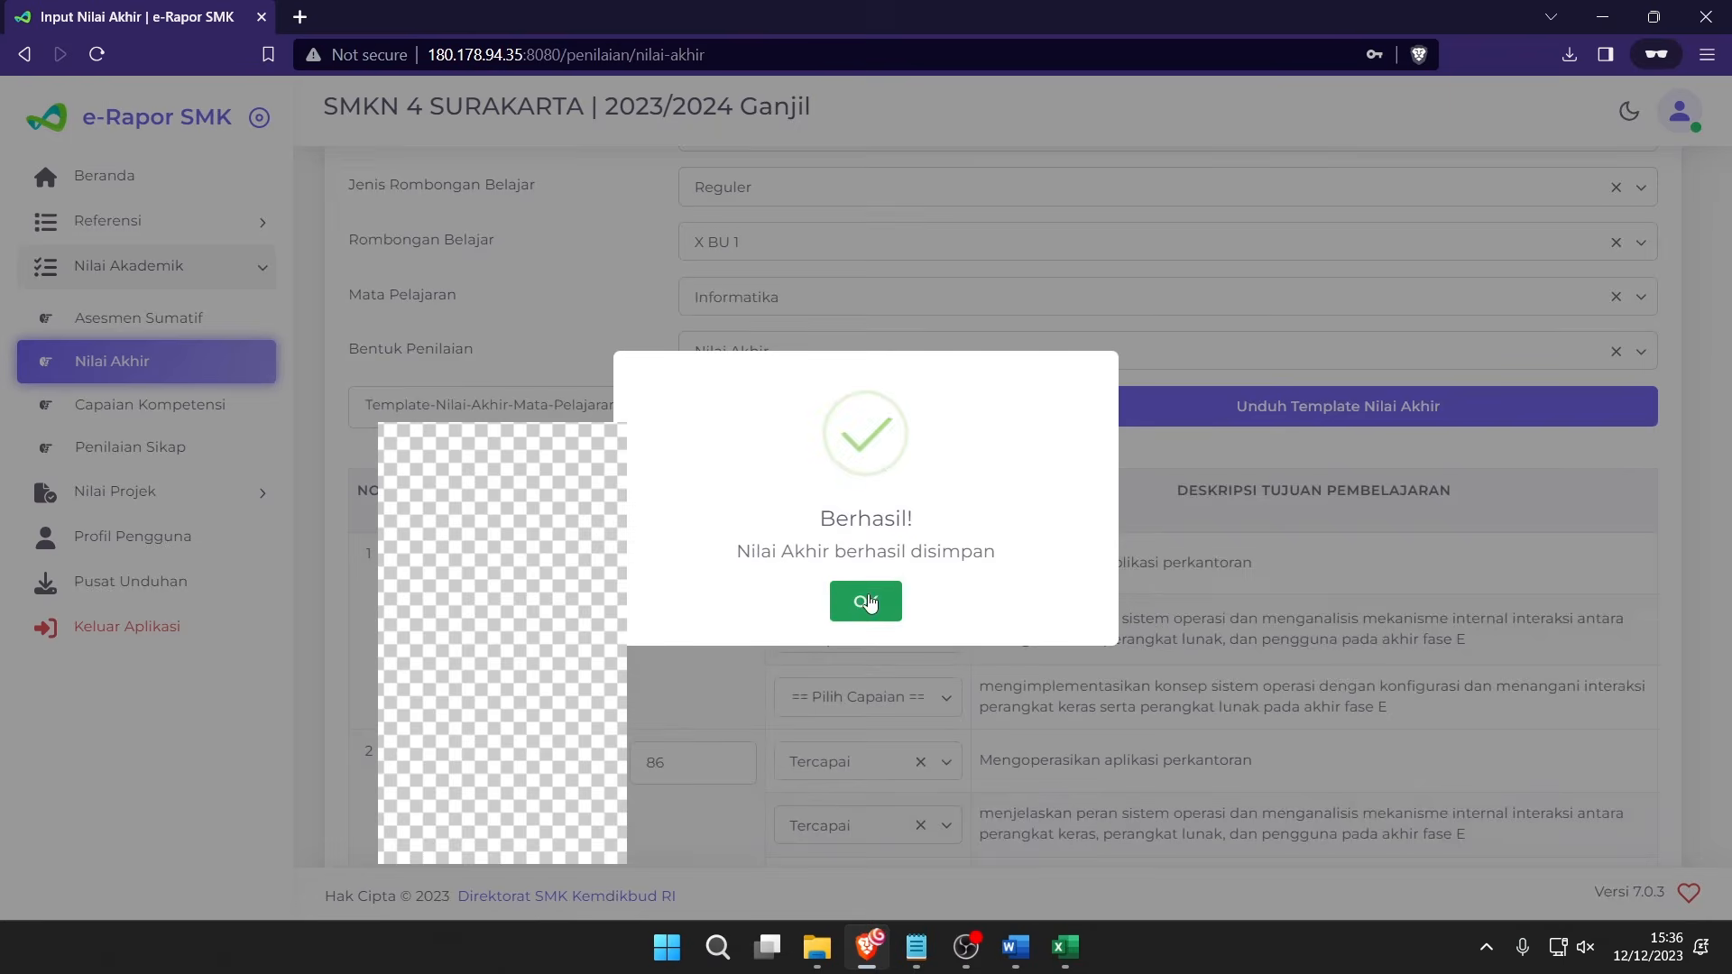
Load the Nilai Akhir table for Kelas 10, Reguler, X BU 1, Informatika.
left_click(866, 599)
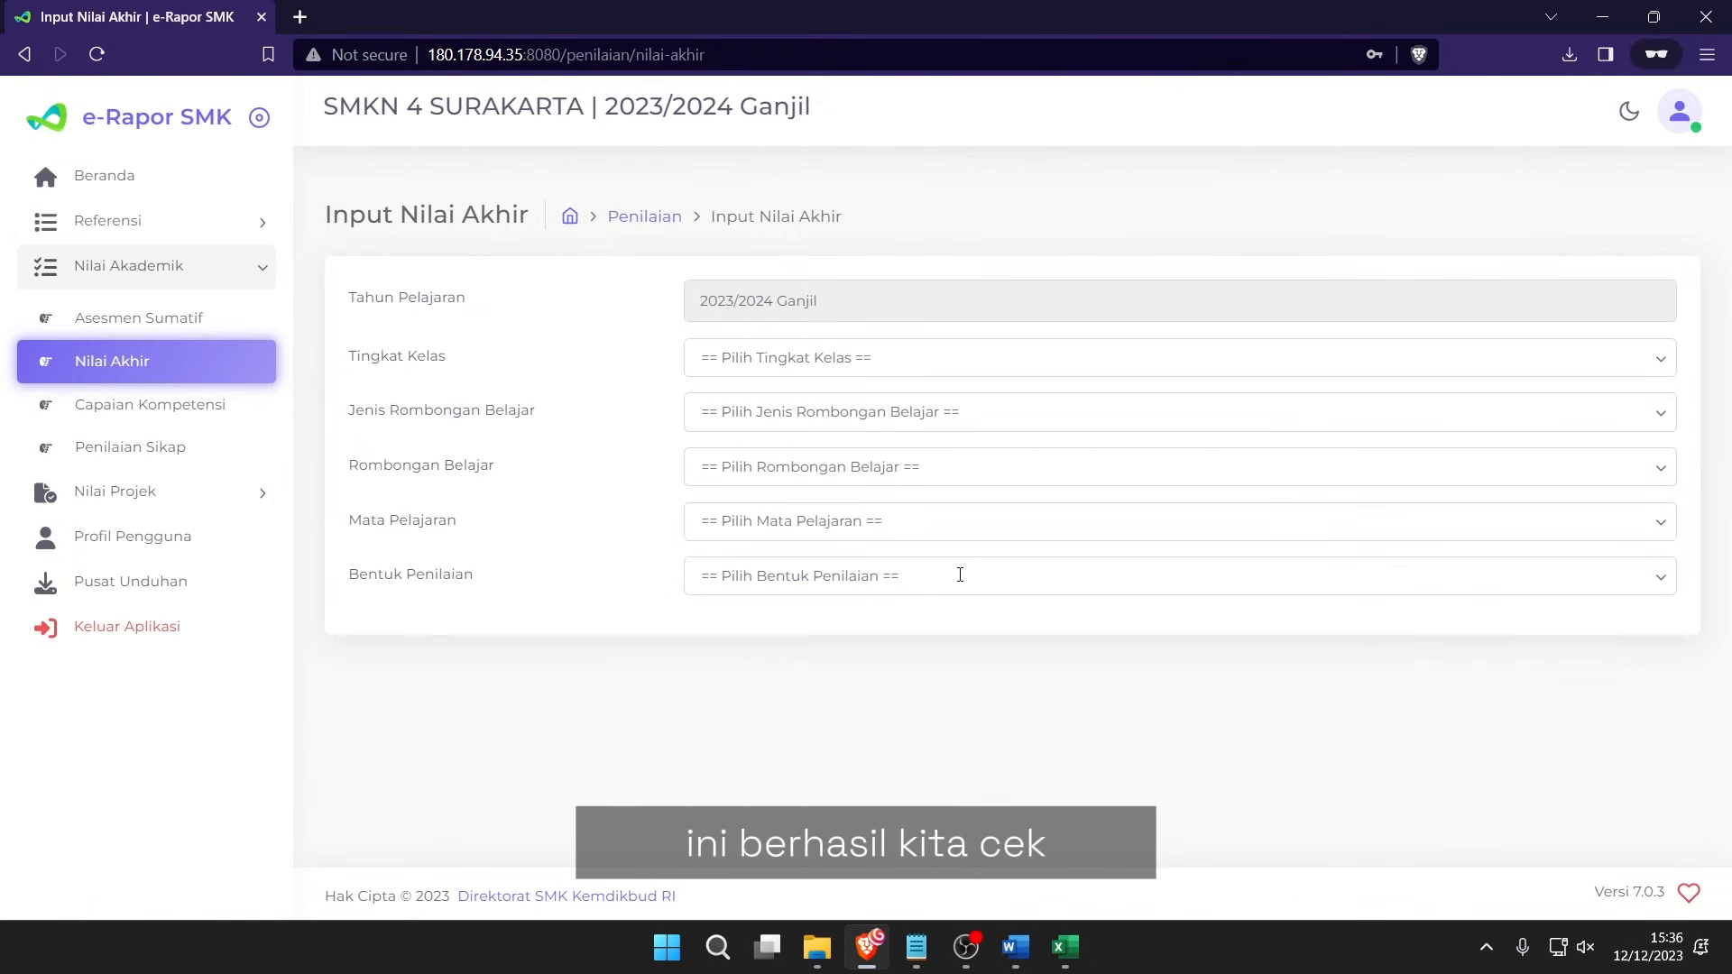
left_click(748, 350)
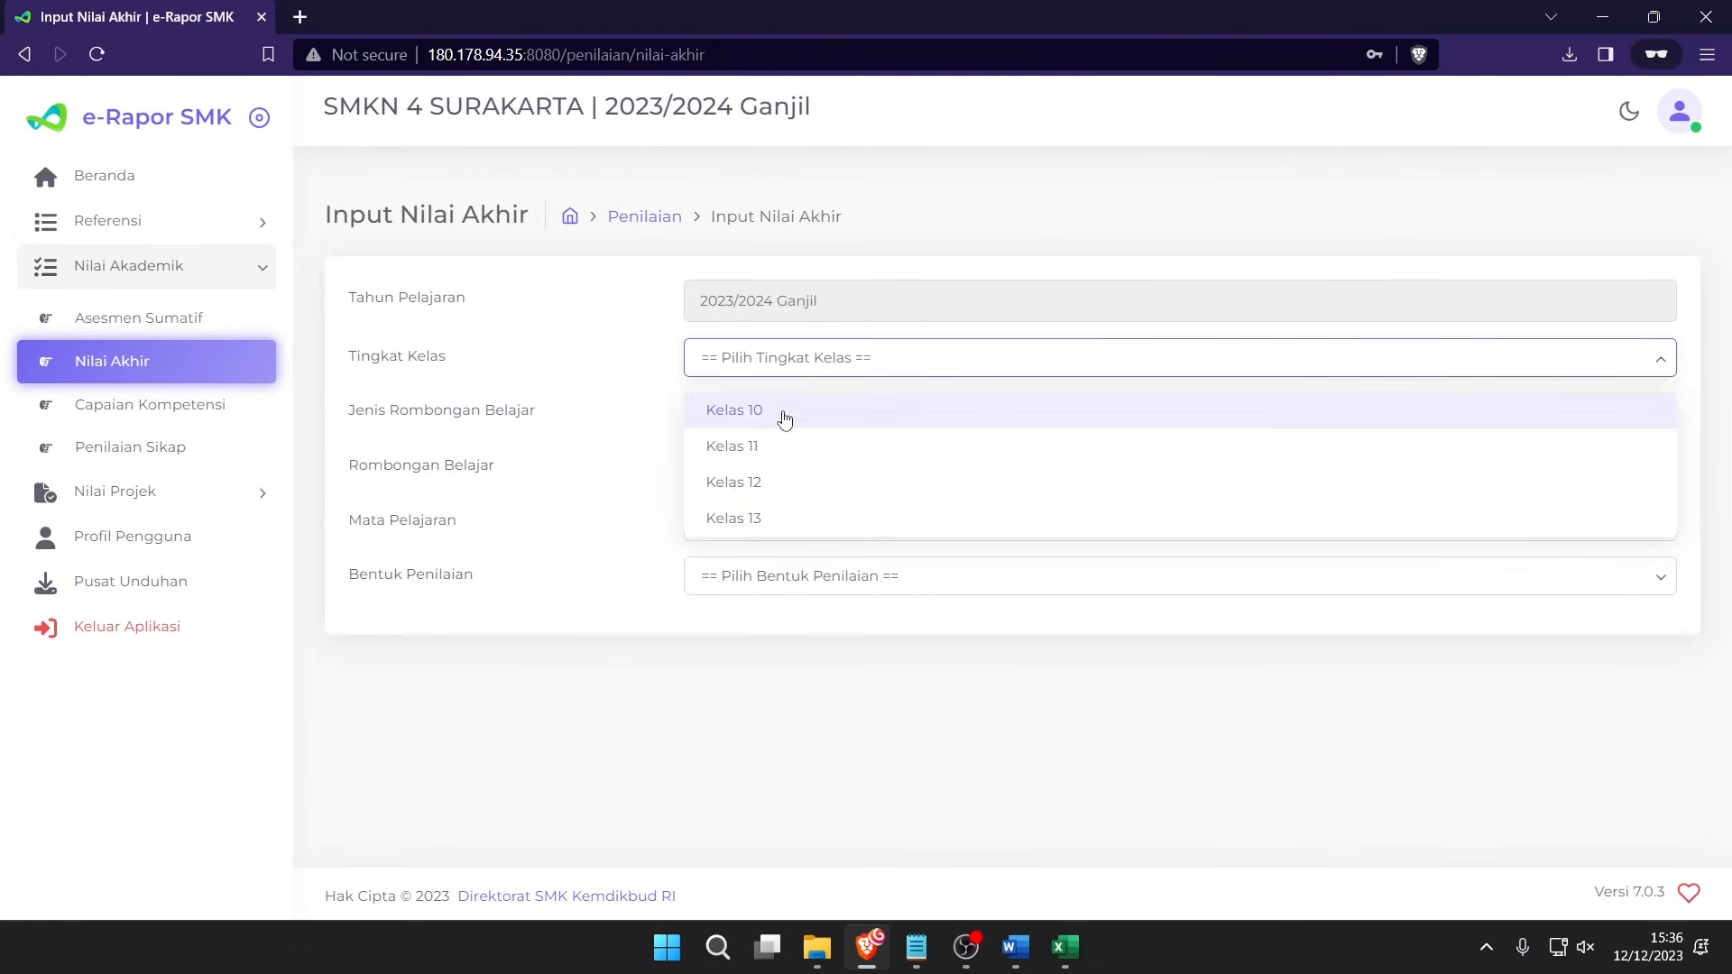
left_click(783, 408)
left_click(779, 422)
left_click(756, 469)
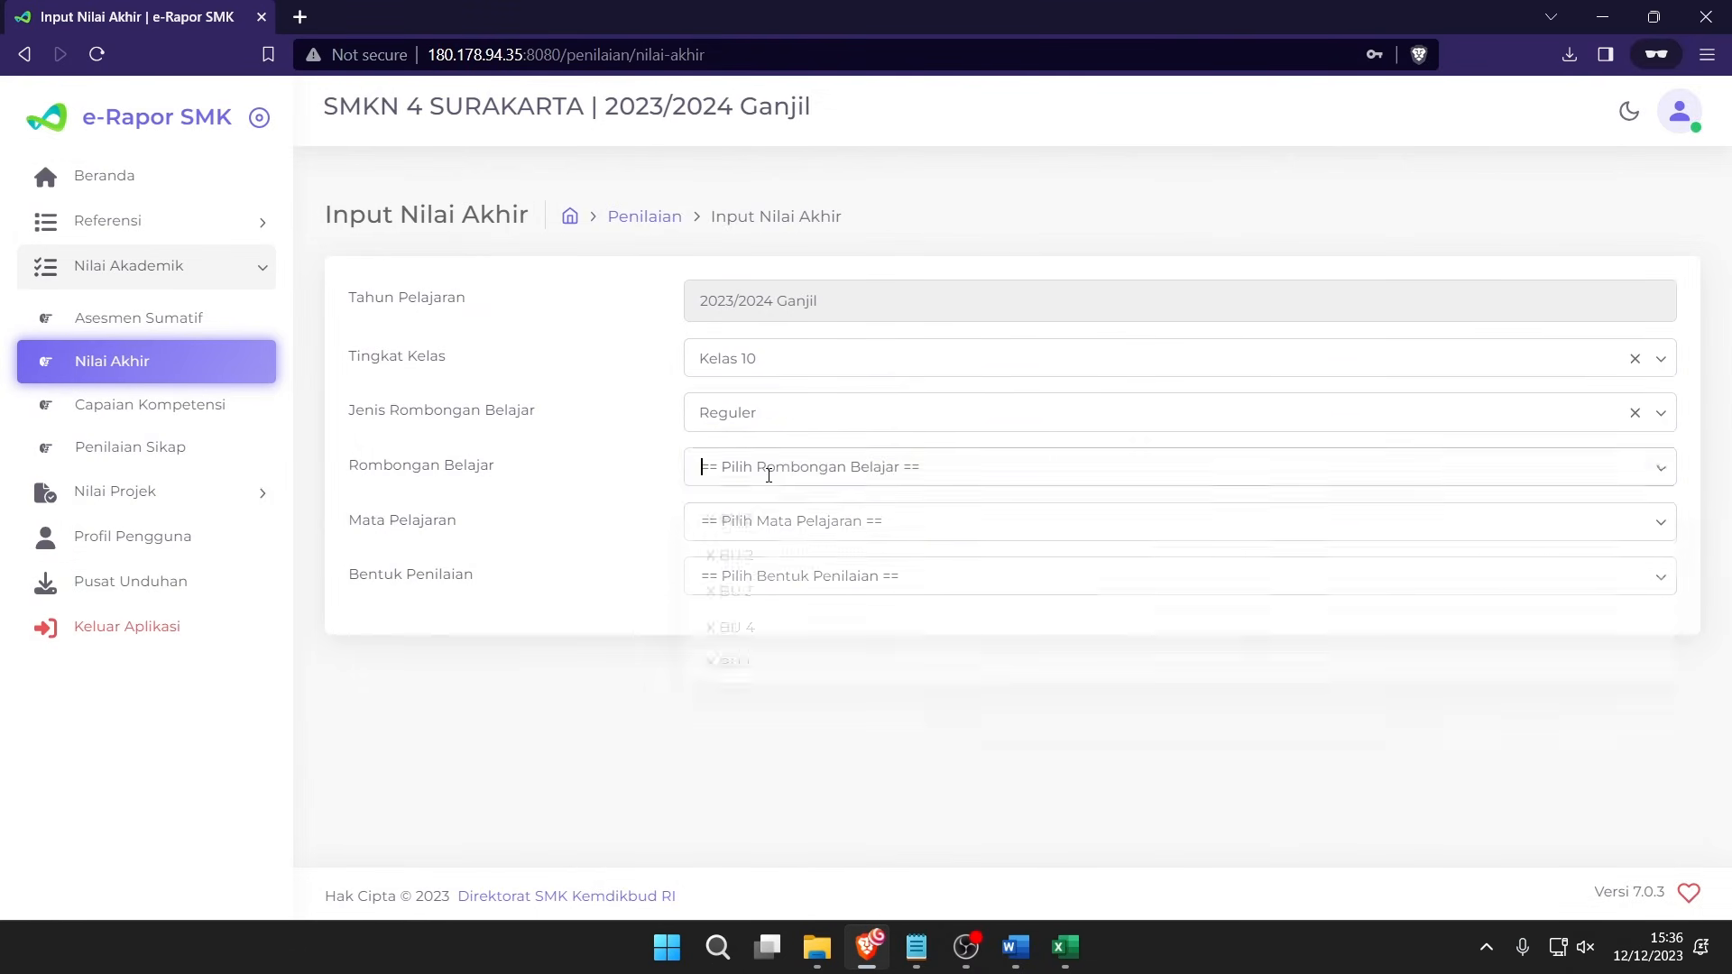
left_click(766, 469)
left_click(747, 668)
left_click(758, 532)
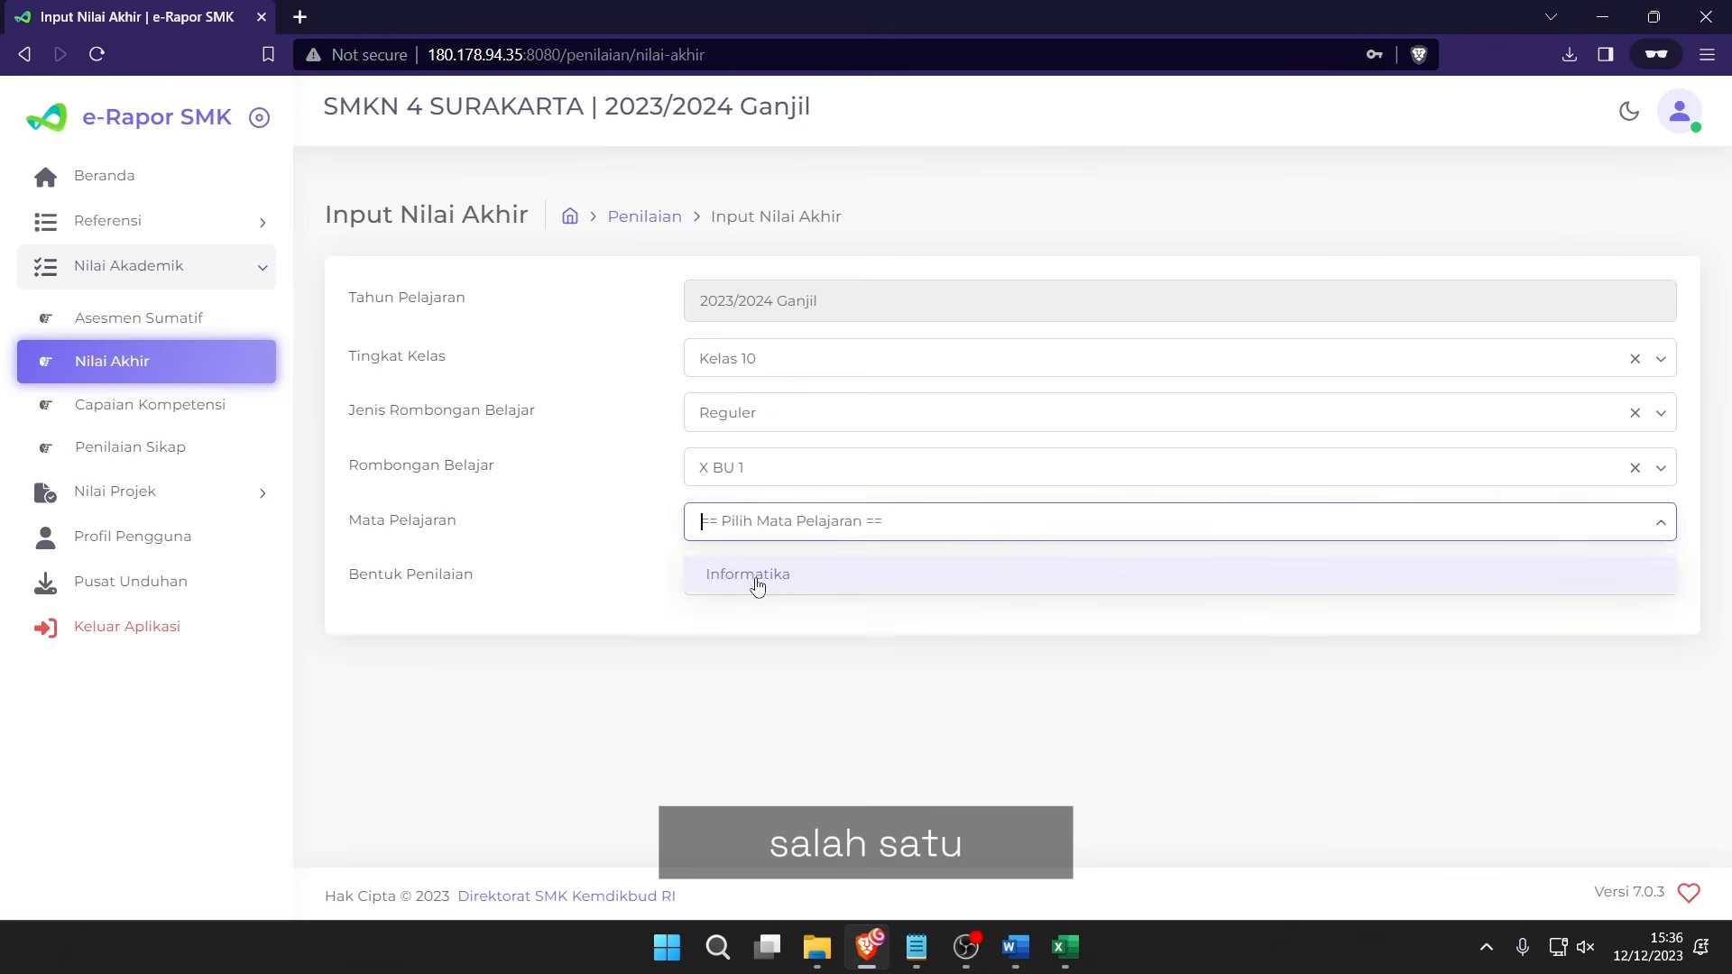
left_click(758, 582)
left_click(751, 578)
left_click(778, 668)
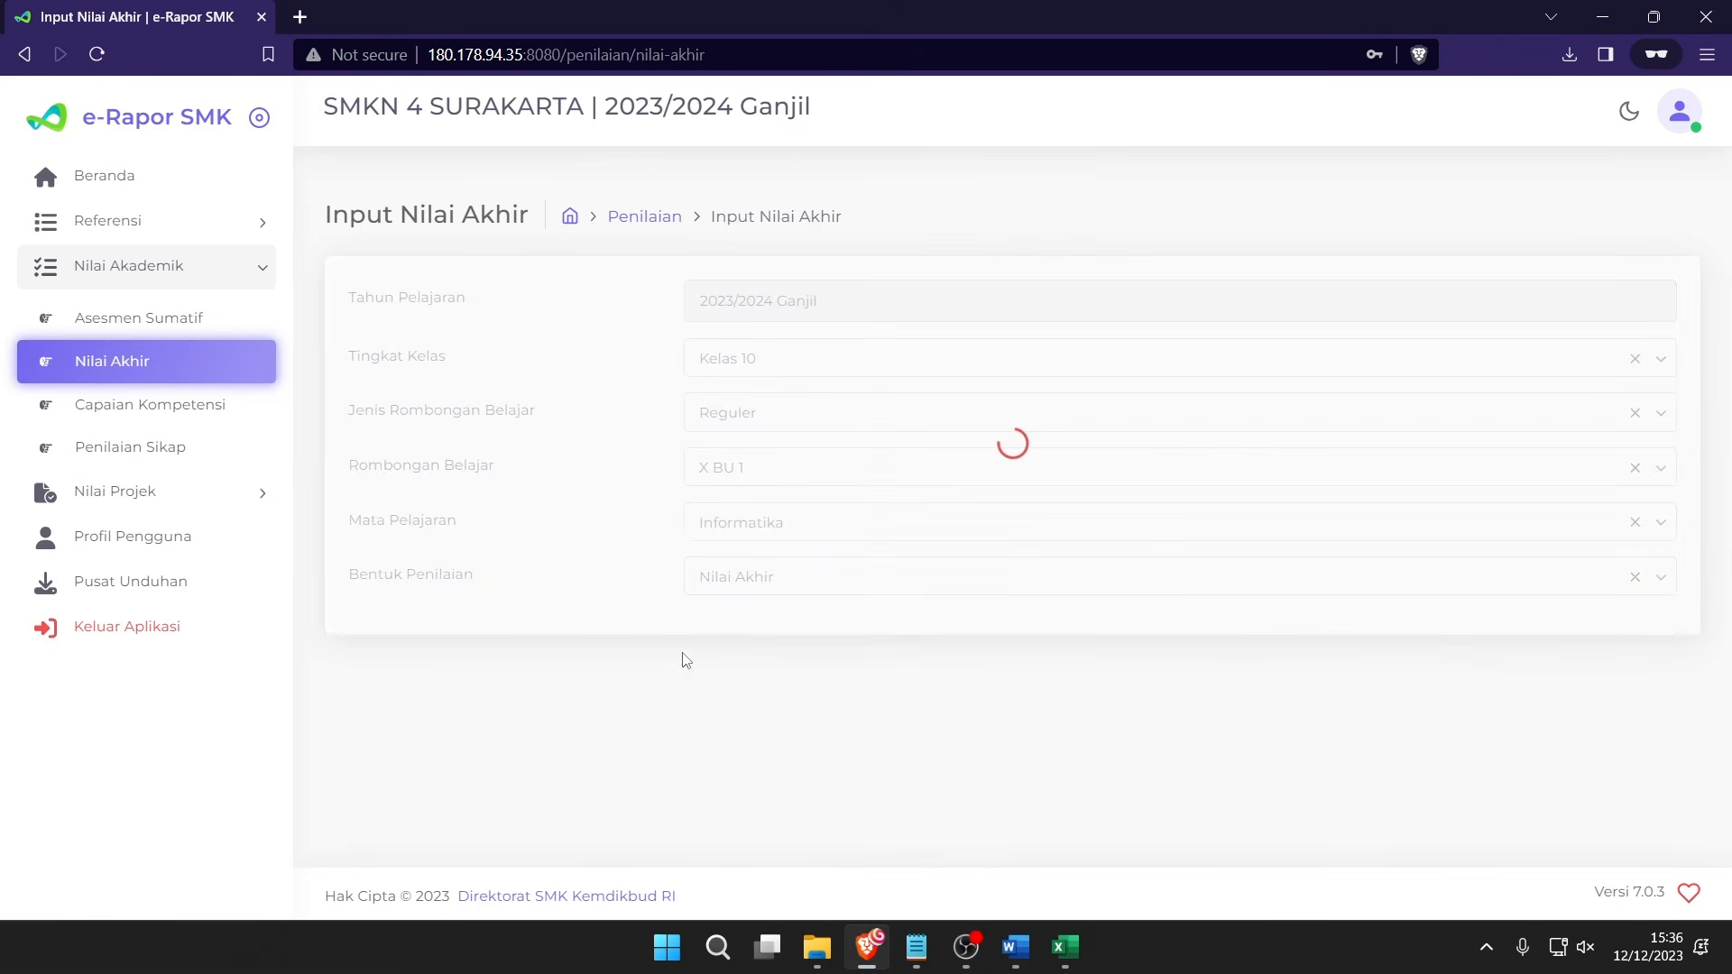
Save the imported final grades for all 36 students and confirm the message.
scroll(681, 658, "down", 10)
scroll(838, 484, "down", 15)
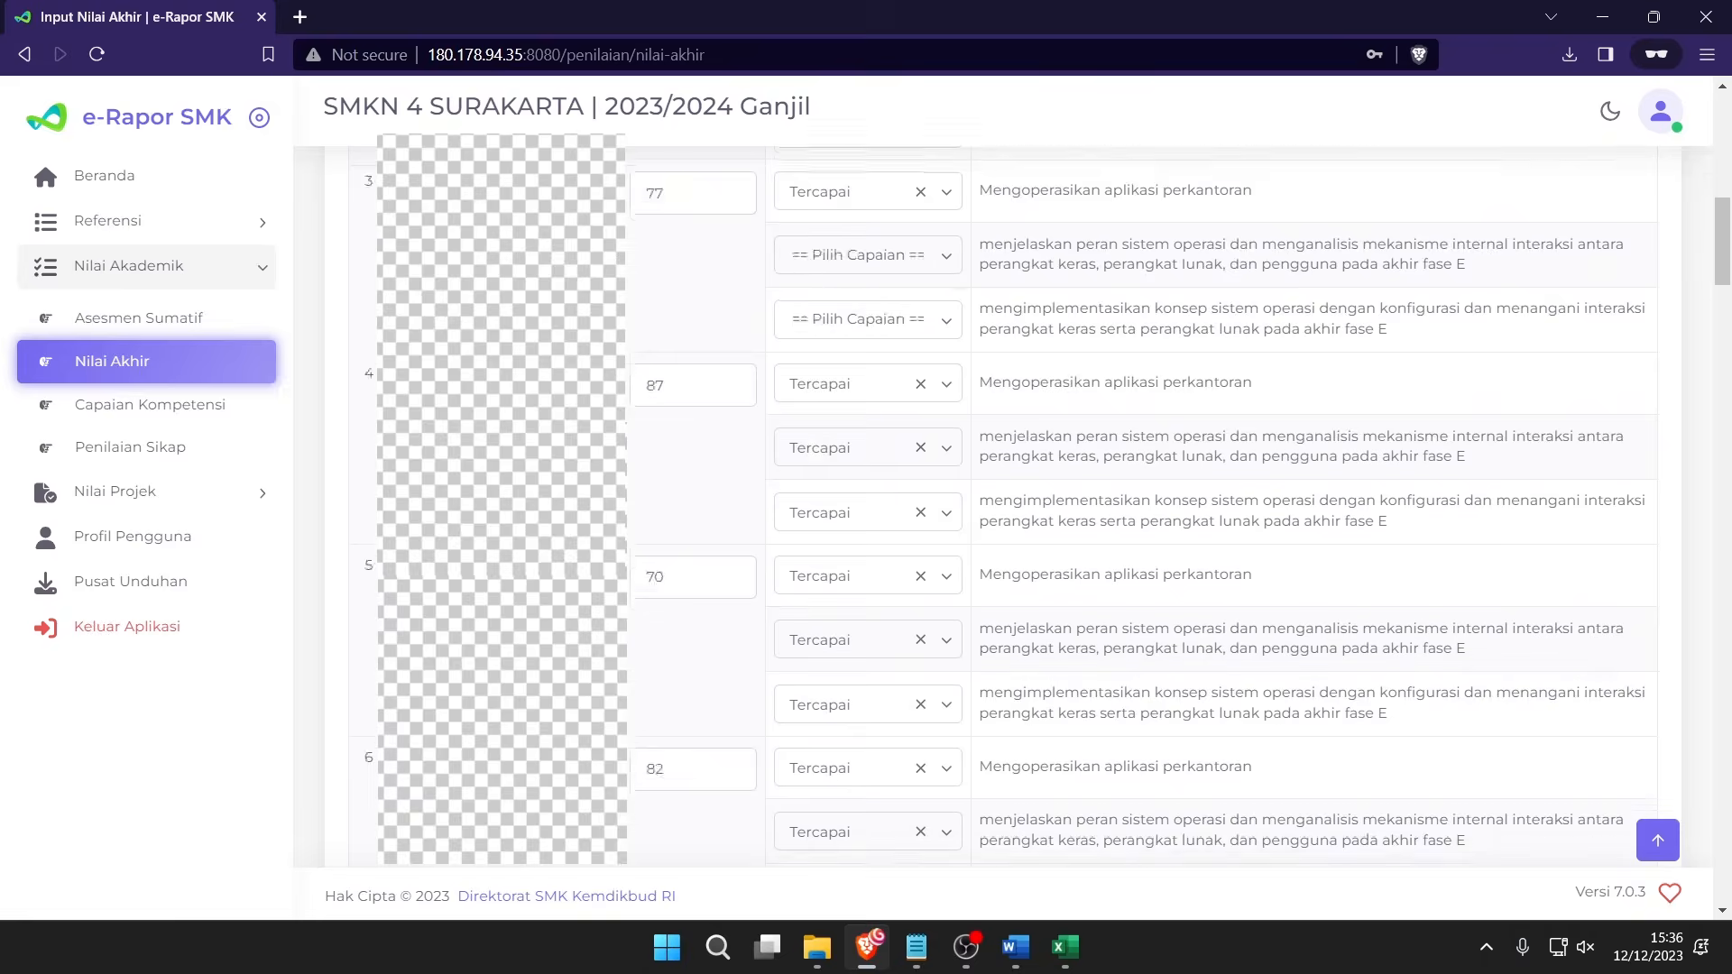
scroll(838, 485, "down", 20)
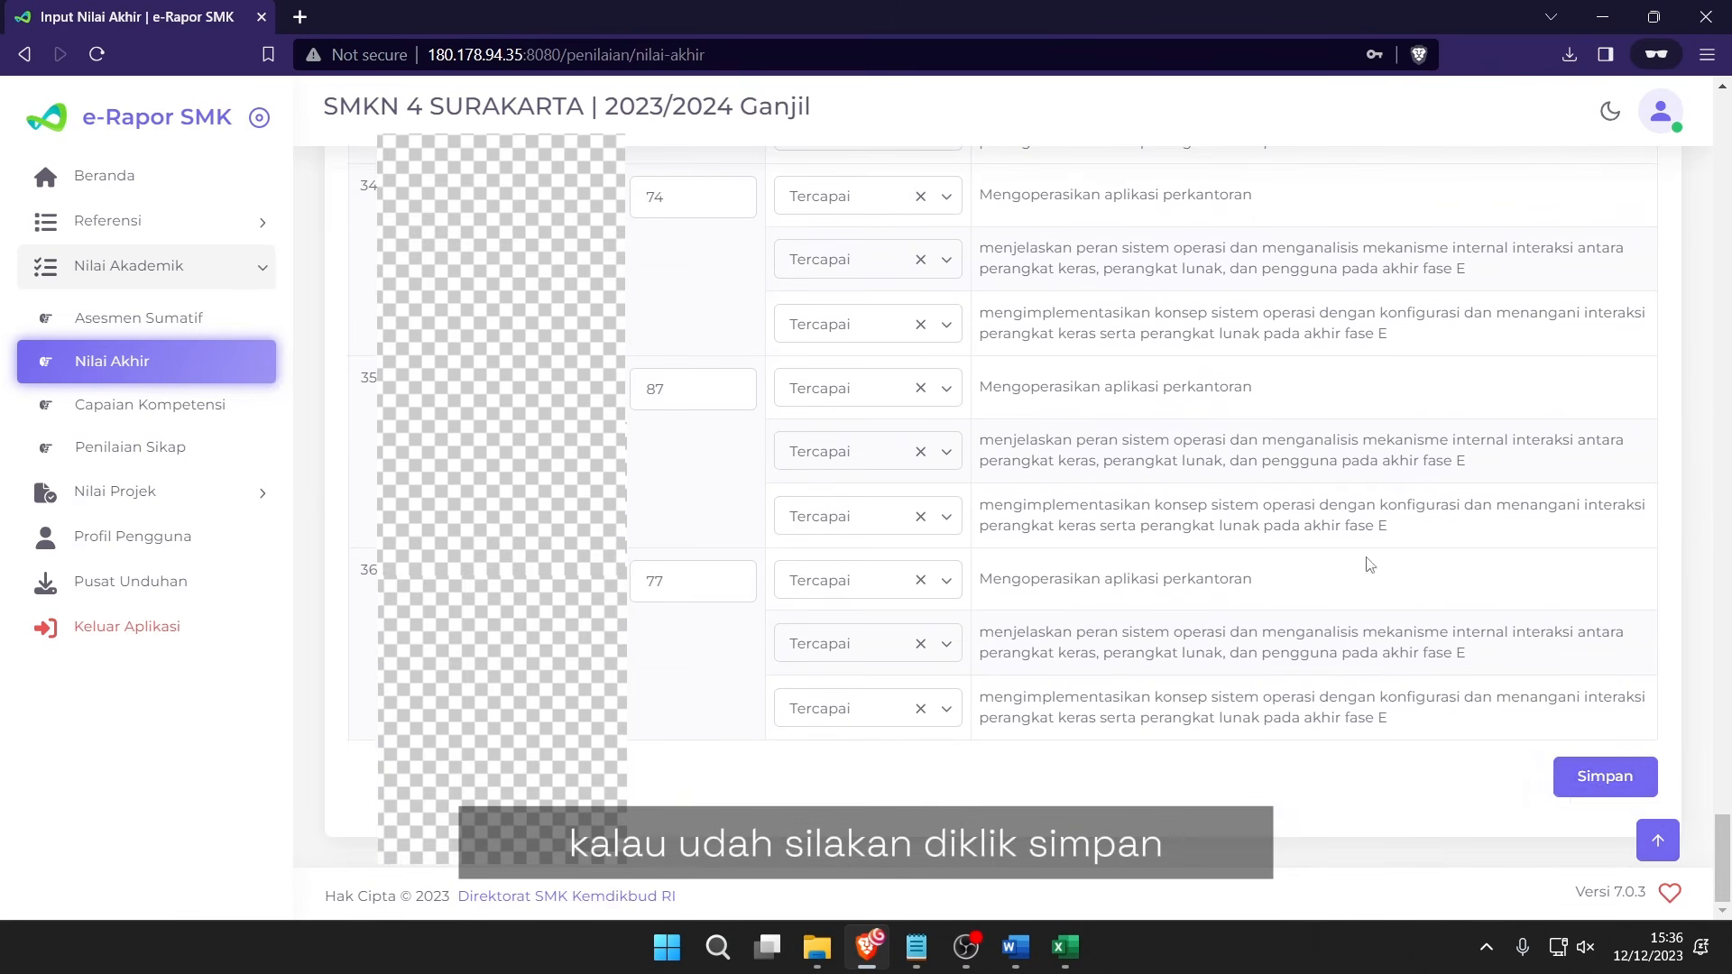
left_click(1604, 778)
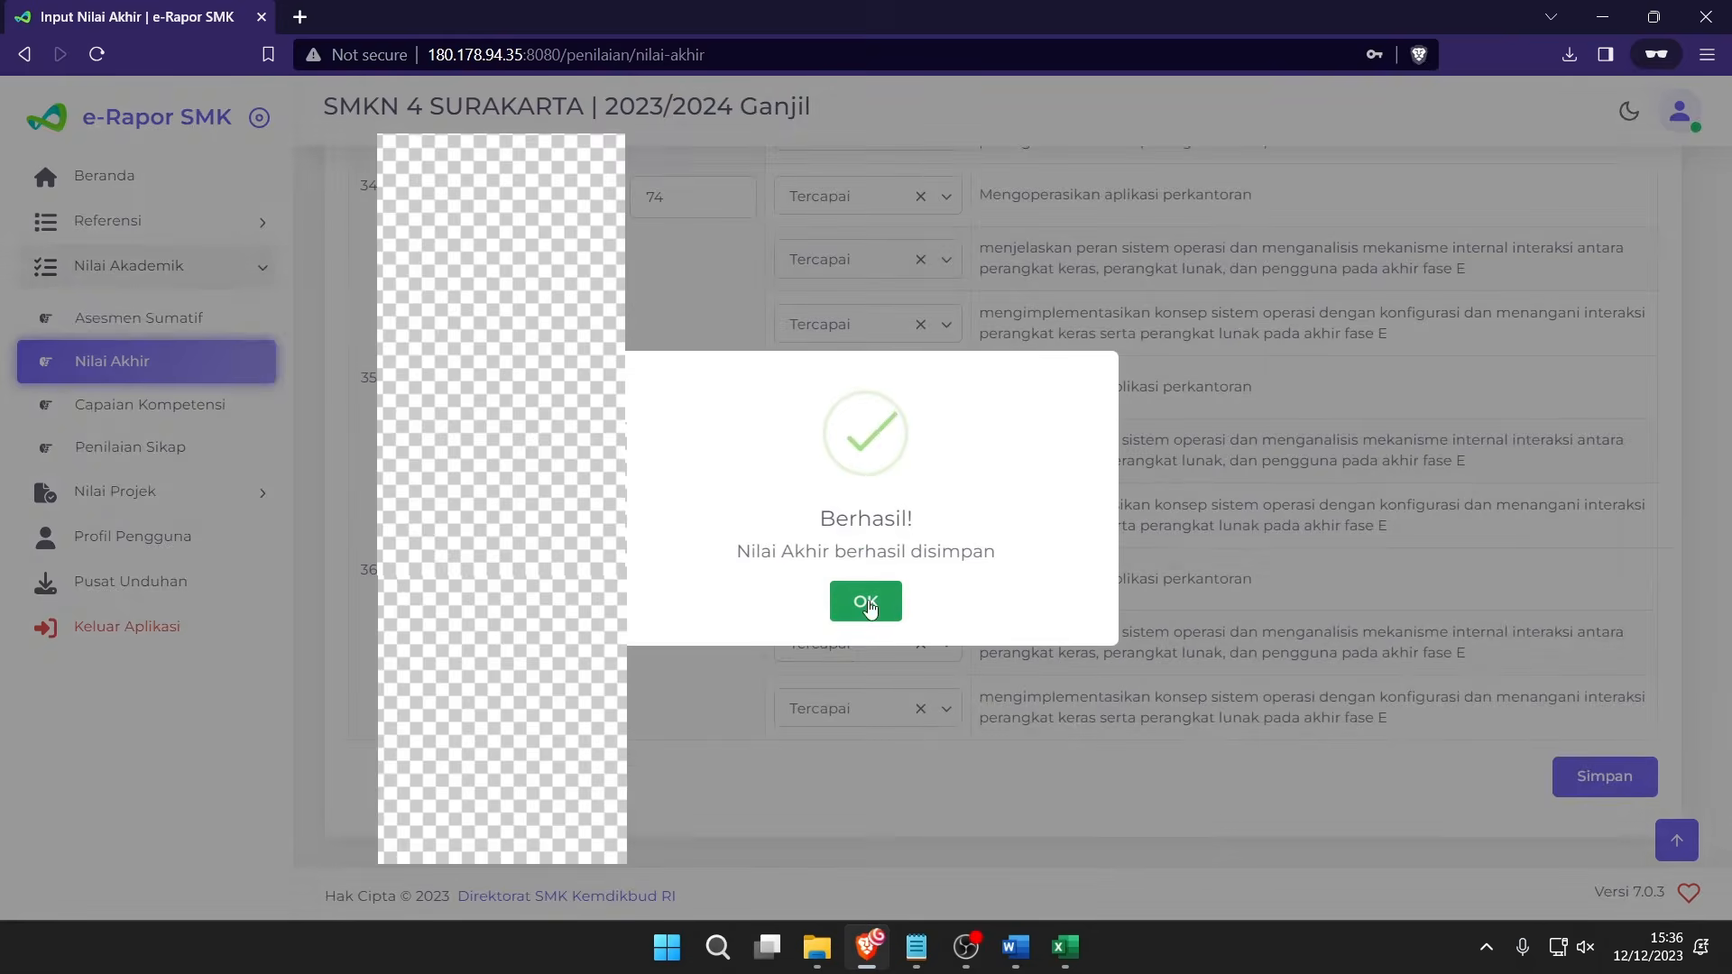
left_click(846, 600)
key("alt+Tab")
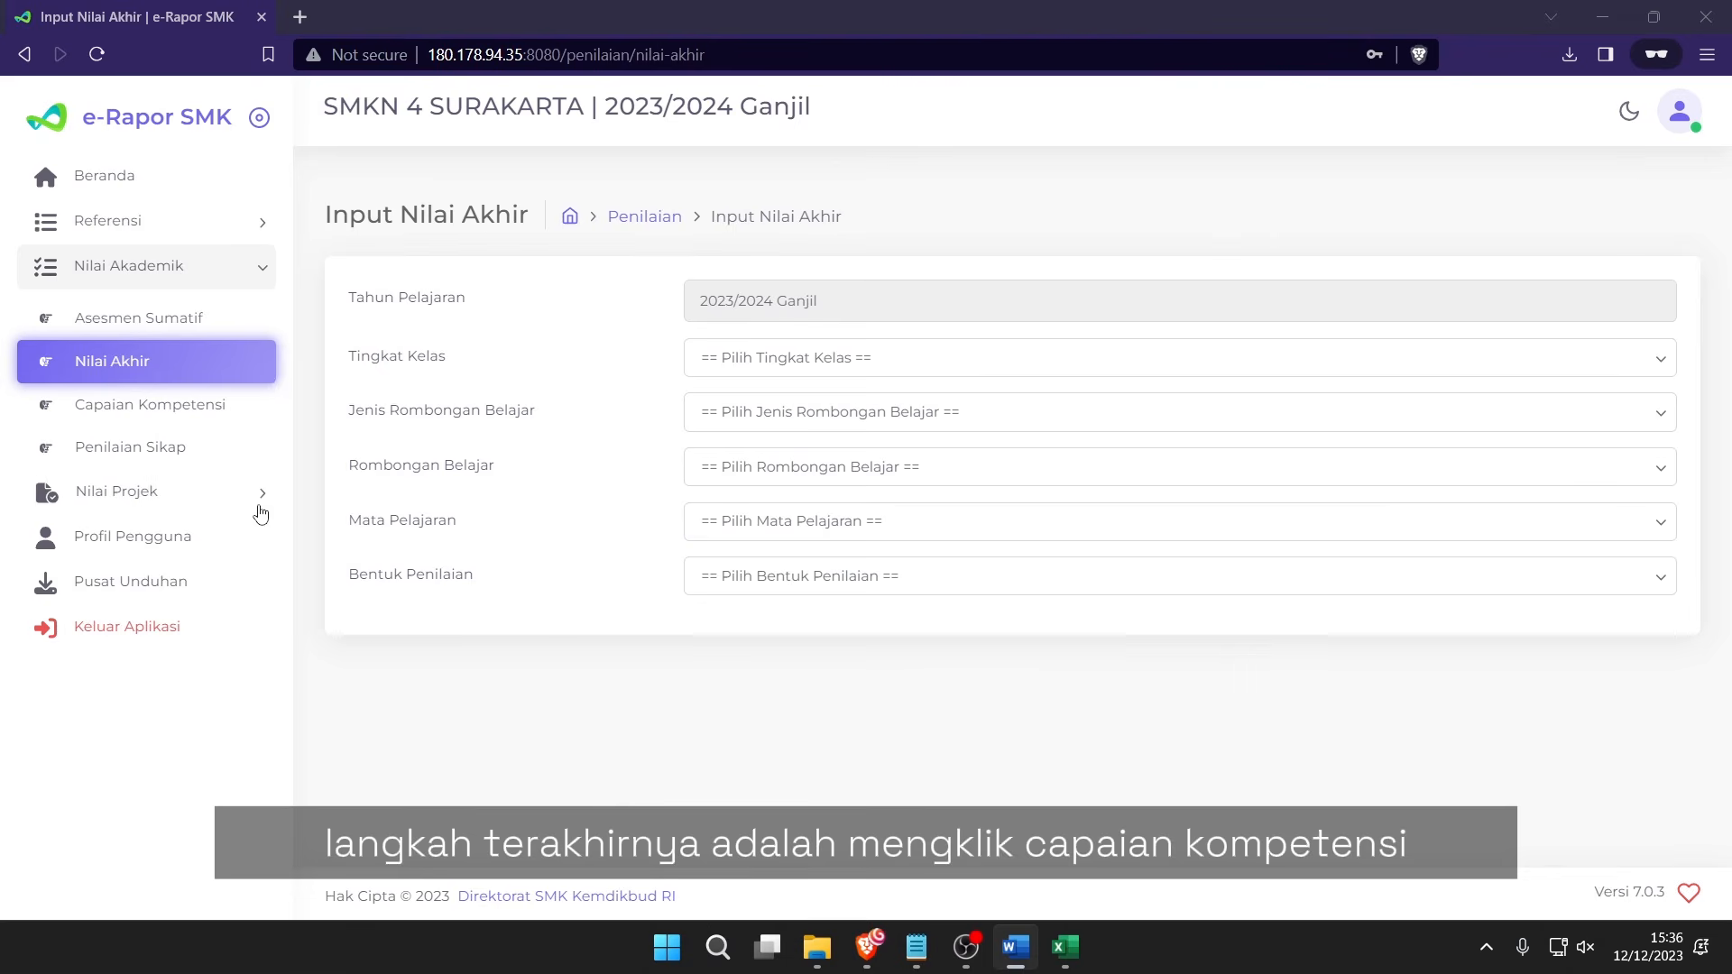
Filter Capaian Kompetensi to Kelas 10, Reguler, X BU 1, Informatika.
left_click(177, 414)
left_click(792, 372)
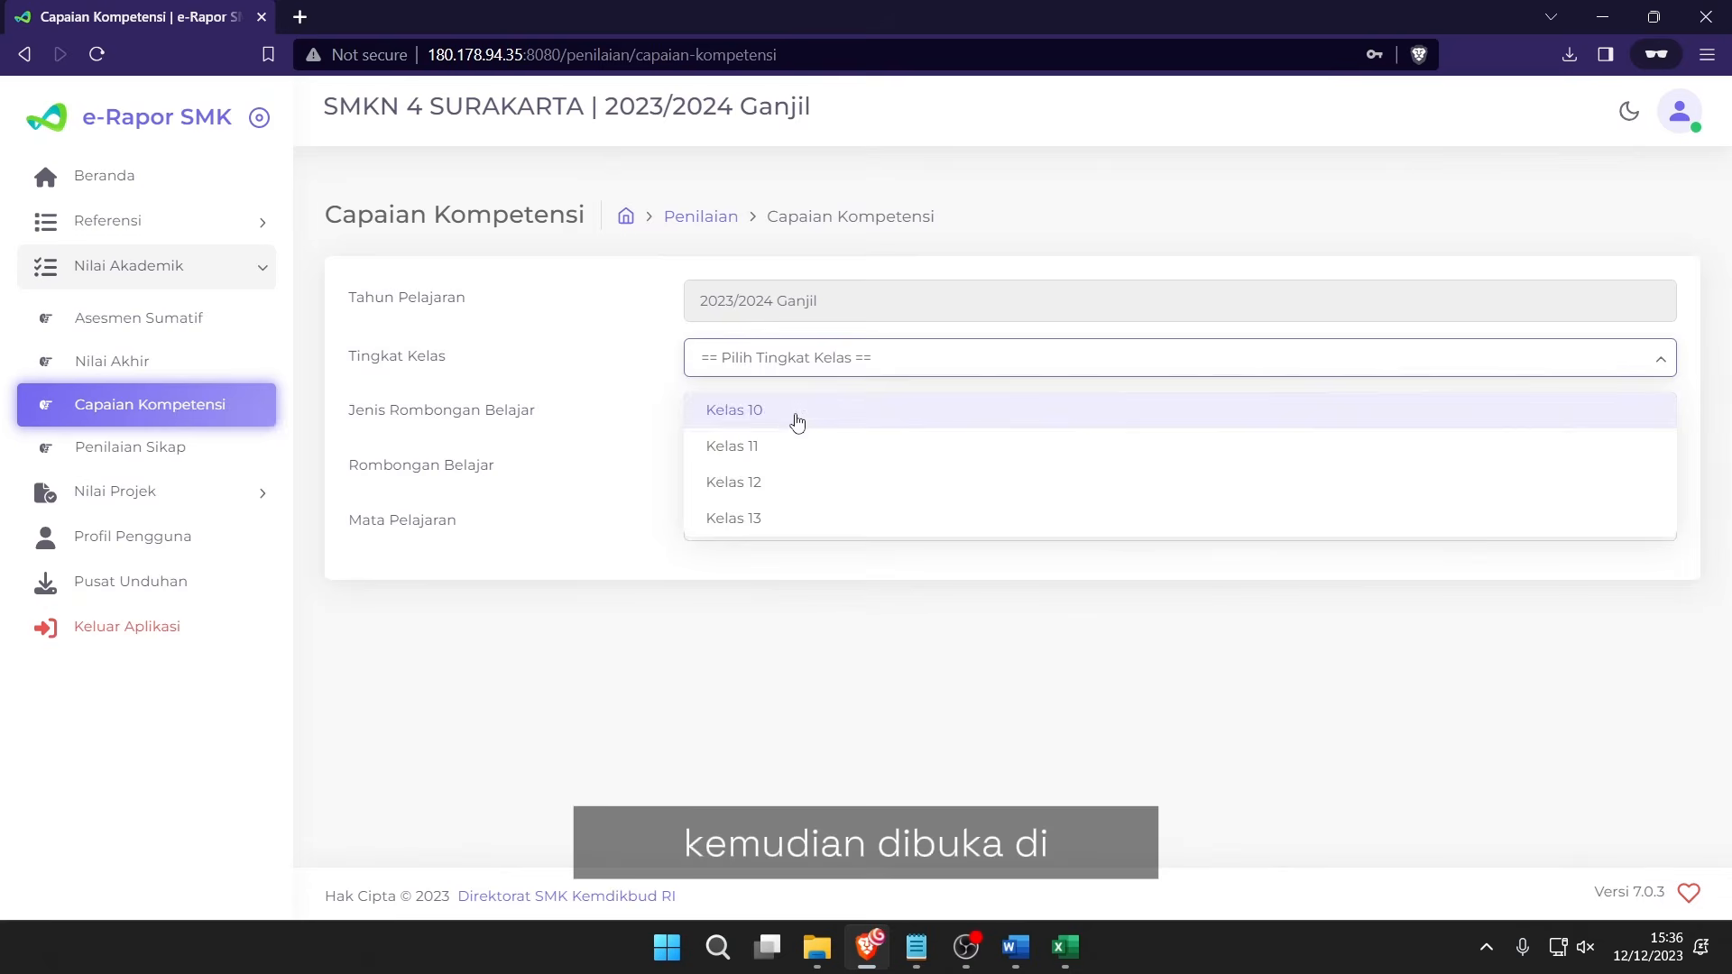
left_click(797, 421)
left_click(738, 417)
left_click(736, 463)
left_click(738, 460)
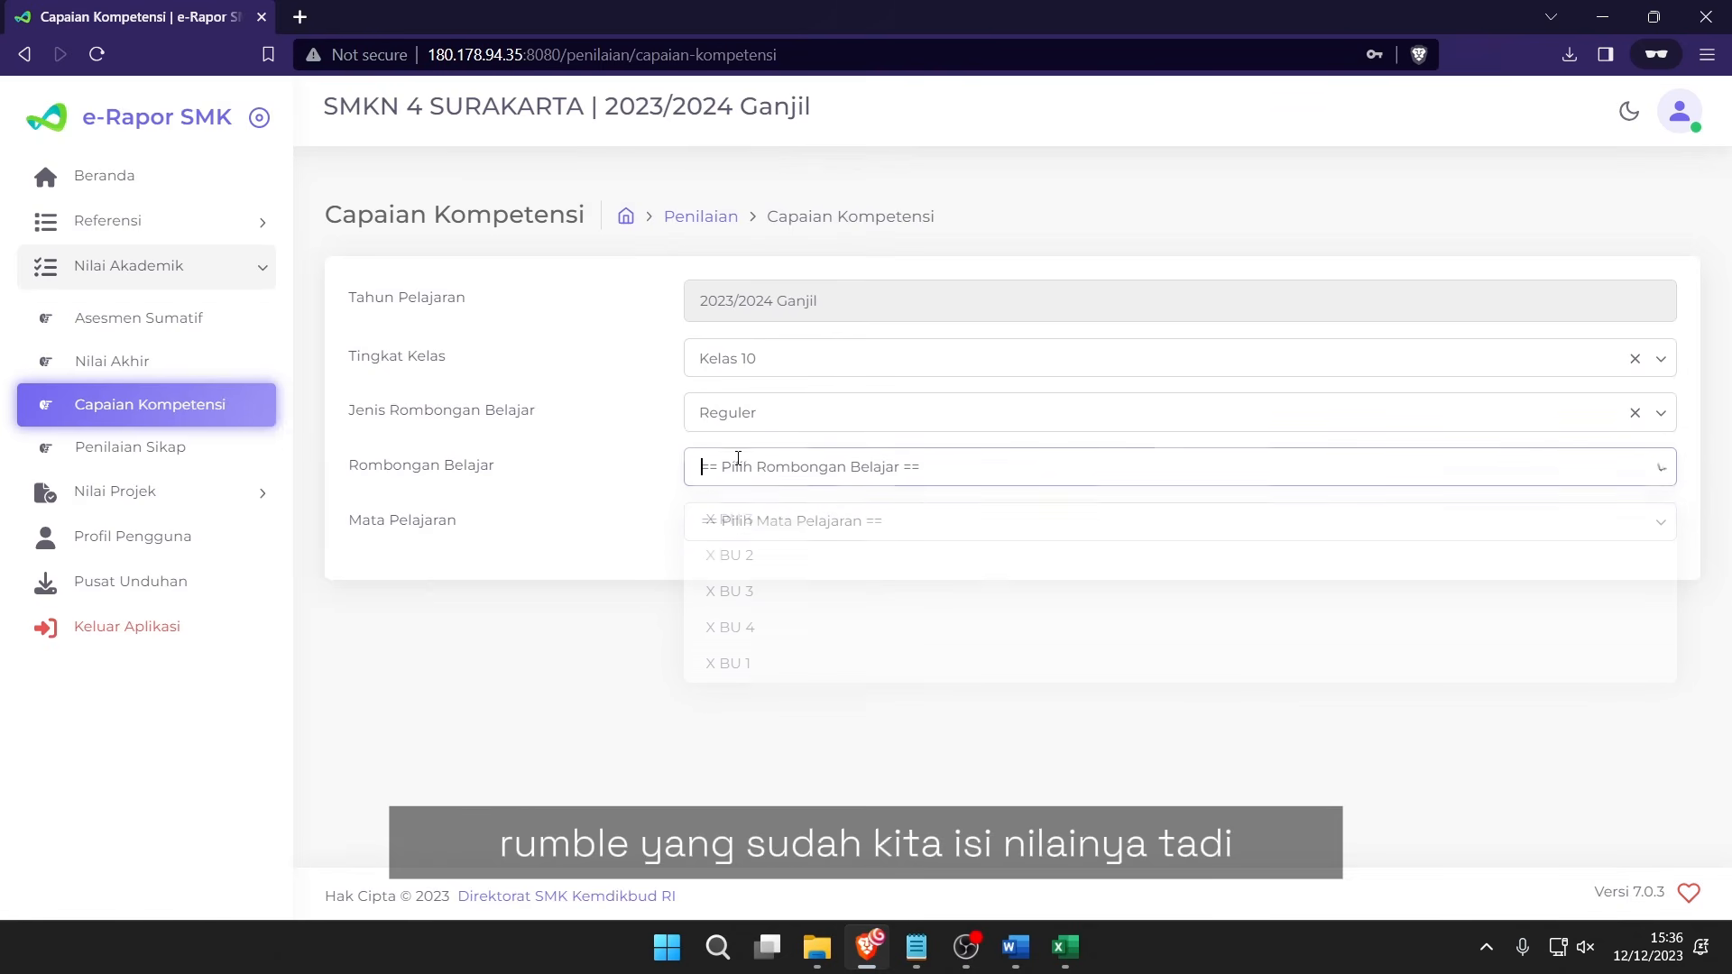
left_click(761, 666)
left_click(793, 529)
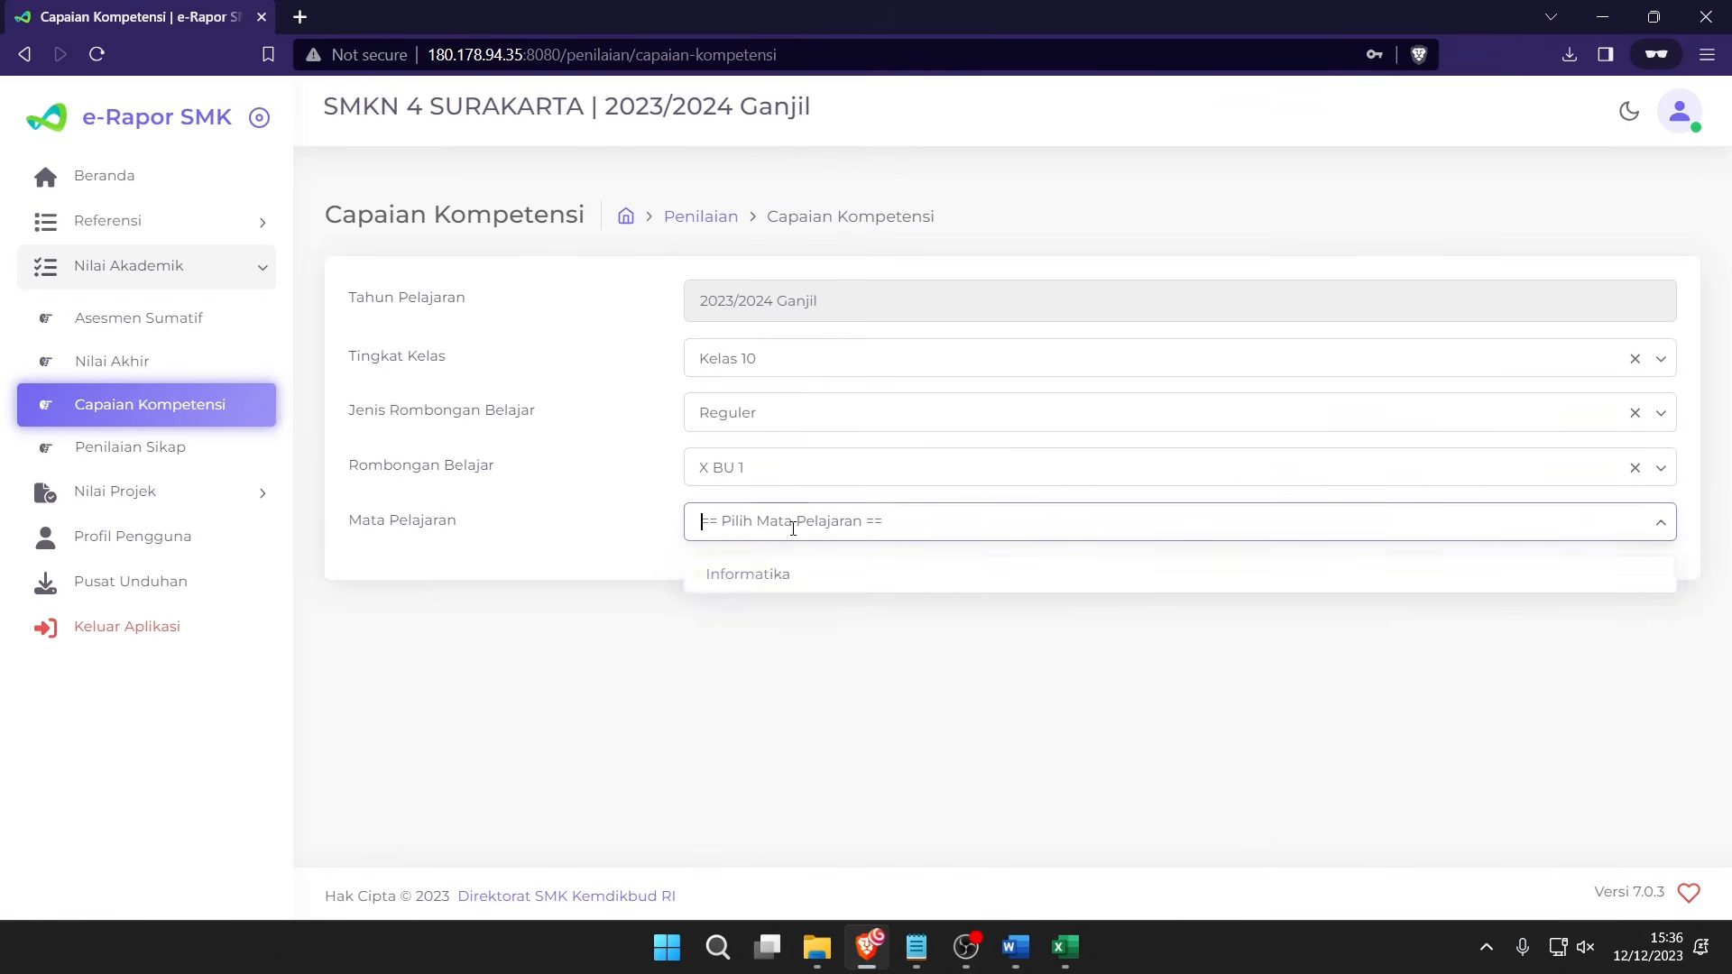
left_click(777, 572)
scroll(998, 470, "down", 4)
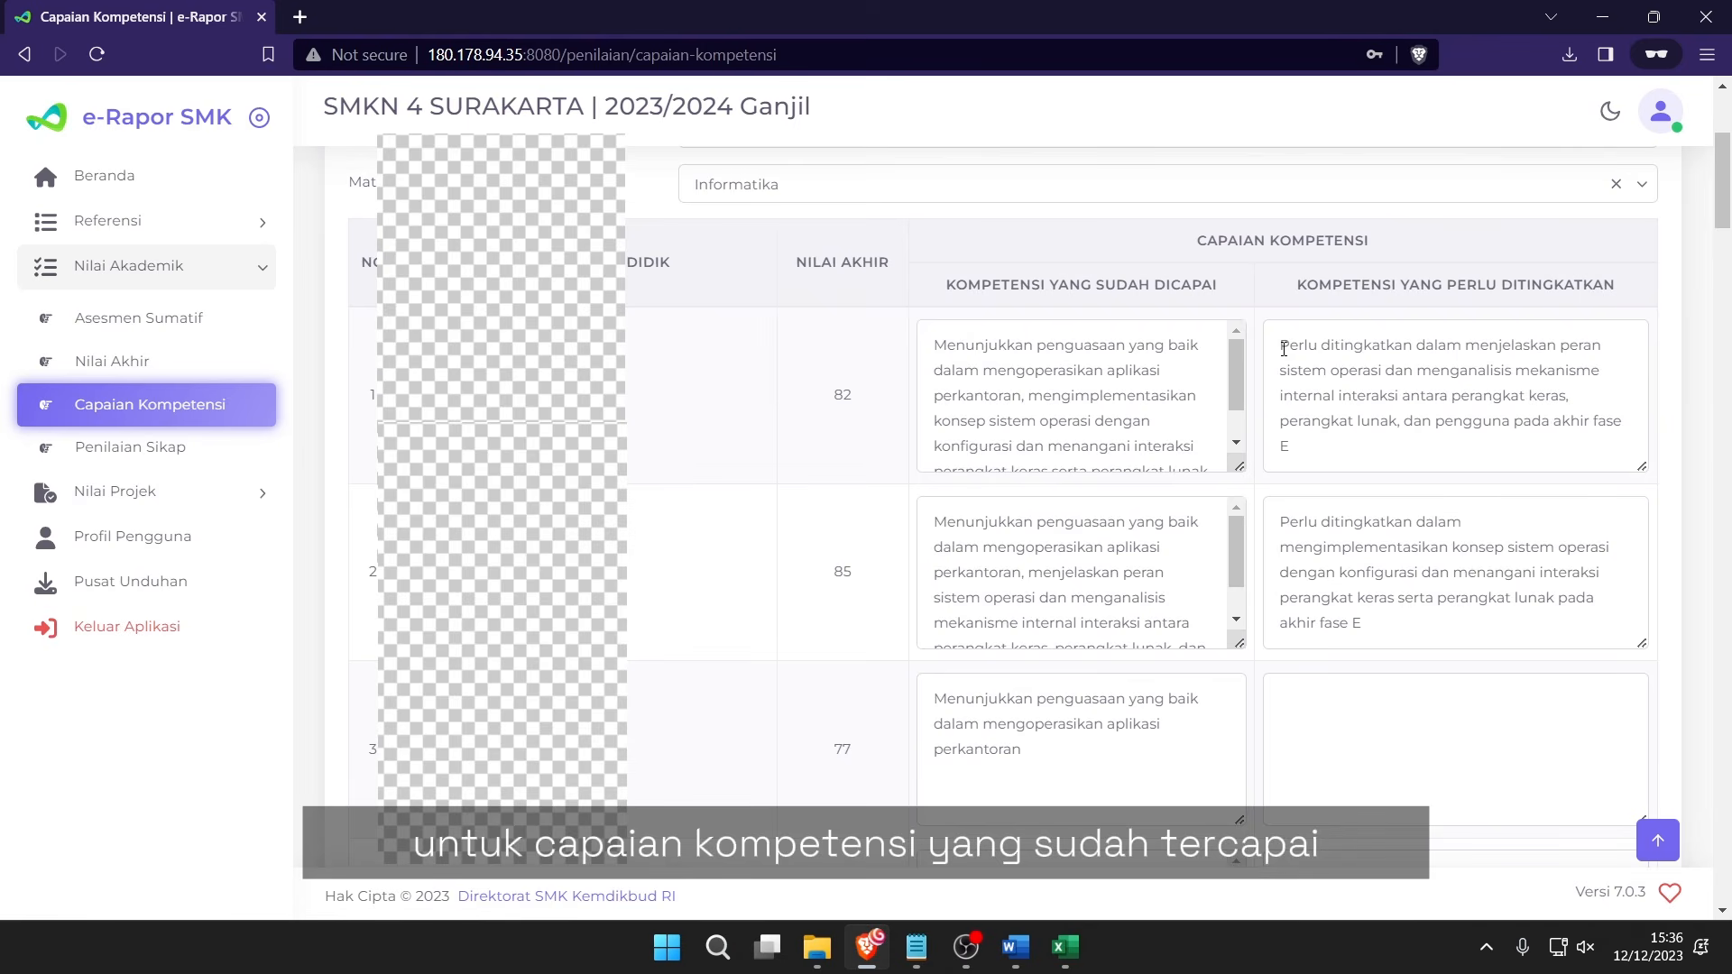
Review the wording of student 1's achieved and 'Perlu ditingkatkan dalam' descriptions.
left_click_drag(946, 351, 1112, 394)
left_click(1112, 394)
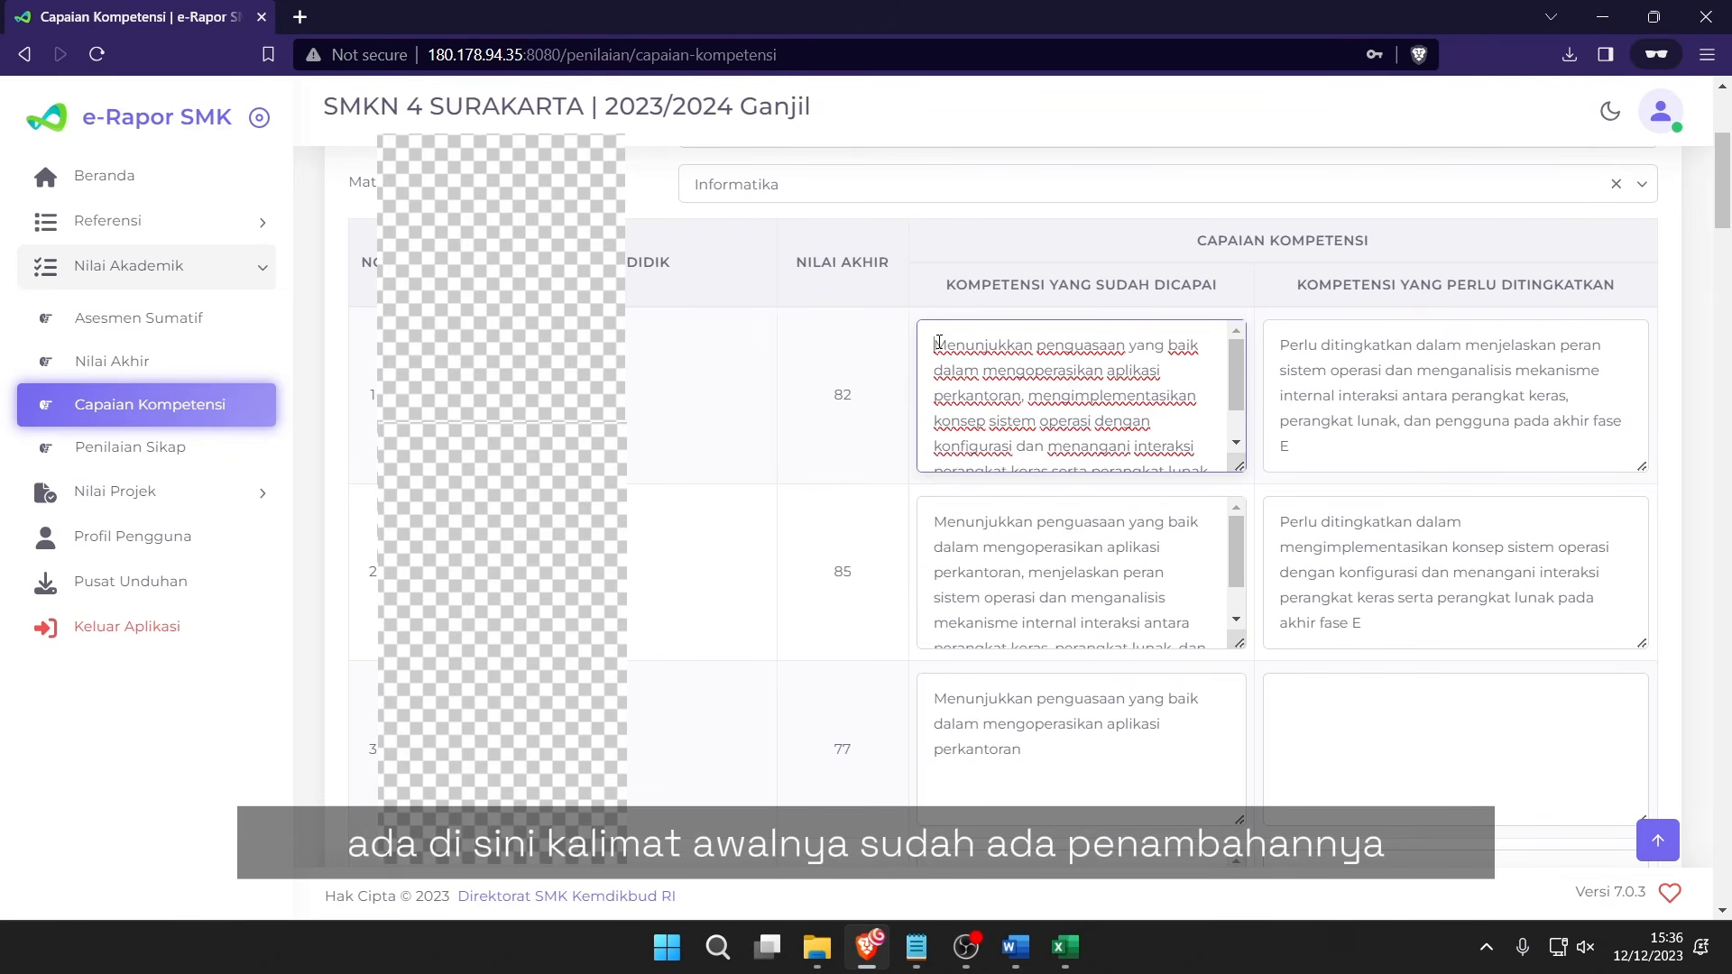
left_click_drag(938, 344, 1159, 397)
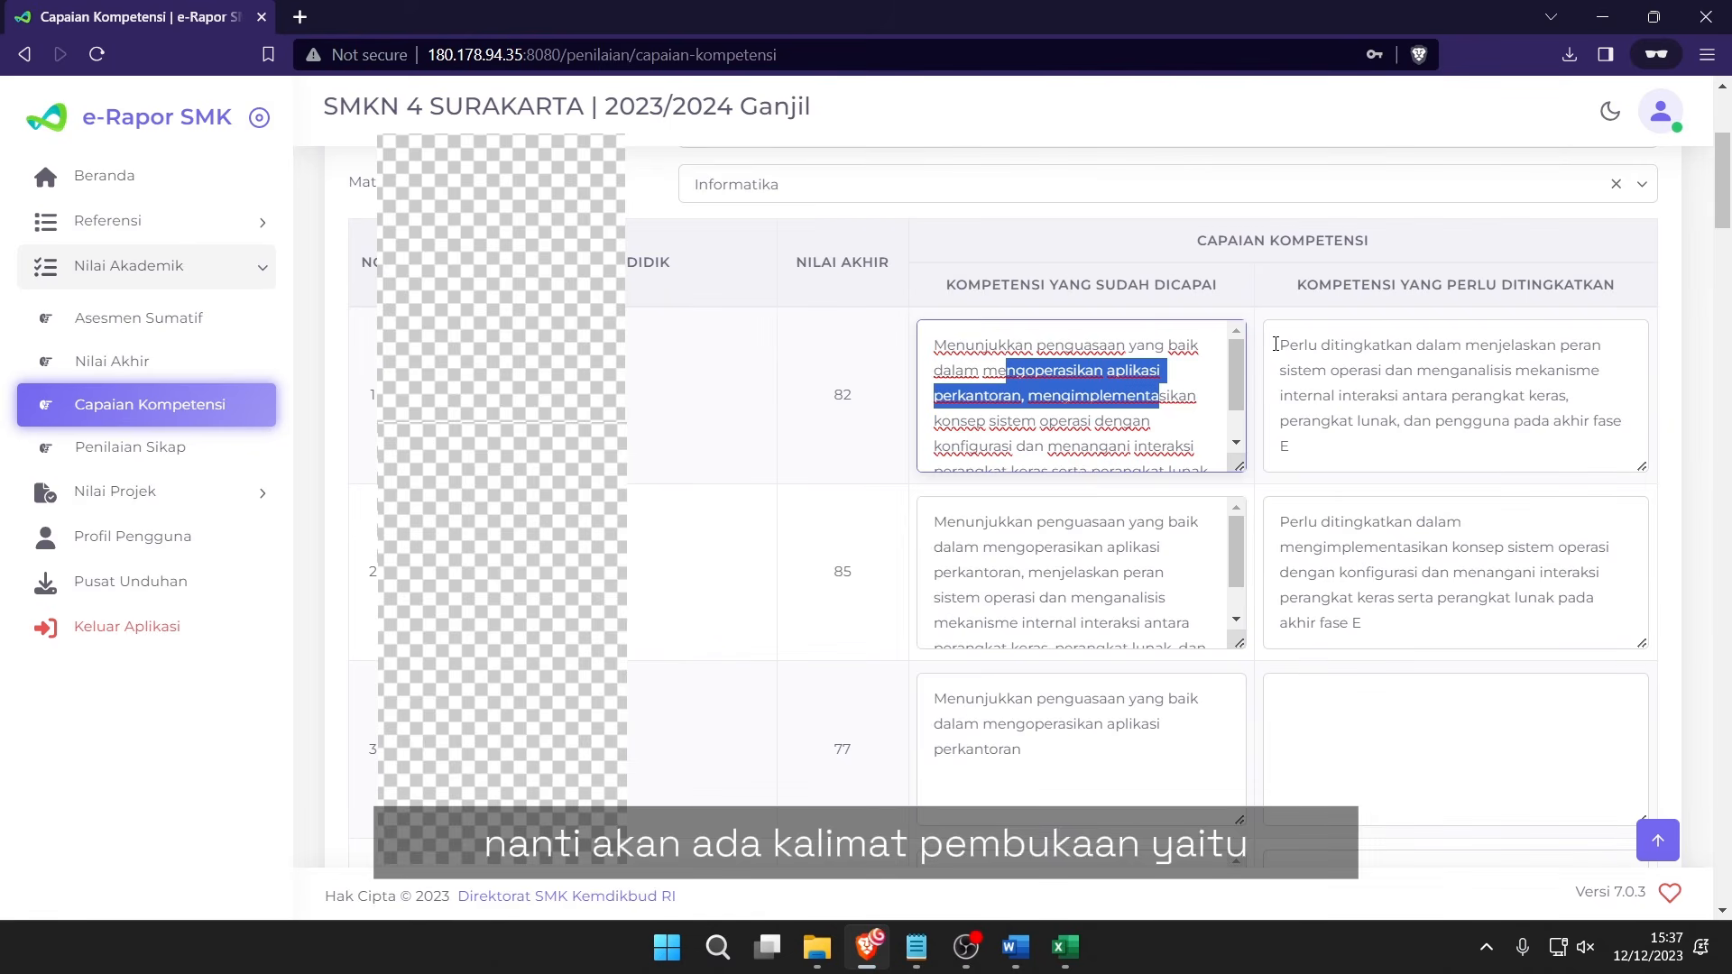
left_click_drag(1275, 343, 1469, 352)
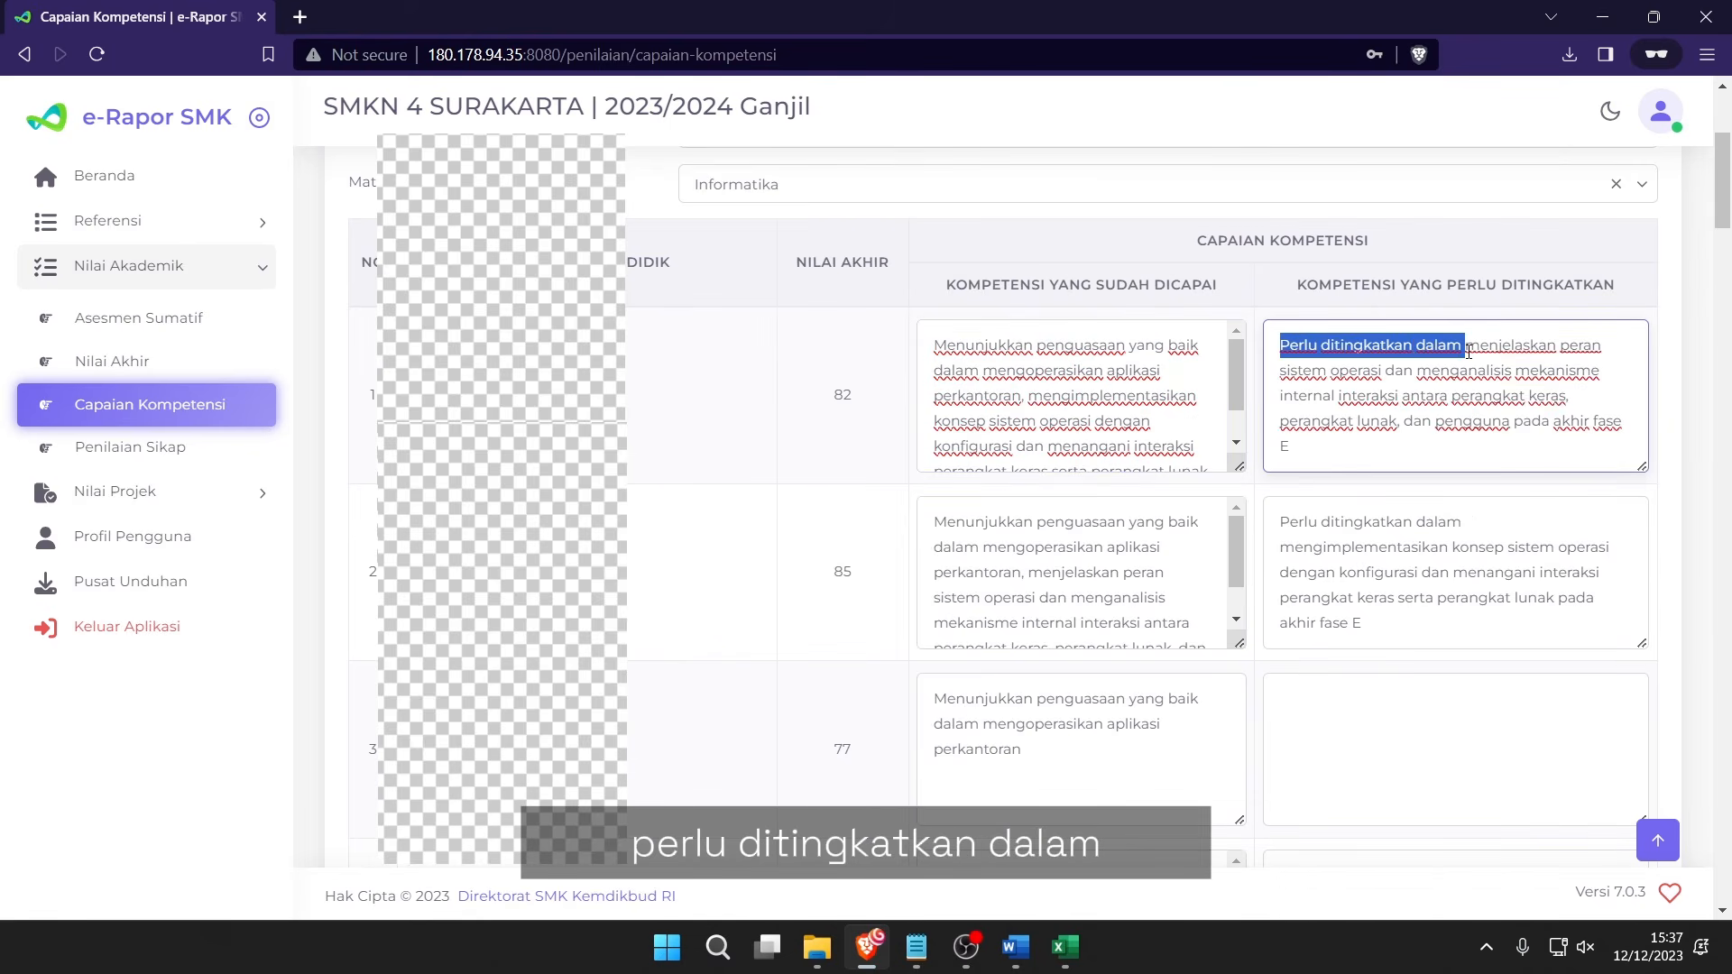
Save the X BU 1 Informatika competency descriptions and acknowledge the Berhasil message.
scroll(1356, 399, "down", 2)
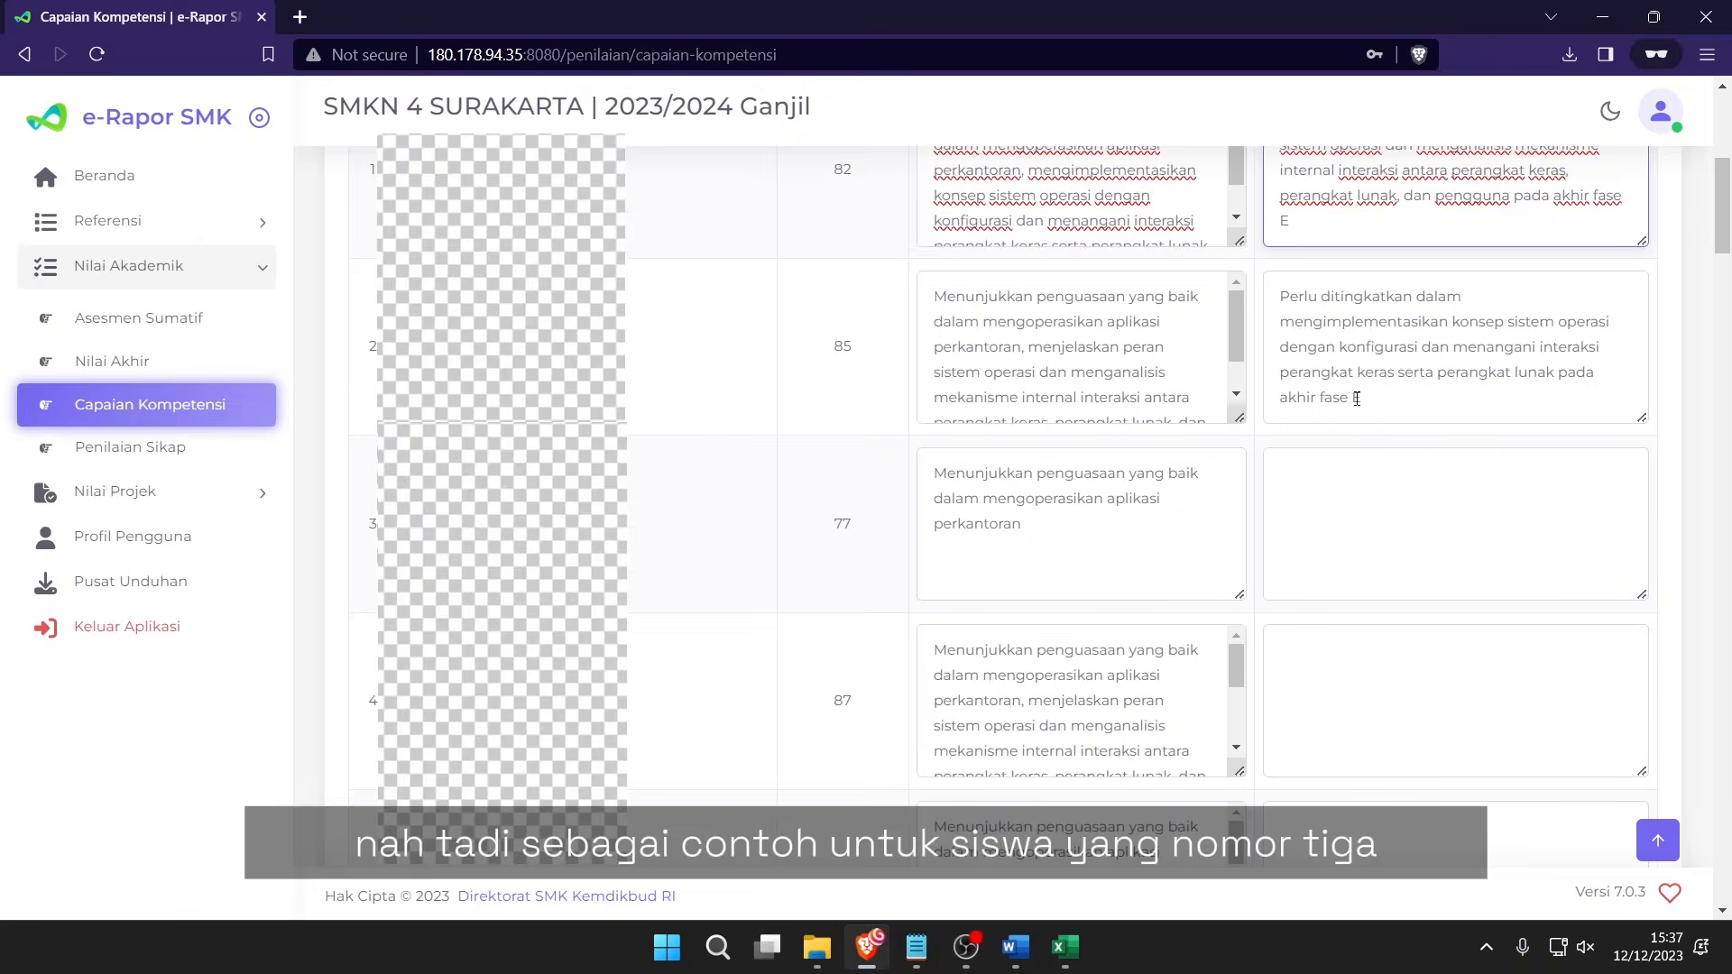
scroll(788, 494, "up", 1)
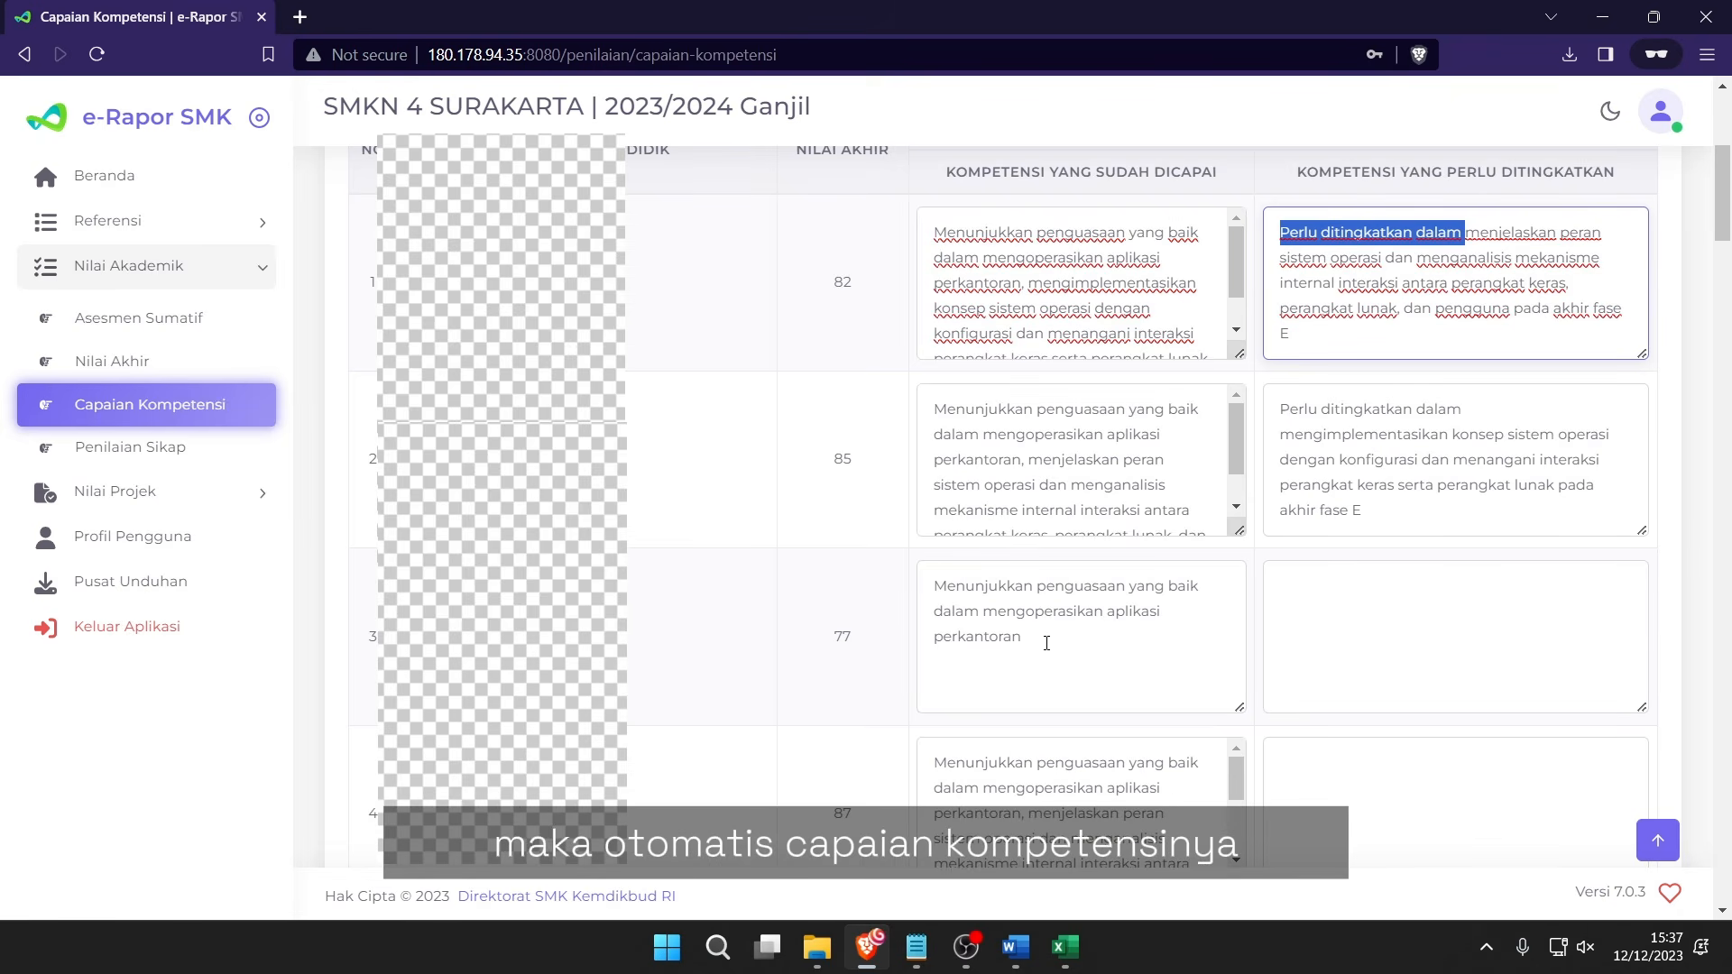
scroll(1046, 642, "up", 1)
scroll(1051, 642, "down", 1)
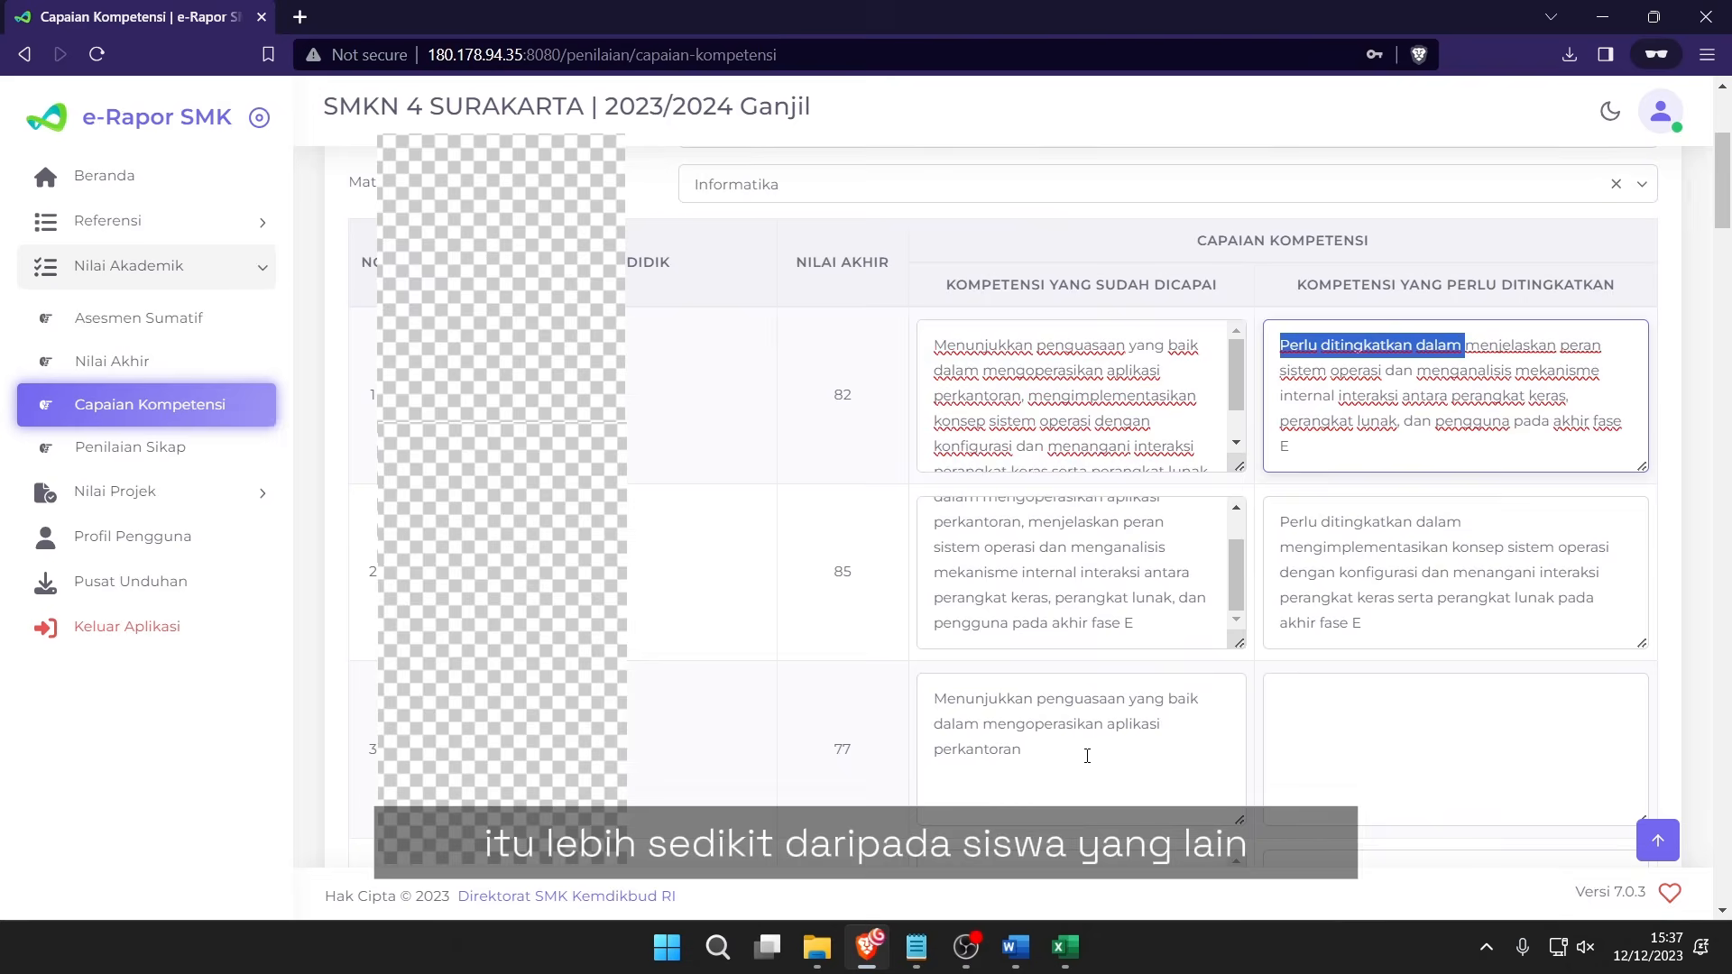
left_click_drag(1082, 763, 939, 708)
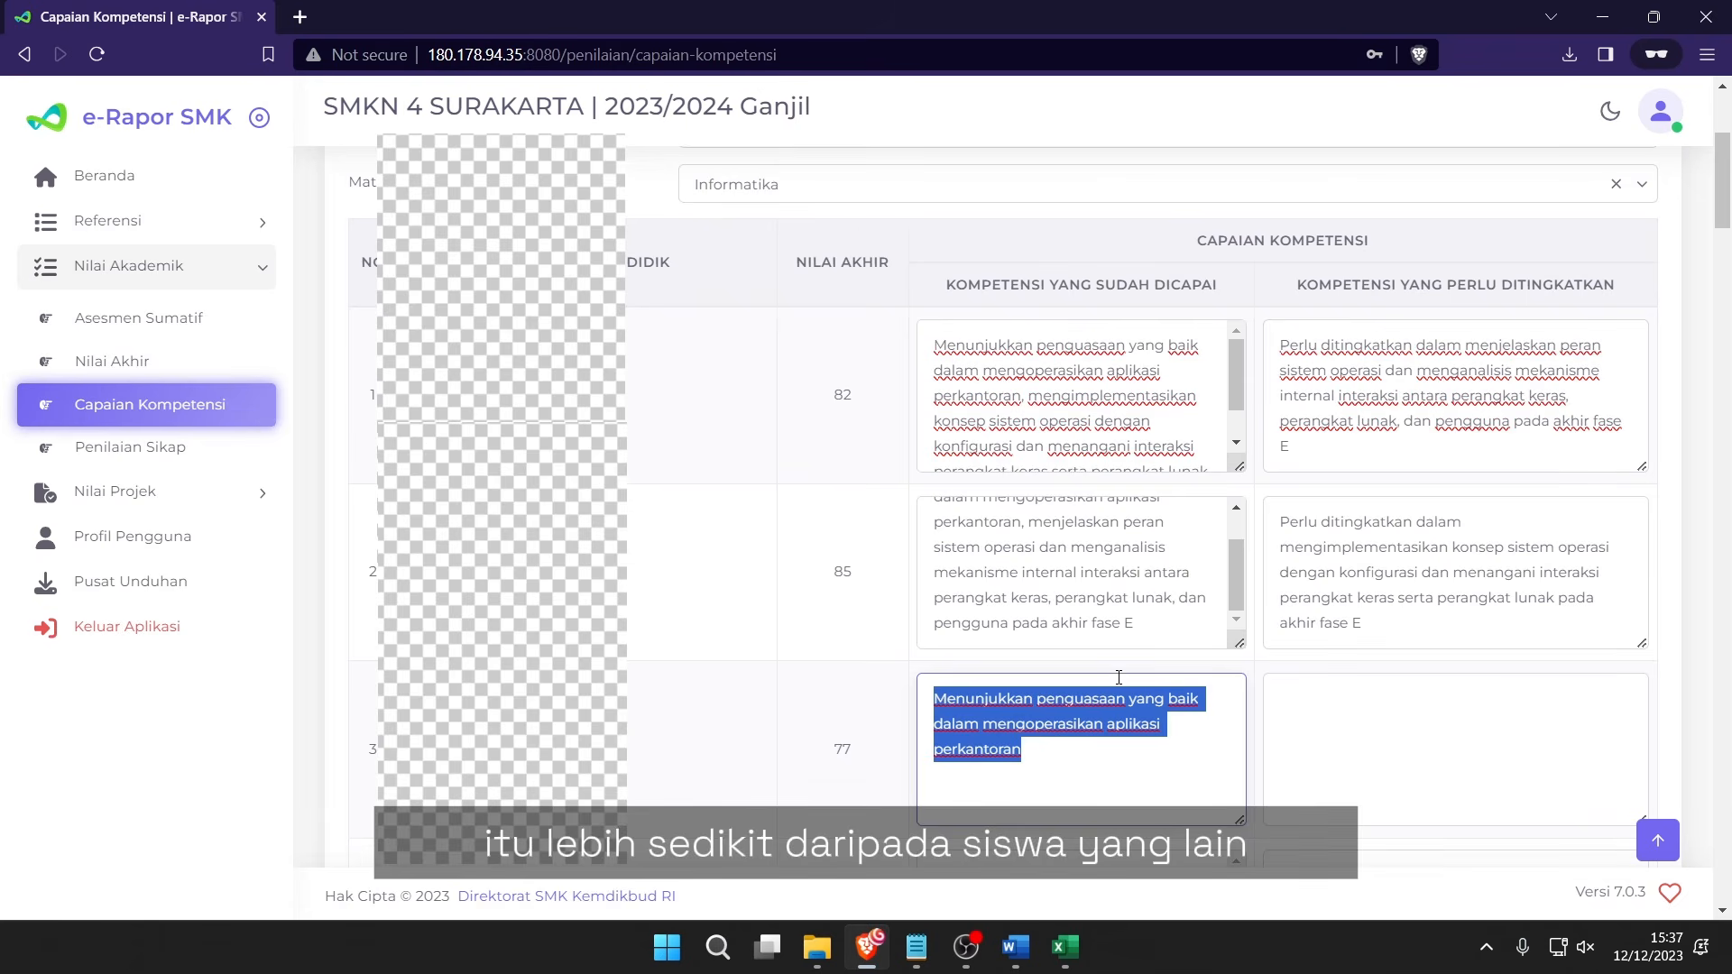
scroll(873, 773, "down", 20)
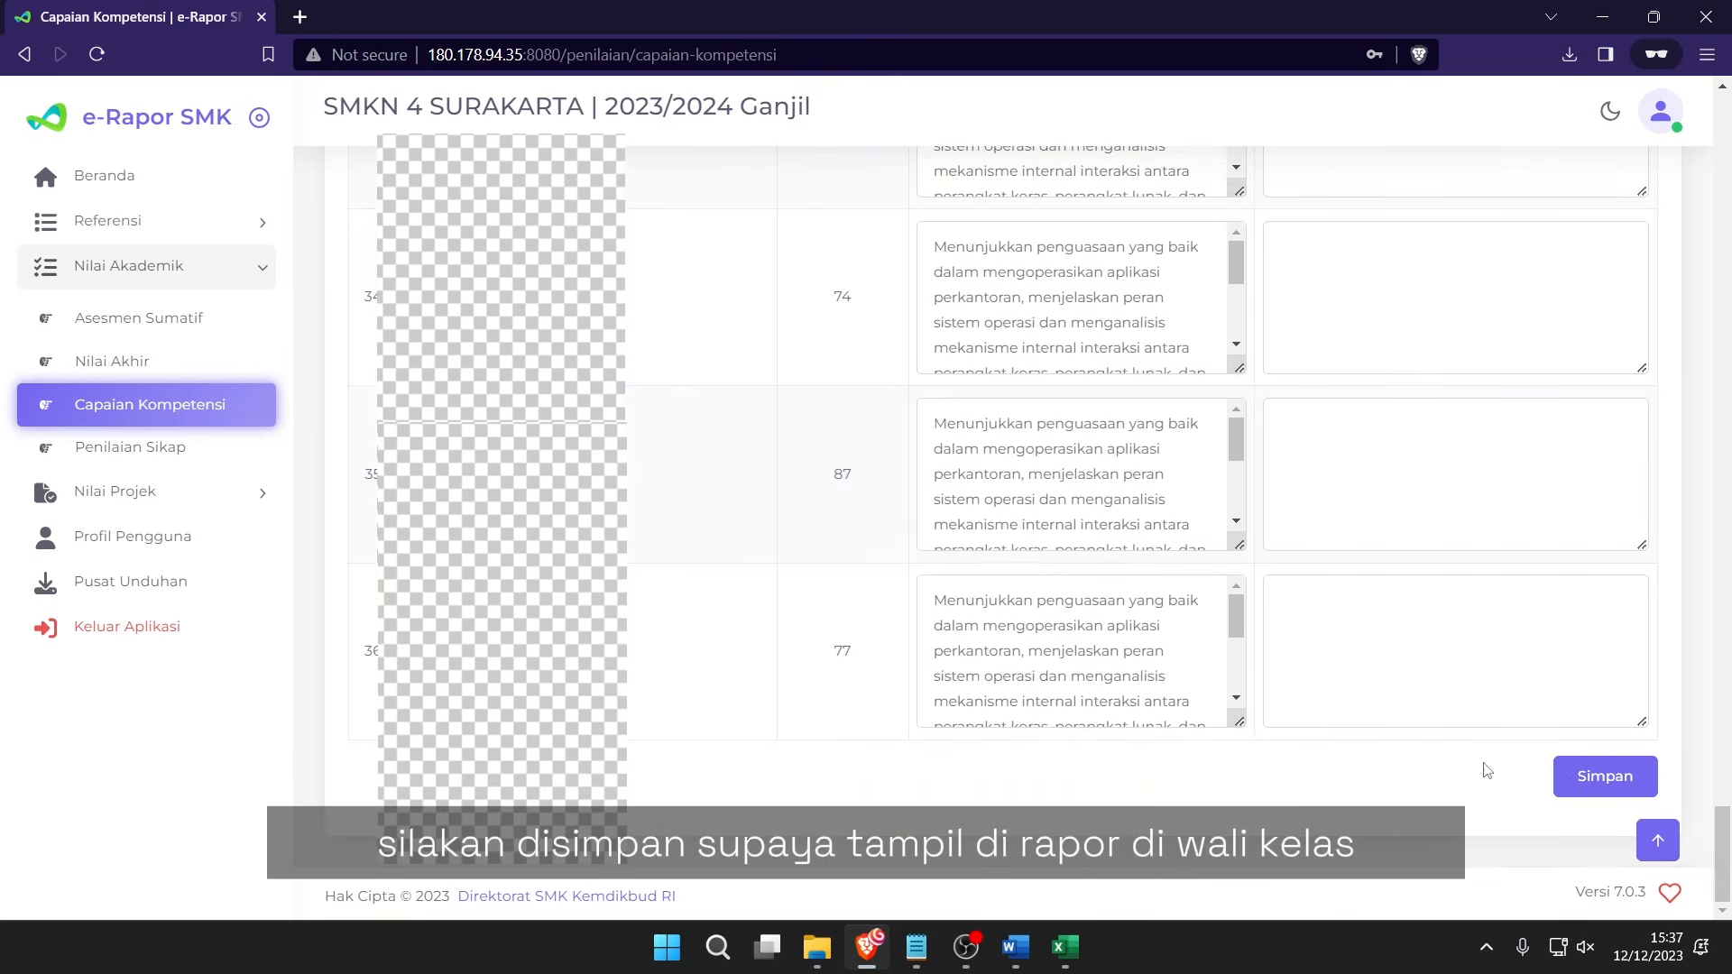
left_click(1604, 776)
left_click(882, 591)
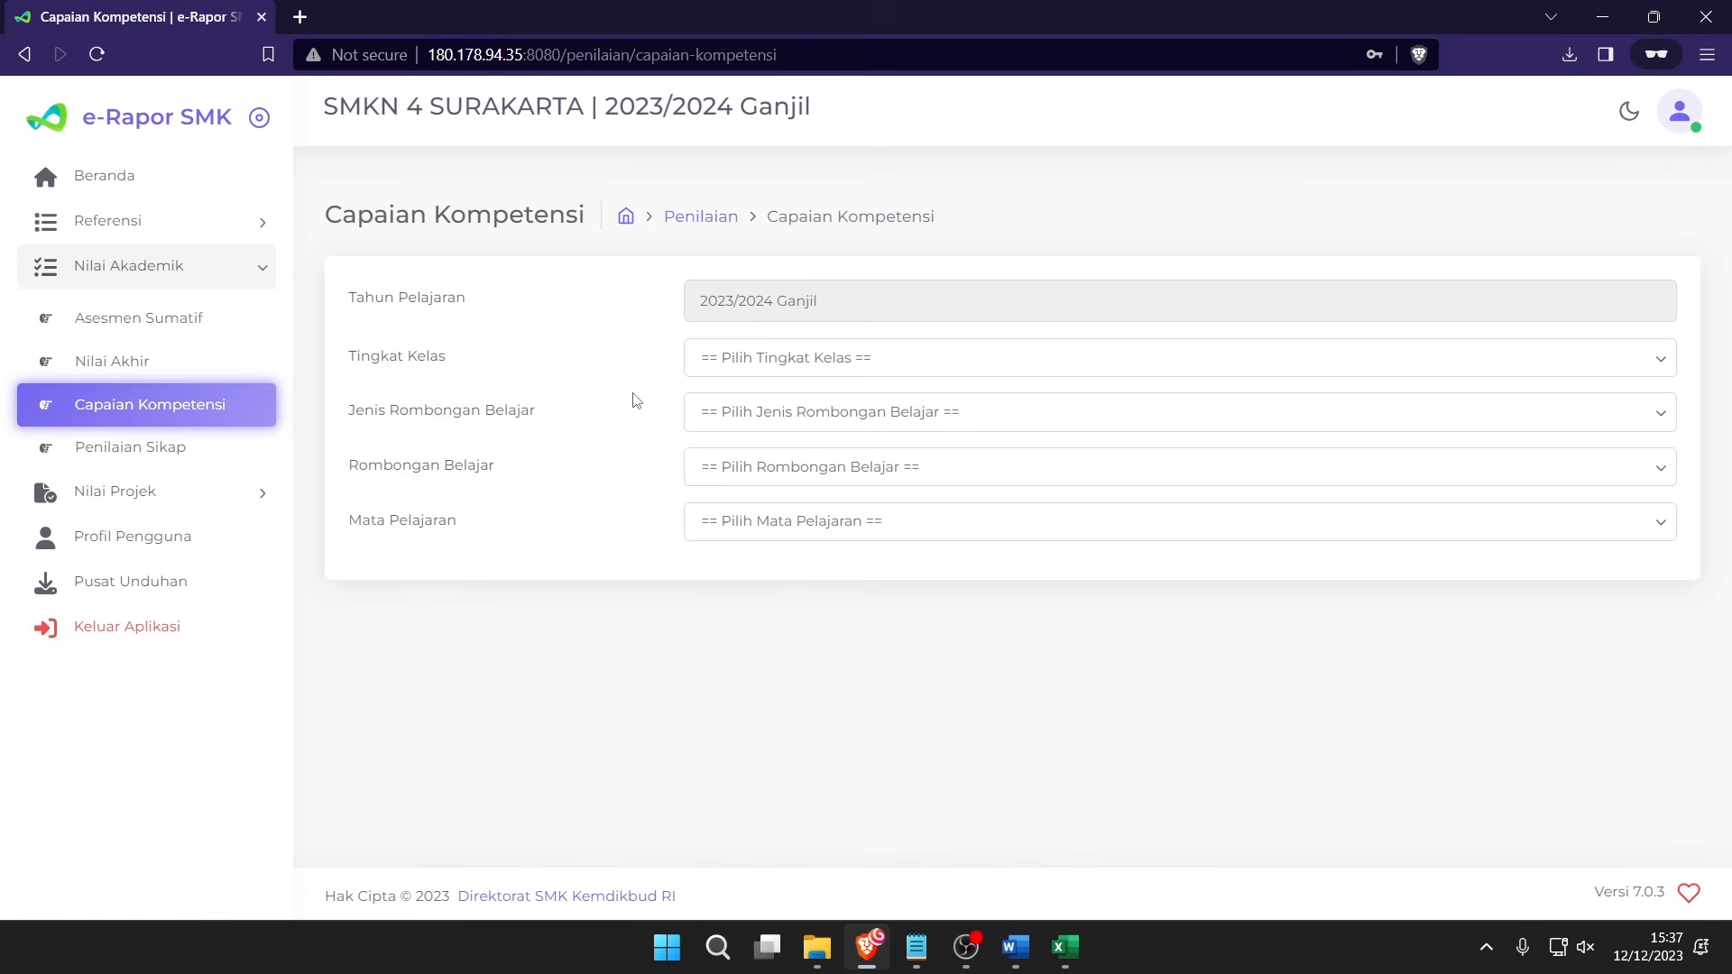
Check the Informatika phase E learning objectives under Referensi > Tujuan Pembelajaran.
left_click(238, 230)
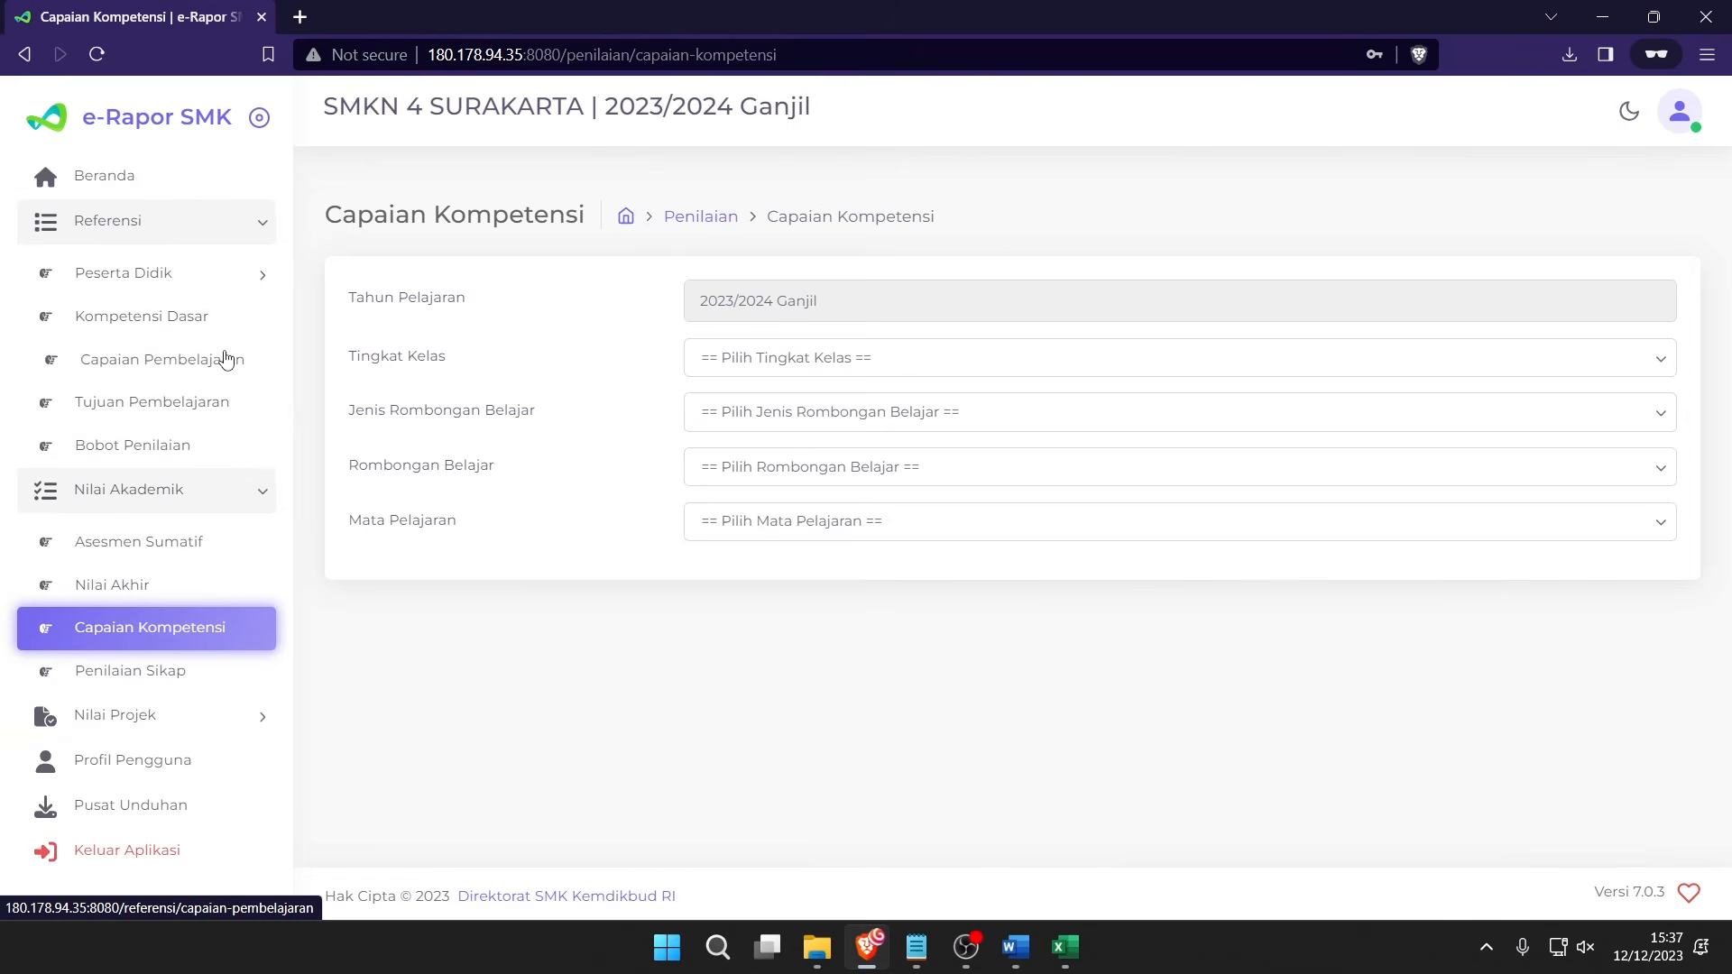
left_click(217, 413)
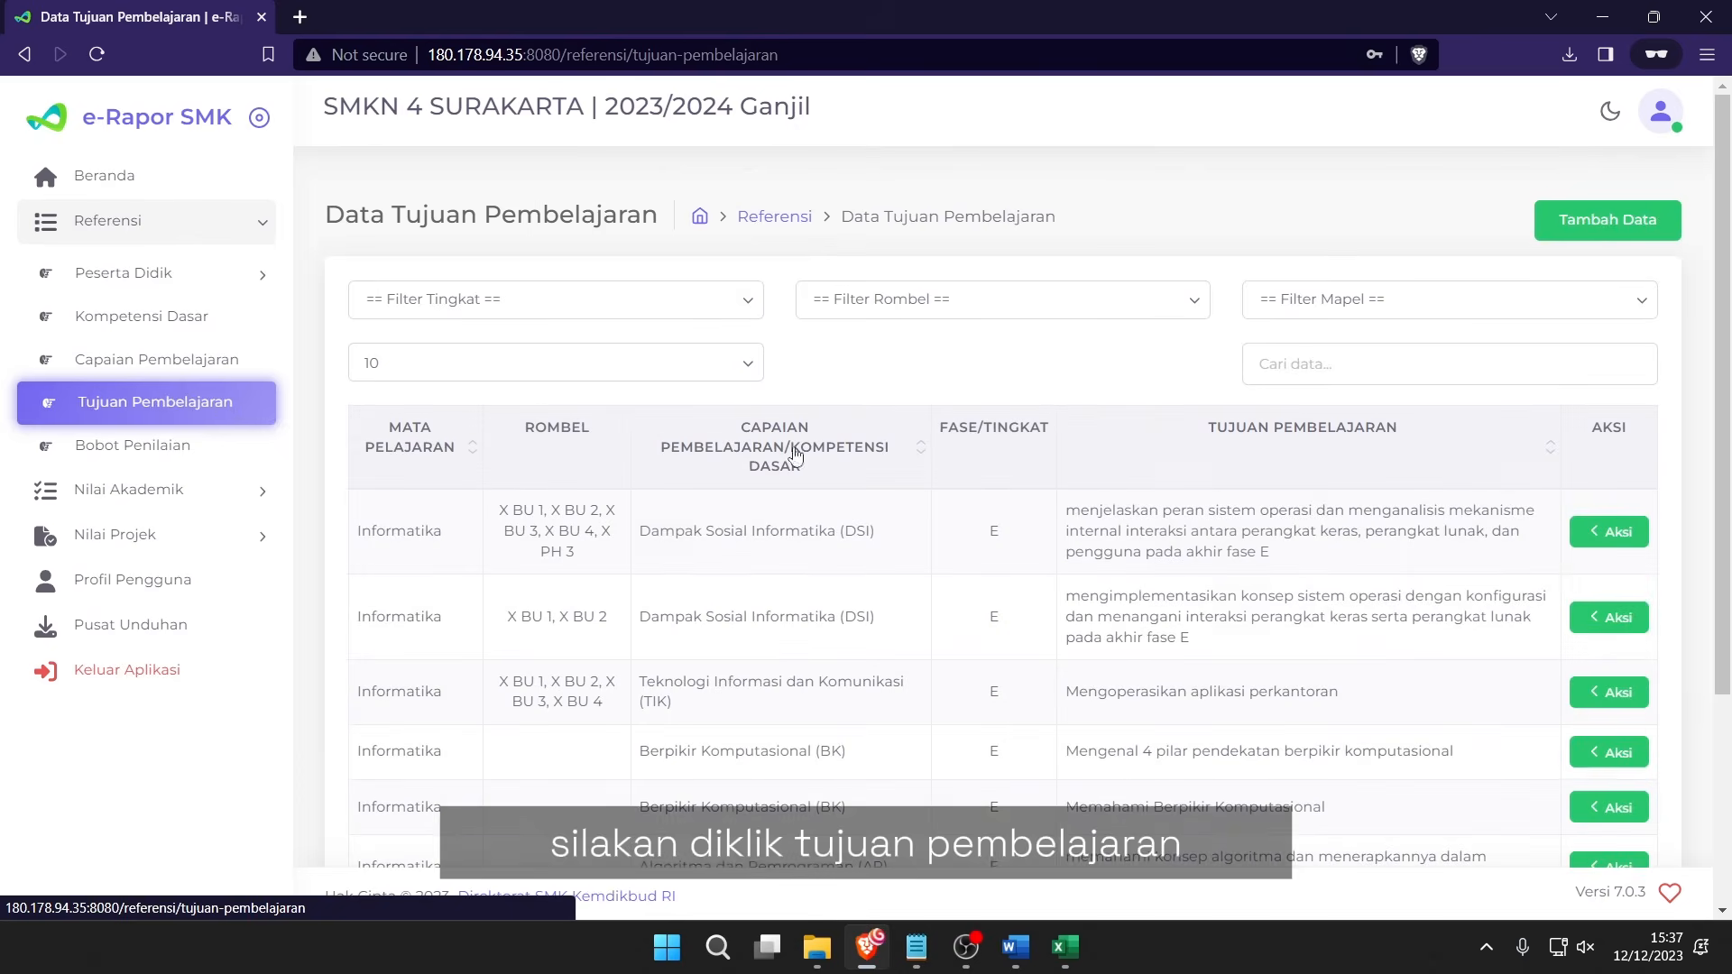
left_click(1608, 532)
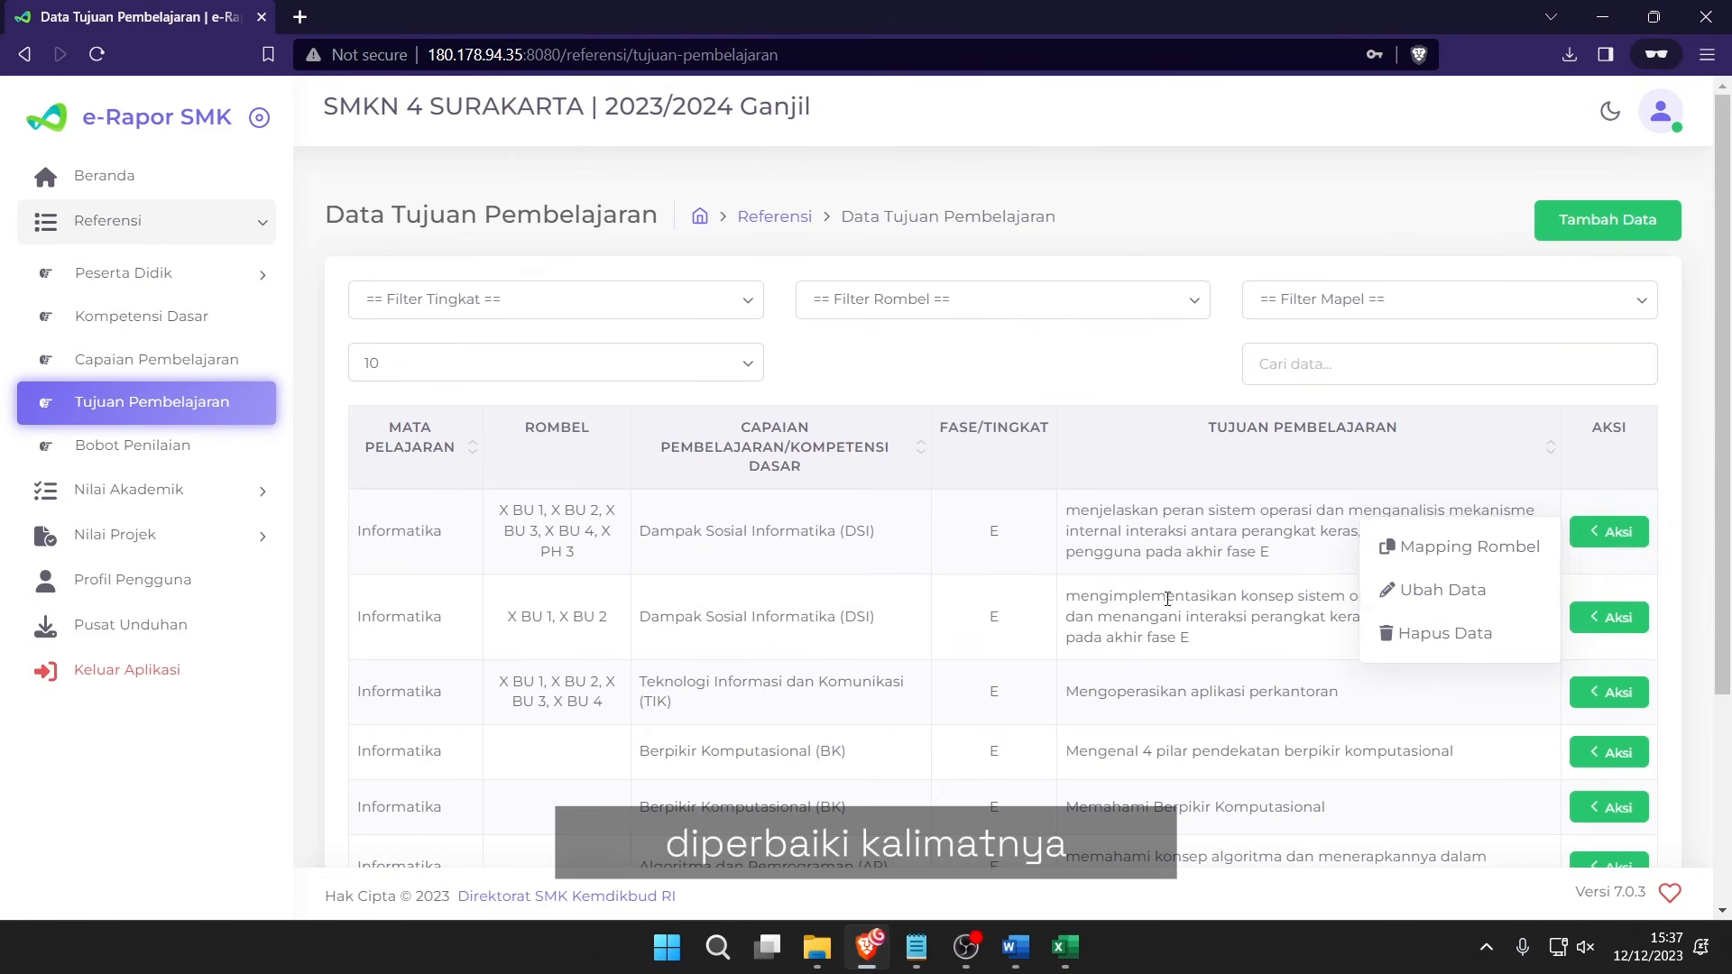
left_click_drag(1134, 551, 1224, 551)
left_click(1245, 549)
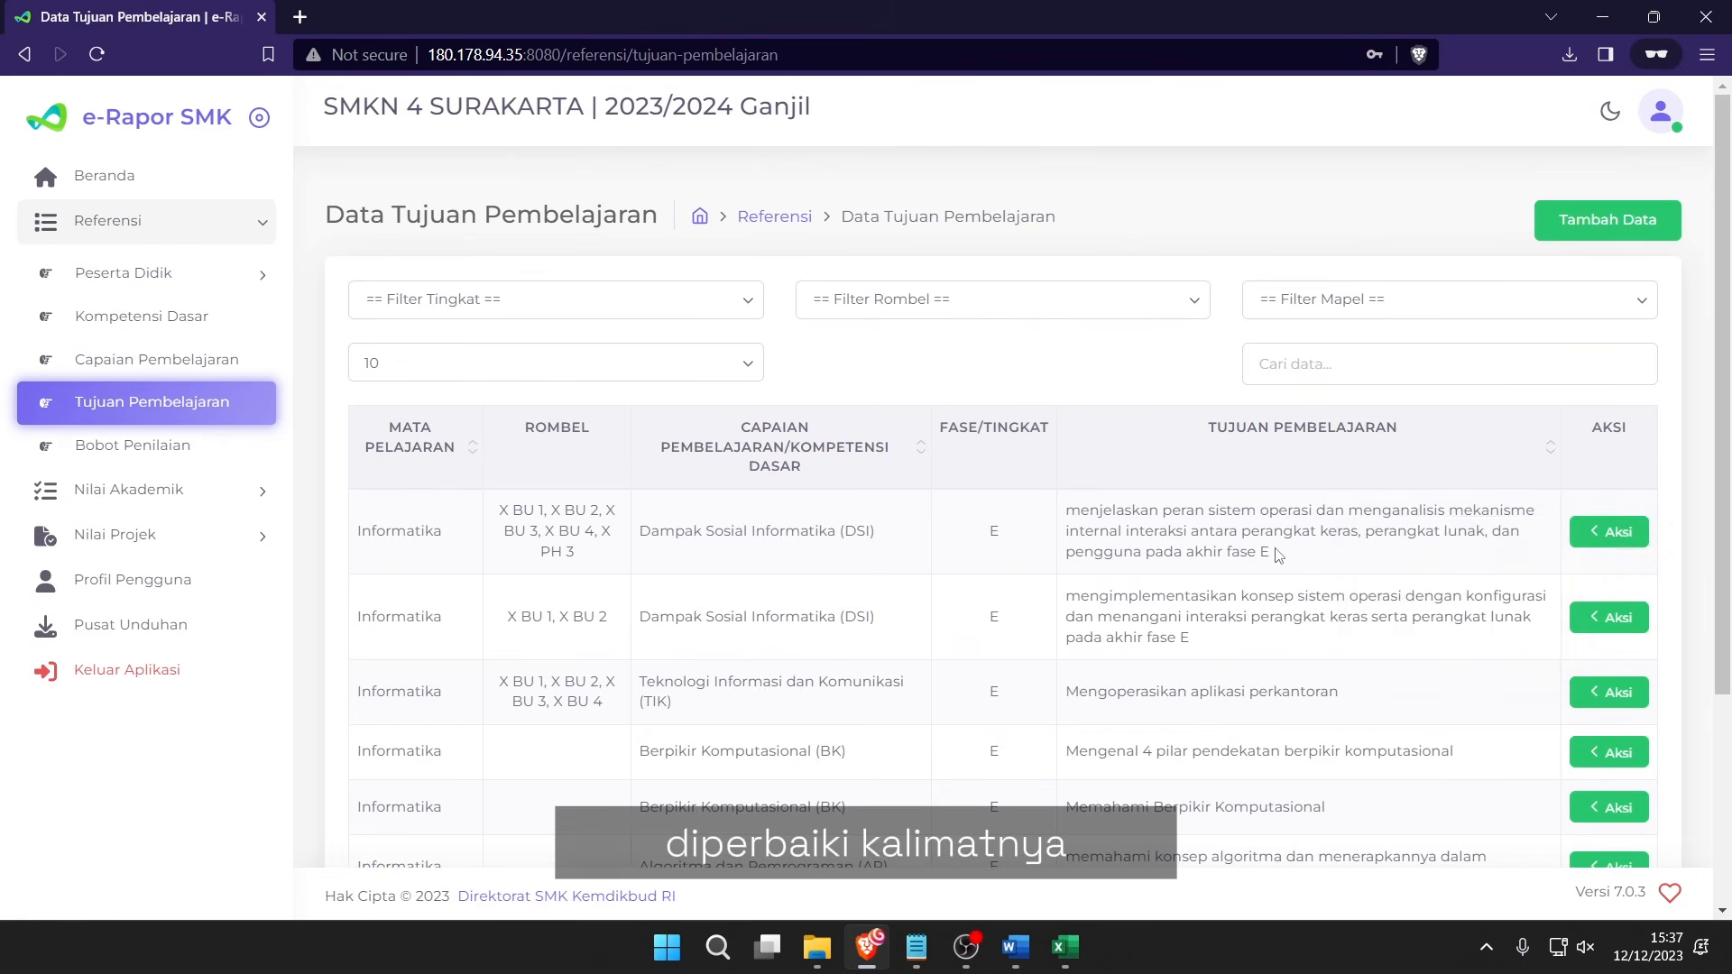
left_click(192, 495)
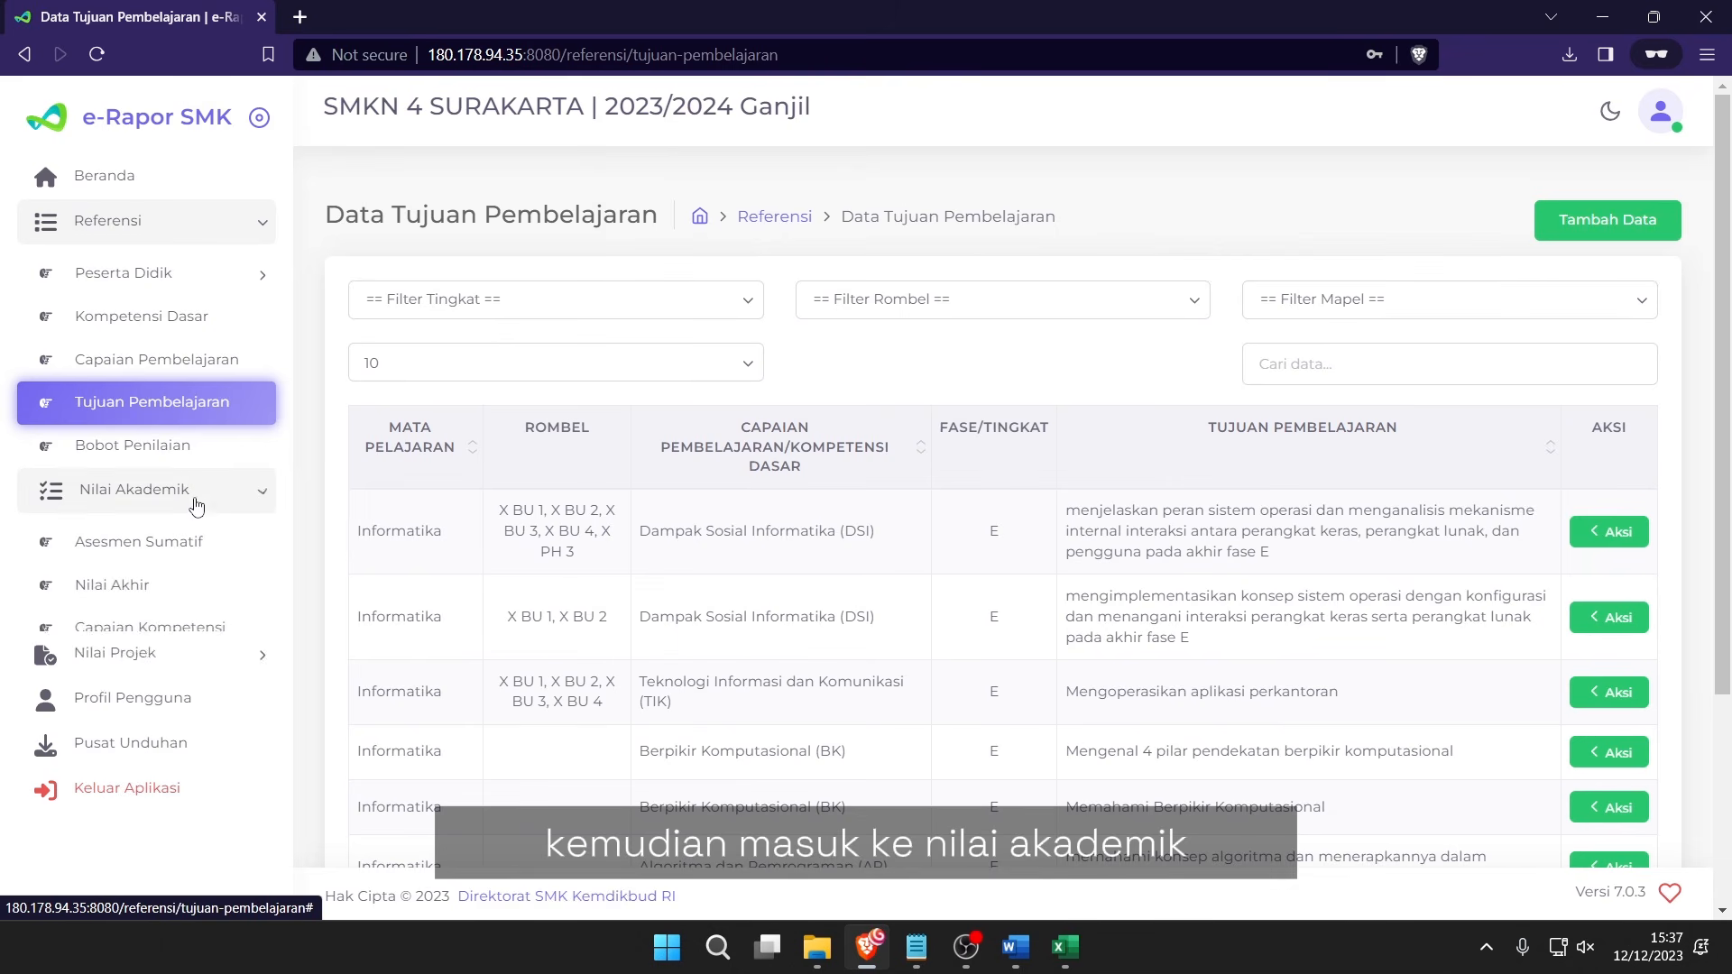
left_click(168, 631)
Reset the Kelas 10, Reguler, X BU 1, Informatika competency achievements and confirm.
left_click(727, 363)
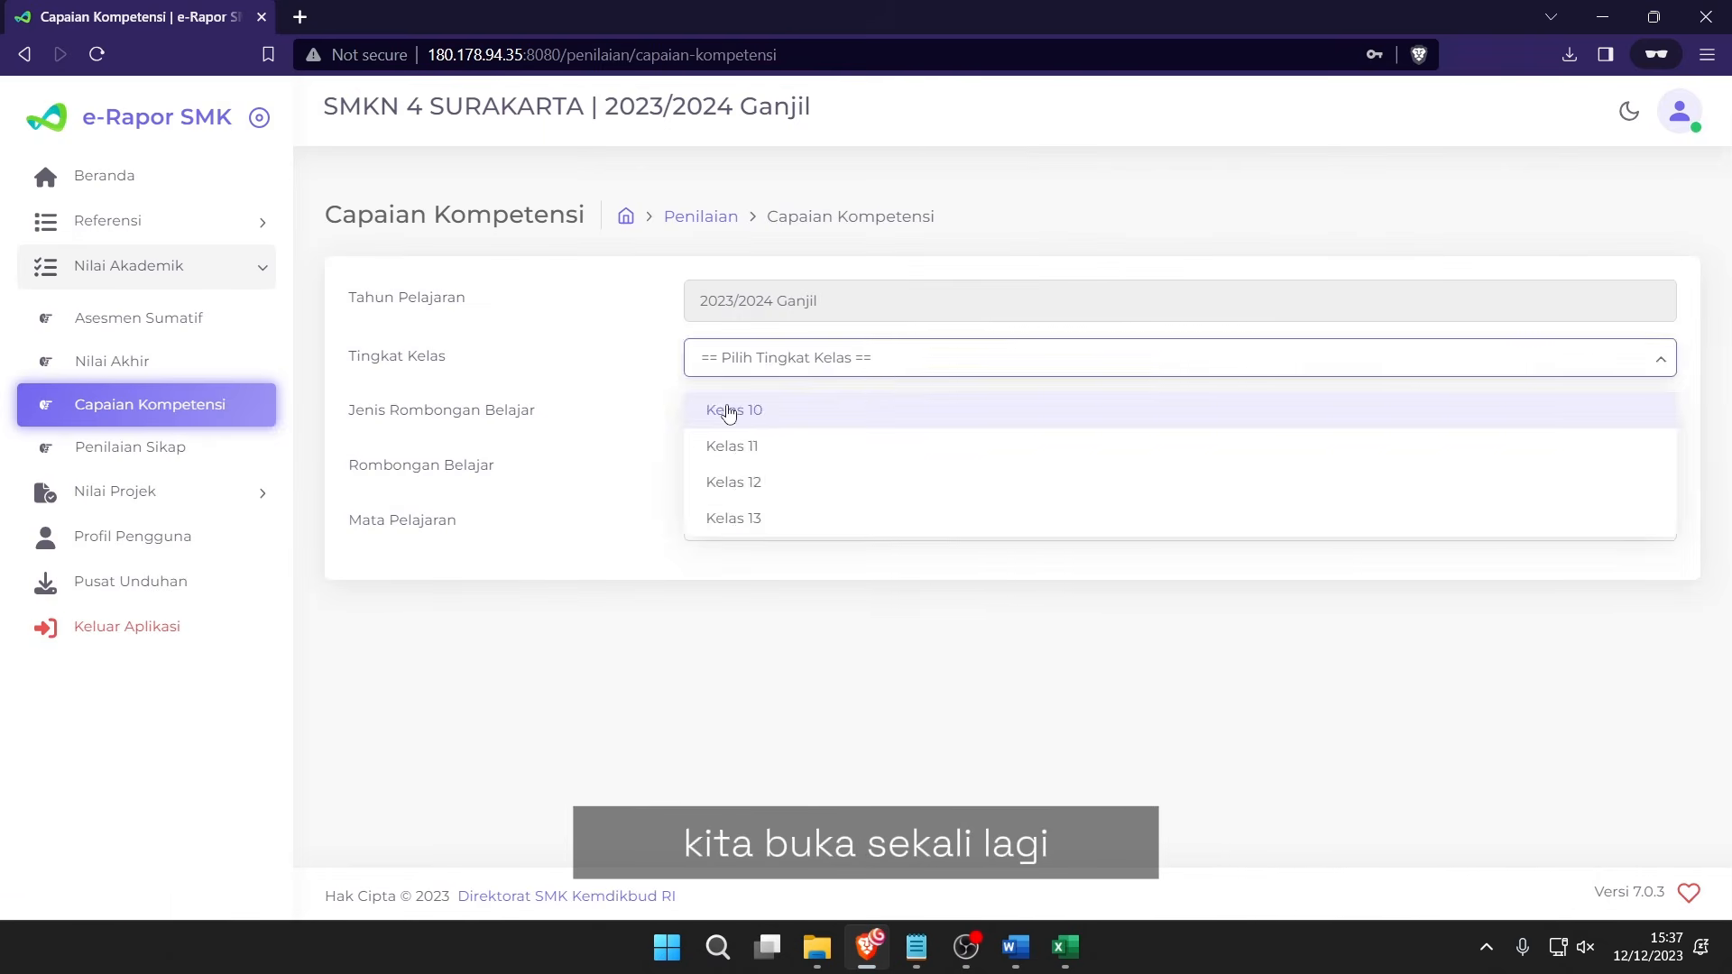
left_click(722, 411)
left_click(728, 412)
left_click(754, 465)
left_click(758, 468)
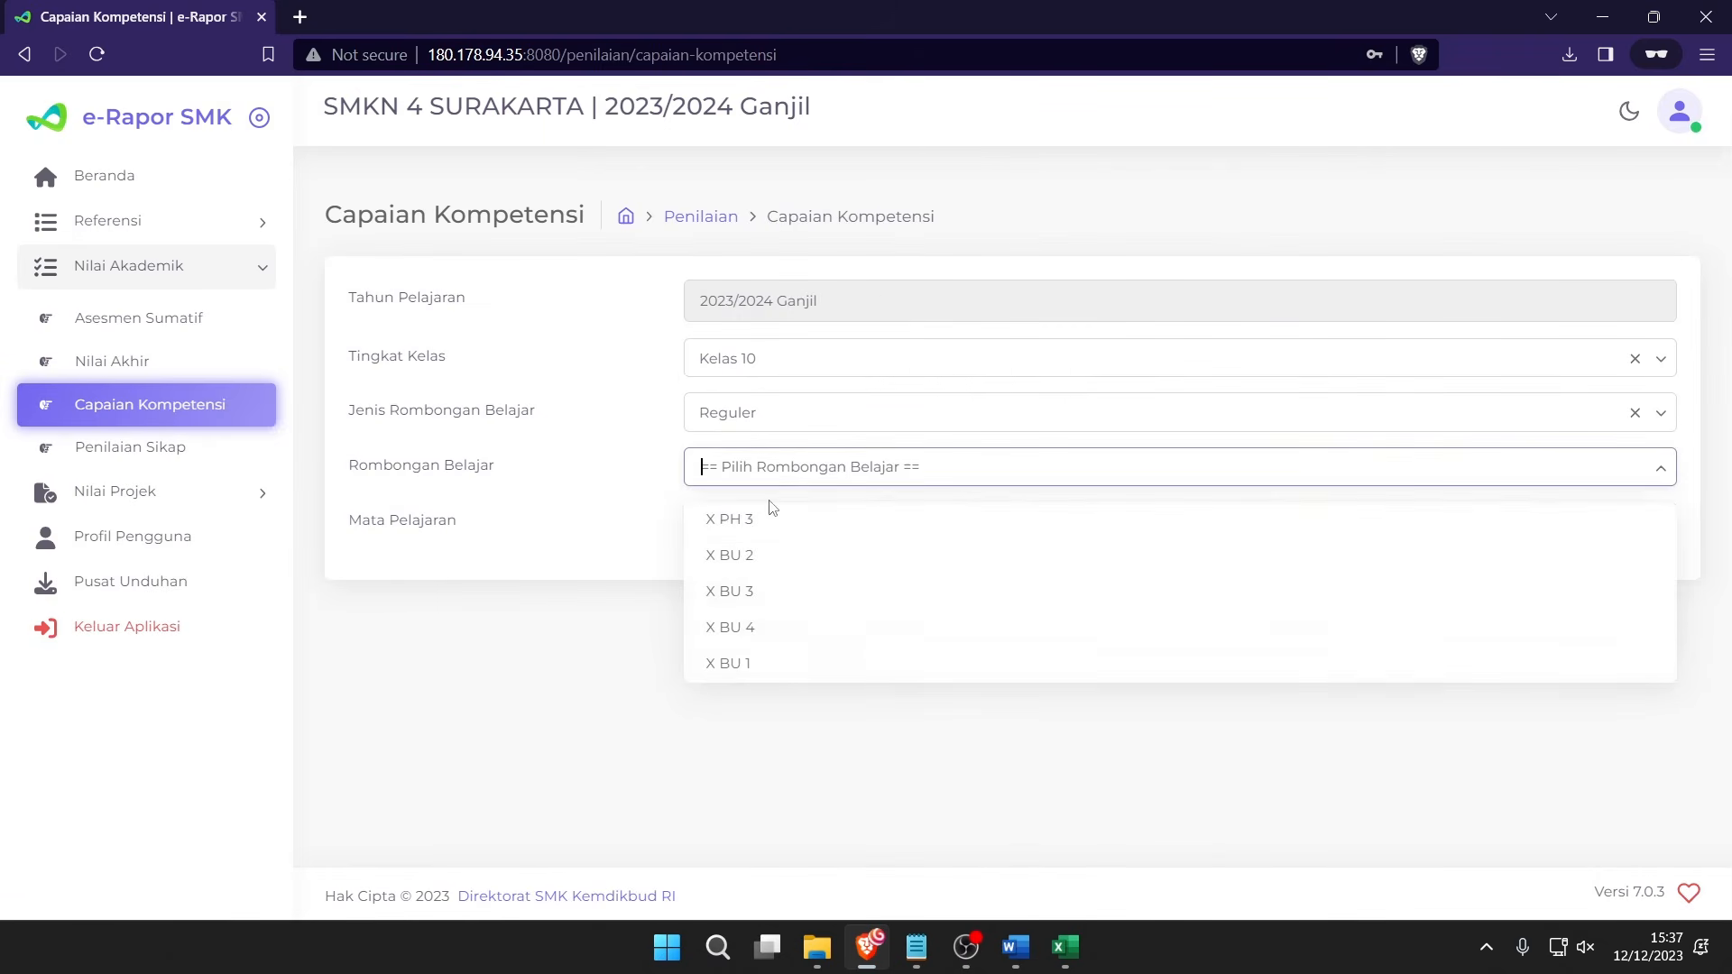
left_click(744, 666)
left_click(765, 533)
left_click(757, 591)
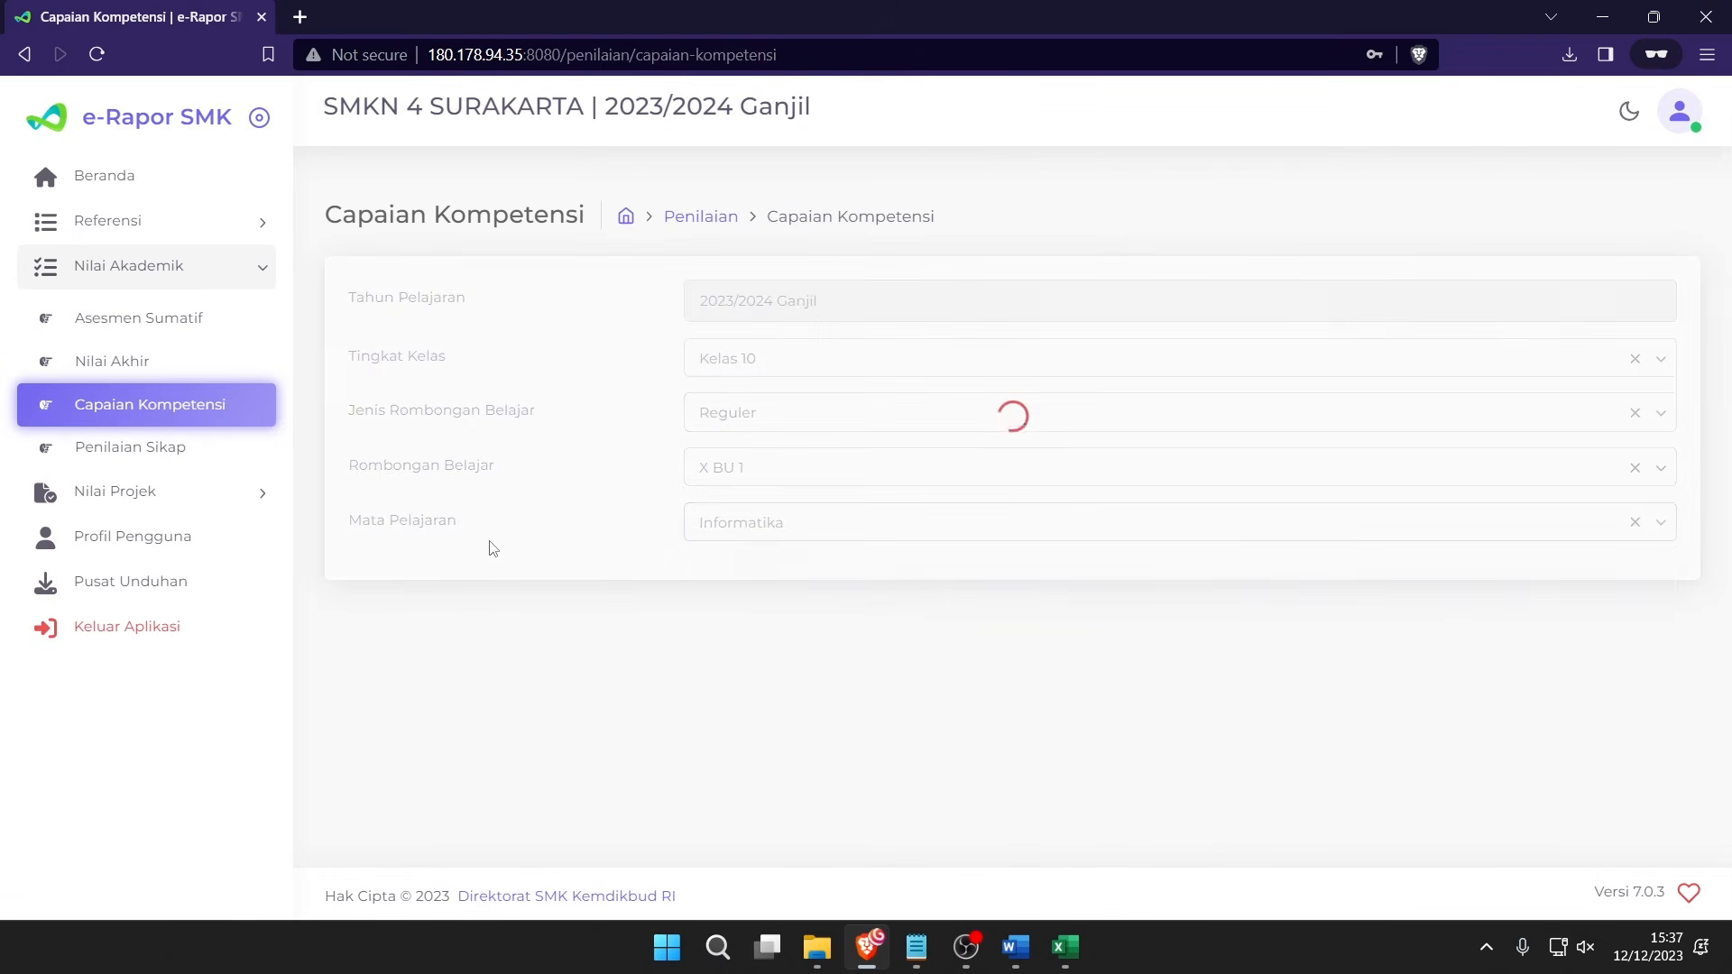
left_click(785, 578)
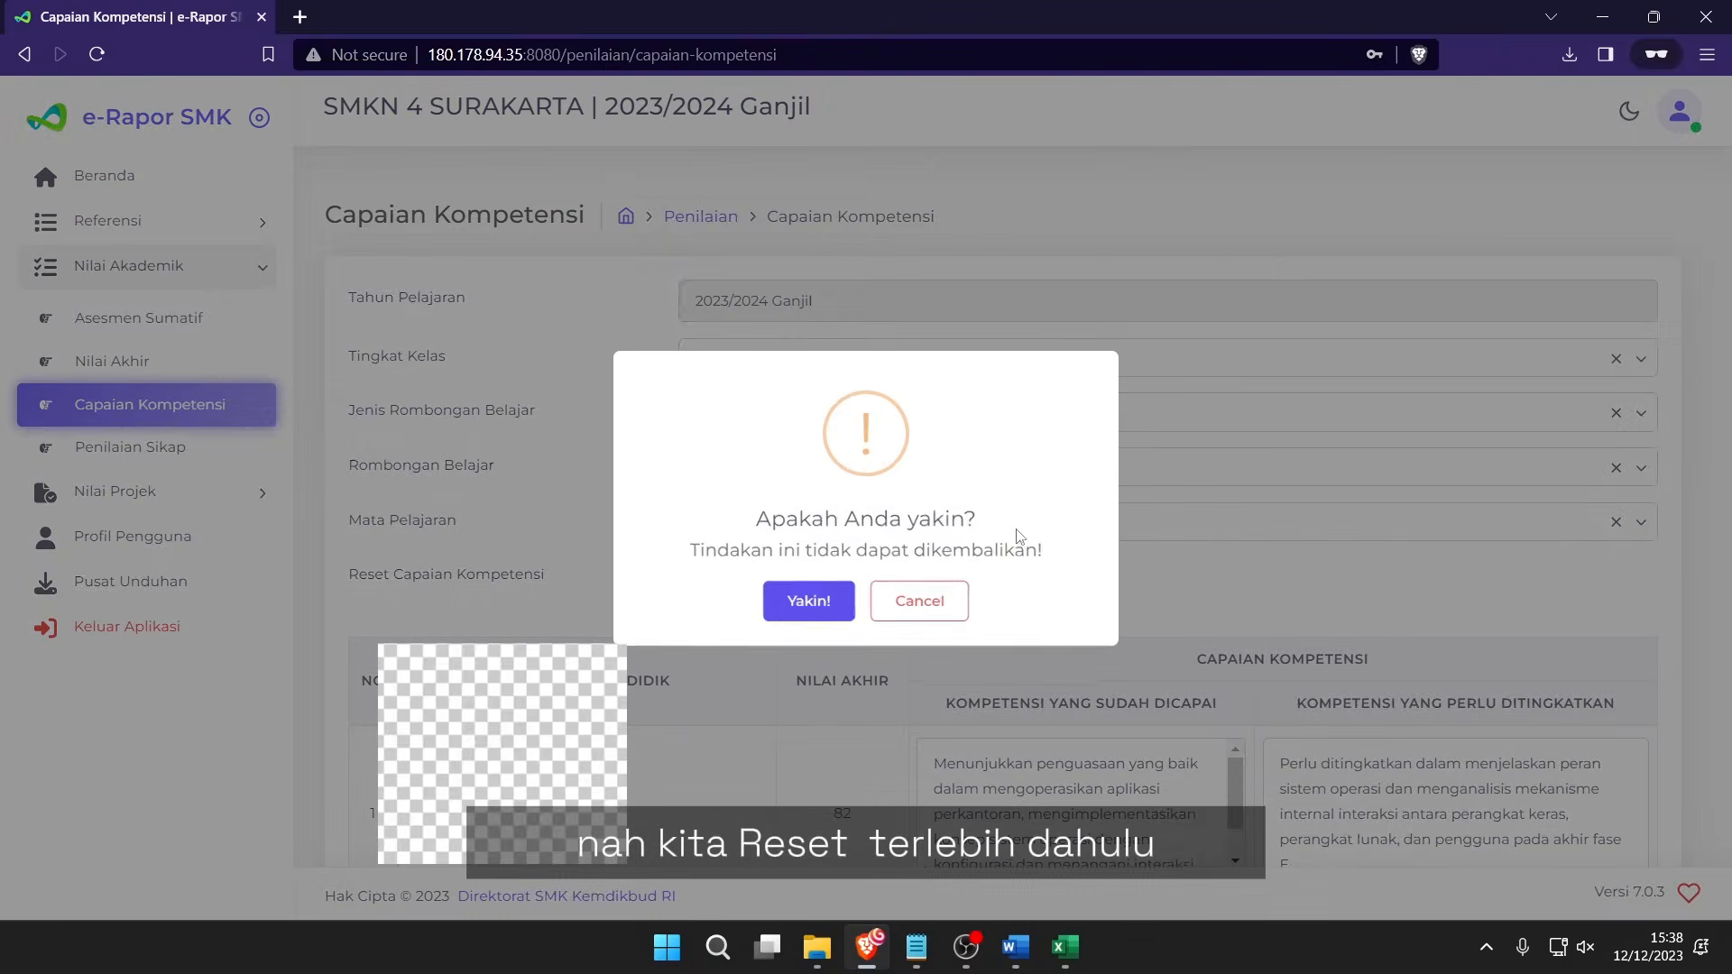
left_click(809, 601)
left_click(866, 598)
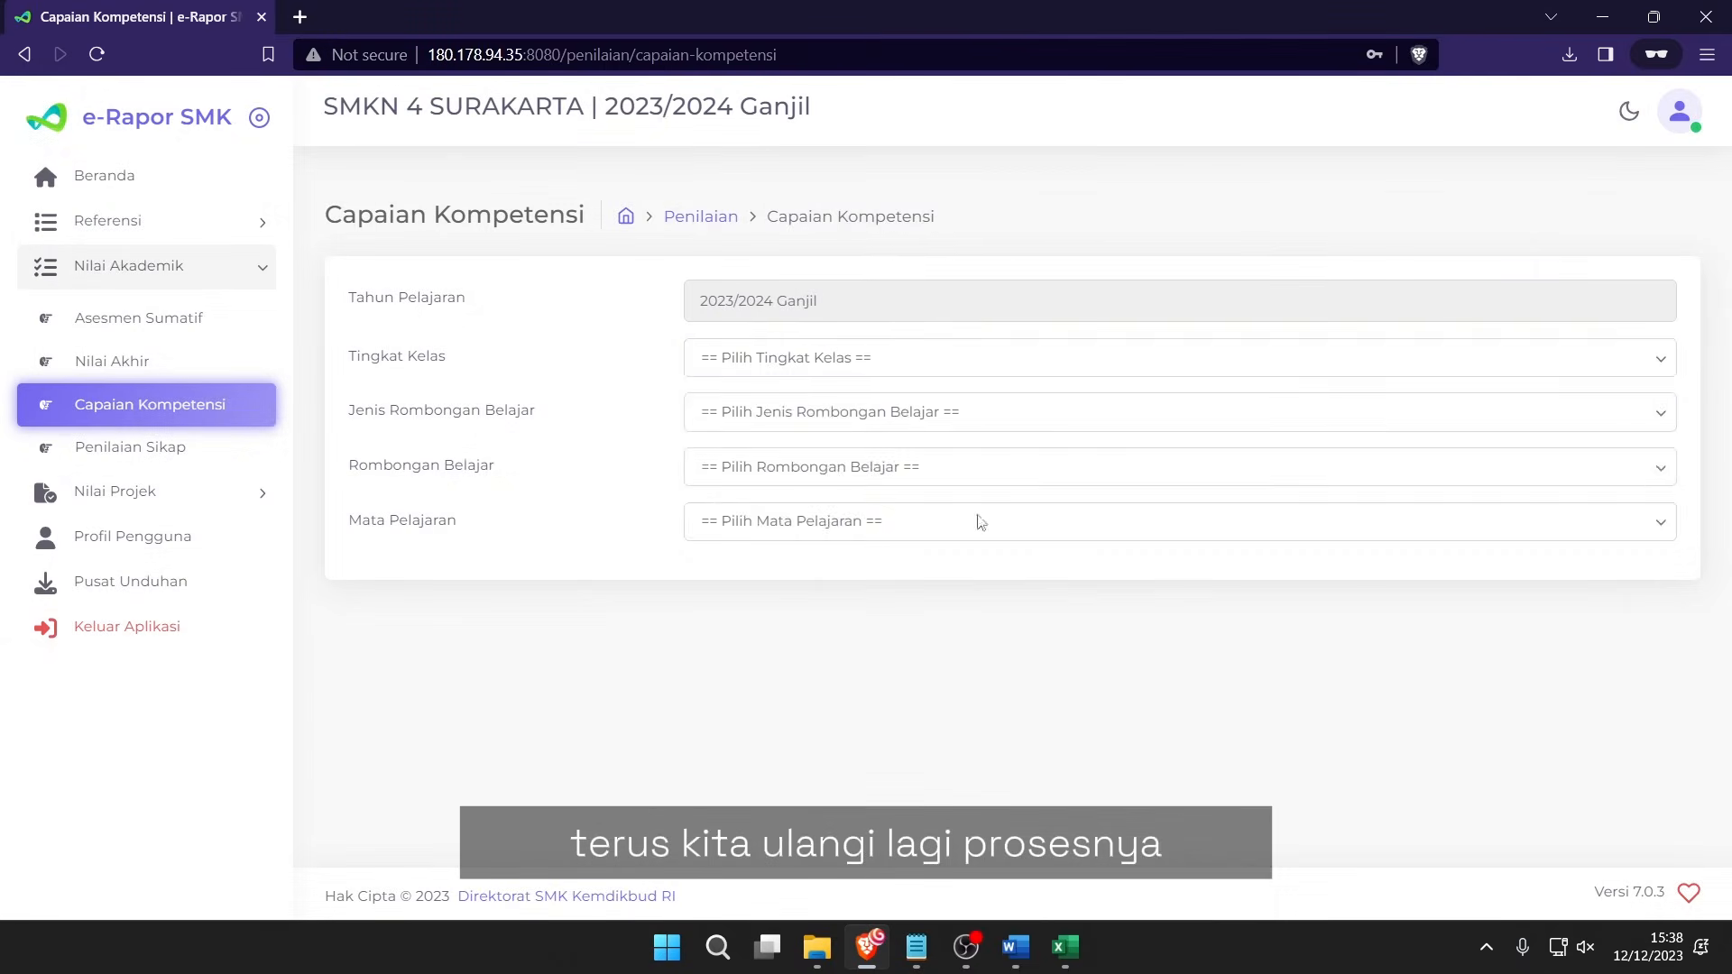
Reload X BU 1 Informatika with the same filters and save the regenerated descriptions.
left_click(769, 361)
left_click(739, 416)
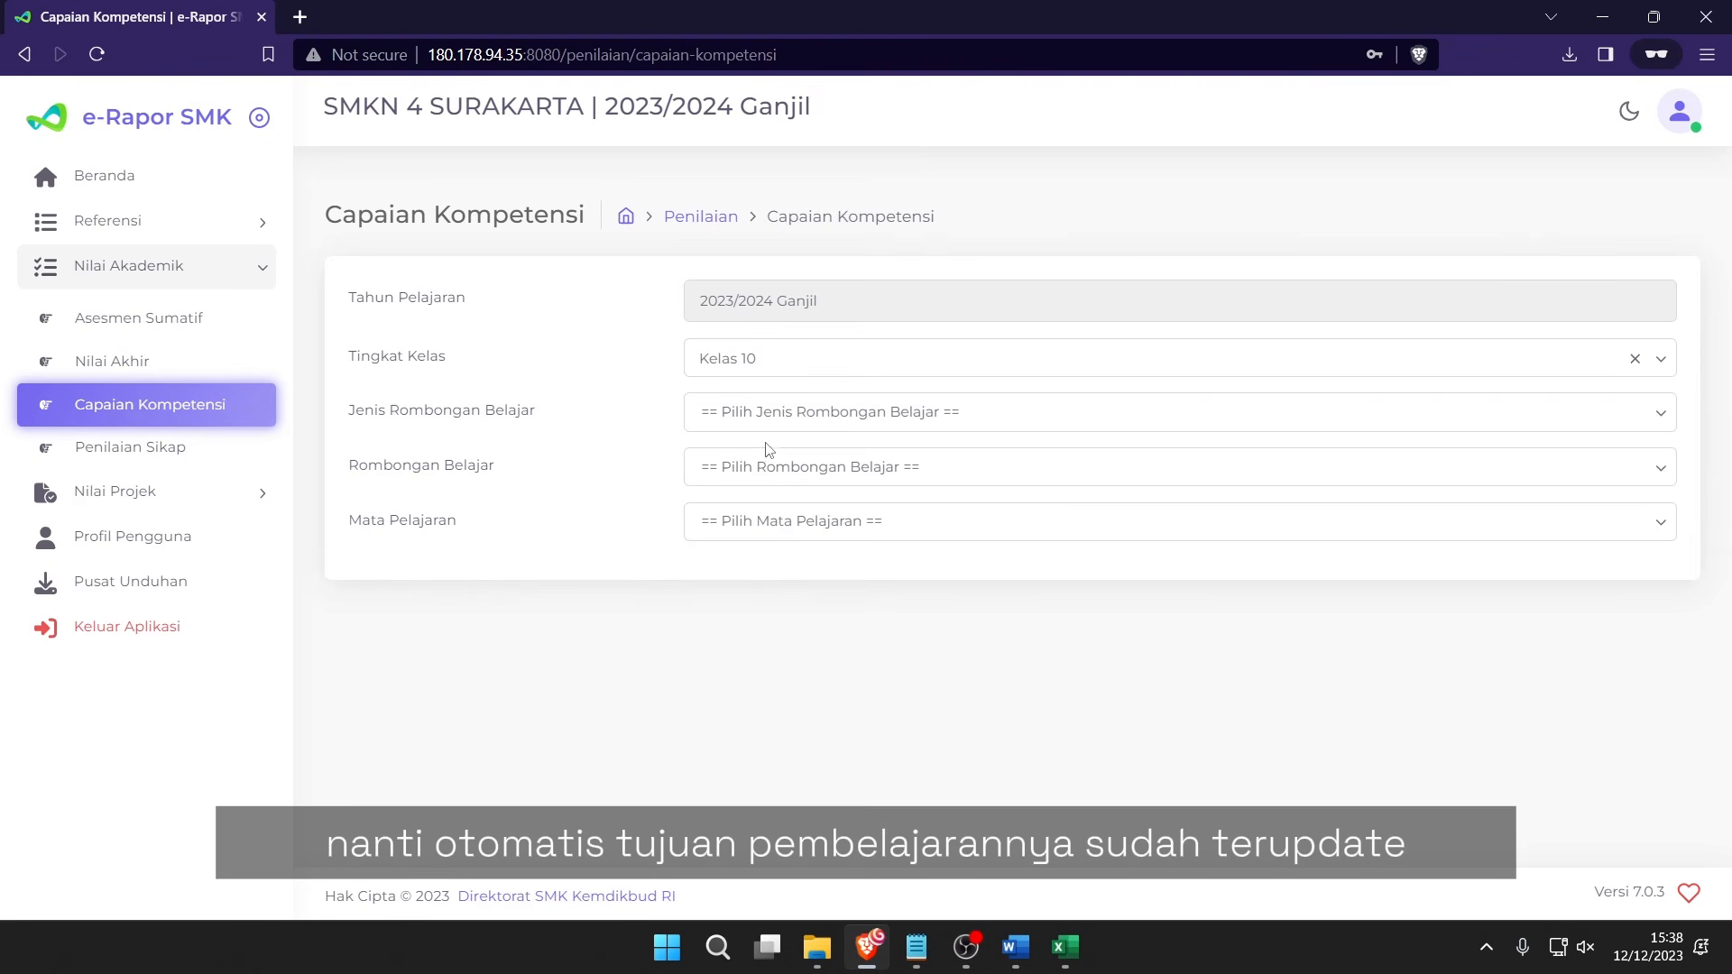
left_click(767, 412)
left_click(754, 465)
left_click(766, 466)
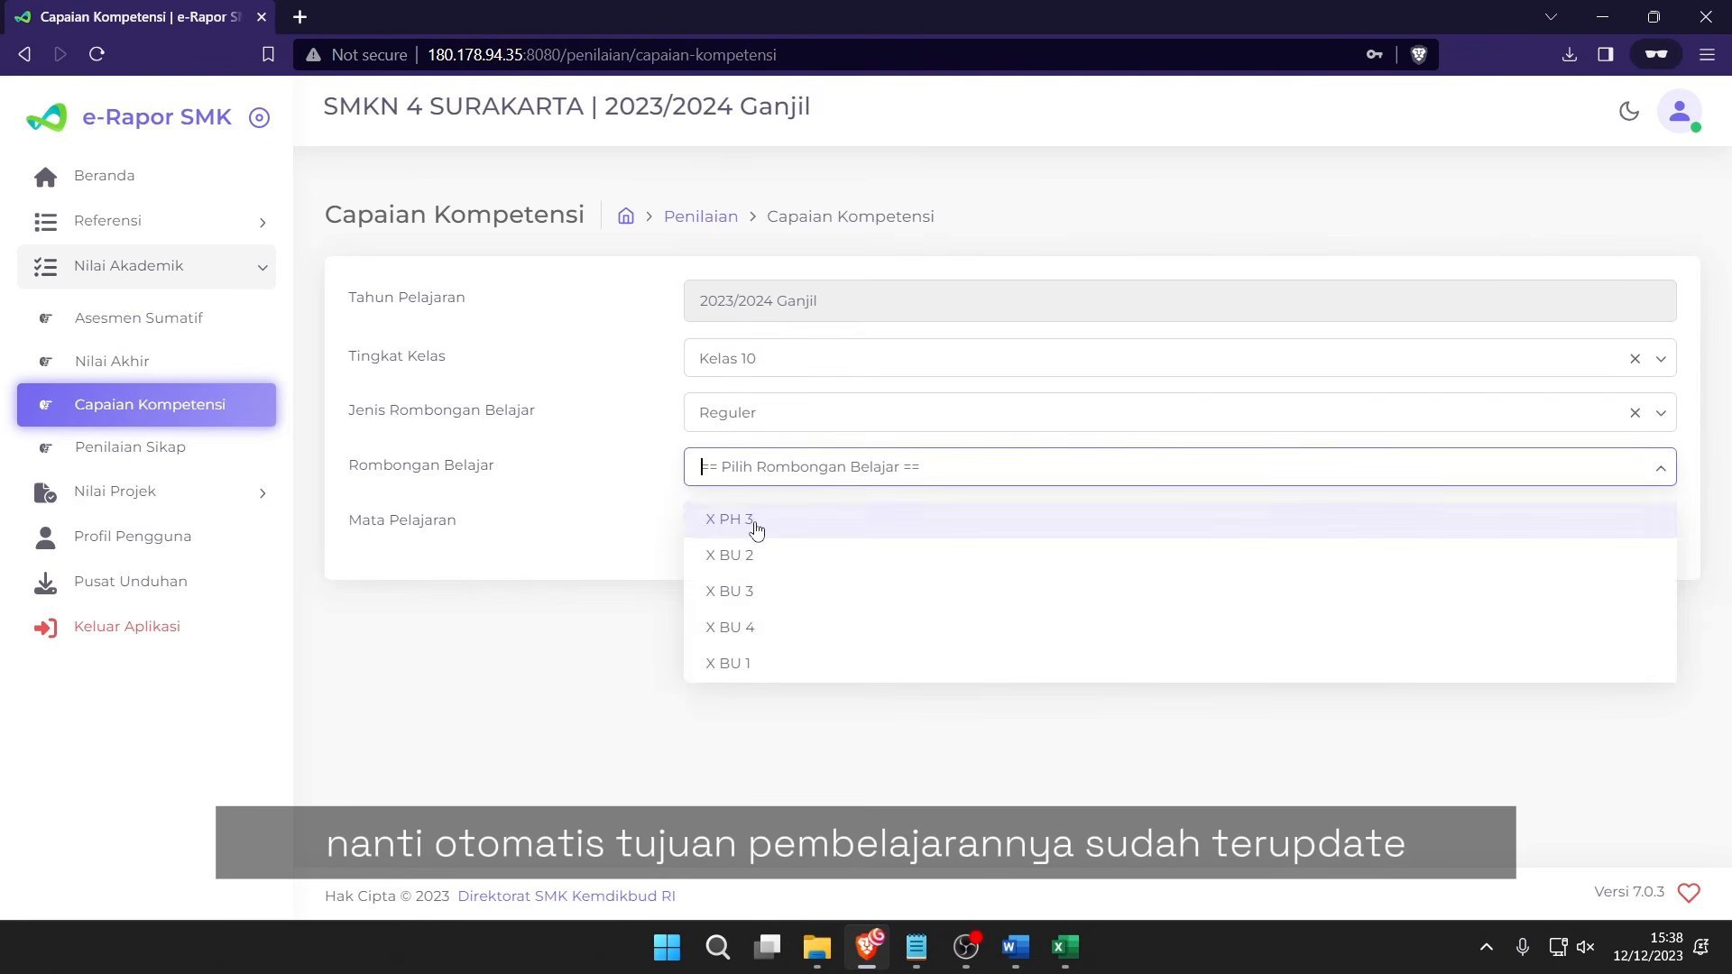
left_click(734, 672)
left_click(754, 530)
left_click(750, 576)
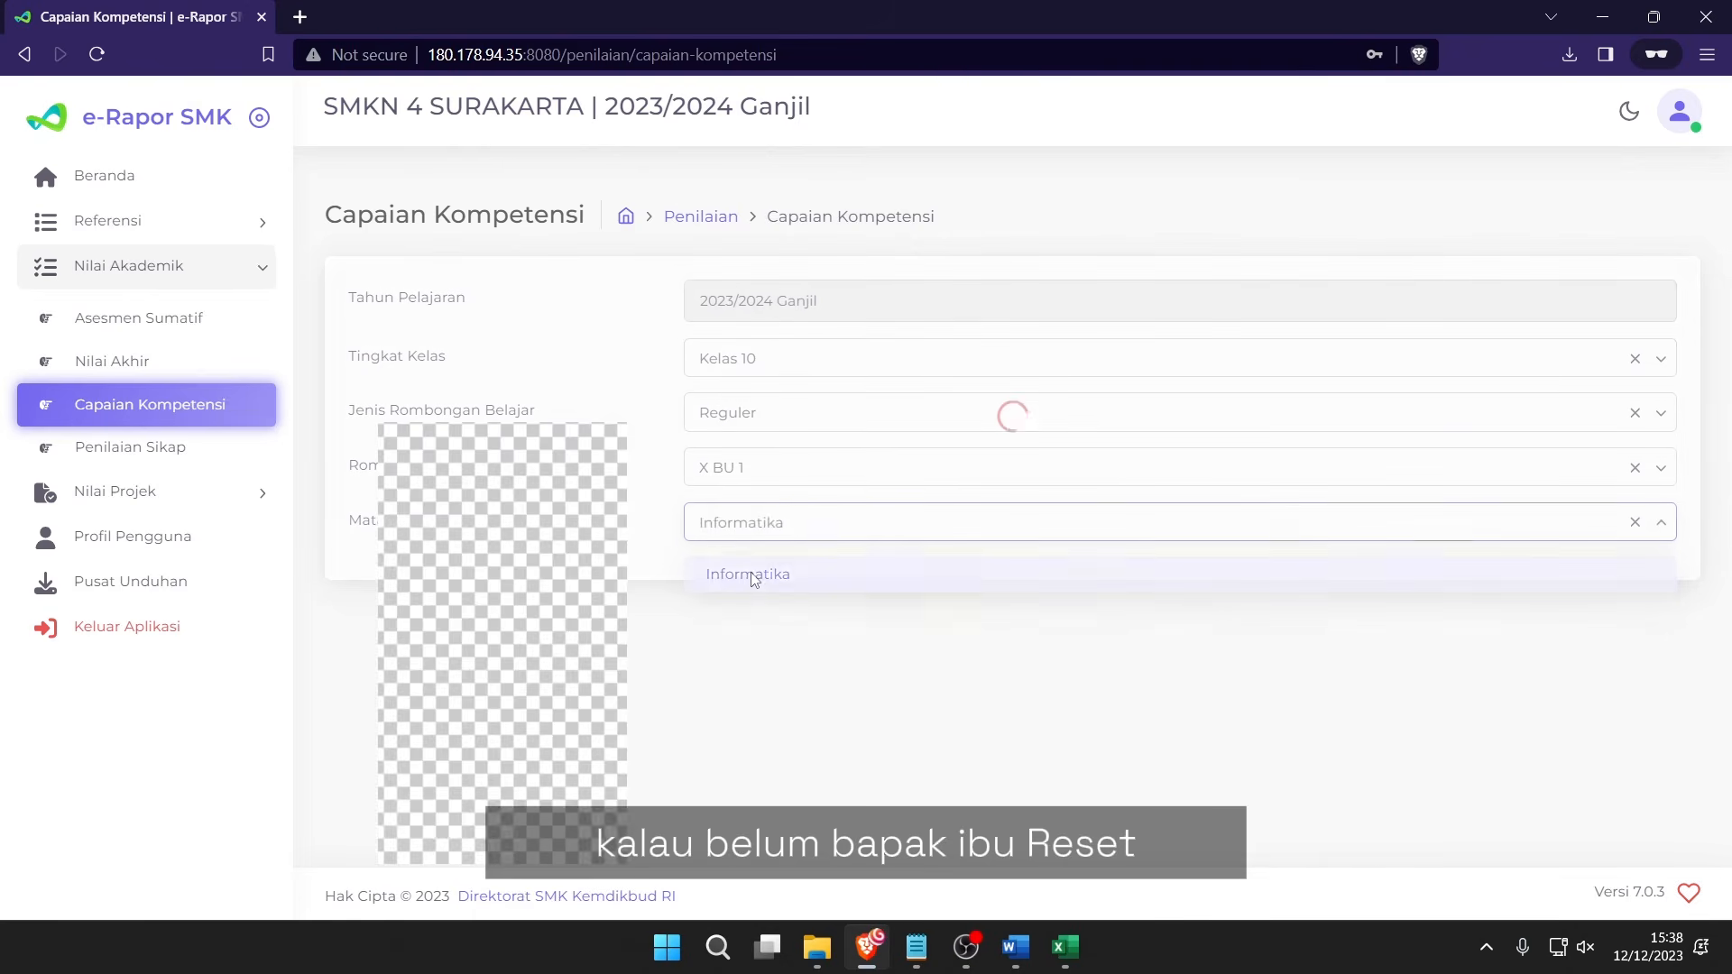
scroll(785, 700, "down", 15)
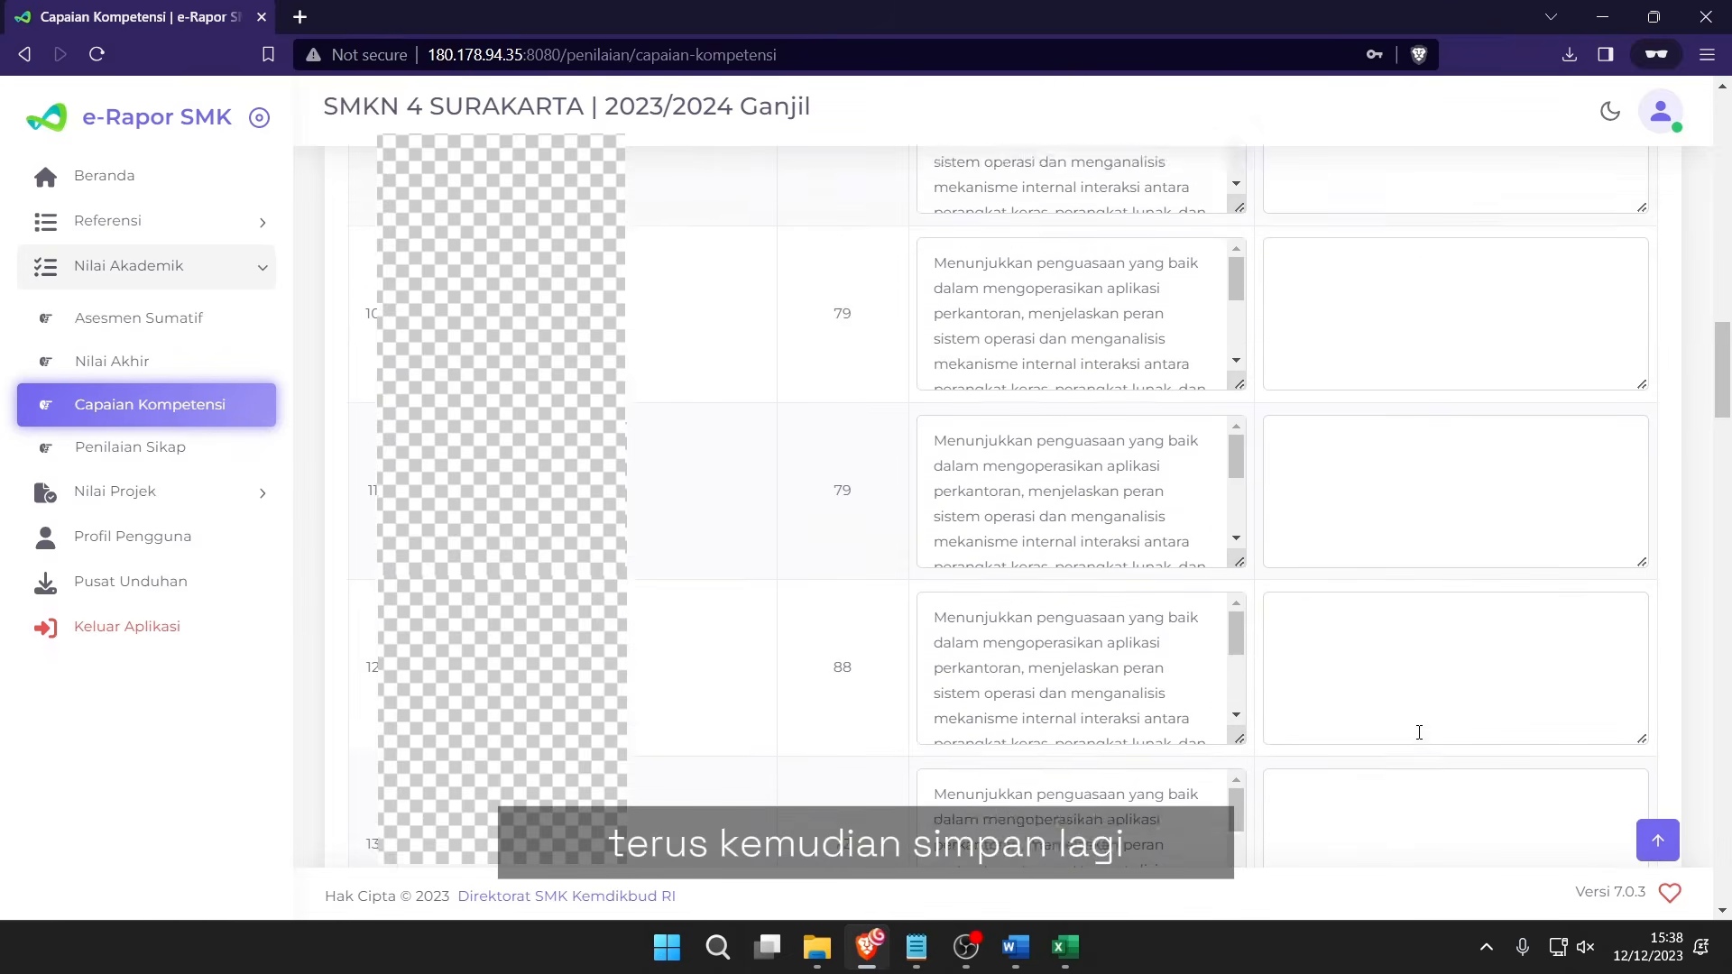
scroll(1418, 732, "down", 20)
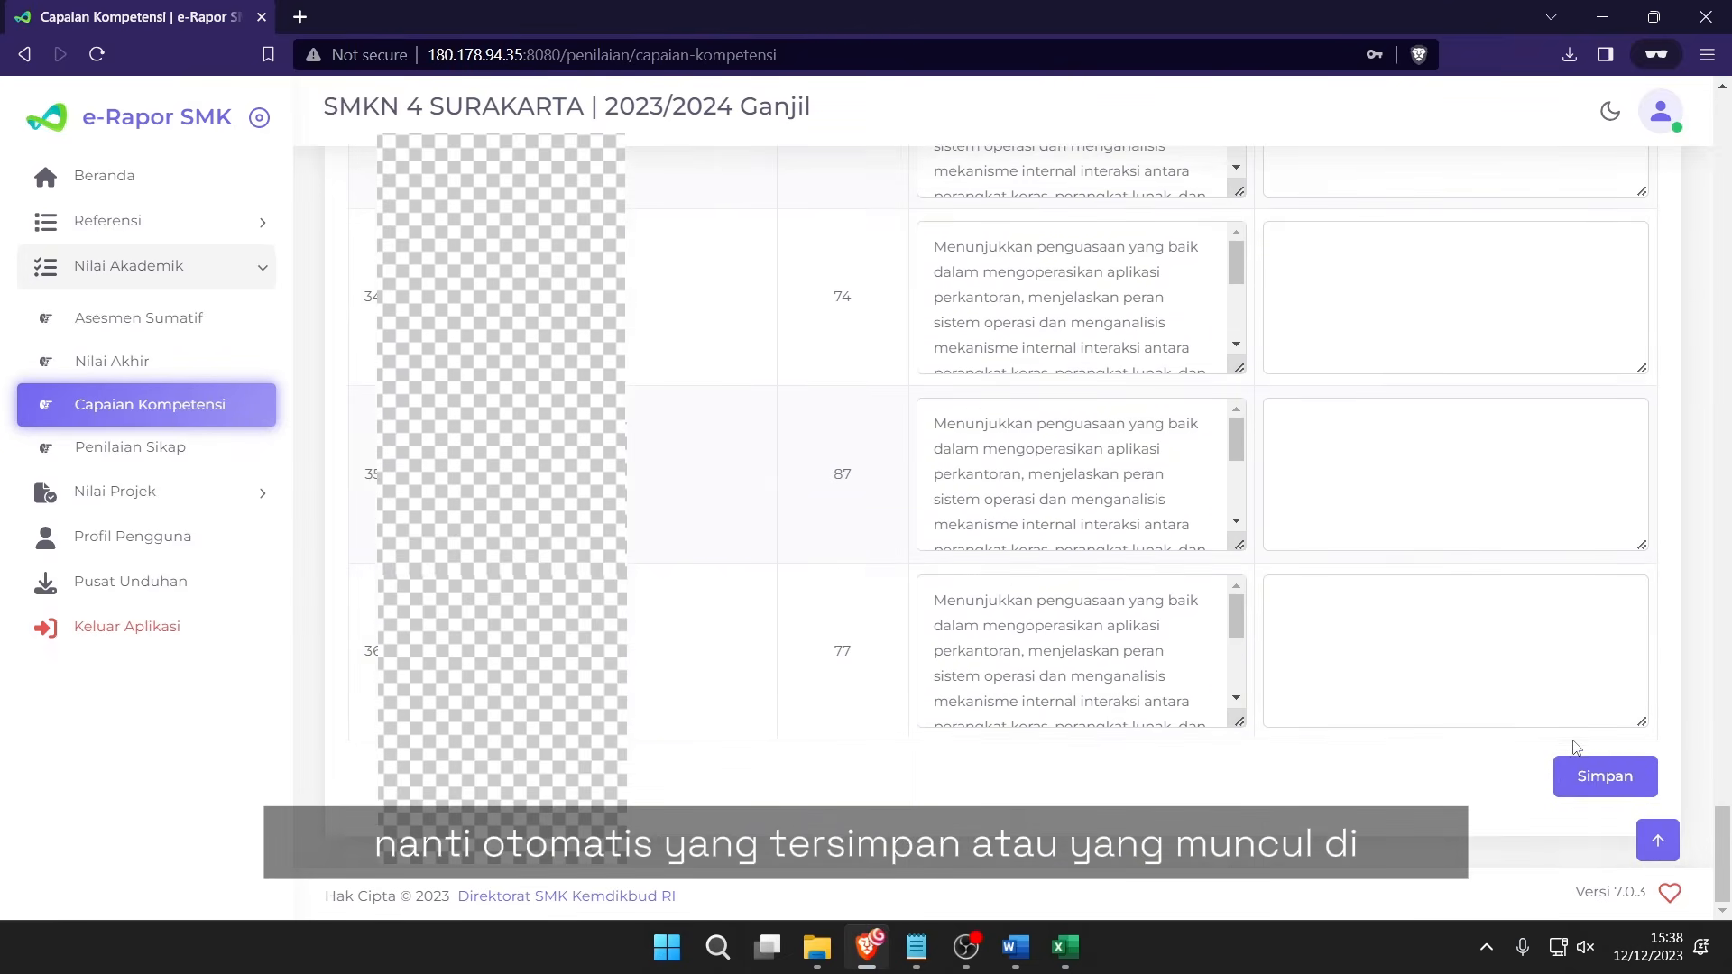
left_click(1604, 774)
left_click(870, 602)
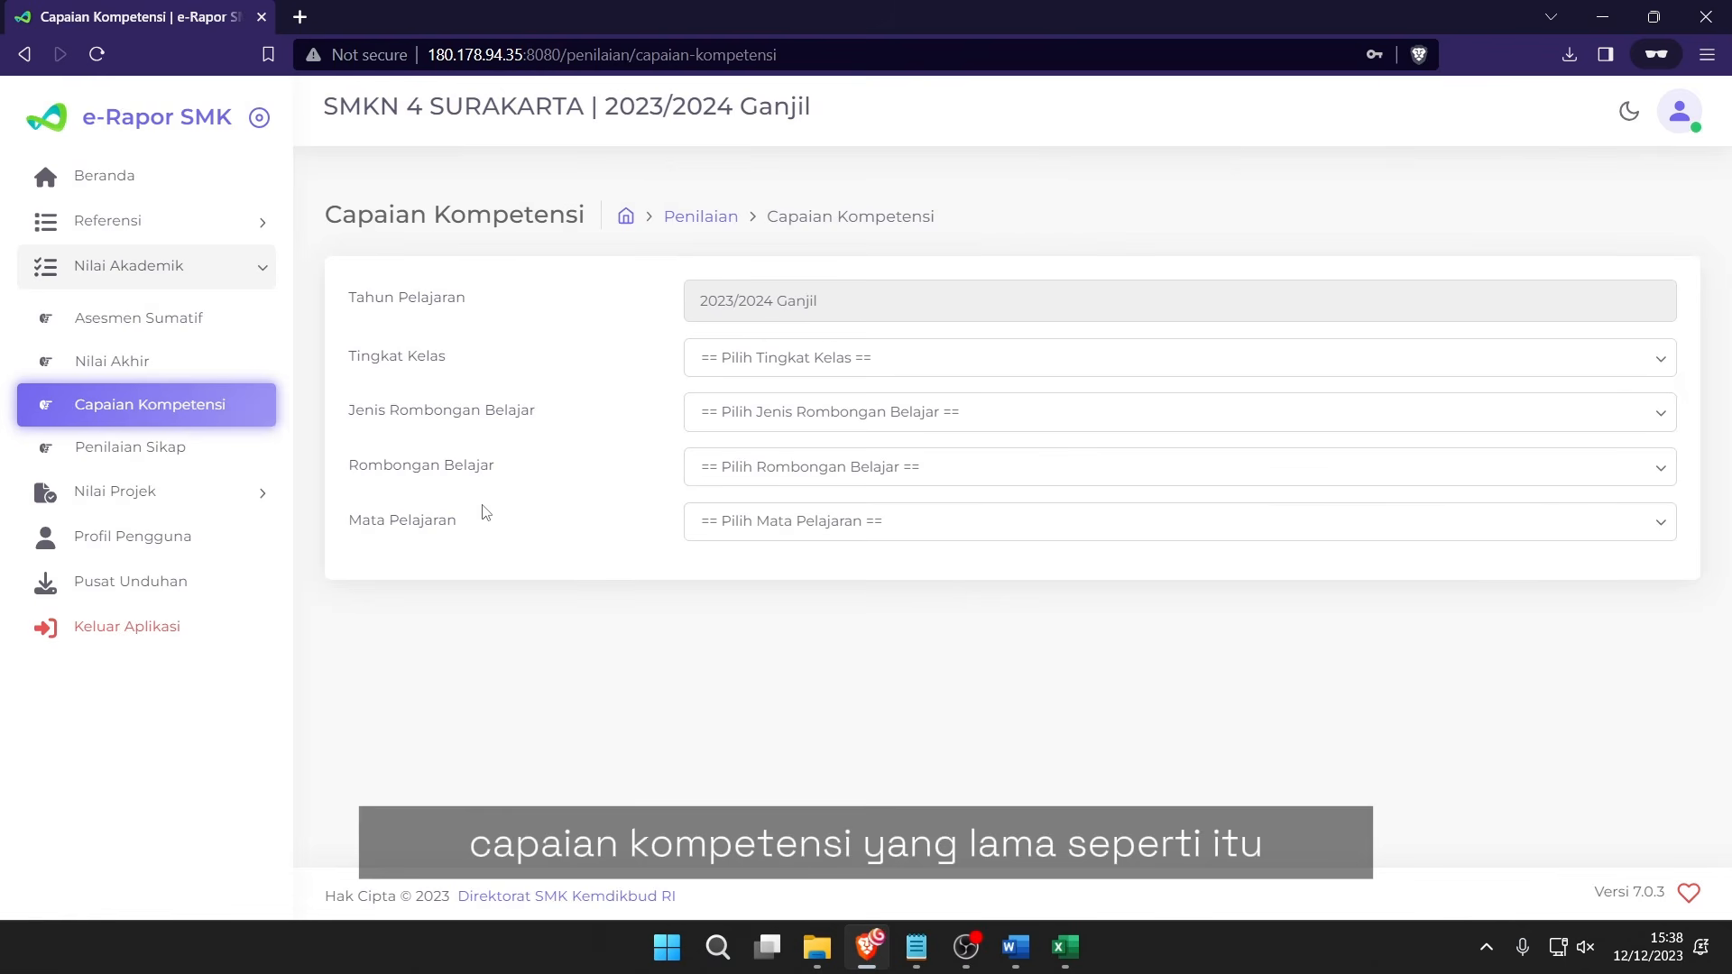
On the Beranda dashboard, verify X BU 1 shows 36 students and 36 graded.
left_click(219, 187)
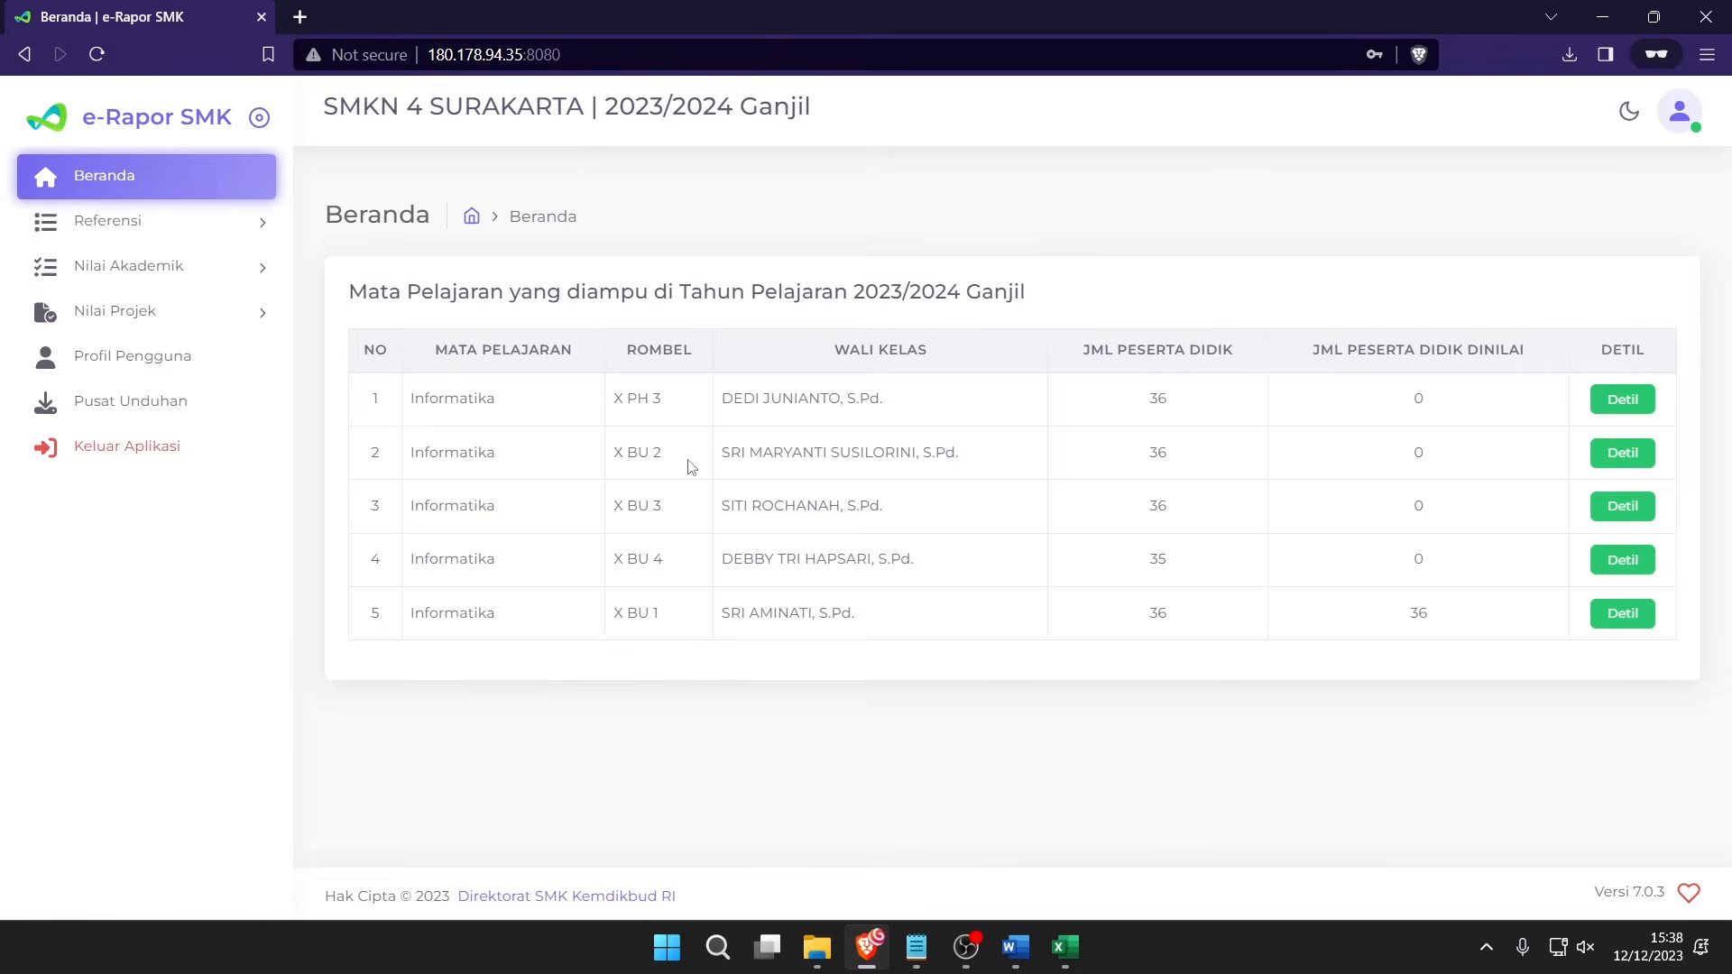
left_click_drag(640, 395, 1136, 585)
left_click(1136, 584)
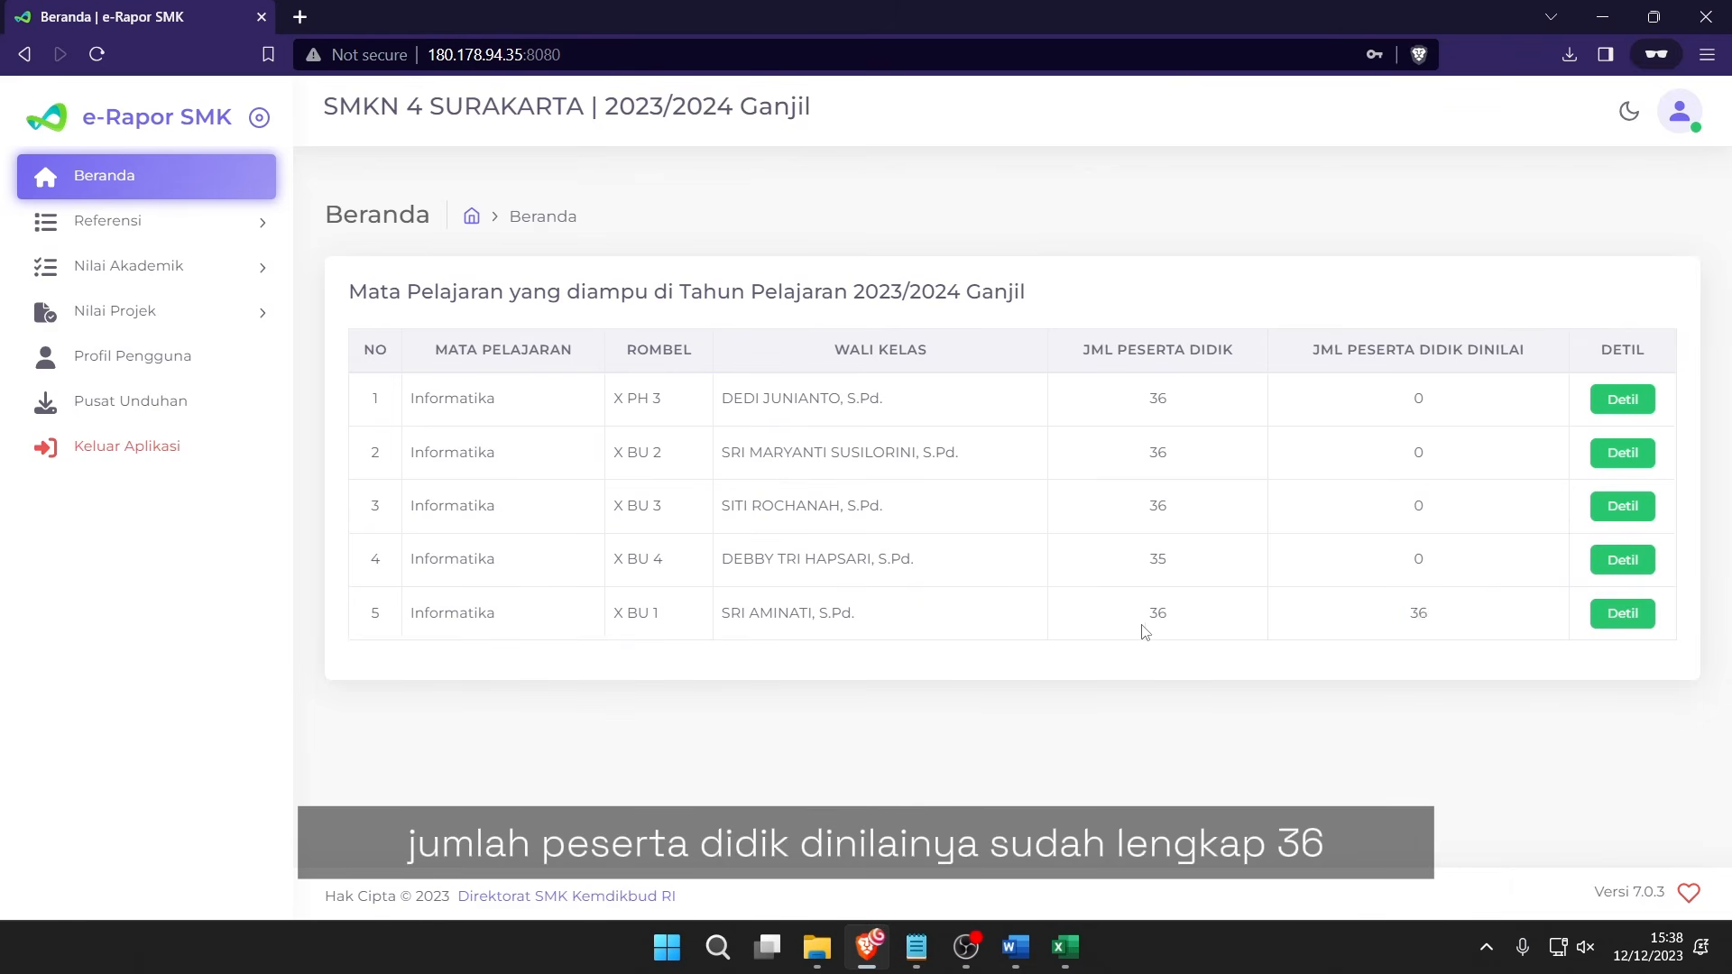
left_click_drag(1144, 631, 1489, 630)
Review X BU 1's per-student scores and descriptions in Detil, then close it.
left_click(1647, 615)
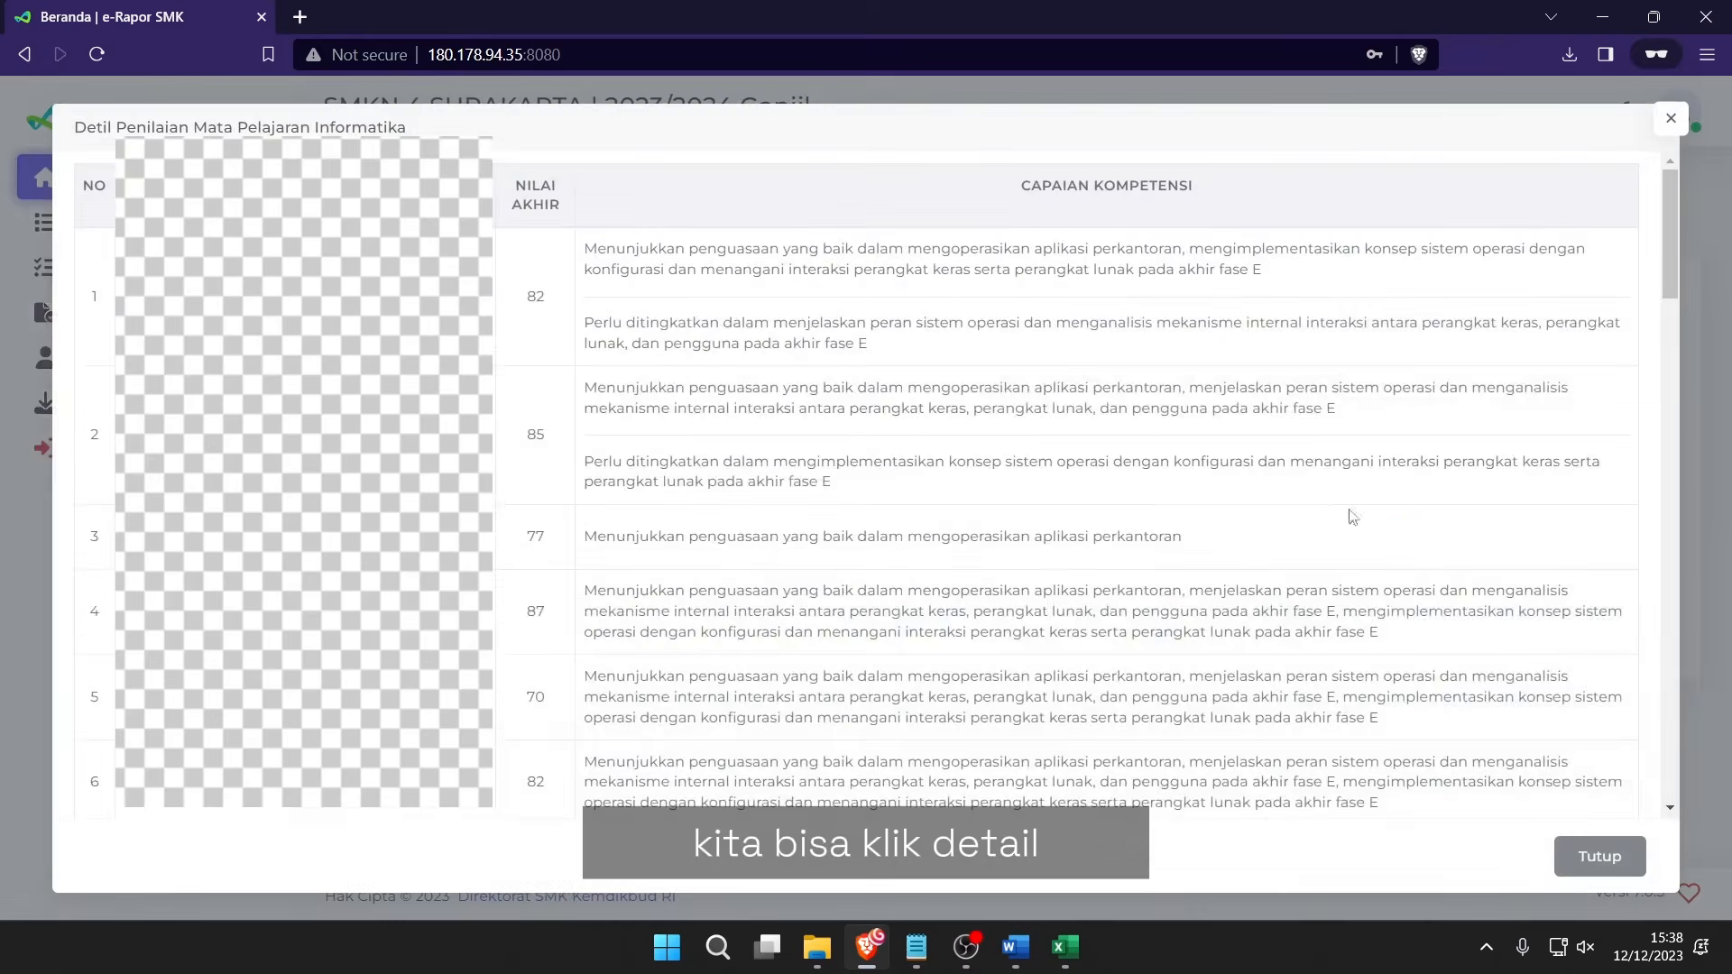
left_click_drag(642, 260, 902, 532)
left_click(903, 522)
scroll(903, 520, "down", 9)
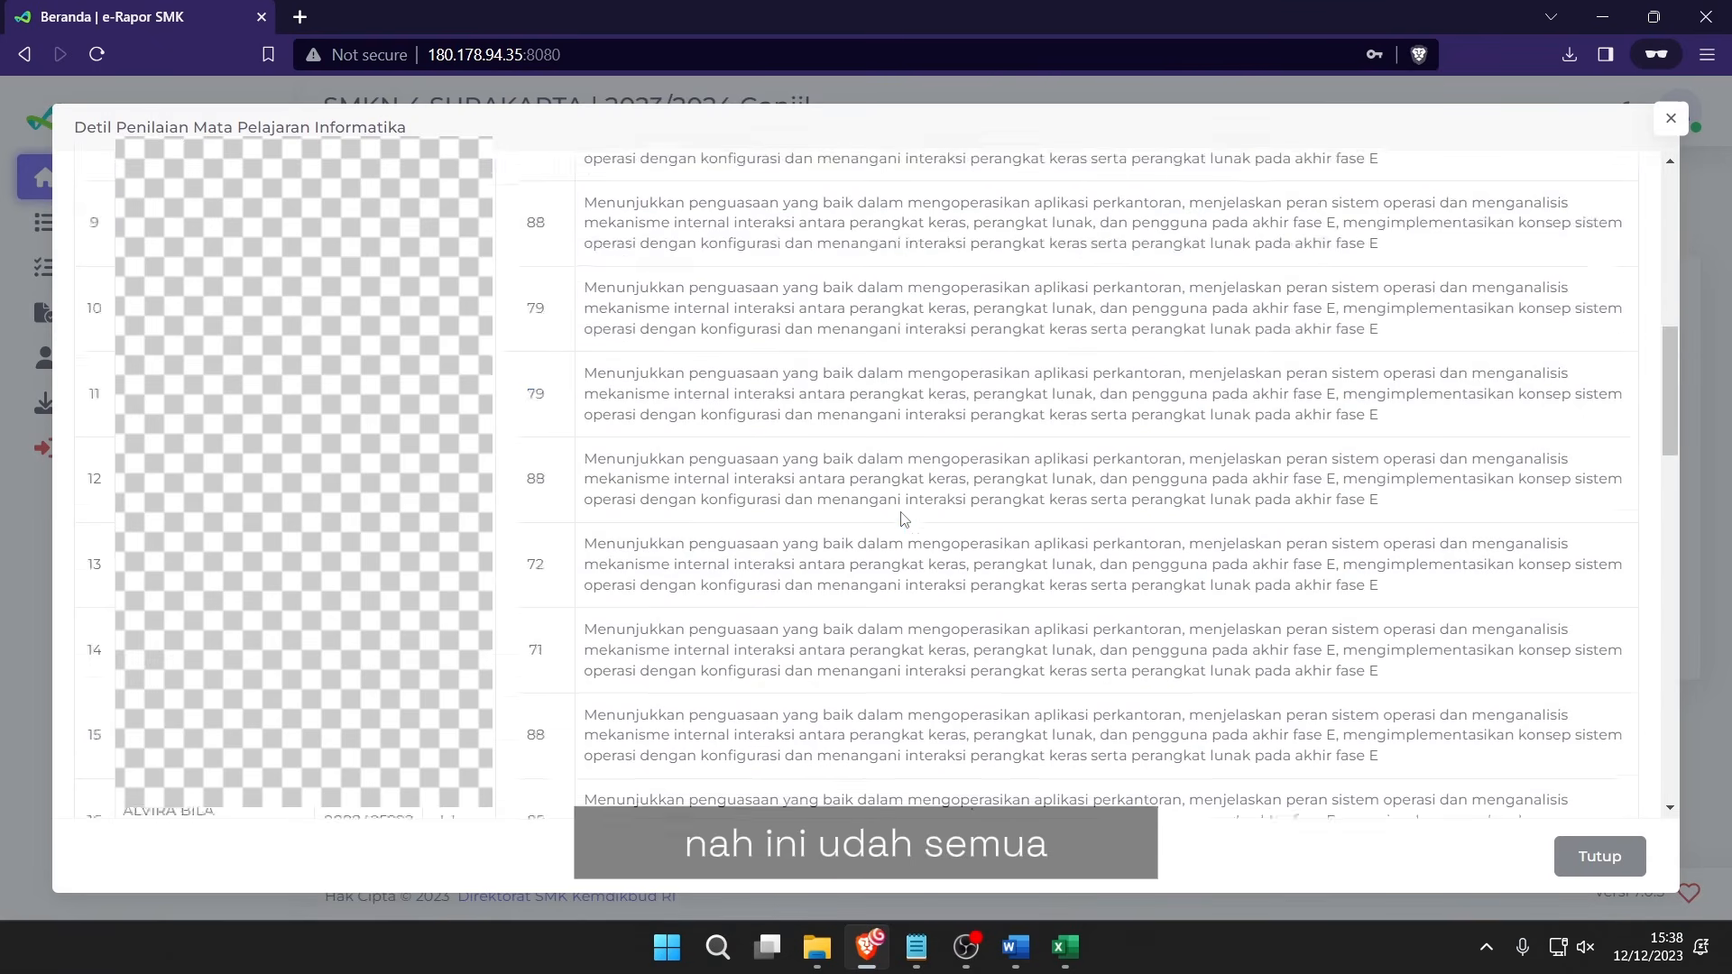
scroll(904, 520, "up", 9)
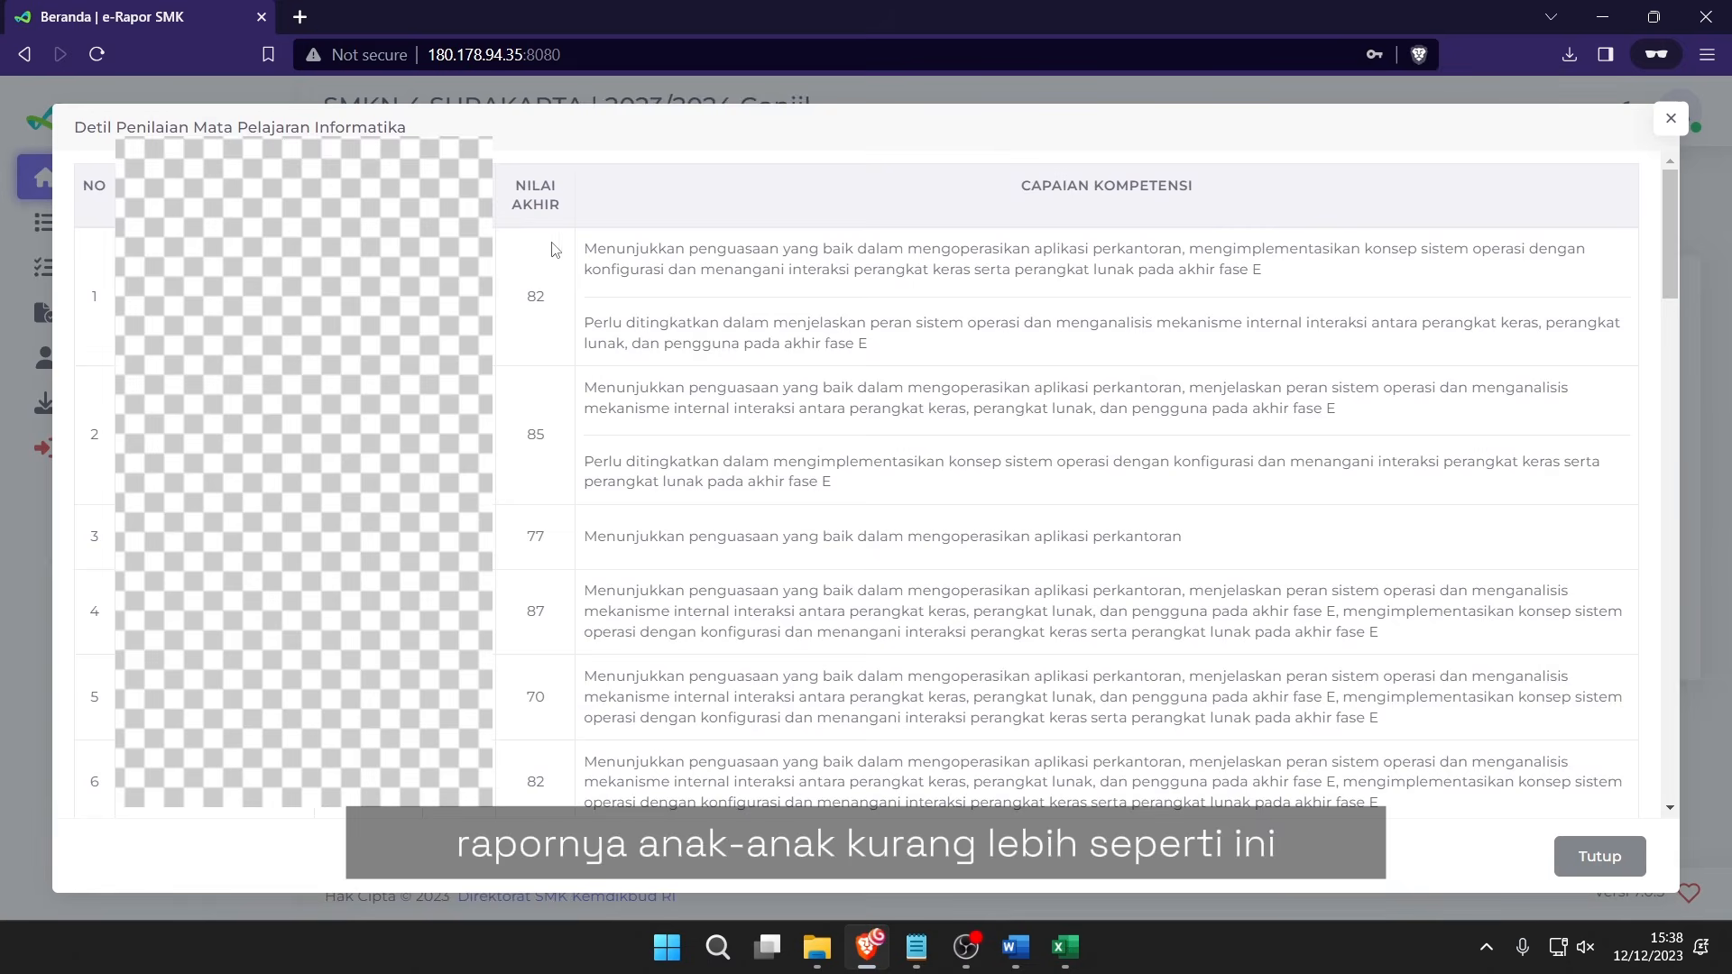
left_click_drag(555, 249, 1028, 315)
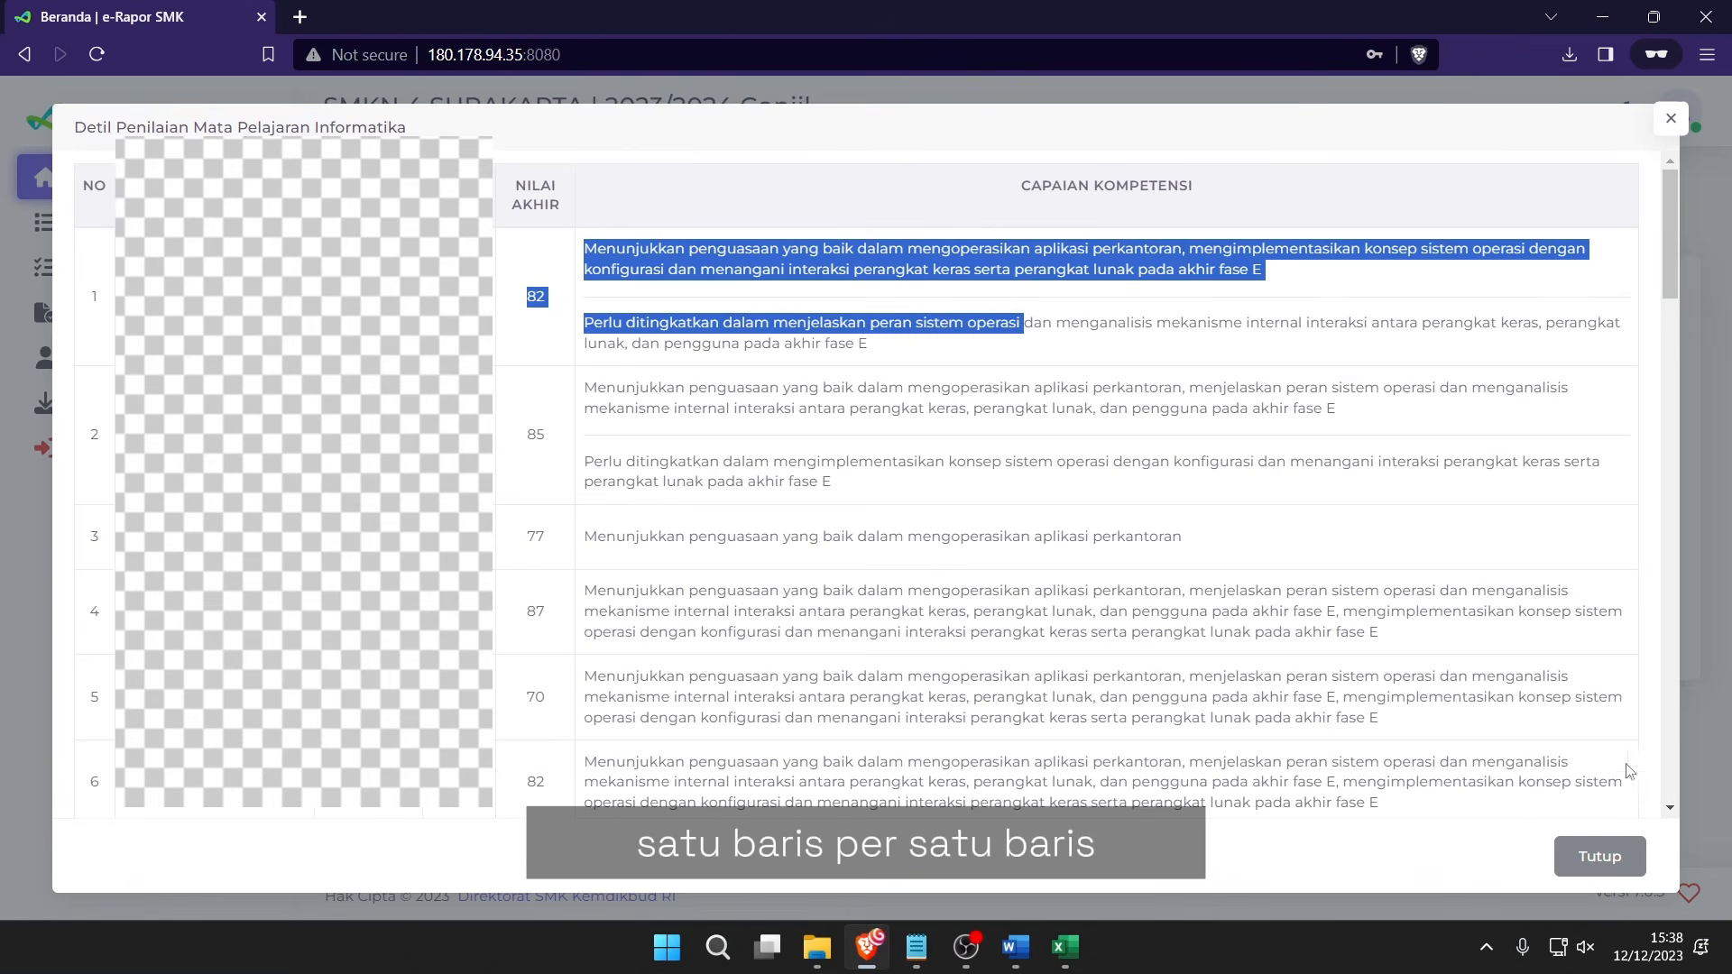
left_click(1598, 856)
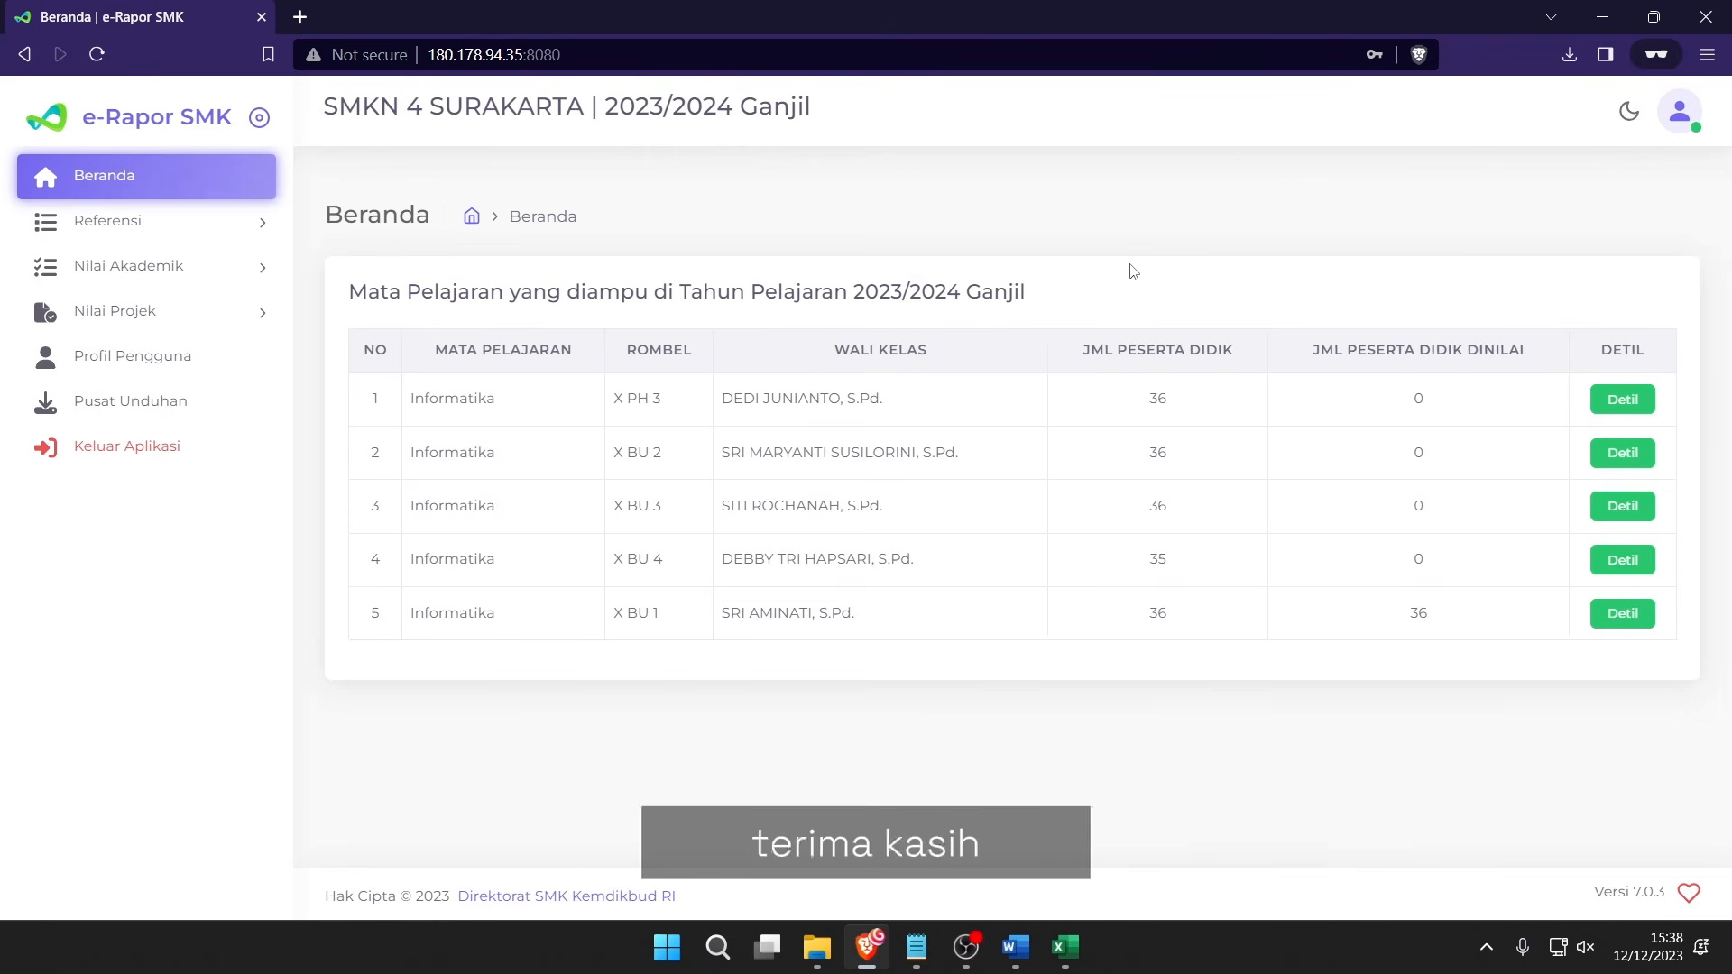
left_click(965, 947)
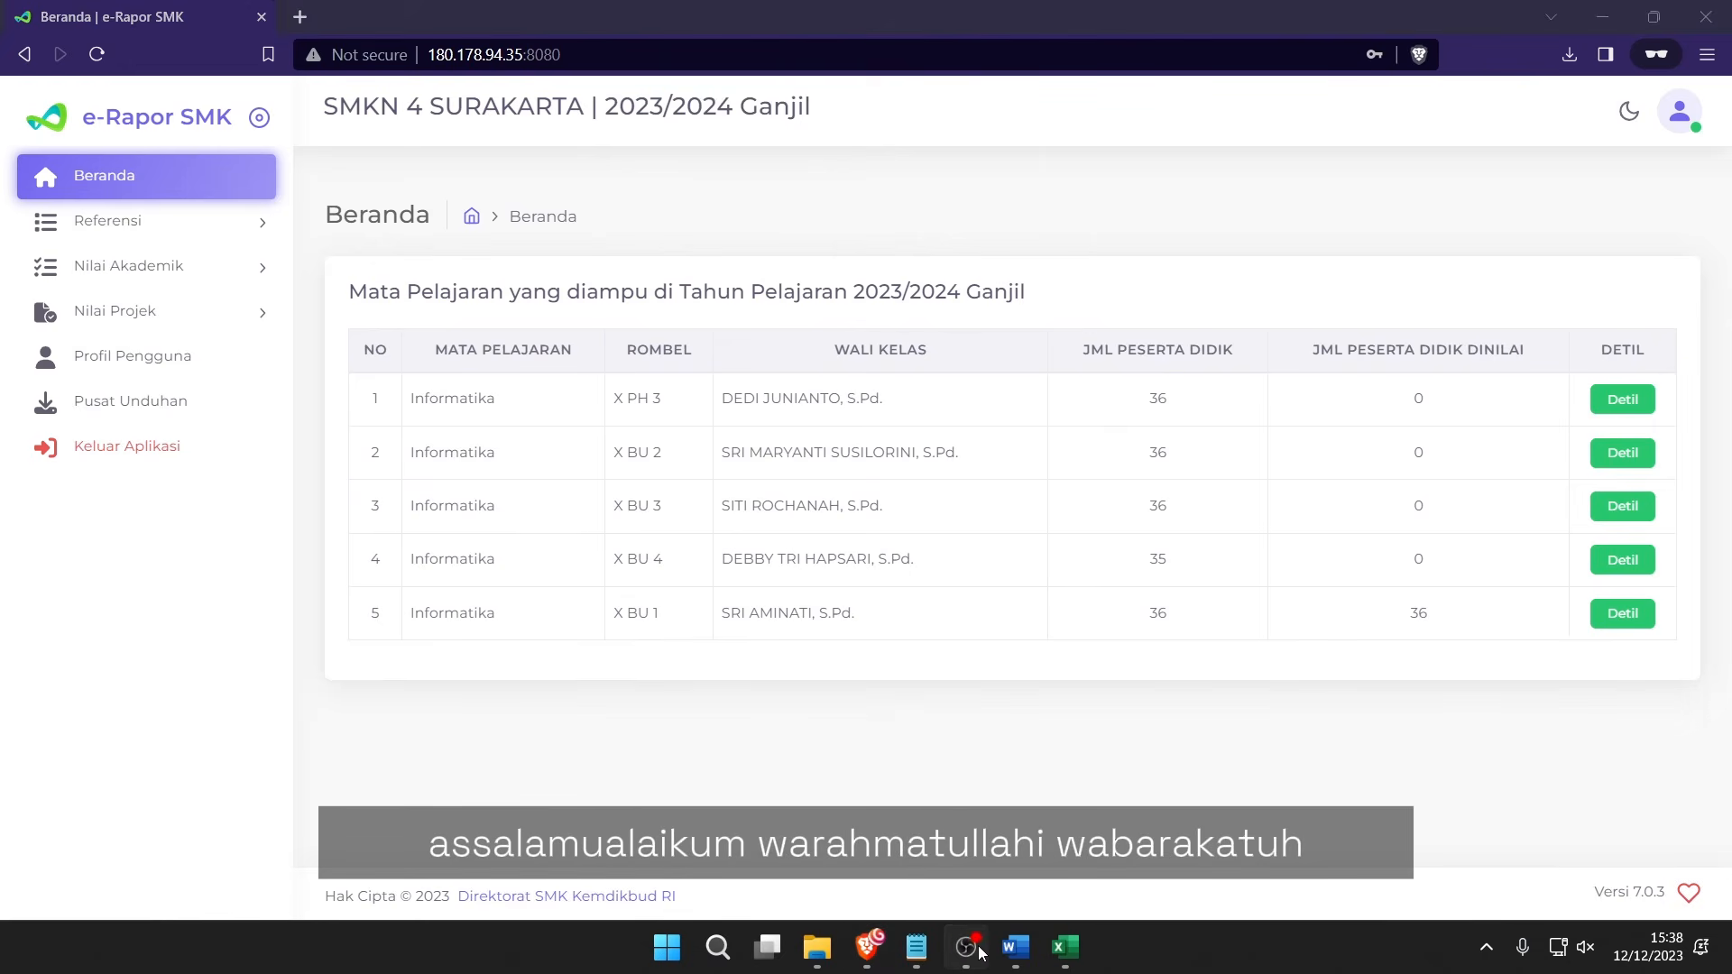